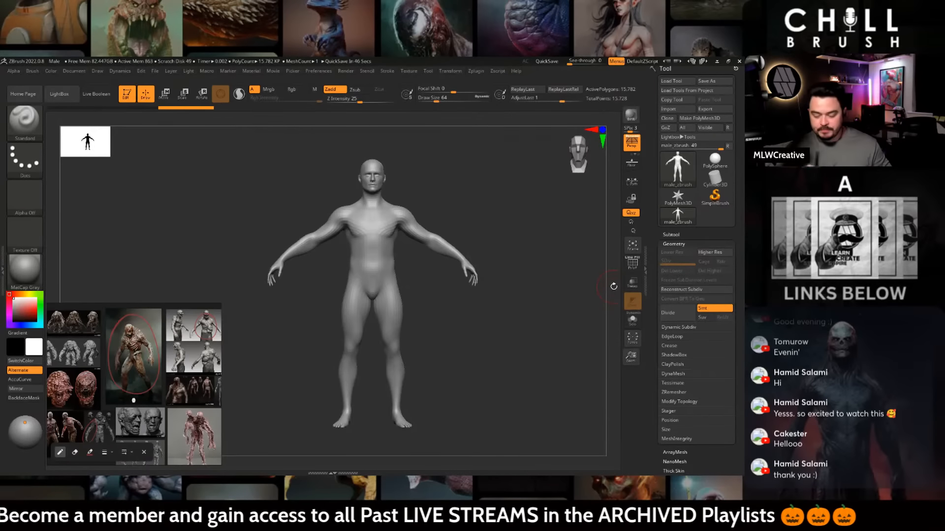
# - Turn on the polyframe display and hide the head with a lasso selection so only the body below the neck remains
pyautogui.hotkey('shift', 'f')
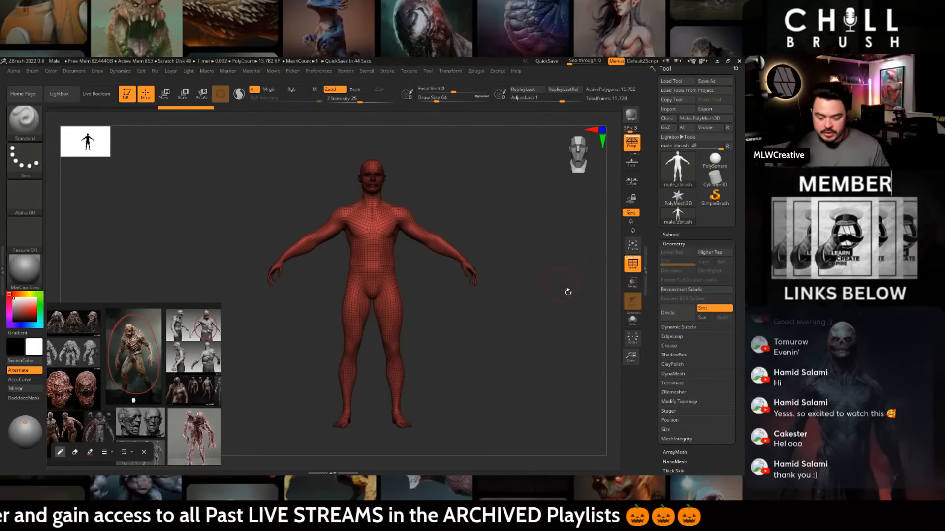
pyautogui.moveTo(565, 291); pyautogui.dragTo(487, 323)
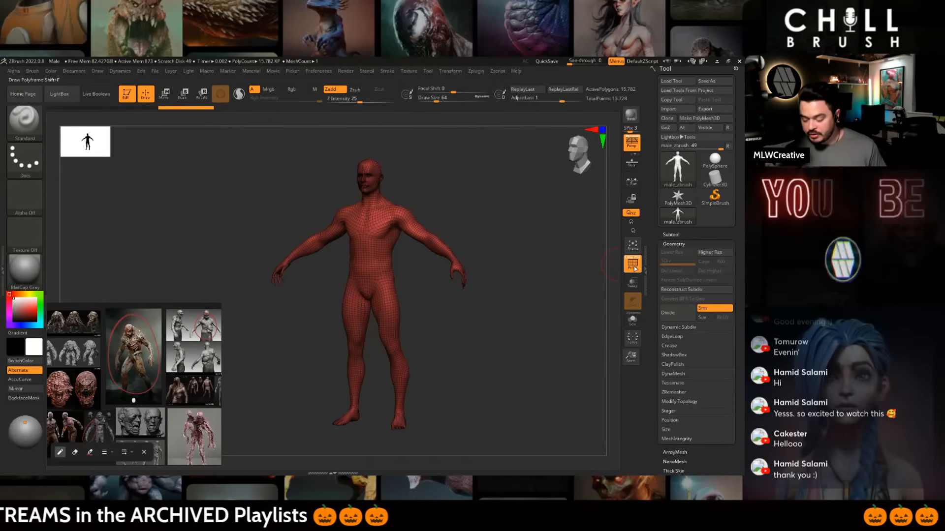
pyautogui.moveTo(496, 249); pyautogui.dragTo(536, 243)
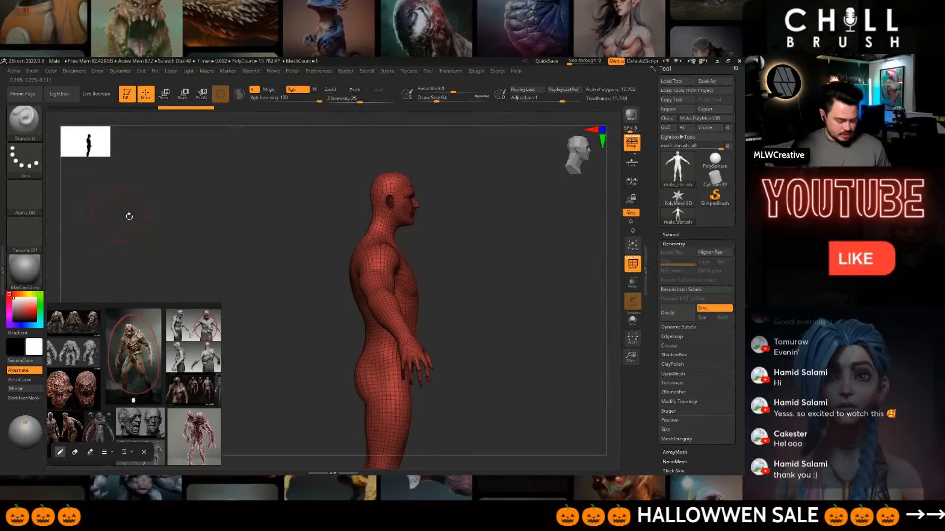
pyautogui.hotkey('ctrl', 'shift')
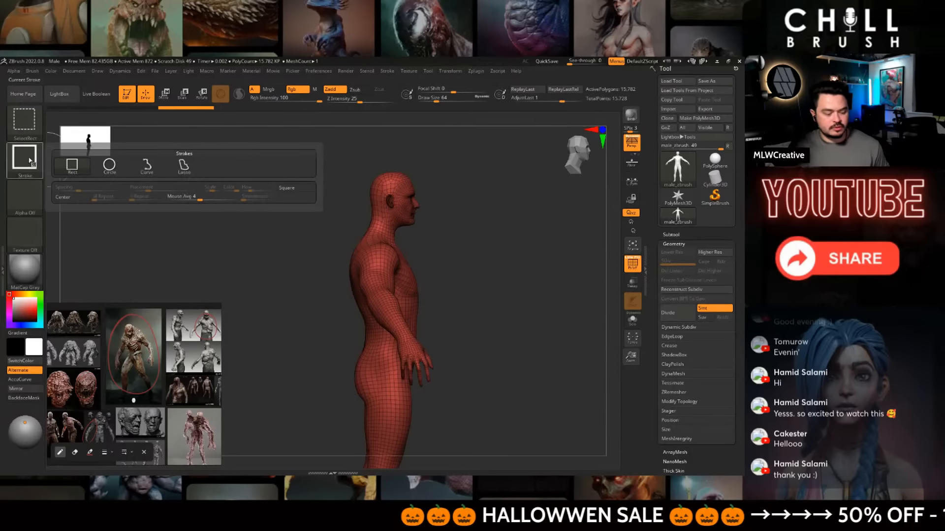
pyautogui.keyDown('ctrl'); pyautogui.keyDown('shift'); pyautogui.moveTo(441, 239); pyautogui.dragTo(442, 239); pyautogui.keyUp('shift'); pyautogui.keyUp('ctrl')
pyautogui.hotkey('ctrl', 'shift')
pyautogui.keyDown('ctrl'); pyautogui.keyDown('shift'); pyautogui.moveTo(492, 258); pyautogui.dragTo(507, 275); pyautogui.keyUp('shift'); pyautogui.keyUp('ctrl')
pyautogui.moveTo(512, 268); pyautogui.dragTo(458, 268)
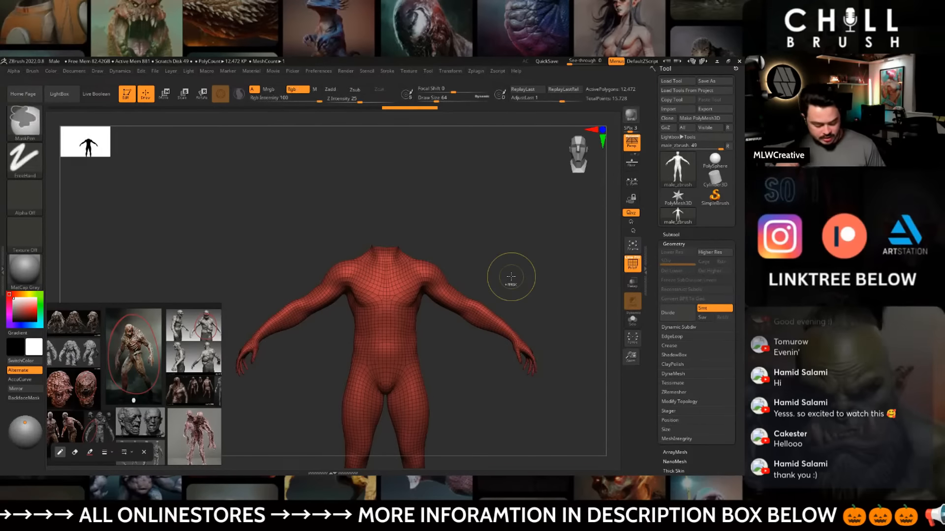
# - Assign the visible body to its own polygroup and unhide the whole figure
pyautogui.hotkey('ctrl', 'w')
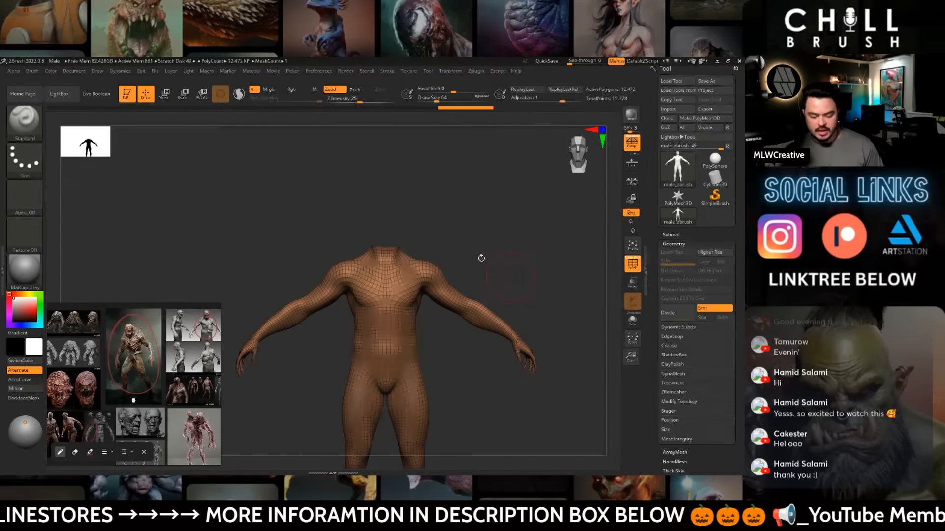
pyautogui.keyDown('ctrl'); pyautogui.keyDown('shift'); pyautogui.click(500, 254); pyautogui.keyUp('shift'); pyautogui.keyUp('ctrl')
pyautogui.moveTo(515, 289); pyautogui.dragTo(494, 257)
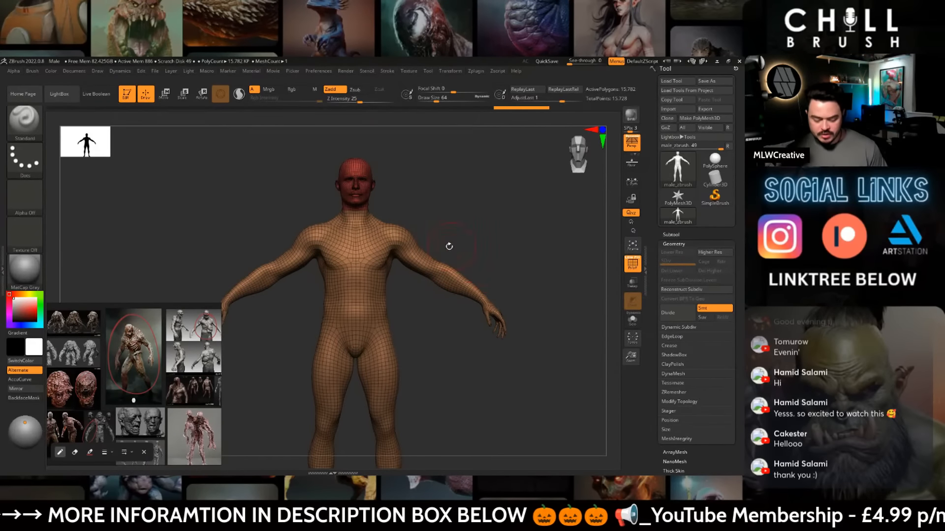
# - Isolate both arms with a lasso selection, and invert the visibility to leave the head, torso and legs
pyautogui.moveTo(443, 239); pyautogui.dragTo(481, 268)
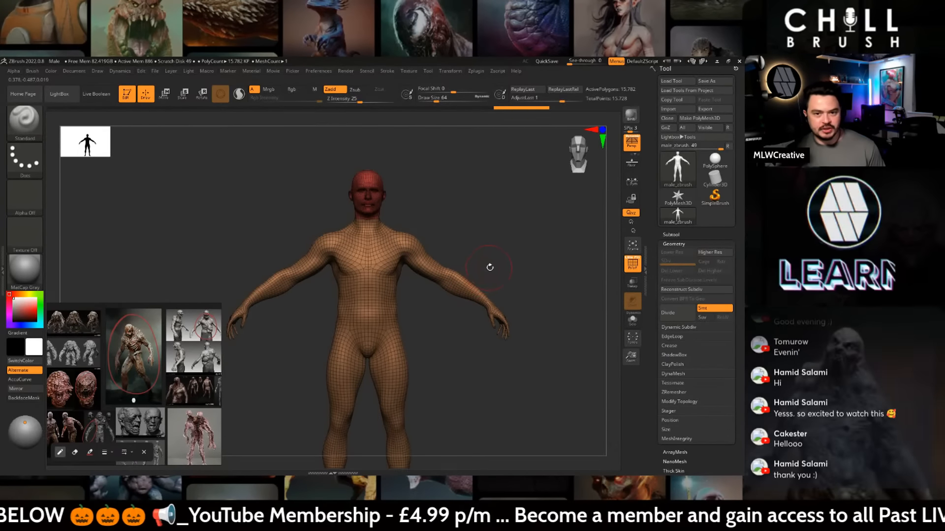
pyautogui.moveTo(471, 213)
pyautogui.keyDown('ctrl'); pyautogui.keyDown('shift'); pyautogui.mouseDown()
pyautogui.moveTo(403, 210)
pyautogui.moveTo(438, 301)
pyautogui.moveTo(560, 412)
pyautogui.moveTo(511, 257)
pyautogui.mouseUp(); pyautogui.keyUp('shift'); pyautogui.keyUp('ctrl')
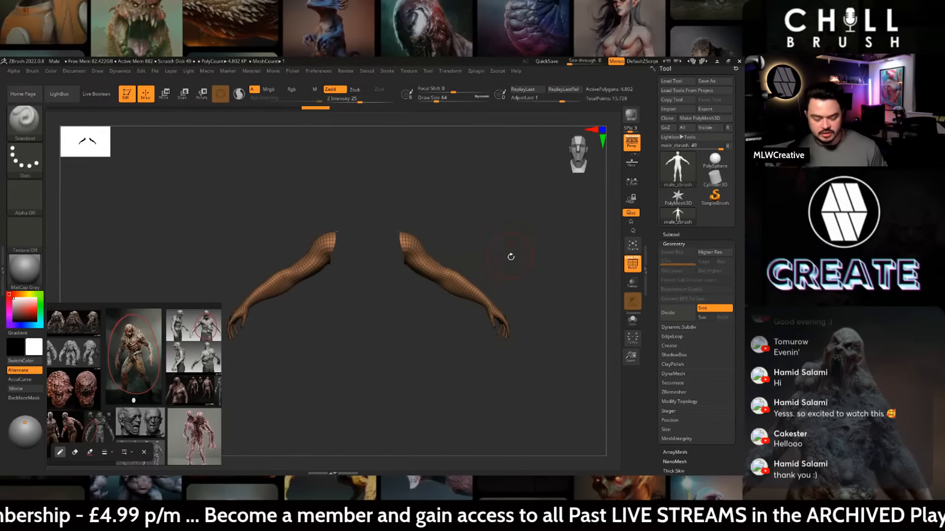
pyautogui.press('f')
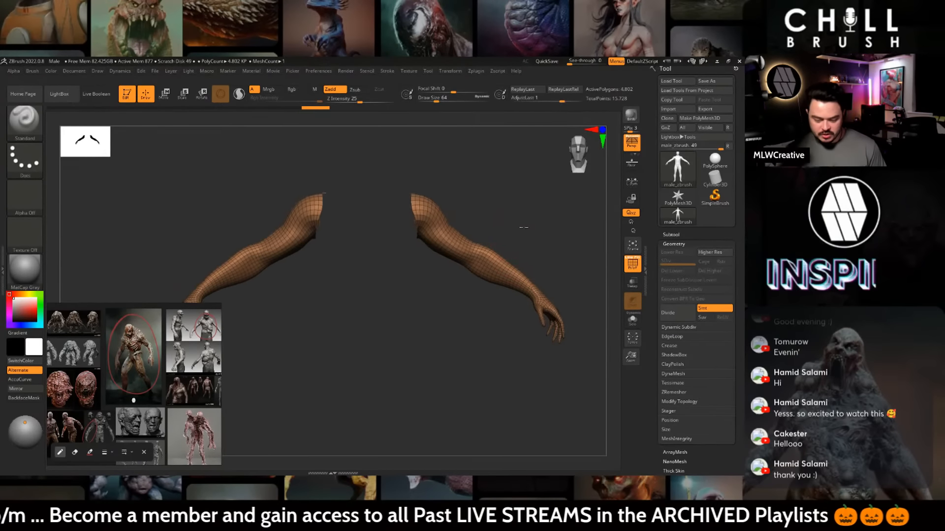
pyautogui.keyDown('ctrl'); pyautogui.keyDown('shift'); pyautogui.click(526, 228); pyautogui.keyUp('shift'); pyautogui.keyUp('ctrl')
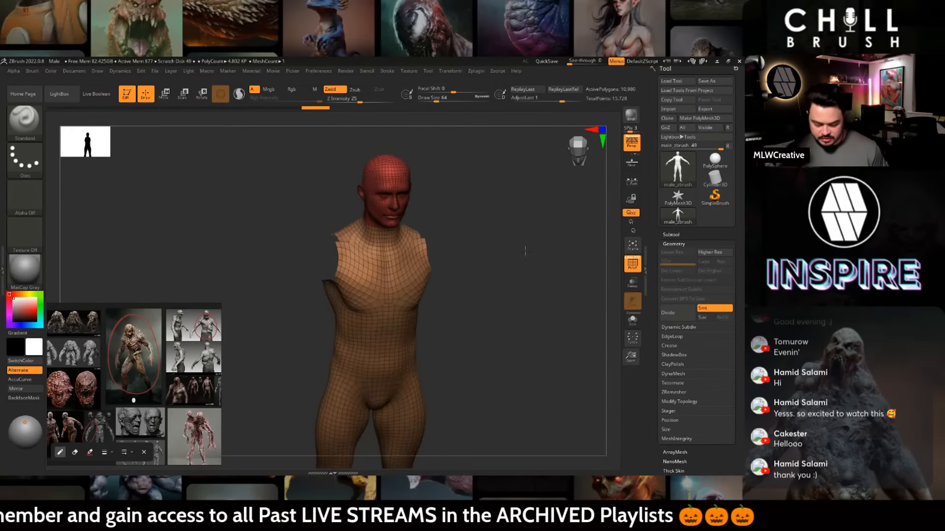
# - Trim the uneven leftover arm polygons around the shoulders with lasso selections, working from the front and the back
pyautogui.moveTo(525, 251); pyautogui.dragTo(481, 249)
pyautogui.moveTo(427, 221)
pyautogui.keyDown('ctrl'); pyautogui.keyDown('shift'); pyautogui.mouseDown()
pyautogui.moveTo(422, 249)
pyautogui.moveTo(448, 263)
pyautogui.mouseUp(); pyautogui.keyUp('shift'); pyautogui.keyUp('ctrl')
pyautogui.moveTo(499, 282)
pyautogui.mouseDown()
pyautogui.moveTo(462, 266)
pyautogui.moveTo(492, 210)
pyautogui.moveTo(508, 302)
pyautogui.moveTo(474, 261)
pyautogui.moveTo(466, 289)
pyautogui.moveTo(478, 303)
pyautogui.moveTo(475, 328)
pyautogui.moveTo(507, 308)
pyautogui.moveTo(468, 285)
pyautogui.moveTo(521, 302)
pyautogui.moveTo(541, 268)
pyautogui.mouseUp()
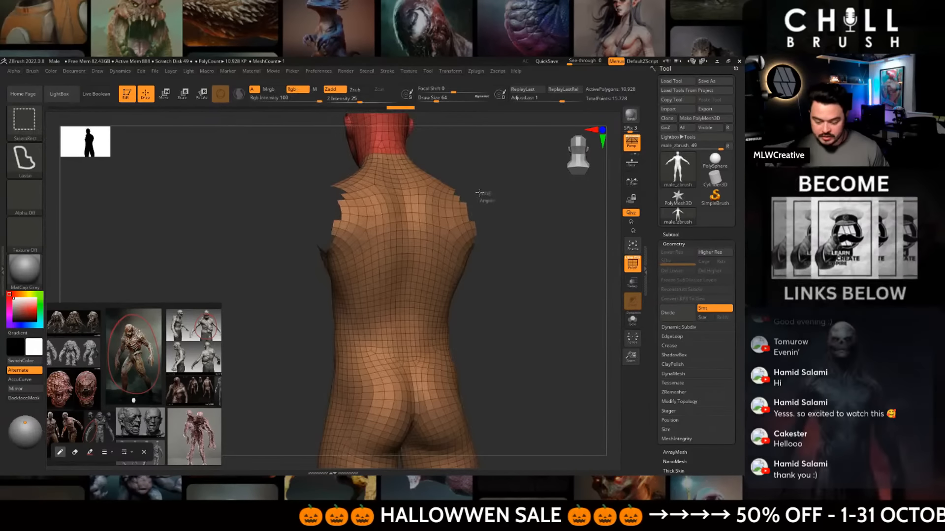
pyautogui.moveTo(480, 193)
pyautogui.keyDown('ctrl'); pyautogui.keyDown('shift'); pyautogui.mouseDown()
pyautogui.moveTo(484, 246)
pyautogui.moveTo(464, 199)
pyautogui.moveTo(482, 253)
pyautogui.mouseUp(); pyautogui.keyUp('shift'); pyautogui.keyUp('ctrl')
pyautogui.keyDown('ctrl'); pyautogui.keyDown('shift'); pyautogui.moveTo(468, 193); pyautogui.dragTo(478, 249); pyautogui.keyUp('shift'); pyautogui.keyUp('ctrl')
# - Enable double-sided display for the mesh in its display properties
pyautogui.moveTo(532, 262); pyautogui.dragTo(438, 274)
pyautogui.moveTo(509, 298)
pyautogui.mouseDown()
pyautogui.moveTo(538, 317)
pyautogui.moveTo(511, 300)
pyautogui.moveTo(528, 288)
pyautogui.mouseUp()
pyautogui.scroll(-10, 666, 329)
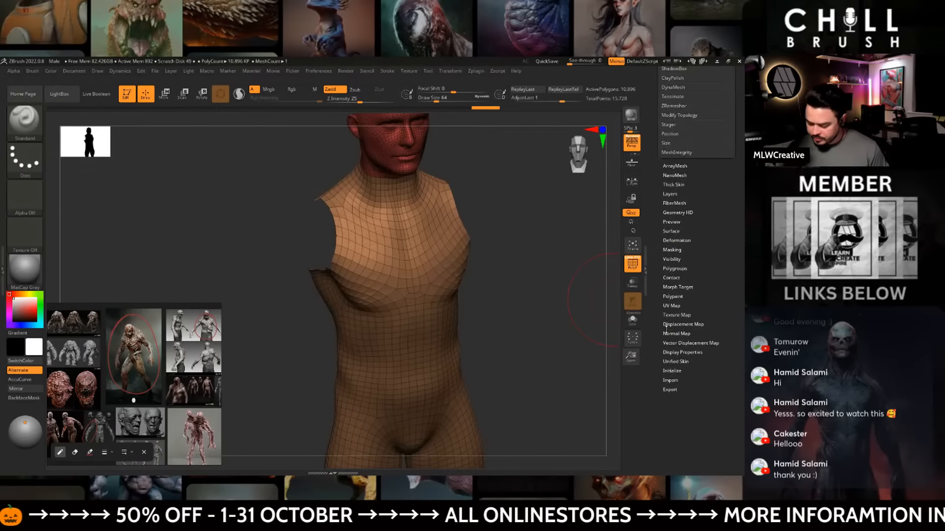
pyautogui.click(682, 353)
pyautogui.moveTo(542, 313)
pyautogui.mouseDown()
pyautogui.moveTo(549, 339)
pyautogui.moveTo(550, 301)
pyautogui.mouseUp()
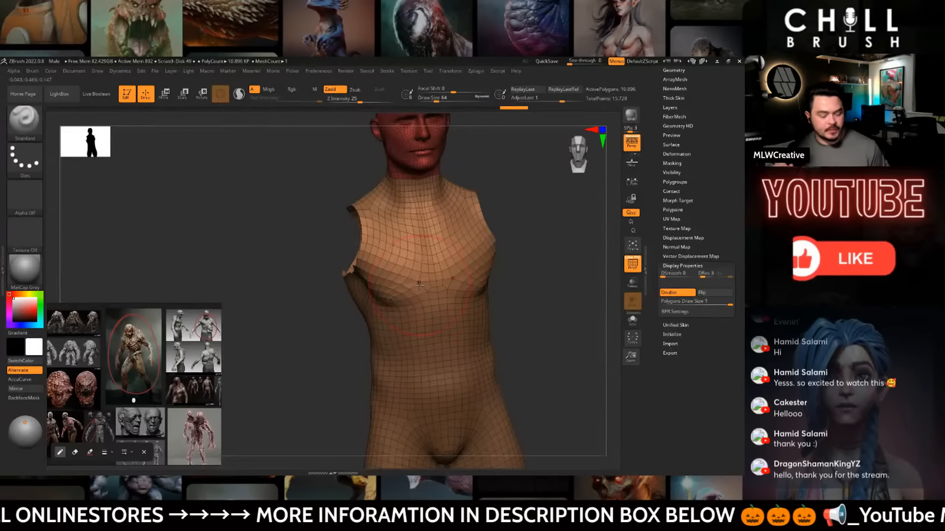
# - Separate the arms and the legs into their own polygroups by lasso-hiding regions, and unhide the whole figure
pyautogui.moveTo(331, 210)
pyautogui.keyDown('ctrl'); pyautogui.keyDown('alt'); pyautogui.keyDown('shift'); pyautogui.mouseDown()
pyautogui.moveTo(349, 210)
pyautogui.moveTo(360, 227)
pyautogui.moveTo(351, 235)
pyautogui.moveTo(363, 213)
pyautogui.moveTo(359, 250)
pyautogui.moveTo(348, 227)
pyautogui.moveTo(335, 242)
pyautogui.moveTo(356, 231)
pyautogui.moveTo(579, 274)
pyautogui.moveTo(555, 289)
pyautogui.moveTo(491, 228)
pyautogui.moveTo(478, 230)
pyautogui.moveTo(490, 262)
pyautogui.mouseUp(); pyautogui.keyUp('shift'); pyautogui.keyUp('alt'); pyautogui.keyUp('ctrl')
pyautogui.moveTo(423, 186)
pyautogui.keyDown('ctrl'); pyautogui.keyDown('alt'); pyautogui.keyDown('shift'); pyautogui.mouseDown()
pyautogui.moveTo(377, 206)
pyautogui.moveTo(383, 351)
pyautogui.moveTo(508, 341)
pyautogui.mouseUp(); pyautogui.keyUp('shift'); pyautogui.keyUp('alt'); pyautogui.keyUp('ctrl')
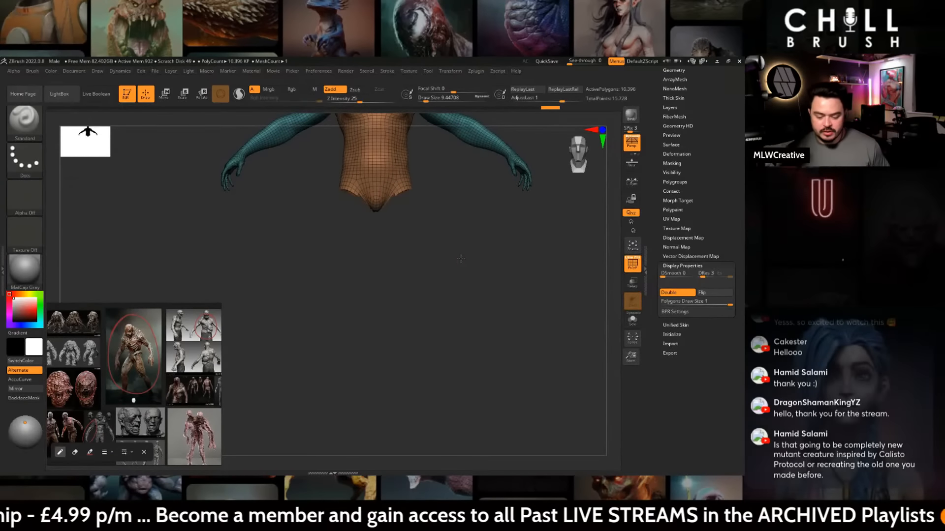
pyautogui.moveTo(472, 252)
pyautogui.keyDown('alt'); pyautogui.mouseDown()
pyautogui.moveTo(477, 276)
pyautogui.moveTo(448, 262)
pyautogui.mouseUp(); pyautogui.keyUp('alt')
pyautogui.moveTo(504, 306)
pyautogui.mouseDown()
pyautogui.moveTo(483, 290)
pyautogui.moveTo(424, 302)
pyautogui.moveTo(433, 325)
pyautogui.moveTo(424, 330)
pyautogui.moveTo(480, 325)
pyautogui.moveTo(482, 311)
pyautogui.moveTo(443, 296)
pyautogui.mouseUp()
pyautogui.keyDown('ctrl'); pyautogui.keyDown('shift'); pyautogui.click(482, 311); pyautogui.keyUp('shift'); pyautogui.keyUp('ctrl')
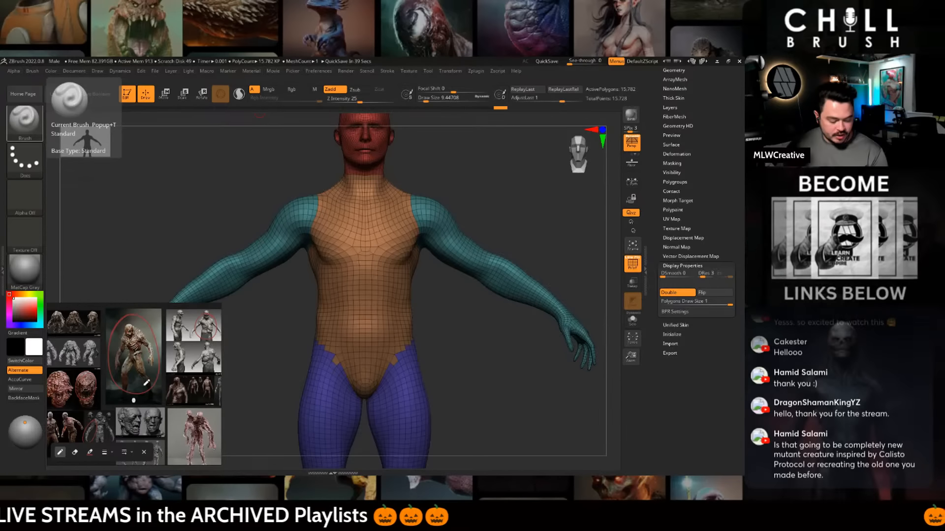
# - Reposition the reference board and examine its full-body mutant figures up close, including the legs and the long arm
pyautogui.moveTo(147, 356); pyautogui.dragTo(155, 342)
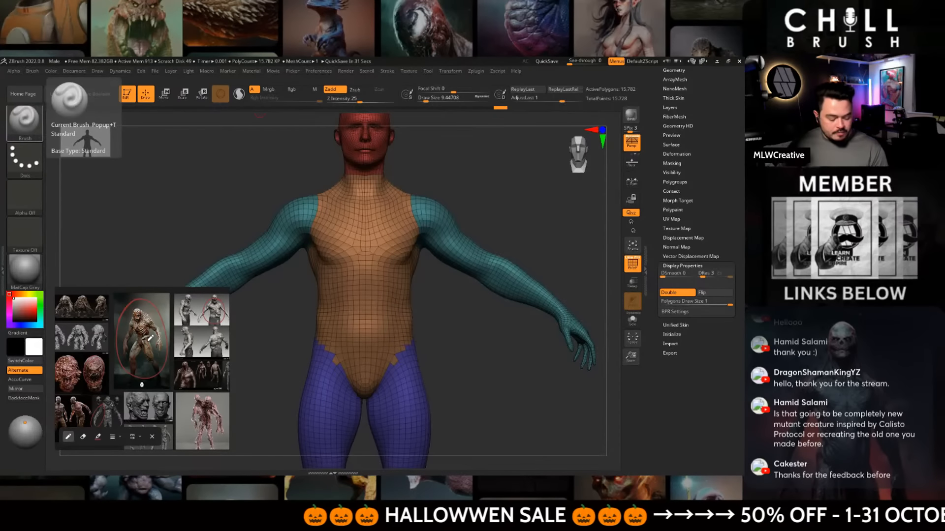
pyautogui.scroll(-3, 147, 340)
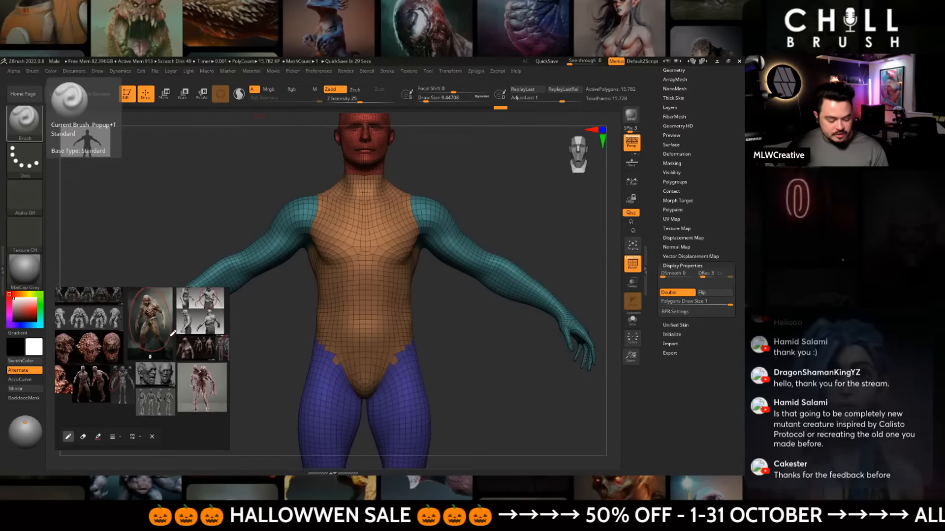
pyautogui.scroll(5, 147, 340)
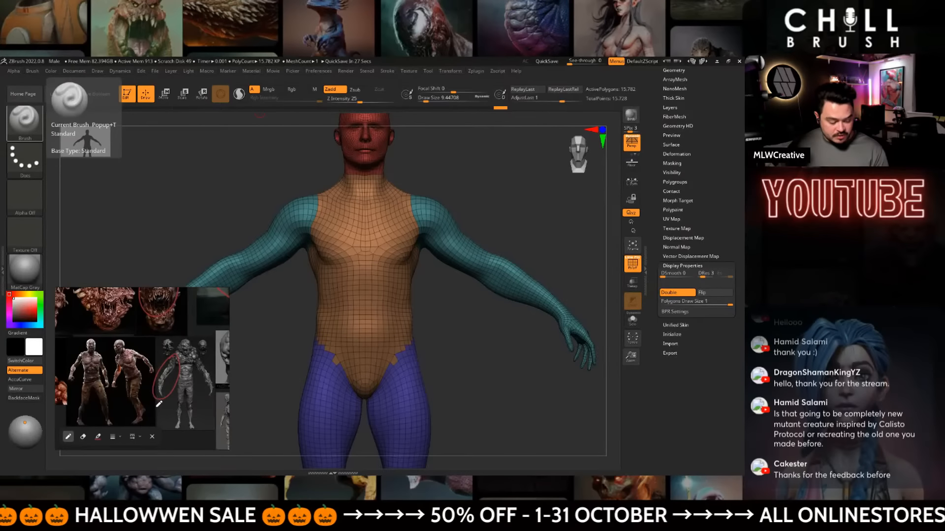
pyautogui.scroll(4, 177, 325)
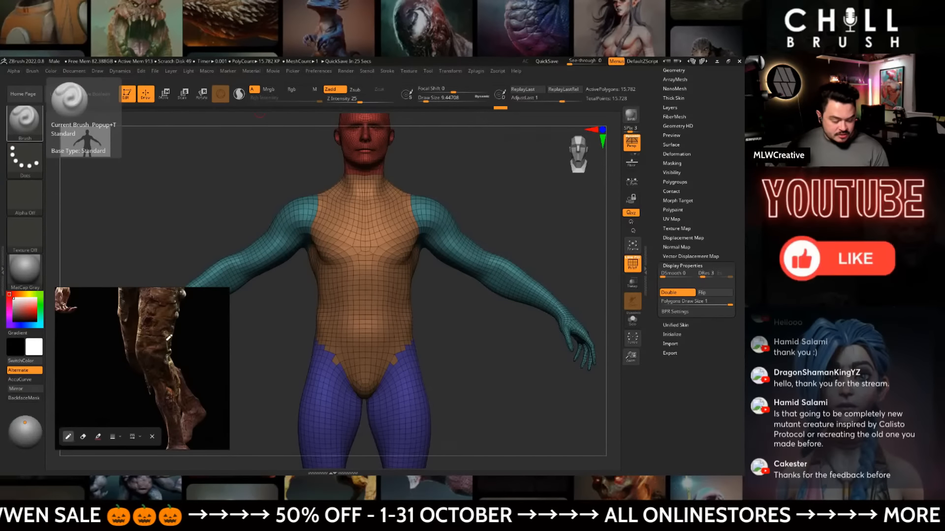
pyautogui.moveTo(95, 317); pyautogui.dragTo(104, 347, button='middle')
pyautogui.scroll(-4, 126, 327)
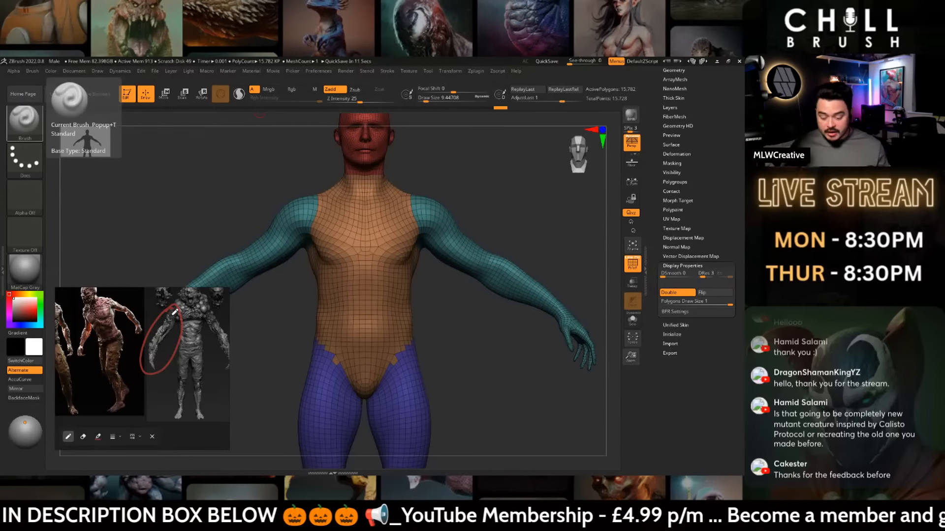
# - Isolate the head polygroup to check its boundary, and show the whole figure again
pyautogui.keyDown('alt'); pyautogui.moveTo(482, 374); pyautogui.dragTo(473, 349); pyautogui.keyUp('alt')
pyautogui.keyDown('alt'); pyautogui.moveTo(474, 392); pyautogui.dragTo(474, 349); pyautogui.keyUp('alt')
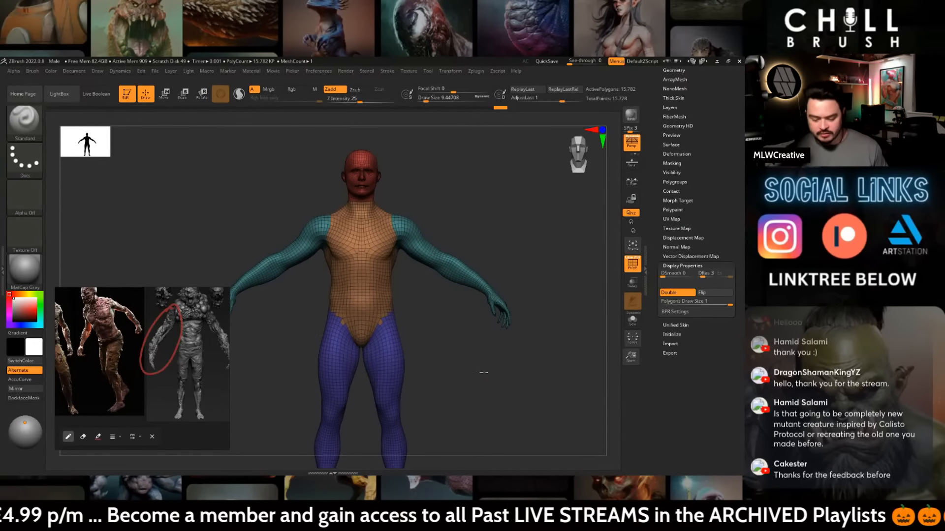
pyautogui.moveTo(483, 373); pyautogui.dragTo(549, 337)
pyautogui.click(671, 70)
pyautogui.keyDown('alt'); pyautogui.moveTo(426, 183); pyautogui.dragTo(423, 236); pyautogui.keyUp('alt')
pyautogui.hotkey('ctrl', 'shift')
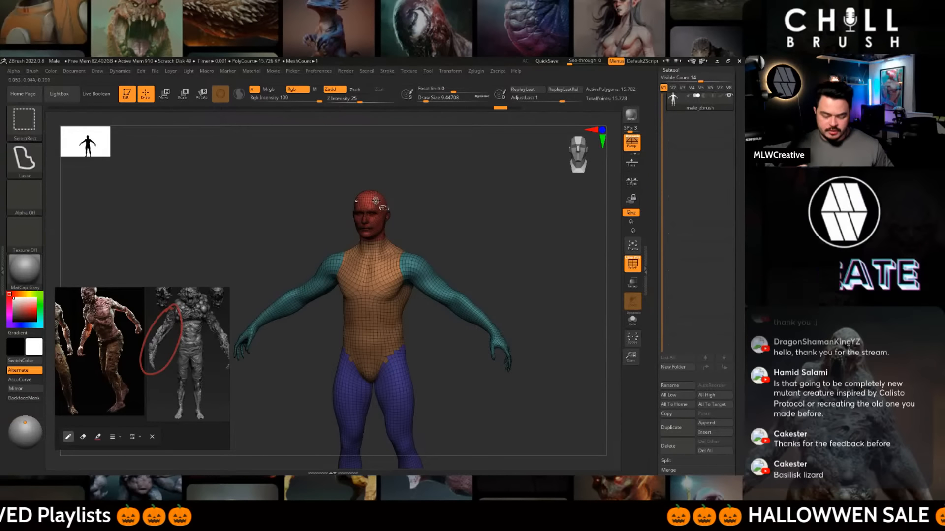
pyautogui.keyDown('ctrl'); pyautogui.keyDown('shift'); pyautogui.click(379, 197); pyautogui.keyUp('shift'); pyautogui.keyUp('ctrl')
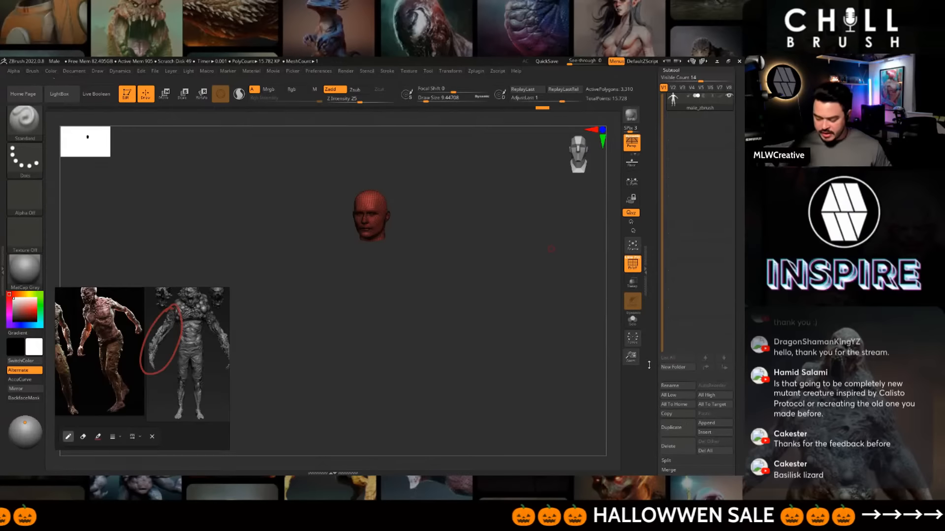
pyautogui.keyDown('ctrl'); pyautogui.keyDown('shift'); pyautogui.click(561, 312); pyautogui.keyUp('shift'); pyautogui.keyUp('ctrl')
# - Split the figure into separate subtools by polygroup with Groups Split
pyautogui.moveTo(714, 358); pyautogui.dragTo(709, 139)
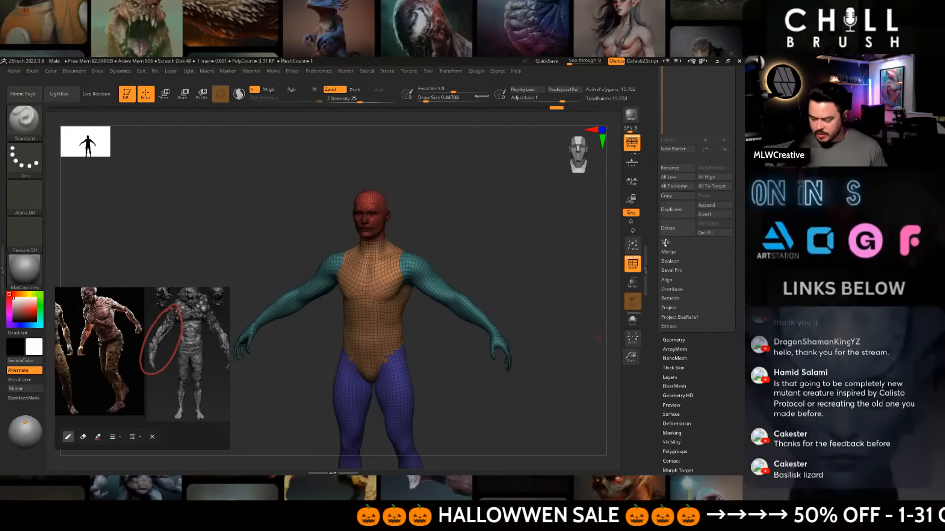
pyautogui.click(667, 243)
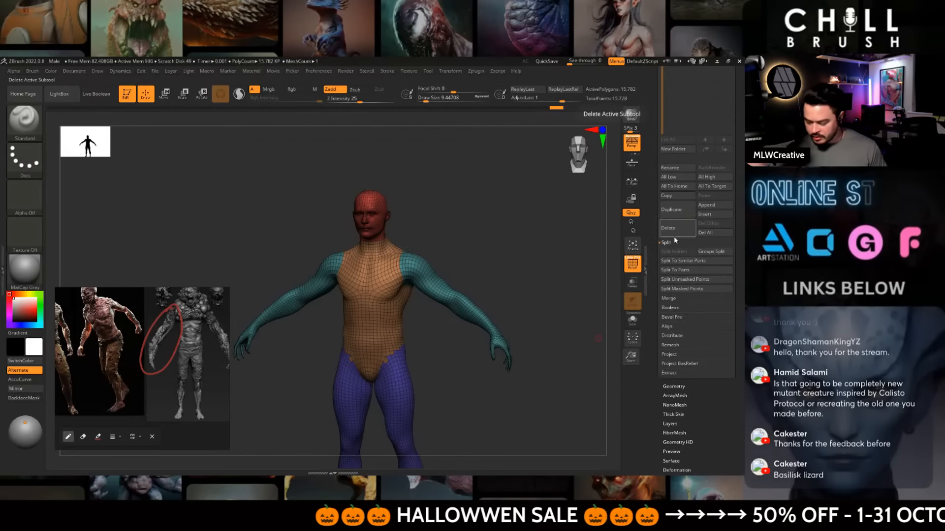
pyautogui.click(711, 251)
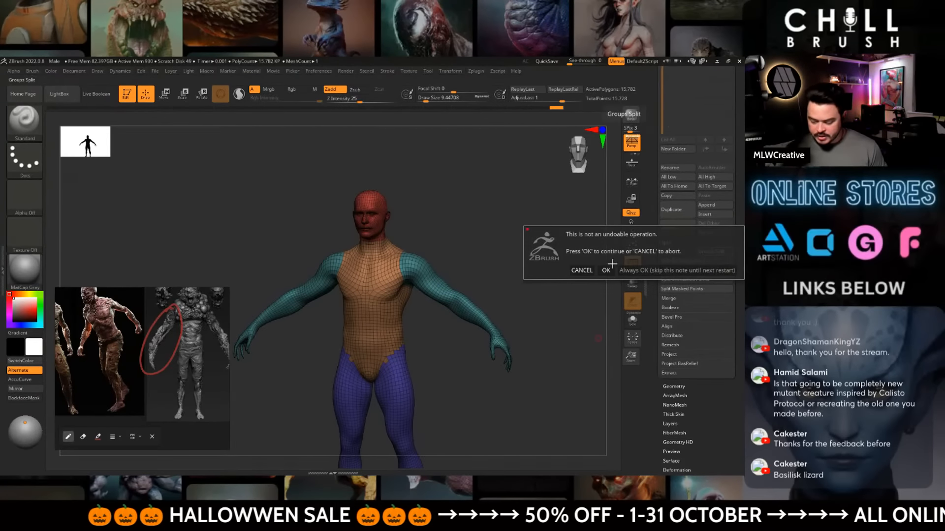
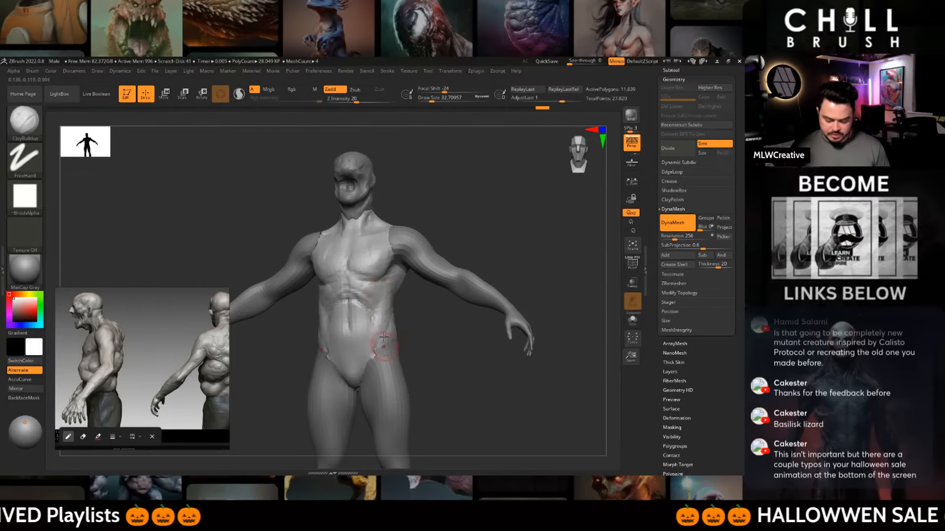
# - Switch to the Move brush with a draw size of about 104 and pull the torso's upper back outward in side view
pyautogui.moveTo(425, 353); pyautogui.dragTo(422, 295)
pyautogui.press('b')
pyautogui.press('m')
pyautogui.press('v')
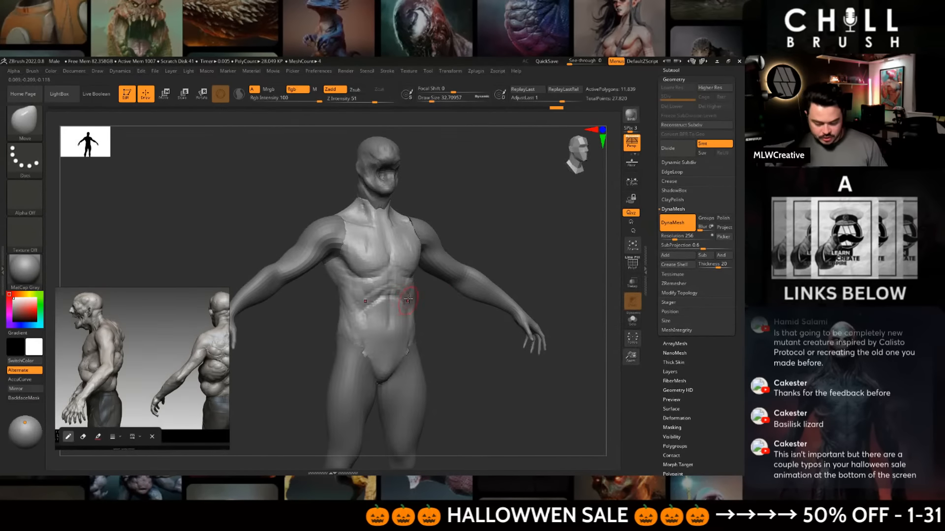
pyautogui.press('space')
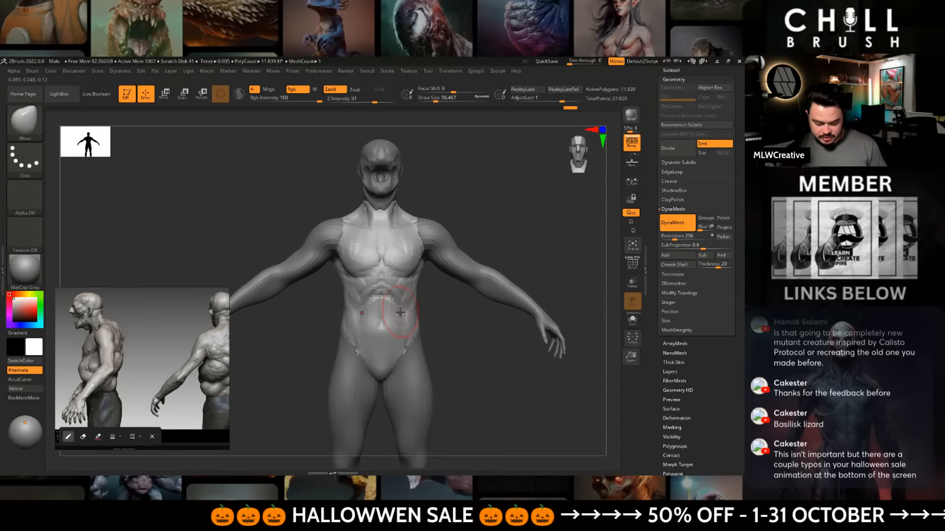
pyautogui.moveTo(480, 303); pyautogui.dragTo(423, 304)
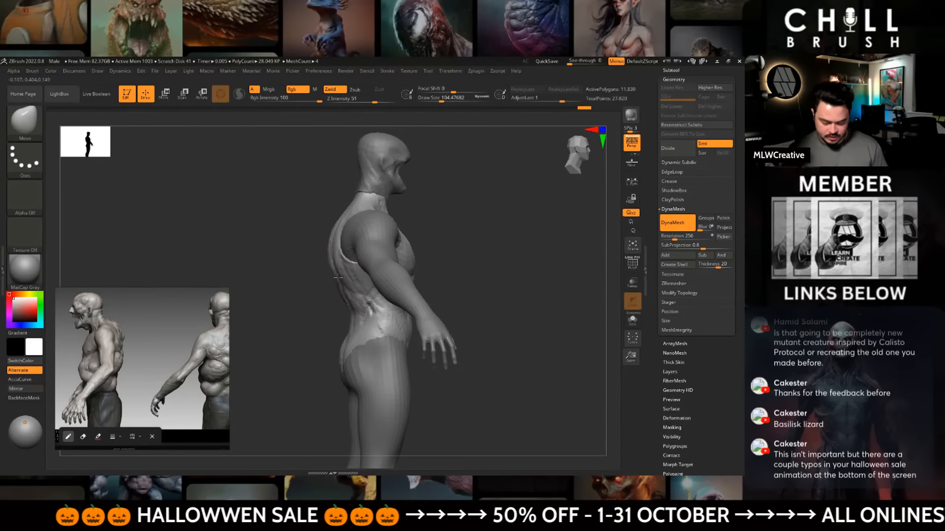
pyautogui.moveTo(337, 224); pyautogui.dragTo(330, 212)
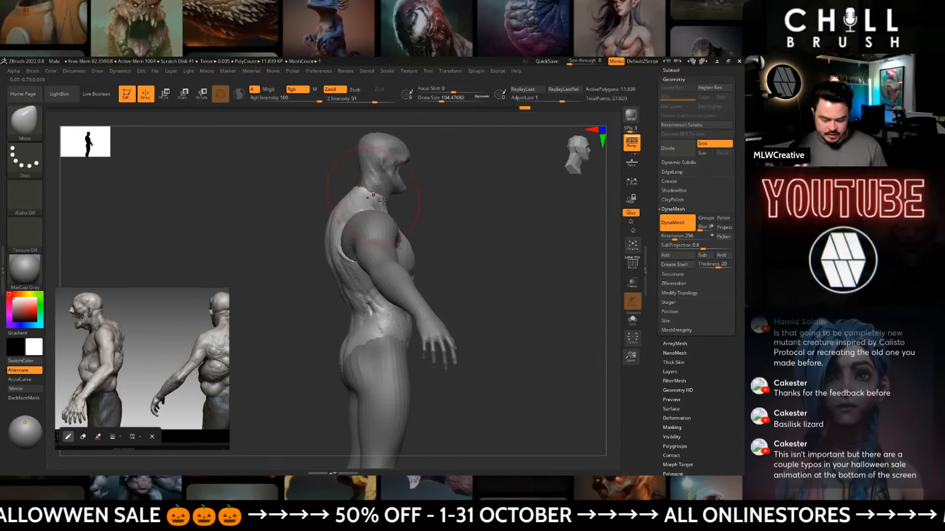
# - Reduce the Move brush's draw size to about 59, select the head subtool and pull out the back of the head and neck
pyautogui.moveTo(419, 202); pyautogui.dragTo(453, 238)
pyautogui.press('space')
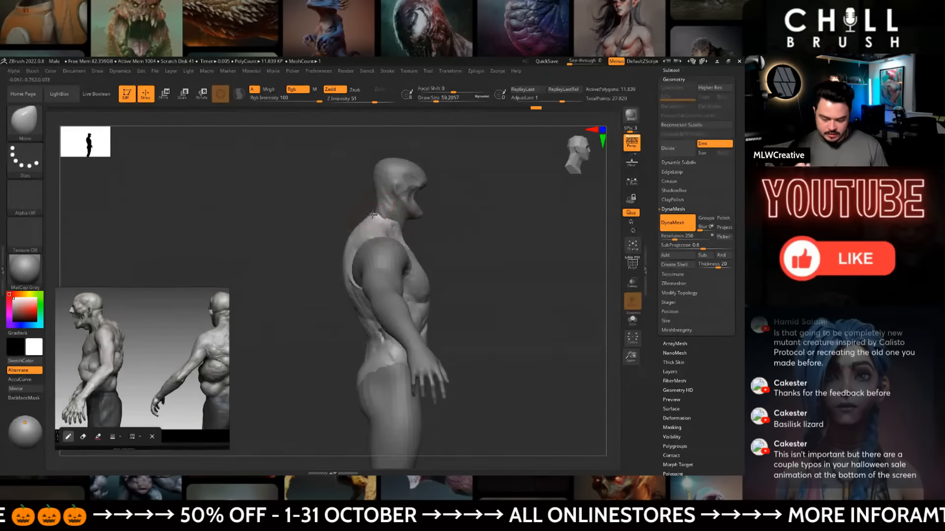
pyautogui.keyDown('alt'); pyautogui.click(369, 188); pyautogui.keyUp('alt')
pyautogui.moveTo(448, 180)
pyautogui.mouseDown()
pyautogui.moveTo(474, 210)
pyautogui.moveTo(376, 189)
pyautogui.mouseUp()
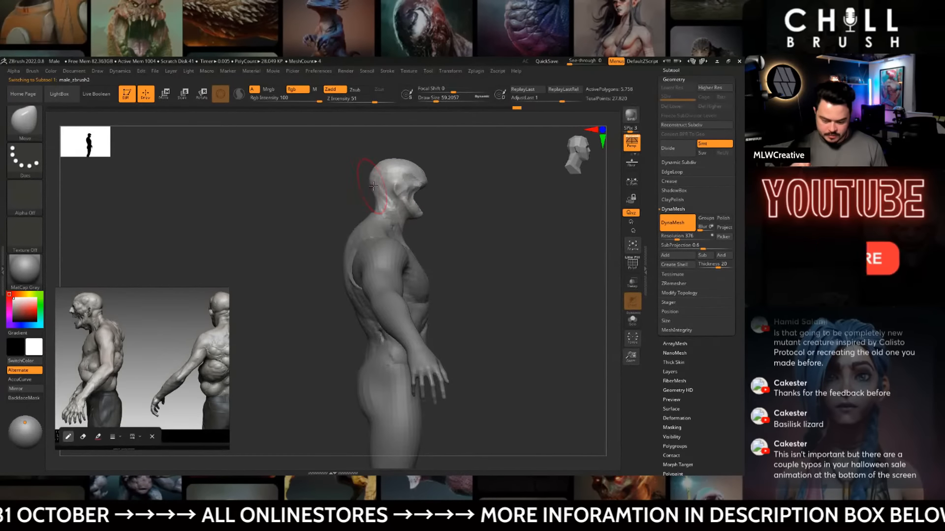
pyautogui.moveTo(447, 212); pyautogui.dragTo(497, 223)
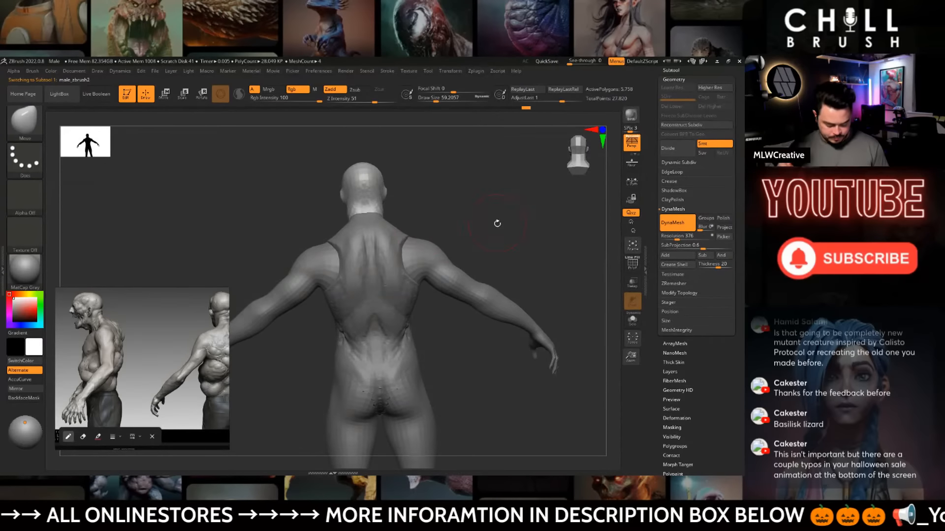
# - Select the torso subtool and build up the base of the neck and upper shoulder with the ClayBuildup brush at a draw size of about 20
pyautogui.press('b')
pyautogui.press('c')
pyautogui.press('b')
pyautogui.press('space')
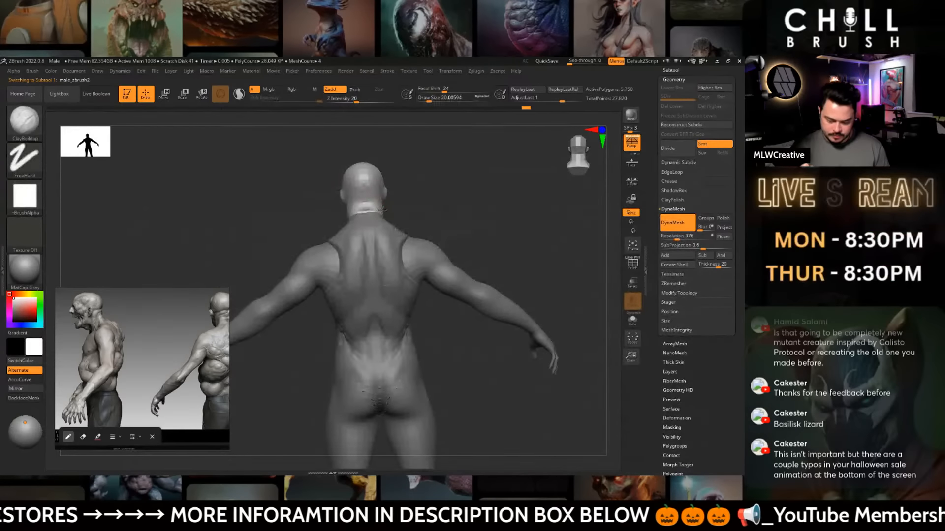
pyautogui.keyDown('alt'); pyautogui.click(371, 214); pyautogui.keyUp('alt')
pyautogui.moveTo(420, 216); pyautogui.dragTo(388, 221)
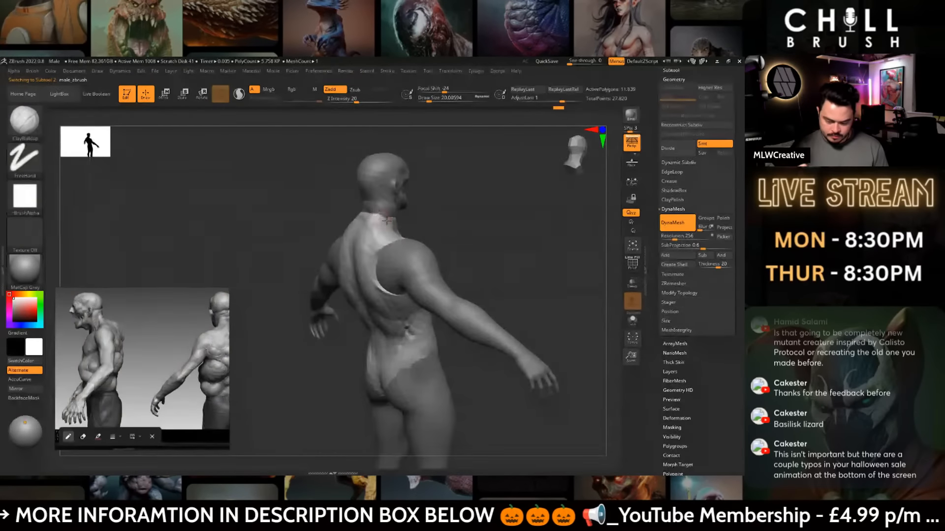
pyautogui.moveTo(448, 226)
pyautogui.mouseDown()
pyautogui.moveTo(421, 222)
pyautogui.moveTo(443, 222)
pyautogui.moveTo(430, 228)
pyautogui.mouseUp()
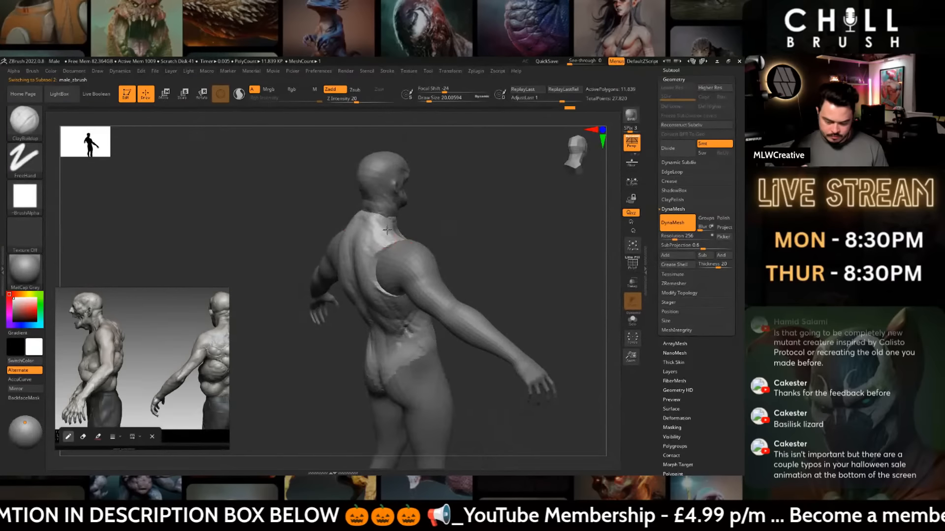
pyautogui.moveTo(504, 228)
pyautogui.mouseDown()
pyautogui.moveTo(469, 226)
pyautogui.moveTo(502, 227)
pyautogui.mouseUp()
# - Select the arms subtool and DynaMesh it at a resolution of 320
pyautogui.keyDown('alt'); pyautogui.click(419, 257); pyautogui.keyUp('alt')
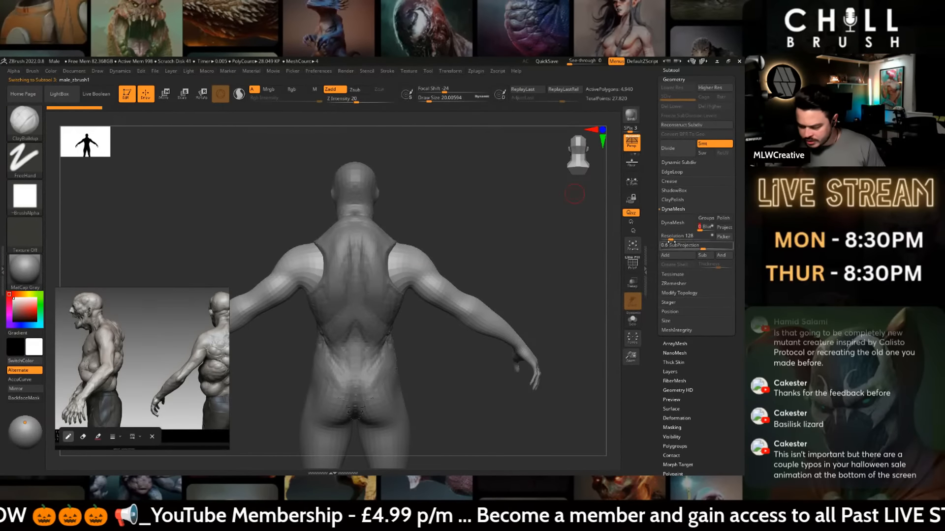
pyautogui.moveTo(670, 240); pyautogui.dragTo(682, 241)
pyautogui.click(672, 222)
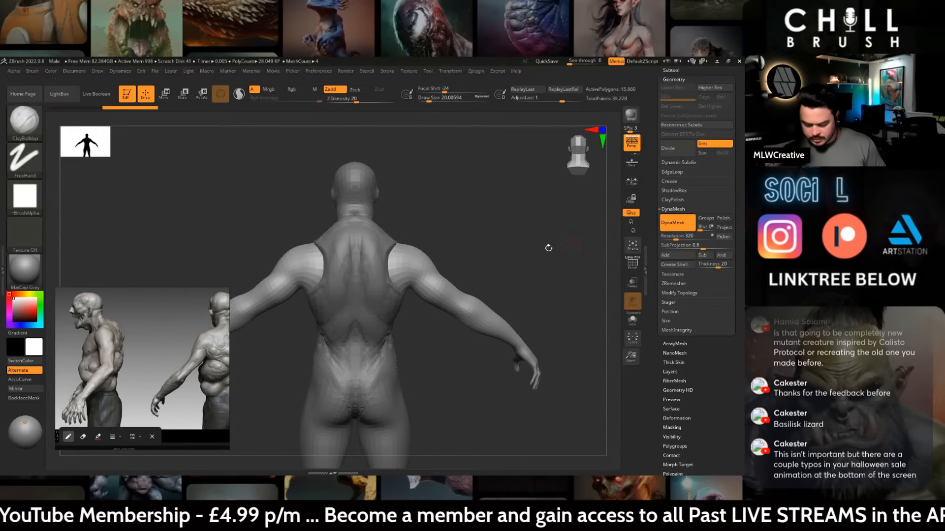
pyautogui.moveTo(548, 247); pyautogui.dragTo(430, 264)
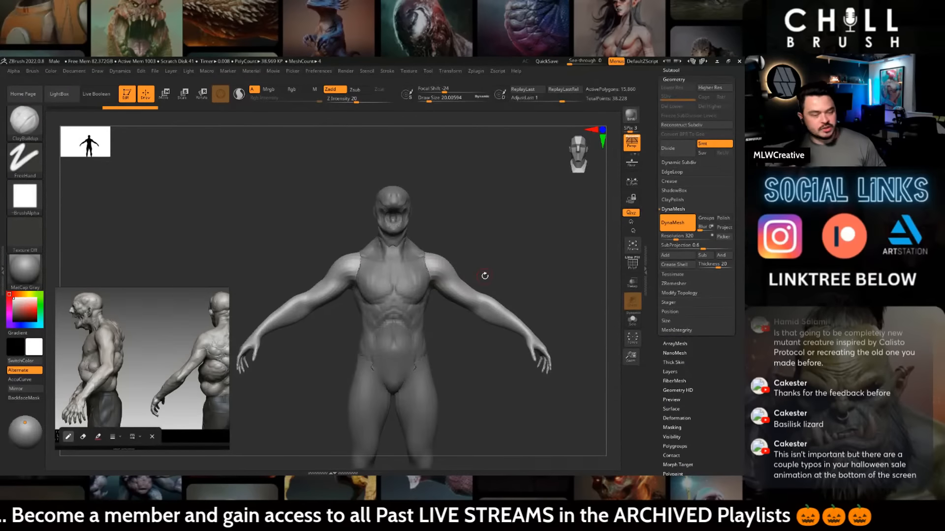
# - Carve muscle creases into the upper arms and elbows with the DamStandard brush, working at a draw size of about 54
pyautogui.press('b')
pyautogui.press('d')
pyautogui.press('s')
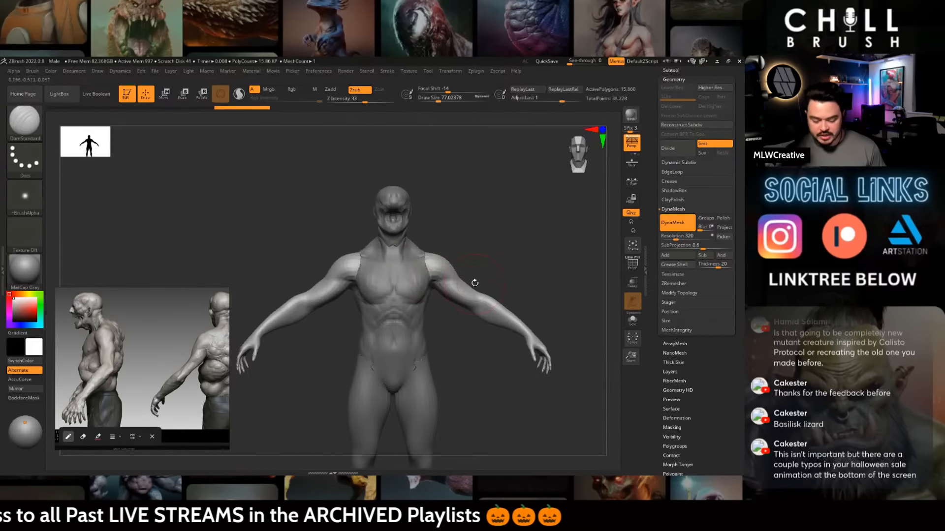
pyautogui.moveTo(506, 272)
pyautogui.mouseDown()
pyautogui.moveTo(502, 245)
pyautogui.moveTo(483, 241)
pyautogui.mouseUp()
pyautogui.moveTo(429, 267); pyautogui.dragTo(501, 287)
pyautogui.moveTo(575, 246)
pyautogui.mouseDown()
pyautogui.moveTo(502, 252)
pyautogui.moveTo(504, 267)
pyautogui.moveTo(514, 248)
pyautogui.moveTo(519, 268)
pyautogui.moveTo(517, 315)
pyautogui.moveTo(521, 291)
pyautogui.moveTo(403, 275)
pyautogui.mouseUp()
pyautogui.press('b')
pyautogui.press('d')
pyautogui.press('s')
pyautogui.moveTo(387, 256); pyautogui.dragTo(393, 273)
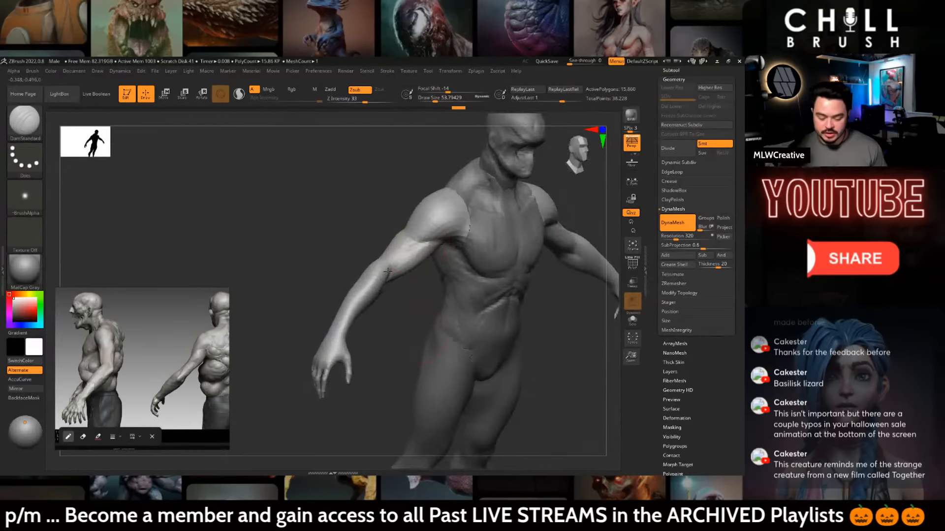
pyautogui.moveTo(409, 310); pyautogui.dragTo(384, 285)
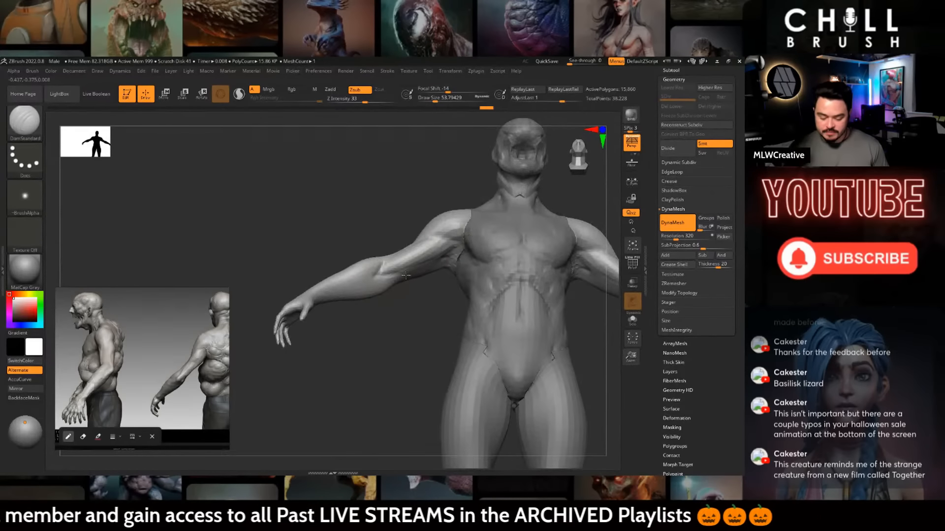
pyautogui.moveTo(366, 319); pyautogui.dragTo(542, 320)
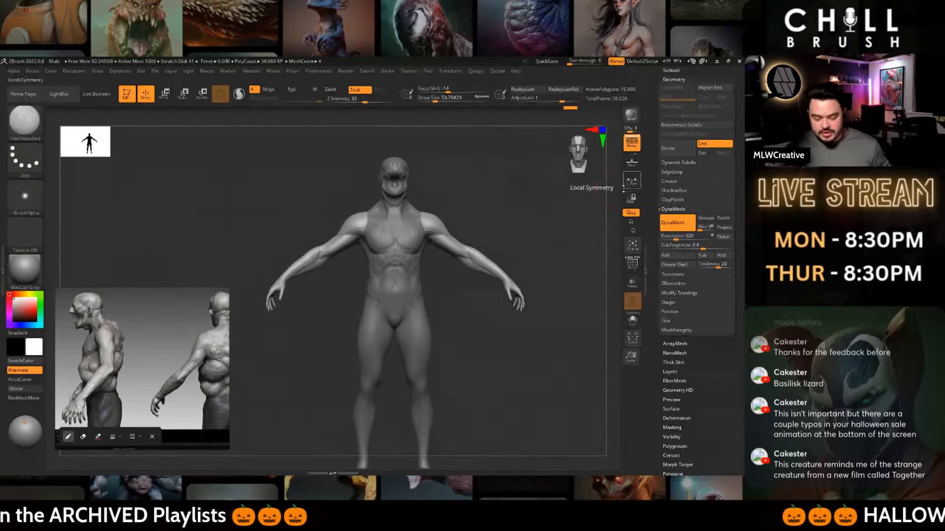
# - Select the legs subtool and DynaMesh it at a resolution of 360
pyautogui.moveTo(502, 218); pyautogui.dragTo(505, 222)
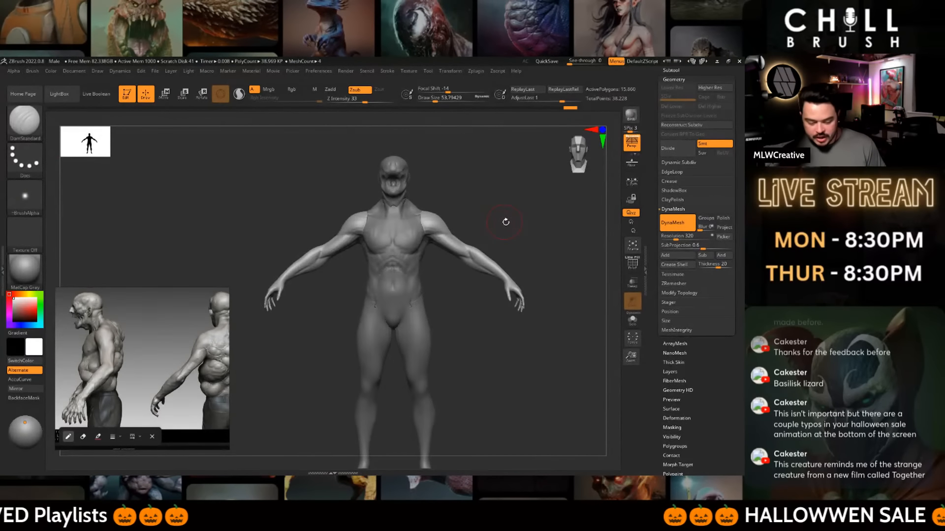
pyautogui.keyDown('alt'); pyautogui.click(483, 257); pyautogui.keyUp('alt')
pyautogui.click(631, 246)
pyautogui.keyDown('alt'); pyautogui.moveTo(511, 307); pyautogui.dragTo(509, 384); pyautogui.keyUp('alt')
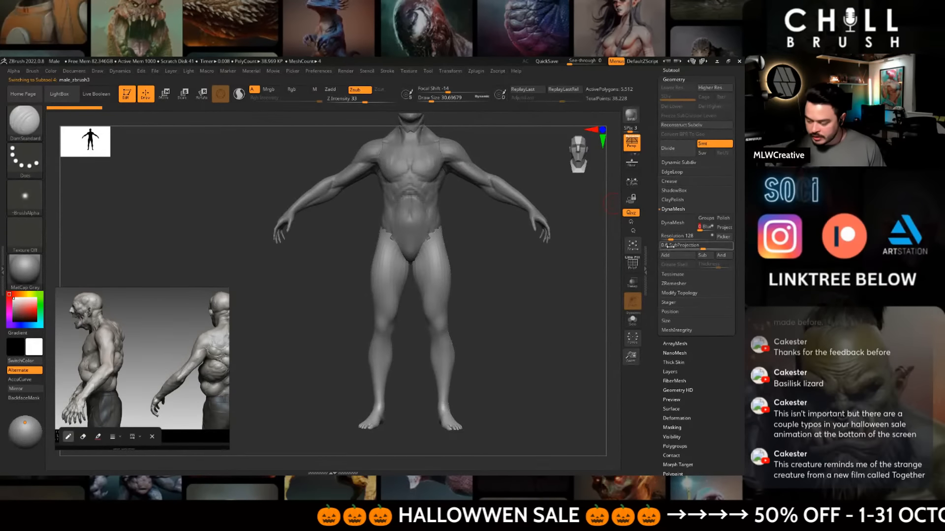
pyautogui.moveTo(701, 229); pyautogui.dragTo(693, 235)
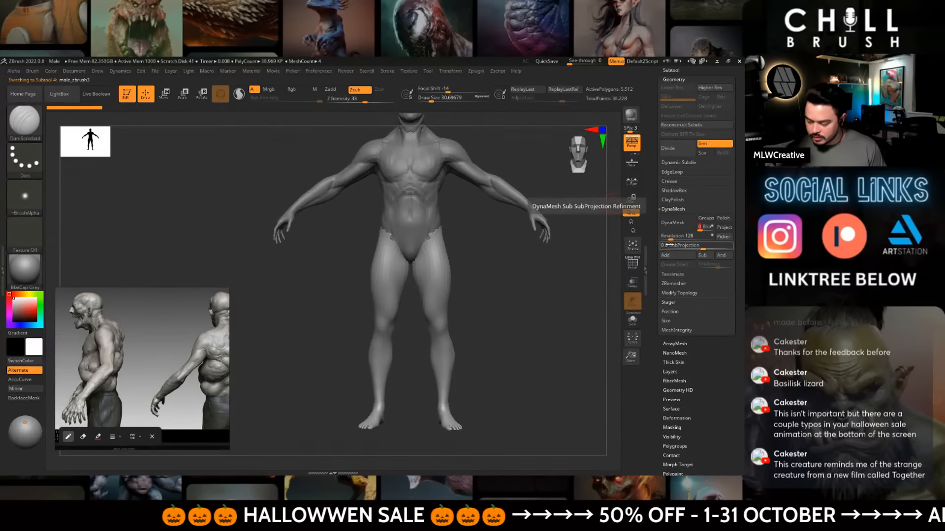
pyautogui.click(679, 236)
pyautogui.write('400')
pyautogui.click(673, 222)
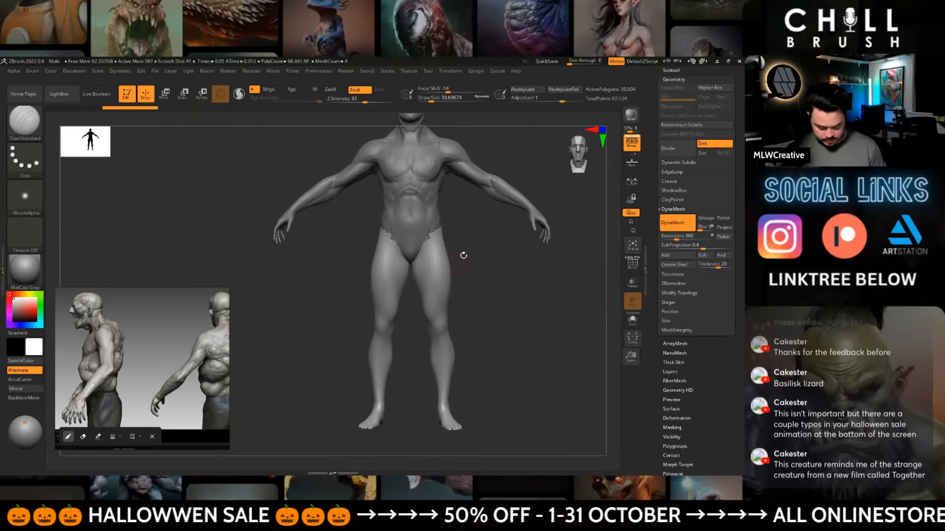
# - Activate the Move brush and enlarge its draw size to about 44
pyautogui.press('b')
pyautogui.press('m')
pyautogui.press('v')
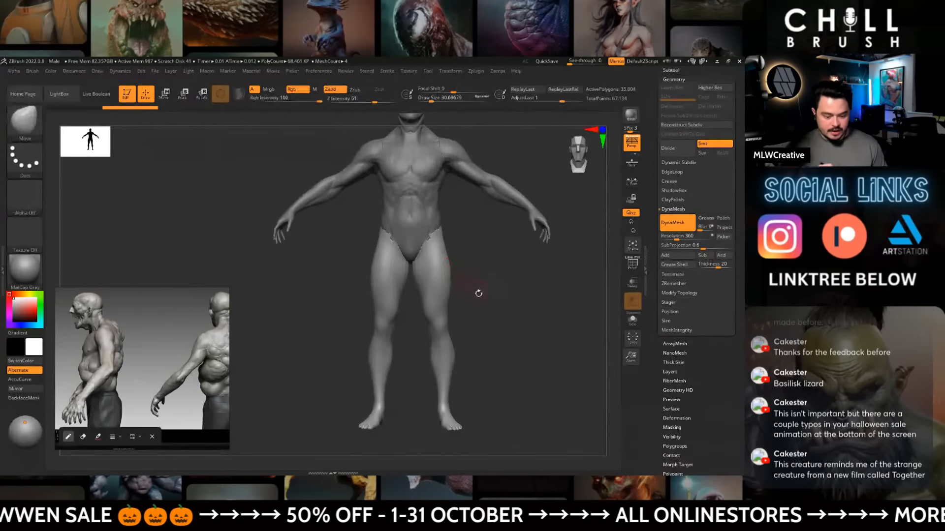
pyautogui.press('b')
pyautogui.press('m')
pyautogui.press('v')
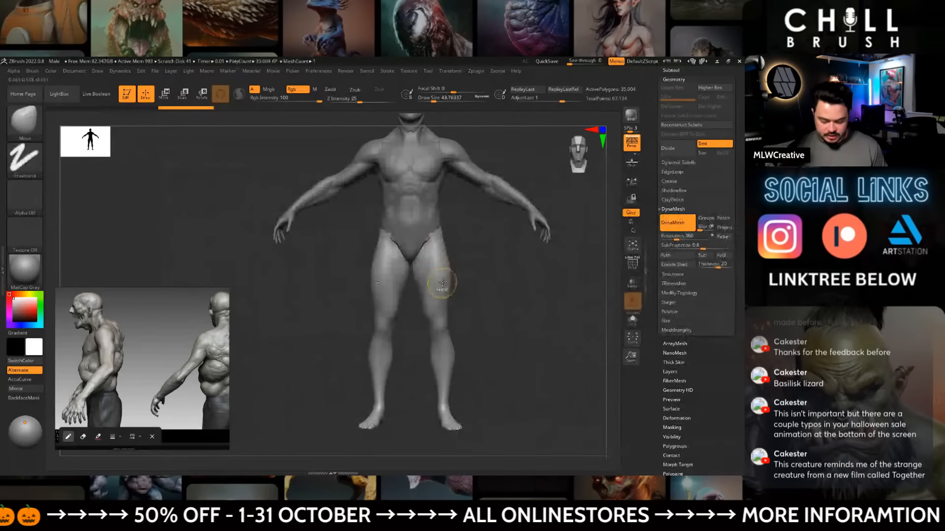
# - Build up the hips and upper thighs with the ClayBuildup brush at a draw size of about 44
pyautogui.press('b')
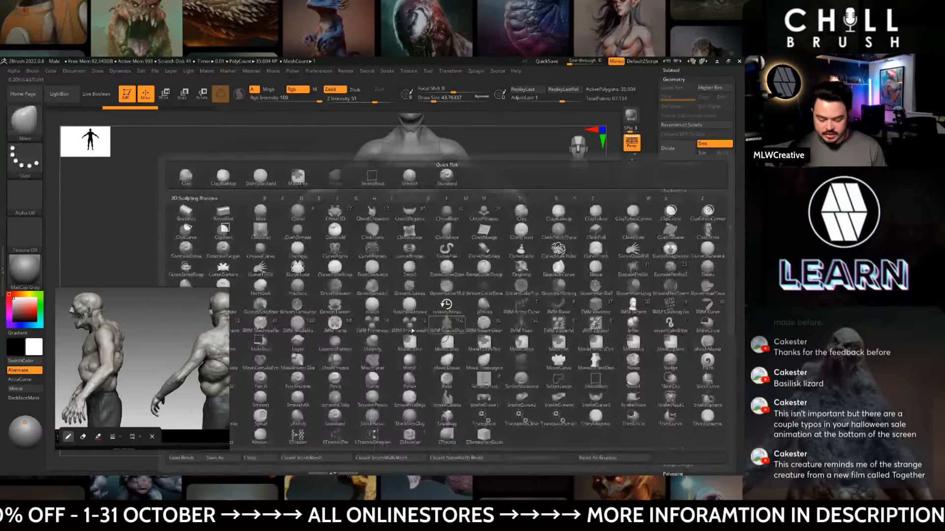
pyautogui.press('c')
pyautogui.press('b')
pyautogui.moveTo(420, 267)
pyautogui.mouseDown()
pyautogui.moveTo(414, 263)
pyautogui.moveTo(433, 252)
pyautogui.mouseUp()
pyautogui.rightClick(456, 310)
pyautogui.keyDown('ctrl'); pyautogui.moveTo(466, 255); pyautogui.dragTo(459, 268, button='right'); pyautogui.keyUp('ctrl')
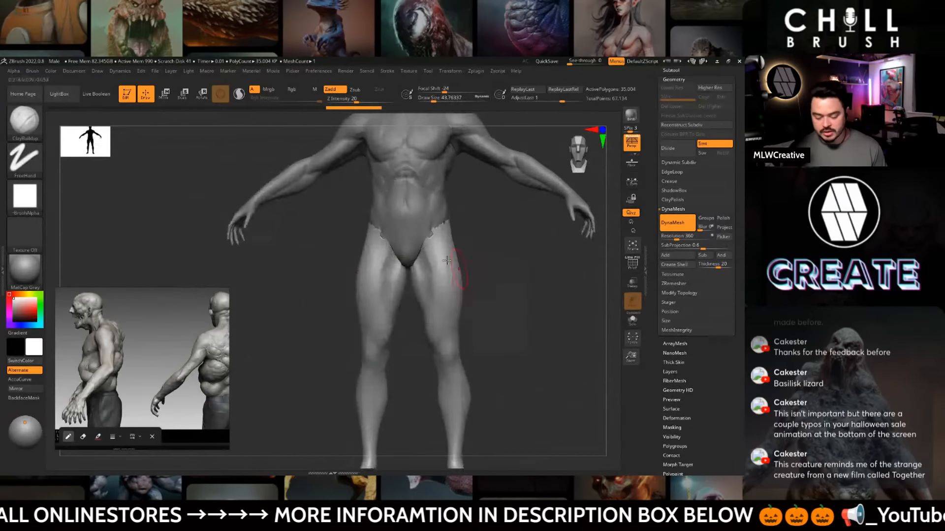
pyautogui.moveTo(458, 268); pyautogui.dragTo(454, 281)
pyautogui.moveTo(455, 238)
pyautogui.mouseDown()
pyautogui.moveTo(442, 224)
pyautogui.moveTo(492, 232)
pyautogui.moveTo(521, 274)
pyautogui.moveTo(538, 325)
pyautogui.moveTo(465, 241)
pyautogui.mouseUp()
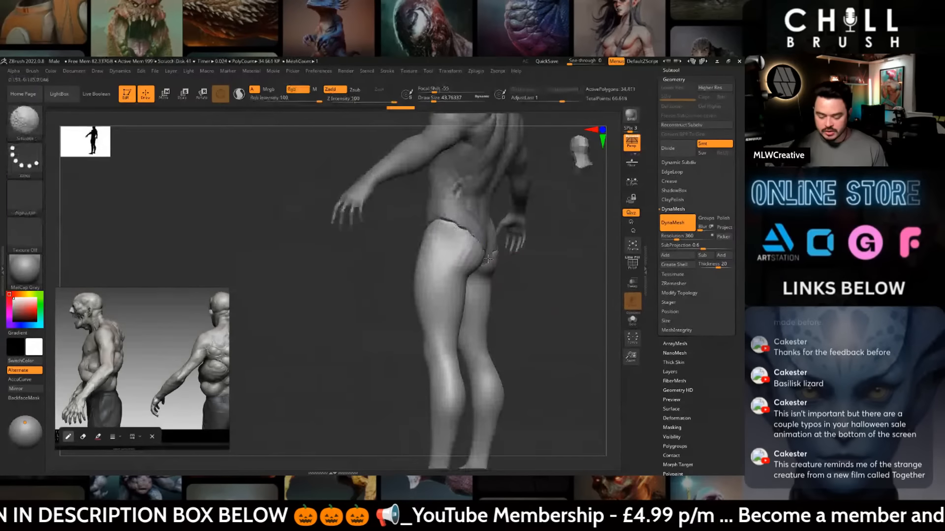
# - Re-DynaMesh the legs subtool and smooth its jagged upper edge along the hips and buttocks
pyautogui.moveTo(551, 285)
pyautogui.mouseDown()
pyautogui.moveTo(519, 283)
pyautogui.moveTo(559, 328)
pyautogui.mouseUp()
pyautogui.keyDown('alt'); pyautogui.click(490, 272); pyautogui.keyUp('alt')
pyautogui.keyDown('alt'); pyautogui.click(481, 244); pyautogui.keyUp('alt')
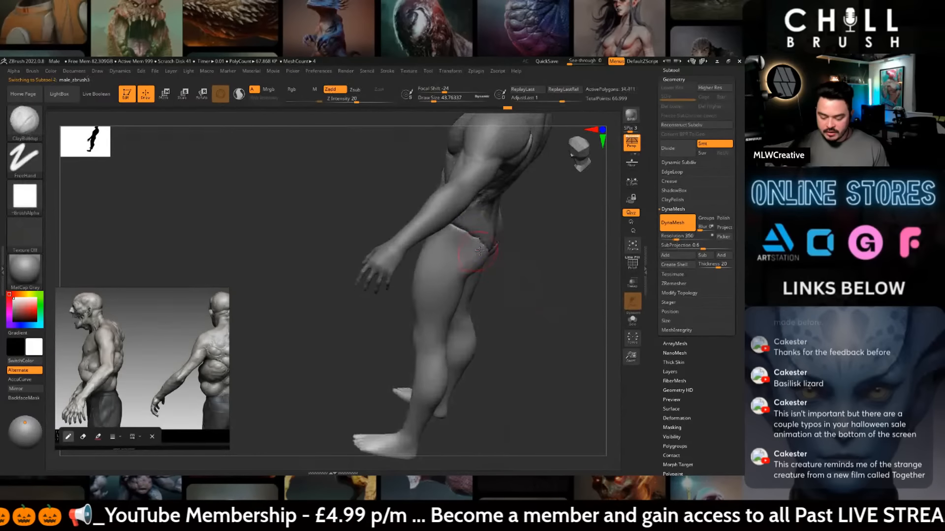
pyautogui.keyDown('ctrl'); pyautogui.moveTo(524, 261); pyautogui.dragTo(505, 280); pyautogui.keyUp('ctrl')
pyautogui.keyDown('shift'); pyautogui.moveTo(453, 226); pyautogui.dragTo(482, 242); pyautogui.keyUp('shift')
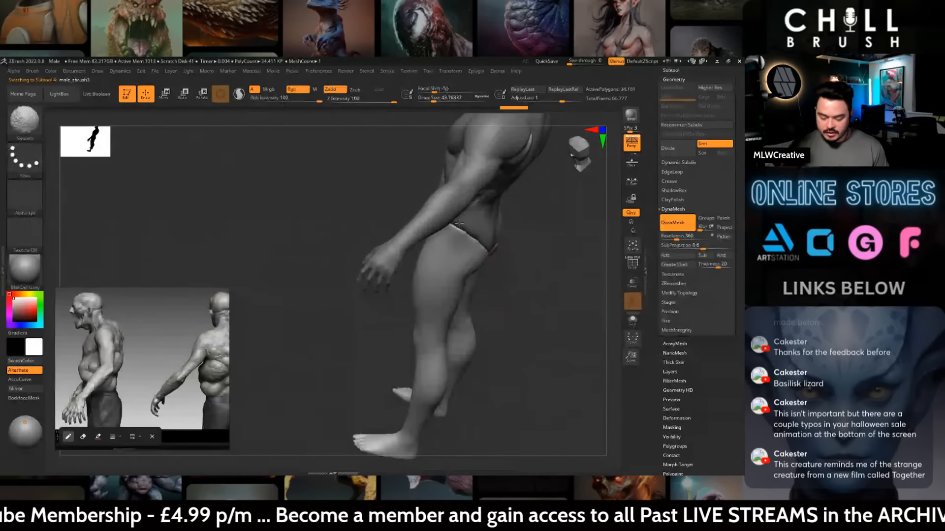
pyautogui.moveTo(553, 277); pyautogui.dragTo(522, 276)
pyautogui.moveTo(413, 320)
pyautogui.mouseDown()
pyautogui.moveTo(433, 327)
pyautogui.moveTo(536, 315)
pyautogui.mouseUp()
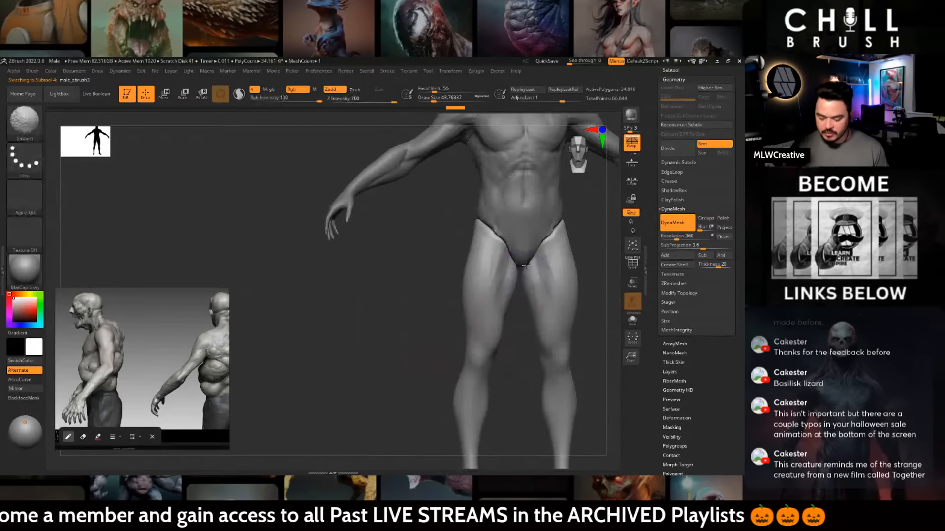
# - Select the torso subtool at the groin and re-DynaMesh it
pyautogui.keyDown('alt'); pyautogui.click(520, 267); pyautogui.keyUp('alt')
pyautogui.moveTo(408, 345)
pyautogui.keyDown('ctrl'); pyautogui.mouseDown()
pyautogui.moveTo(378, 315)
pyautogui.moveTo(307, 350)
pyautogui.mouseUp(); pyautogui.keyUp('ctrl')
pyautogui.moveTo(517, 312)
pyautogui.keyDown('alt'); pyautogui.mouseDown()
pyautogui.moveTo(537, 314)
pyautogui.moveTo(530, 283)
pyautogui.mouseUp(); pyautogui.keyUp('alt')
# - Select the legs subtool and build up the front and inner thigh muscles with the ClayBuildup brush
pyautogui.keyDown('alt'); pyautogui.click(429, 279); pyautogui.keyUp('alt')
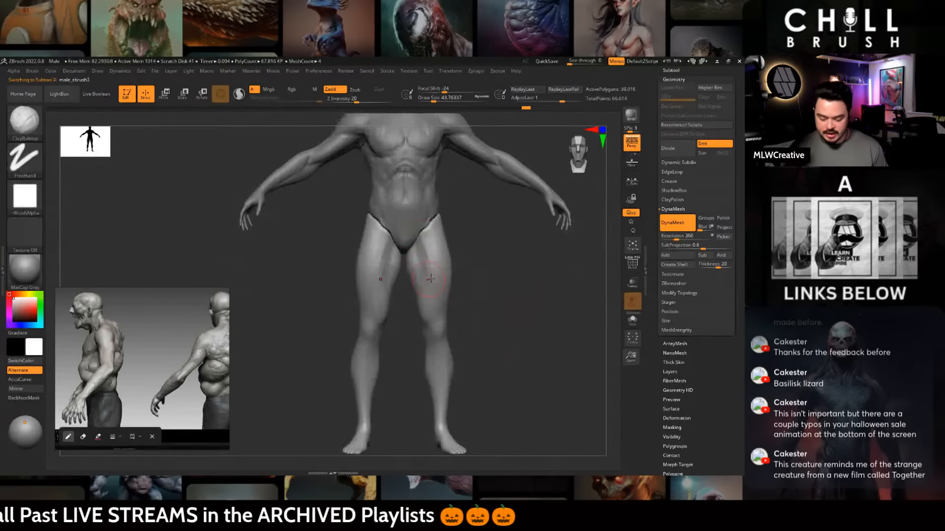
pyautogui.moveTo(422, 291)
pyautogui.mouseDown()
pyautogui.moveTo(414, 248)
pyautogui.moveTo(419, 310)
pyautogui.moveTo(431, 323)
pyautogui.mouseUp()
pyautogui.moveTo(476, 325)
pyautogui.mouseDown()
pyautogui.moveTo(442, 331)
pyautogui.moveTo(448, 251)
pyautogui.moveTo(445, 300)
pyautogui.mouseUp()
pyautogui.moveTo(509, 315); pyautogui.dragTo(480, 316)
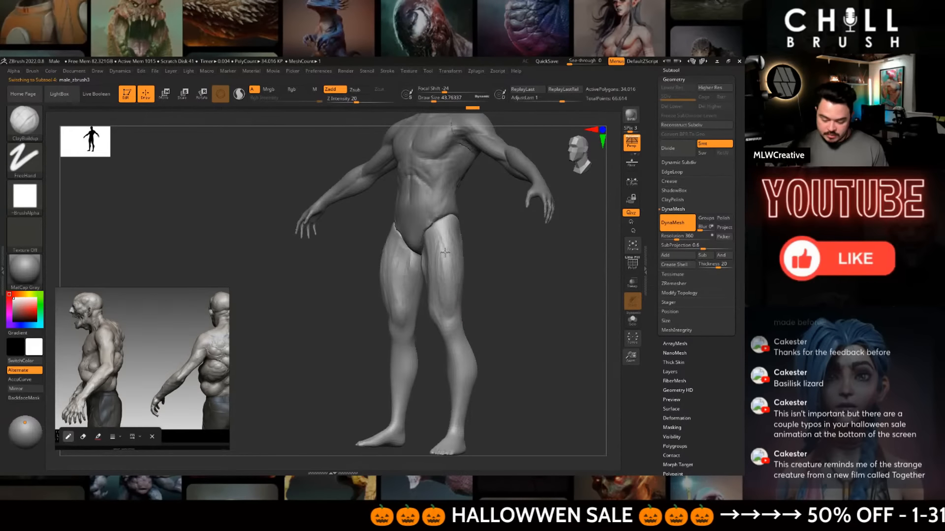
pyautogui.moveTo(510, 284)
pyautogui.mouseDown()
pyautogui.moveTo(467, 223)
pyautogui.moveTo(451, 283)
pyautogui.mouseUp()
pyautogui.moveTo(492, 315)
pyautogui.keyDown('shift'); pyautogui.mouseDown()
pyautogui.moveTo(517, 329)
pyautogui.moveTo(512, 283)
pyautogui.mouseUp(); pyautogui.keyUp('shift')
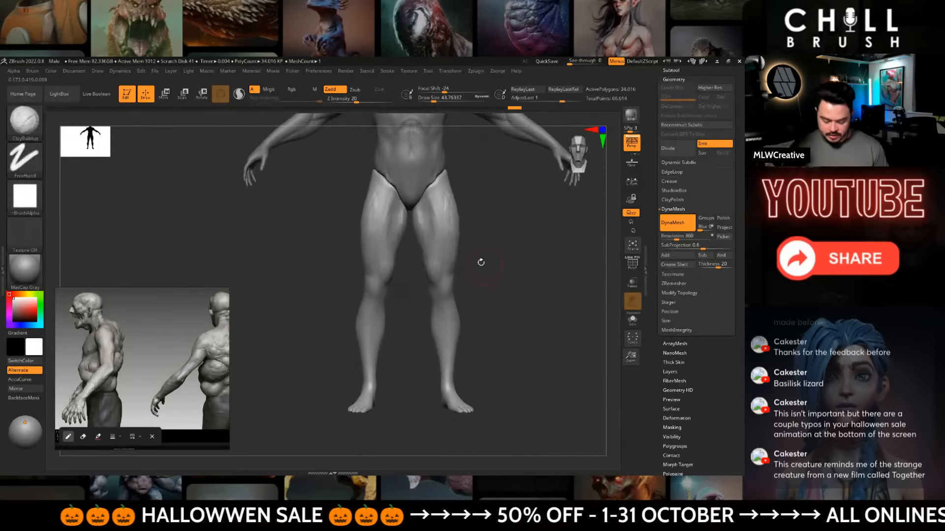
# - Switch to the Move brush at a draw size of about 104 and reshape the thigh silhouette from front and back
pyautogui.press('b')
pyautogui.press('m')
pyautogui.press('v')
pyautogui.press('space')
pyautogui.moveTo(471, 225)
pyautogui.mouseDown()
pyautogui.moveTo(427, 232)
pyautogui.moveTo(430, 246)
pyautogui.moveTo(434, 216)
pyautogui.mouseUp()
pyautogui.moveTo(576, 276); pyautogui.dragTo(510, 260)
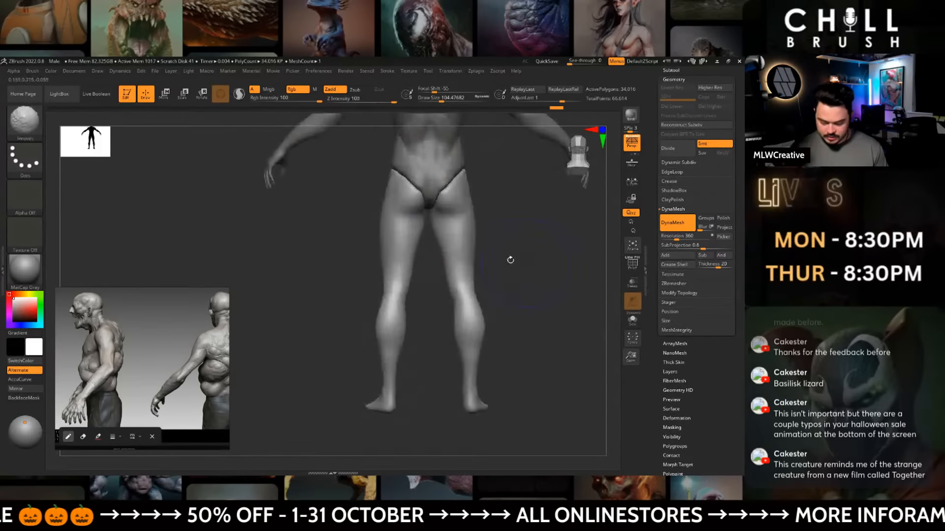
pyautogui.moveTo(440, 249); pyautogui.dragTo(448, 252)
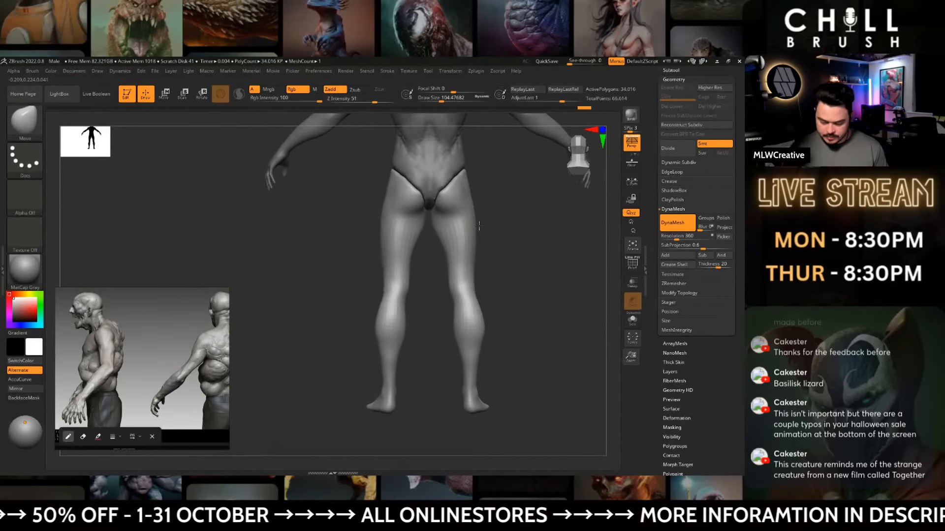
# - Reduce the Move brush's draw size to about 74 and refine the back of the legs around the lower thighs
pyautogui.press('space')
pyautogui.moveTo(472, 283); pyautogui.dragTo(450, 284)
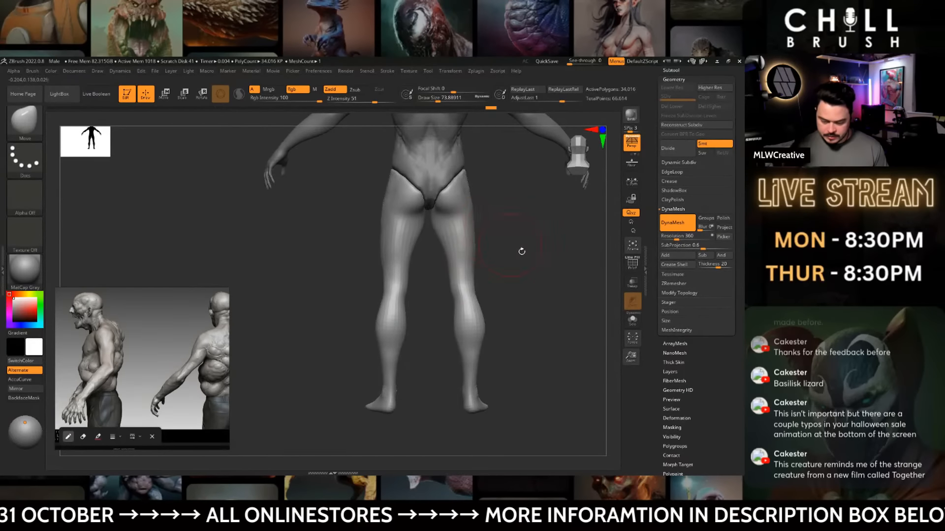
pyautogui.keyDown('shift'); pyautogui.moveTo(522, 251); pyautogui.dragTo(485, 309); pyautogui.keyUp('shift')
pyautogui.moveTo(584, 285)
pyautogui.keyDown('alt'); pyautogui.mouseDown()
pyautogui.moveTo(493, 358)
pyautogui.moveTo(506, 327)
pyautogui.moveTo(487, 332)
pyautogui.moveTo(494, 333)
pyautogui.moveTo(492, 318)
pyautogui.mouseUp(); pyautogui.keyUp('alt')
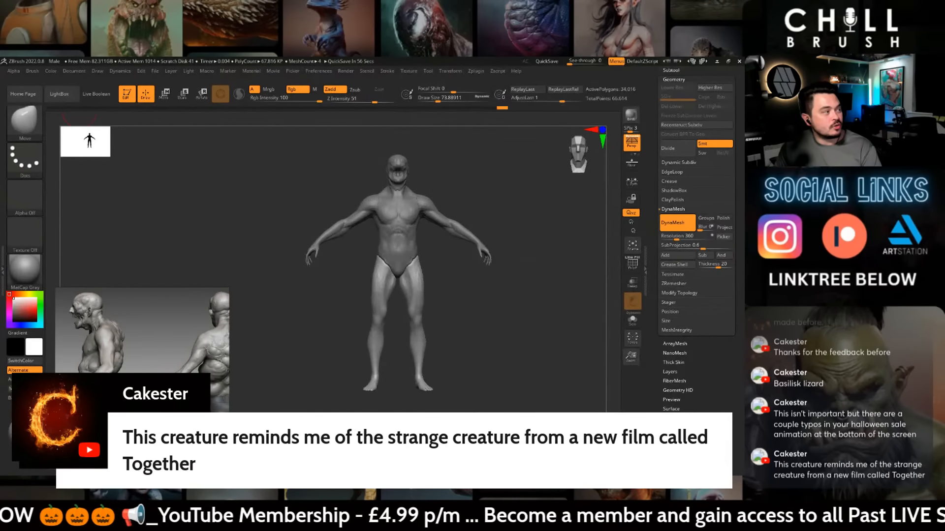
# - Zoom out the reference board, select the torso subtool and build up its abdominal muscles with the ClayBuildup brush at a draw size of about 37
pyautogui.scroll(-5, 206, 340)
pyautogui.scroll(-2, 138, 345)
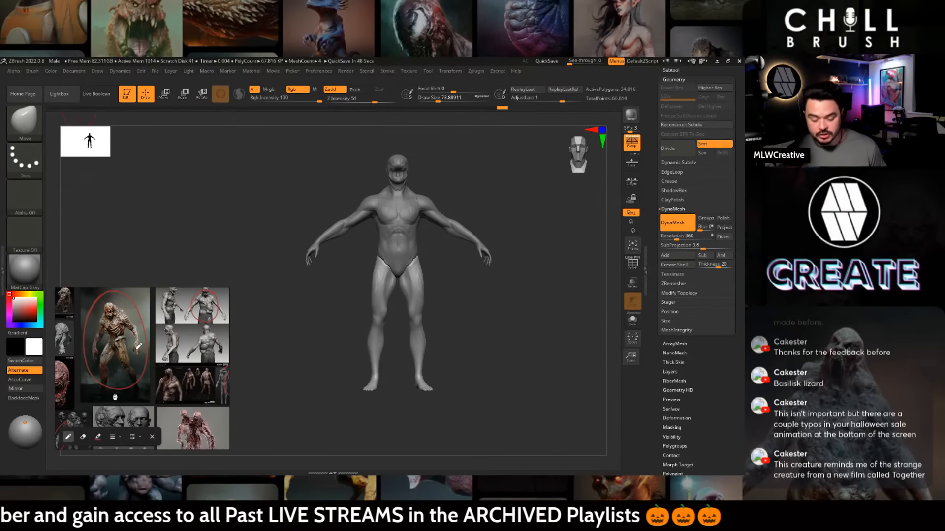
pyautogui.keyDown('alt'); pyautogui.moveTo(531, 289); pyautogui.dragTo(500, 299); pyautogui.keyUp('alt')
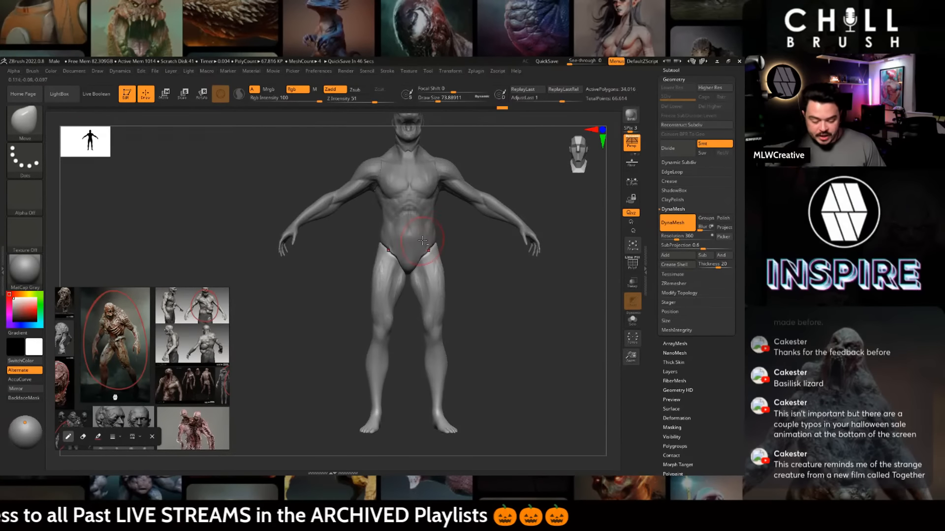
pyautogui.keyDown('alt'); pyautogui.moveTo(521, 171); pyautogui.dragTo(516, 206); pyautogui.keyUp('alt')
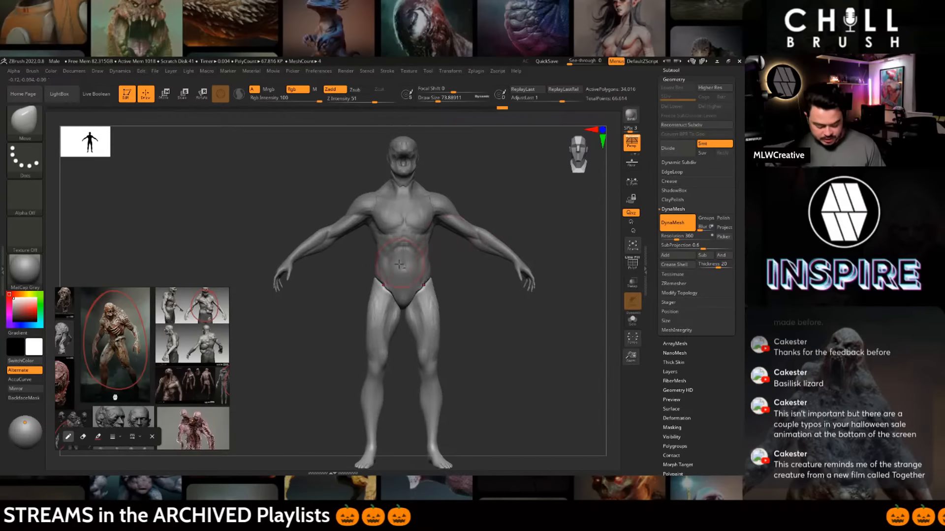
pyautogui.keyDown('alt'); pyautogui.click(405, 258); pyautogui.keyUp('alt')
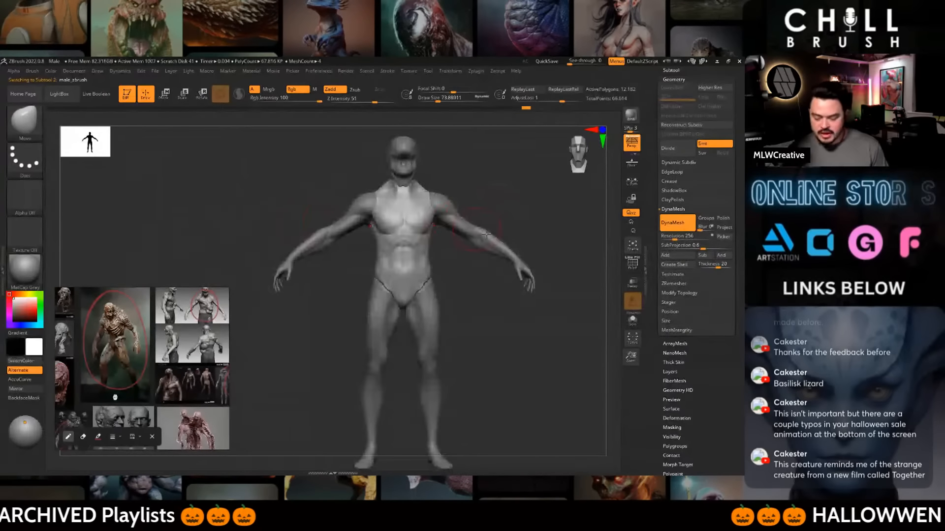
pyautogui.press('b')
pyautogui.press('c')
pyautogui.press('b')
pyautogui.moveTo(502, 173); pyautogui.dragTo(485, 178)
pyautogui.keyDown('alt'); pyautogui.moveTo(507, 276); pyautogui.dragTo(495, 320); pyautogui.keyUp('alt')
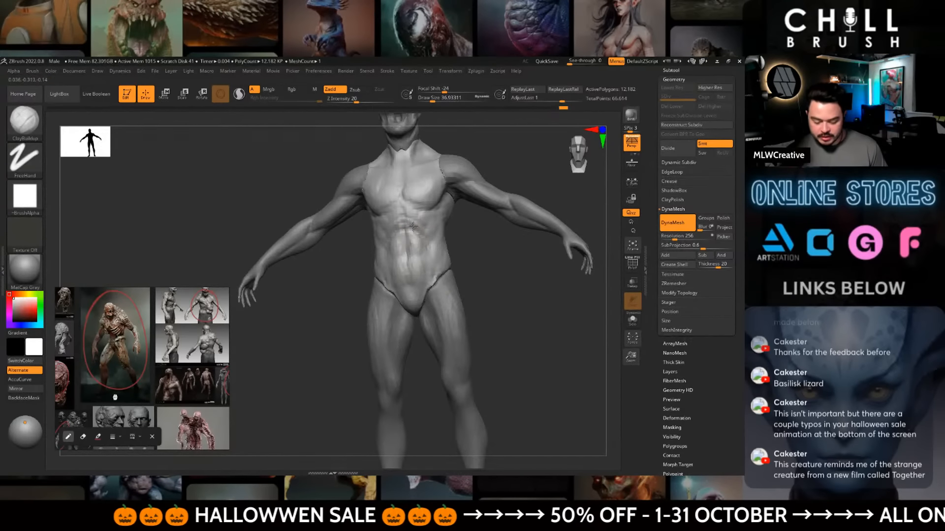
pyautogui.moveTo(478, 283)
pyautogui.mouseDown()
pyautogui.moveTo(497, 284)
pyautogui.moveTo(470, 298)
pyautogui.mouseUp()
# - Switch to the Standard brush at a draw size of about 14 and raise the rib cage arch above the abdomen
pyautogui.press('b')
pyautogui.press('d')
pyautogui.press('s')
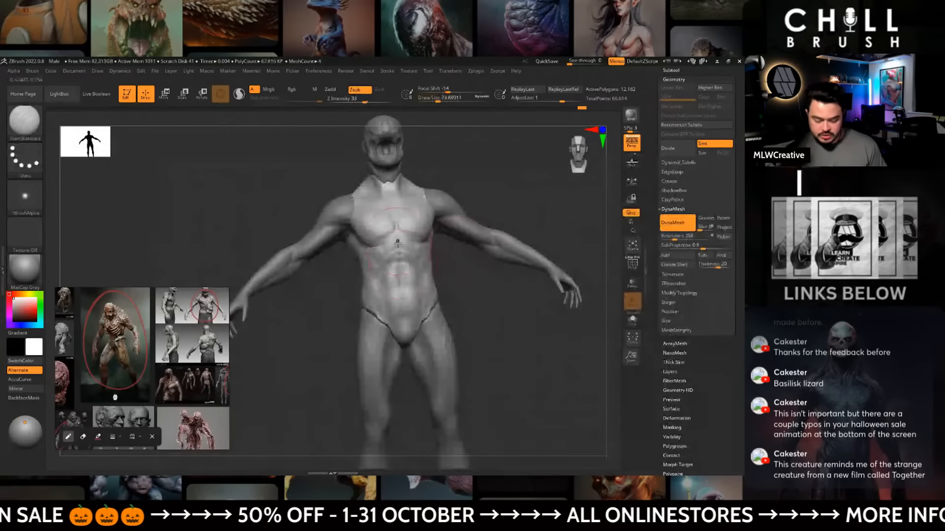
pyautogui.press('b')
pyautogui.press('s')
pyautogui.press('t')
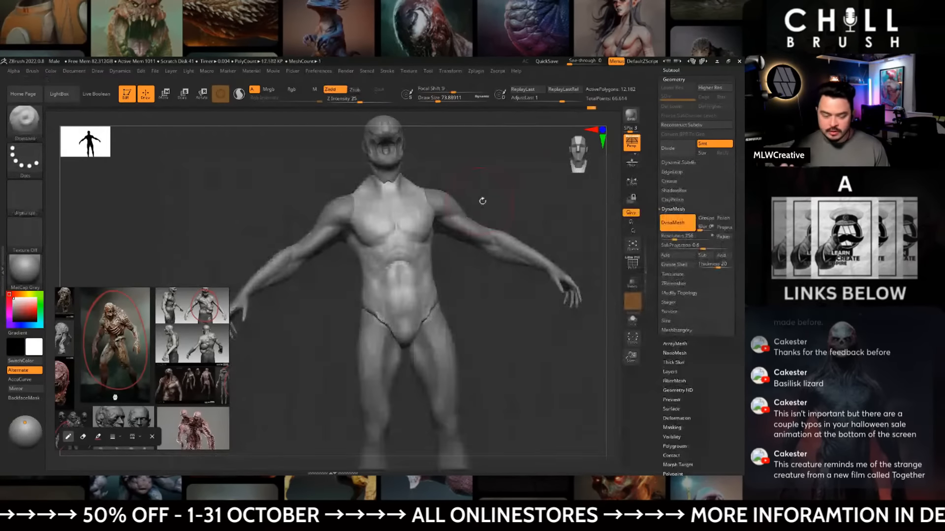
pyautogui.keyDown('alt'); pyautogui.moveTo(522, 176); pyautogui.dragTo(523, 196); pyautogui.keyUp('alt')
pyautogui.press('space')
pyautogui.moveTo(404, 248); pyautogui.dragTo(395, 247)
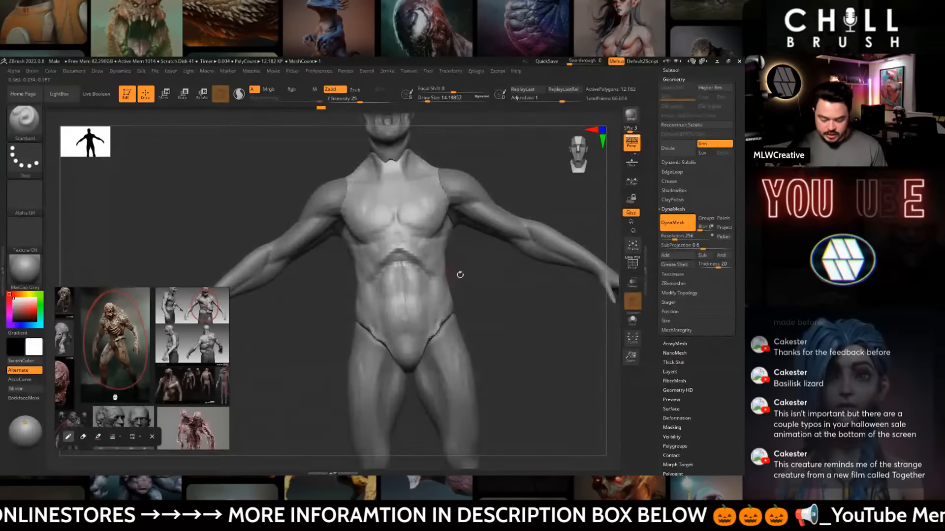
# - Continue the raised lower edge of the rib cage around the sides of the torso
pyautogui.moveTo(458, 276); pyautogui.dragTo(417, 270, button='right')
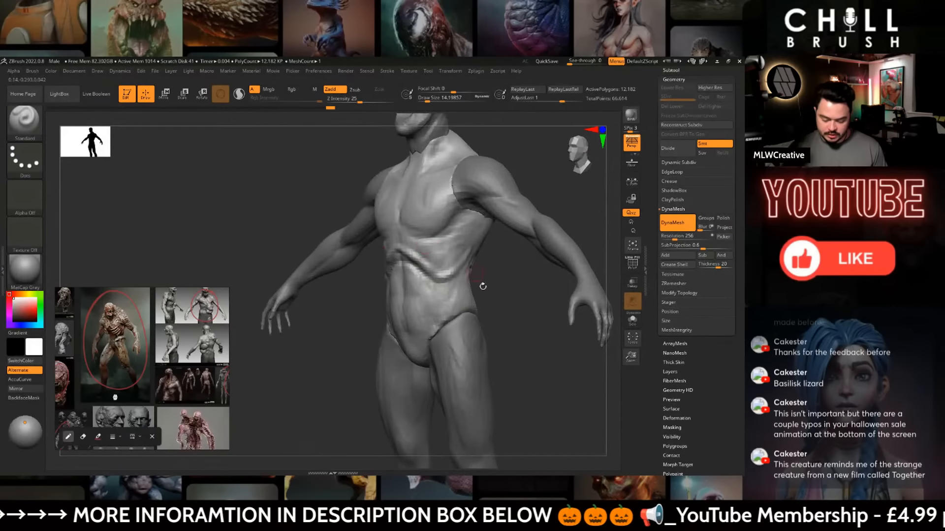
pyautogui.moveTo(481, 278)
pyautogui.keyDown('shift'); pyautogui.mouseDown(button='right')
pyautogui.moveTo(492, 296)
pyautogui.moveTo(367, 280)
pyautogui.mouseUp(button='right'); pyautogui.keyUp('shift')
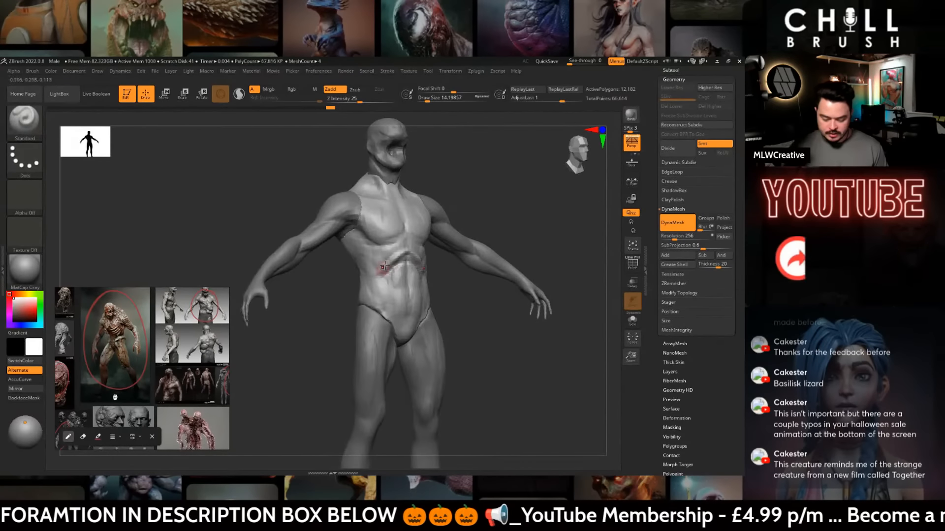
pyautogui.moveTo(408, 241); pyautogui.dragTo(480, 295, button='right')
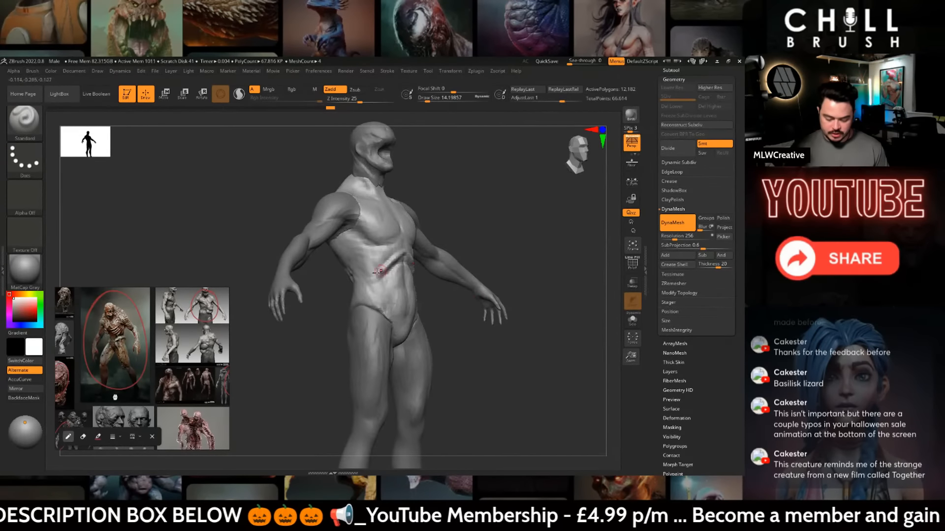
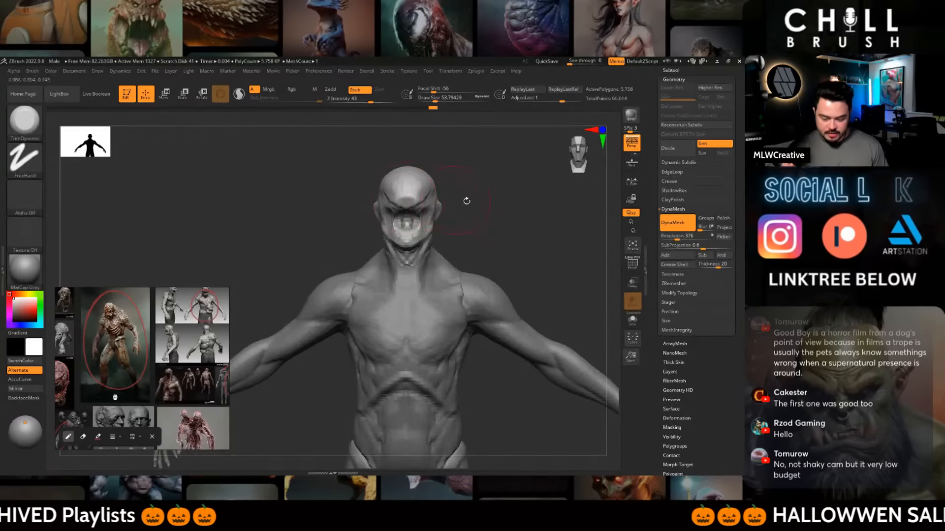
# - Reduce the TrimDynamic brush's draw size to about 29 and flatten the planes of the head
pyautogui.moveTo(466, 202)
pyautogui.mouseDown()
pyautogui.moveTo(489, 217)
pyautogui.moveTo(472, 216)
pyautogui.mouseUp()
pyautogui.press('s')
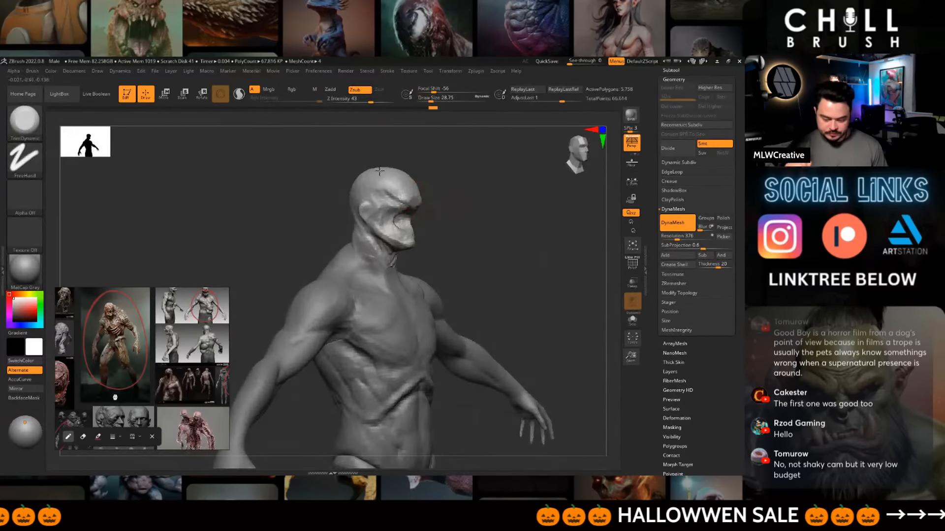
pyautogui.moveTo(430, 186)
pyautogui.mouseDown()
pyautogui.moveTo(487, 233)
pyautogui.moveTo(484, 261)
pyautogui.mouseUp()
# - Build up the back and side of the skull and the nape with the ClayBuildup brush
pyautogui.press('b')
pyautogui.press('c')
pyautogui.press('b')
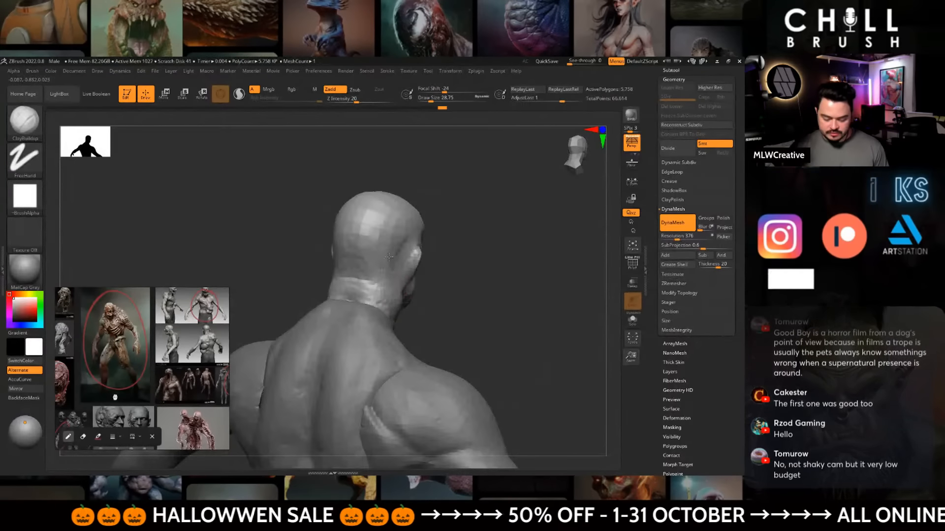
pyautogui.moveTo(450, 295); pyautogui.dragTo(497, 301)
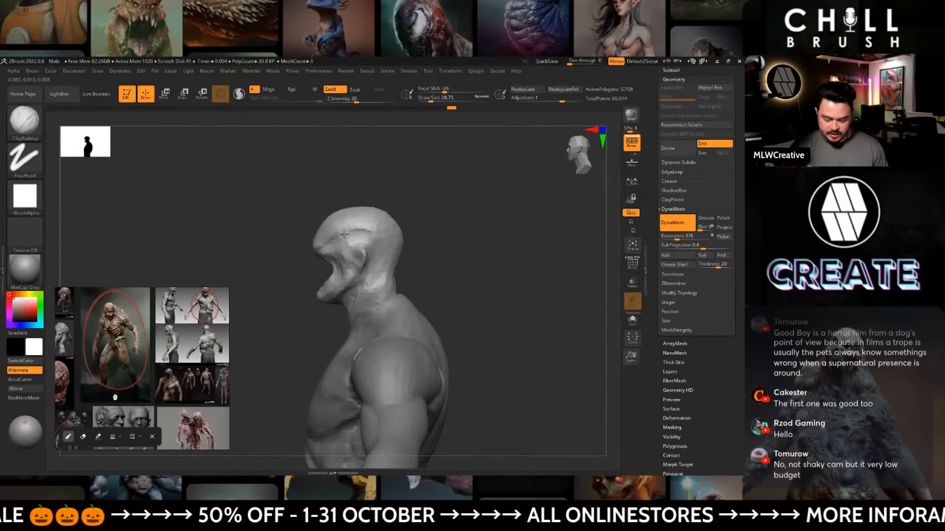
pyautogui.moveTo(424, 232)
pyautogui.mouseDown()
pyautogui.moveTo(448, 240)
pyautogui.moveTo(421, 257)
pyautogui.moveTo(432, 268)
pyautogui.moveTo(532, 227)
pyautogui.mouseUp()
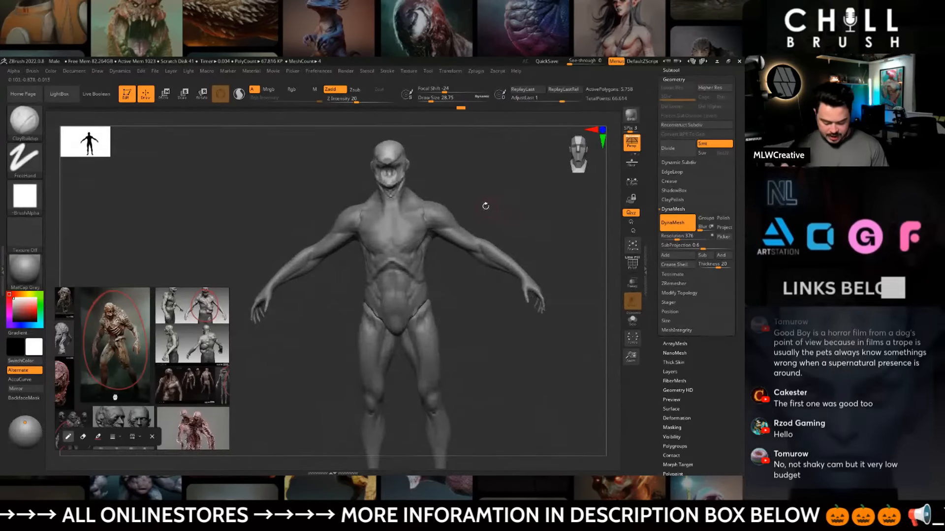
# - Switch to the Move brush at a draw size of about 62, select the torso subtool and pull up the trapezius muscles beside the neck
pyautogui.press('b')
pyautogui.click(484, 209)
pyautogui.moveTo(481, 177); pyautogui.dragTo(400, 275)
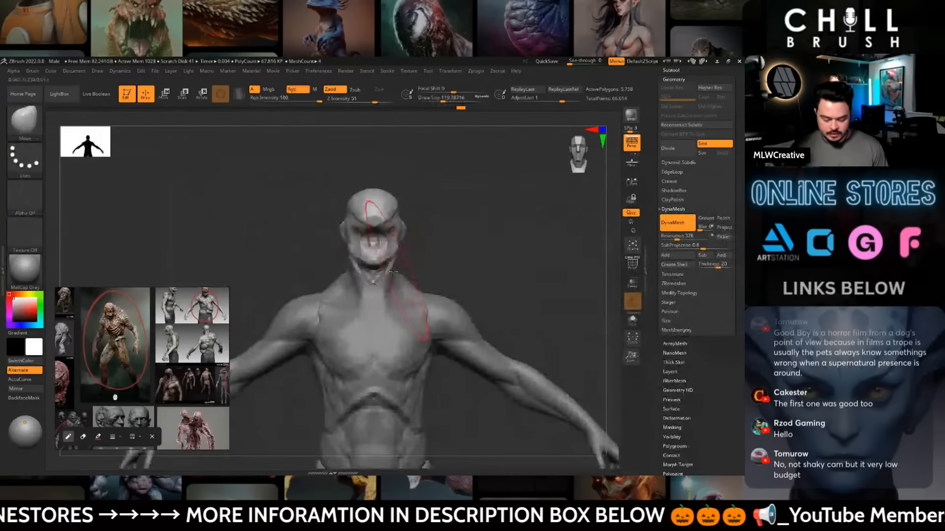
pyautogui.press('[')
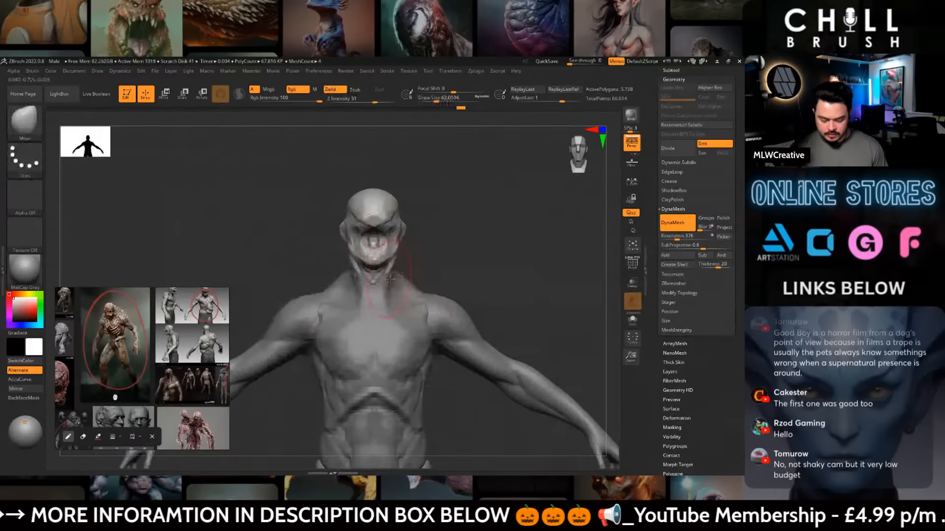
pyautogui.keyDown('alt'); pyautogui.click(400, 278); pyautogui.keyUp('alt')
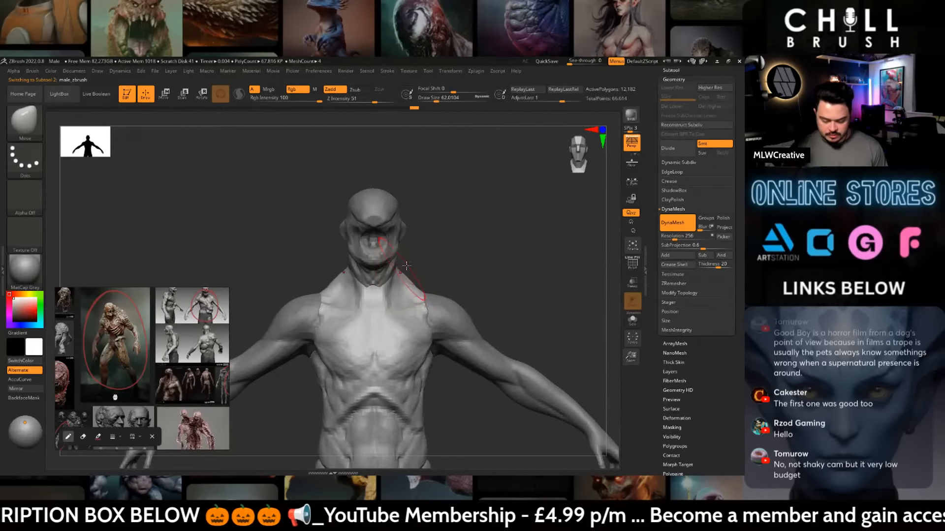
pyautogui.moveTo(480, 249); pyautogui.dragTo(502, 266)
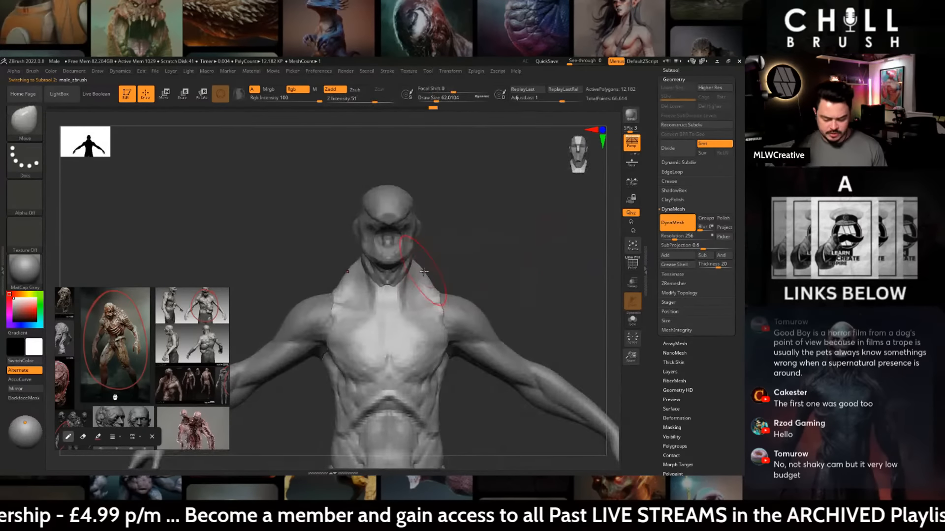
# - Select the arms subtool and adjust the shoulders with the Move brush where they meet the trapezius, returning to the torso subtool
pyautogui.keyDown('alt'); pyautogui.click(438, 291); pyautogui.keyUp('alt')
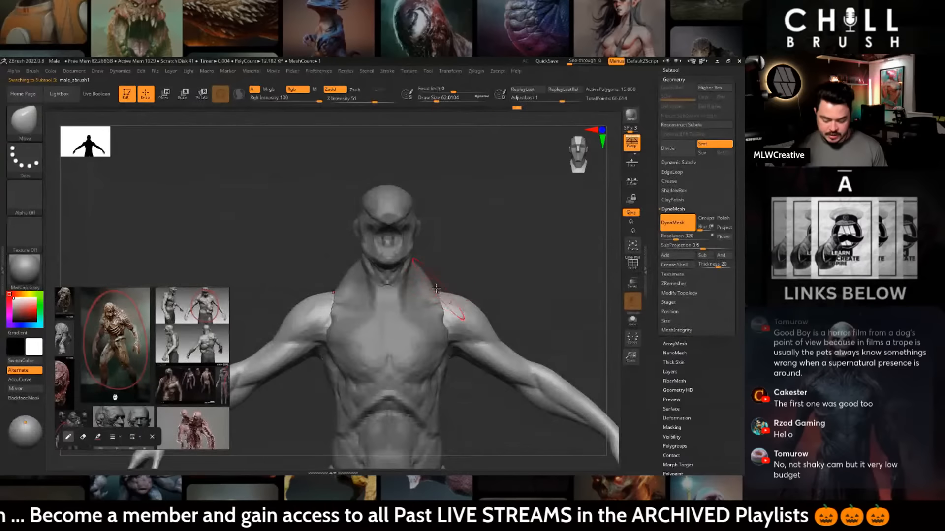
pyautogui.press('space')
pyautogui.keyDown('alt'); pyautogui.click(440, 286); pyautogui.keyUp('alt')
pyautogui.keyDown('alt'); pyautogui.moveTo(499, 270); pyautogui.dragTo(460, 236); pyautogui.keyUp('alt')
pyautogui.moveTo(460, 236)
pyautogui.mouseDown()
pyautogui.moveTo(479, 239)
pyautogui.moveTo(472, 241)
pyautogui.moveTo(477, 204)
pyautogui.mouseUp()
# - Build up the torso's upper chest and neck muscles with the ClayBuildup brush at a draw size of about 23
pyautogui.press('b')
pyautogui.press('c')
pyautogui.press('b')
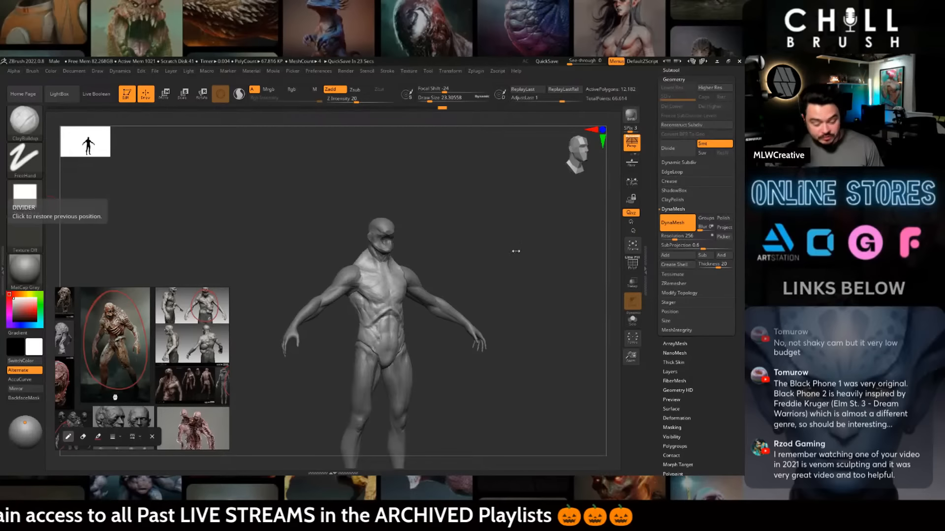
pyautogui.moveTo(516, 251)
pyautogui.mouseDown()
pyautogui.moveTo(526, 261)
pyautogui.moveTo(508, 266)
pyautogui.moveTo(523, 266)
pyautogui.moveTo(513, 250)
pyautogui.moveTo(479, 262)
pyautogui.mouseUp()
# - Carve creases into the neck and chest muscles with the DamStandard brush at a draw size of about 44
pyautogui.press('b')
pyautogui.press('d')
pyautogui.press('s')
pyautogui.press('space')
pyautogui.moveTo(514, 271); pyautogui.dragTo(484, 275)
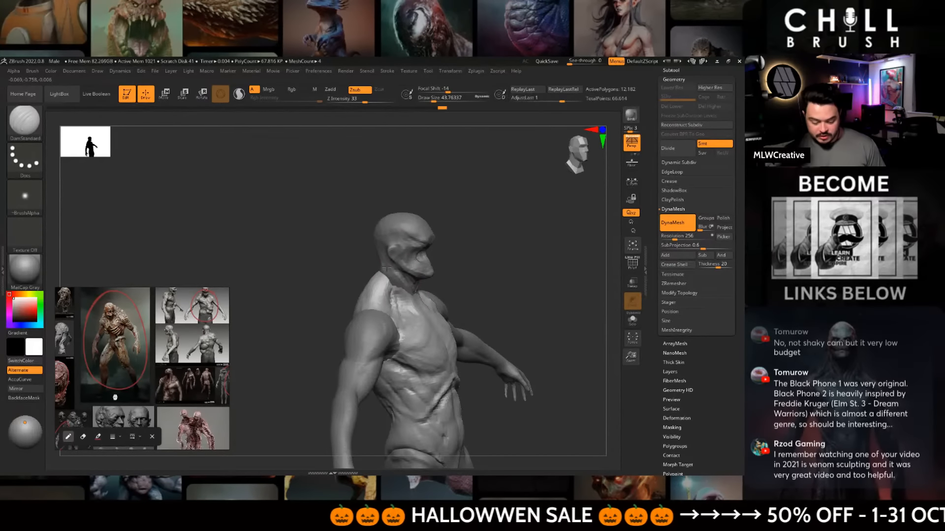
pyautogui.moveTo(461, 276)
pyautogui.mouseDown()
pyautogui.moveTo(487, 268)
pyautogui.moveTo(467, 292)
pyautogui.mouseUp()
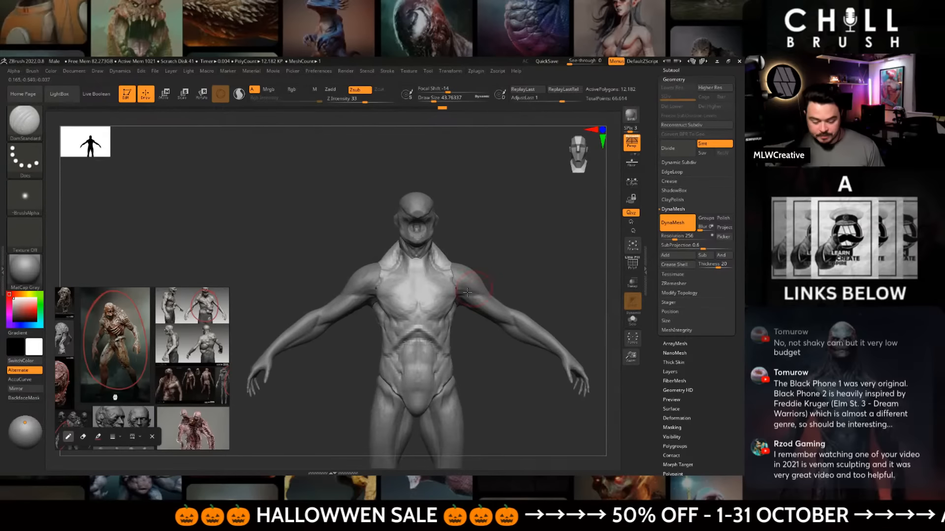
pyautogui.moveTo(504, 238)
pyautogui.keyDown('alt'); pyautogui.mouseDown()
pyautogui.moveTo(480, 269)
pyautogui.moveTo(497, 249)
pyautogui.moveTo(492, 231)
pyautogui.mouseUp(); pyautogui.keyUp('alt')
# - Add raised collarbone and chest muscle strands with the Standard brush at a draw size of about 13
pyautogui.press('b')
pyautogui.press('s')
pyautogui.press('t')
pyautogui.press('space')
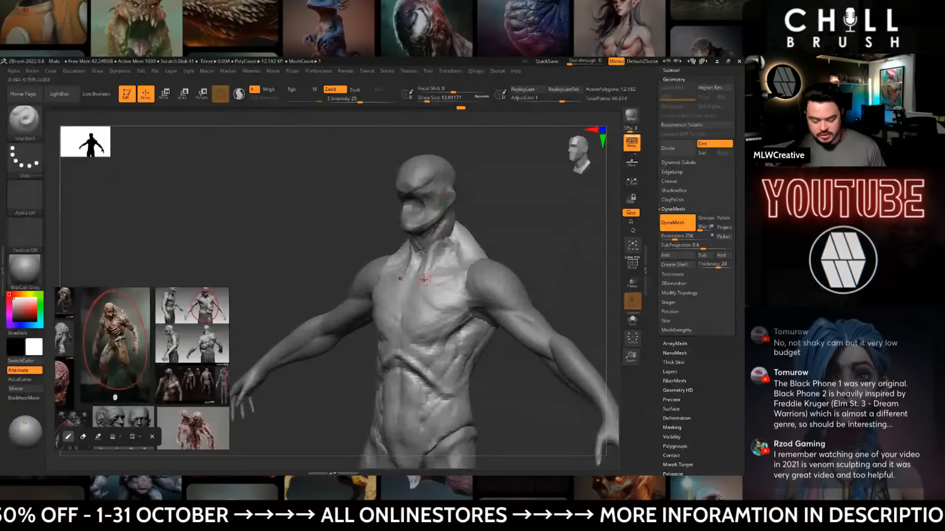
pyautogui.moveTo(496, 217)
pyautogui.keyDown('shift'); pyautogui.mouseDown()
pyautogui.moveTo(519, 214)
pyautogui.moveTo(481, 259)
pyautogui.moveTo(437, 278)
pyautogui.moveTo(452, 297)
pyautogui.mouseUp(); pyautogui.keyUp('shift')
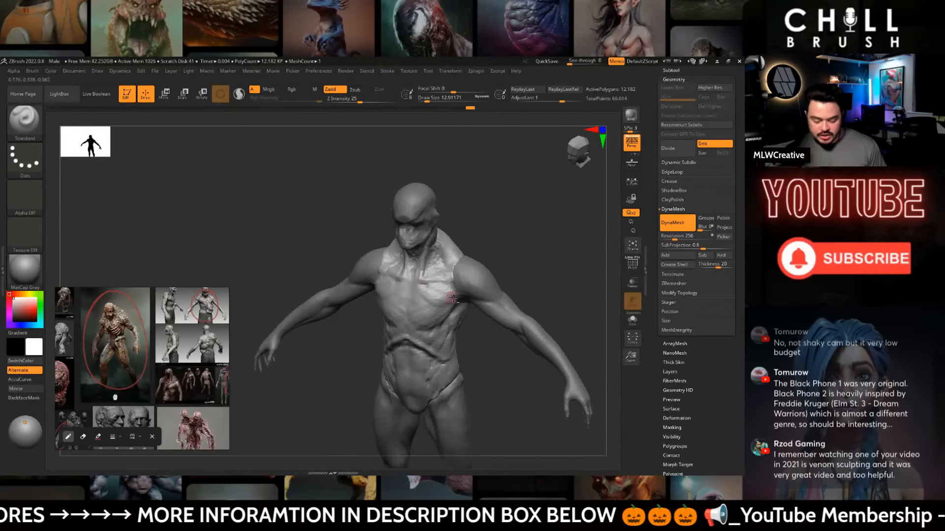
pyautogui.moveTo(496, 257)
pyautogui.keyDown('shift'); pyautogui.mouseDown()
pyautogui.moveTo(505, 253)
pyautogui.moveTo(485, 268)
pyautogui.mouseUp(); pyautogui.keyUp('shift')
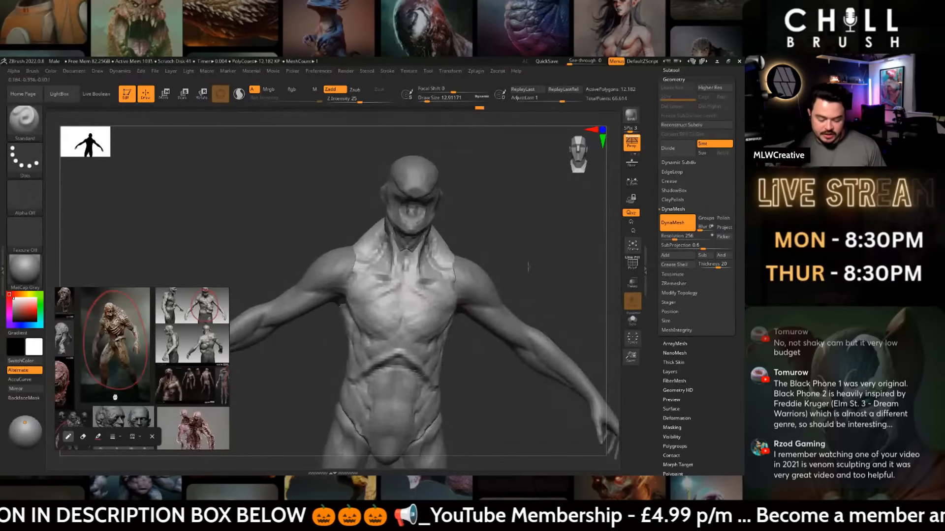
pyautogui.keyDown('alt'); pyautogui.moveTo(417, 291); pyautogui.dragTo(502, 255); pyautogui.keyUp('alt')
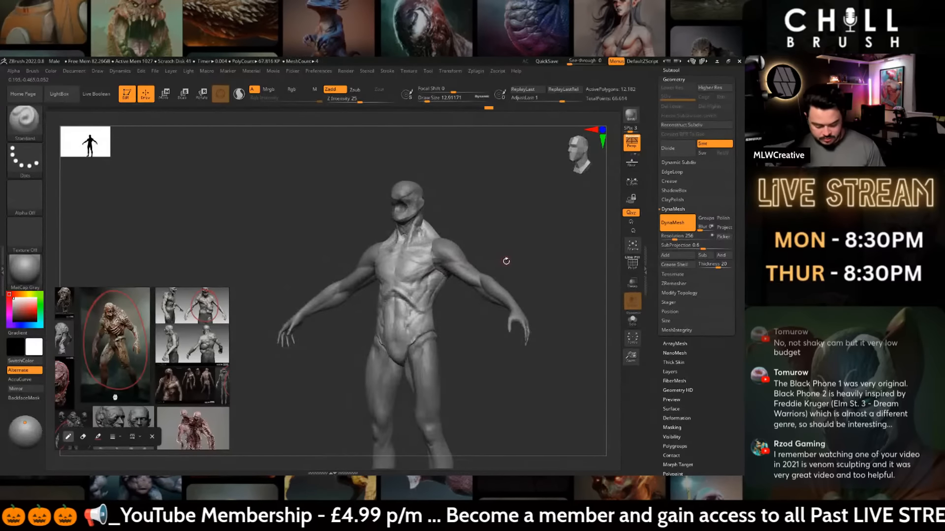
# - Switch to the Move brush, reshape the chest's profile and reduce the draw size to about 65
pyautogui.press('b')
pyautogui.press('m')
pyautogui.press('v')
pyautogui.moveTo(506, 261); pyautogui.dragTo(477, 238, button='right')
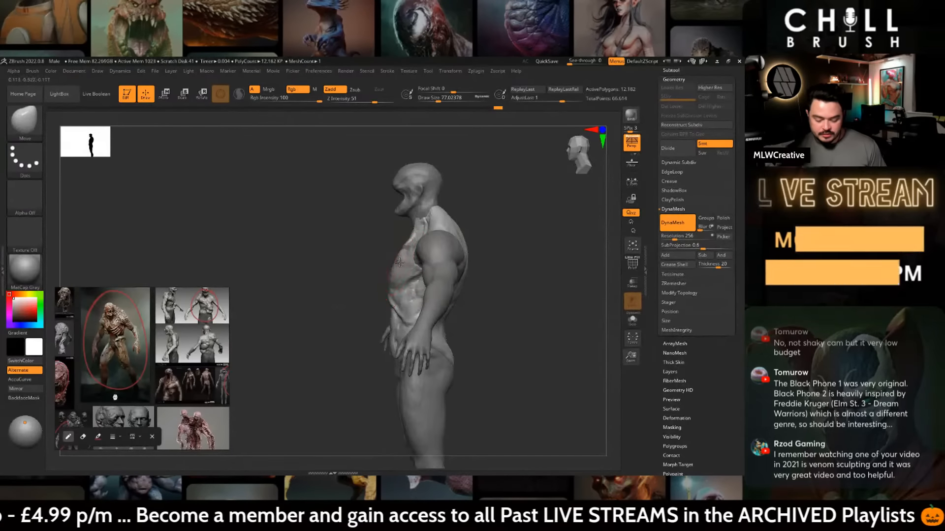
pyautogui.moveTo(458, 269); pyautogui.dragTo(485, 241, button='right')
pyautogui.press('space')
pyautogui.moveTo(466, 224); pyautogui.dragTo(464, 223)
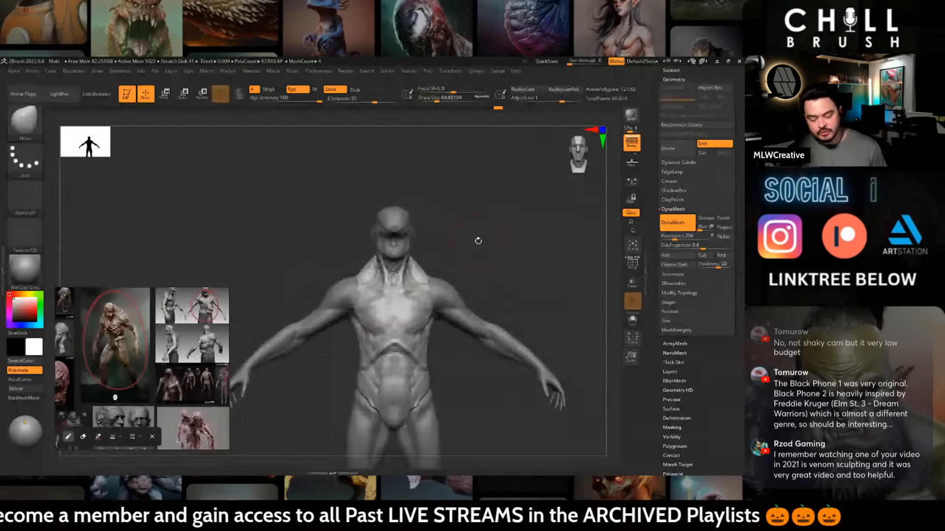
# - Set the Move brush's draw size to about 54 and reshape the torso's nape and upper back, keeping the torso subtool selected
pyautogui.moveTo(477, 238); pyautogui.dragTo(512, 242, button='right')
pyautogui.press('space')
pyautogui.moveTo(465, 225); pyautogui.dragTo(385, 241)
pyautogui.keyDown('alt'); pyautogui.click(384, 241); pyautogui.keyUp('alt')
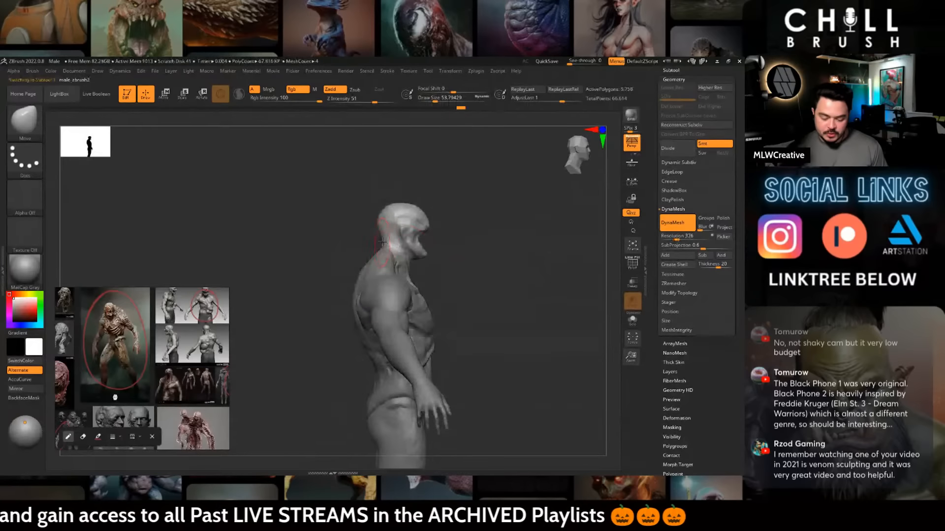
pyautogui.keyDown('alt'); pyautogui.click(373, 256); pyautogui.keyUp('alt')
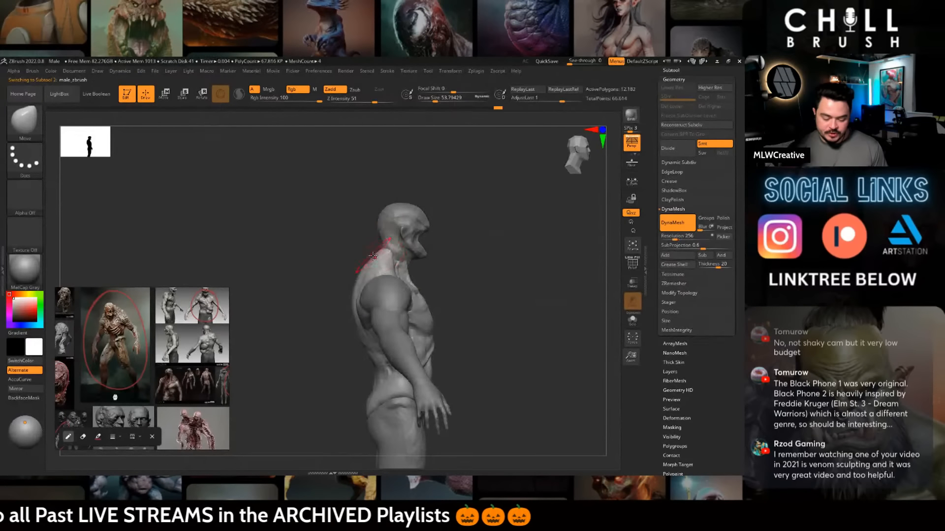
pyautogui.moveTo(372, 254); pyautogui.dragTo(459, 271, button='right')
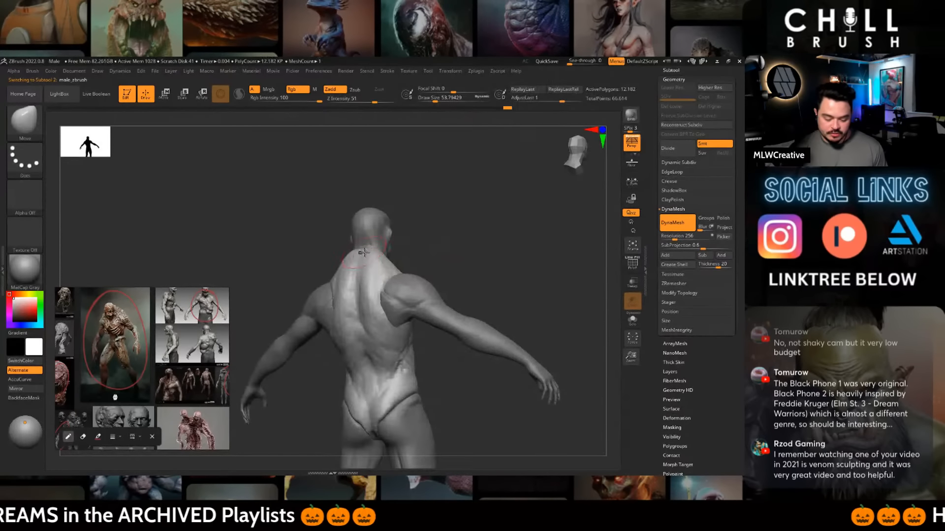
pyautogui.moveTo(363, 253); pyautogui.dragTo(422, 267, button='right')
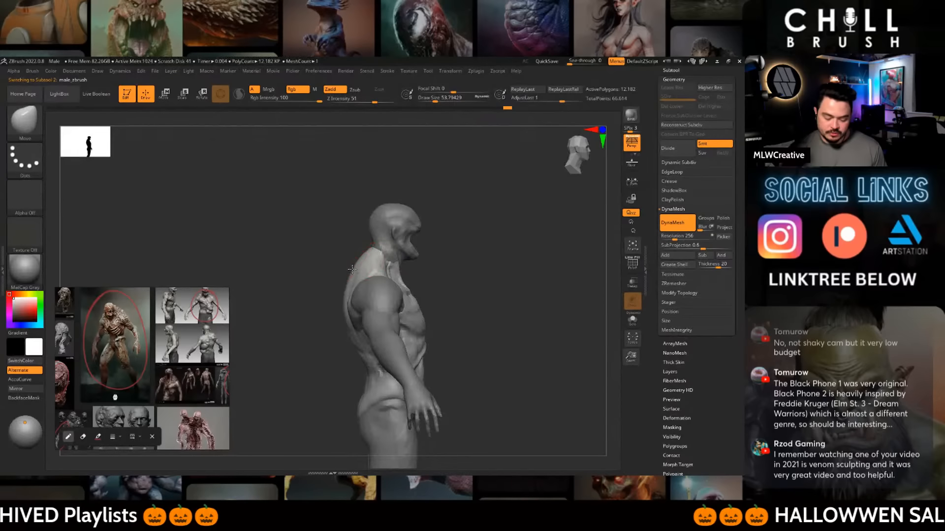
pyautogui.moveTo(360, 259); pyautogui.dragTo(440, 286, button='right')
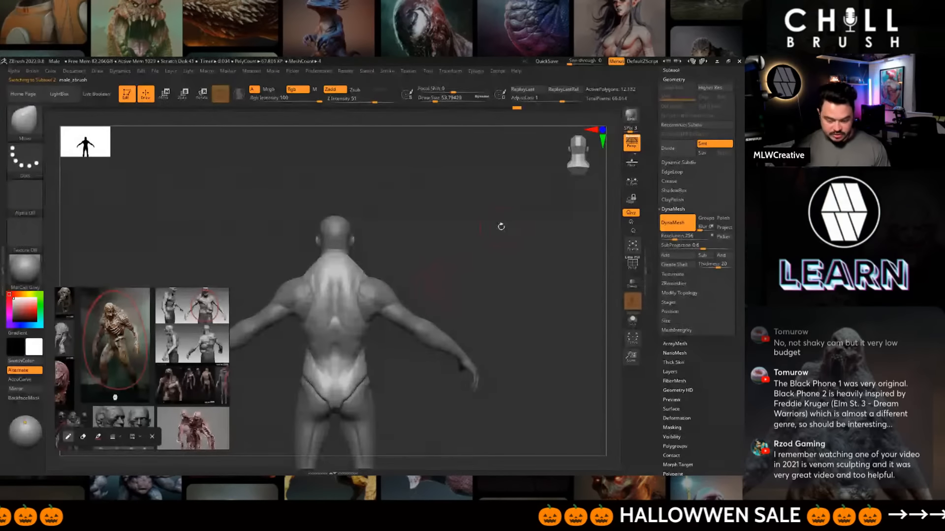
# - Carve the muscle creases of the back and lower back with the DamStandard brush at a draw size of about 54
pyautogui.press('b')
pyautogui.click(268, 177)
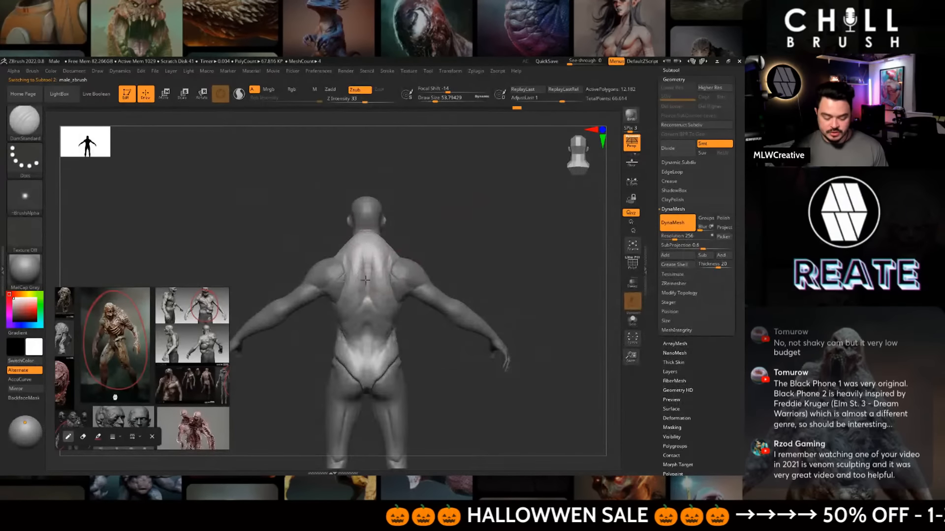
pyautogui.moveTo(389, 350); pyautogui.dragTo(371, 382)
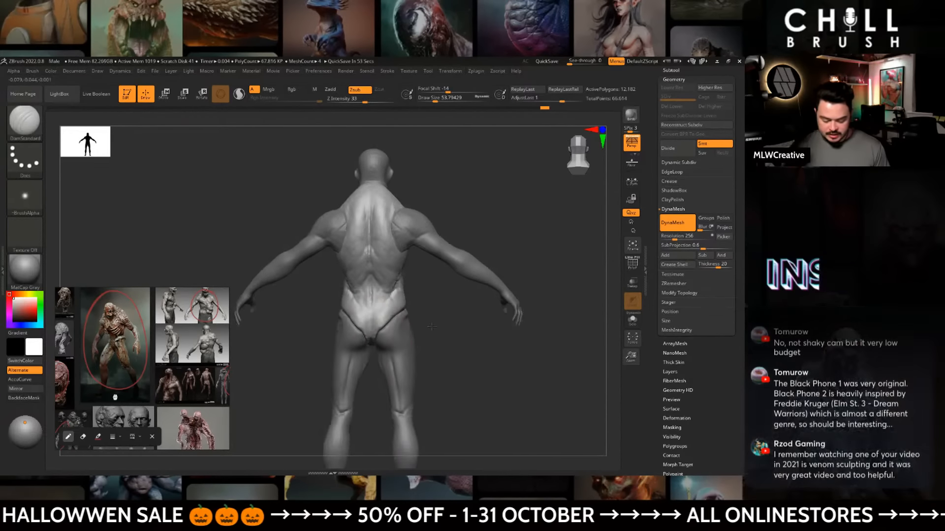
pyautogui.press('shift')
pyautogui.moveTo(432, 359)
pyautogui.mouseDown()
pyautogui.moveTo(378, 346)
pyautogui.moveTo(375, 325)
pyautogui.moveTo(465, 367)
pyautogui.moveTo(508, 370)
pyautogui.moveTo(549, 293)
pyautogui.mouseUp()
# - Switch to the ClayBuildup brush at a draw size of about 29 and inspect the arm and leg subtools
pyautogui.press('b')
pyautogui.press('c')
pyautogui.press('b')
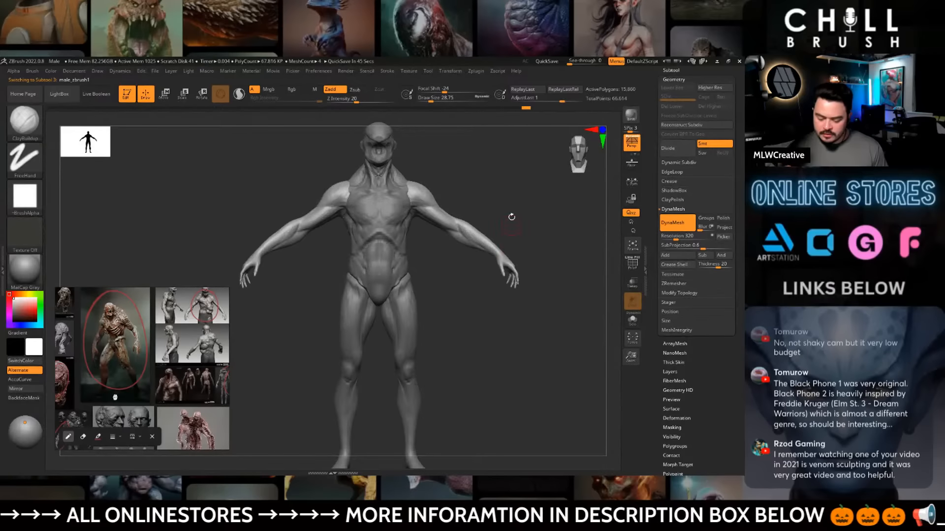
pyautogui.moveTo(511, 217); pyautogui.dragTo(462, 276)
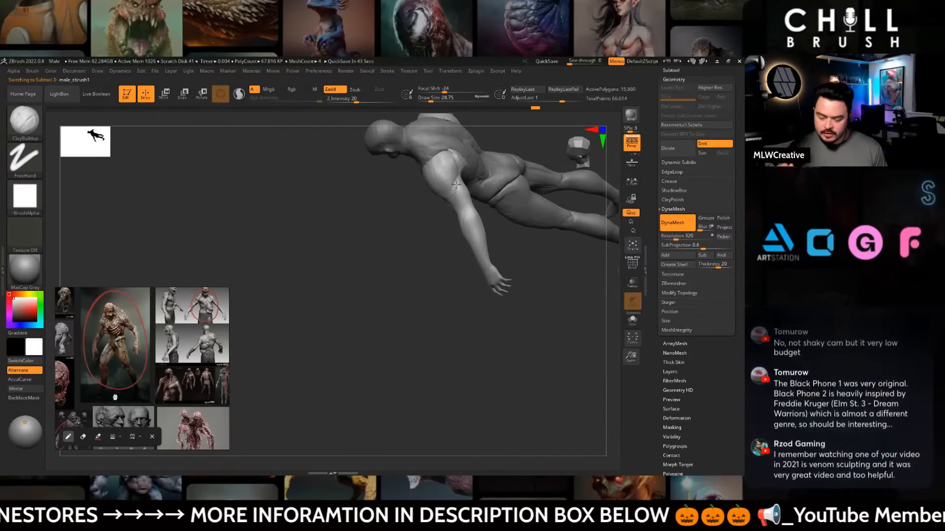
pyautogui.keyDown('shift'); pyautogui.moveTo(492, 385); pyautogui.dragTo(554, 313); pyautogui.keyUp('shift')
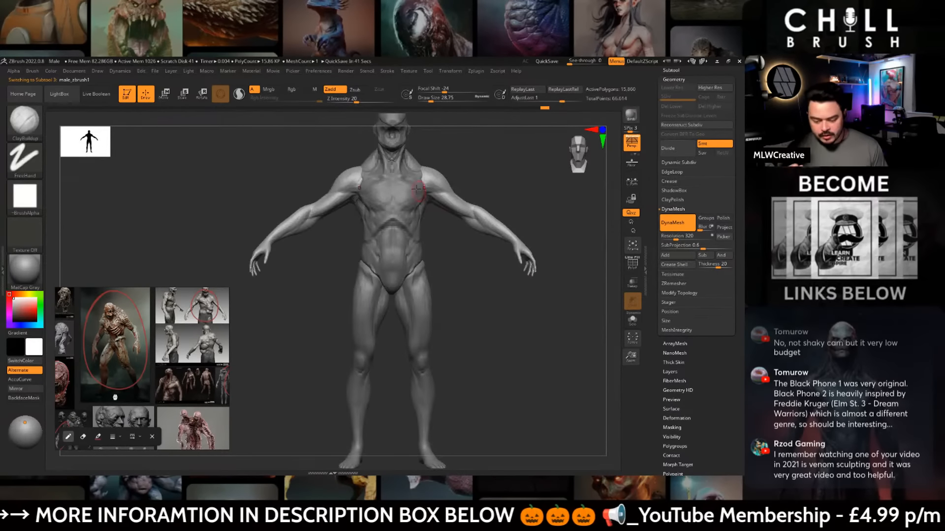
pyautogui.keyDown('alt'); pyautogui.click(423, 302); pyautogui.keyUp('alt')
pyautogui.moveTo(445, 306); pyautogui.dragTo(516, 276)
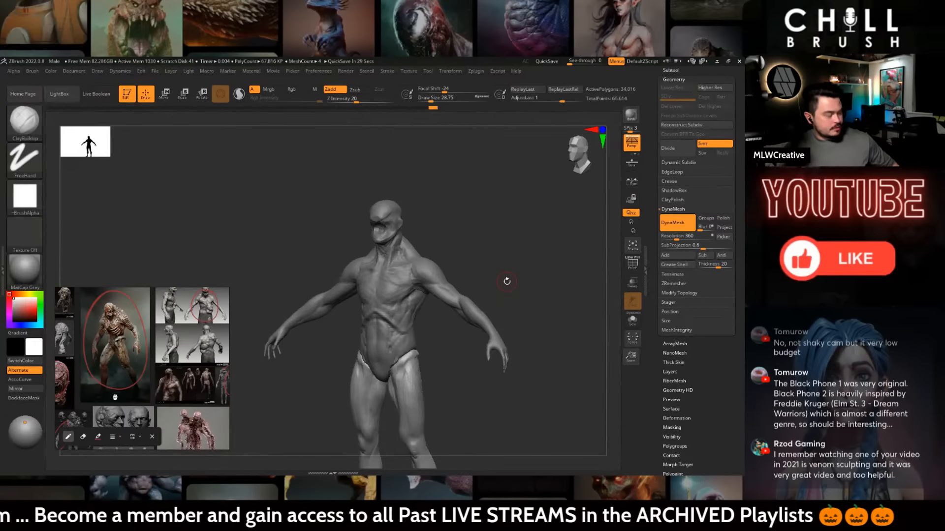
# - Select the arm subtool and reshape its shoulders with the Move brush at a draw size of about 62
pyautogui.moveTo(487, 238); pyautogui.dragTo(434, 271)
pyautogui.keyDown('alt'); pyautogui.click(434, 271); pyautogui.keyUp('alt')
pyautogui.press('b')
pyautogui.press('m')
pyautogui.press('v')
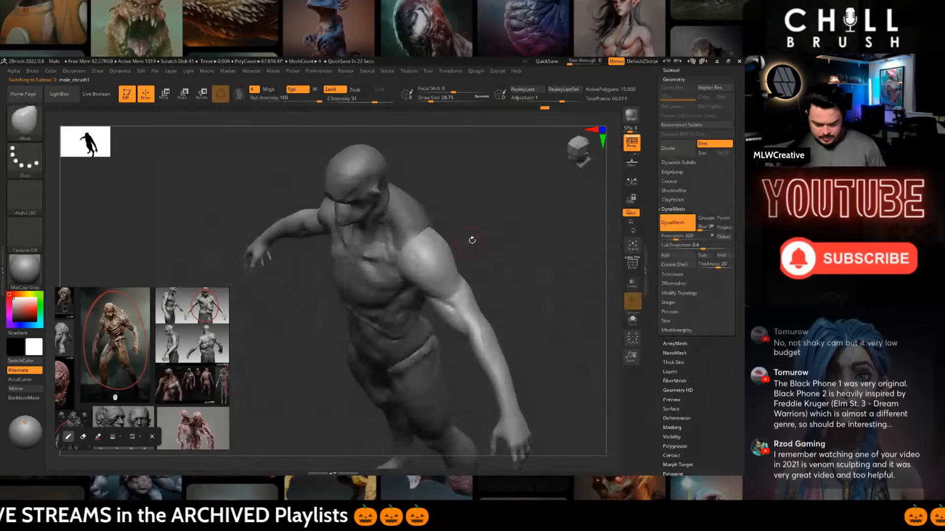
pyautogui.moveTo(471, 241); pyautogui.dragTo(438, 251)
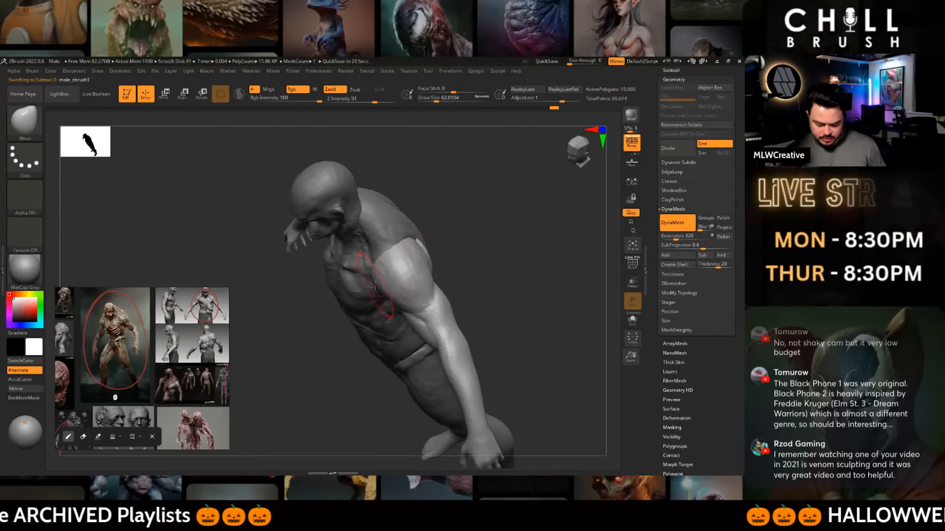
pyautogui.keyDown('shift'); pyautogui.moveTo(468, 274); pyautogui.dragTo(462, 253); pyautogui.keyUp('shift')
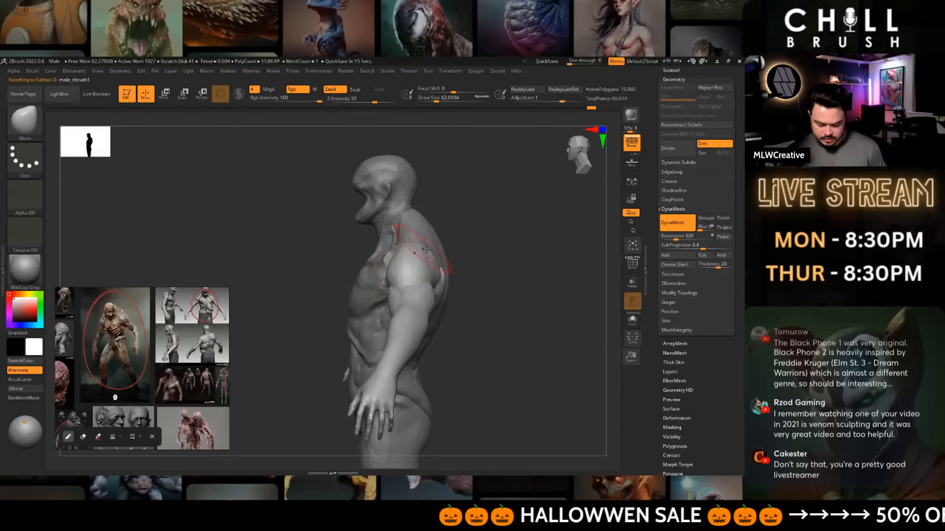
pyautogui.moveTo(458, 258)
pyautogui.mouseDown()
pyautogui.moveTo(494, 261)
pyautogui.moveTo(473, 270)
pyautogui.moveTo(486, 260)
pyautogui.mouseUp()
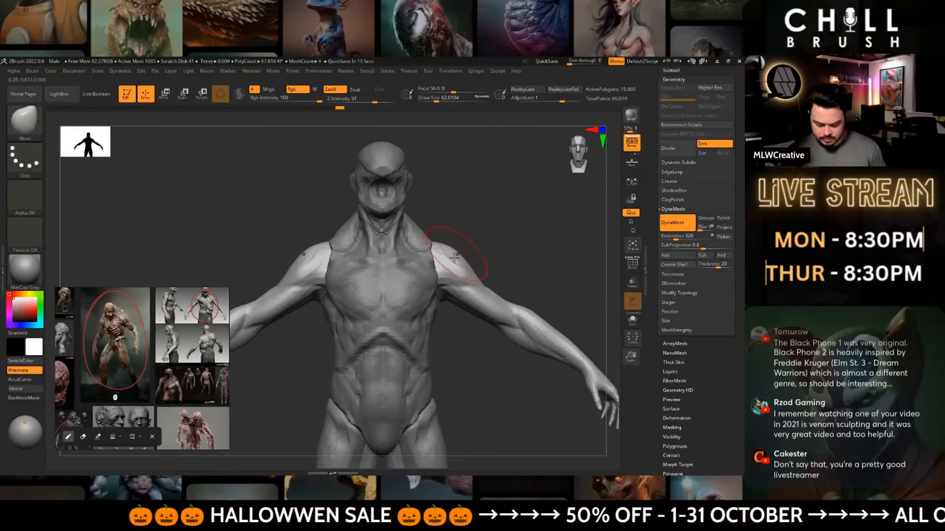
# - Select the torso subtool and reshape its flanks with the Move brush at a draw size of about 46
pyautogui.keyDown('alt'); pyautogui.click(423, 258); pyautogui.keyUp('alt')
pyautogui.moveTo(459, 257)
pyautogui.mouseDown(button='right')
pyautogui.moveTo(433, 255)
pyautogui.moveTo(434, 277)
pyautogui.moveTo(512, 260)
pyautogui.moveTo(538, 266)
pyautogui.moveTo(529, 283)
pyautogui.moveTo(507, 266)
pyautogui.mouseUp(button='right')
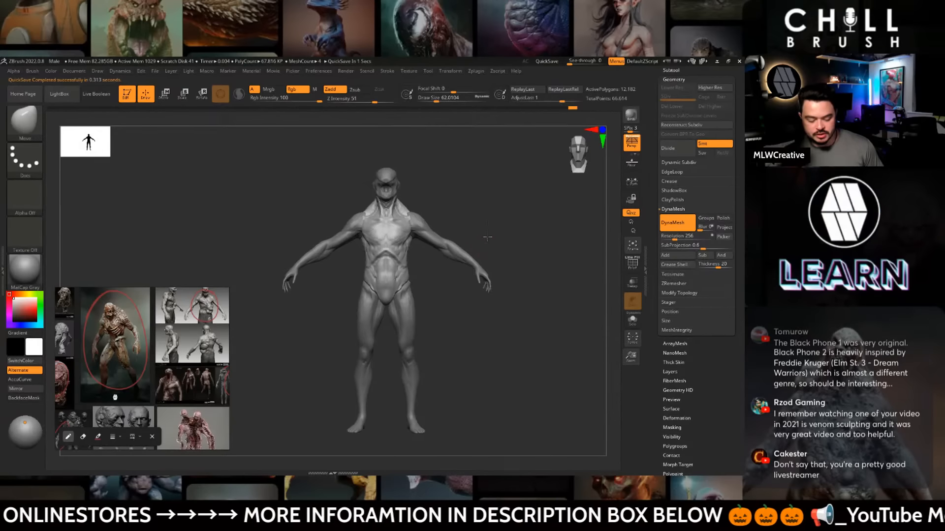
pyautogui.keyDown('ctrl'); pyautogui.moveTo(480, 251); pyautogui.dragTo(433, 352, button='right'); pyautogui.keyUp('ctrl')
pyautogui.keyDown('alt'); pyautogui.moveTo(433, 352); pyautogui.dragTo(490, 290, button='right'); pyautogui.keyUp('alt')
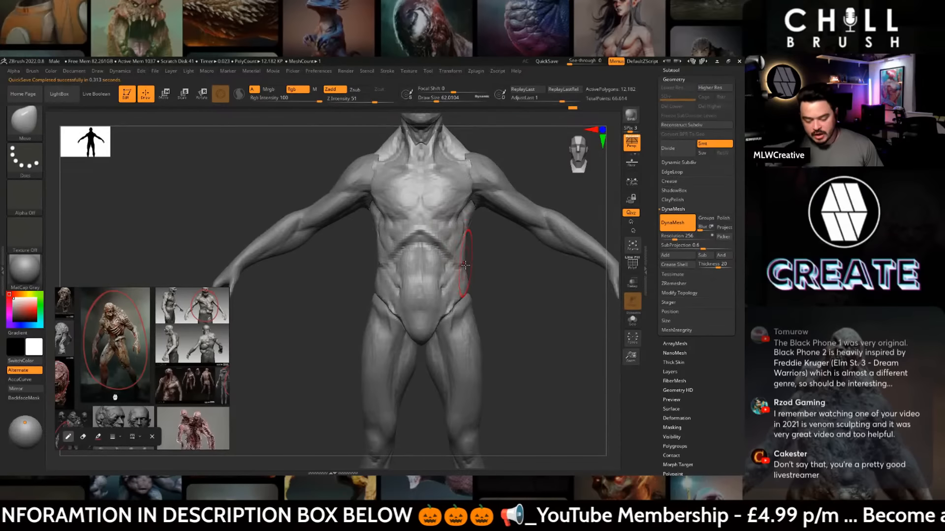
pyautogui.press('space')
pyautogui.moveTo(462, 270); pyautogui.dragTo(458, 269)
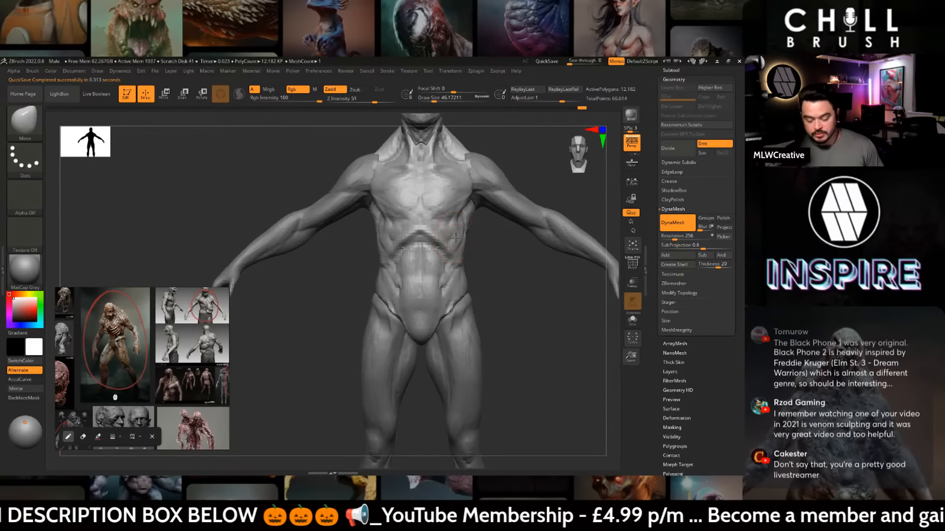
# - Reshape the ribcage and abdomen profile from the side with the Move brush at draw sizes of about 120 and 97
pyautogui.moveTo(489, 287)
pyautogui.mouseDown(button='right')
pyautogui.moveTo(458, 275)
pyautogui.moveTo(438, 246)
pyautogui.mouseUp(button='right')
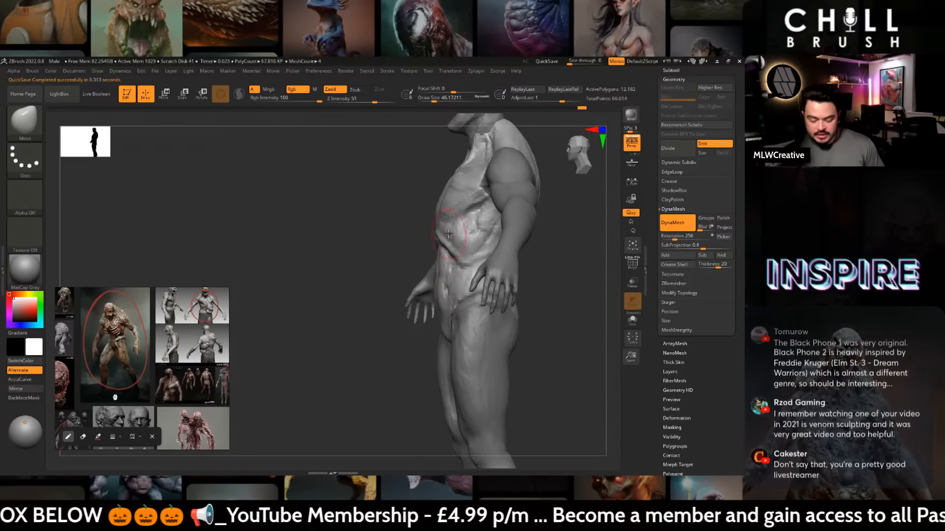
pyautogui.press('space')
pyautogui.moveTo(442, 232); pyautogui.dragTo(455, 237)
pyautogui.keyDown('shift'); pyautogui.moveTo(536, 277); pyautogui.dragTo(553, 286); pyautogui.keyUp('shift')
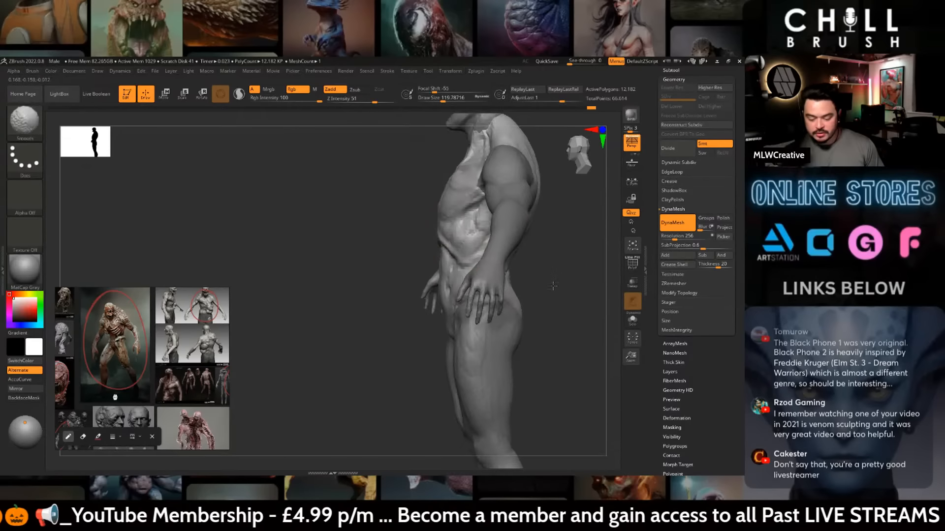
pyautogui.keyDown('shift'); pyautogui.moveTo(443, 232); pyautogui.dragTo(450, 226); pyautogui.keyUp('shift')
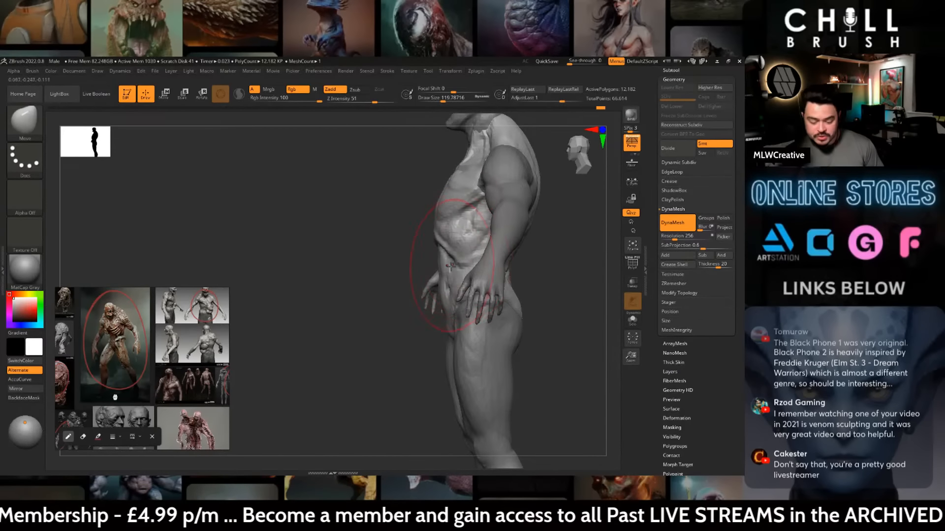
pyautogui.press('space')
pyautogui.moveTo(450, 266); pyautogui.dragTo(446, 267)
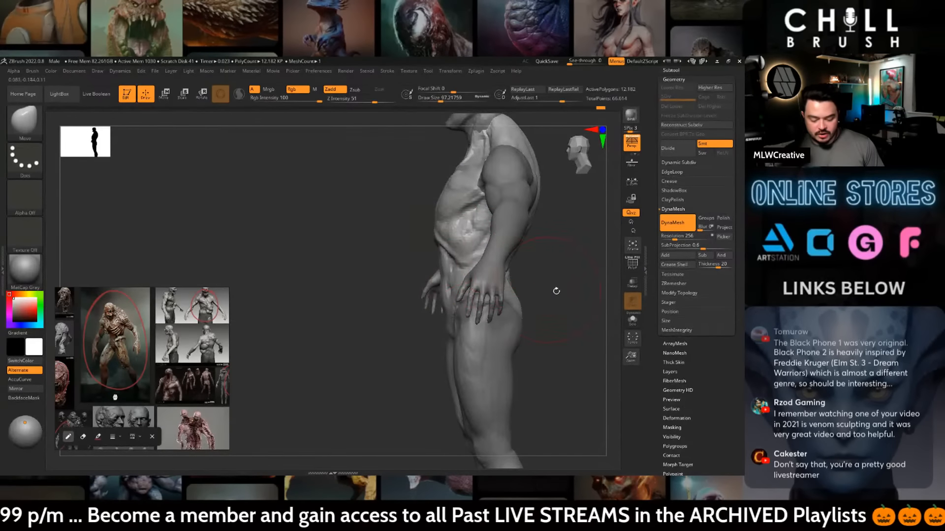
# - Set the Move brush's draw size to about 49 and adjust the torso's waist and ribcage from the front
pyautogui.moveTo(556, 290)
pyautogui.keyDown('shift'); pyautogui.mouseDown()
pyautogui.moveTo(544, 303)
pyautogui.moveTo(510, 296)
pyautogui.moveTo(501, 304)
pyautogui.mouseUp(); pyautogui.keyUp('shift')
pyautogui.press('space')
pyautogui.moveTo(514, 247)
pyautogui.mouseDown()
pyautogui.moveTo(505, 247)
pyautogui.moveTo(523, 219)
pyautogui.moveTo(531, 222)
pyautogui.moveTo(519, 235)
pyautogui.moveTo(488, 197)
pyautogui.moveTo(498, 290)
pyautogui.mouseUp()
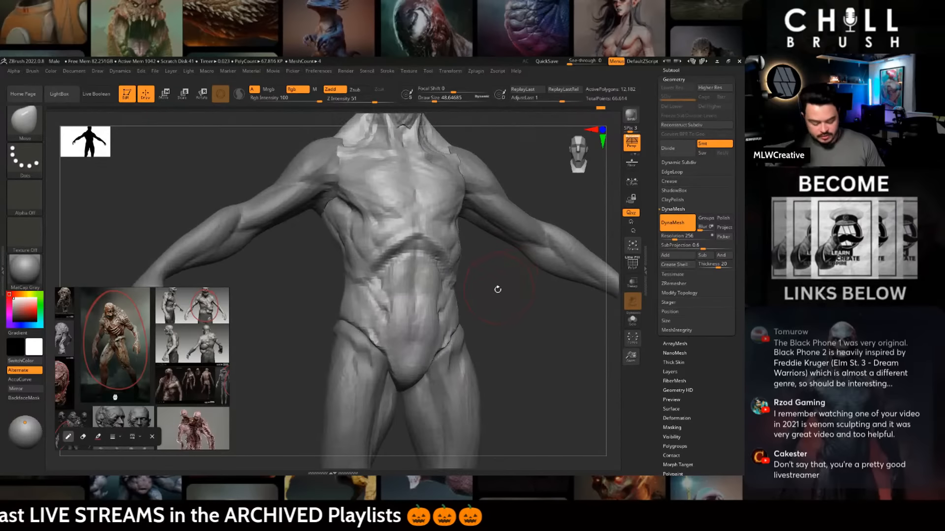
pyautogui.press('b')
pyautogui.press('m')
pyautogui.press('v')
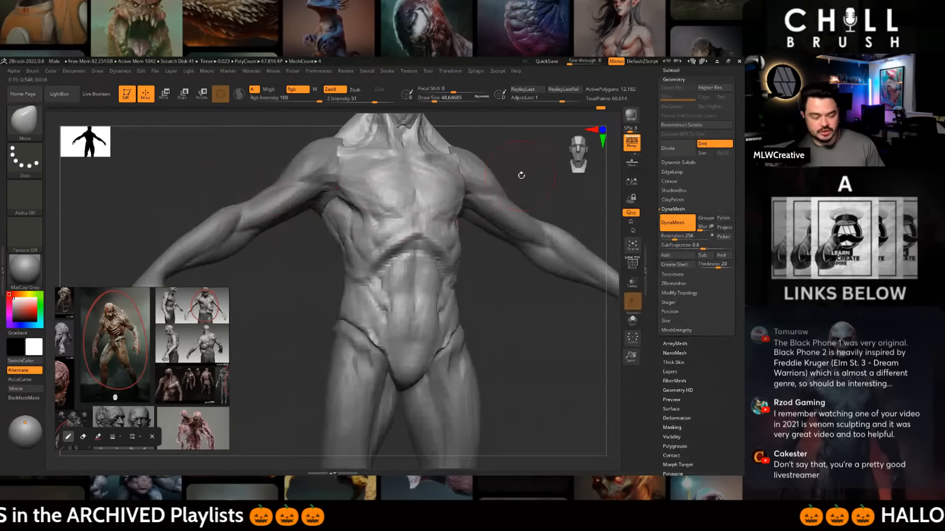
# - Build up the rib and oblique muscles of the torso with the ClayBuildup brush at a draw size of about 17
pyautogui.press('space')
pyautogui.moveTo(521, 173); pyautogui.dragTo(514, 174)
pyautogui.keyDown('alt'); pyautogui.moveTo(502, 341); pyautogui.dragTo(502, 326); pyautogui.keyUp('alt')
pyautogui.press('b')
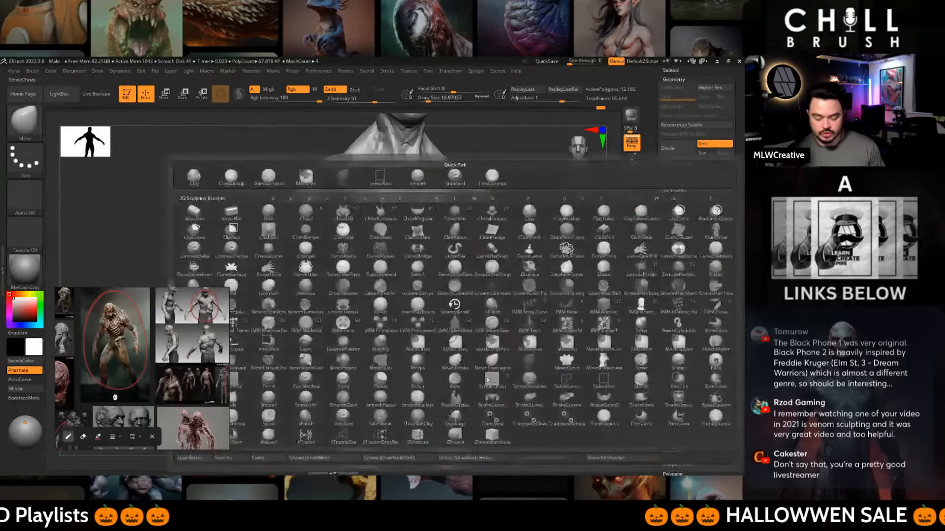
pyautogui.press('c')
pyautogui.press('b')
pyautogui.keyDown('alt'); pyautogui.moveTo(495, 345); pyautogui.dragTo(588, 320); pyautogui.keyUp('alt')
pyautogui.moveTo(397, 248)
pyautogui.mouseDown()
pyautogui.moveTo(378, 227)
pyautogui.moveTo(397, 267)
pyautogui.mouseUp()
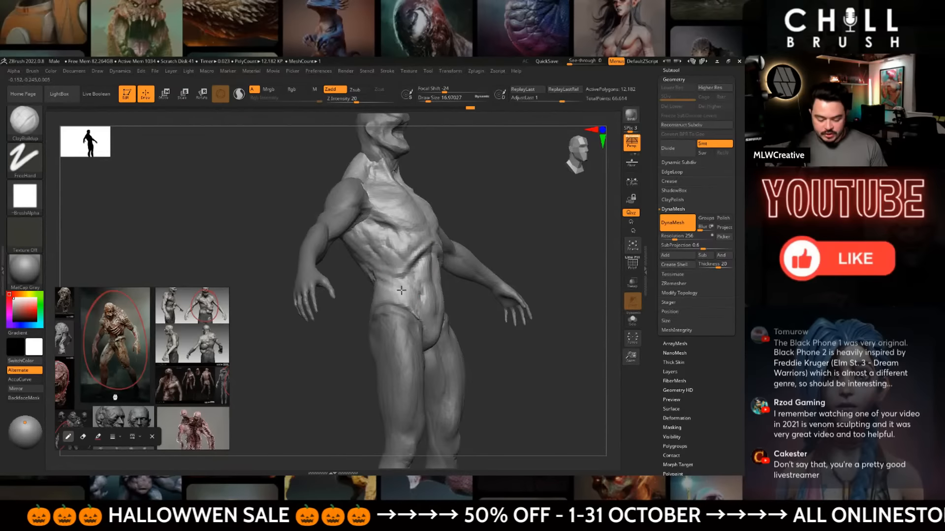
pyautogui.moveTo(496, 343)
pyautogui.mouseDown()
pyautogui.moveTo(480, 322)
pyautogui.moveTo(489, 279)
pyautogui.moveTo(443, 266)
pyautogui.mouseUp()
# - Set the ClayBuildup draw size to about 22 and build up the torso's side and back muscles
pyautogui.press('space')
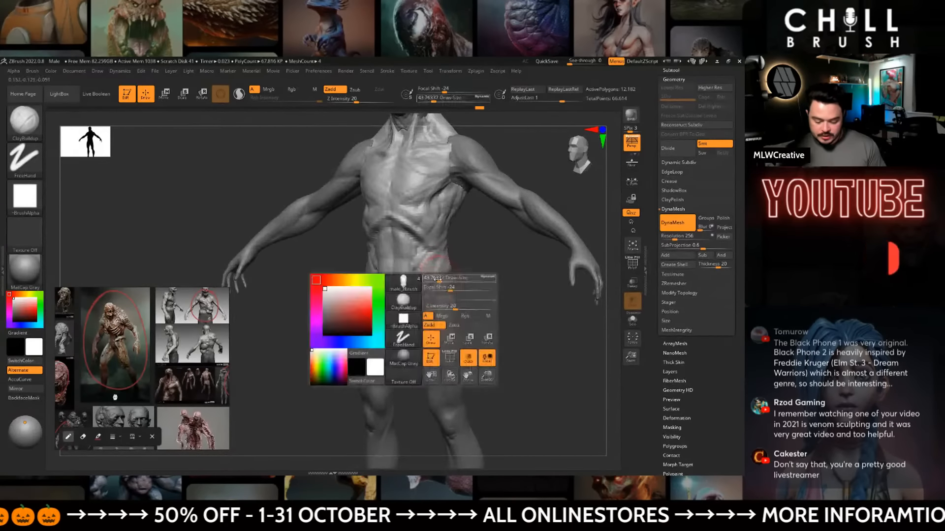
pyautogui.moveTo(483, 338)
pyautogui.mouseDown()
pyautogui.moveTo(510, 300)
pyautogui.moveTo(584, 285)
pyautogui.mouseUp()
pyautogui.moveTo(516, 214)
pyautogui.keyDown('alt'); pyautogui.mouseDown(button='right')
pyautogui.moveTo(488, 246)
pyautogui.moveTo(523, 329)
pyautogui.moveTo(431, 290)
pyautogui.mouseUp(button='right'); pyautogui.keyUp('alt')
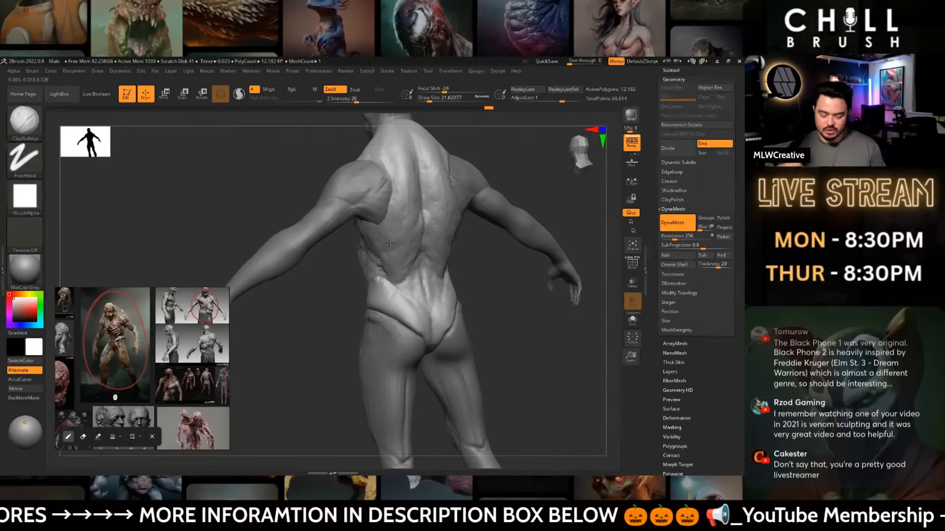
pyautogui.keyDown('shift'); pyautogui.moveTo(496, 274); pyautogui.dragTo(432, 244, button='right'); pyautogui.keyUp('shift')
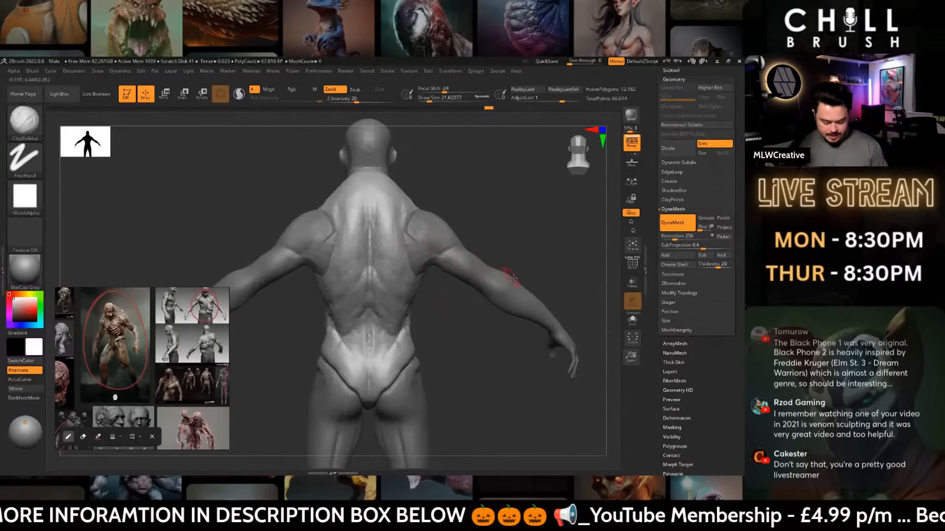
# - Carve deeper creases around the shoulder blades and mid-back with the DamStandard brush at a draw size of about 46
pyautogui.press('b')
pyautogui.press('d')
pyautogui.press('s')
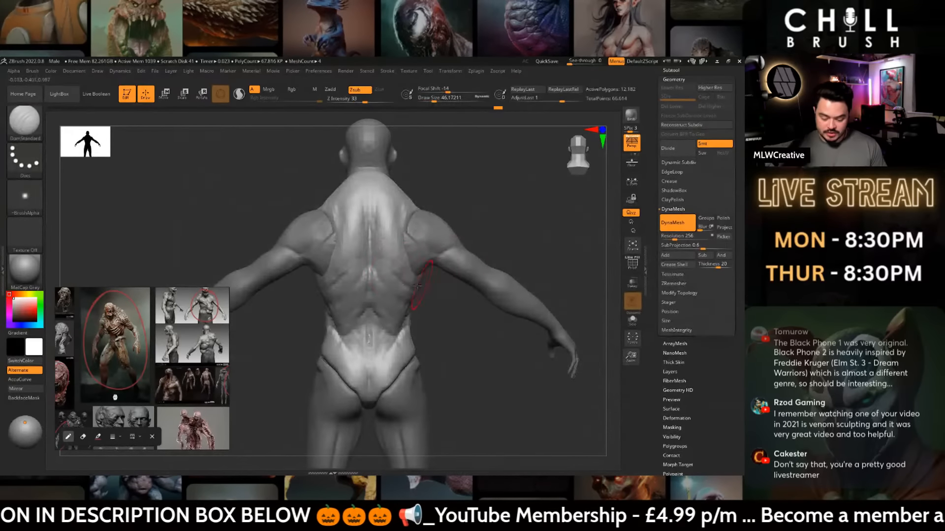
pyautogui.moveTo(418, 286)
pyautogui.mouseDown(button='right')
pyautogui.moveTo(386, 256)
pyautogui.moveTo(467, 219)
pyautogui.moveTo(527, 209)
pyautogui.moveTo(418, 185)
pyautogui.moveTo(375, 162)
pyautogui.mouseUp(button='right')
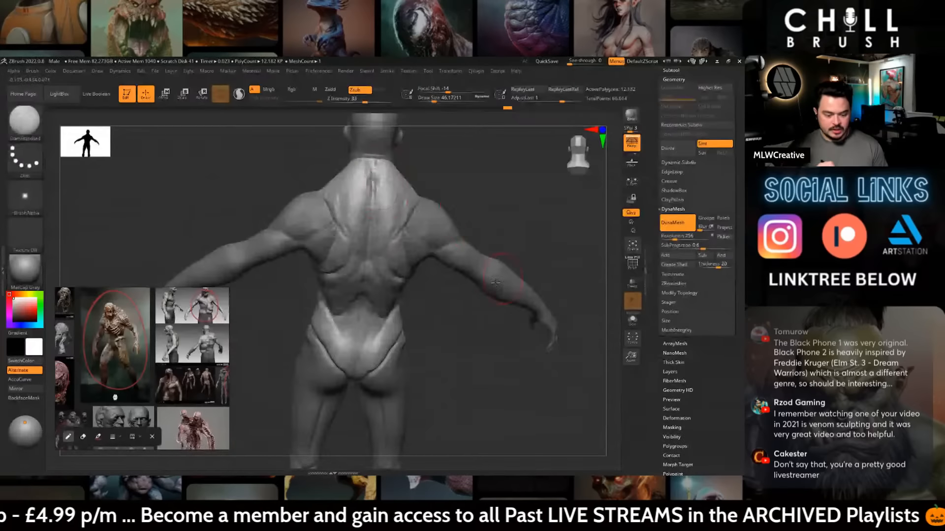
# - Build up the arm subtool's muscles with the ClayBuildup brush at a draw size of about 22, adjusting them with the Move brush
pyautogui.press('b')
pyautogui.press('c')
pyautogui.press('b')
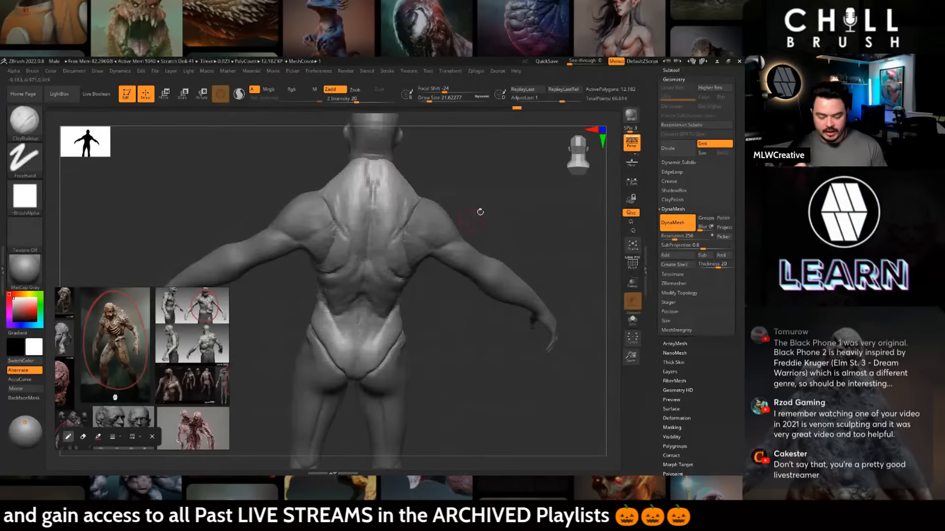
pyautogui.moveTo(480, 212)
pyautogui.mouseDown(button='right')
pyautogui.moveTo(474, 192)
pyautogui.moveTo(554, 197)
pyautogui.mouseUp(button='right')
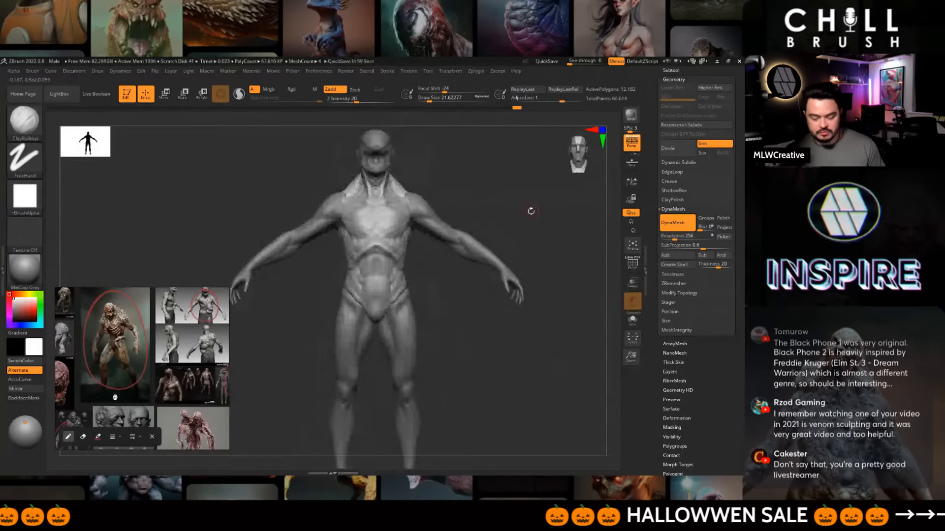
pyautogui.keyDown('alt'); pyautogui.click(419, 207); pyautogui.keyUp('alt')
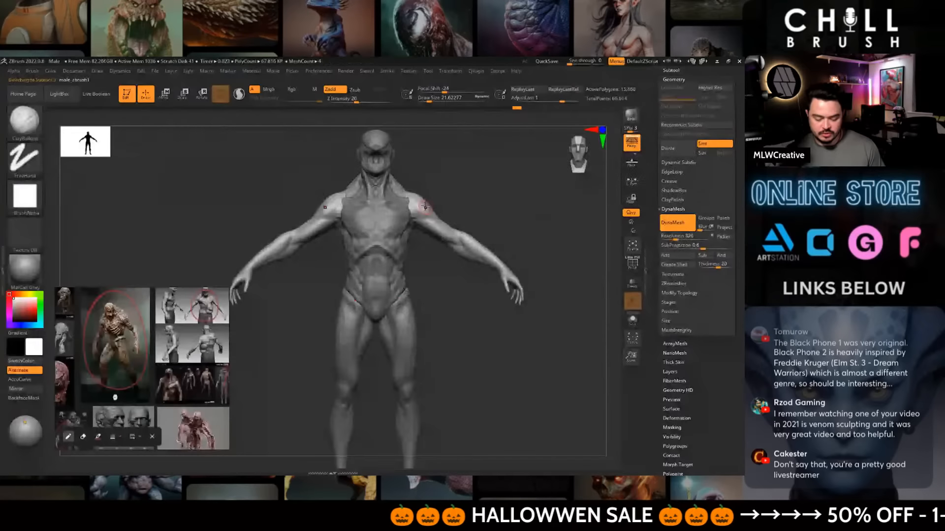
pyautogui.keyDown('alt'); pyautogui.moveTo(461, 195); pyautogui.dragTo(466, 237); pyautogui.keyUp('alt')
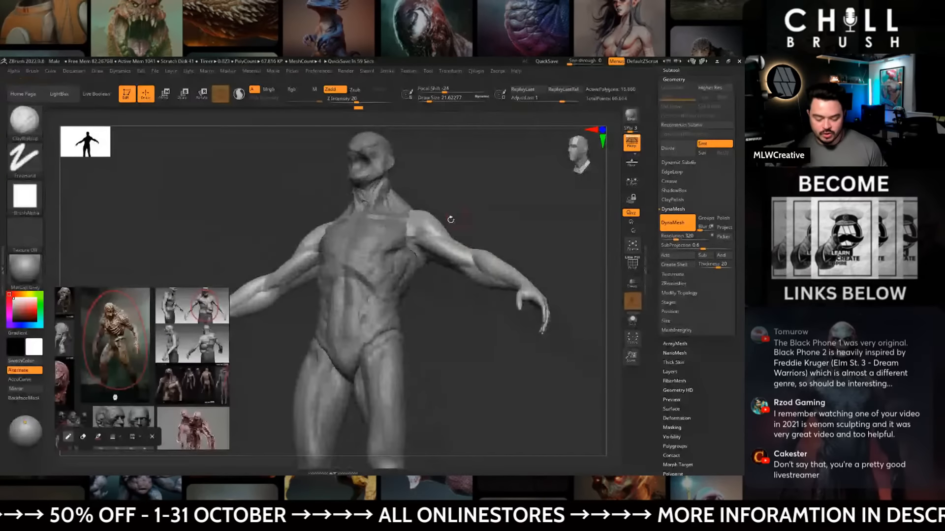
pyautogui.moveTo(433, 291)
pyautogui.mouseDown()
pyautogui.moveTo(449, 312)
pyautogui.moveTo(420, 274)
pyautogui.moveTo(446, 325)
pyautogui.moveTo(439, 289)
pyautogui.moveTo(413, 253)
pyautogui.moveTo(459, 276)
pyautogui.mouseUp()
pyautogui.press('b')
pyautogui.press('m')
pyautogui.press('v')
# - Refine the shoulder and upper arm muscles with the ClayBuildup brush at a draw size of about 14
pyautogui.press('b')
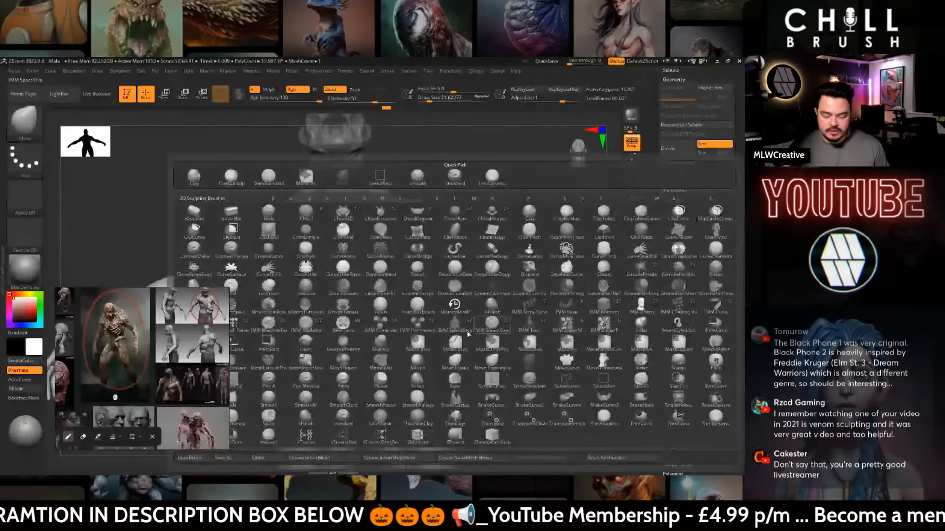
pyautogui.press('c')
pyautogui.press('b')
pyautogui.moveTo(491, 191); pyautogui.dragTo(485, 160)
pyautogui.press('space')
pyautogui.click(424, 253)
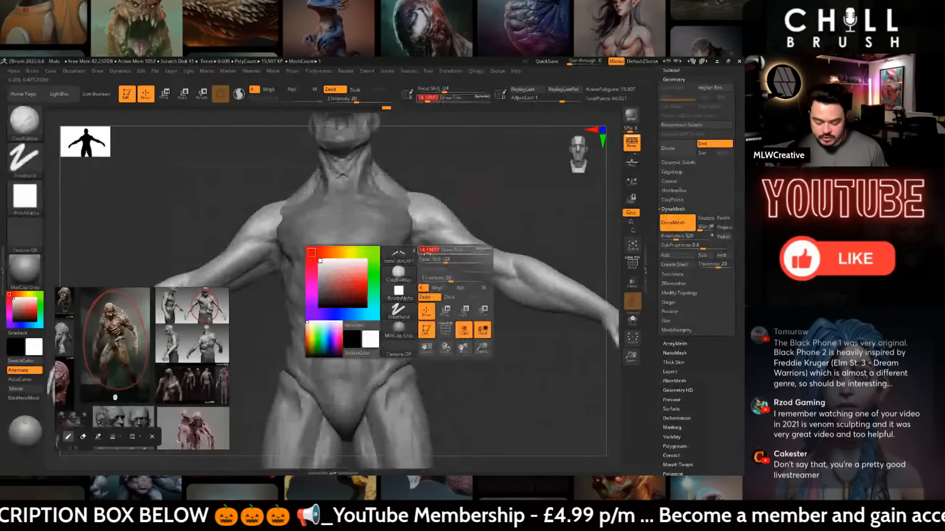
pyautogui.moveTo(466, 244); pyautogui.dragTo(487, 329, button='right')
pyautogui.keyDown('ctrl'); pyautogui.moveTo(507, 227); pyautogui.dragTo(518, 208, button='right'); pyautogui.keyUp('ctrl')
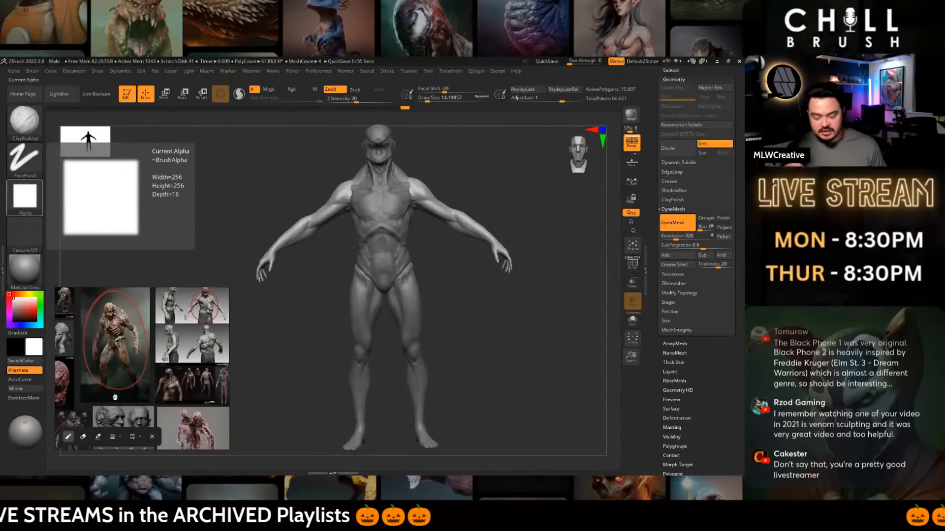
# - Select the torso subtool in side view and switch to the Move brush at a draw size of 112
pyautogui.moveTo(510, 210); pyautogui.dragTo(524, 219)
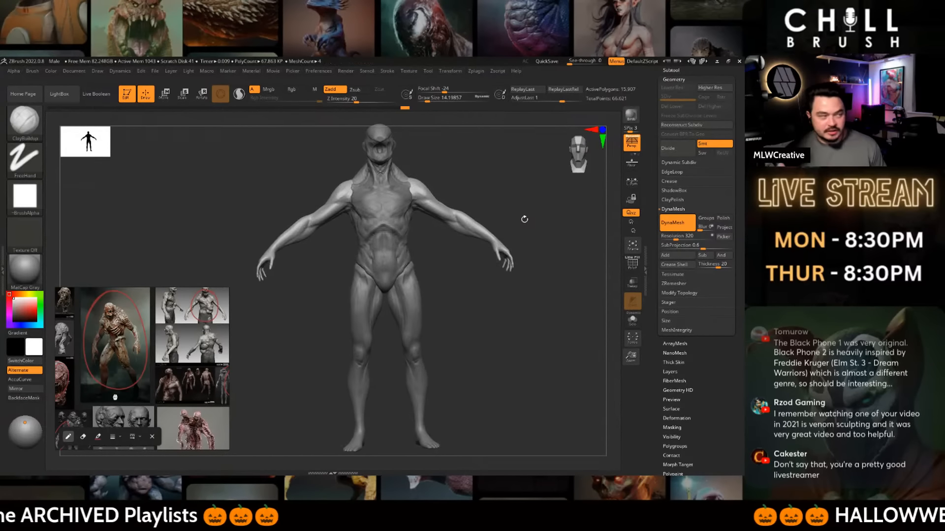
pyautogui.moveTo(501, 325); pyautogui.dragTo(531, 337)
pyautogui.keyDown('alt'); pyautogui.click(423, 253); pyautogui.keyUp('alt')
pyautogui.moveTo(469, 282); pyautogui.dragTo(496, 327)
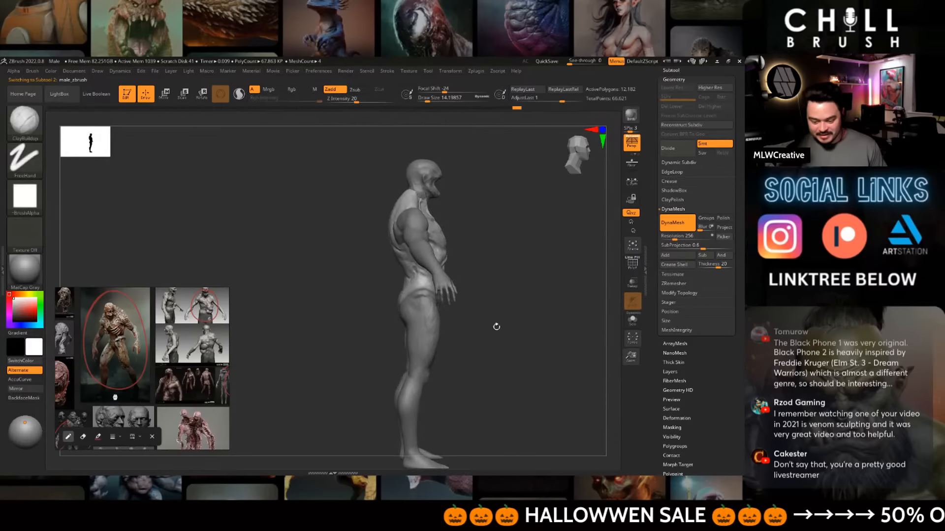
pyautogui.press('space')
pyautogui.press('b')
pyautogui.press('m')
pyautogui.press('v')
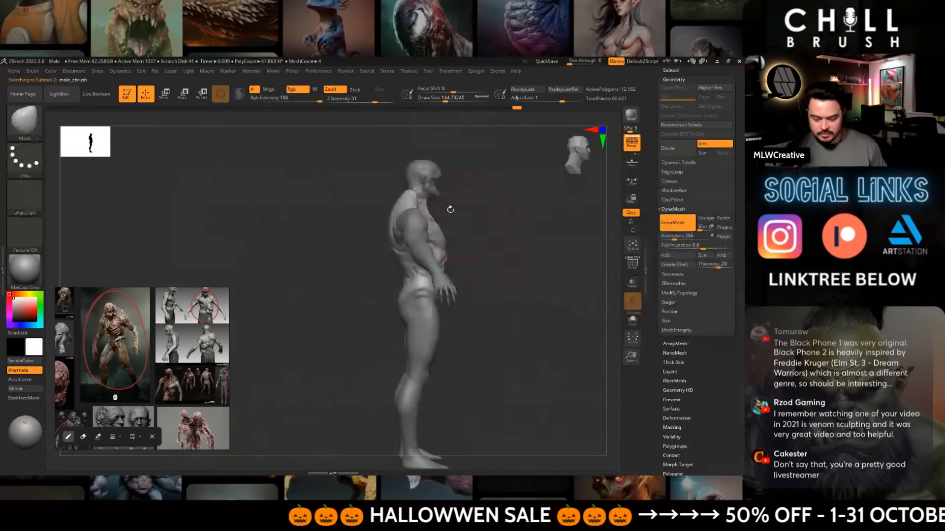
pyautogui.press('space')
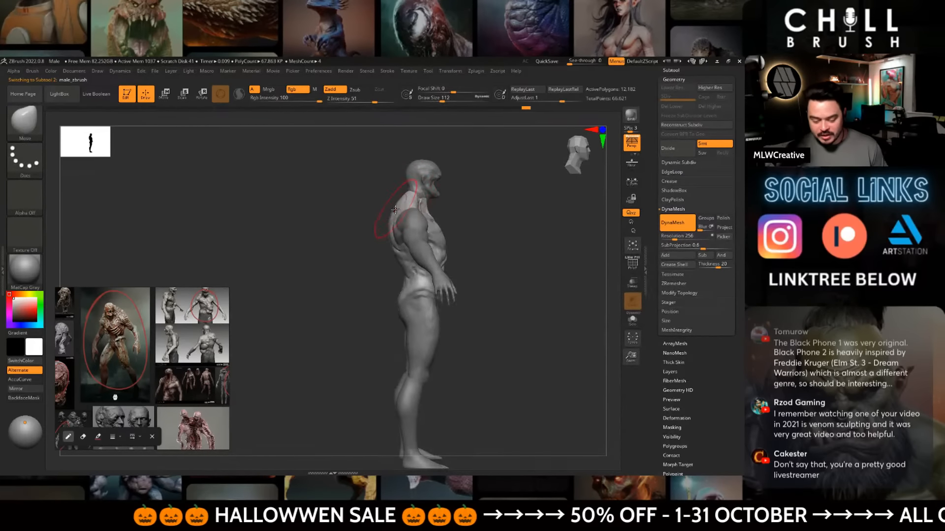
# - Reshape the torso's back profile in side view with the Move brush, reducing the draw size to about 80
pyautogui.moveTo(455, 237)
pyautogui.mouseDown()
pyautogui.moveTo(484, 246)
pyautogui.moveTo(453, 239)
pyautogui.mouseUp()
pyautogui.press('space')
pyautogui.click(411, 272)
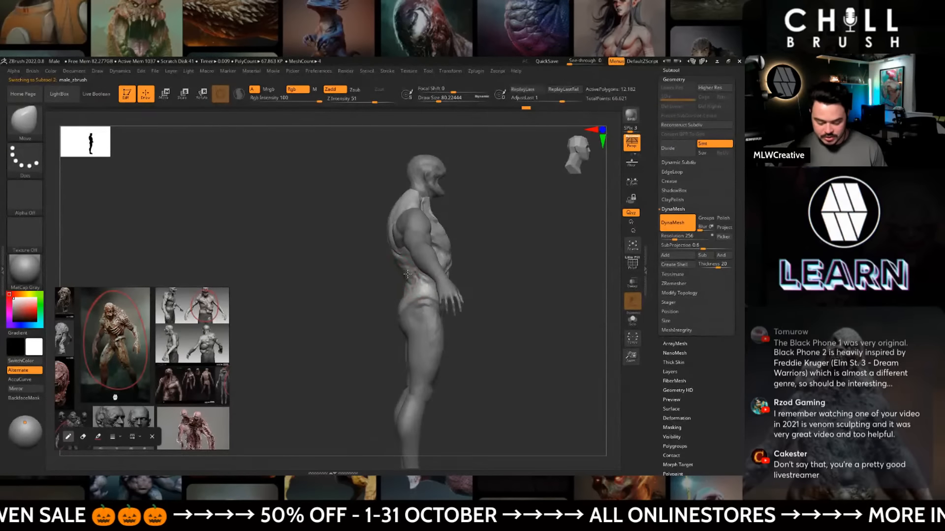
# - Select the arm subtool and carve creases around the elbow with the DamStandard brush at a draw size of about 35
pyautogui.keyDown('alt'); pyautogui.click(412, 227); pyautogui.keyUp('alt')
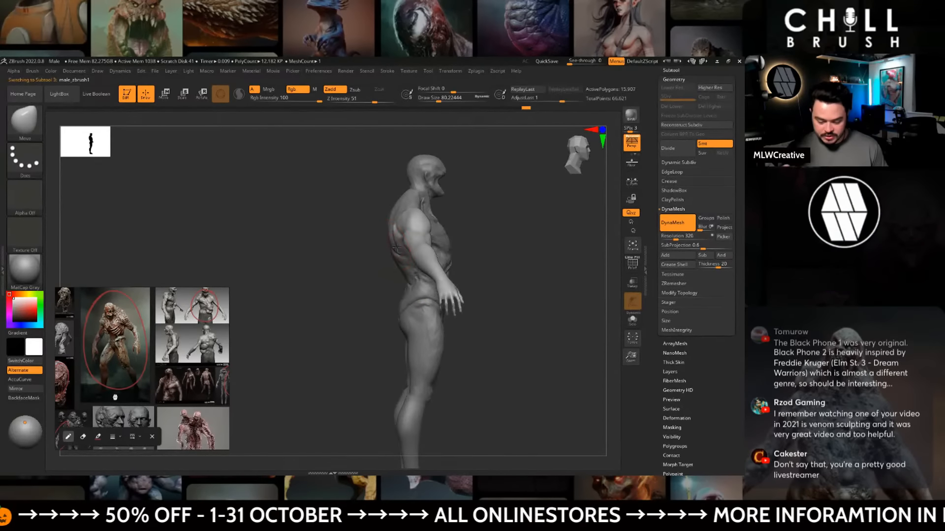
pyautogui.moveTo(513, 232)
pyautogui.keyDown('shift'); pyautogui.mouseDown()
pyautogui.moveTo(482, 236)
pyautogui.moveTo(494, 223)
pyautogui.moveTo(499, 241)
pyautogui.moveTo(336, 267)
pyautogui.moveTo(379, 287)
pyautogui.moveTo(428, 274)
pyautogui.mouseUp(); pyautogui.keyUp('shift')
pyautogui.press('space')
pyautogui.click(403, 291)
pyautogui.press('b')
pyautogui.press('d')
pyautogui.press('s')
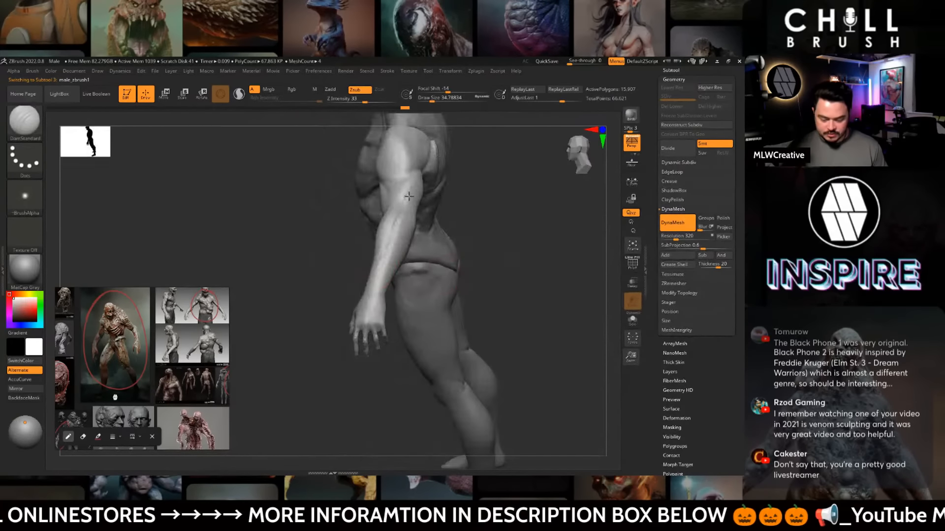
pyautogui.moveTo(409, 197); pyautogui.dragTo(381, 291)
pyautogui.moveTo(496, 223); pyautogui.dragTo(433, 234)
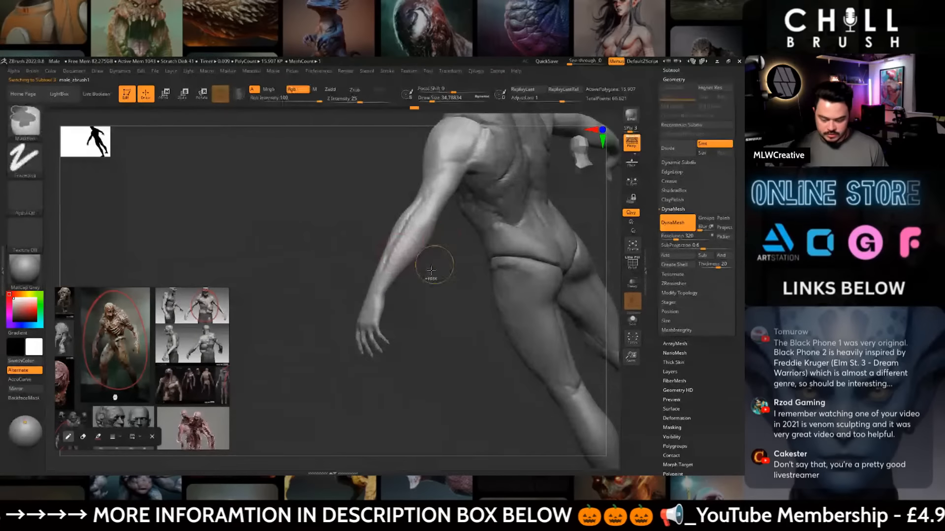
pyautogui.hotkey('ctrl', 'z')
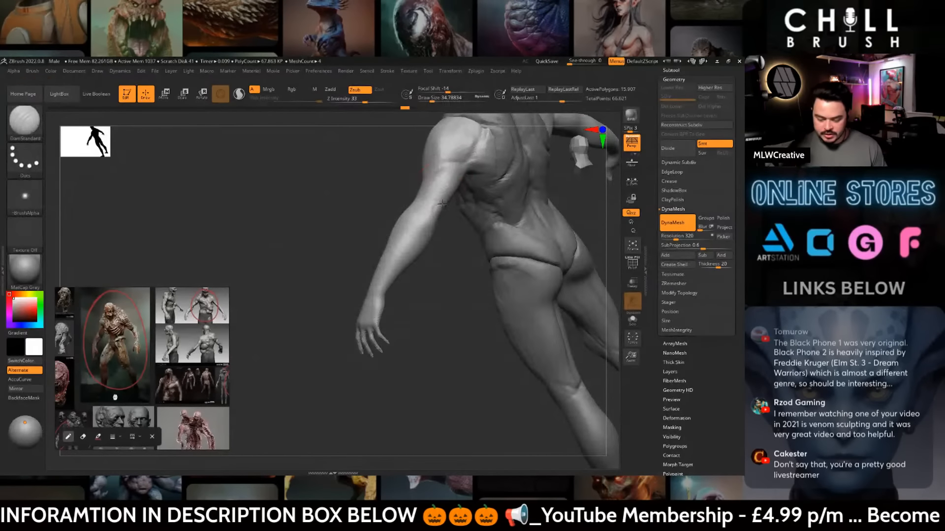
pyautogui.moveTo(441, 204); pyautogui.dragTo(436, 240, button='right')
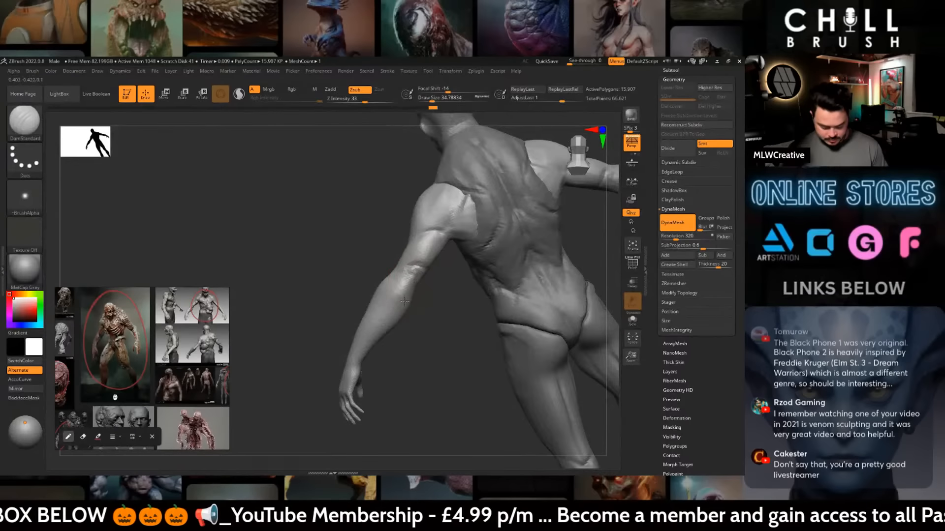
# - Build up the upper arm and rear shoulder muscles with the ClayBuildup brush at a draw size of about 35
pyautogui.press('b')
pyautogui.press('c')
pyautogui.press('b')
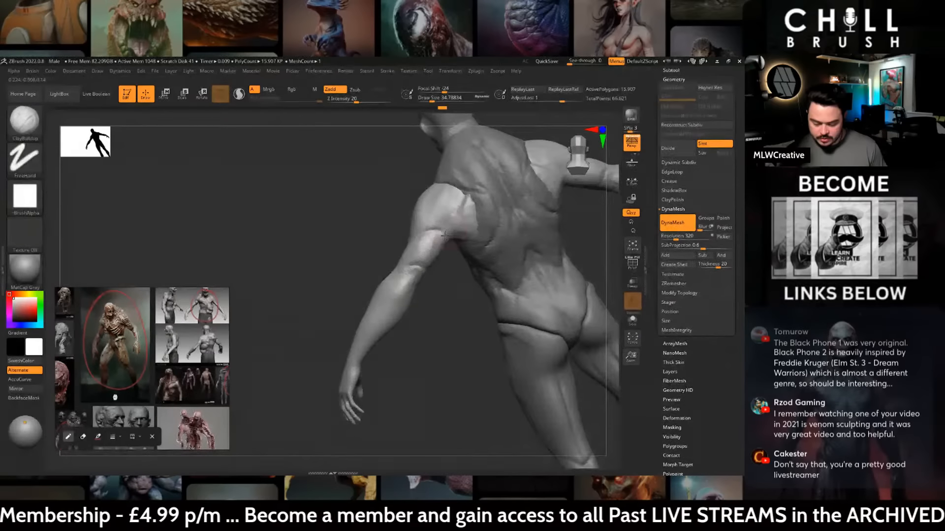
pyautogui.moveTo(431, 299); pyautogui.dragTo(357, 229)
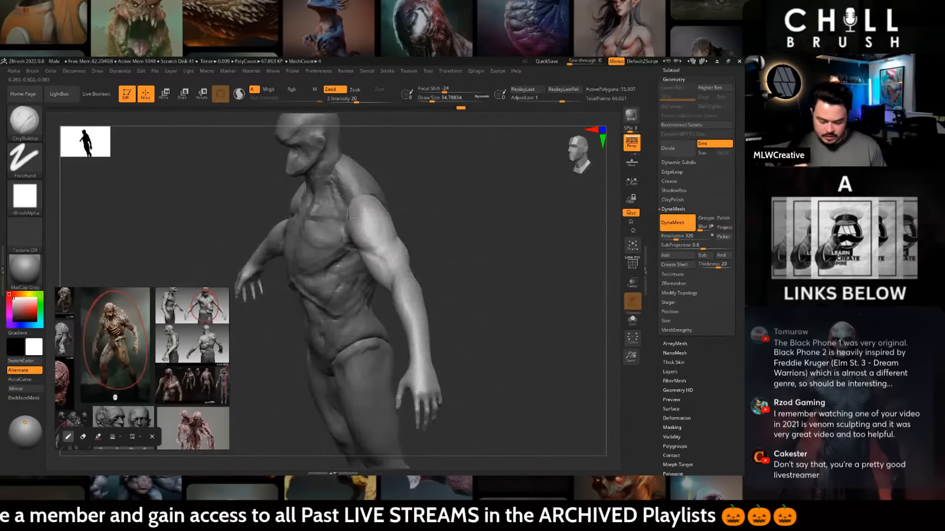
pyautogui.moveTo(376, 236); pyautogui.dragTo(428, 271, button='right')
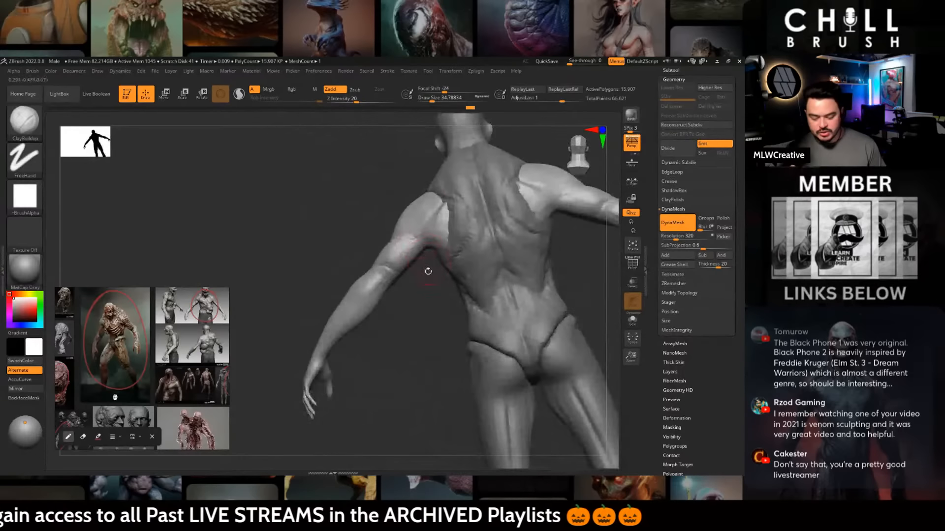
pyautogui.moveTo(431, 291); pyautogui.dragTo(432, 306)
pyautogui.keyDown('ctrl'); pyautogui.click(416, 221); pyautogui.keyUp('ctrl')
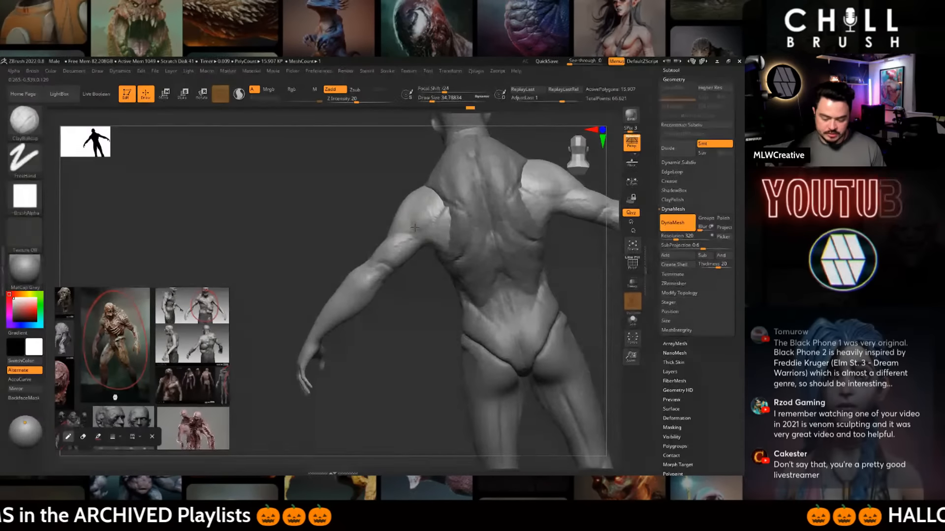
pyautogui.moveTo(432, 220); pyautogui.dragTo(412, 221, button='right')
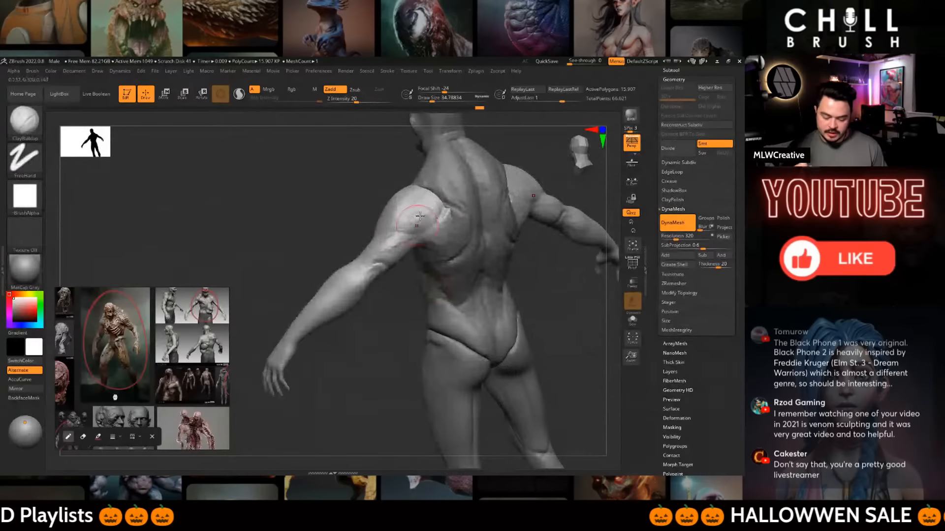
pyautogui.moveTo(408, 197); pyautogui.dragTo(486, 216, button='right')
# - Adjust the shoulder and upper arm silhouette from the side with the Move brush
pyautogui.press('b')
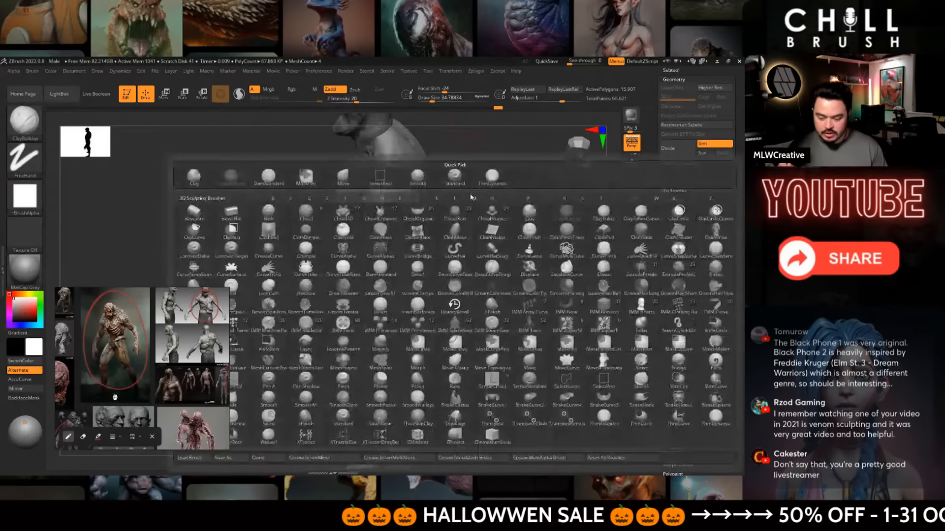
pyautogui.press('m')
pyautogui.press('v')
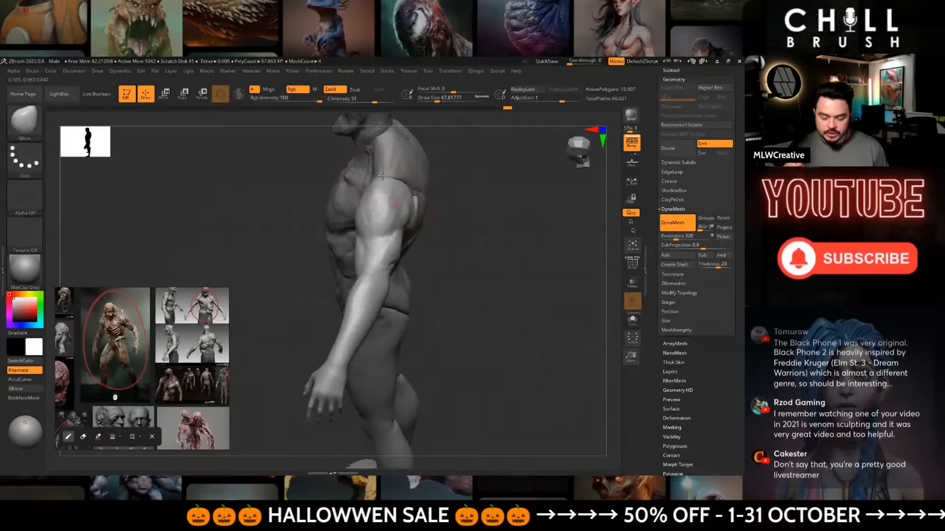
pyautogui.moveTo(382, 175)
pyautogui.mouseDown(button='right')
pyautogui.moveTo(467, 214)
pyautogui.moveTo(435, 210)
pyautogui.mouseUp(button='right')
pyautogui.press('space')
pyautogui.moveTo(368, 232); pyautogui.dragTo(362, 227)
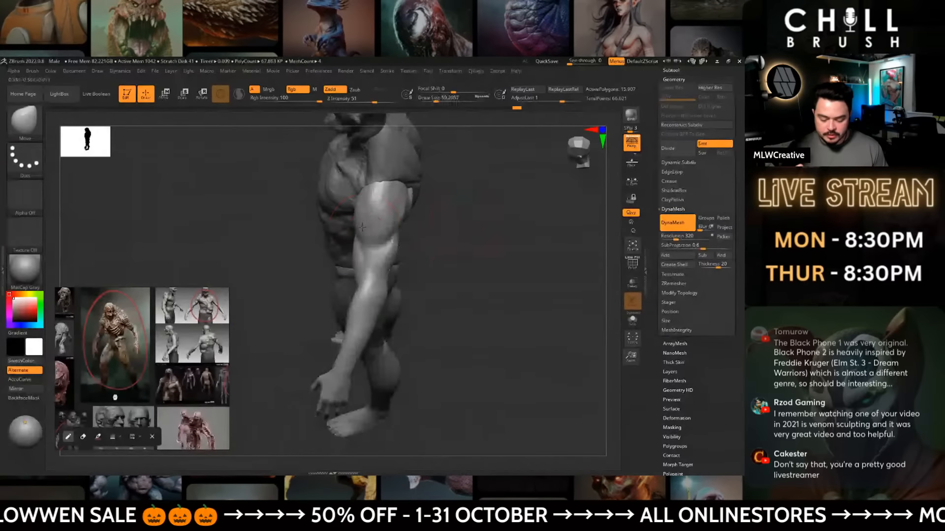
pyautogui.moveTo(399, 229)
pyautogui.mouseDown(button='right')
pyautogui.moveTo(483, 258)
pyautogui.moveTo(442, 234)
pyautogui.mouseUp(button='right')
pyautogui.press('space')
pyautogui.moveTo(453, 232); pyautogui.dragTo(445, 231)
pyautogui.moveTo(446, 231)
pyautogui.keyDown('alt'); pyautogui.mouseDown(button='right')
pyautogui.moveTo(504, 197)
pyautogui.moveTo(533, 318)
pyautogui.moveTo(473, 297)
pyautogui.moveTo(450, 308)
pyautogui.moveTo(438, 285)
pyautogui.moveTo(443, 243)
pyautogui.mouseUp(button='right'); pyautogui.keyUp('alt')
# - Select the leg subtool and build up the backs of the thighs with the ClayBuildup brush at a draw size of about 51
pyautogui.press('b')
pyautogui.click(227, 183)
pyautogui.keyDown('alt'); pyautogui.click(436, 286); pyautogui.keyUp('alt')
pyautogui.press('space')
pyautogui.moveTo(391, 204); pyautogui.dragTo(398, 201)
pyautogui.press('space')
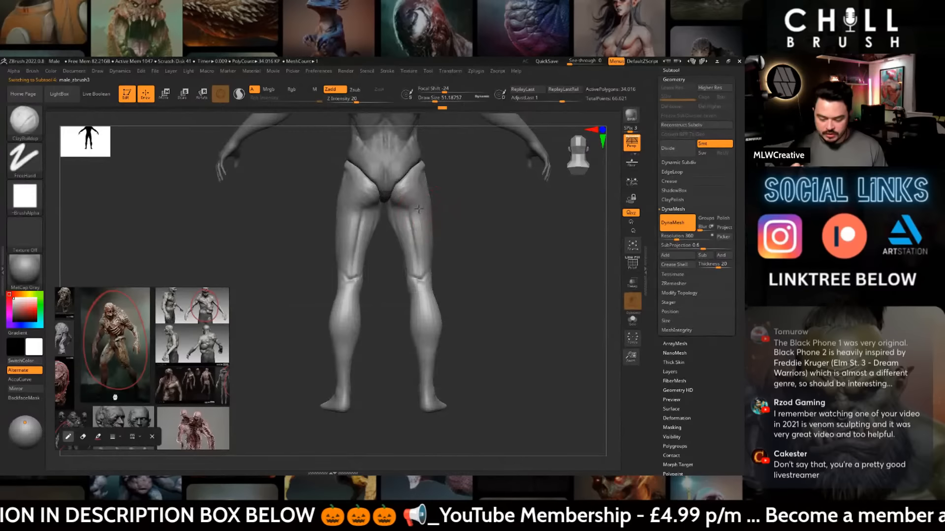
pyautogui.moveTo(443, 266); pyautogui.dragTo(423, 204, button='right')
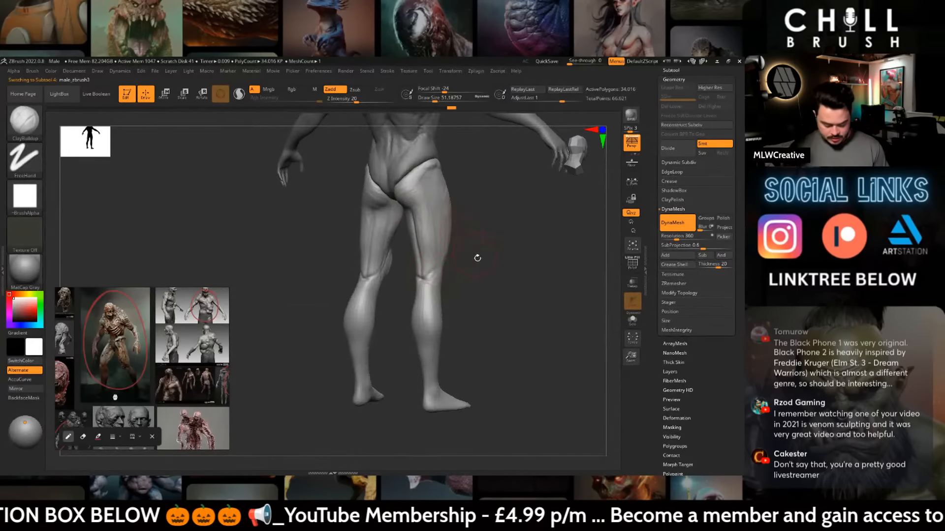
# - Carve muscle separations into the back and outer thighs with the DamStandard brush at a draw size of about 51
pyautogui.press('b')
pyautogui.press('d')
pyautogui.press('s')
pyautogui.press('space')
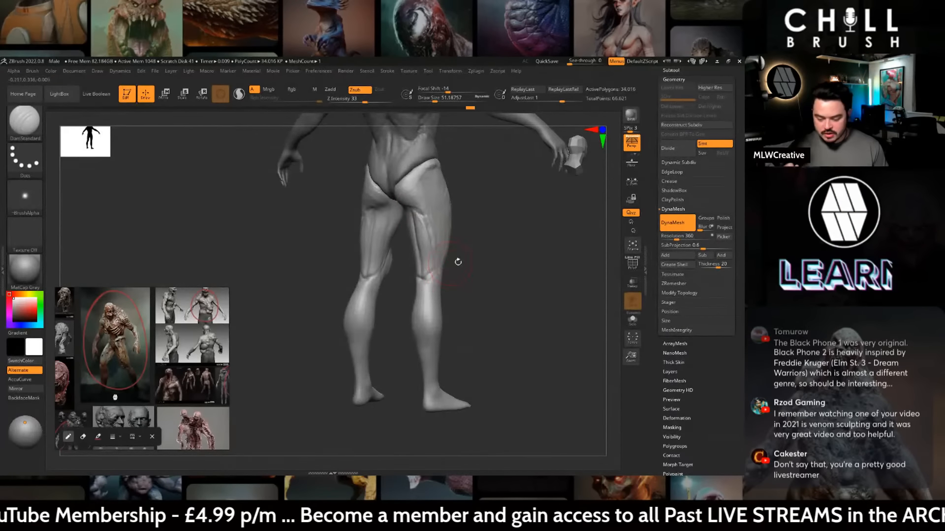
pyautogui.moveTo(457, 262); pyautogui.dragTo(441, 205, button='right')
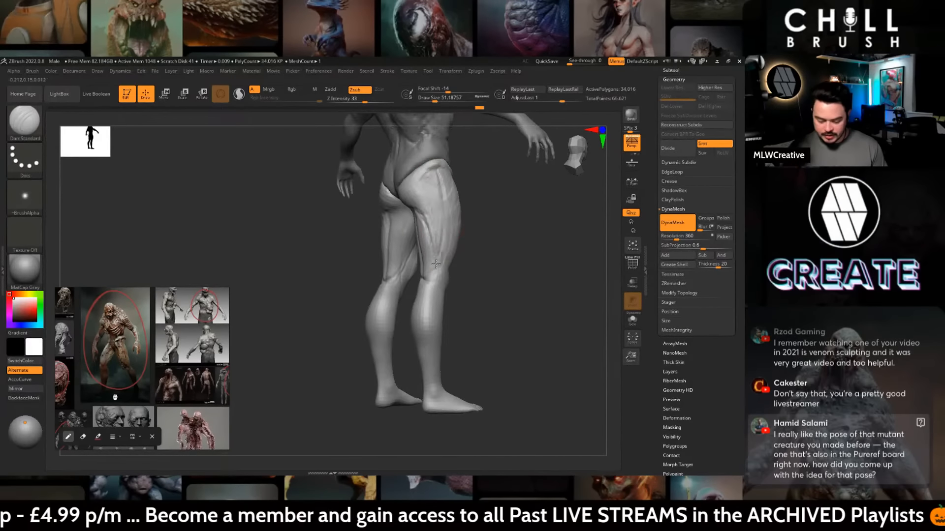
pyautogui.moveTo(443, 244); pyautogui.dragTo(432, 284, button='right')
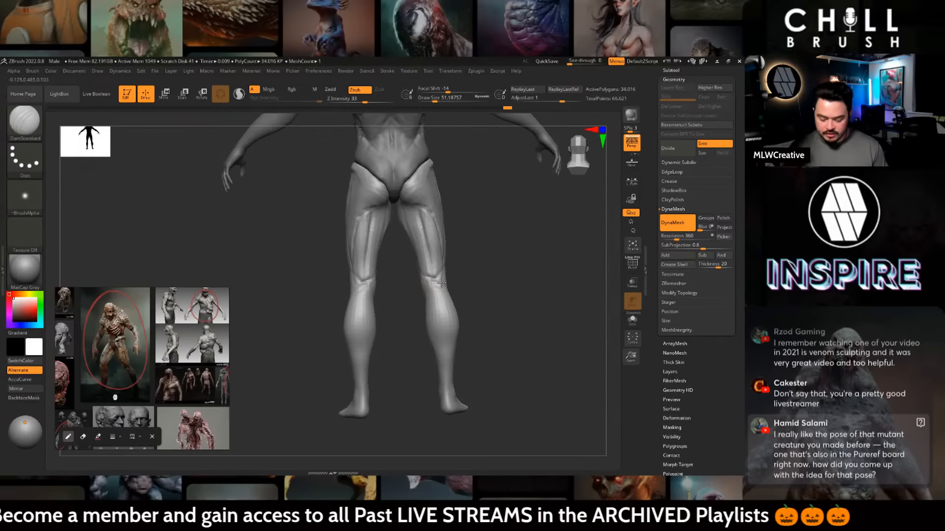
pyautogui.press('ctrl')
# - Build up volume on the upper calves from behind with the ClayBuildup brush at a draw size of about 51
pyautogui.press('b')
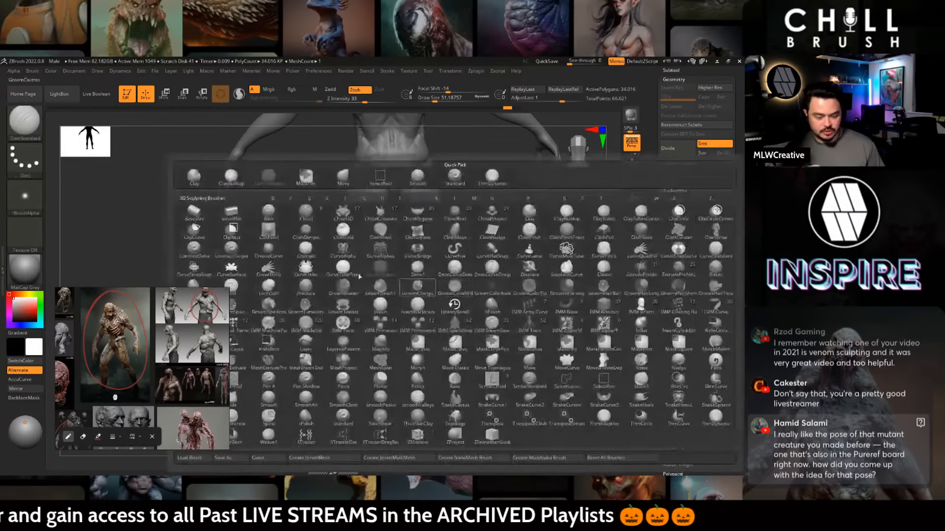
pyautogui.click(270, 214)
pyautogui.rightClick(437, 325)
pyautogui.keyDown('alt'); pyautogui.moveTo(435, 324); pyautogui.dragTo(430, 289, button='right'); pyautogui.keyUp('alt')
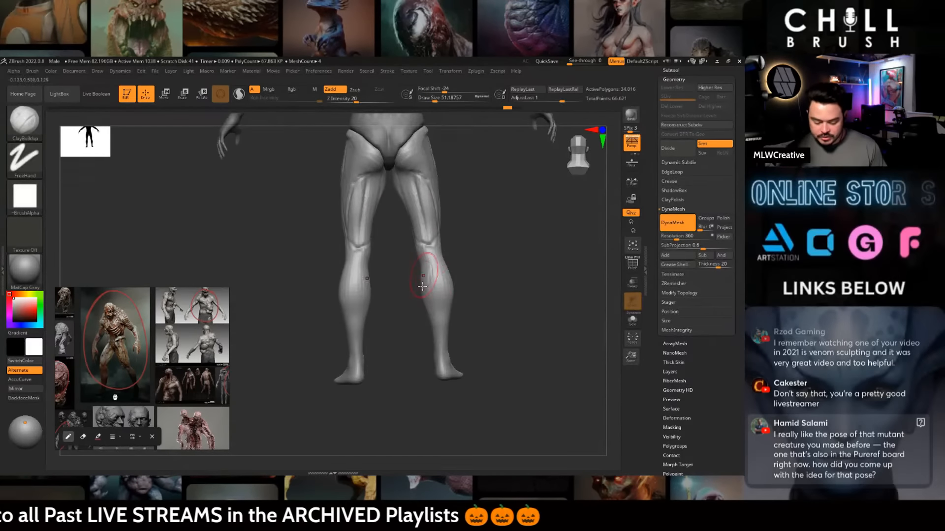
pyautogui.moveTo(490, 273)
pyautogui.mouseDown(button='right')
pyautogui.moveTo(476, 306)
pyautogui.moveTo(453, 316)
pyautogui.moveTo(467, 326)
pyautogui.moveTo(500, 293)
pyautogui.moveTo(512, 329)
pyautogui.moveTo(521, 283)
pyautogui.mouseUp(button='right')
# - Carve the lower edges of the calf muscles with the DamStandard brush at a draw size of about 44
pyautogui.press('b')
pyautogui.press('d')
pyautogui.press('s')
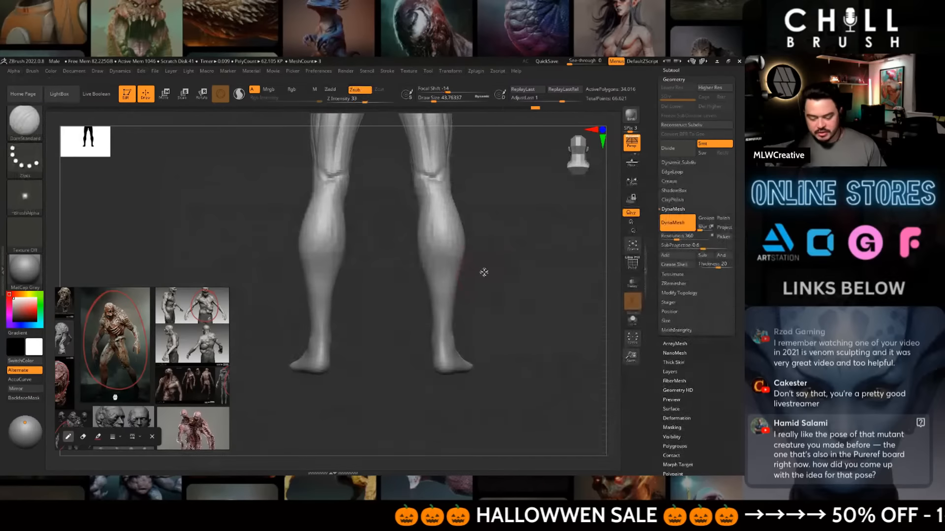
pyautogui.rightClick(430, 318)
pyautogui.moveTo(451, 267); pyautogui.dragTo(431, 265)
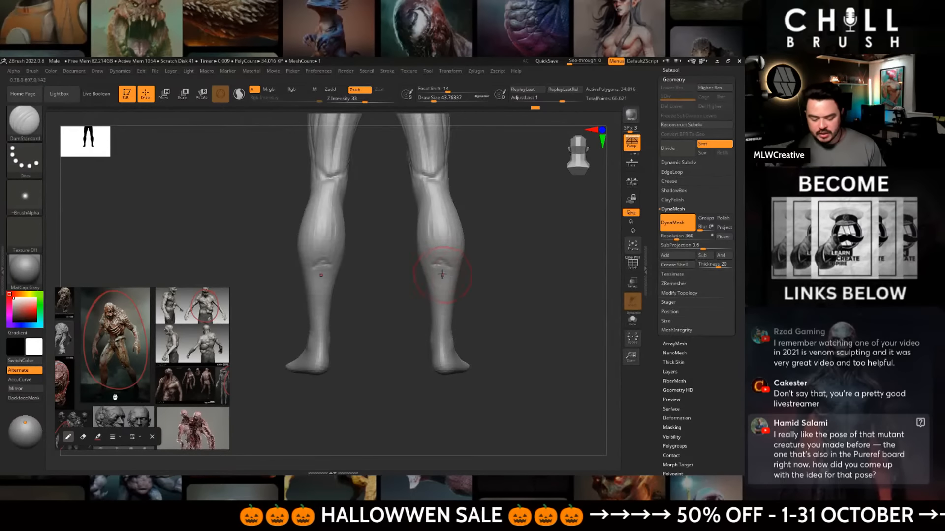
pyautogui.moveTo(460, 270); pyautogui.dragTo(418, 265, button='right')
pyautogui.moveTo(477, 268); pyautogui.dragTo(440, 267, button='right')
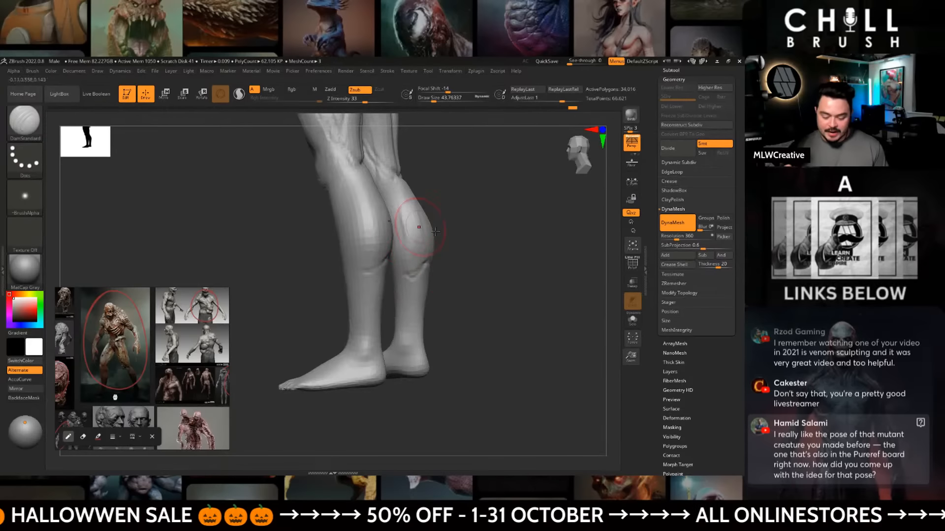
pyautogui.moveTo(435, 231)
pyautogui.mouseDown(button='right')
pyautogui.moveTo(410, 274)
pyautogui.moveTo(481, 249)
pyautogui.mouseUp(button='right')
# - Fill out the calf muscles with the ClayBuildup brush at a draw size of about 44
pyautogui.press('b')
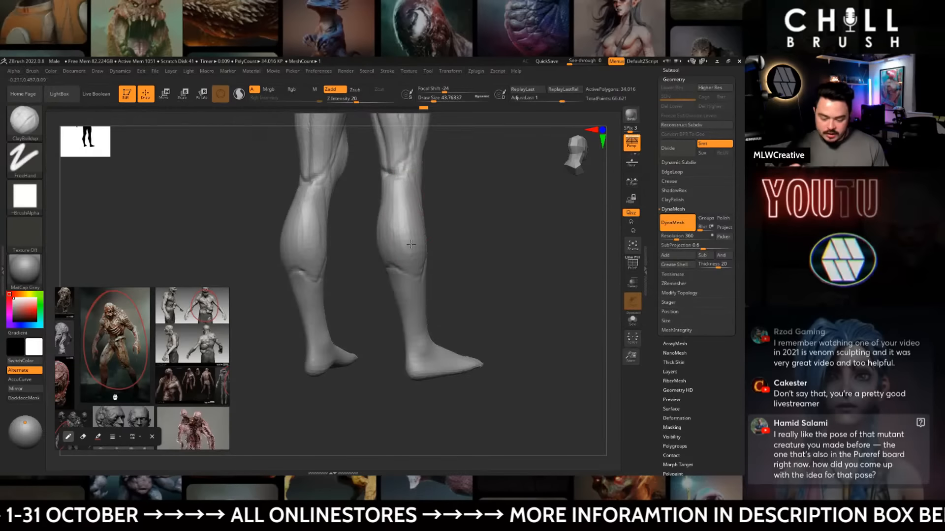
pyautogui.moveTo(440, 229); pyautogui.dragTo(476, 232)
pyautogui.moveTo(363, 208); pyautogui.dragTo(365, 235)
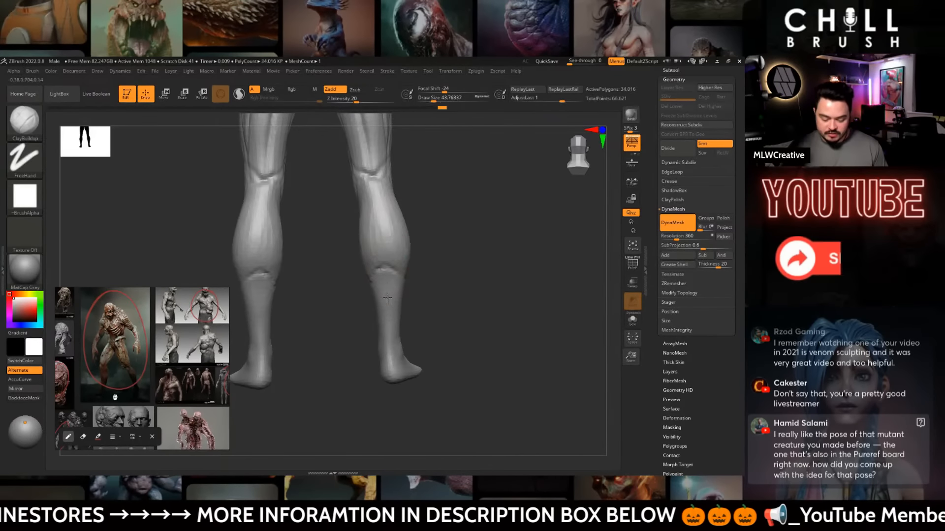
# - Build up the knees with the ClayBuildup brush at a draw size of about 22
pyautogui.moveTo(453, 262); pyautogui.dragTo(433, 272)
pyautogui.keyDown('alt'); pyautogui.moveTo(486, 228); pyautogui.dragTo(458, 318); pyautogui.keyUp('alt')
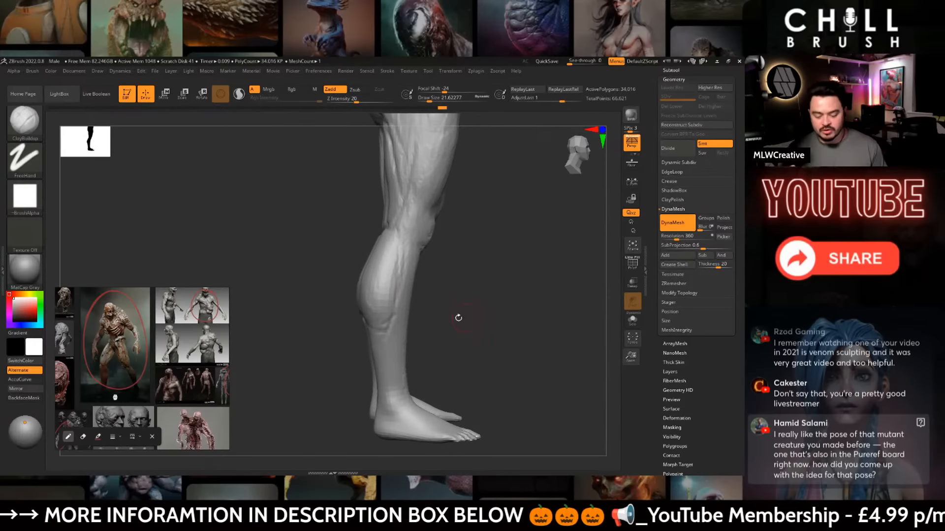
pyautogui.moveTo(416, 231)
pyautogui.mouseDown()
pyautogui.moveTo(415, 204)
pyautogui.moveTo(410, 233)
pyautogui.mouseUp()
pyautogui.moveTo(458, 277); pyautogui.dragTo(393, 281)
pyautogui.moveTo(435, 218); pyautogui.dragTo(411, 219)
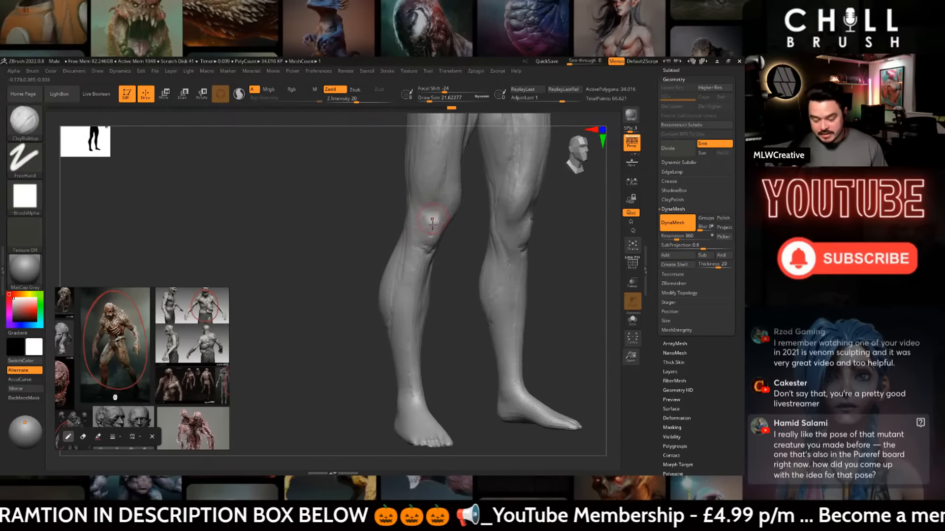
# - Carve creases around the kneecaps and lower front thighs with the DamStandard brush at a draw size of about 33
pyautogui.press('b')
pyautogui.press('d')
pyautogui.press('s')
pyautogui.press('space')
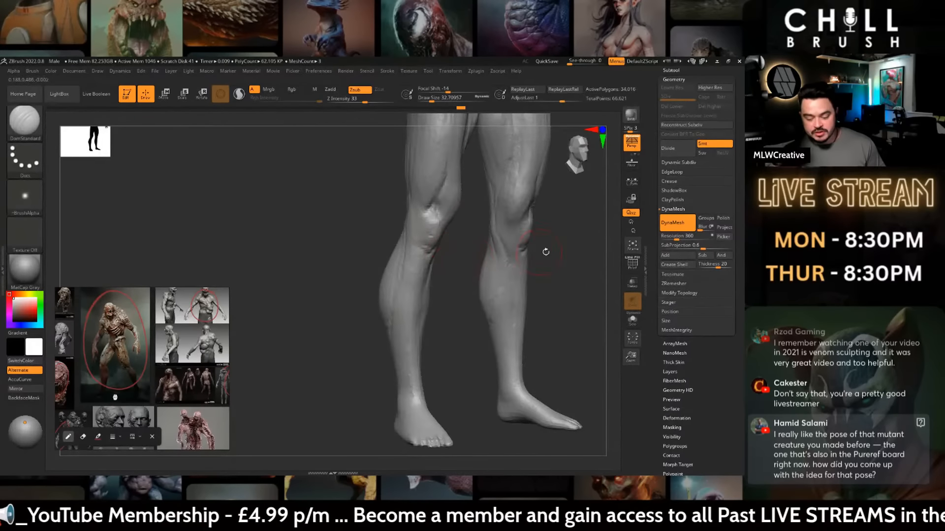
pyautogui.keyDown('shift'); pyautogui.moveTo(567, 257); pyautogui.dragTo(536, 269); pyautogui.keyUp('shift')
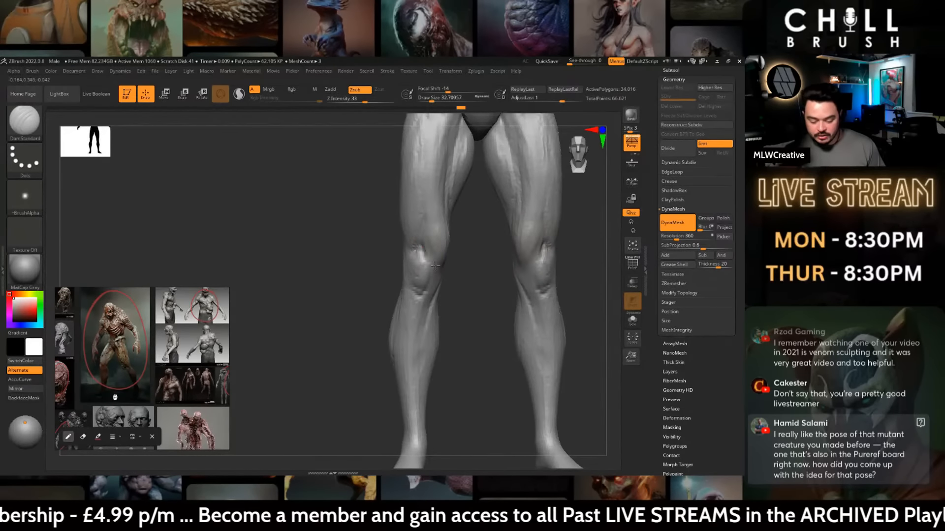
pyautogui.moveTo(462, 281); pyautogui.dragTo(440, 258)
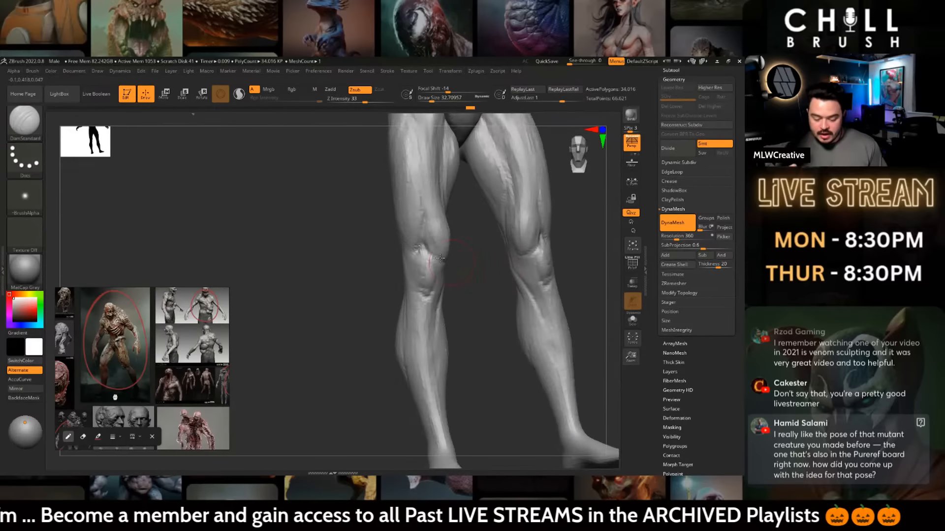
pyautogui.moveTo(432, 211)
pyautogui.mouseDown()
pyautogui.moveTo(438, 247)
pyautogui.moveTo(426, 170)
pyautogui.mouseUp()
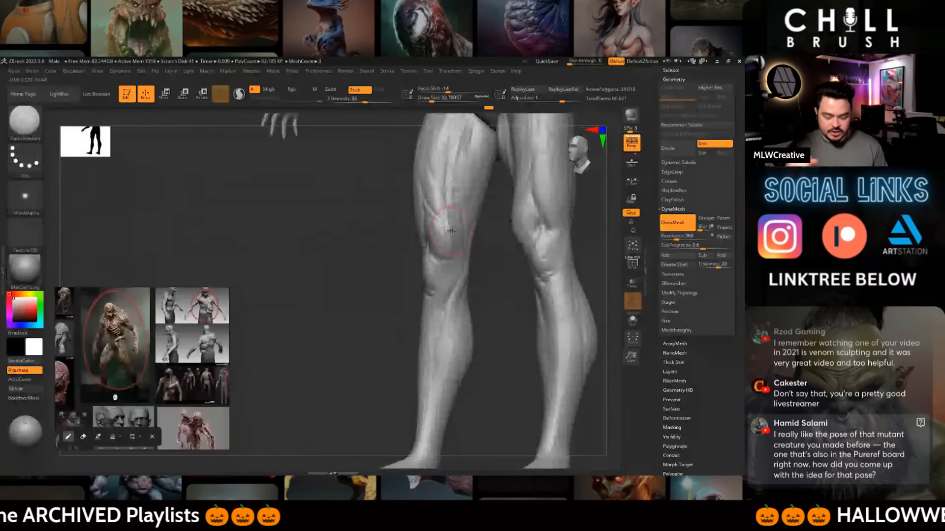
# - Build up the front and outer thigh muscles with the ClayBuildup brush at a draw size of about 33
pyautogui.press('b')
pyautogui.press('c')
pyautogui.press('b')
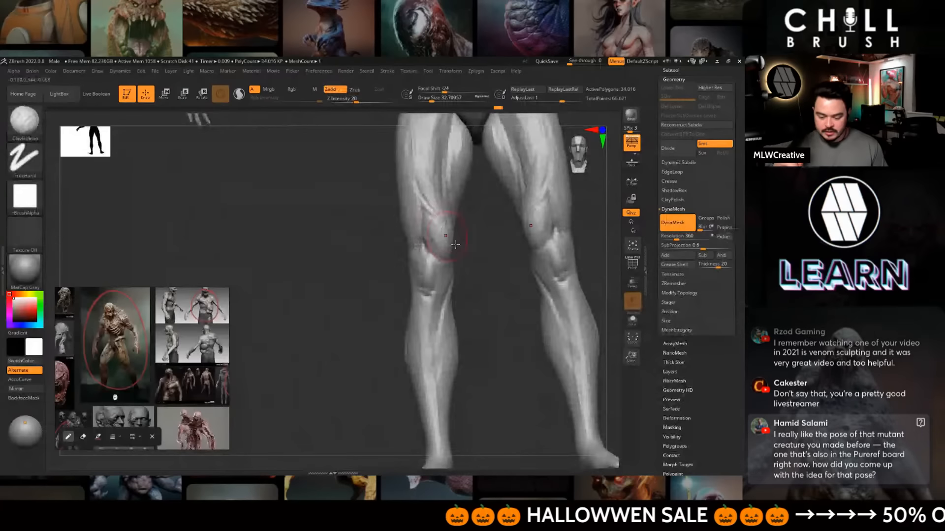
pyautogui.keyDown('alt'); pyautogui.moveTo(486, 228); pyautogui.dragTo(461, 321); pyautogui.keyUp('alt')
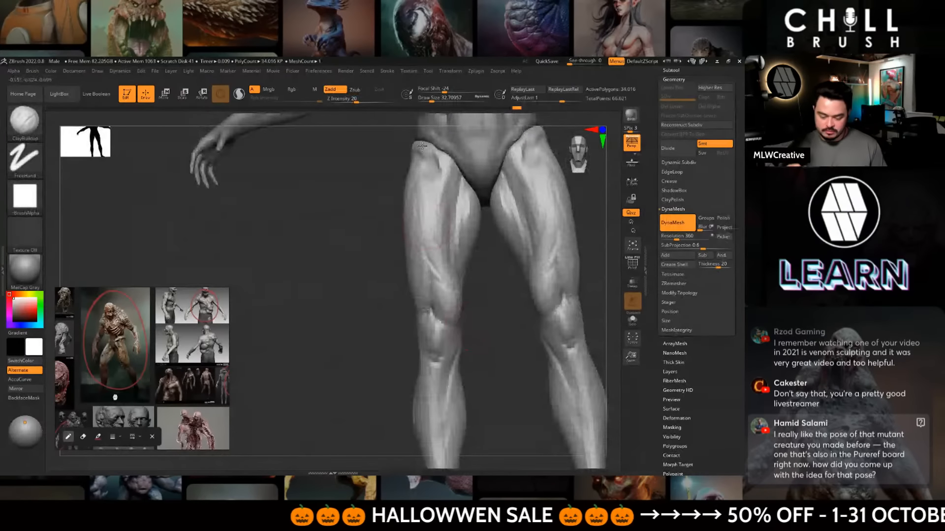
pyautogui.moveTo(422, 146)
pyautogui.keyDown('alt'); pyautogui.mouseDown()
pyautogui.moveTo(418, 288)
pyautogui.moveTo(451, 338)
pyautogui.mouseUp(); pyautogui.keyUp('alt')
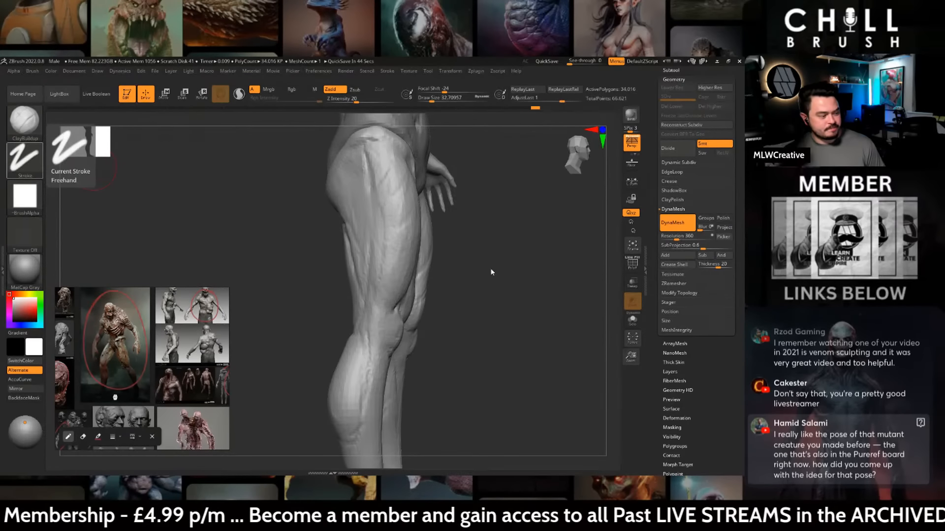
# - Build up the brow and cheeks of the head subtool with the ClayBuildup brush at a draw size of about 17
pyautogui.keyDown('shift'); pyautogui.moveTo(491, 273); pyautogui.dragTo(529, 344); pyautogui.keyUp('shift')
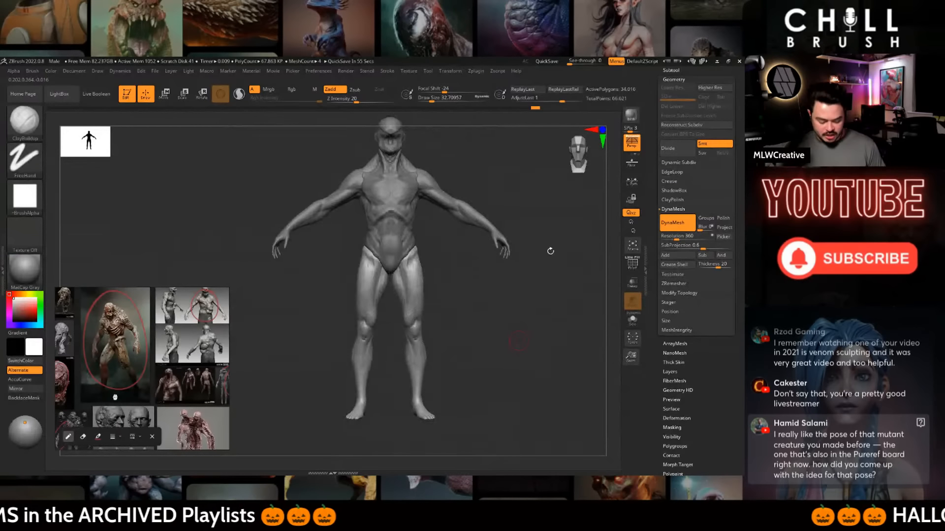
pyautogui.keyDown('alt'); pyautogui.moveTo(550, 251); pyautogui.dragTo(554, 337); pyautogui.keyUp('alt')
pyautogui.keyDown('alt'); pyautogui.click(470, 291); pyautogui.keyUp('alt')
pyautogui.keyDown('alt'); pyautogui.moveTo(473, 217); pyautogui.dragTo(512, 339); pyautogui.keyUp('alt')
pyautogui.press('b')
pyautogui.press('c')
pyautogui.press('b')
pyautogui.keyDown('alt'); pyautogui.moveTo(466, 172); pyautogui.dragTo(471, 225); pyautogui.keyUp('alt')
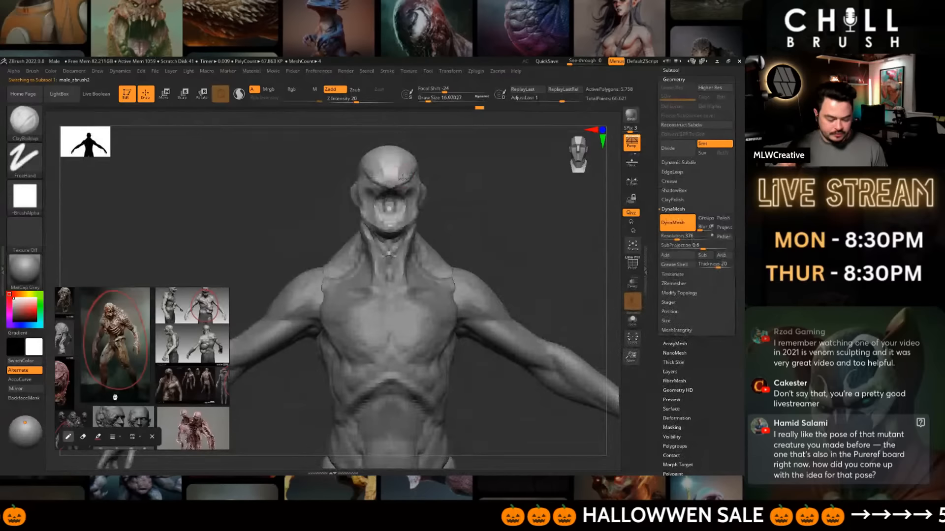
pyautogui.keyDown('alt'); pyautogui.moveTo(475, 179); pyautogui.dragTo(480, 237); pyautogui.keyUp('alt')
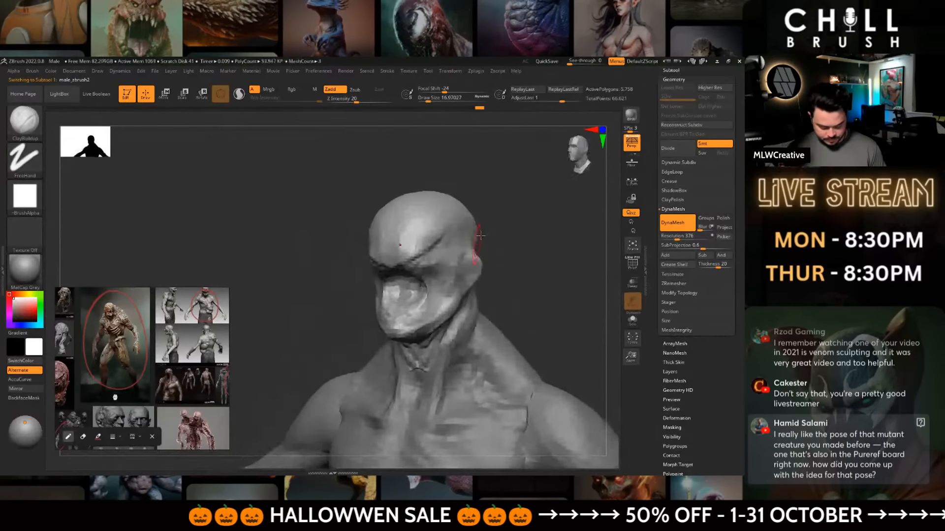
# - Carve creases around the brow and cheeks with the DamStandard brush at a draw size of about 17
pyautogui.press('b')
pyautogui.press('d')
pyautogui.press('s')
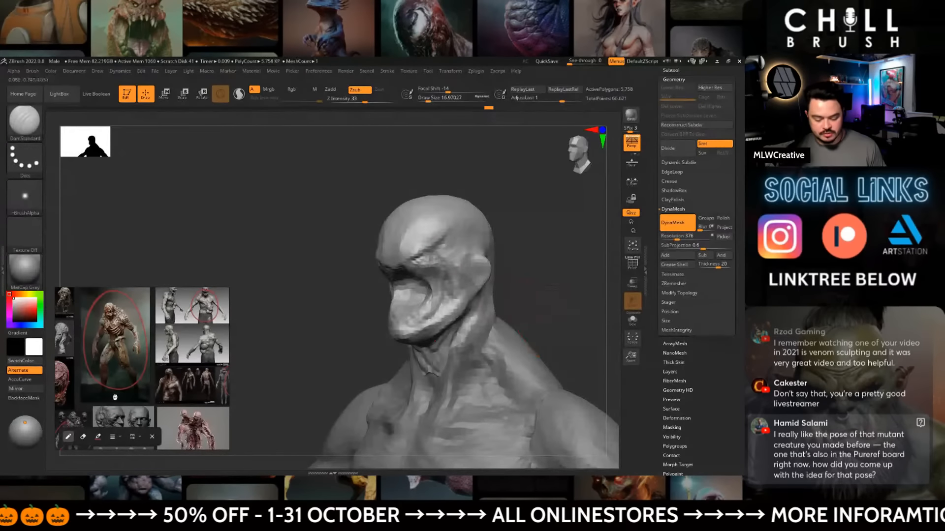
pyautogui.moveTo(516, 291)
pyautogui.mouseDown()
pyautogui.moveTo(559, 281)
pyautogui.moveTo(538, 315)
pyautogui.moveTo(496, 234)
pyautogui.moveTo(533, 225)
pyautogui.moveTo(500, 223)
pyautogui.moveTo(550, 238)
pyautogui.mouseUp()
# - Refine the head and neck forms with the ClayBuildup brush at a draw size of about 17
pyautogui.press('b')
pyautogui.press('c')
pyautogui.press('b')
pyautogui.moveTo(578, 332); pyautogui.dragTo(547, 302)
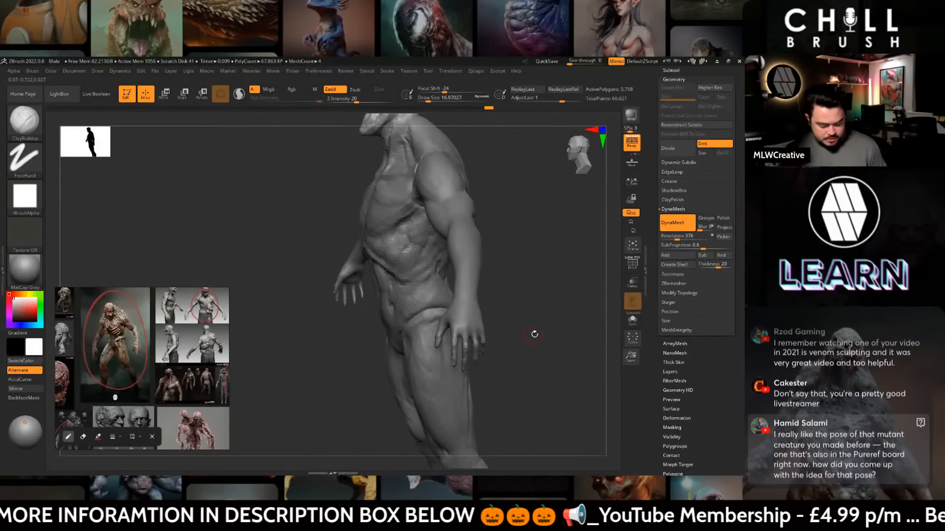
pyautogui.moveTo(534, 334); pyautogui.dragTo(528, 286)
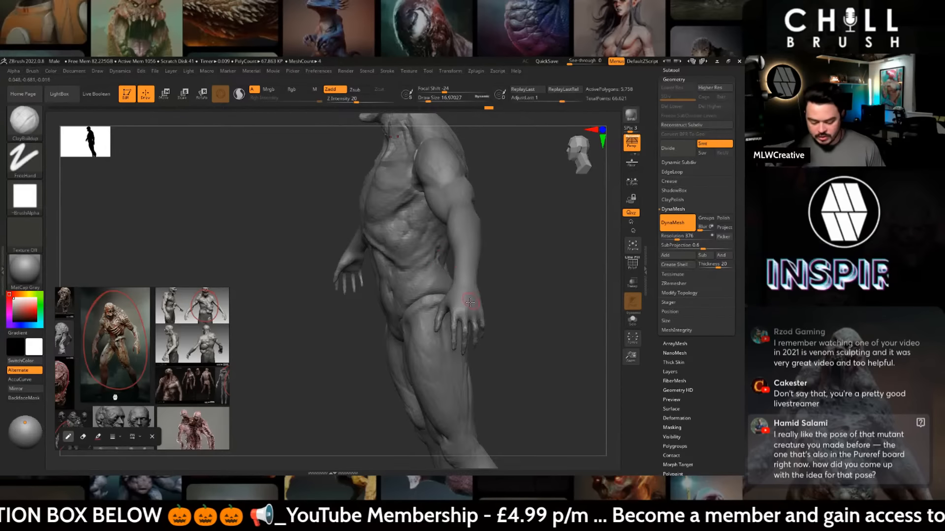
# - Build up the wrists and forearms of the arm subtool with the ClayBuildup brush at draw sizes of about 27 and 56
pyautogui.keyDown('alt'); pyautogui.click(457, 284); pyautogui.keyUp('alt')
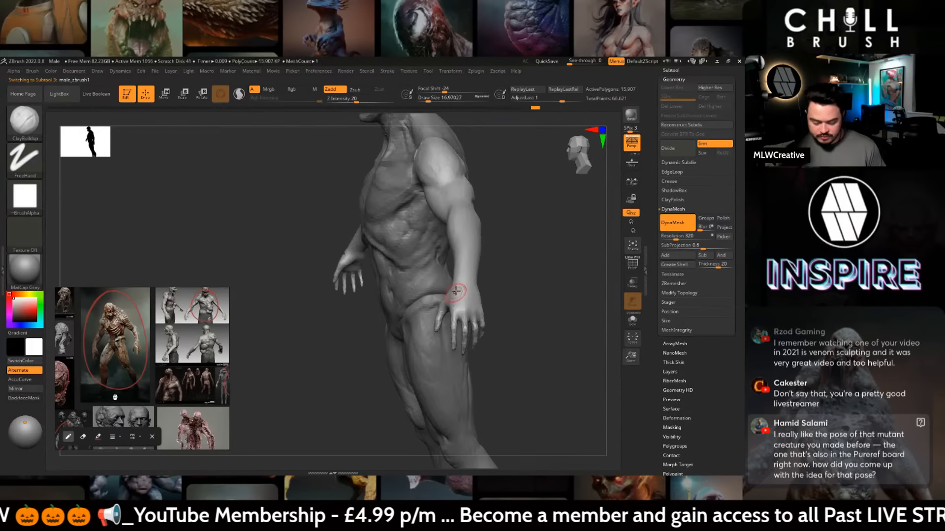
pyautogui.press('space')
pyautogui.moveTo(452, 295); pyautogui.dragTo(470, 294)
pyautogui.press('space')
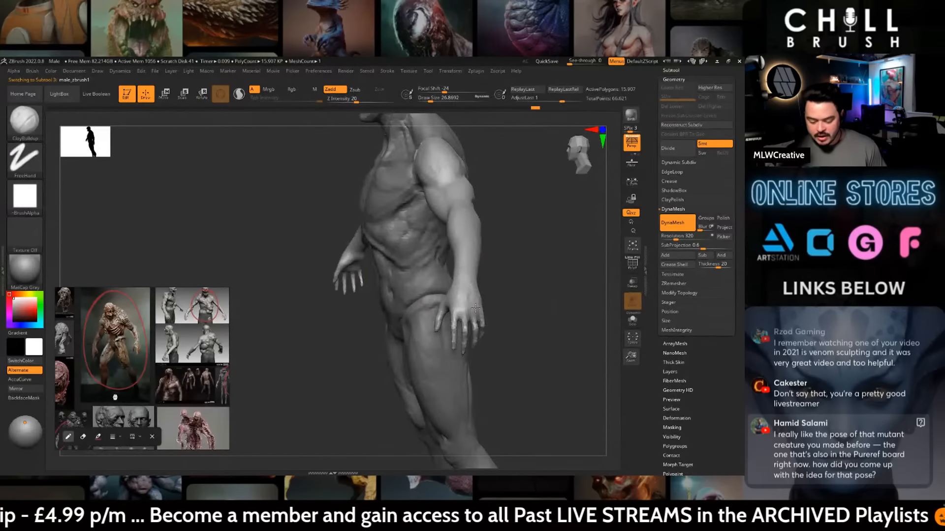
pyautogui.moveTo(476, 308); pyautogui.dragTo(480, 262, button='right')
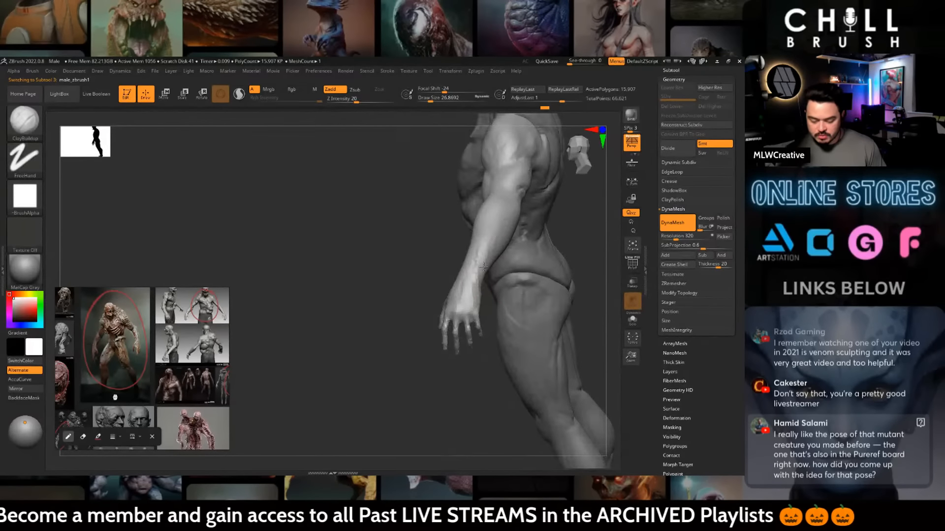
pyautogui.moveTo(502, 290)
pyautogui.mouseDown(button='right')
pyautogui.moveTo(529, 261)
pyautogui.moveTo(521, 252)
pyautogui.mouseUp(button='right')
pyautogui.press('space')
pyautogui.press('space')
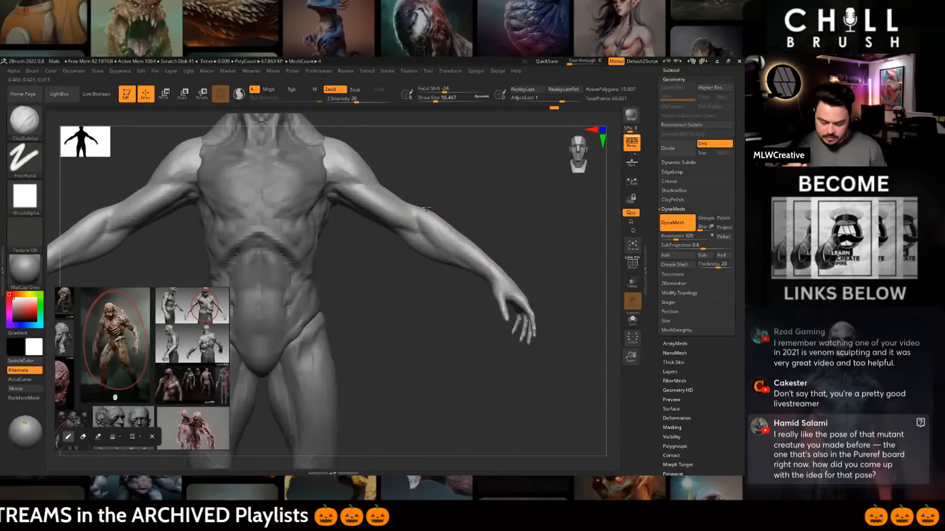
pyautogui.keyDown('alt'); pyautogui.moveTo(416, 241); pyautogui.dragTo(410, 238, button='right'); pyautogui.keyUp('alt')
# - Reshape the arms around the elbows with the Move brush at a draw size of about 101
pyautogui.press('b')
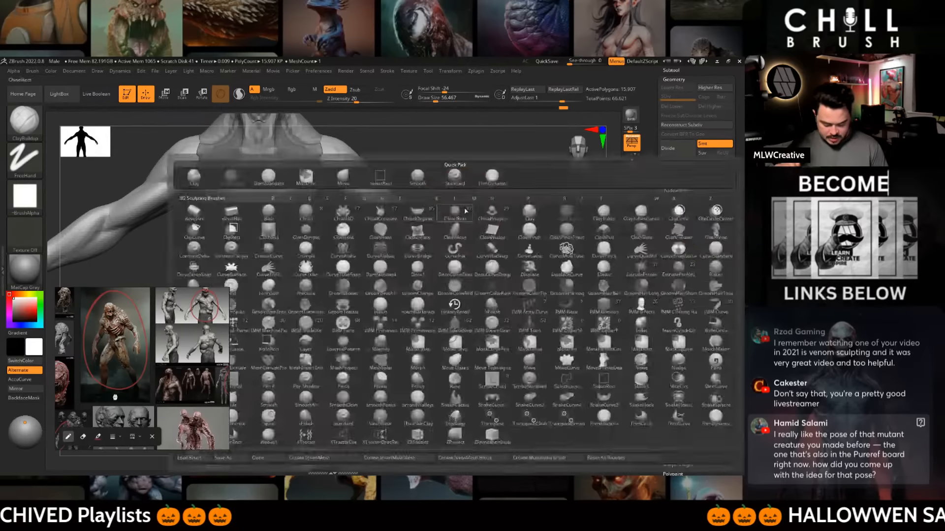
pyautogui.press('m')
pyautogui.press('v')
pyautogui.press('space')
pyautogui.moveTo(397, 224); pyautogui.dragTo(400, 222)
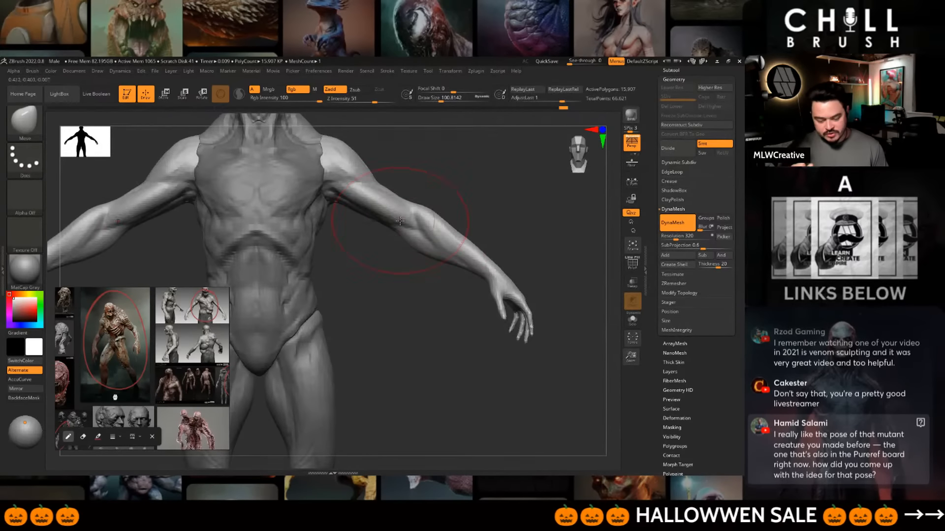
pyautogui.press('f')
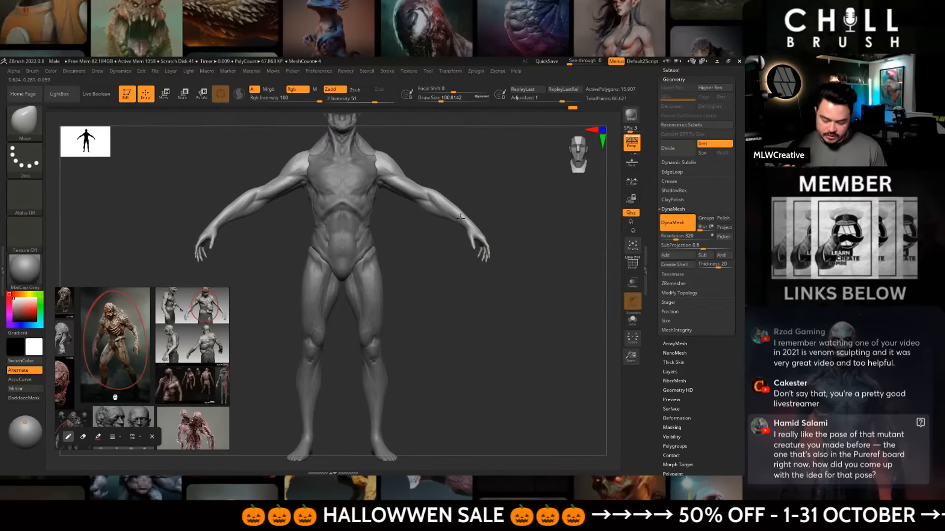
# - Reshape the inner thighs of the leg subtool from front and back with the Move brush at draw sizes of about 51 and 44
pyautogui.keyDown('alt'); pyautogui.click(349, 290); pyautogui.keyUp('alt')
pyautogui.press('space')
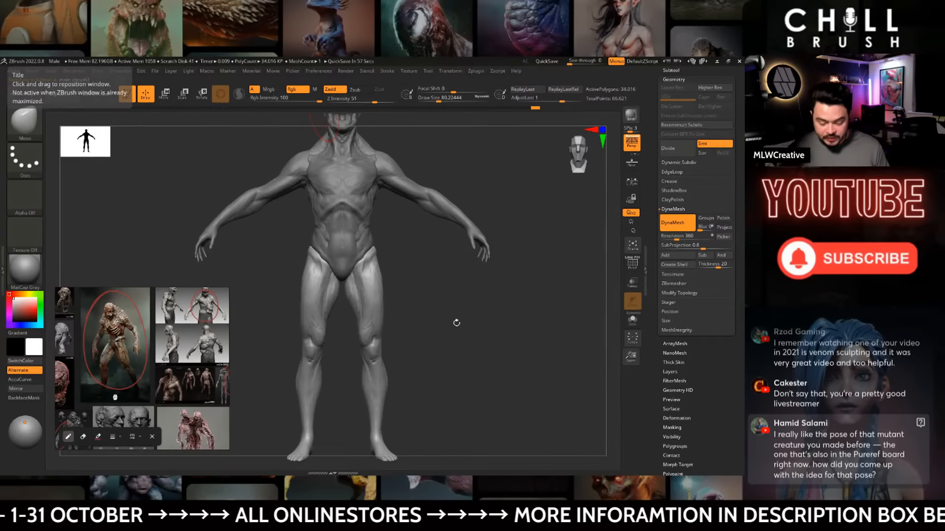
pyautogui.keyDown('alt'); pyautogui.moveTo(457, 322); pyautogui.dragTo(473, 377); pyautogui.keyUp('alt')
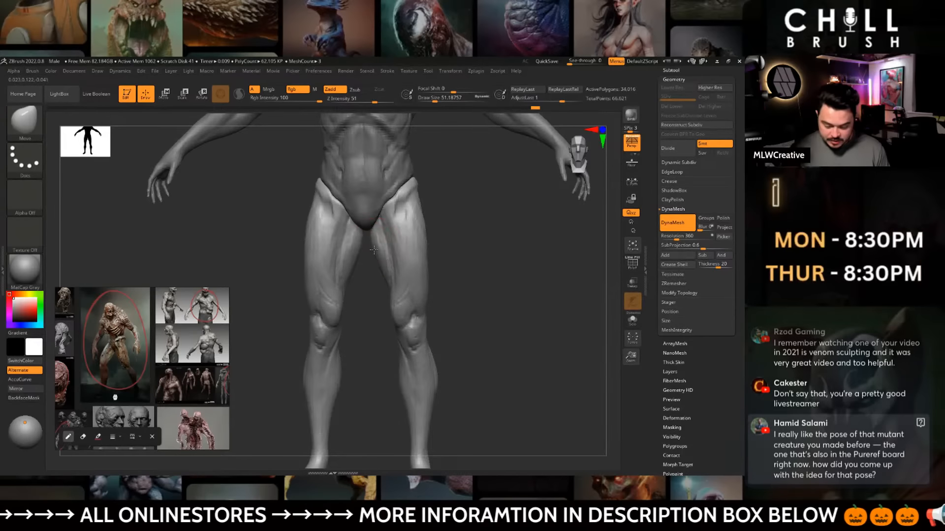
pyautogui.moveTo(383, 254); pyautogui.dragTo(387, 256)
pyautogui.keyDown('shift'); pyautogui.moveTo(506, 290); pyautogui.dragTo(374, 290); pyautogui.keyUp('shift')
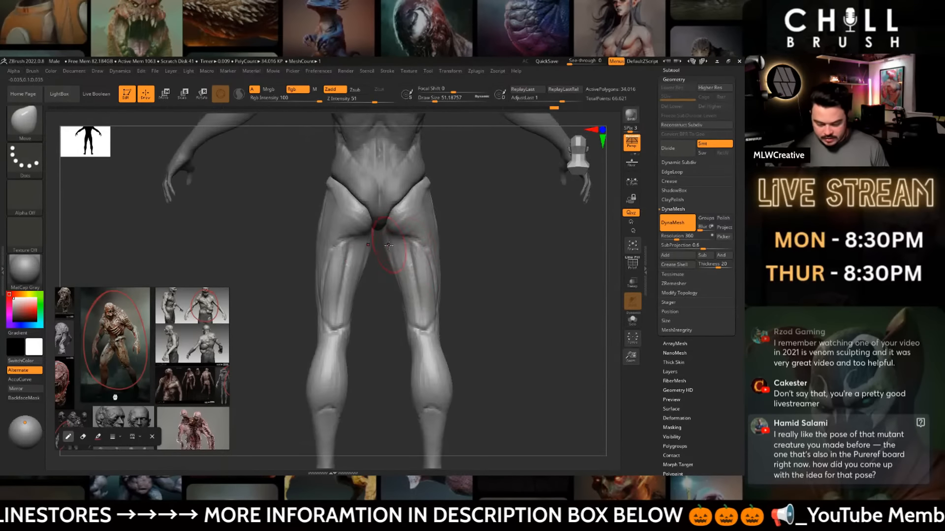
pyautogui.press('[')
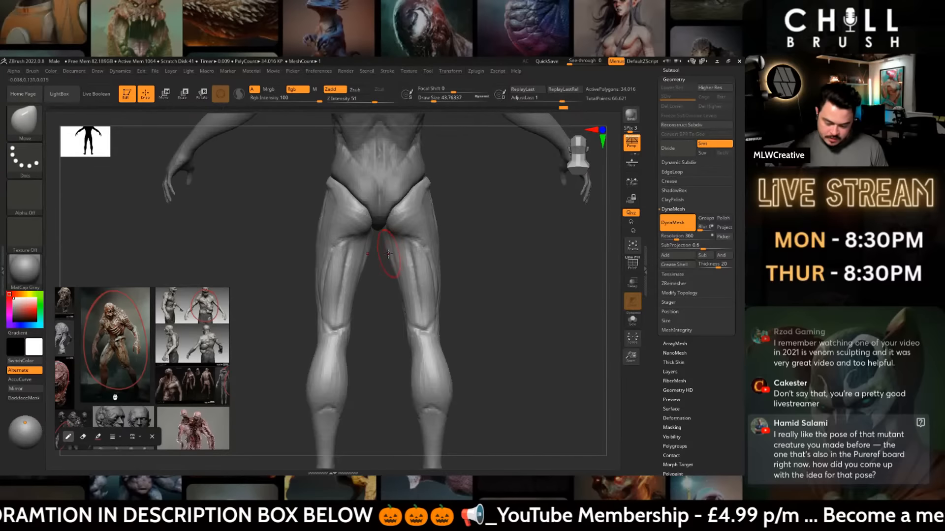
# - Carve muscle separations at the outer buttocks and backs of the thighs with the DamStandard brush at a draw size of about 31
pyautogui.moveTo(484, 311)
pyautogui.keyDown('alt'); pyautogui.mouseDown()
pyautogui.moveTo(467, 295)
pyautogui.moveTo(519, 287)
pyautogui.moveTo(471, 285)
pyautogui.moveTo(429, 252)
pyautogui.mouseUp(); pyautogui.keyUp('alt')
pyautogui.press('b')
pyautogui.press('d')
pyautogui.press('s')
pyautogui.press('space')
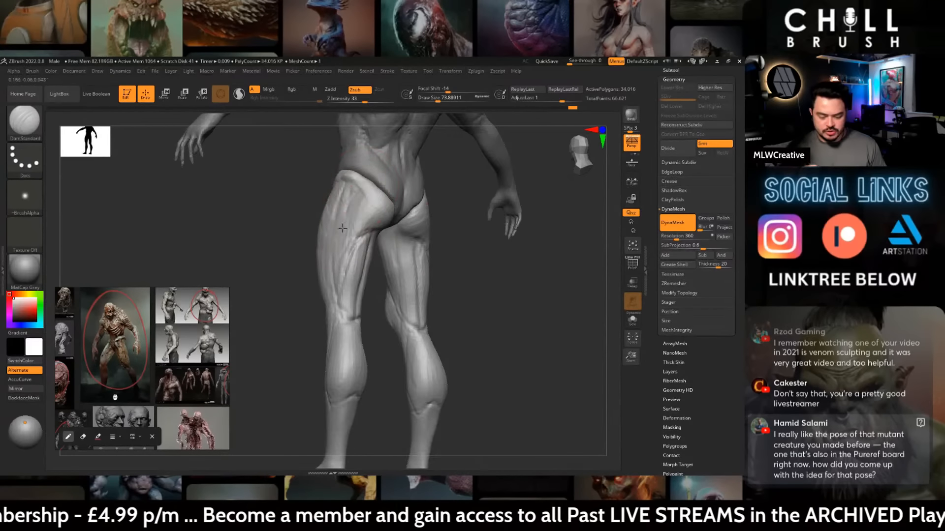
pyautogui.moveTo(444, 263)
pyautogui.mouseDown()
pyautogui.moveTo(477, 263)
pyautogui.moveTo(481, 239)
pyautogui.mouseUp()
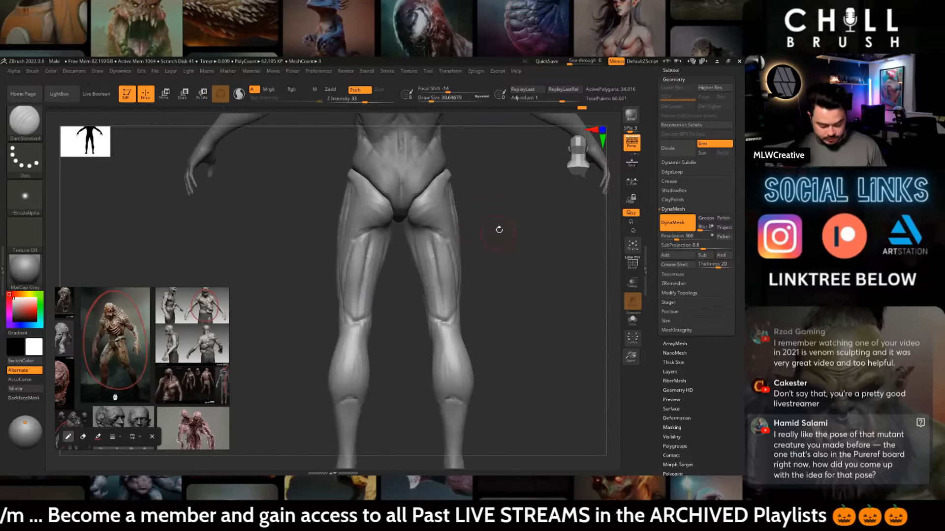
# - Reshape the buttocks and upper hips from behind with the Move brush at a draw size of about 44
pyautogui.keyDown('alt'); pyautogui.moveTo(498, 291); pyautogui.dragTo(491, 288); pyautogui.keyUp('alt')
pyautogui.press('b')
pyautogui.press('m')
pyautogui.press('v')
pyautogui.press('space')
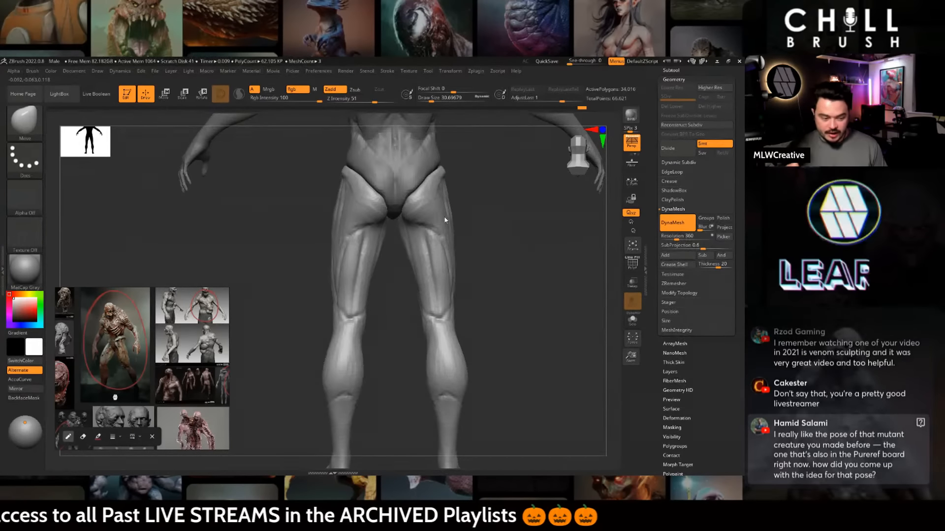
pyautogui.moveTo(435, 98); pyautogui.dragTo(434, 99)
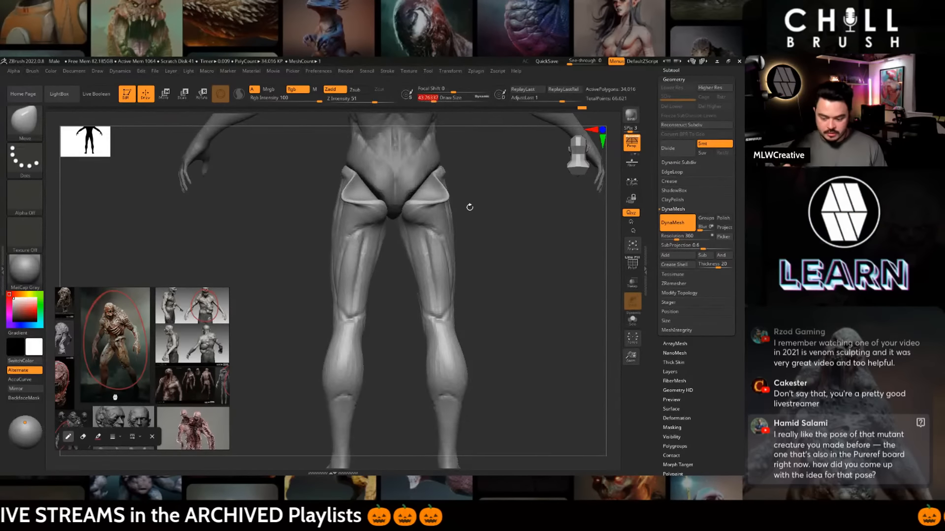
pyautogui.press('space')
pyautogui.moveTo(429, 173); pyautogui.dragTo(410, 192)
# - Build up the calves and lower legs with the ClayBuildup brush at a draw size of about 39
pyautogui.keyDown('alt'); pyautogui.moveTo(512, 324); pyautogui.dragTo(485, 201); pyautogui.keyUp('alt')
pyautogui.press('b')
pyautogui.click(232, 179)
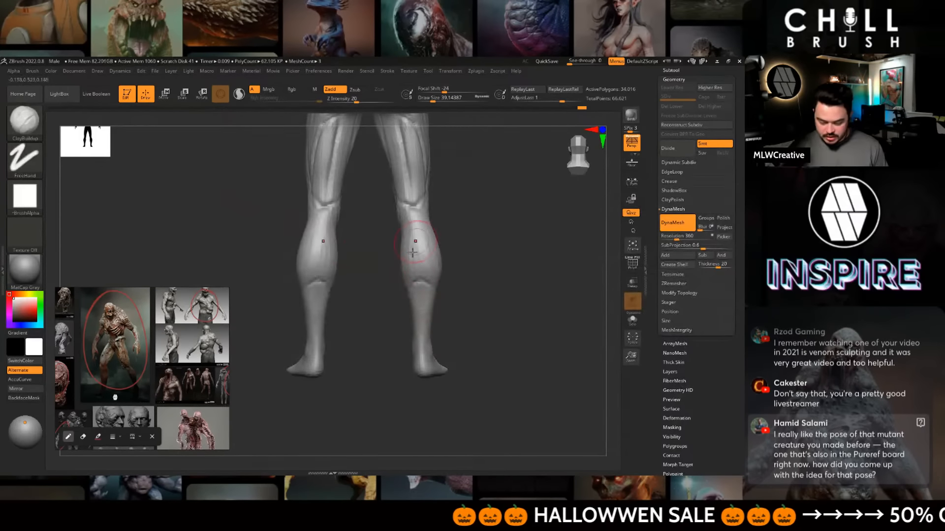
pyautogui.moveTo(437, 221); pyautogui.dragTo(464, 307)
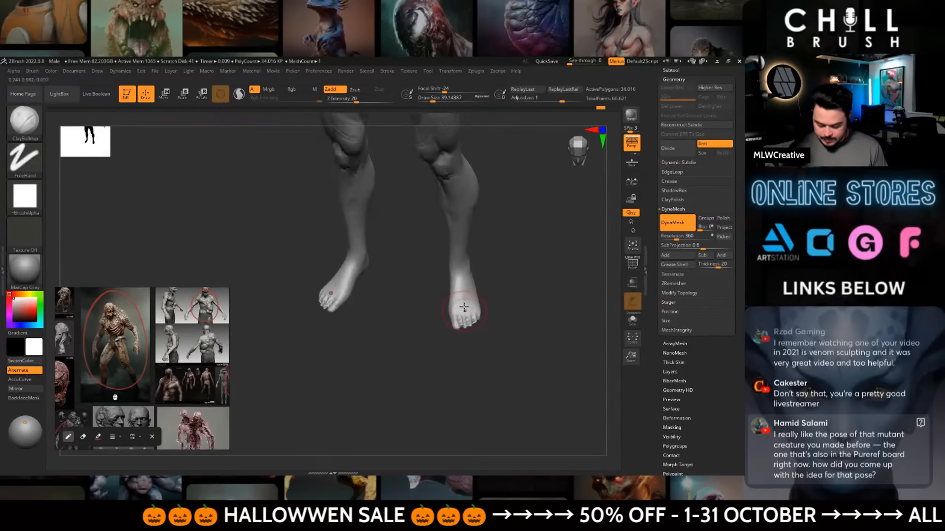
# - Reshape the hips and tops of the thighs with the Move brush at a draw size of about 56
pyautogui.keyDown('alt'); pyautogui.moveTo(521, 271); pyautogui.dragTo(509, 241); pyautogui.keyUp('alt')
pyautogui.moveTo(482, 204)
pyautogui.keyDown('alt'); pyautogui.mouseDown()
pyautogui.moveTo(463, 332)
pyautogui.moveTo(444, 238)
pyautogui.moveTo(438, 260)
pyautogui.mouseUp(); pyautogui.keyUp('alt')
pyautogui.press('b')
pyautogui.press('m')
pyautogui.press('v')
pyautogui.press('space')
pyautogui.moveTo(433, 226); pyautogui.dragTo(429, 203)
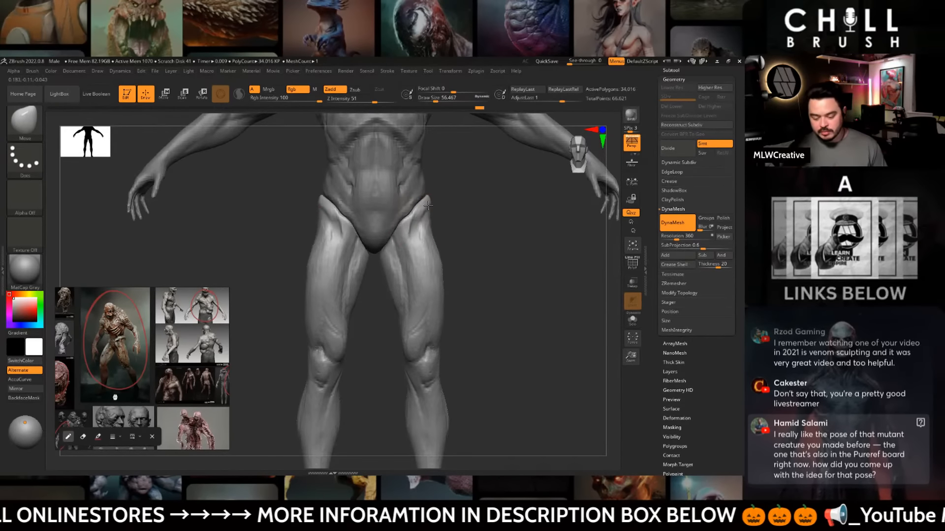
pyautogui.moveTo(464, 238); pyautogui.dragTo(428, 211)
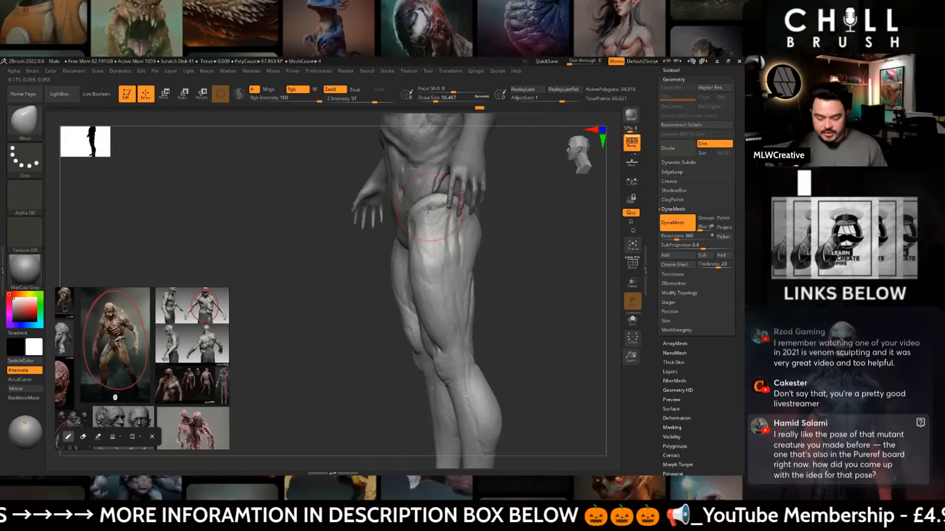
# - Adjust the outer thigh contours with the Move brush at a draw size of about 37
pyautogui.moveTo(442, 272); pyautogui.dragTo(469, 263, button='right')
pyautogui.press('space')
pyautogui.moveTo(447, 264); pyautogui.dragTo(441, 263)
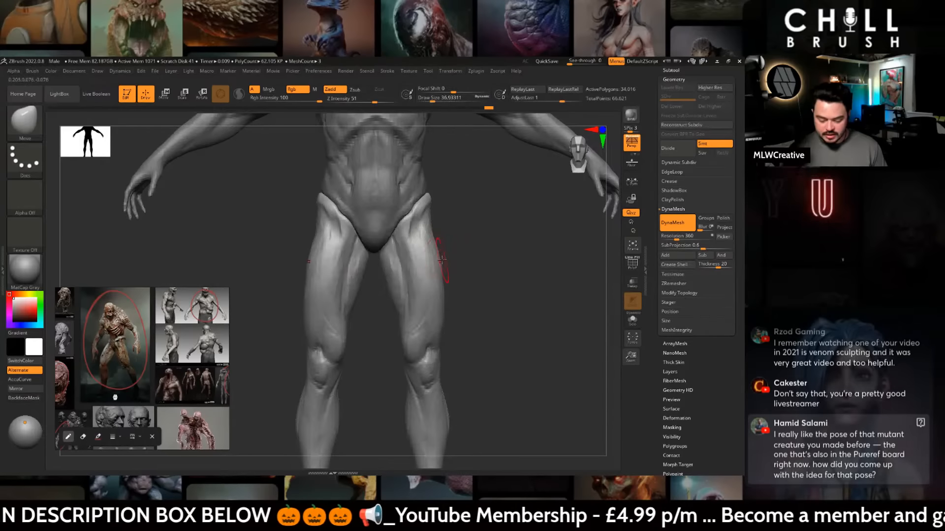
# - Reshape the waist of the torso subtool from front and back with the Move brush at a draw size of about 54
pyautogui.keyDown('alt'); pyautogui.moveTo(472, 231); pyautogui.dragTo(463, 323); pyautogui.keyUp('alt')
pyautogui.keyDown('alt'); pyautogui.click(406, 267); pyautogui.keyUp('alt')
pyautogui.press('space')
pyautogui.moveTo(405, 268); pyautogui.dragTo(409, 267)
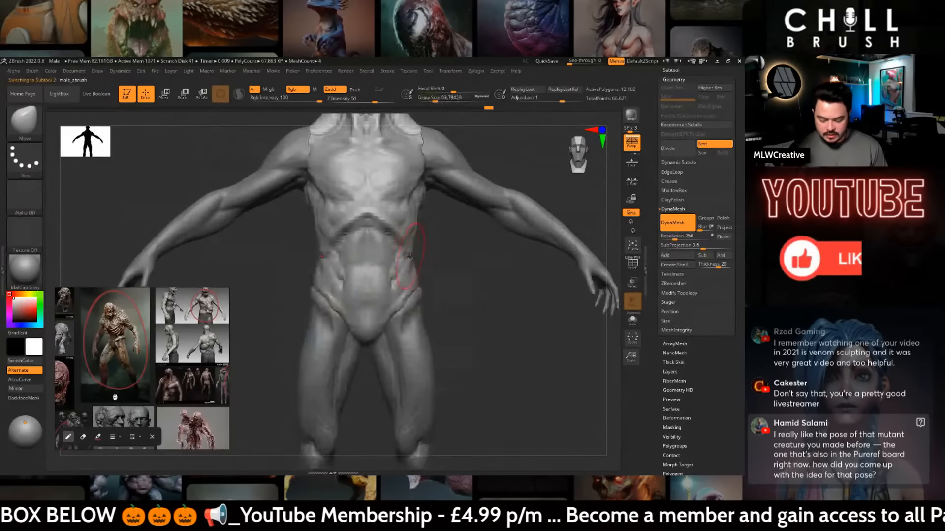
pyautogui.keyDown('shift'); pyautogui.moveTo(481, 266); pyautogui.dragTo(416, 266); pyautogui.keyUp('shift')
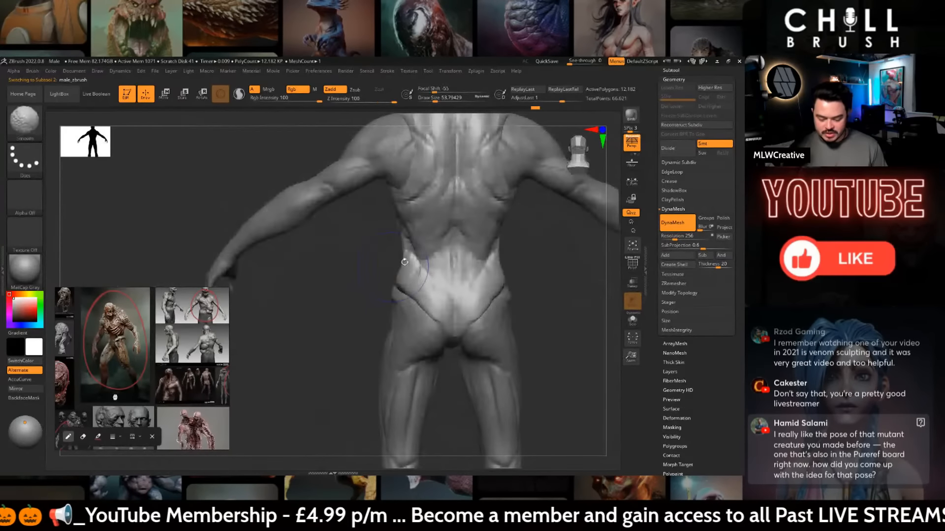
pyautogui.moveTo(532, 261)
pyautogui.keyDown('alt'); pyautogui.mouseDown()
pyautogui.moveTo(510, 326)
pyautogui.moveTo(488, 329)
pyautogui.mouseUp(); pyautogui.keyUp('alt')
# - Reshape the pelvis and taper the groin of the torso with the Move brush at a draw size of about 54
pyautogui.moveTo(359, 352); pyautogui.dragTo(355, 355)
pyautogui.moveTo(446, 359); pyautogui.dragTo(386, 352, button='right')
pyautogui.moveTo(372, 375); pyautogui.dragTo(370, 371)
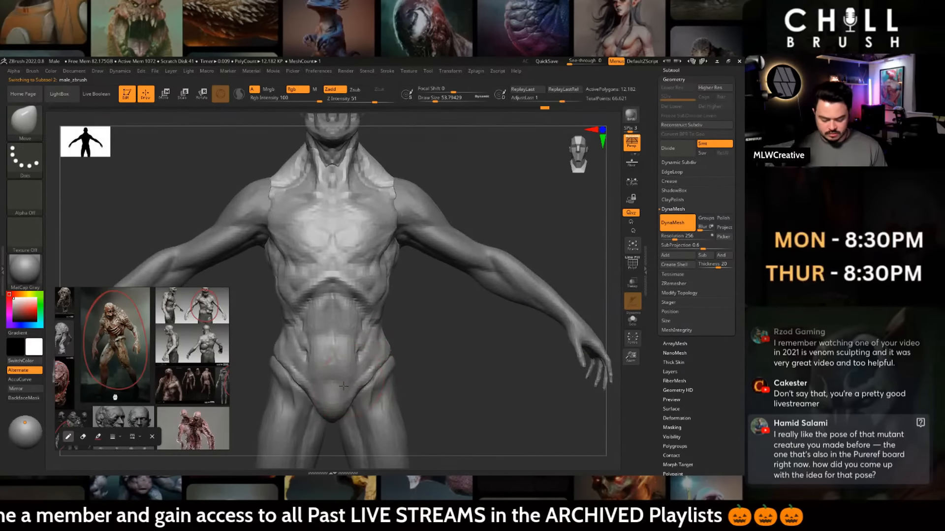
pyautogui.keyDown('alt'); pyautogui.moveTo(409, 335); pyautogui.dragTo(468, 335); pyautogui.keyUp('alt')
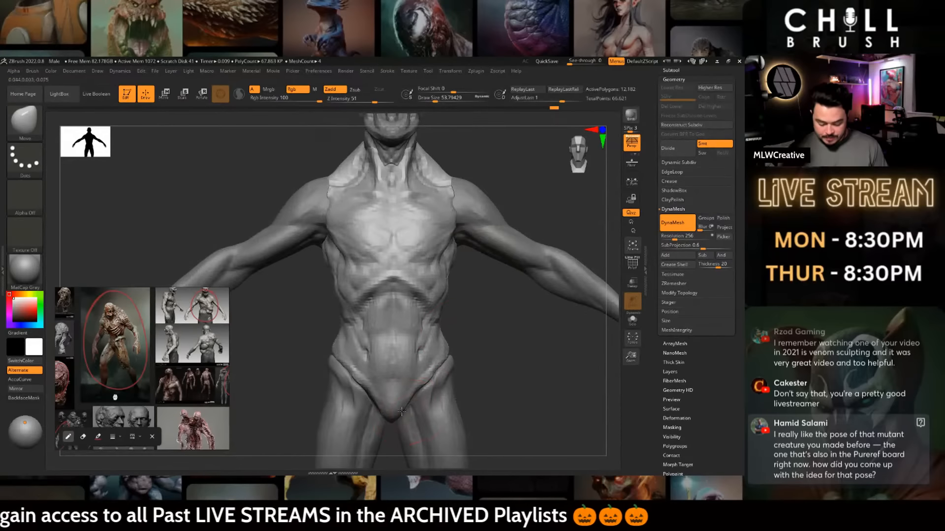
pyautogui.moveTo(403, 404); pyautogui.dragTo(408, 406)
# - Adjust the neck and upper back profile from the side with the Move brush at a draw size of about 83
pyautogui.keyDown('alt'); pyautogui.moveTo(502, 366); pyautogui.dragTo(505, 284); pyautogui.keyUp('alt')
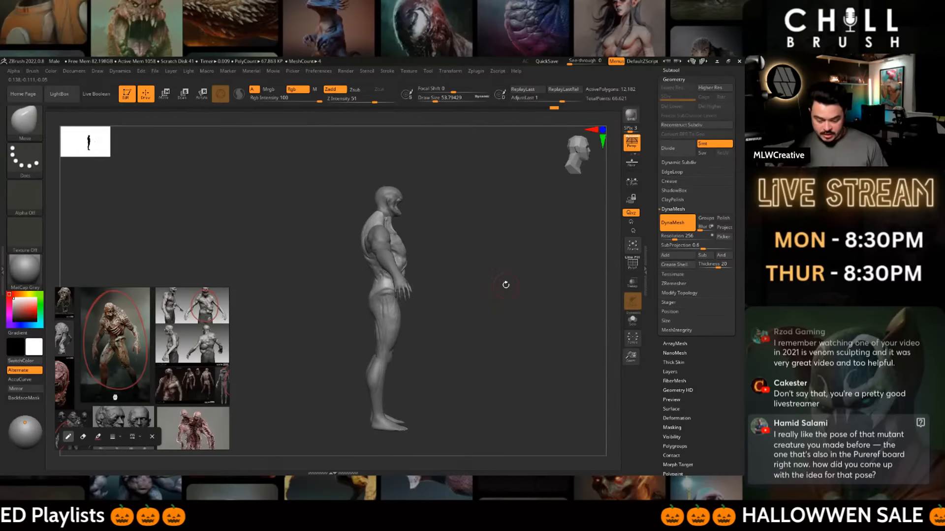
pyautogui.keyDown('alt'); pyautogui.moveTo(460, 231); pyautogui.dragTo(468, 298); pyautogui.keyUp('alt')
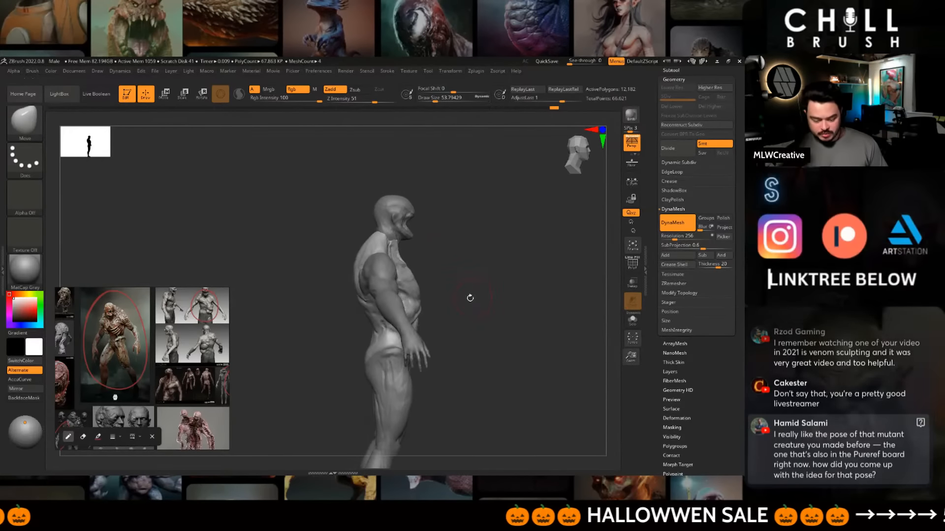
pyautogui.press('s')
pyautogui.press('s')
pyautogui.click(357, 248)
pyautogui.press('Return')
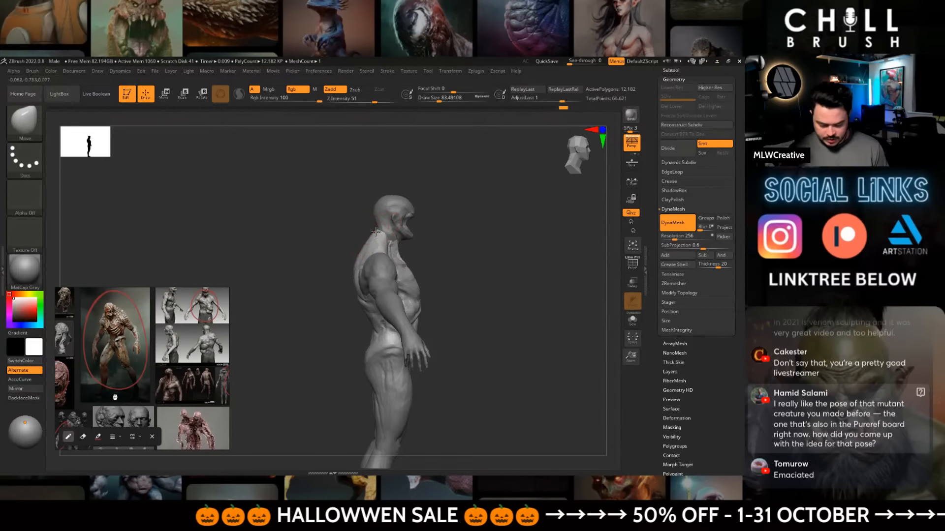
pyautogui.keyDown('shift'); pyautogui.moveTo(479, 272); pyautogui.dragTo(454, 258); pyautogui.keyUp('shift')
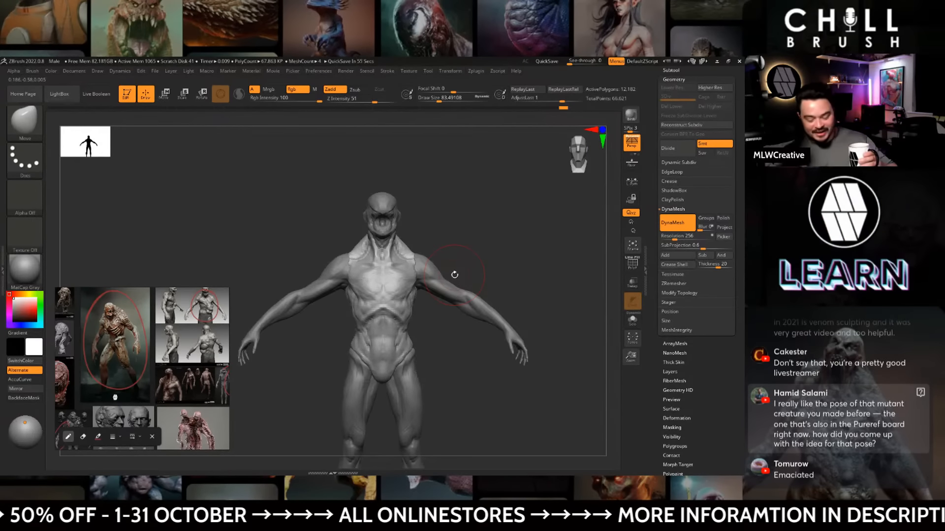
pyautogui.moveTo(454, 274)
pyautogui.mouseDown()
pyautogui.moveTo(496, 261)
pyautogui.moveTo(489, 284)
pyautogui.mouseUp()
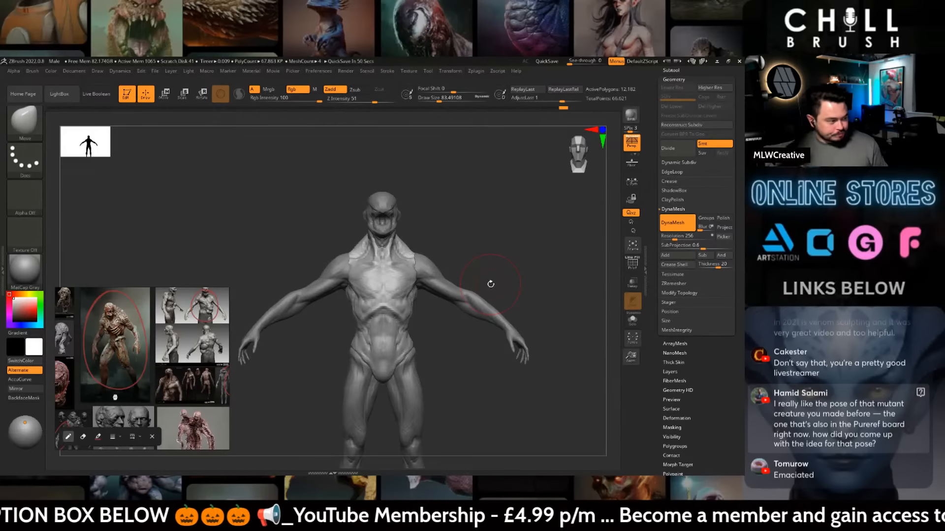
# - Carve the crease between the chest and armpit of the torso with the DamStandard brush at a draw size of about 44
pyautogui.moveTo(483, 268); pyautogui.dragTo(510, 248)
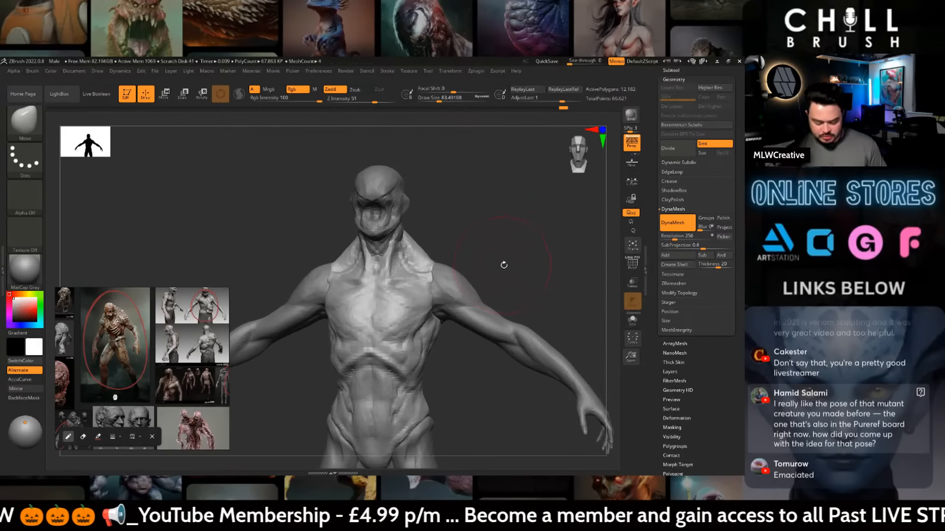
pyautogui.press('b')
pyautogui.press('d')
pyautogui.press('s')
pyautogui.moveTo(492, 295); pyautogui.dragTo(467, 272)
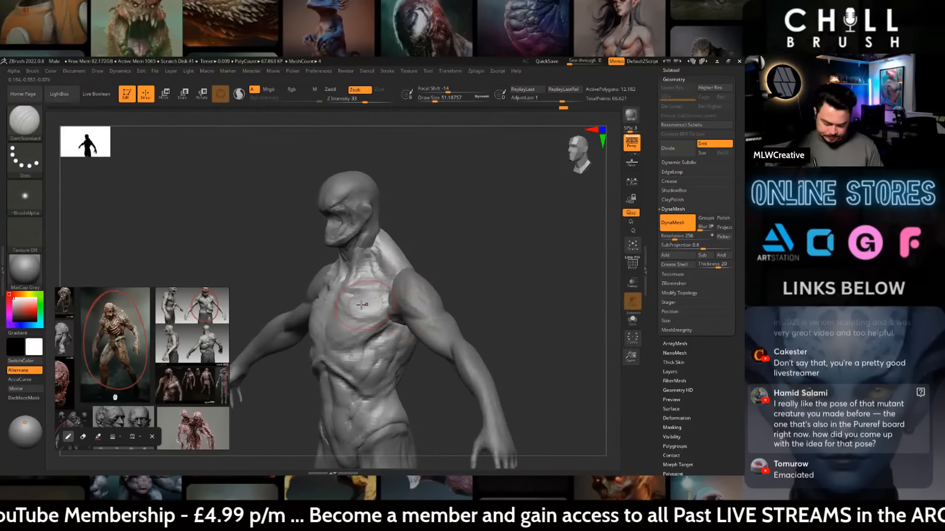
pyautogui.press('space')
pyautogui.moveTo(396, 329); pyautogui.dragTo(396, 319)
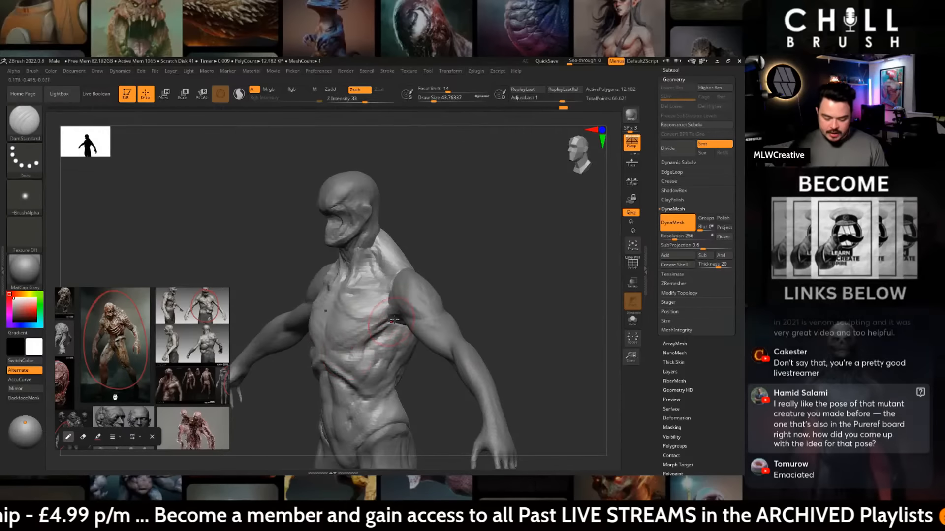
pyautogui.moveTo(484, 275)
pyautogui.mouseDown()
pyautogui.moveTo(461, 275)
pyautogui.moveTo(477, 266)
pyautogui.moveTo(470, 270)
pyautogui.moveTo(502, 274)
pyautogui.moveTo(510, 292)
pyautogui.moveTo(538, 256)
pyautogui.mouseUp()
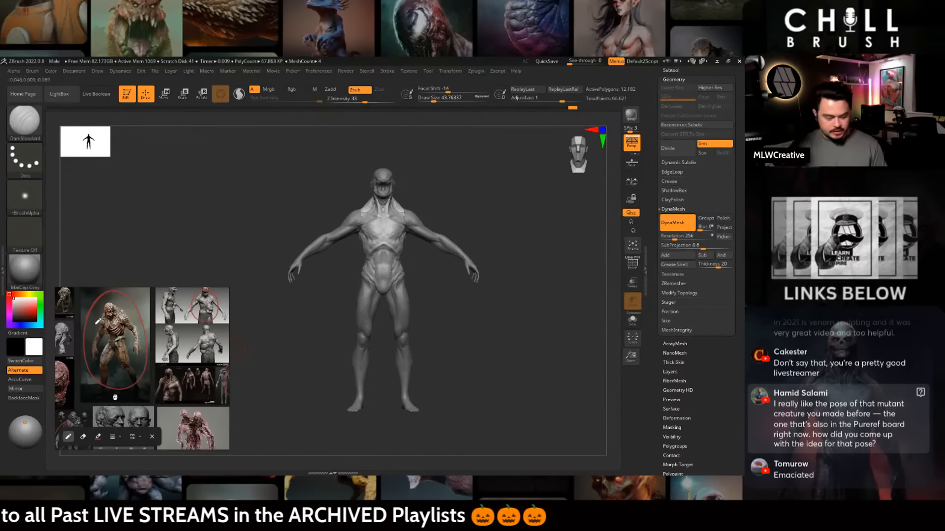
# - Select the legs subtool and reshape the shin from the side with the Move brush at a draw size of about 44
pyautogui.moveTo(496, 206)
pyautogui.mouseDown()
pyautogui.moveTo(544, 244)
pyautogui.moveTo(497, 281)
pyautogui.moveTo(458, 332)
pyautogui.moveTo(489, 327)
pyautogui.moveTo(439, 274)
pyautogui.mouseUp()
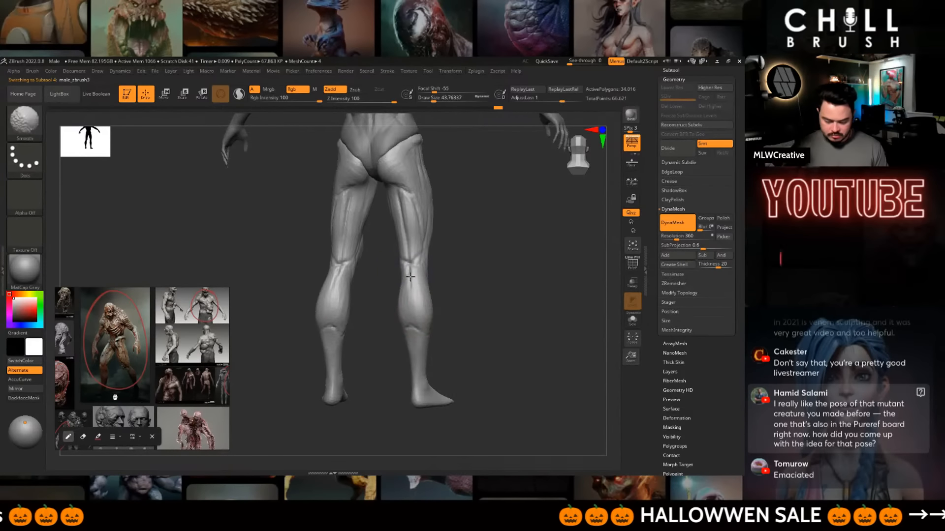
pyautogui.keyDown('shift'); pyautogui.moveTo(432, 238); pyautogui.dragTo(462, 266); pyautogui.keyUp('shift')
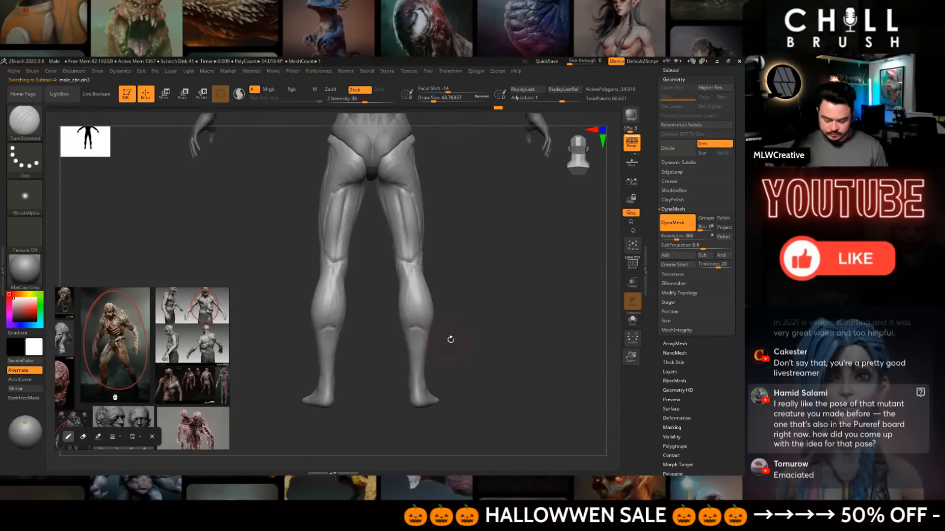
pyautogui.moveTo(433, 376)
pyautogui.mouseDown()
pyautogui.moveTo(449, 368)
pyautogui.moveTo(487, 375)
pyautogui.moveTo(477, 302)
pyautogui.moveTo(480, 331)
pyautogui.mouseUp()
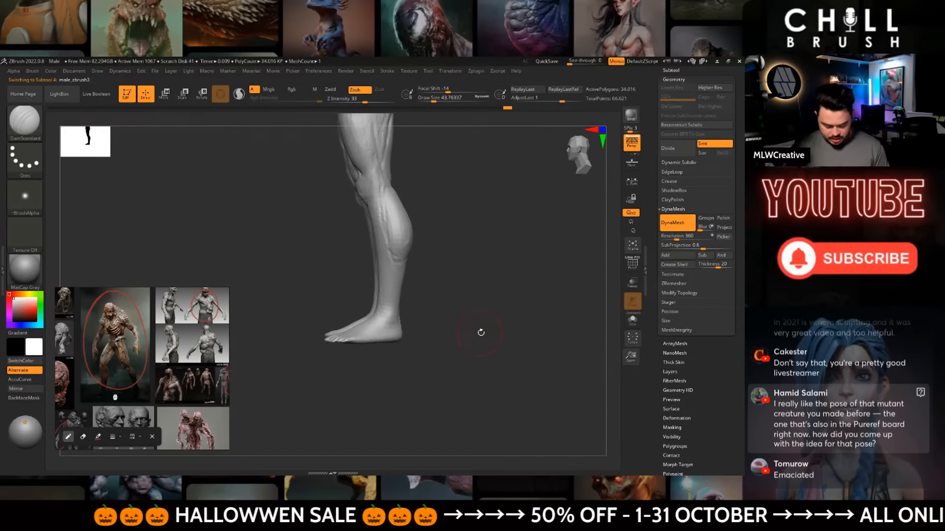
pyautogui.press('b')
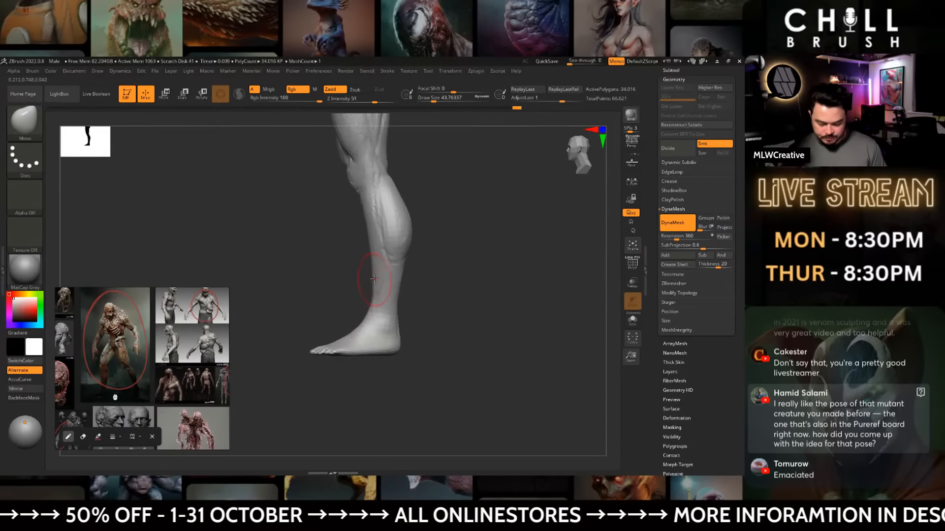
pyautogui.press('space')
pyautogui.moveTo(375, 279); pyautogui.dragTo(380, 279)
pyautogui.moveTo(364, 237); pyautogui.dragTo(361, 231)
# - Adjust the back of the thigh from the side with the Move brush at a draw size of about 83
pyautogui.press('space')
pyautogui.keyDown('alt'); pyautogui.moveTo(466, 261); pyautogui.dragTo(492, 343); pyautogui.keyUp('alt')
pyautogui.moveTo(418, 195); pyautogui.dragTo(414, 195)
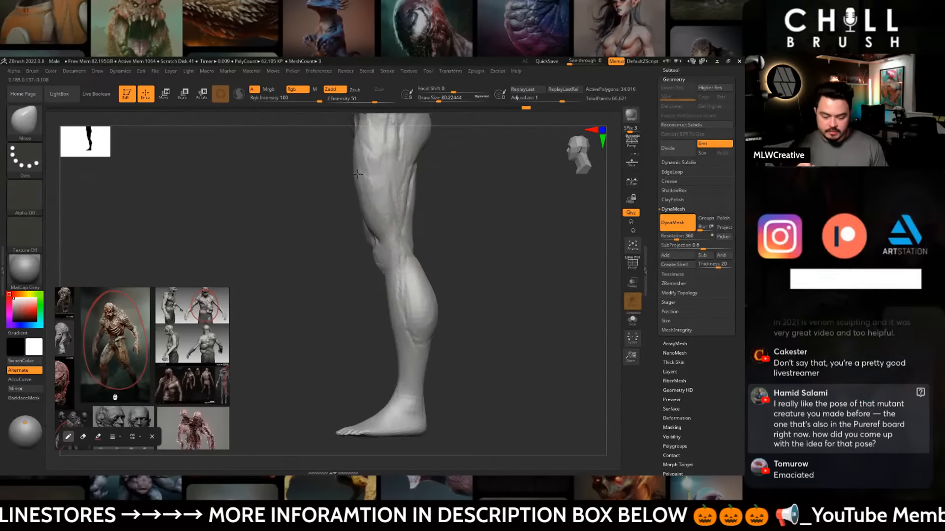
# - Turn perspective display back on and set the draw size to about 49 in front view
pyautogui.moveTo(469, 244)
pyautogui.mouseDown()
pyautogui.moveTo(457, 348)
pyautogui.moveTo(523, 330)
pyautogui.mouseUp()
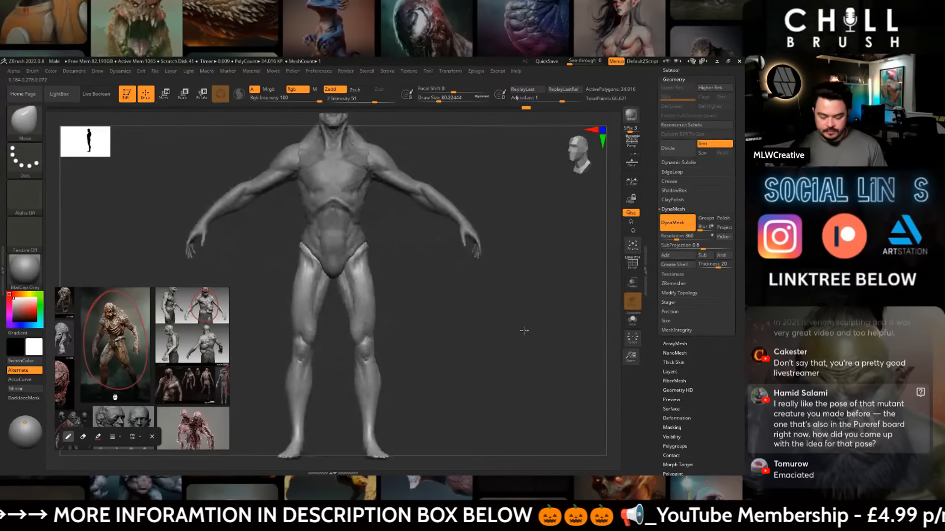
pyautogui.click(632, 142)
pyautogui.press('space')
pyautogui.moveTo(507, 223)
pyautogui.keyDown('alt'); pyautogui.mouseDown()
pyautogui.moveTo(543, 260)
pyautogui.moveTo(513, 269)
pyautogui.mouseUp(); pyautogui.keyUp('alt')
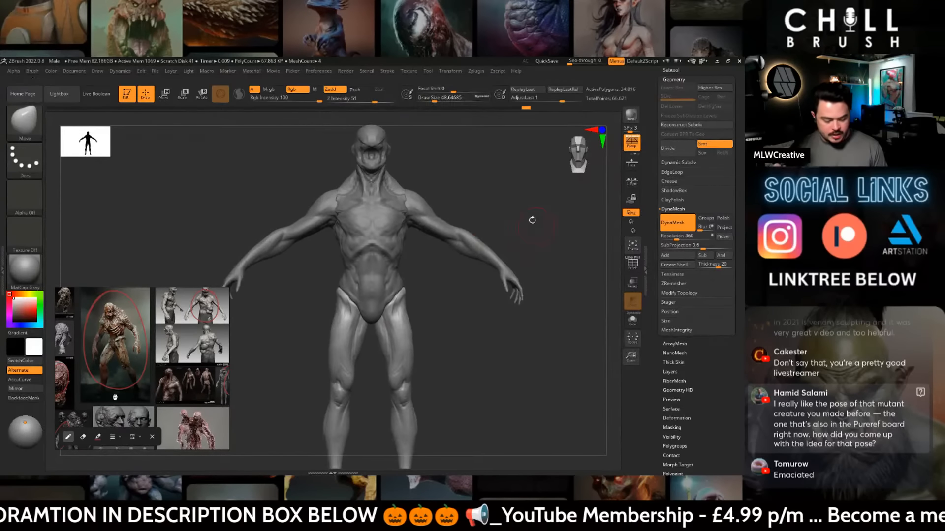
# - Place the scaling gizmo on the shoulder of the arms subtool and turn on local symmetry
pyautogui.keyDown('alt'); pyautogui.click(415, 206); pyautogui.keyUp('alt')
pyautogui.press('e')
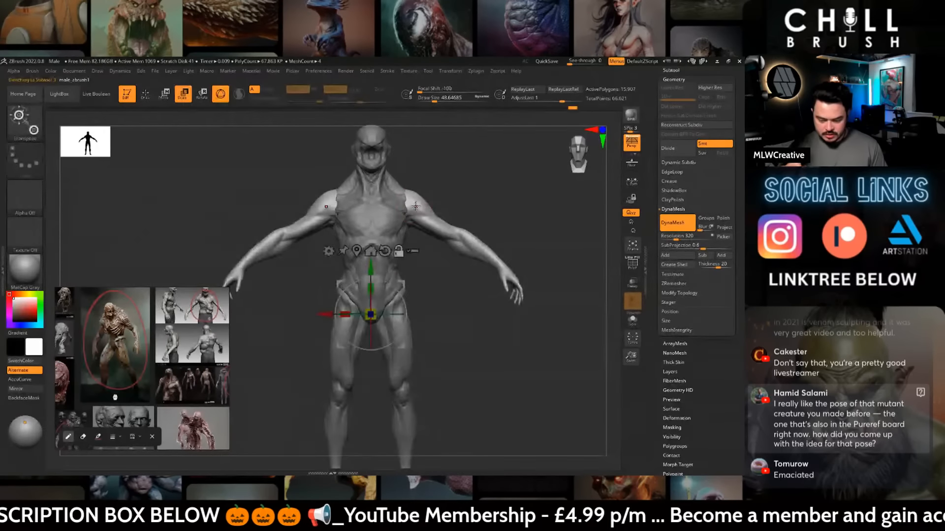
pyautogui.click(415, 207)
pyautogui.moveTo(437, 215); pyautogui.dragTo(436, 215)
pyautogui.hotkey('ctrl', 'z')
pyautogui.click(632, 180)
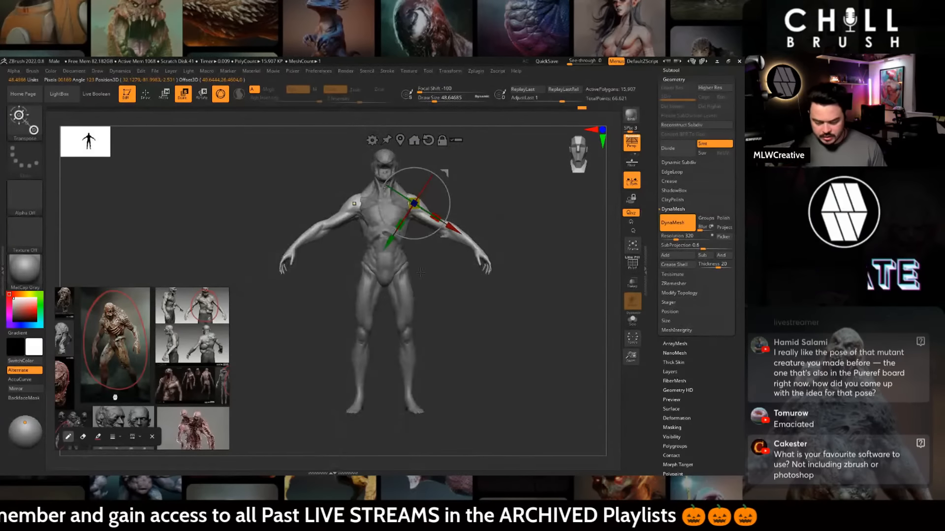
# - Lengthen the legs subtool by scaling it along the Y axis, then return to draw mode
pyautogui.keyDown('alt'); pyautogui.click(411, 287); pyautogui.keyUp('alt')
pyautogui.moveTo(417, 250)
pyautogui.keyDown('alt'); pyautogui.mouseDown()
pyautogui.moveTo(440, 245)
pyautogui.moveTo(405, 247)
pyautogui.mouseUp(); pyautogui.keyUp('alt')
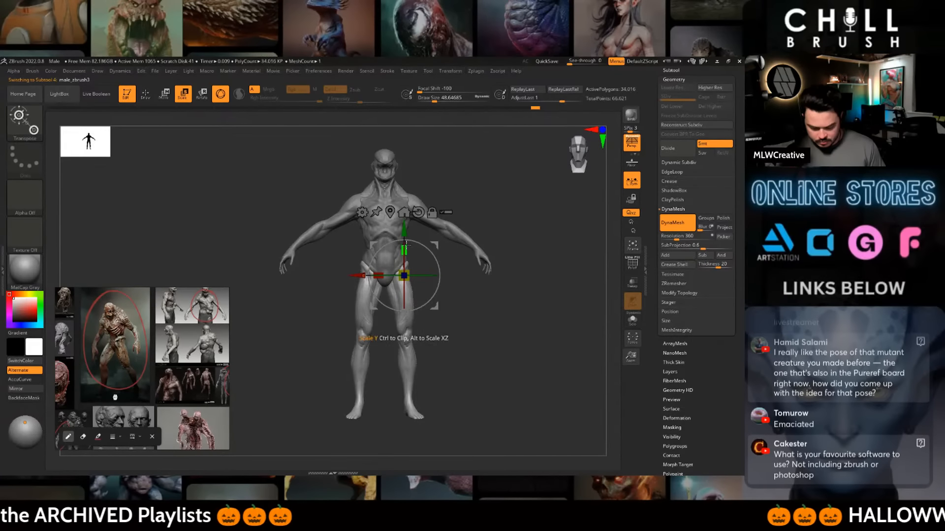
pyautogui.press('q')
pyautogui.moveTo(512, 227); pyautogui.dragTo(437, 215)
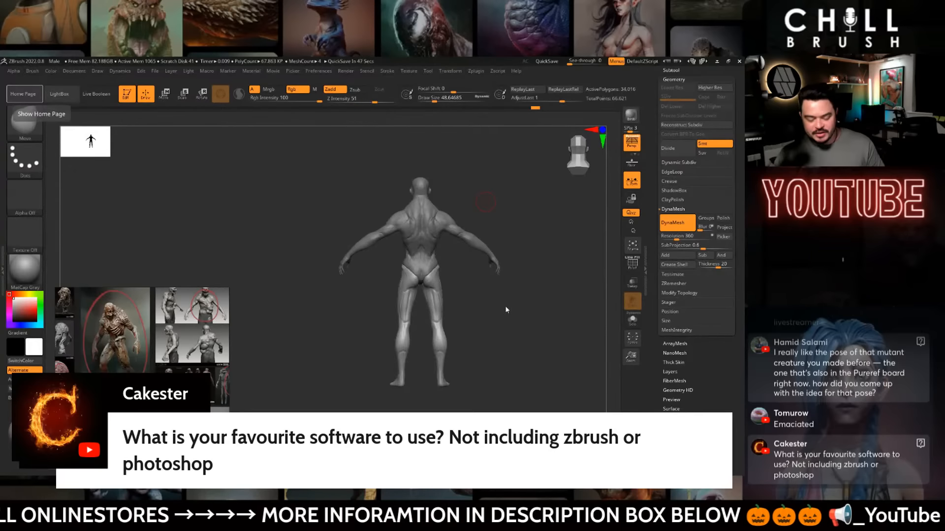
pyautogui.moveTo(506, 310); pyautogui.dragTo(537, 286)
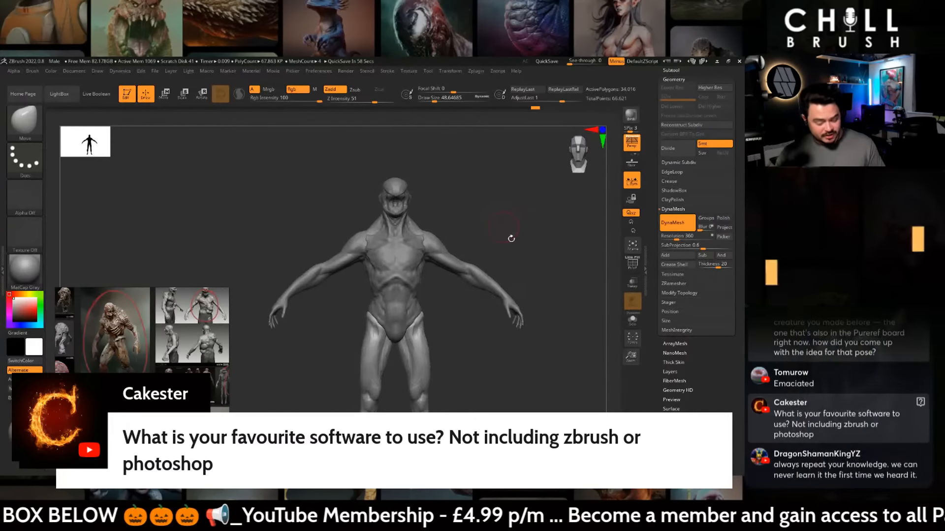
# - Reshape the shoulders and upper arms of the arms subtool from several angles with the Move brush at draw sizes of about 49 and 44
pyautogui.moveTo(511, 239); pyautogui.dragTo(450, 289)
pyautogui.press('b')
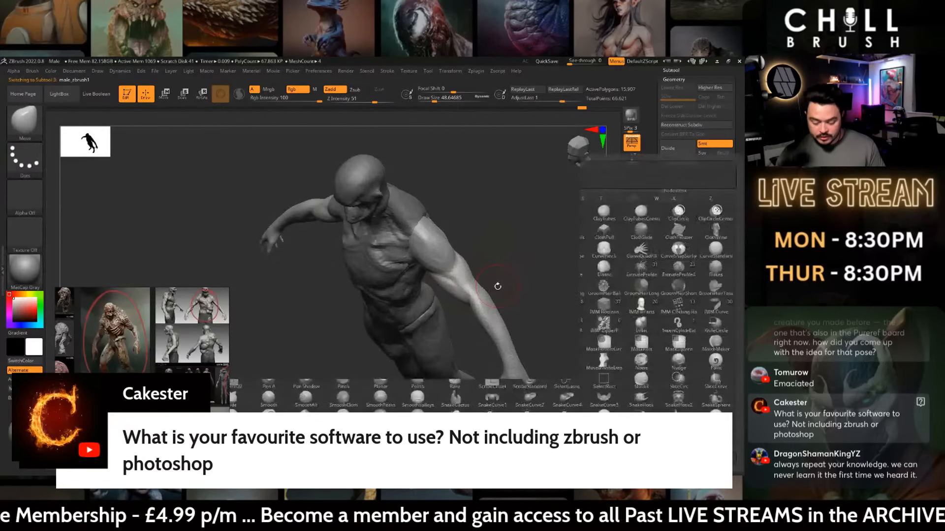
pyautogui.press('m')
pyautogui.press('v')
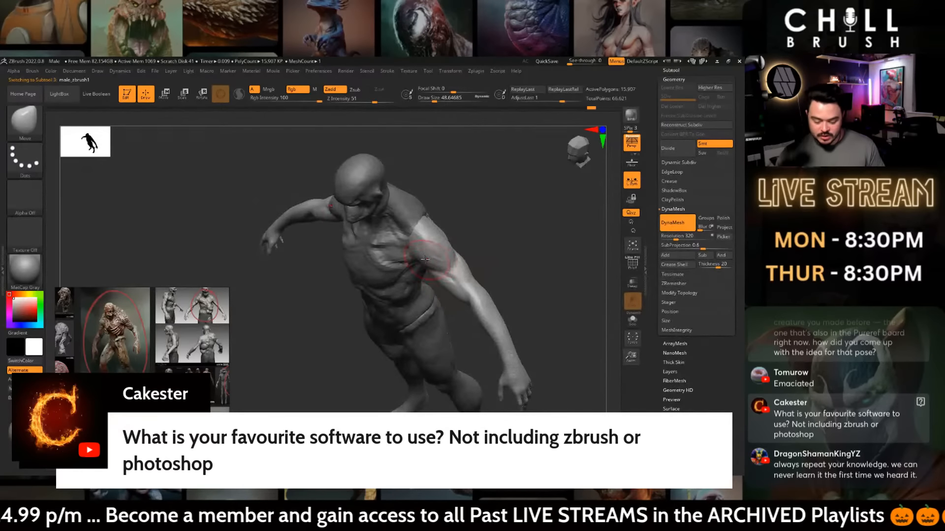
pyautogui.moveTo(418, 257); pyautogui.dragTo(476, 277, button='right')
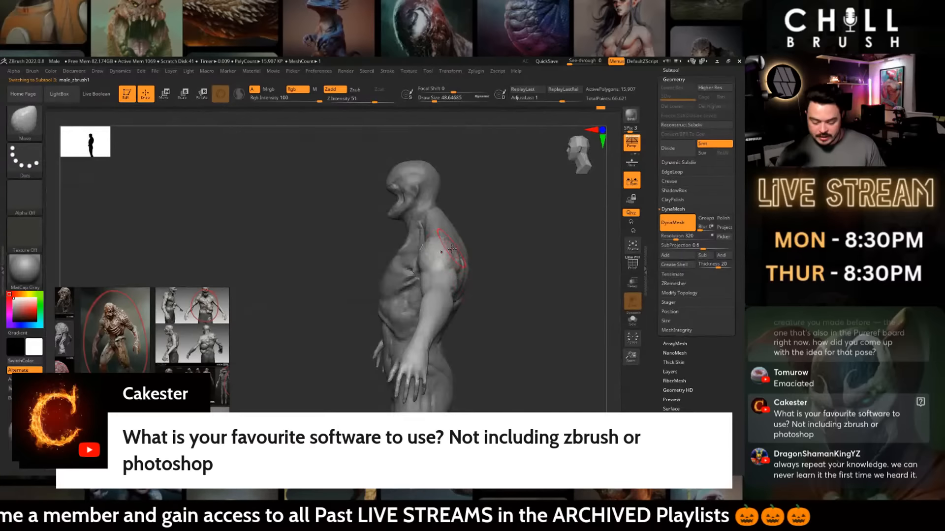
pyautogui.keyDown('shift'); pyautogui.moveTo(431, 238); pyautogui.dragTo(500, 226, button='right'); pyautogui.keyUp('shift')
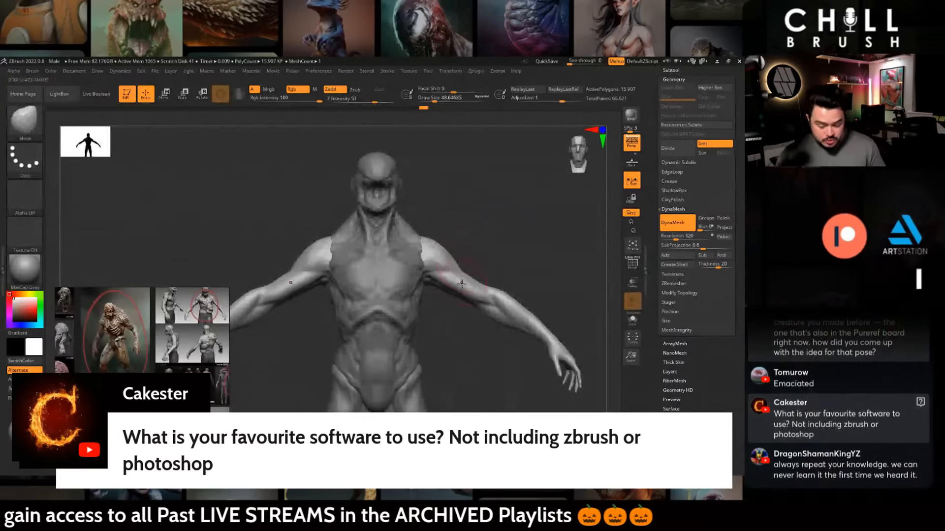
pyautogui.moveTo(435, 286); pyautogui.dragTo(445, 283, button='right')
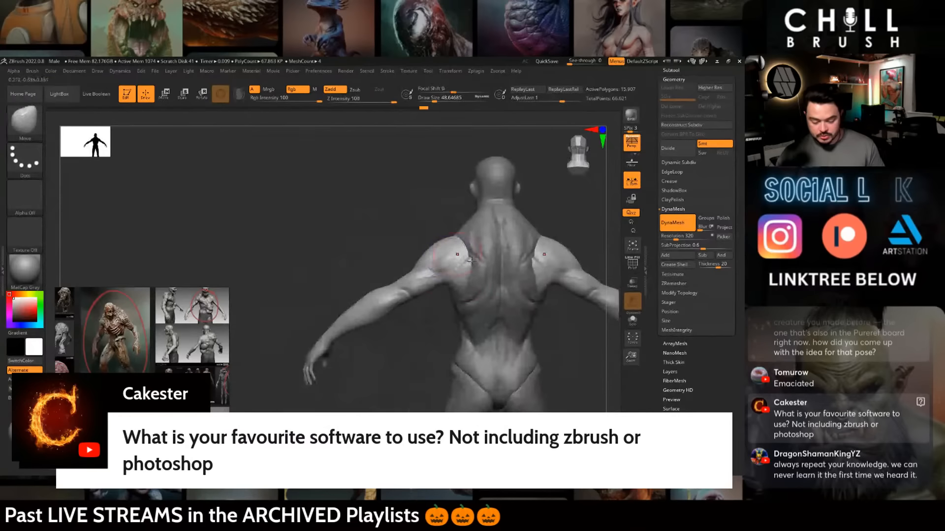
pyautogui.moveTo(437, 346)
pyautogui.mouseDown(button='right')
pyautogui.moveTo(510, 254)
pyautogui.moveTo(475, 277)
pyautogui.mouseUp(button='right')
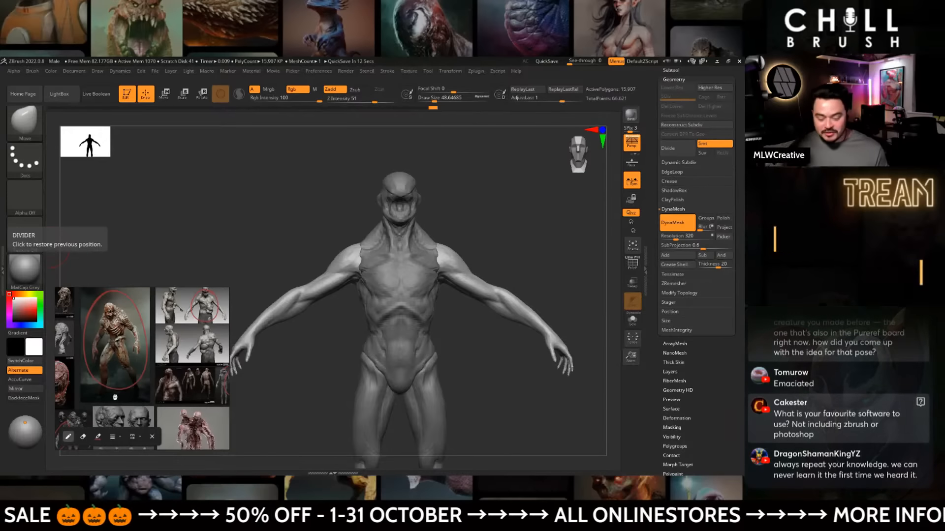
pyautogui.moveTo(500, 223)
pyautogui.mouseDown()
pyautogui.moveTo(517, 252)
pyautogui.moveTo(479, 204)
pyautogui.moveTo(439, 209)
pyautogui.moveTo(462, 192)
pyautogui.mouseUp()
pyautogui.press('space')
pyautogui.press('space')
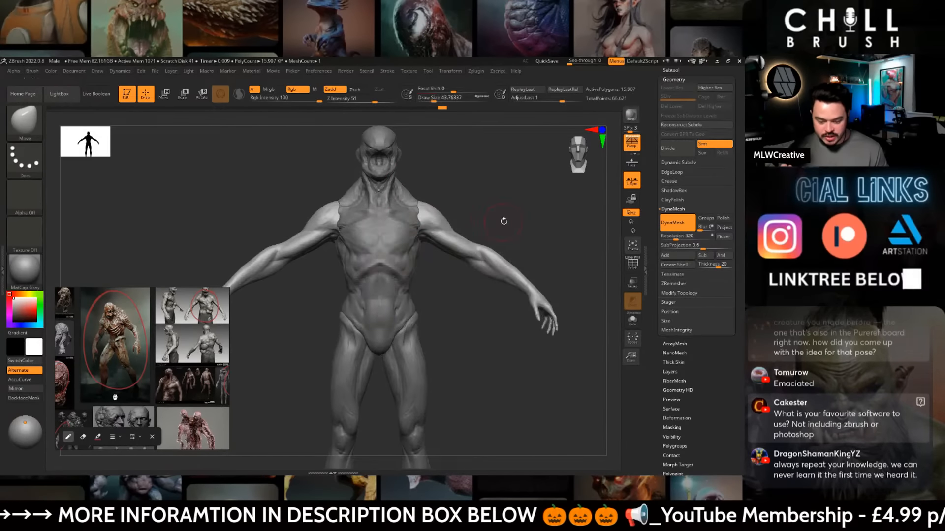
# - Examine the creature's full-body proportions, the shoulder joins and the head from the front, side and close up
pyautogui.moveTo(502, 219)
pyautogui.mouseDown()
pyautogui.moveTo(490, 220)
pyautogui.moveTo(555, 211)
pyautogui.moveTo(544, 208)
pyautogui.moveTo(510, 251)
pyautogui.moveTo(529, 322)
pyautogui.moveTo(498, 327)
pyautogui.mouseUp()
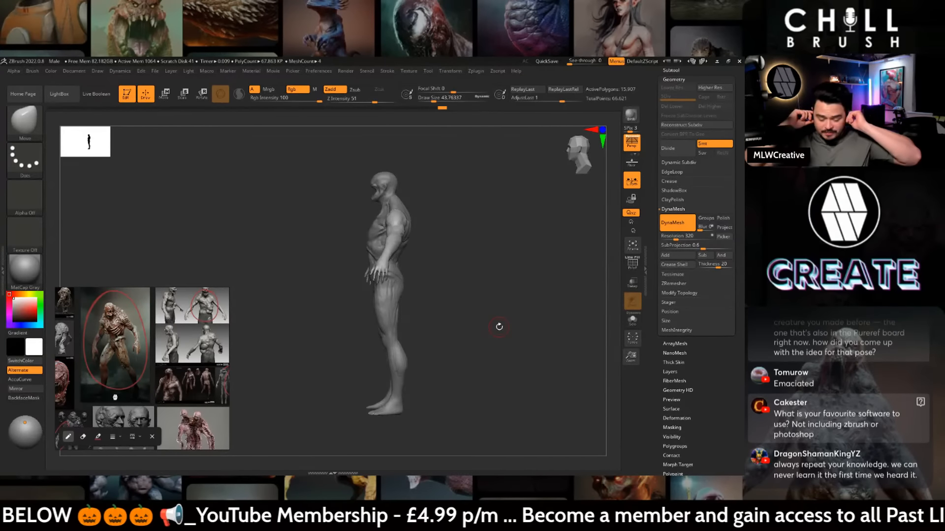
pyautogui.moveTo(493, 262)
pyautogui.keyDown('shift'); pyautogui.mouseDown()
pyautogui.moveTo(543, 262)
pyautogui.moveTo(522, 289)
pyautogui.mouseUp(); pyautogui.keyUp('shift')
pyautogui.keyDown('alt'); pyautogui.moveTo(533, 307); pyautogui.dragTo(554, 374); pyautogui.keyUp('alt')
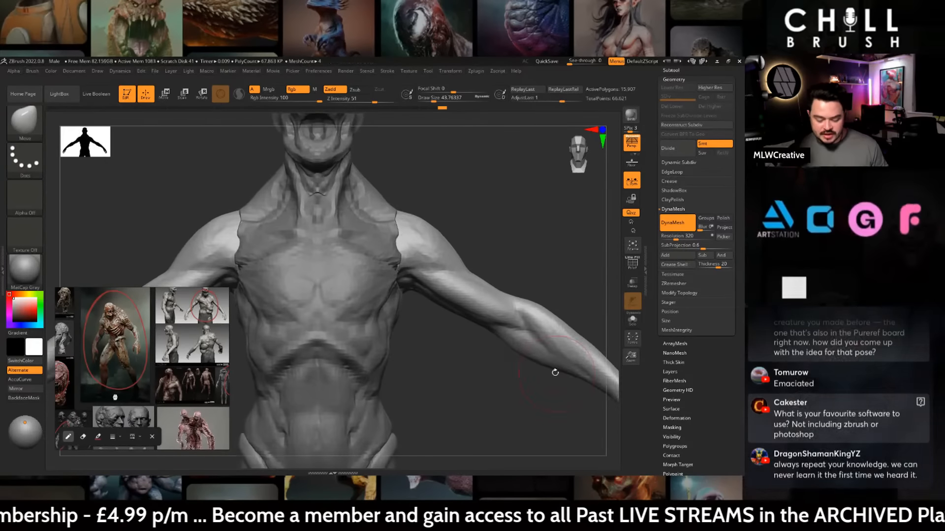
pyautogui.moveTo(542, 226)
pyautogui.mouseDown()
pyautogui.moveTo(504, 253)
pyautogui.moveTo(539, 285)
pyautogui.moveTo(558, 266)
pyautogui.mouseUp()
pyautogui.press('f')
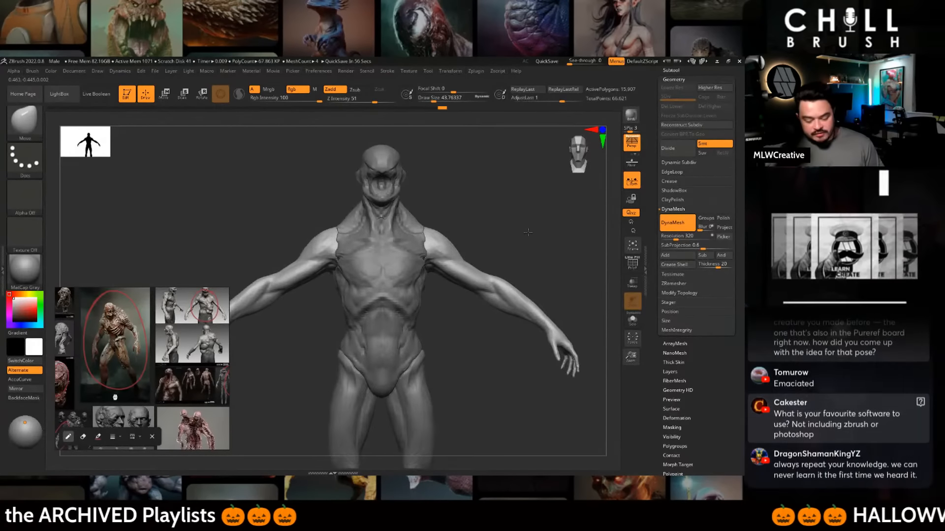
pyautogui.keyDown('alt'); pyautogui.moveTo(558, 268); pyautogui.dragTo(517, 187); pyautogui.keyUp('alt')
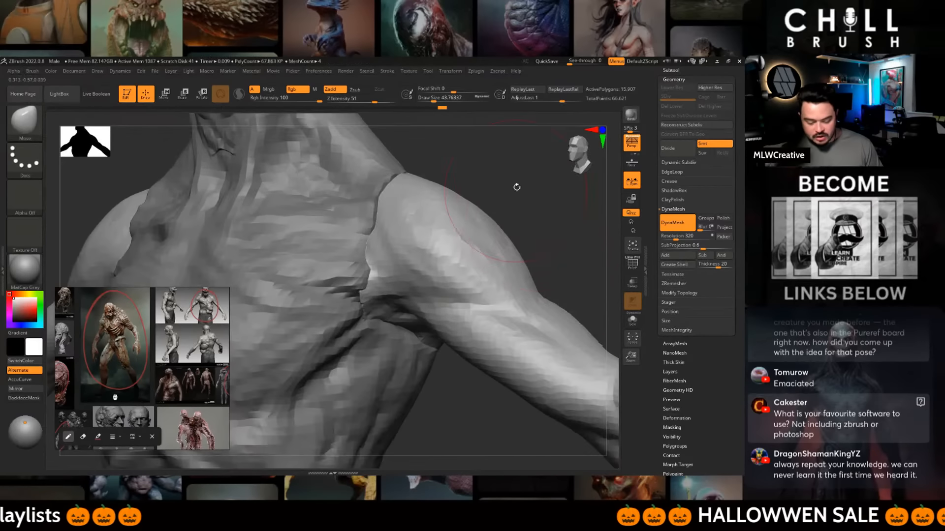
pyautogui.keyDown('alt'); pyautogui.moveTo(468, 152); pyautogui.dragTo(649, 389); pyautogui.keyUp('alt')
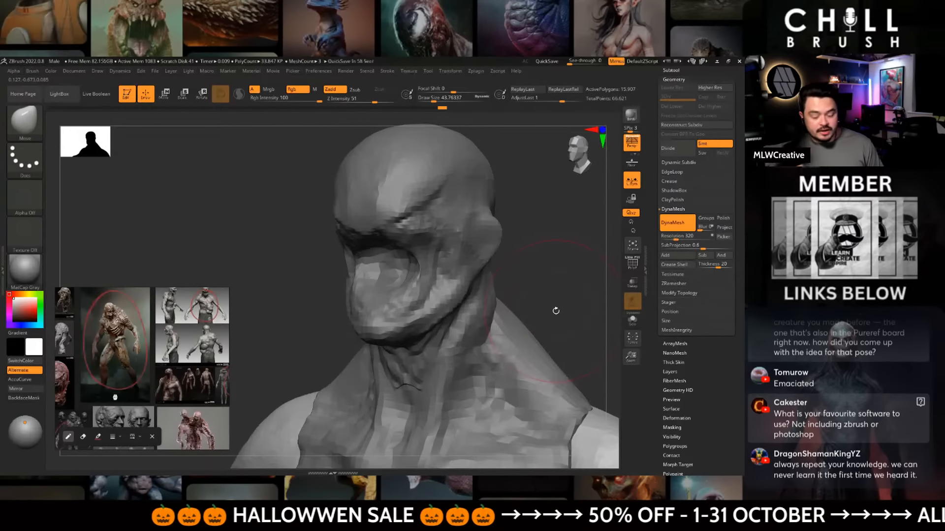
pyautogui.moveTo(541, 274)
pyautogui.mouseDown()
pyautogui.moveTo(541, 305)
pyautogui.moveTo(537, 297)
pyautogui.mouseUp()
pyautogui.press('f')
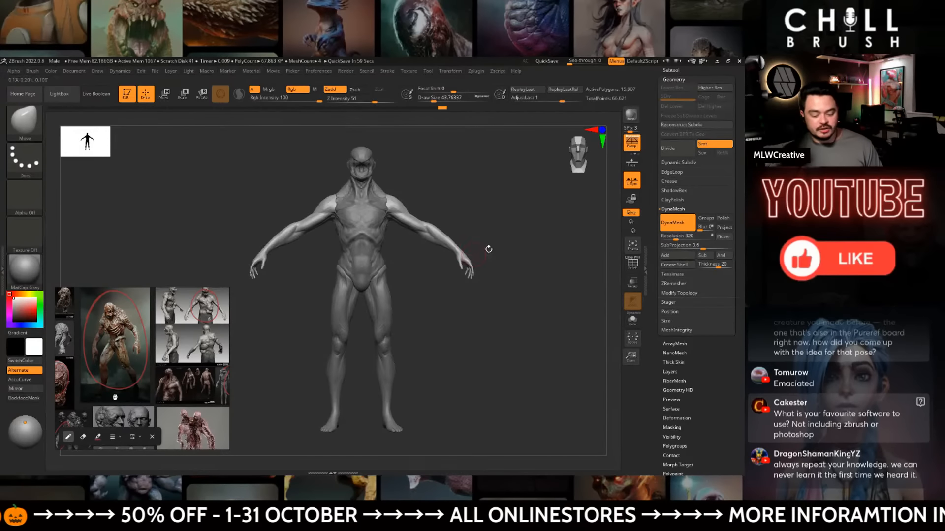
# - Select the torso subtool and adjust the pelvis near the groin with the Move brush at a draw size of about 44
pyautogui.moveTo(489, 226)
pyautogui.mouseDown()
pyautogui.moveTo(491, 235)
pyautogui.moveTo(434, 243)
pyautogui.mouseUp()
pyautogui.keyDown('alt'); pyautogui.click(365, 291); pyautogui.keyUp('alt')
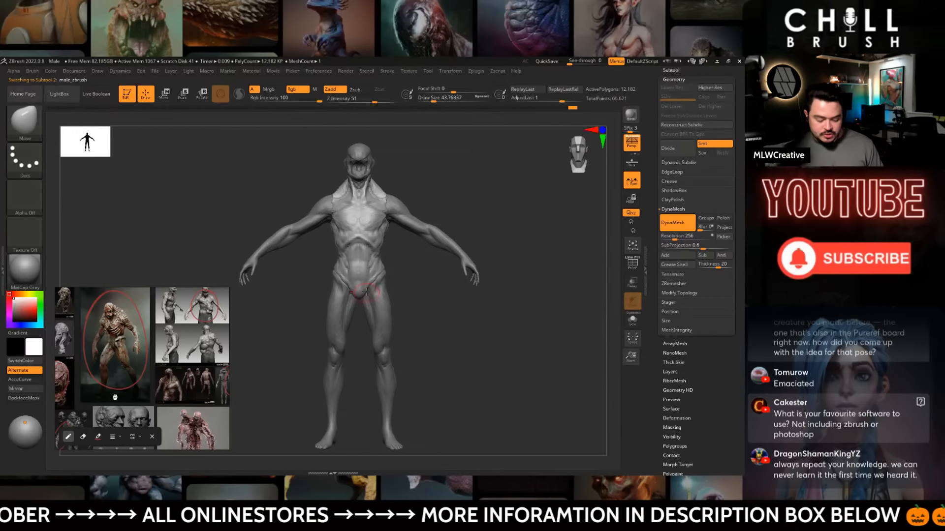
pyautogui.moveTo(369, 284)
pyautogui.mouseDown()
pyautogui.moveTo(421, 316)
pyautogui.moveTo(430, 310)
pyautogui.mouseUp()
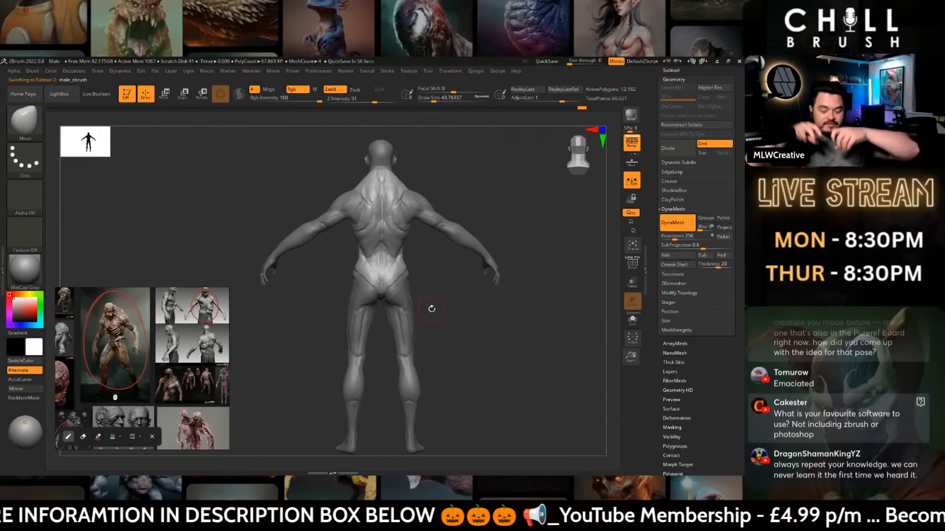
pyautogui.moveTo(431, 309)
pyautogui.mouseDown()
pyautogui.moveTo(529, 224)
pyautogui.moveTo(476, 221)
pyautogui.moveTo(507, 258)
pyautogui.mouseUp()
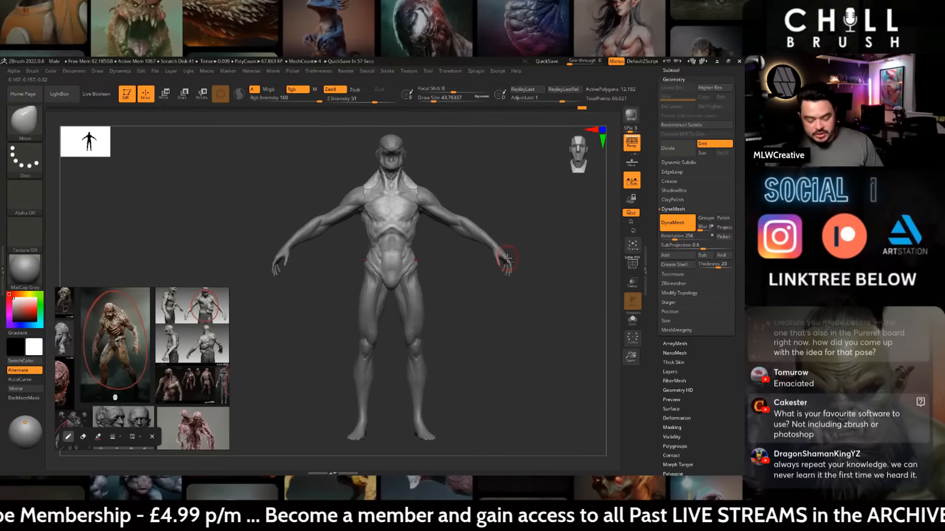
pyautogui.moveTo(507, 257)
pyautogui.mouseDown()
pyautogui.moveTo(504, 383)
pyautogui.moveTo(470, 245)
pyautogui.mouseUp()
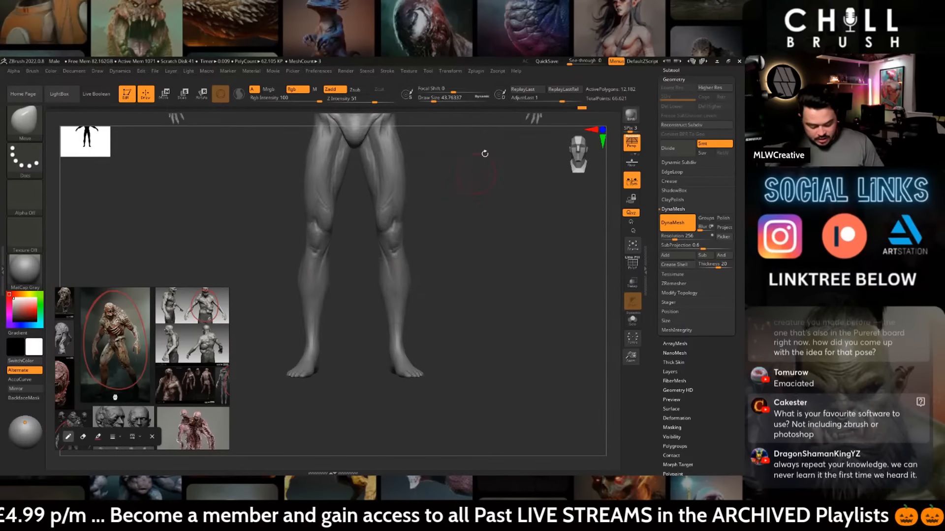
# - Select the legs subtool and carve around the knees with the DamStandard brush at a draw size of about 62
pyautogui.press(']')
pyautogui.press(']')
pyautogui.press(']')
pyautogui.press(']')
pyautogui.press(']')
pyautogui.keyDown('alt'); pyautogui.click(404, 282); pyautogui.keyUp('alt')
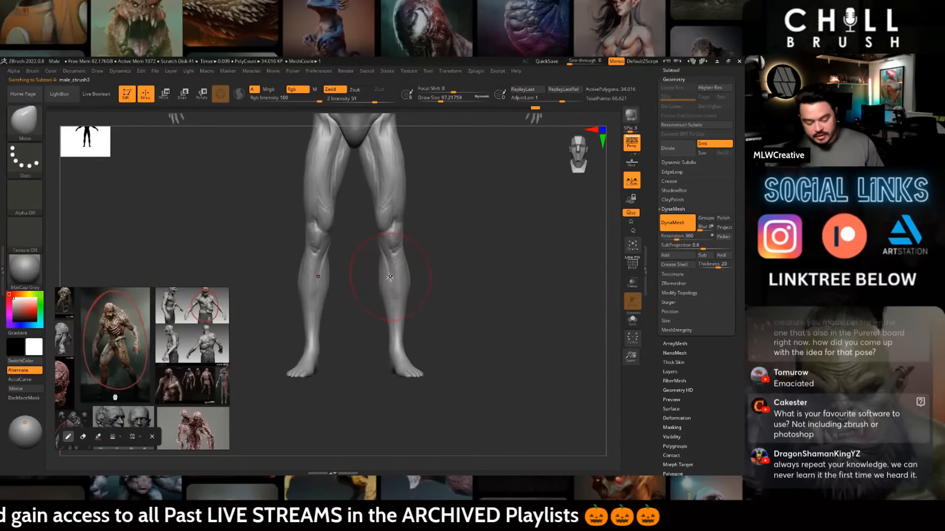
pyautogui.press('[')
pyautogui.press('[')
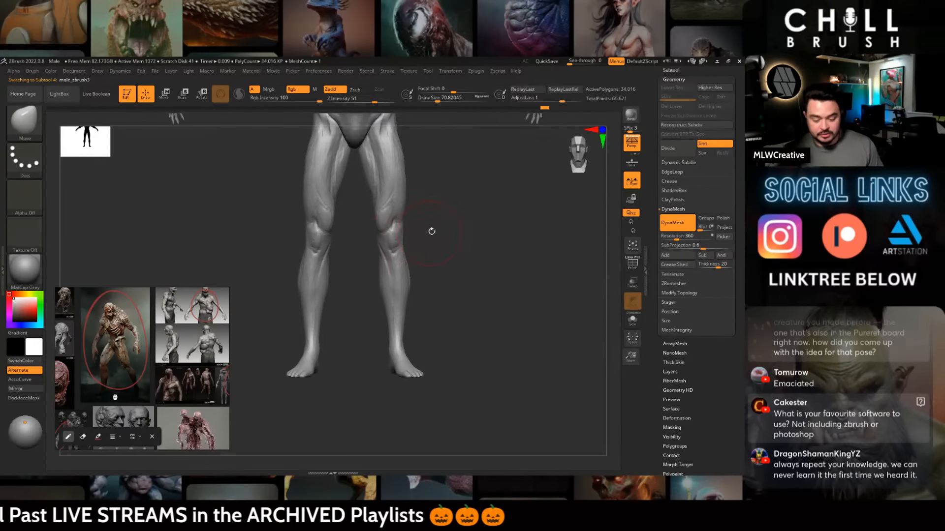
pyautogui.press('b')
pyautogui.press('d')
pyautogui.press('s')
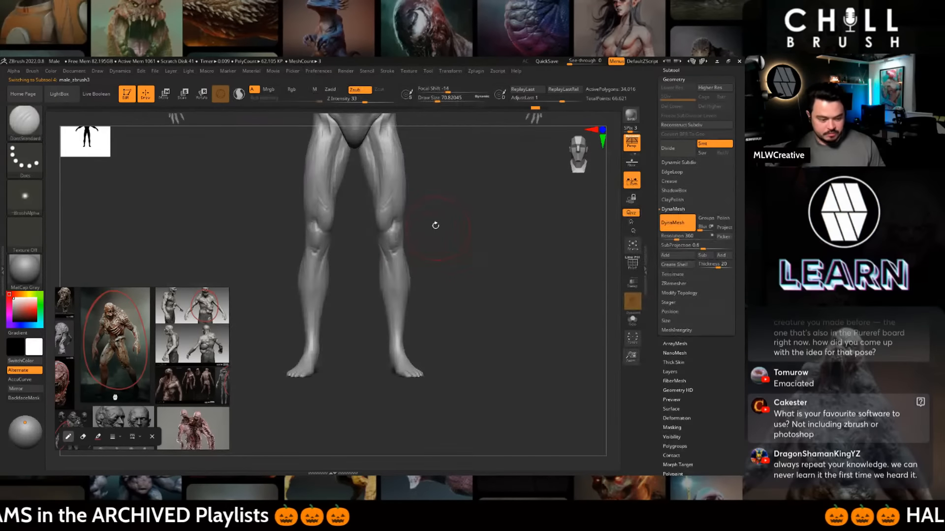
pyautogui.press('[')
pyautogui.moveTo(393, 224); pyautogui.dragTo(388, 230)
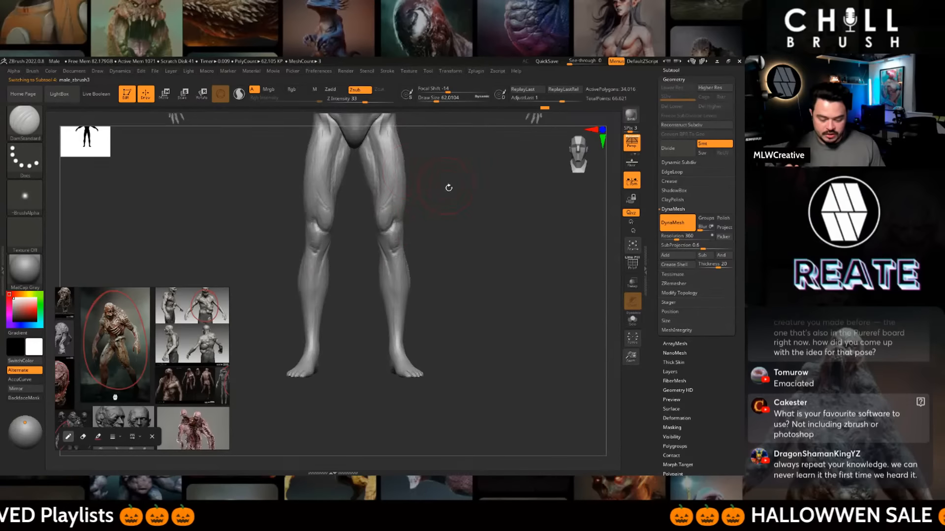
# - Define the groin crease and the upper thighs of the legs subtool from front and back with the DamStandard brush
pyautogui.keyDown('alt'); pyautogui.moveTo(449, 187); pyautogui.dragTo(464, 278); pyautogui.keyUp('alt')
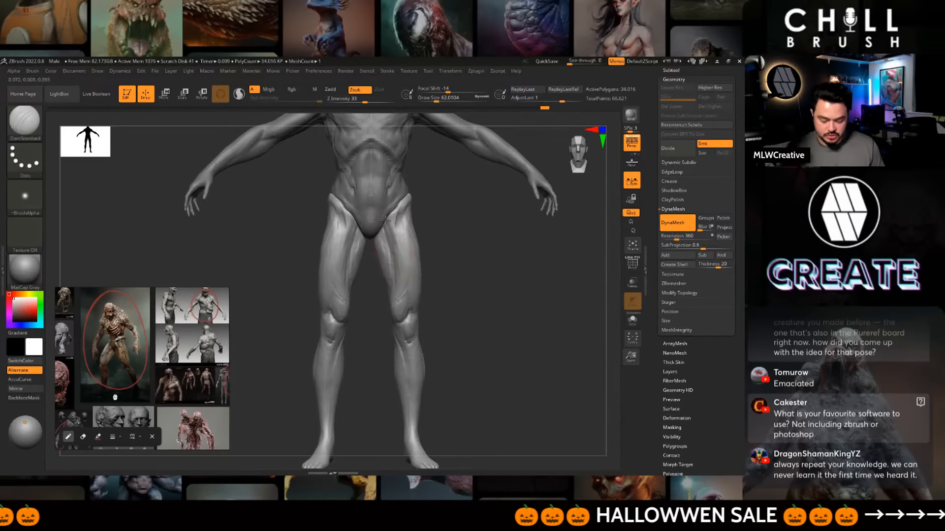
pyautogui.moveTo(386, 220); pyautogui.dragTo(378, 232)
pyautogui.moveTo(457, 287)
pyautogui.mouseDown()
pyautogui.moveTo(470, 285)
pyautogui.moveTo(458, 275)
pyautogui.mouseUp()
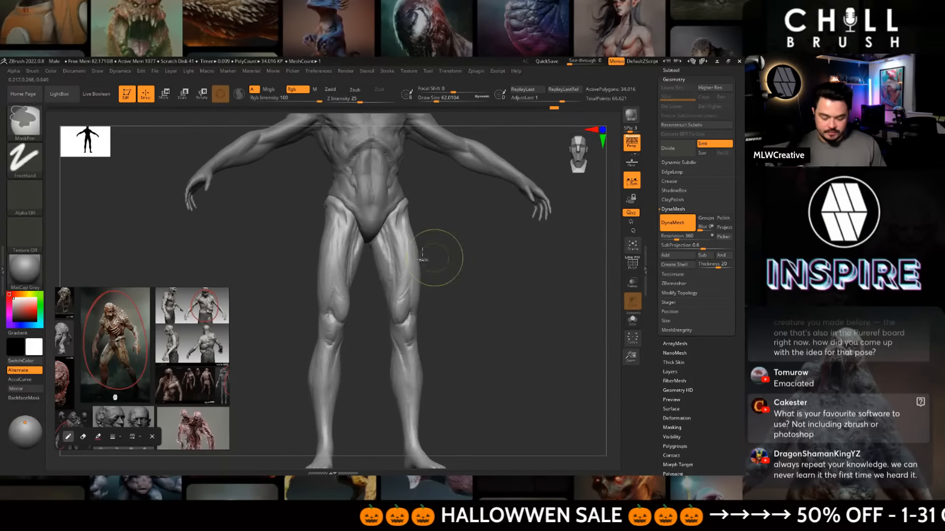
pyautogui.moveTo(375, 233); pyautogui.dragTo(380, 237)
pyautogui.moveTo(447, 285); pyautogui.dragTo(478, 312)
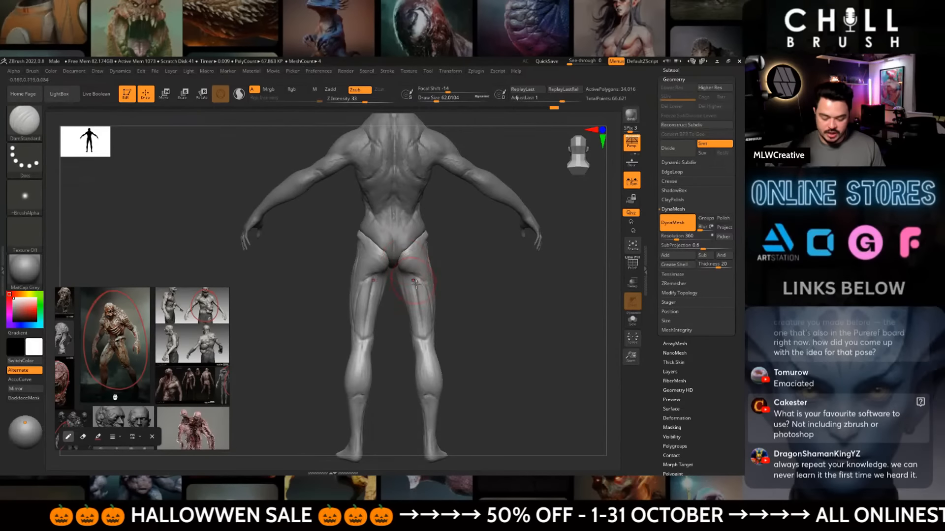
pyautogui.moveTo(433, 333); pyautogui.dragTo(392, 276, button='right')
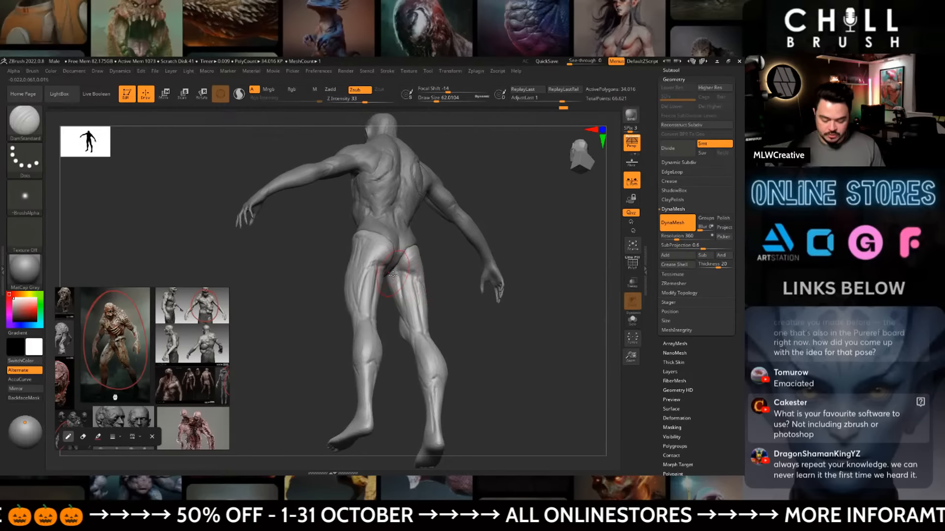
pyautogui.keyDown('shift'); pyautogui.moveTo(458, 283); pyautogui.dragTo(458, 331); pyautogui.keyUp('shift')
pyautogui.keyDown('alt'); pyautogui.moveTo(443, 243); pyautogui.dragTo(435, 314); pyautogui.keyUp('alt')
# - Check the full figure, select the head subtool and remesh it with DynaMesh at a resolution of 600
pyautogui.keyDown('alt'); pyautogui.click(417, 233); pyautogui.keyUp('alt')
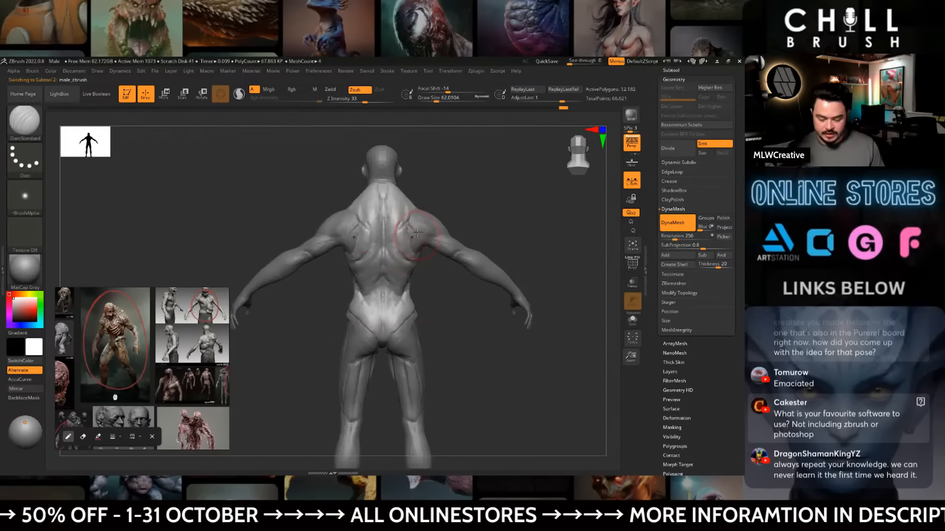
pyautogui.moveTo(451, 223); pyautogui.dragTo(466, 207, button='right')
pyautogui.keyDown('alt'); pyautogui.click(381, 169); pyautogui.keyUp('alt')
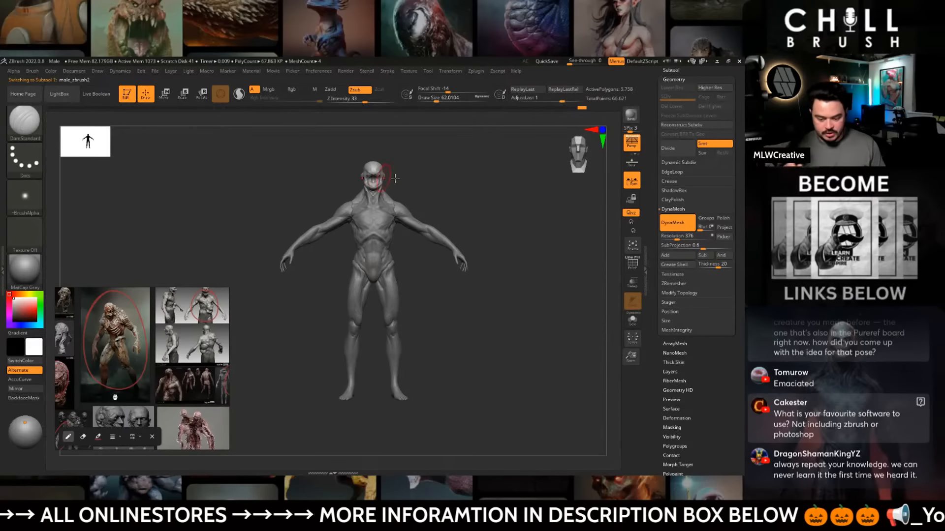
pyautogui.moveTo(466, 170)
pyautogui.keyDown('alt'); pyautogui.mouseDown(button='right')
pyautogui.moveTo(465, 295)
pyautogui.moveTo(480, 167)
pyautogui.mouseUp(button='right'); pyautogui.keyUp('alt')
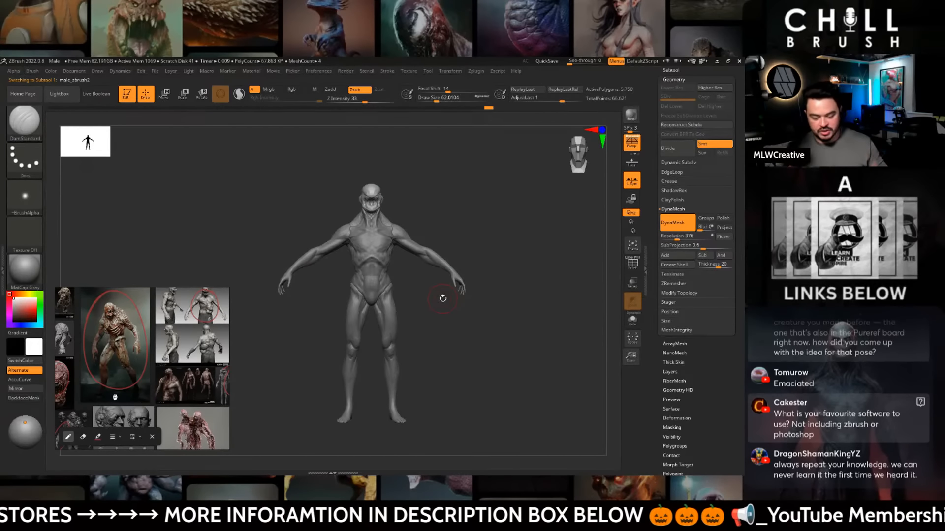
pyautogui.moveTo(443, 298); pyautogui.dragTo(532, 345, button='right')
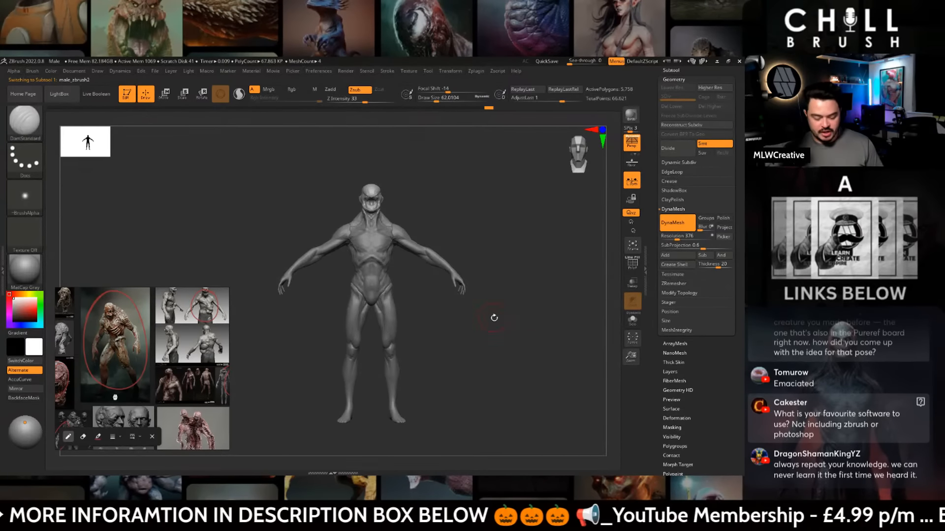
pyautogui.moveTo(494, 317)
pyautogui.mouseDown(button='right')
pyautogui.moveTo(556, 314)
pyautogui.moveTo(502, 321)
pyautogui.moveTo(510, 340)
pyautogui.moveTo(637, 204)
pyautogui.mouseUp(button='right')
pyautogui.moveTo(526, 219)
pyautogui.mouseDown(button='right')
pyautogui.moveTo(512, 246)
pyautogui.moveTo(492, 241)
pyautogui.moveTo(525, 236)
pyautogui.mouseUp(button='right')
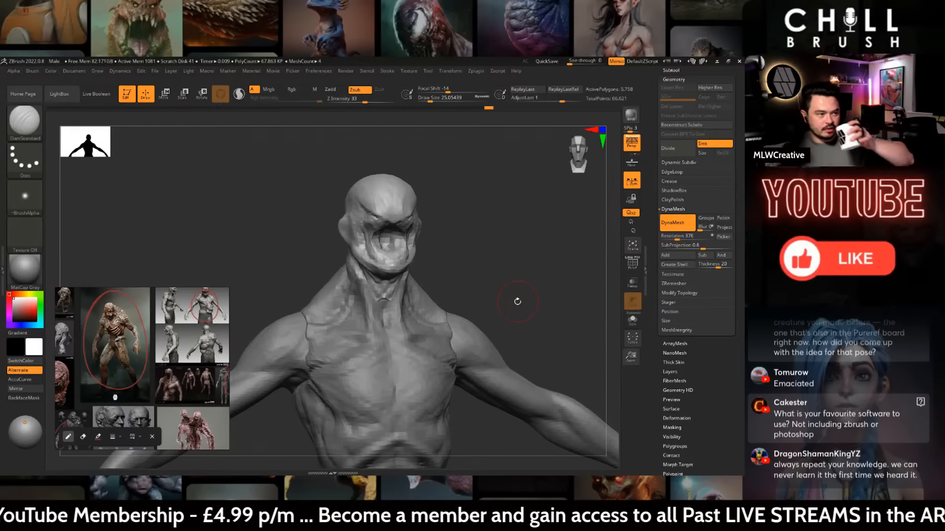
pyautogui.moveTo(529, 248); pyautogui.dragTo(530, 286, button='right')
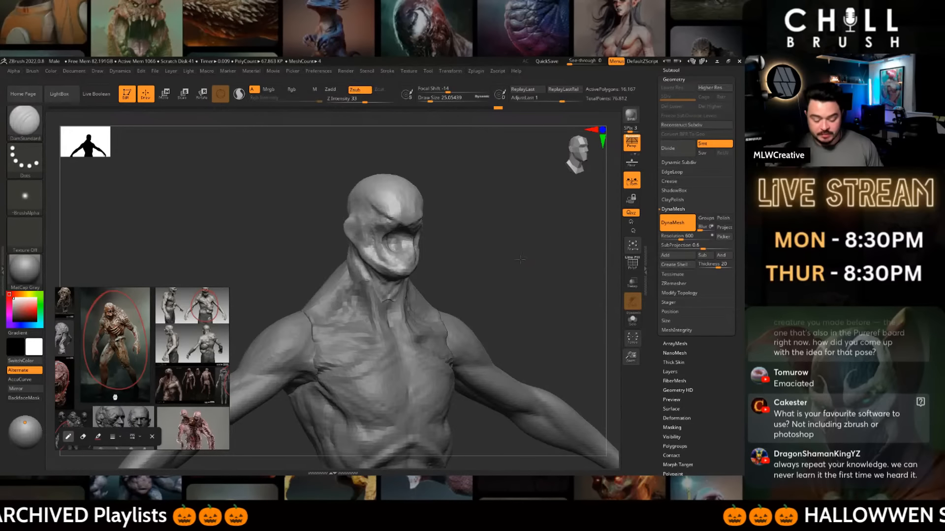
# - Switch to the ClayBuildup brush and set its draw size to about 9 for work on the head
pyautogui.moveTo(535, 285); pyautogui.dragTo(493, 324, button='right')
pyautogui.press('b')
pyautogui.press('c')
pyautogui.press('b')
pyautogui.keyDown('ctrl'); pyautogui.moveTo(514, 224); pyautogui.dragTo(512, 265, button='right'); pyautogui.keyUp('ctrl')
pyautogui.press('space')
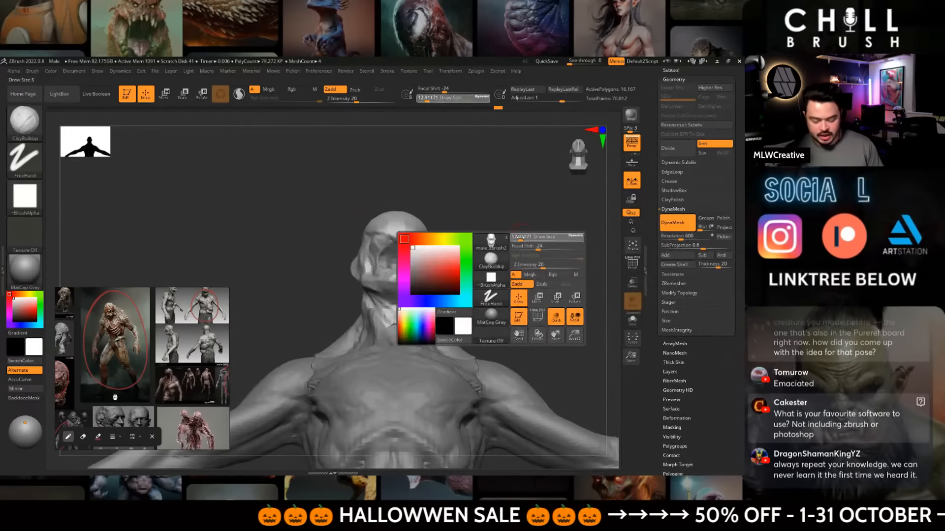
pyautogui.moveTo(530, 246); pyautogui.dragTo(520, 245)
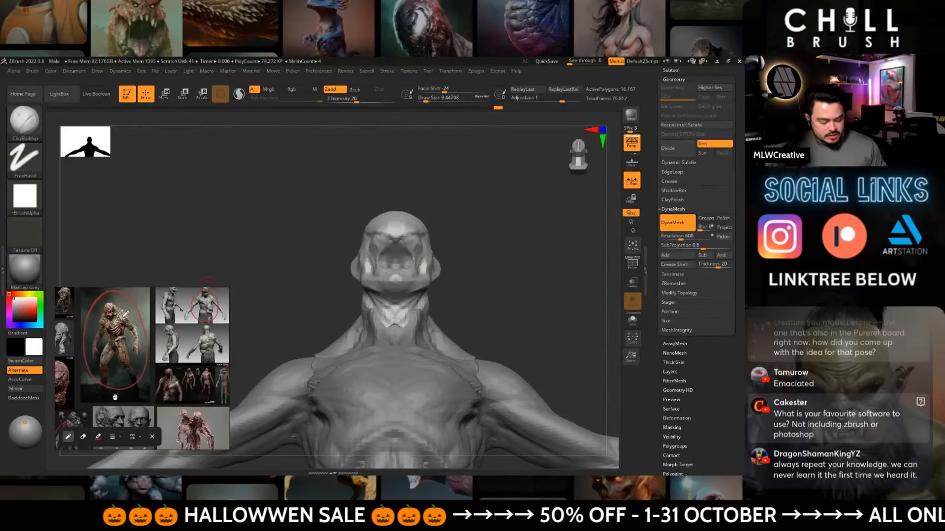
# - Bring the close-up of the fanged, eyeless mutant head into view on the reference board
pyautogui.moveTo(77, 357); pyautogui.dragTo(142, 350, button='middle')
pyautogui.scroll(3, 142, 354)
pyautogui.scroll(2, 142, 349)
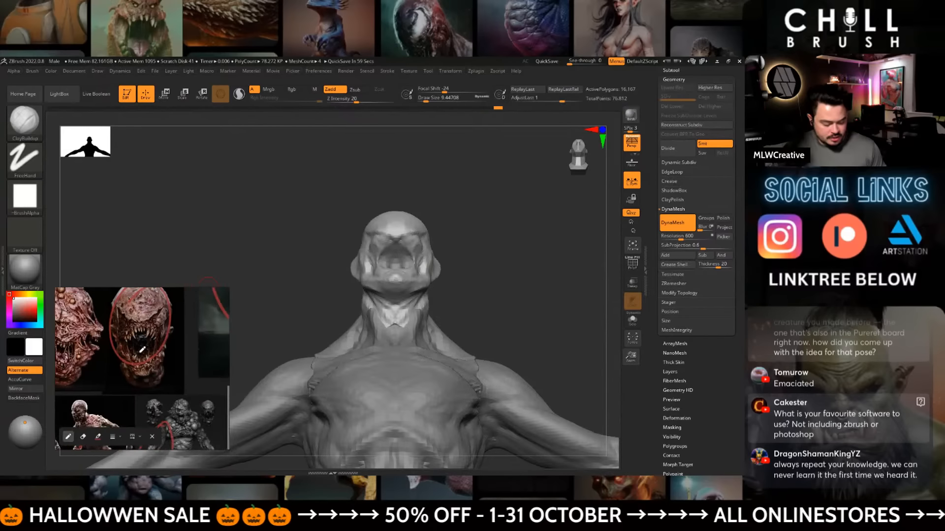
pyautogui.scroll(2, 140, 354)
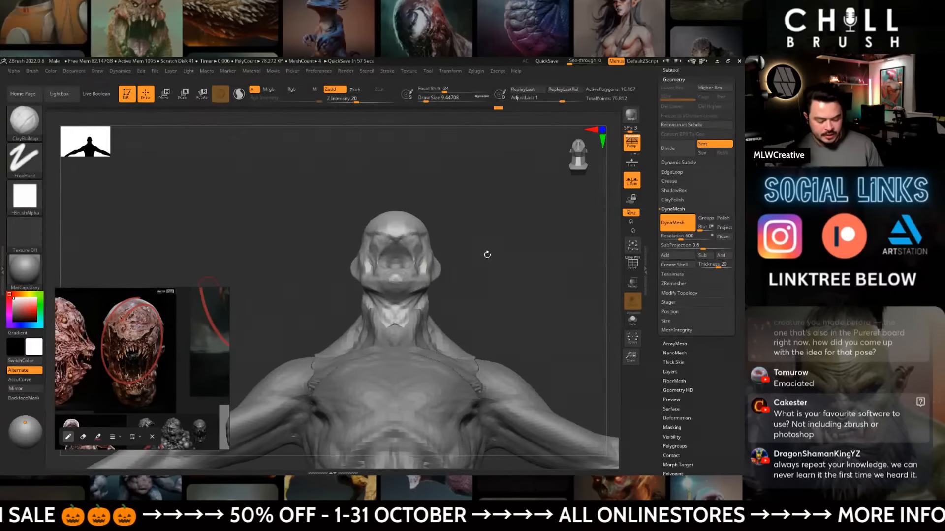
pyautogui.moveTo(486, 252)
pyautogui.mouseDown()
pyautogui.moveTo(487, 270)
pyautogui.moveTo(464, 275)
pyautogui.mouseUp()
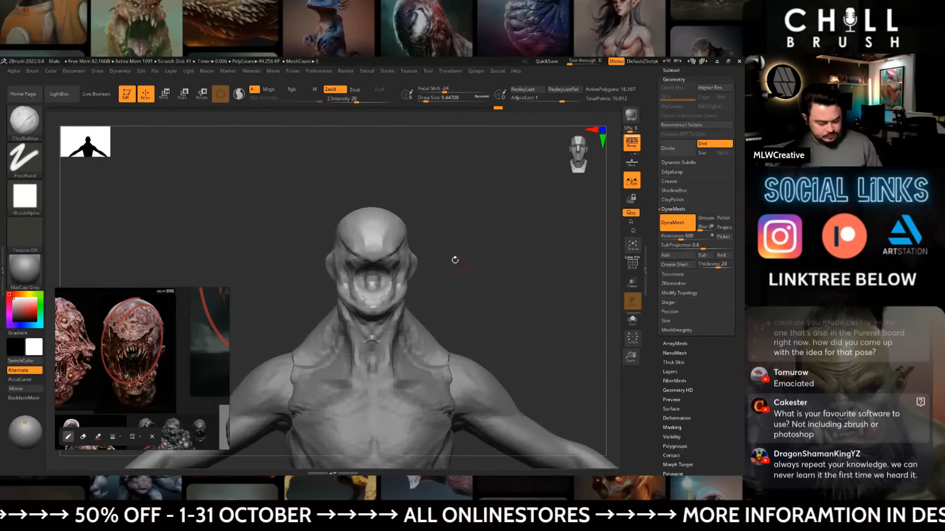
# - Pull the ears in closer to the head with the Move brush at draw sizes of about 41 and 20
pyautogui.press('b')
pyautogui.press('m')
pyautogui.press('v')
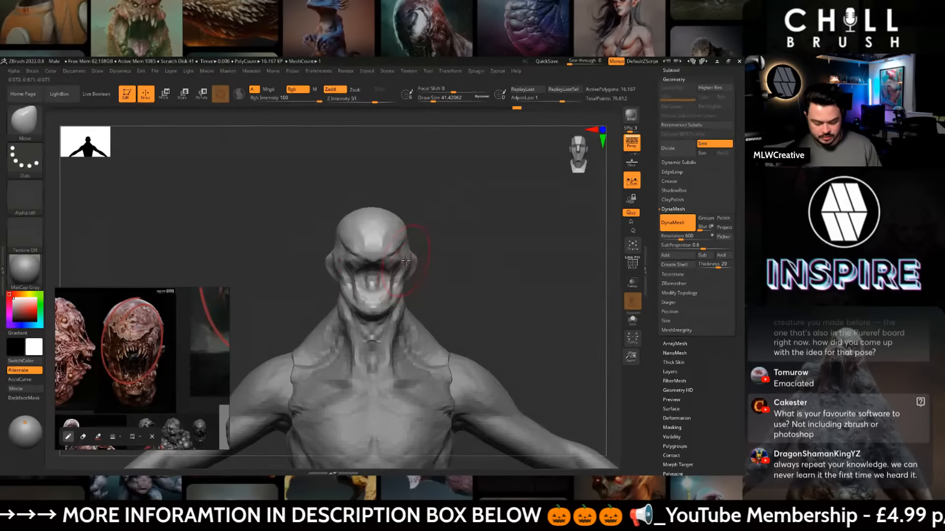
pyautogui.press('space')
pyautogui.moveTo(415, 259); pyautogui.dragTo(410, 260)
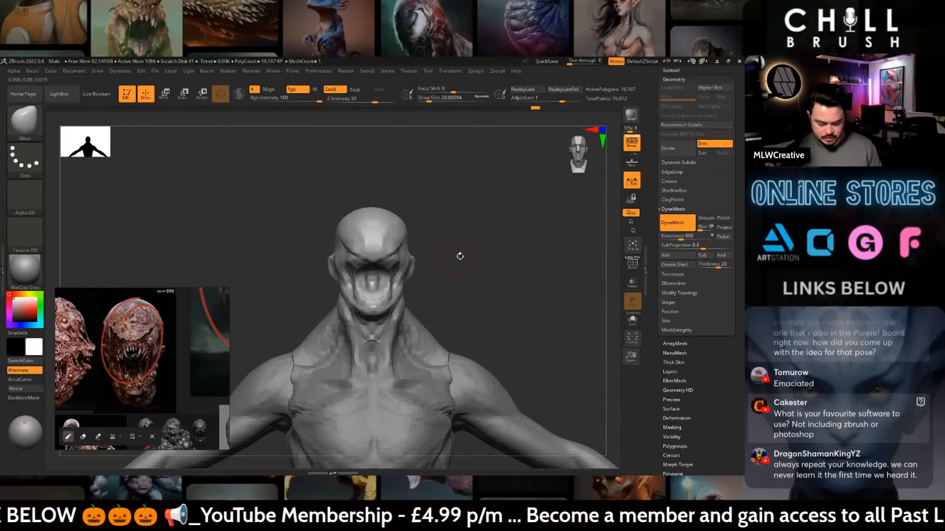
pyautogui.moveTo(460, 256); pyautogui.dragTo(422, 263)
# - Carve creases across the brow and temples of the head with the DamStandard brush at a draw size of about 25
pyautogui.press('b')
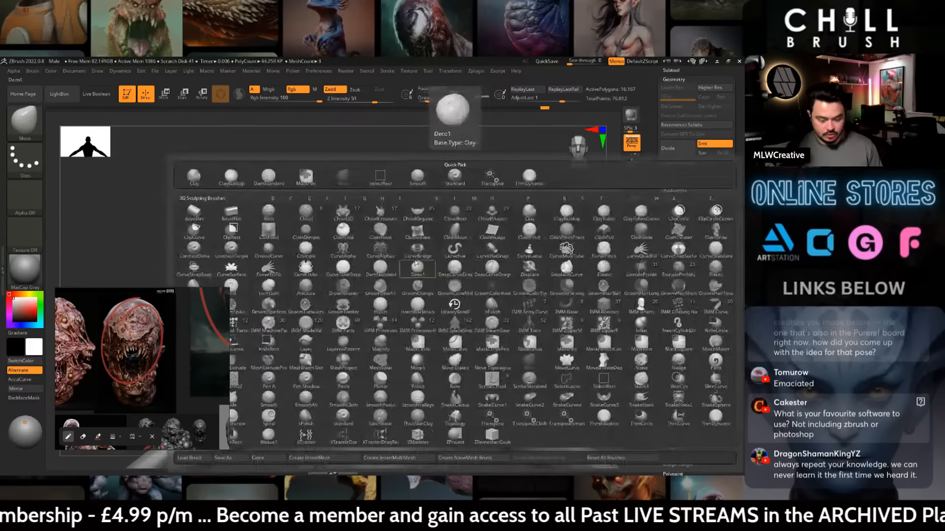
pyautogui.click(268, 177)
pyautogui.press('space')
pyautogui.moveTo(492, 241); pyautogui.dragTo(468, 249)
pyautogui.press('space')
pyautogui.moveTo(408, 263); pyautogui.dragTo(414, 258)
pyautogui.press('space')
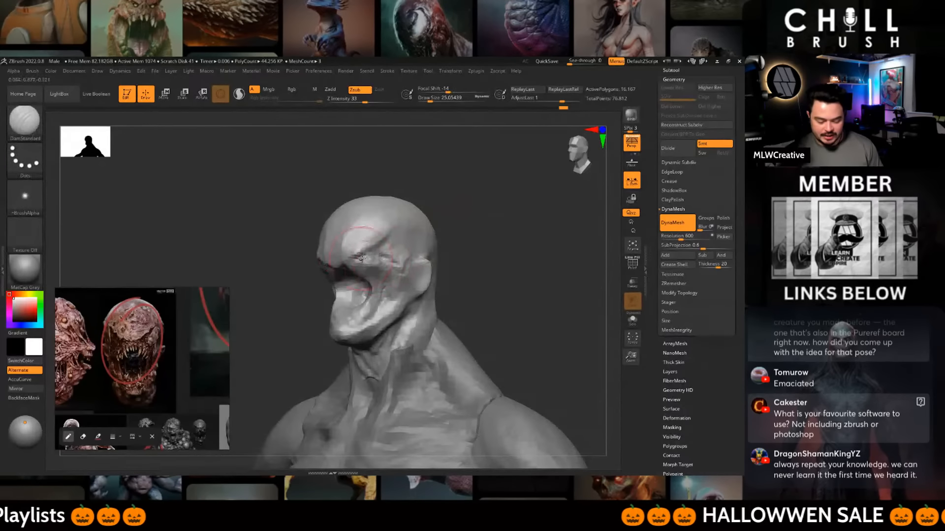
pyautogui.moveTo(473, 231)
pyautogui.mouseDown()
pyautogui.moveTo(451, 210)
pyautogui.moveTo(472, 247)
pyautogui.mouseUp()
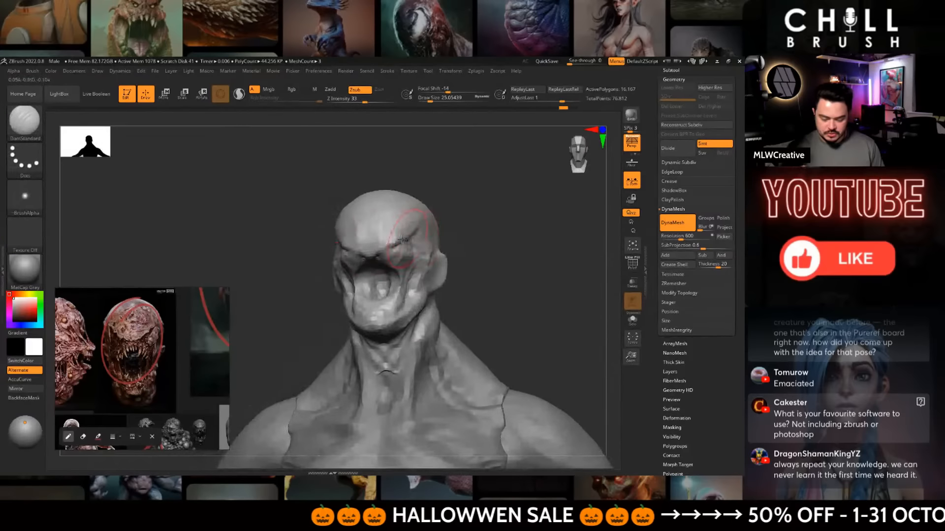
pyautogui.moveTo(387, 234); pyautogui.dragTo(426, 223)
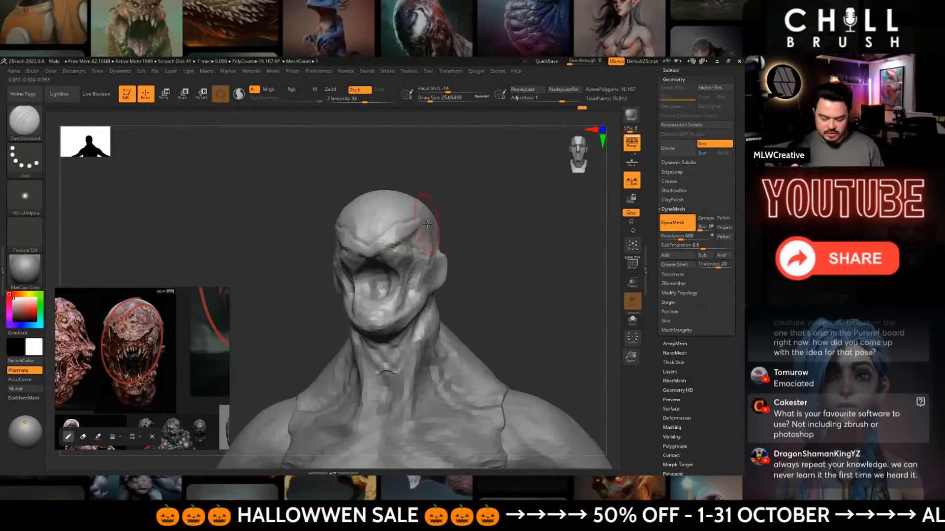
pyautogui.moveTo(472, 245); pyautogui.dragTo(485, 236)
# - Build up fleshy ridges around the brow and temples with the ClayBuildup brush at a draw size of about 7.5
pyautogui.press('b')
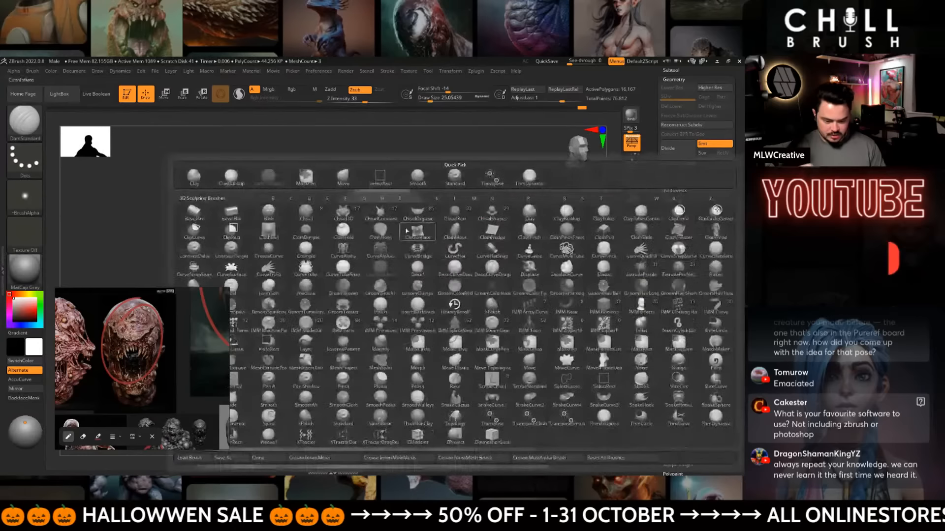
pyautogui.click(249, 179)
pyautogui.press('space')
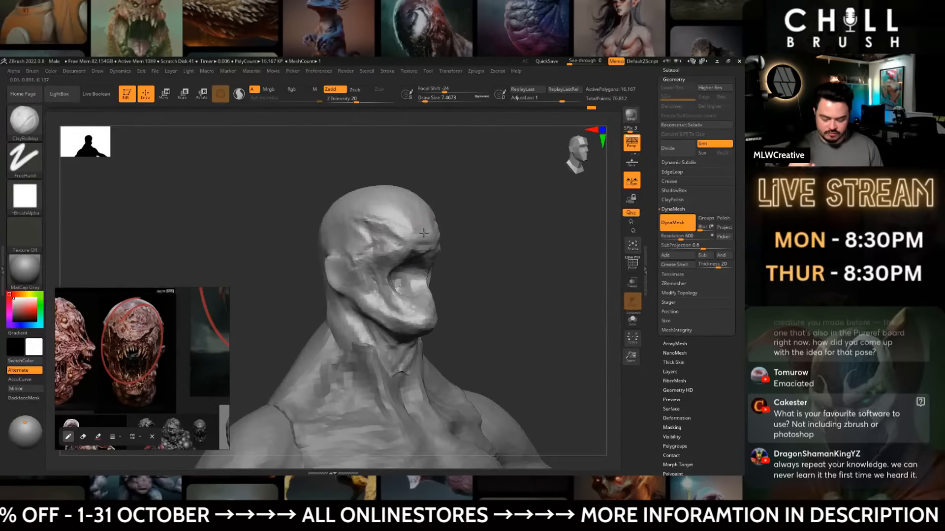
pyautogui.moveTo(494, 222); pyautogui.dragTo(442, 246)
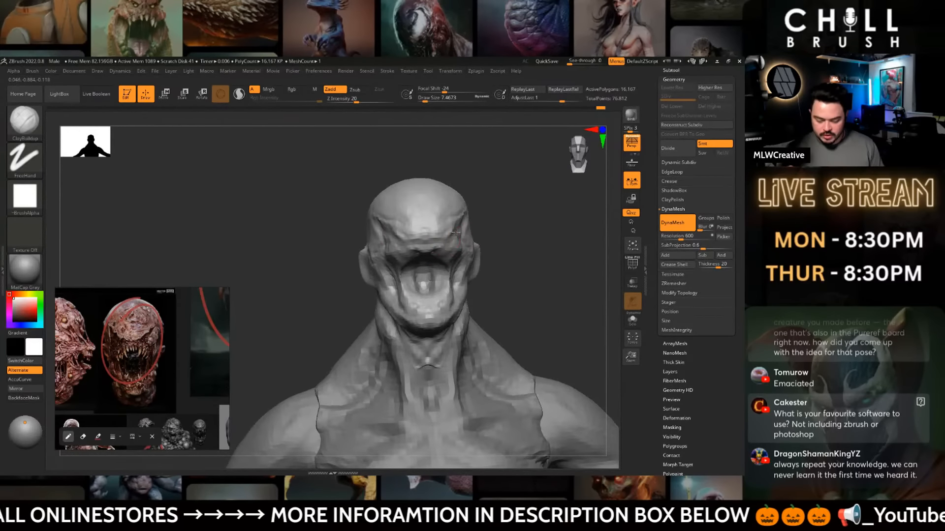
pyautogui.moveTo(483, 226)
pyautogui.mouseDown()
pyautogui.moveTo(537, 250)
pyautogui.moveTo(512, 266)
pyautogui.mouseUp()
# - Reshape the upper edge of the mouth and the cheek with the Move brush at a draw size of about 20
pyautogui.press('b')
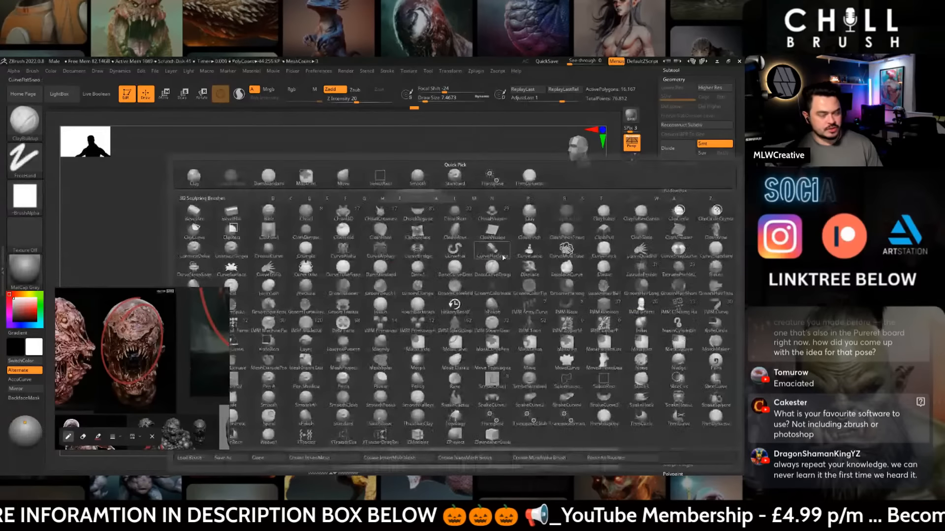
pyautogui.press('m')
pyautogui.press('v')
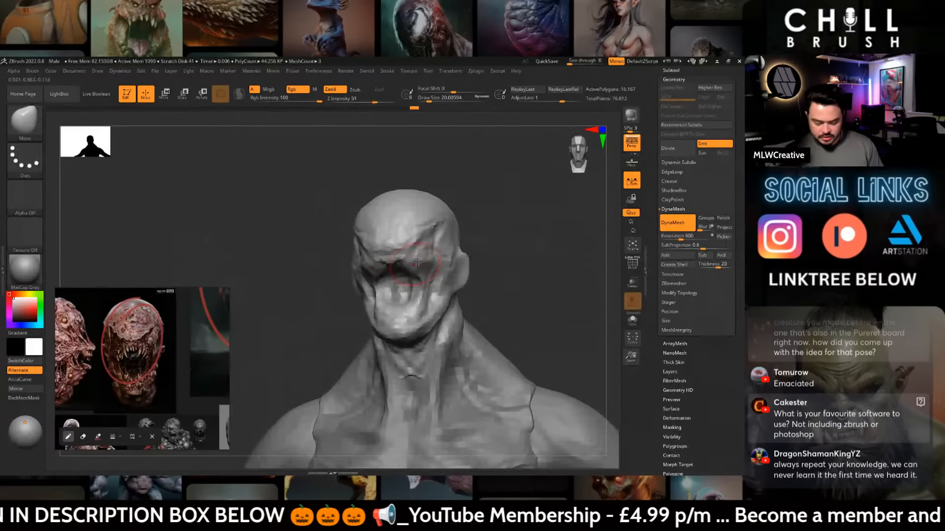
pyautogui.moveTo(424, 256); pyautogui.dragTo(425, 253)
pyautogui.moveTo(493, 238)
pyautogui.mouseDown()
pyautogui.moveTo(541, 252)
pyautogui.moveTo(534, 264)
pyautogui.moveTo(472, 231)
pyautogui.mouseUp()
# - Build up the cheeks and the rim of the open mouth with the ClayBuildup brush at a draw size of about 15.6
pyautogui.press('b')
pyautogui.press('c')
pyautogui.press('b')
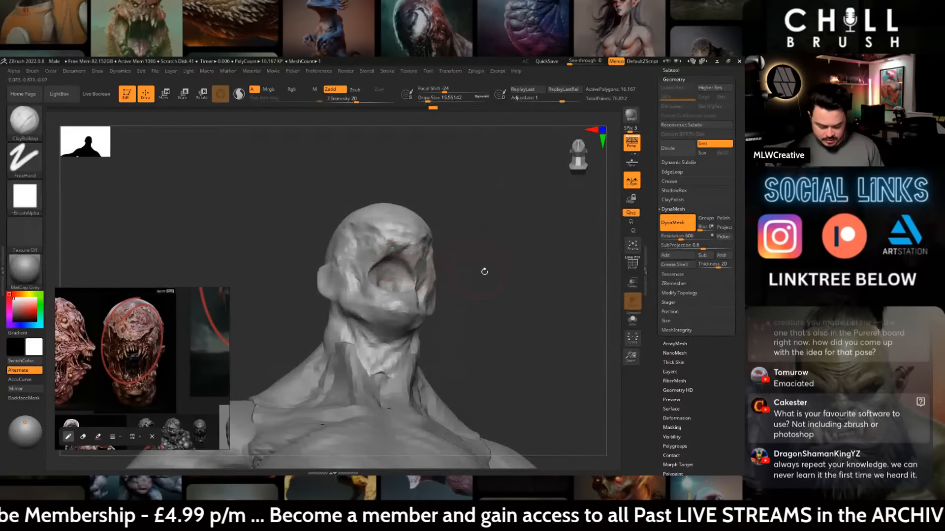
# - Sculpt the inner sides of the open mouth with the Standard brush at a draw size of about 9.4
pyautogui.press('b')
pyautogui.press('s')
pyautogui.press('t')
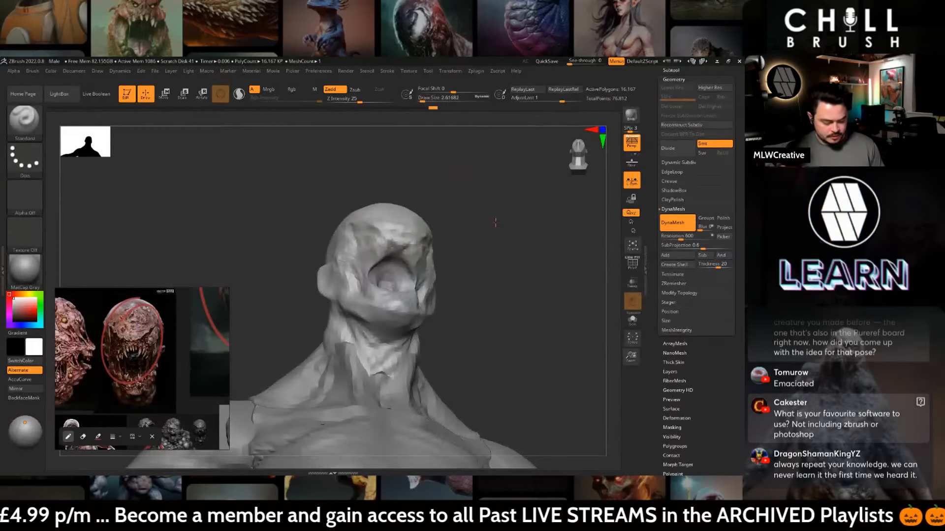
pyautogui.moveTo(475, 212); pyautogui.dragTo(465, 288)
pyautogui.press(']')
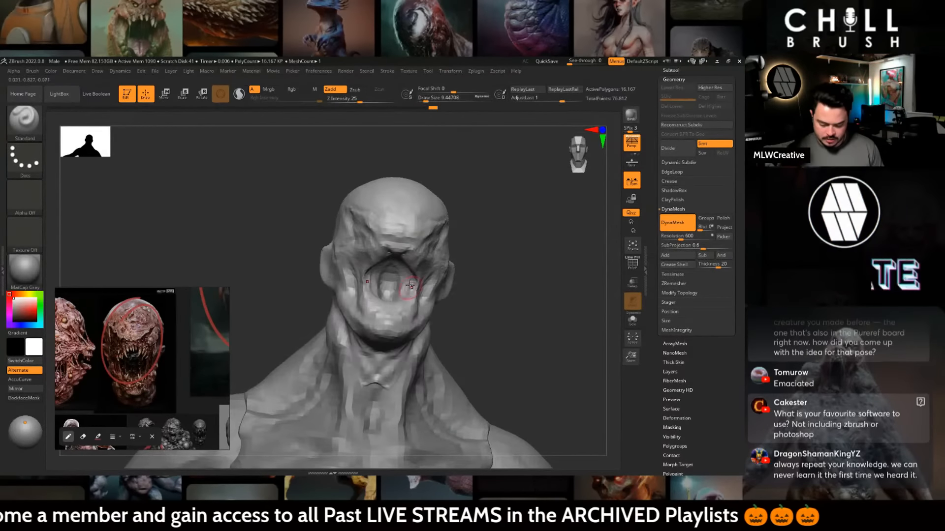
pyautogui.moveTo(479, 289)
pyautogui.mouseDown()
pyautogui.moveTo(512, 275)
pyautogui.moveTo(490, 303)
pyautogui.mouseUp()
# - Carve out the inside of the open mouth above the chin with the ClayBuildup brush at a draw size of about 9.4
pyautogui.press('b')
pyautogui.press('c')
pyautogui.press('b')
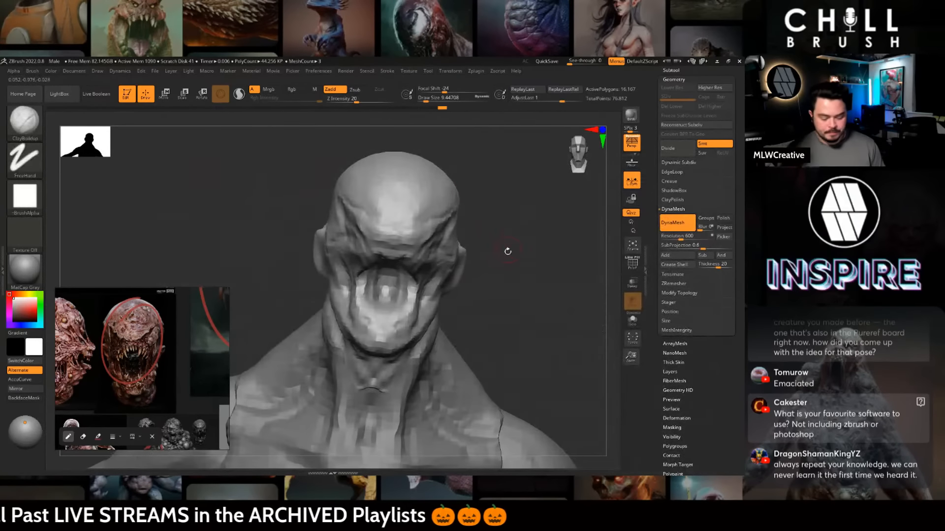
pyautogui.moveTo(514, 278); pyautogui.dragTo(513, 292)
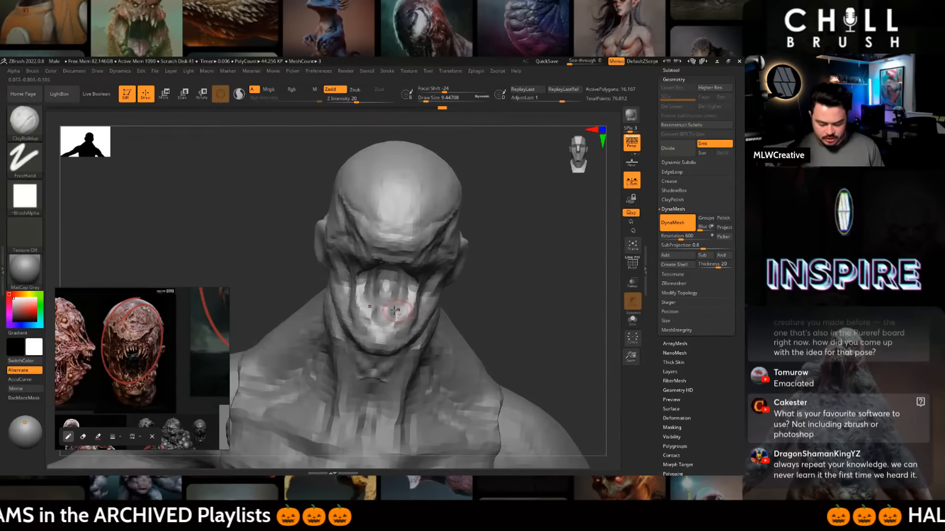
pyautogui.moveTo(390, 301)
pyautogui.keyDown('alt'); pyautogui.mouseDown()
pyautogui.moveTo(374, 309)
pyautogui.moveTo(386, 320)
pyautogui.moveTo(397, 316)
pyautogui.mouseUp(); pyautogui.keyUp('alt')
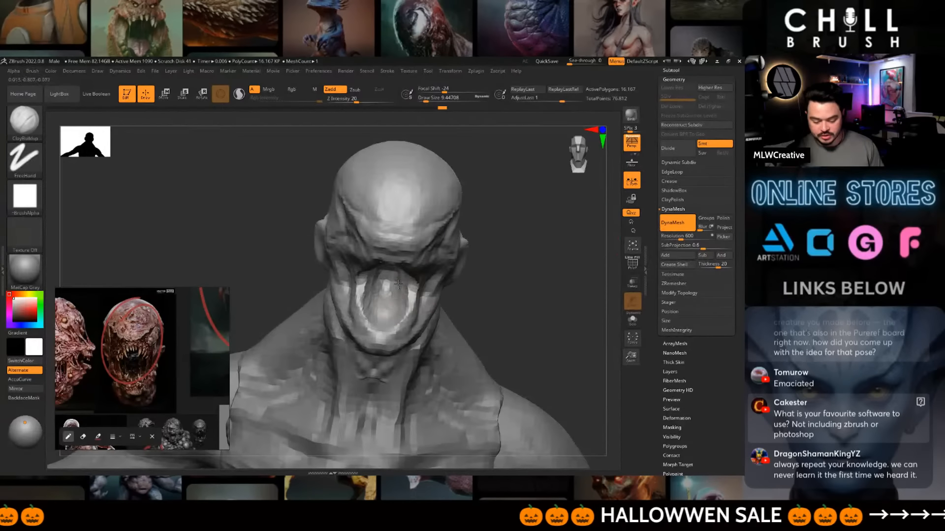
# - Reshape the mouth corner and upper lip in profile with the Move brush, reducing the draw size from about 24 to 14
pyautogui.moveTo(550, 256); pyautogui.dragTo(464, 236)
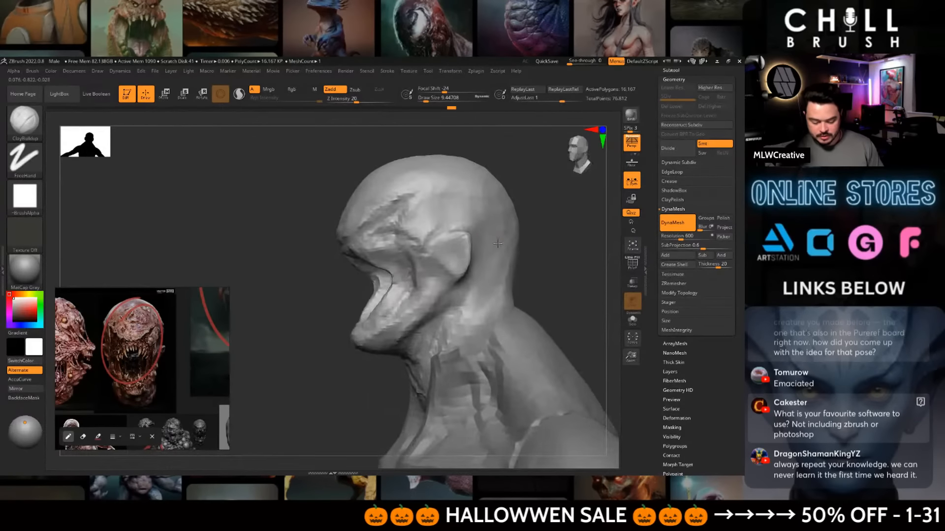
pyautogui.press('b')
pyautogui.press('m')
pyautogui.press('v')
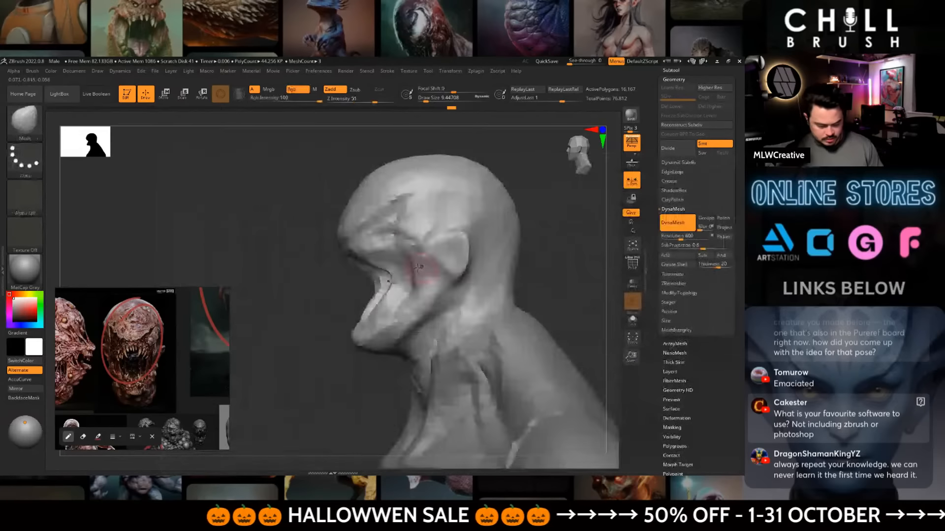
pyautogui.moveTo(301, 326); pyautogui.dragTo(324, 347)
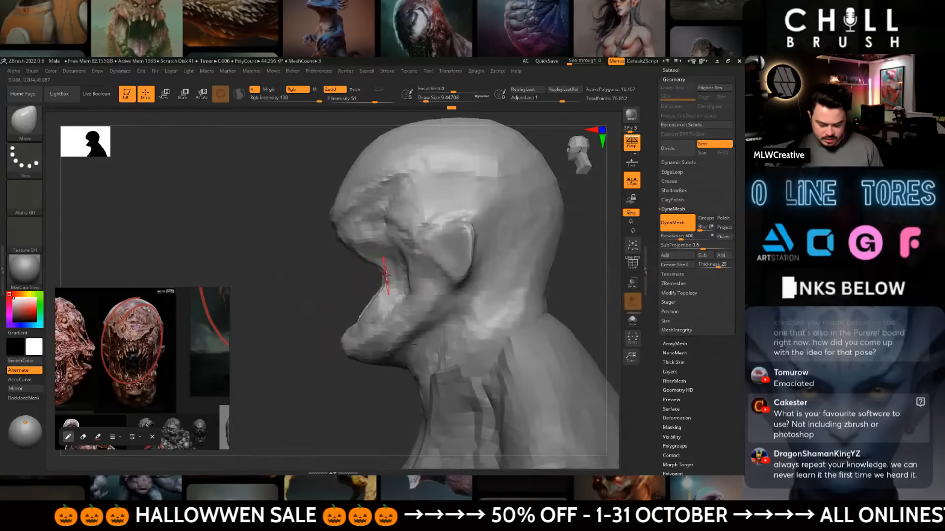
pyautogui.press('space')
pyautogui.moveTo(383, 250); pyautogui.dragTo(387, 250)
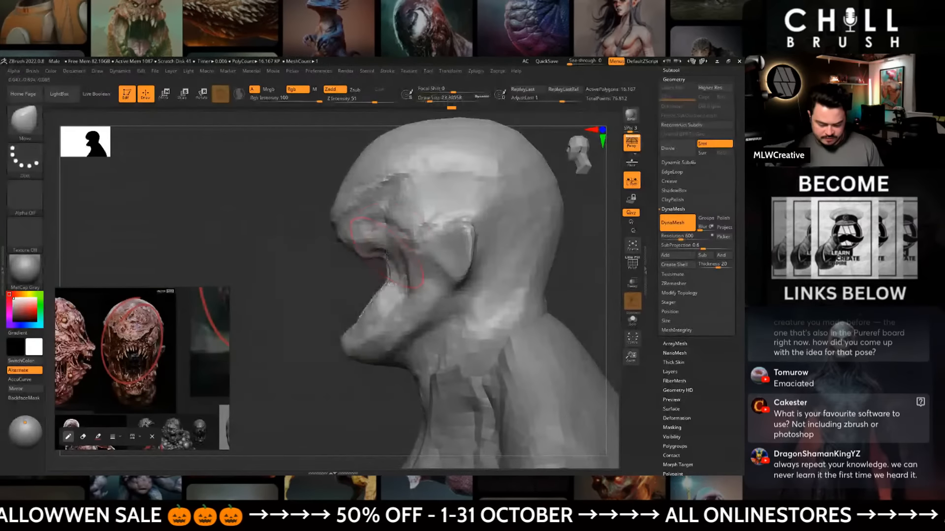
pyautogui.press('space')
pyautogui.moveTo(393, 303); pyautogui.dragTo(392, 304)
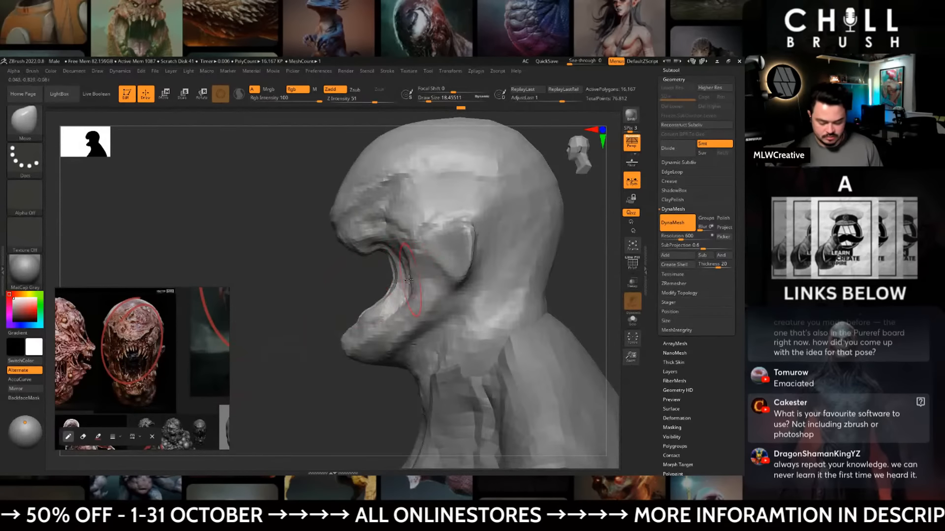
pyautogui.press('space')
pyautogui.moveTo(408, 280); pyautogui.dragTo(407, 280)
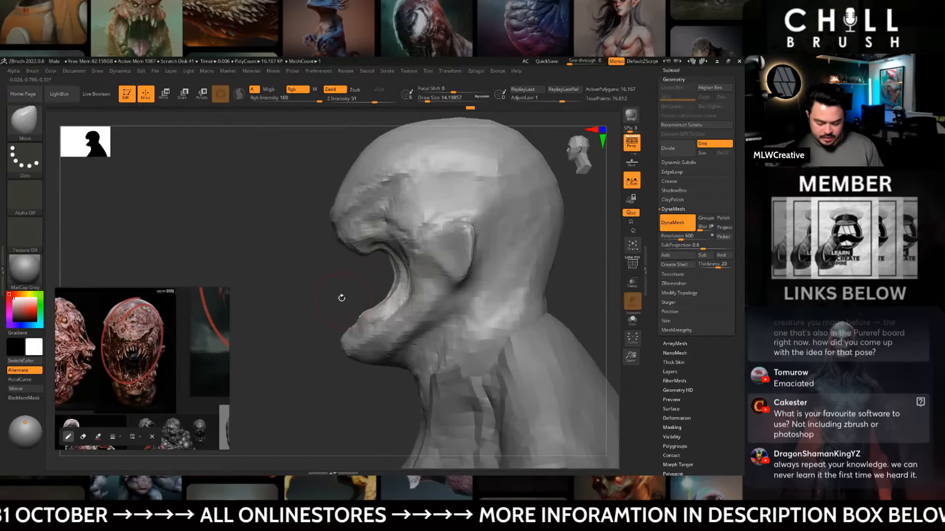
# - Remesh the head with DynaMesh at a resolution of 848
pyautogui.moveTo(341, 297); pyautogui.dragTo(534, 279)
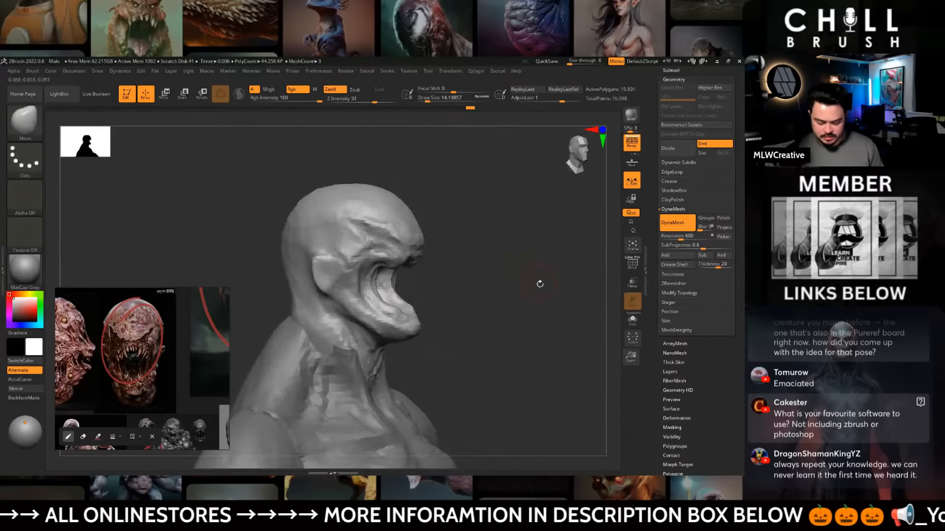
pyautogui.moveTo(540, 280)
pyautogui.mouseDown()
pyautogui.moveTo(512, 261)
pyautogui.moveTo(533, 251)
pyautogui.moveTo(532, 270)
pyautogui.mouseUp()
pyautogui.click(684, 240)
# - Cut a deep crease across the brow and out to the temples with the DamStandard brush at a draw size of about 8.4
pyautogui.press('space')
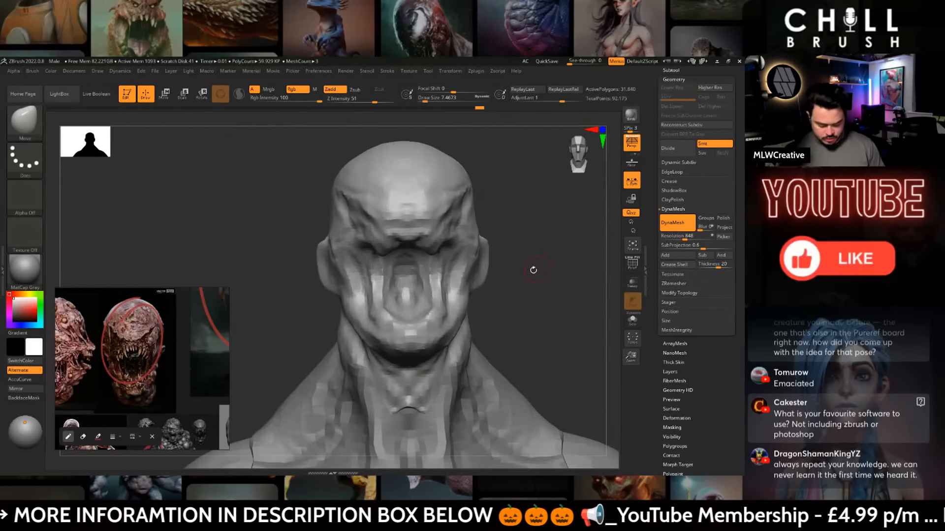
pyautogui.press('b')
pyautogui.press('d')
pyautogui.press('s')
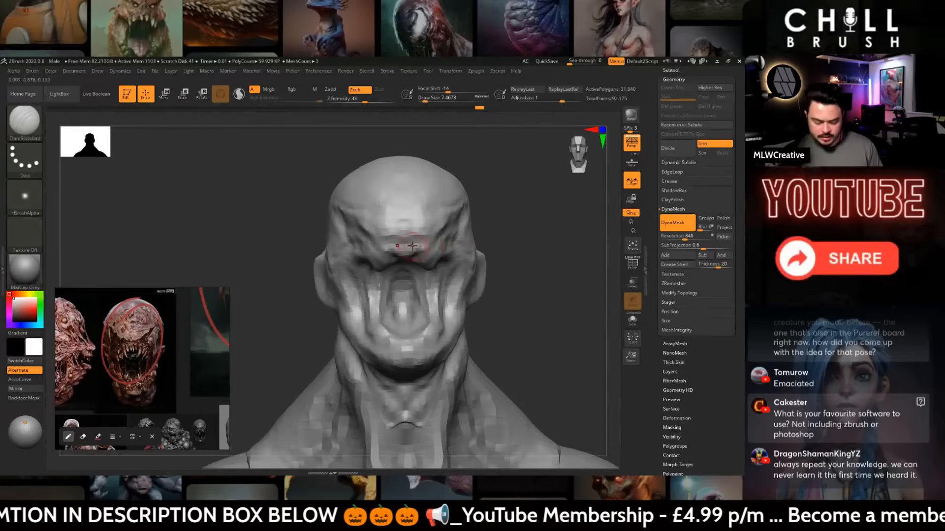
pyautogui.press('space')
pyautogui.press('b')
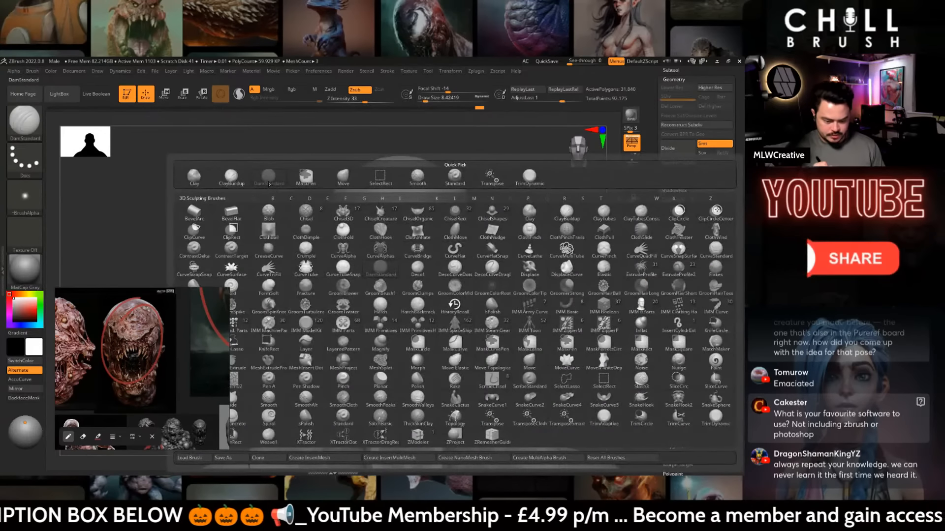
pyautogui.press('Escape')
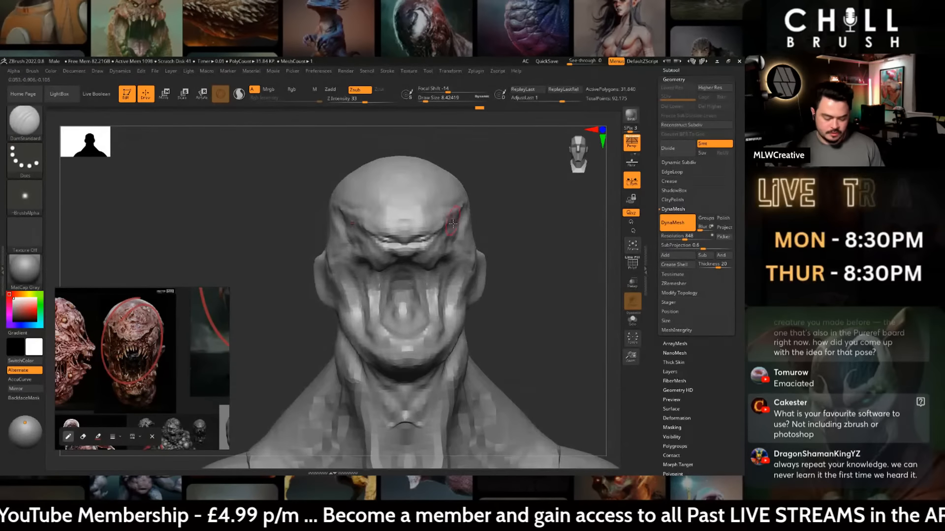
pyautogui.moveTo(539, 235); pyautogui.dragTo(482, 236)
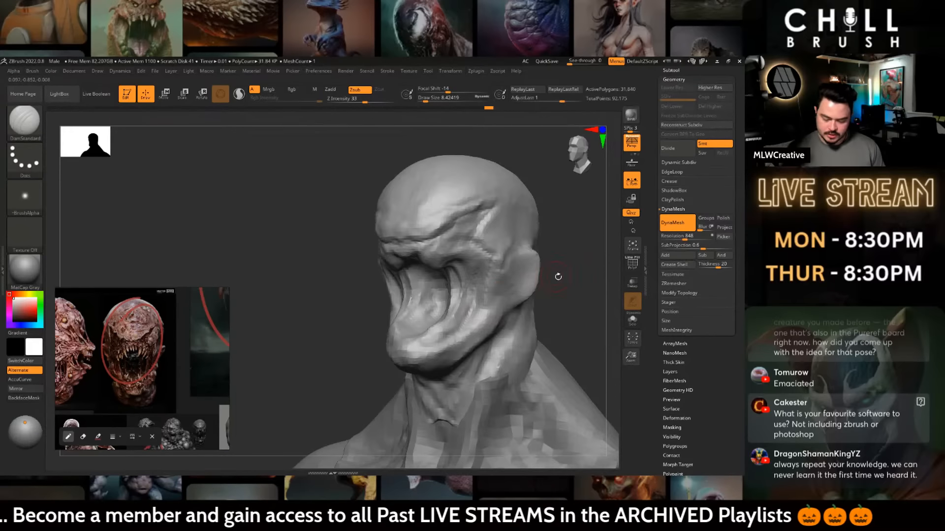
# - Build up the flesh between the brow crease and the upper mouth edge with the ClayBuildup brush at a draw size of about 14.2
pyautogui.keyDown('shift'); pyautogui.moveTo(558, 277); pyautogui.dragTo(551, 274); pyautogui.keyUp('shift')
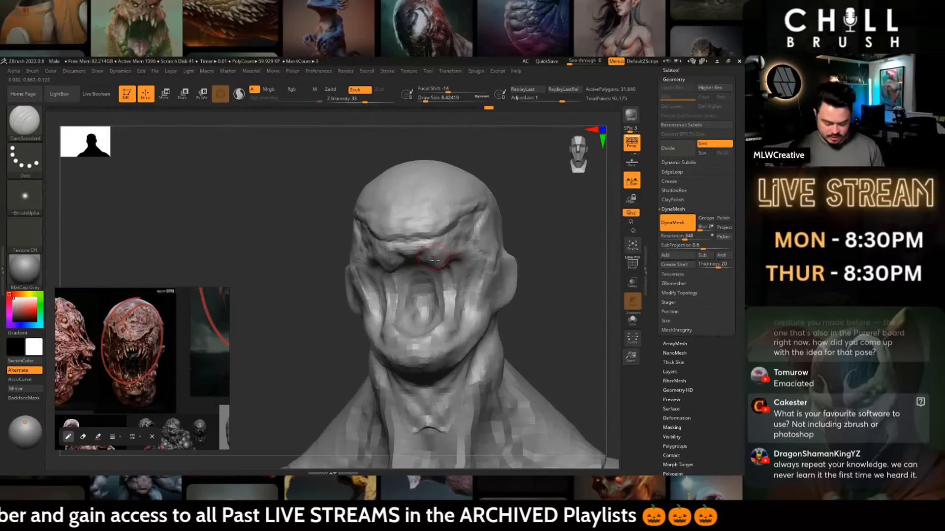
pyautogui.press('b')
pyautogui.press('c')
pyautogui.press('b')
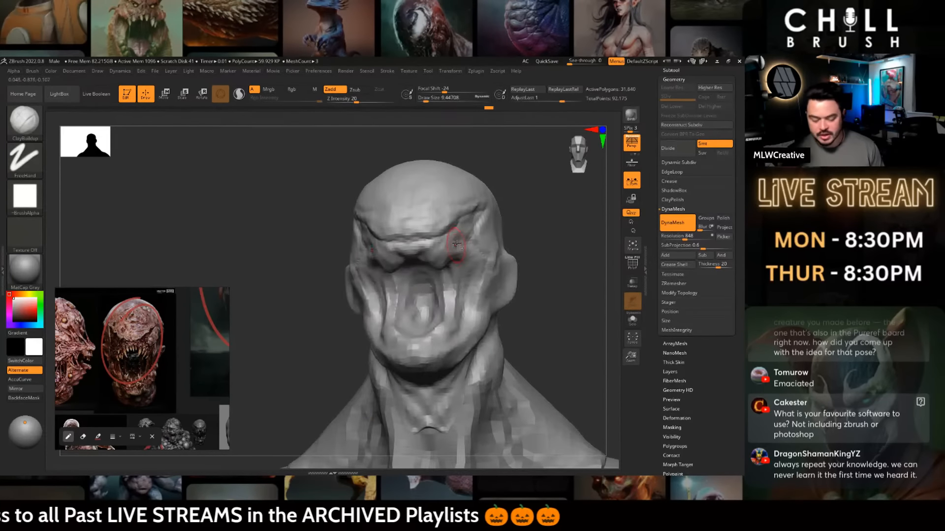
pyautogui.press('space')
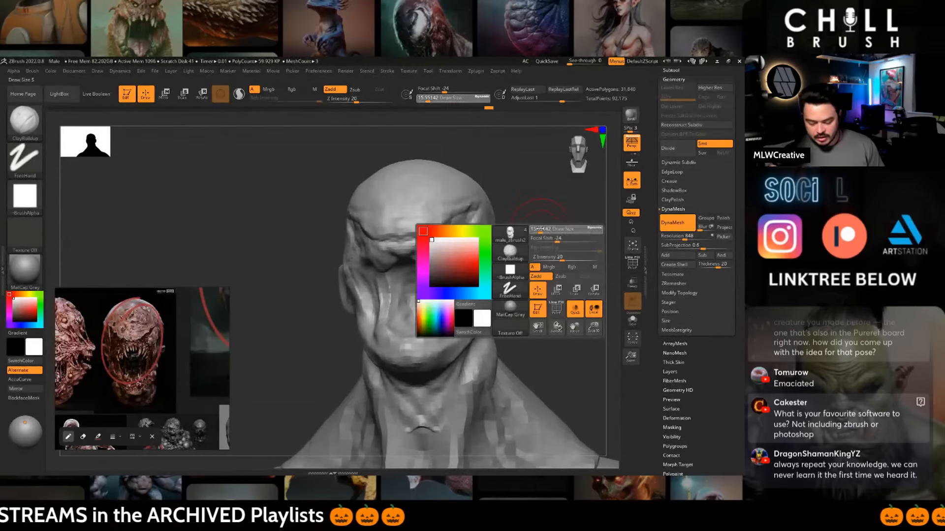
pyautogui.moveTo(540, 229); pyautogui.dragTo(537, 229)
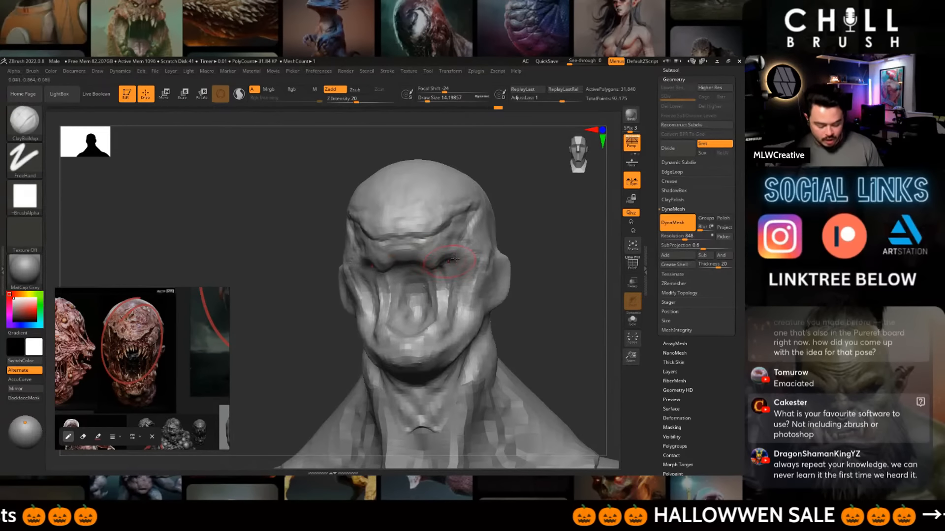
# - Adjust the upper lip and the back edge of the mouth with the Move brush at draw sizes of about 15.6 and 11.7
pyautogui.press('b')
pyautogui.press('m')
pyautogui.press('v')
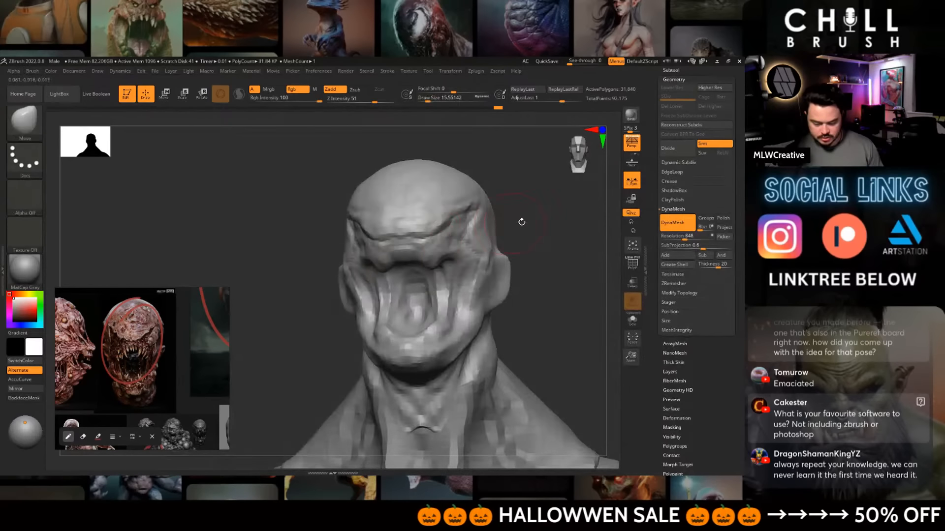
pyautogui.keyDown('shift'); pyautogui.moveTo(521, 222); pyautogui.dragTo(479, 240); pyautogui.keyUp('shift')
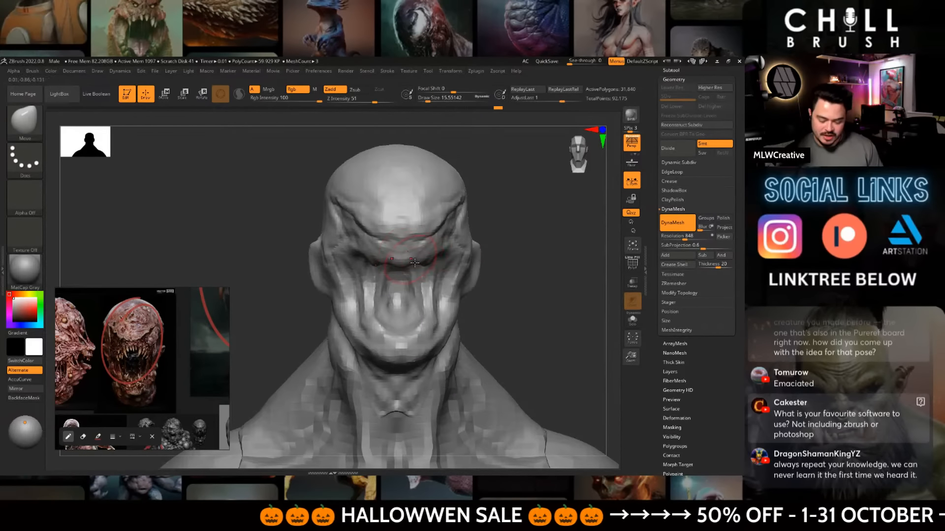
pyautogui.moveTo(417, 263); pyautogui.dragTo(416, 252)
pyautogui.press('space')
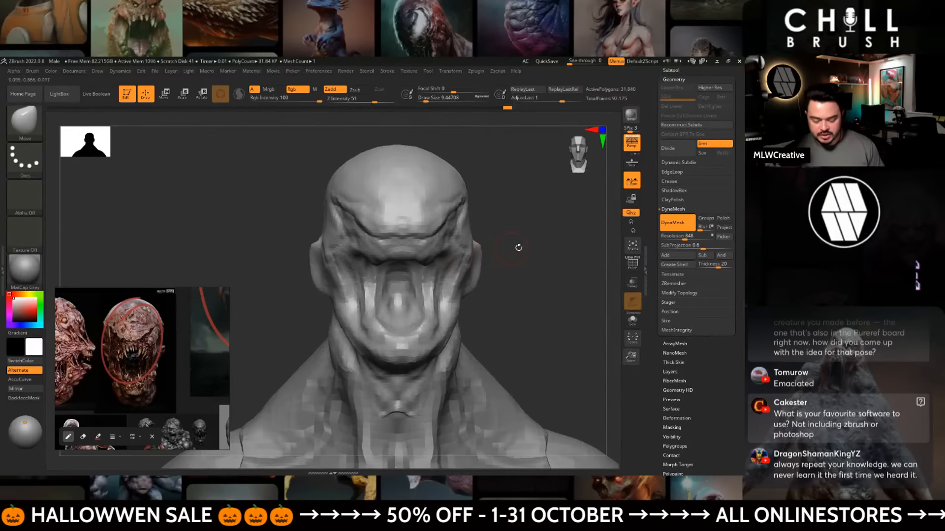
pyautogui.moveTo(517, 249); pyautogui.dragTo(466, 259)
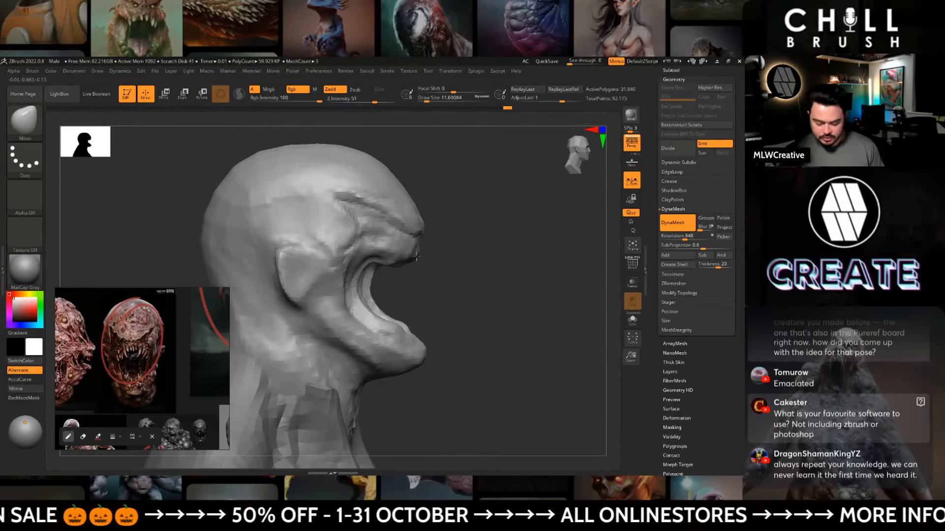
pyautogui.moveTo(382, 266); pyautogui.dragTo(368, 261)
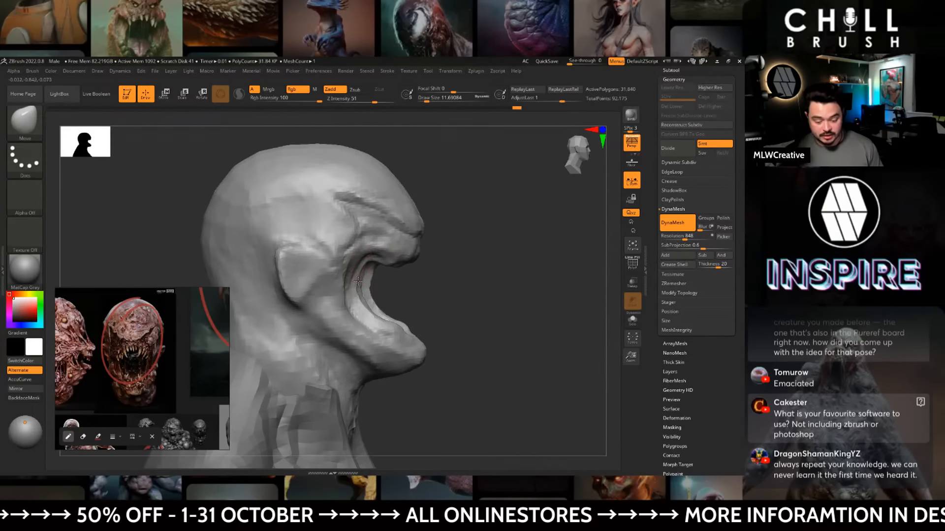
# - Sharpen the creases around the brow, mouth and cheek with the DamStandard brush at draw sizes of about 11.7 and 12.9
pyautogui.moveTo(360, 293); pyautogui.dragTo(445, 246, button='right')
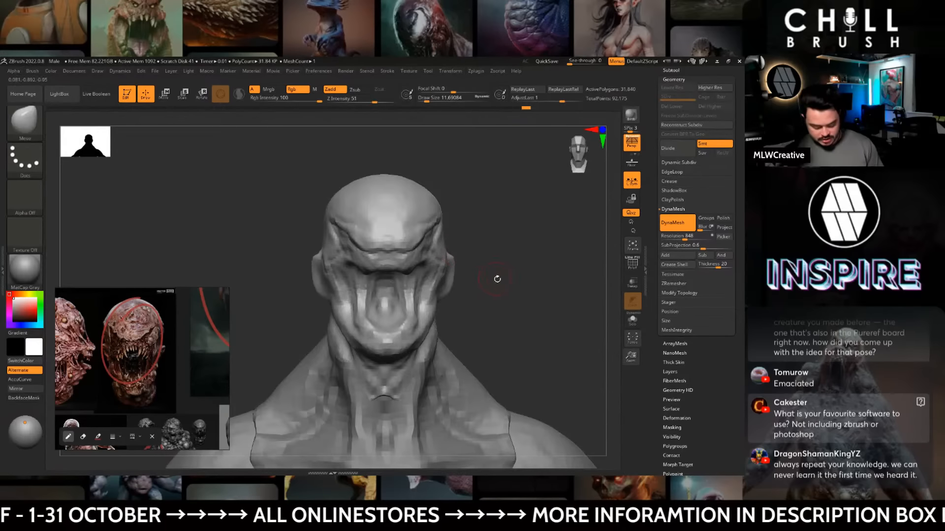
pyautogui.press('b')
pyautogui.press('d')
pyautogui.press('s')
pyautogui.press('space')
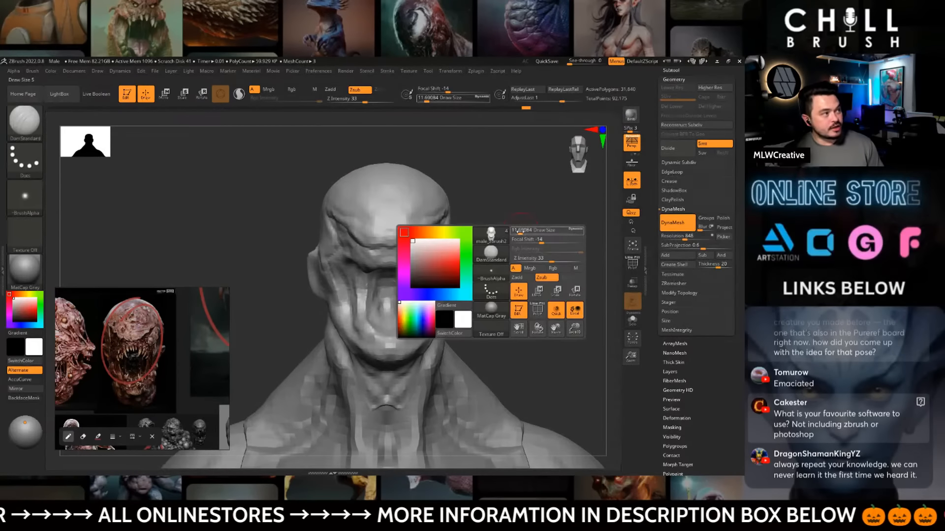
pyautogui.moveTo(520, 231); pyautogui.dragTo(518, 232)
pyautogui.moveTo(521, 233)
pyautogui.mouseDown(button='right')
pyautogui.moveTo(496, 260)
pyautogui.moveTo(445, 256)
pyautogui.mouseUp(button='right')
pyautogui.press('space')
pyautogui.moveTo(446, 256); pyautogui.dragTo(448, 257)
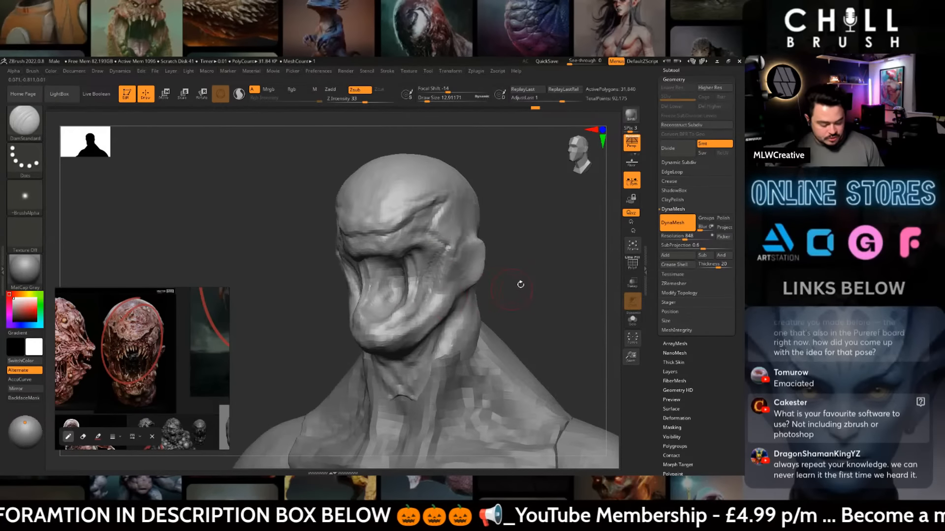
# - Reshape the chin and lower jaw edge from the front with the Move brush at a draw size of about 12.9
pyautogui.moveTo(520, 285); pyautogui.dragTo(535, 252, button='right')
pyautogui.press('b')
pyautogui.press('m')
pyautogui.press('v')
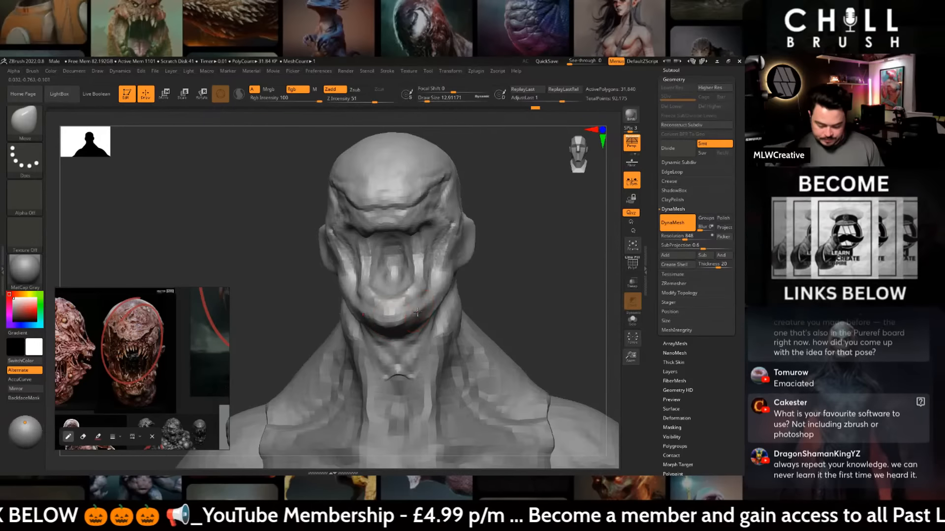
pyautogui.moveTo(414, 311); pyautogui.dragTo(416, 340)
# - Carve the underside of the jaw with the DamStandard brush at a draw size of about 12.9, undoing the unwanted stroke
pyautogui.moveTo(433, 315)
pyautogui.mouseDown(button='right')
pyautogui.moveTo(527, 281)
pyautogui.moveTo(498, 258)
pyautogui.moveTo(379, 212)
pyautogui.mouseUp(button='right')
pyautogui.press('b')
pyautogui.press('d')
pyautogui.press('s')
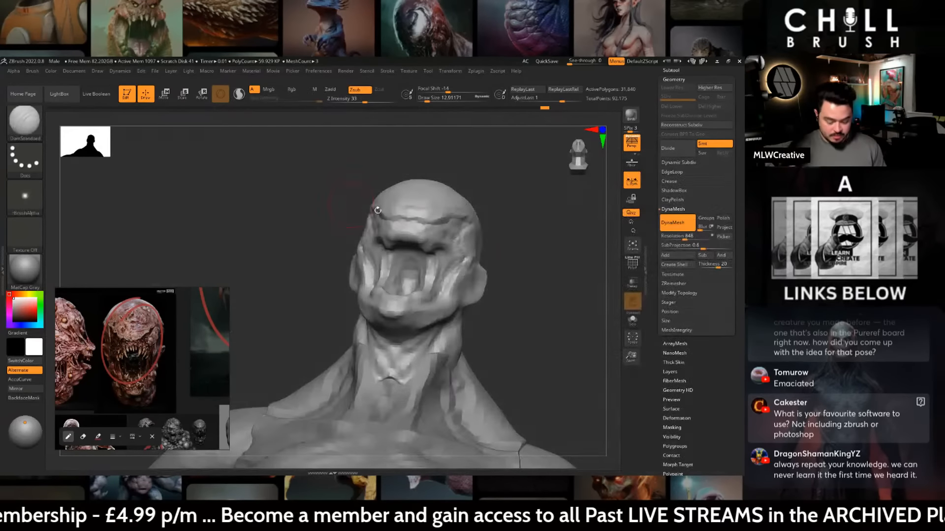
pyautogui.moveTo(519, 302); pyautogui.dragTo(395, 340, button='right')
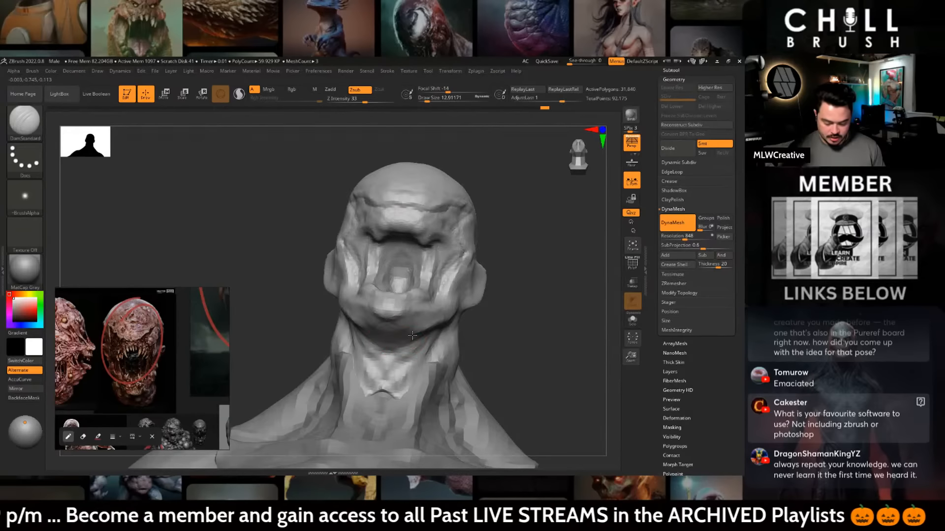
pyautogui.hotkey('ctrl', 'z')
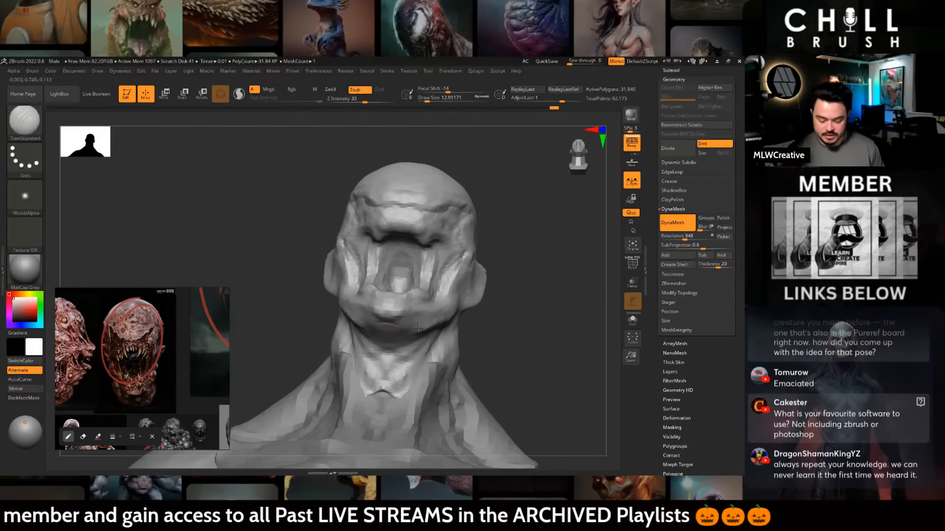
# - Build up the throat beneath the chin with the ClayBuildup brush at a draw size of about 12.9
pyautogui.press('b')
pyautogui.press('c')
pyautogui.press('b')
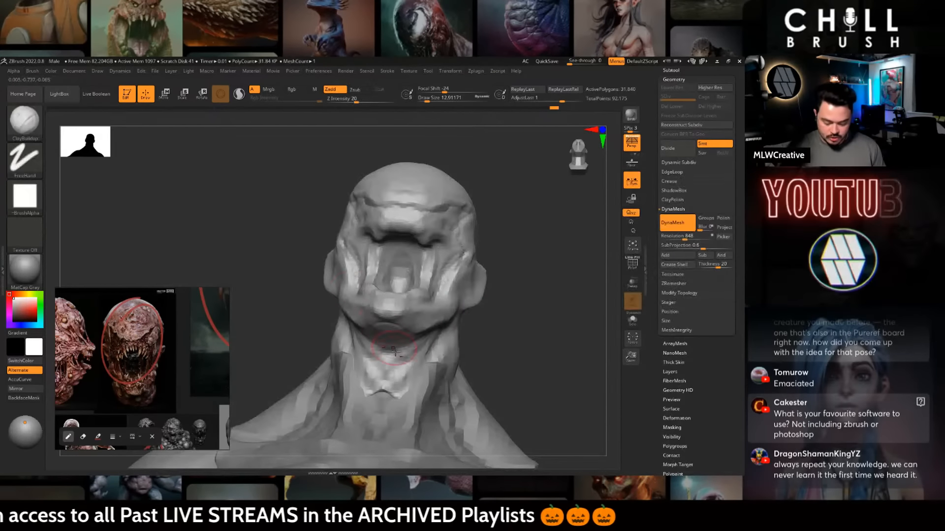
pyautogui.moveTo(531, 308); pyautogui.dragTo(480, 326, button='right')
pyautogui.moveTo(512, 302); pyautogui.dragTo(521, 342)
# - Define creases on the cheek, below the ear and along the jawline with the DamStandard brush at a draw size of about 12.9
pyautogui.moveTo(518, 287)
pyautogui.mouseDown()
pyautogui.moveTo(527, 284)
pyautogui.moveTo(443, 311)
pyautogui.mouseUp()
pyautogui.press('b')
pyautogui.press('d')
pyautogui.press('s')
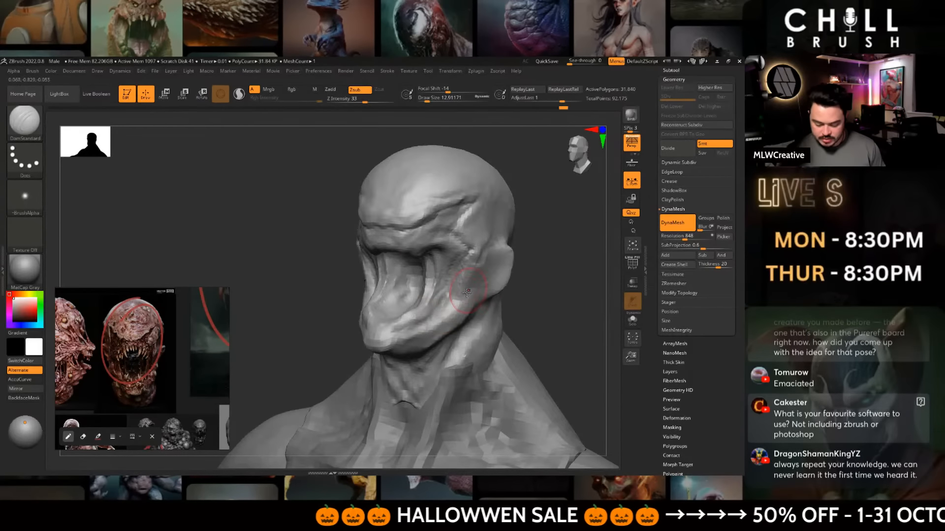
pyautogui.moveTo(537, 303)
pyautogui.mouseDown()
pyautogui.moveTo(528, 293)
pyautogui.moveTo(577, 291)
pyautogui.moveTo(576, 268)
pyautogui.mouseUp()
pyautogui.moveTo(531, 287); pyautogui.dragTo(571, 290)
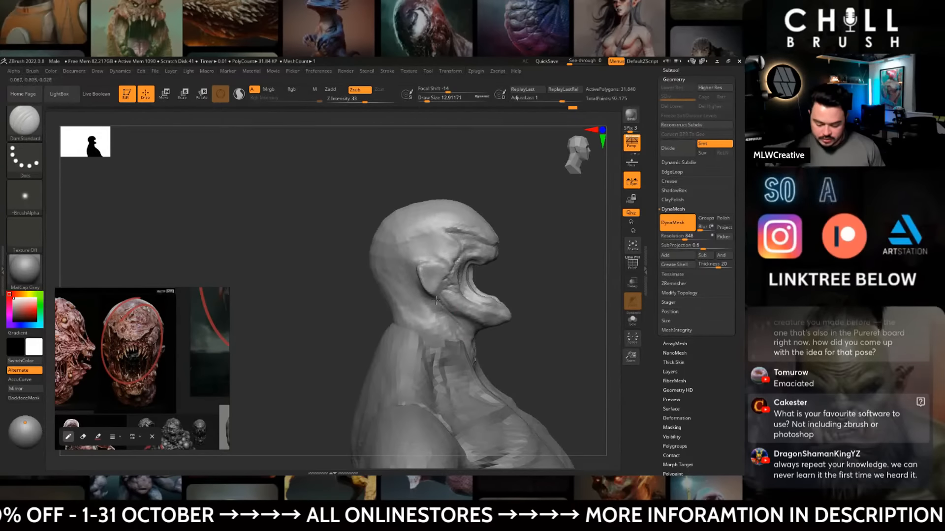
pyautogui.moveTo(460, 328); pyautogui.dragTo(474, 339)
pyautogui.moveTo(529, 355); pyautogui.dragTo(500, 361)
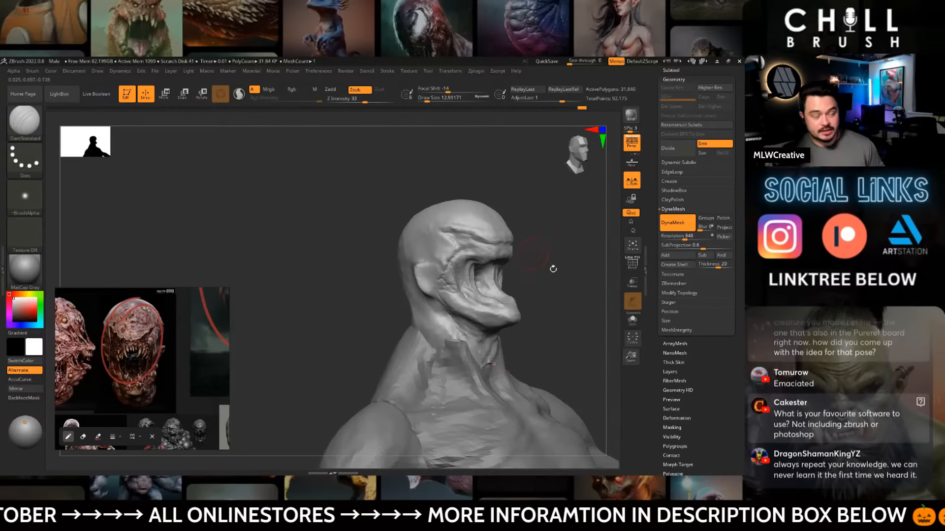
# - Flatten the side of the forehead with the TrimDynamic brush at a draw size of about 26.9
pyautogui.moveTo(553, 268)
pyautogui.keyDown('shift'); pyautogui.mouseDown()
pyautogui.moveTo(517, 302)
pyautogui.moveTo(512, 263)
pyautogui.mouseUp(); pyautogui.keyUp('shift')
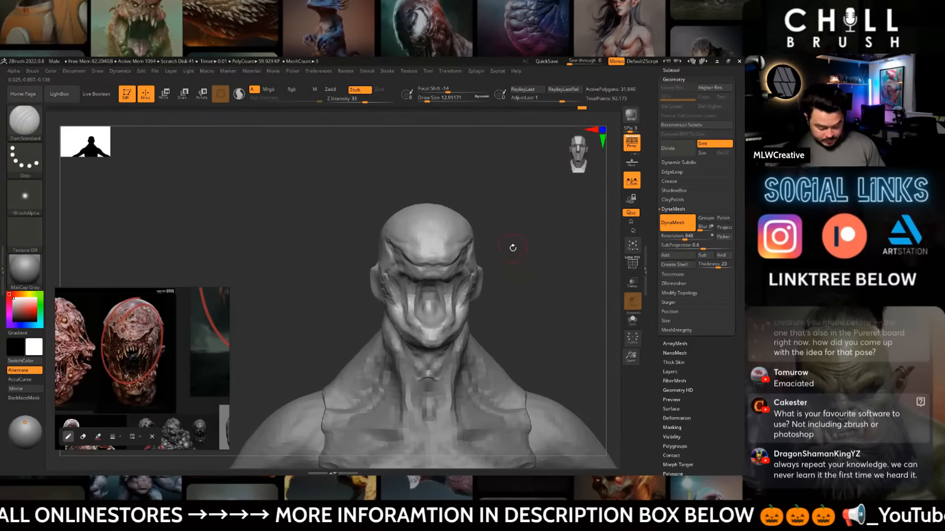
pyautogui.press('t')
pyautogui.click(498, 269)
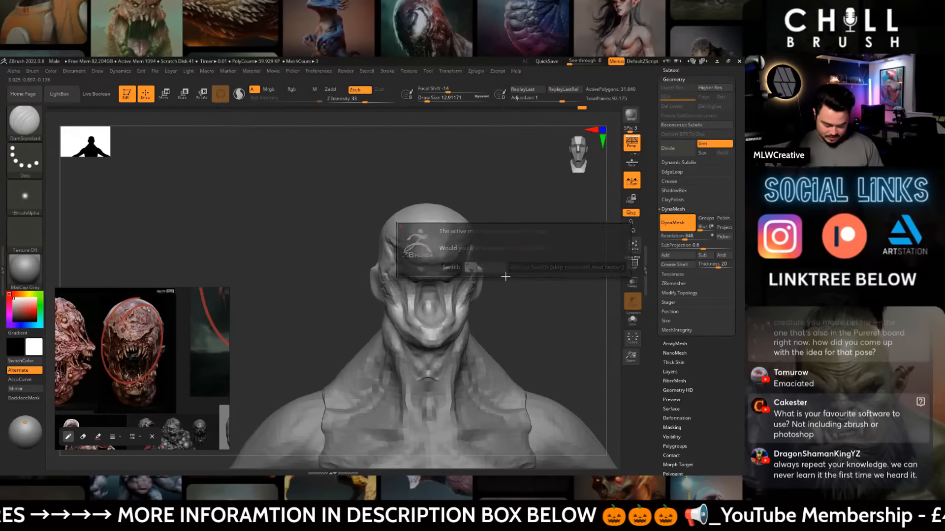
pyautogui.press('b')
pyautogui.press('t')
pyautogui.press('d')
pyautogui.moveTo(501, 235); pyautogui.dragTo(448, 240)
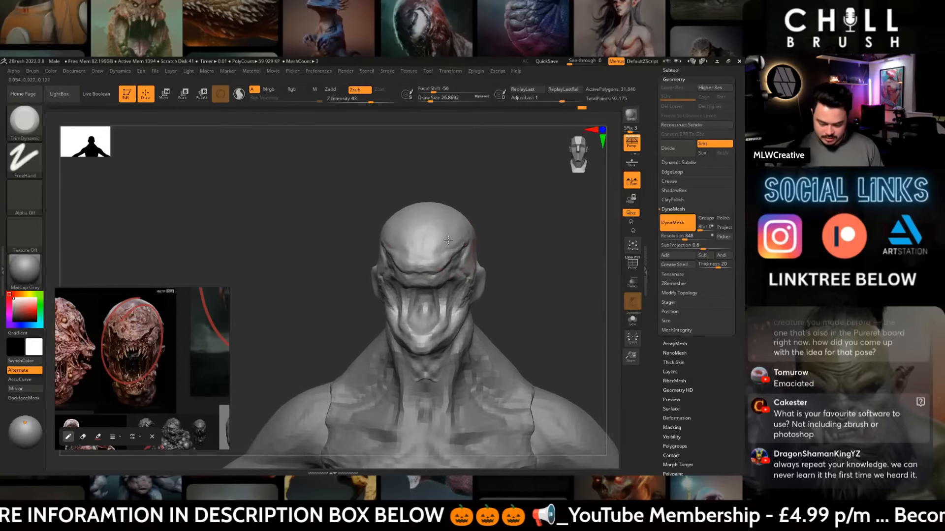
pyautogui.moveTo(495, 222); pyautogui.dragTo(507, 223)
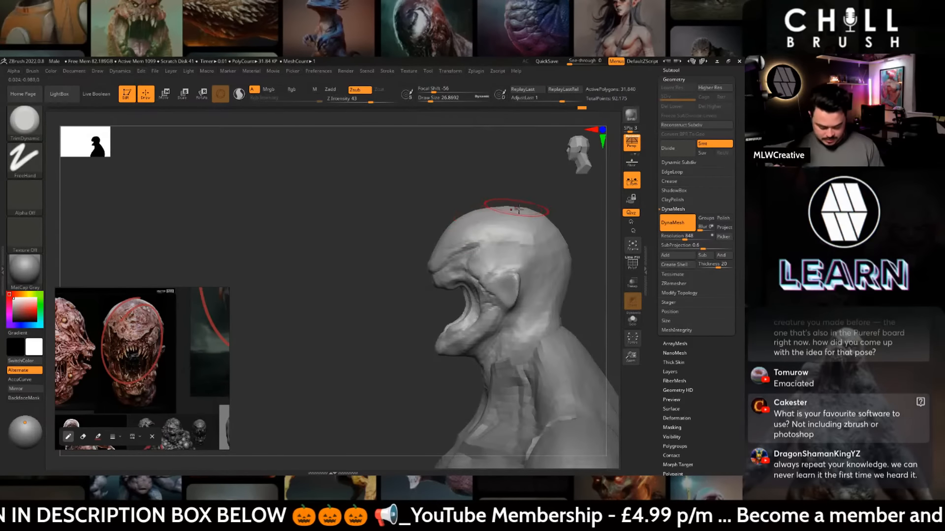
# - Reshape the brow and forehead in profile with the Move brush at a draw size of about 56.5
pyautogui.press('b')
pyautogui.press('m')
pyautogui.press('v')
pyautogui.press('space')
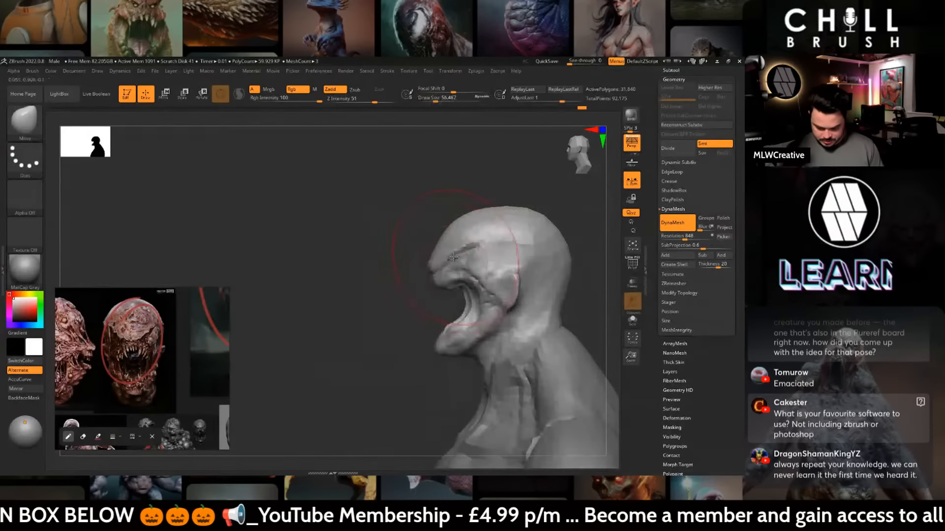
pyautogui.moveTo(450, 261)
pyautogui.mouseDown()
pyautogui.moveTo(444, 250)
pyautogui.moveTo(469, 224)
pyautogui.mouseUp()
# - Refine the profile of the chin and throat with the Move brush, reducing the draw size to about 10.5
pyautogui.press('space')
pyautogui.press('space')
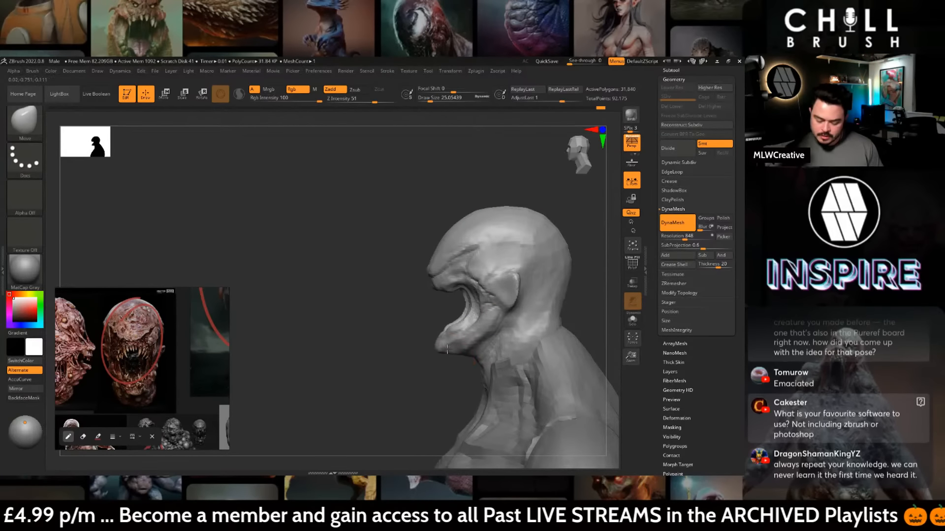
pyautogui.keyDown('alt'); pyautogui.moveTo(447, 349); pyautogui.dragTo(447, 302); pyautogui.keyUp('alt')
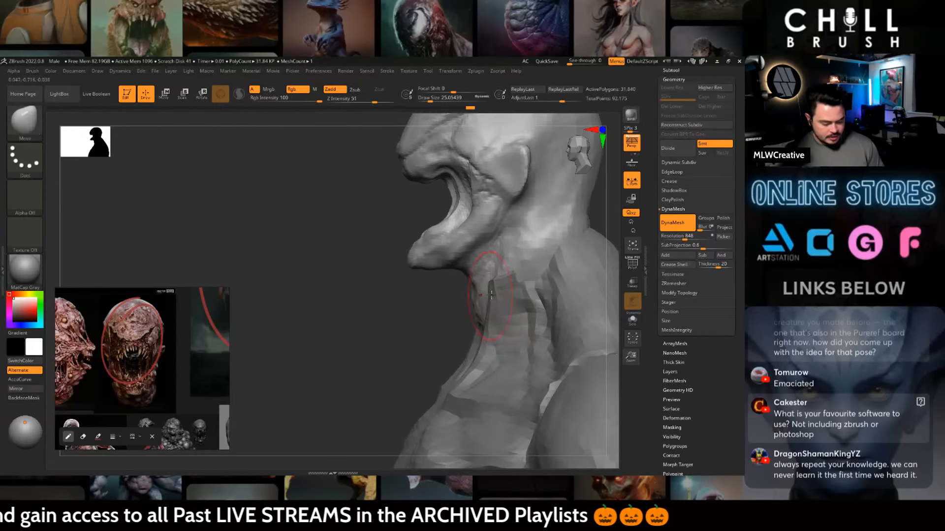
pyautogui.press('space')
pyautogui.moveTo(469, 318); pyautogui.dragTo(464, 318)
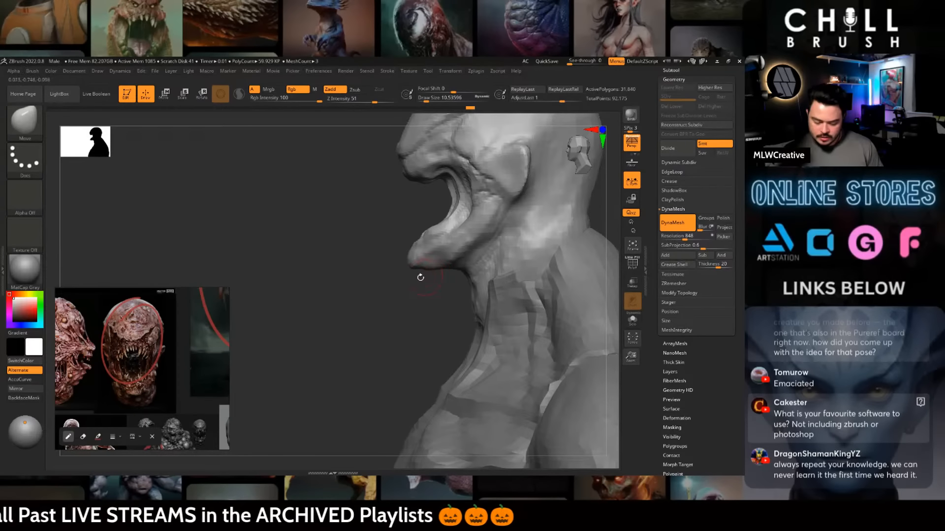
pyautogui.moveTo(403, 255)
pyautogui.mouseDown()
pyautogui.moveTo(472, 241)
pyautogui.moveTo(508, 212)
pyautogui.moveTo(509, 257)
pyautogui.moveTo(512, 226)
pyautogui.moveTo(442, 267)
pyautogui.mouseUp()
# - Build up the front of the neck below the jaw with the ClayBuildup brush at a draw size of about 10.5
pyautogui.press('b')
pyautogui.click(270, 180)
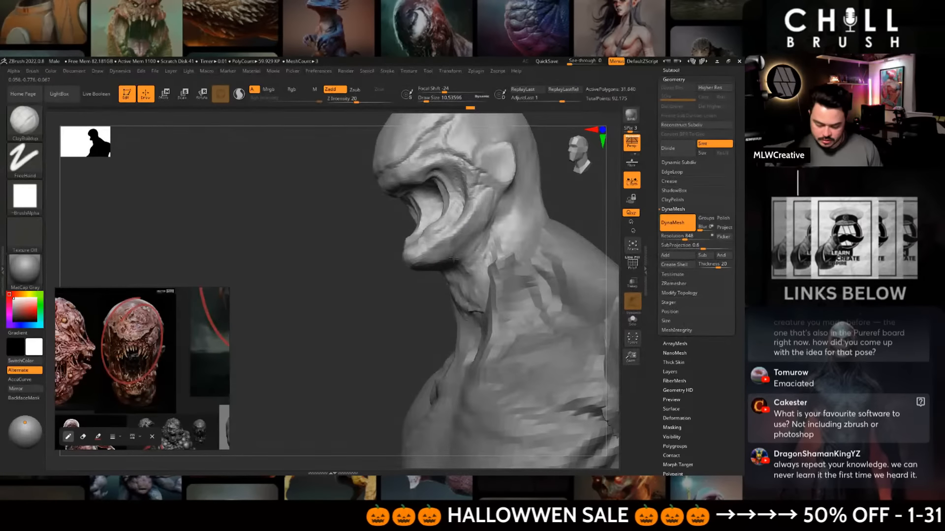
pyautogui.moveTo(405, 335)
pyautogui.mouseDown()
pyautogui.moveTo(513, 275)
pyautogui.moveTo(536, 244)
pyautogui.moveTo(500, 252)
pyautogui.moveTo(525, 246)
pyautogui.moveTo(507, 249)
pyautogui.moveTo(512, 234)
pyautogui.moveTo(527, 246)
pyautogui.mouseUp()
# - Carve around the ear and the side of the head with the DamStandard brush at a draw size of about 26.9
pyautogui.press('b')
pyautogui.press('d')
pyautogui.press('s')
pyautogui.press('space')
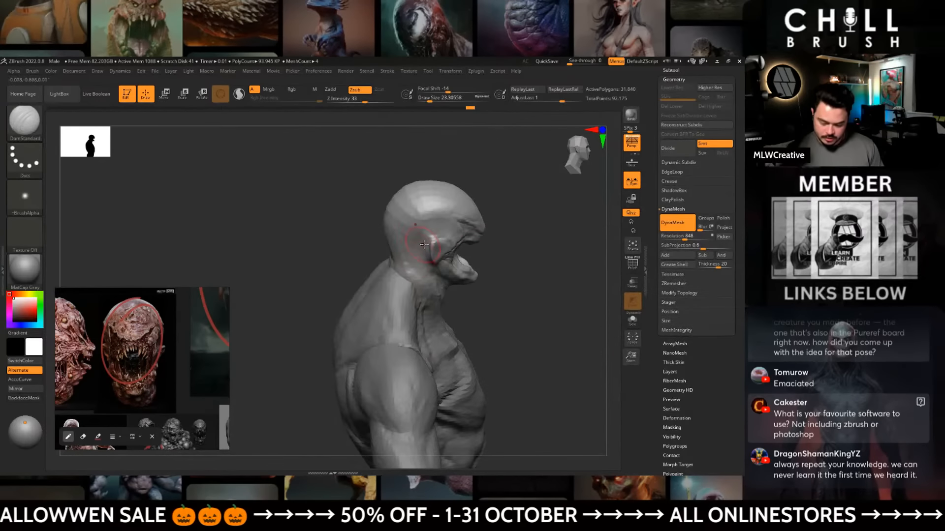
pyautogui.press('space')
pyautogui.moveTo(425, 245); pyautogui.dragTo(427, 245)
pyautogui.moveTo(509, 246); pyautogui.dragTo(522, 246)
pyautogui.moveTo(451, 241); pyautogui.dragTo(439, 254)
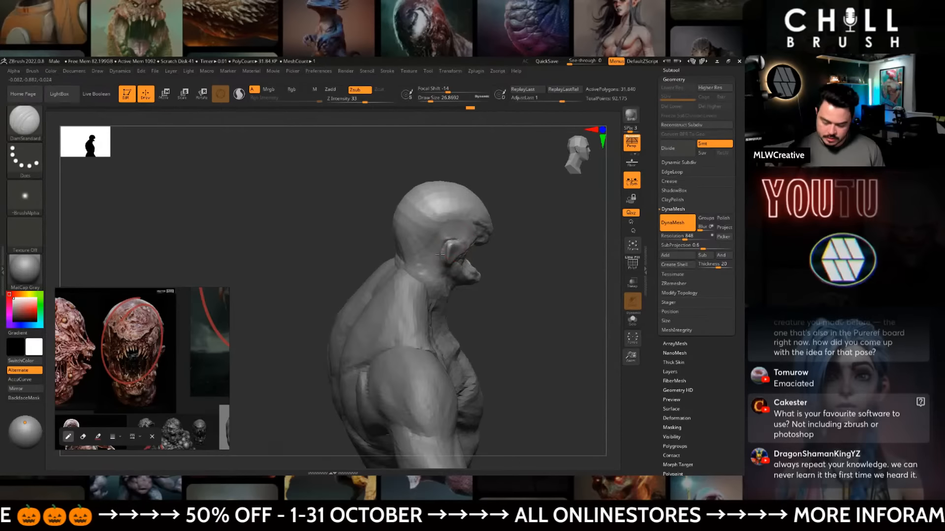
pyautogui.moveTo(512, 248); pyautogui.dragTo(540, 247)
pyautogui.moveTo(455, 239); pyautogui.dragTo(441, 255)
pyautogui.moveTo(541, 248); pyautogui.dragTo(484, 250)
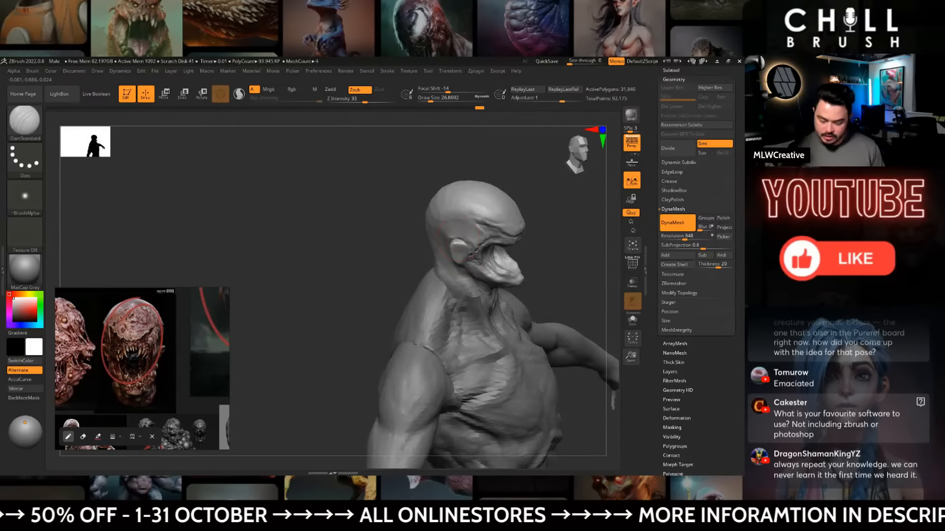
# - Refine the crease above the ear with the DamStandard brush at a draw size of about 16.7
pyautogui.press('space')
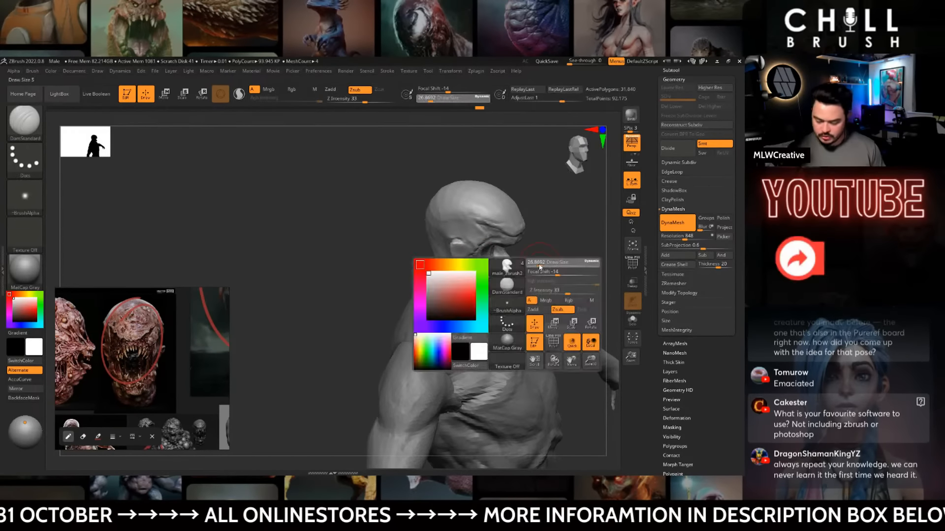
pyautogui.moveTo(537, 266); pyautogui.dragTo(535, 266)
pyautogui.moveTo(539, 268)
pyautogui.keyDown('alt'); pyautogui.mouseDown()
pyautogui.moveTo(510, 291)
pyautogui.moveTo(524, 256)
pyautogui.moveTo(502, 275)
pyautogui.moveTo(528, 264)
pyautogui.moveTo(472, 268)
pyautogui.mouseUp(); pyautogui.keyUp('alt')
pyautogui.press('space')
pyautogui.press('b')
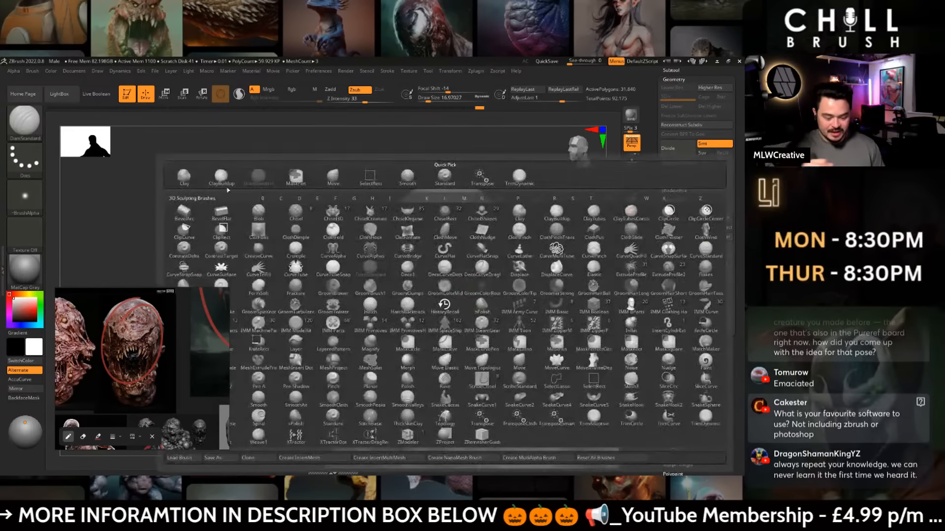
pyautogui.press('Escape')
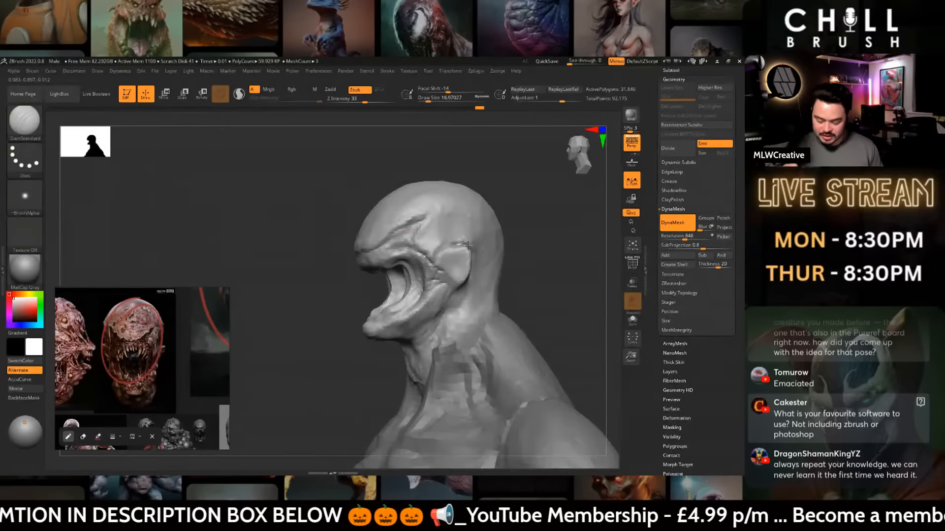
# - Build up the head around and behind the ear with the ClayBuildup brush at draw sizes of about 16.7 and 32.7
pyautogui.press('b')
pyautogui.press('c')
pyautogui.press('b')
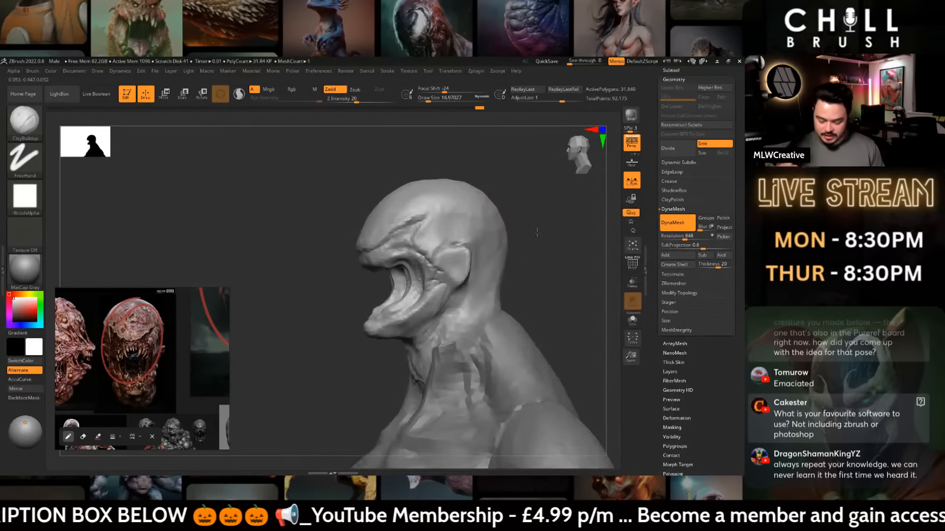
pyautogui.moveTo(494, 258); pyautogui.dragTo(471, 247)
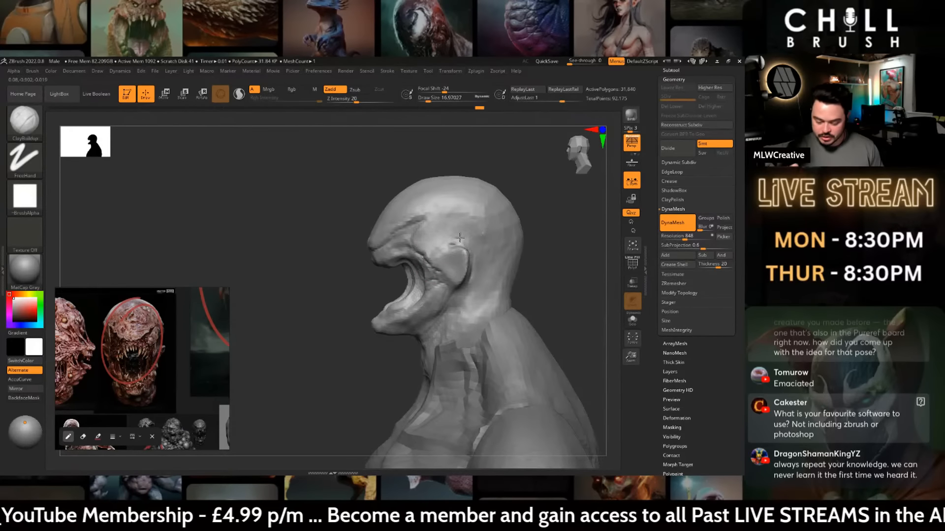
pyautogui.moveTo(547, 262); pyautogui.dragTo(470, 325)
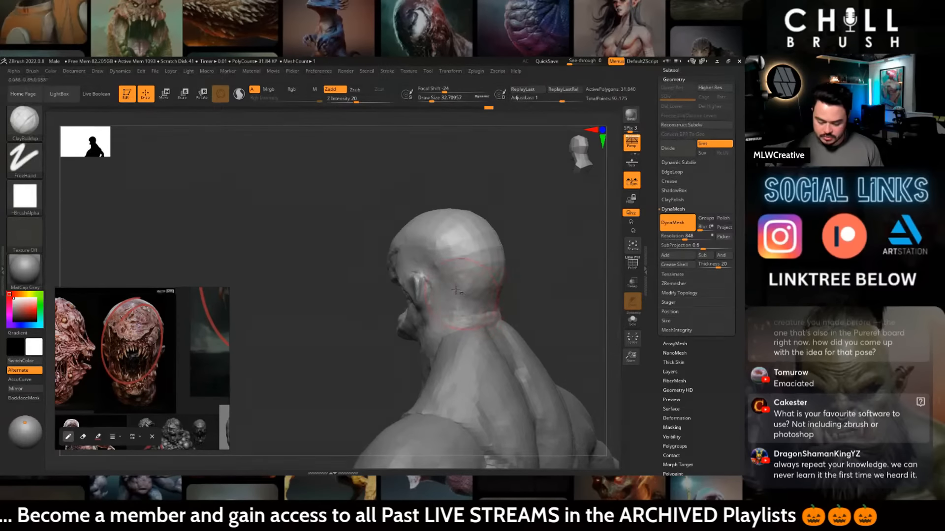
pyautogui.moveTo(514, 245); pyautogui.dragTo(524, 276)
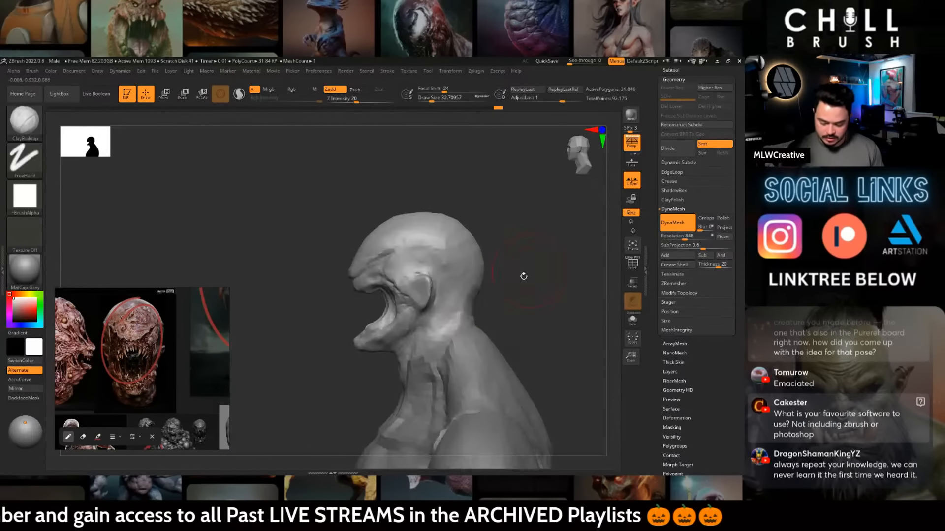
# - Build up the neck muscle running down from behind the ear with the ClayBuildup brush at a draw size of about 23.3
pyautogui.press('[')
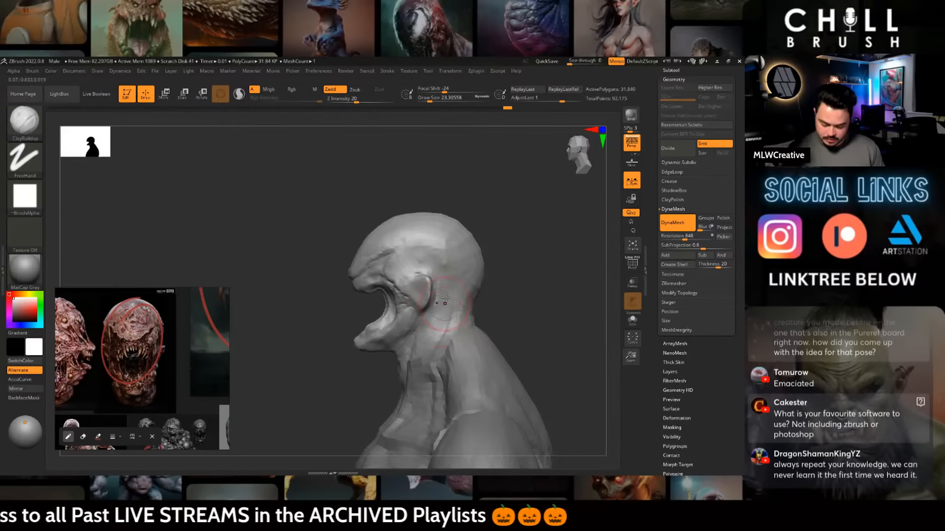
pyautogui.moveTo(460, 362); pyautogui.dragTo(489, 280)
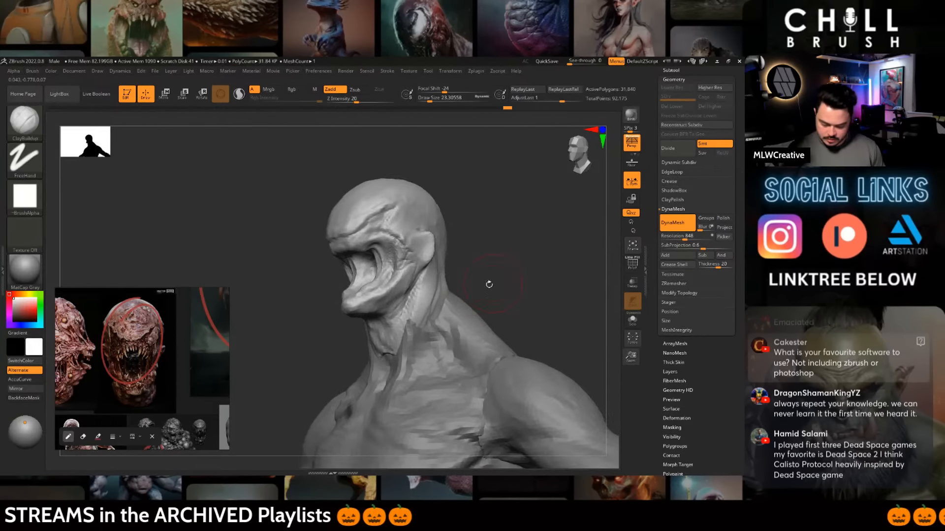
pyautogui.moveTo(422, 361); pyautogui.dragTo(430, 309)
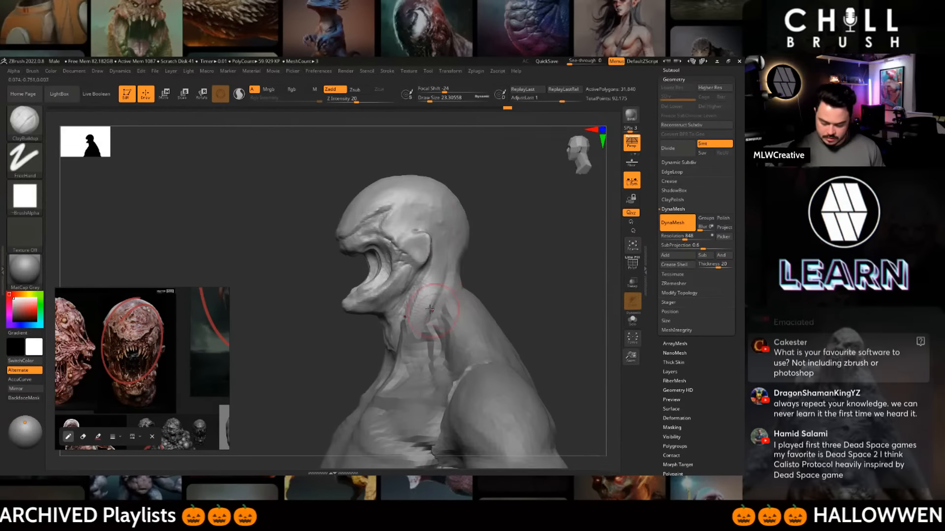
# - Reshape the sides of the neck from the front with the Move brush at a draw size of about 43.8
pyautogui.press('b')
pyautogui.press('m')
pyautogui.press('v')
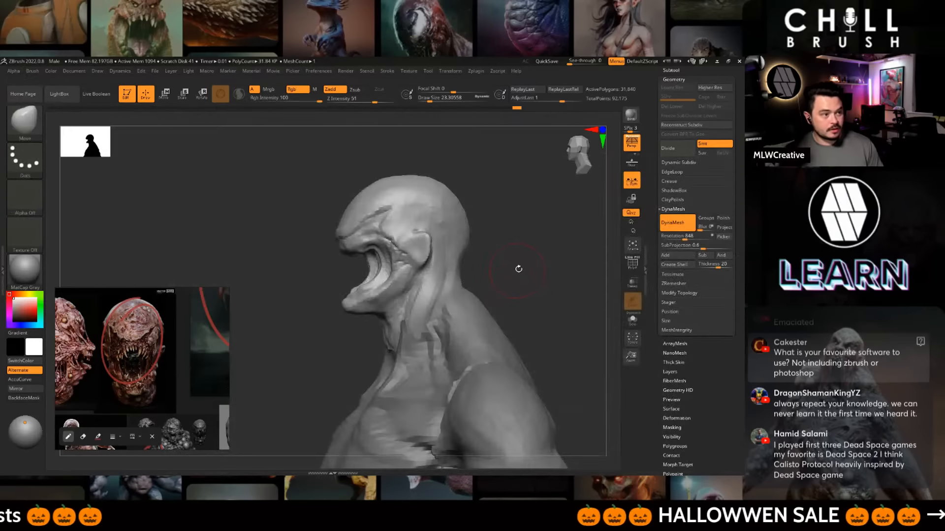
pyautogui.moveTo(517, 267); pyautogui.dragTo(495, 231)
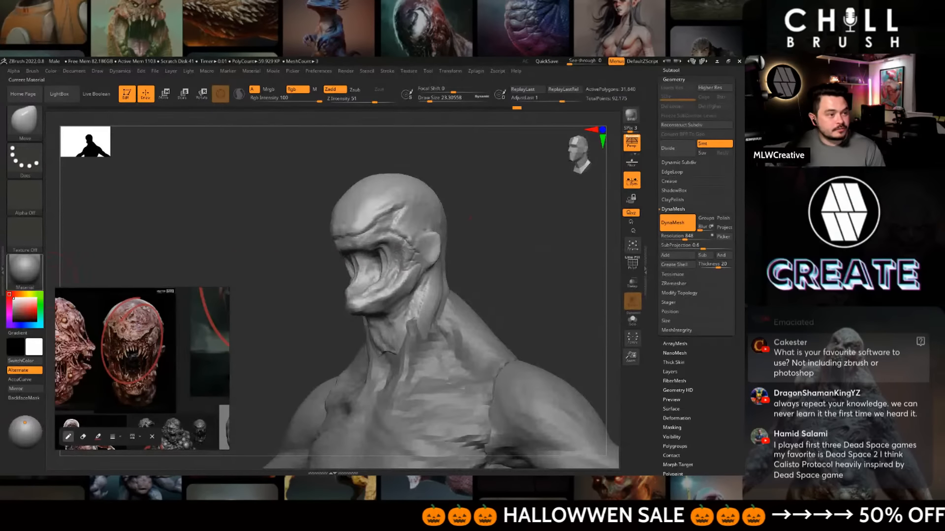
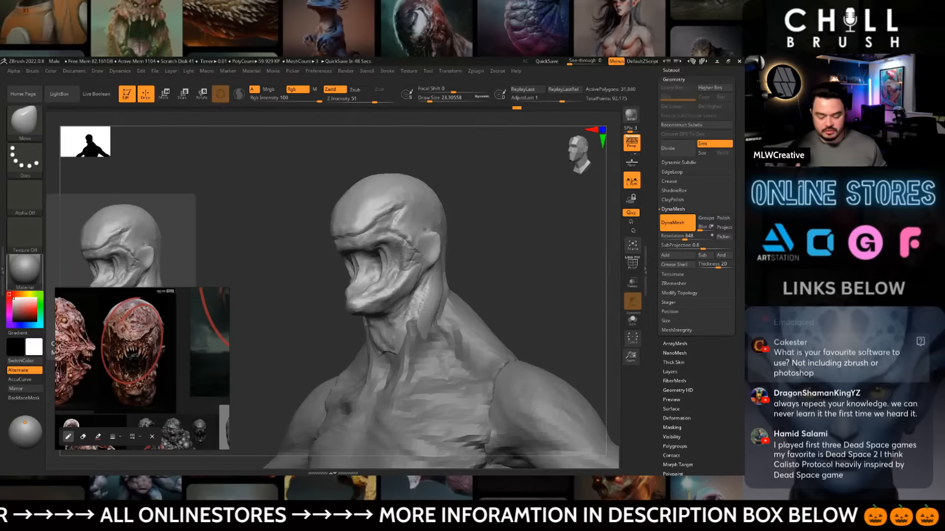
pyautogui.moveTo(502, 274); pyautogui.dragTo(528, 270)
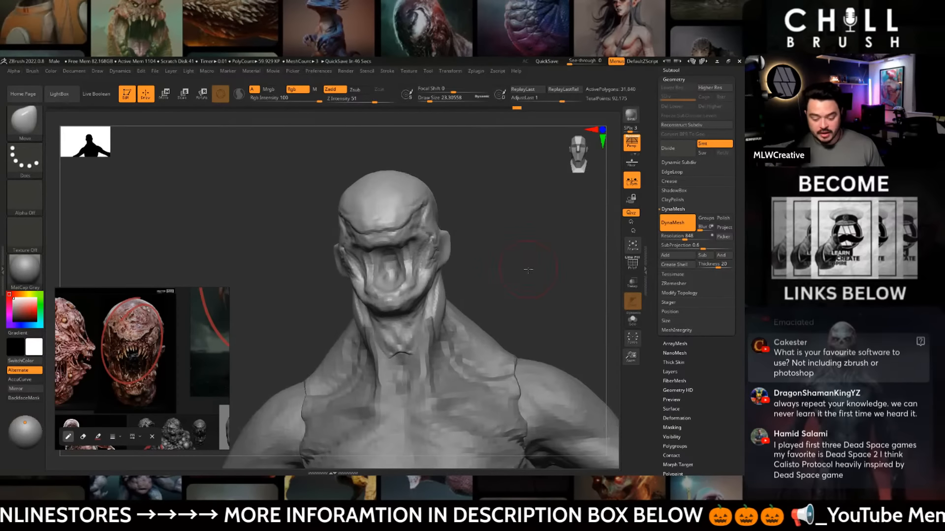
pyautogui.press('space')
pyautogui.click(444, 296)
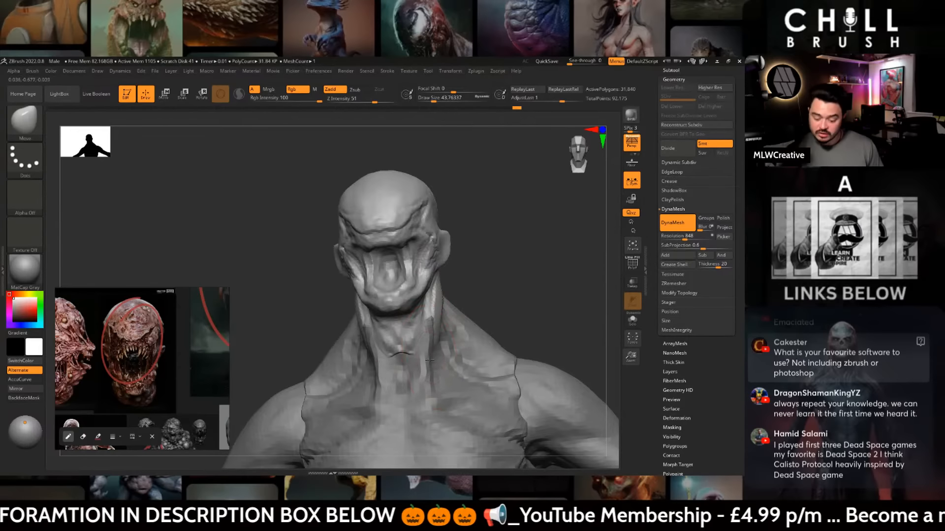
pyautogui.moveTo(430, 361); pyautogui.dragTo(434, 353)
# - Smooth the throat and neck muscles below the jaw with the Smooth brush at a draw size of about 39.1
pyautogui.moveTo(544, 297)
pyautogui.mouseDown()
pyautogui.moveTo(498, 299)
pyautogui.moveTo(533, 295)
pyautogui.mouseUp()
pyautogui.press('space')
pyautogui.click(428, 346)
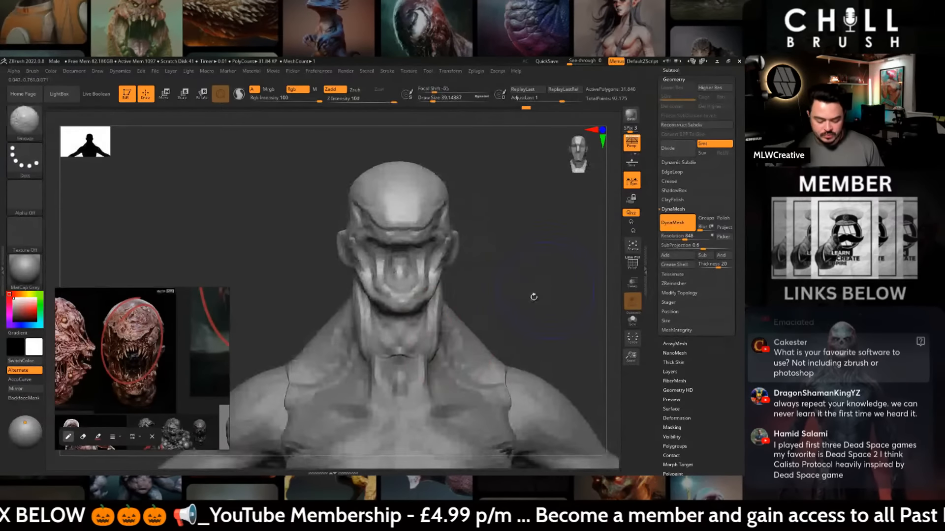
pyautogui.moveTo(434, 336); pyautogui.dragTo(428, 339)
pyautogui.moveTo(476, 306)
pyautogui.mouseDown()
pyautogui.moveTo(500, 314)
pyautogui.moveTo(502, 263)
pyautogui.mouseUp()
# - Add small forms to the cheek and front of the neck with the ClayBuildup brush, starting at a draw size of about 8.4
pyautogui.press('b')
pyautogui.click(214, 177)
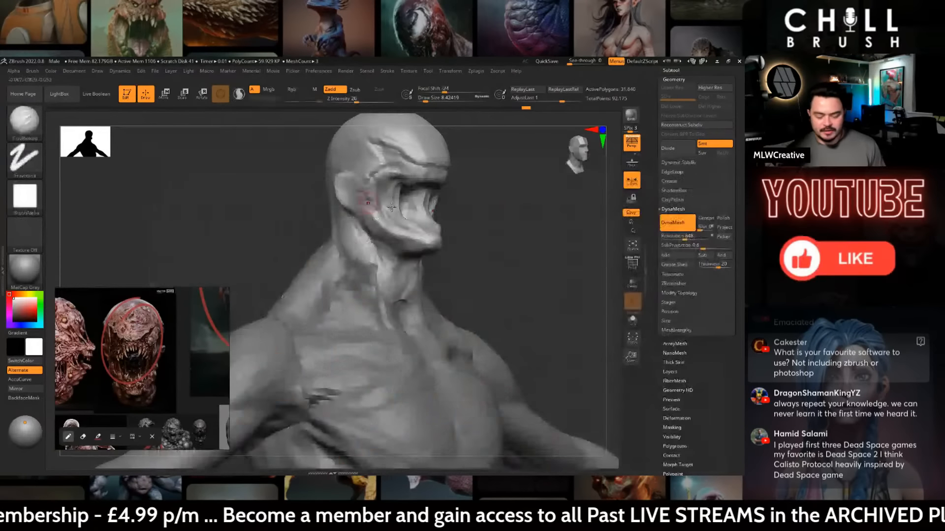
pyautogui.moveTo(532, 209); pyautogui.dragTo(508, 211)
pyautogui.press('space')
pyautogui.press('space')
pyautogui.moveTo(404, 266)
pyautogui.mouseDown()
pyautogui.moveTo(395, 302)
pyautogui.moveTo(391, 270)
pyautogui.moveTo(406, 273)
pyautogui.mouseUp()
pyautogui.moveTo(486, 255); pyautogui.dragTo(498, 255)
# - Adjust the neck shape in profile with the Move brush, undo the unwanted stroke, and enlarge the draw size to about 36.6
pyautogui.press('b')
pyautogui.press('m')
pyautogui.press('v')
pyautogui.press('space')
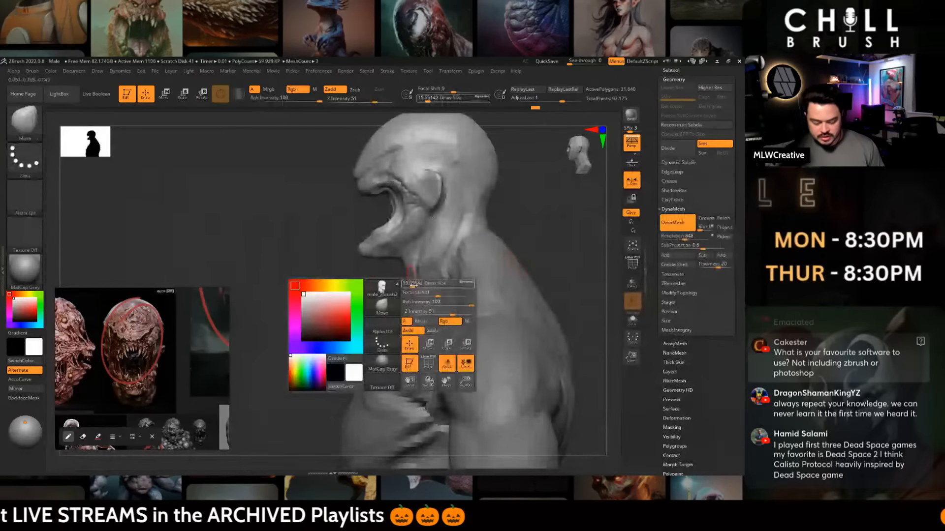
pyautogui.moveTo(407, 285); pyautogui.dragTo(414, 294)
pyautogui.moveTo(527, 249)
pyautogui.keyDown('shift'); pyautogui.mouseDown()
pyautogui.moveTo(405, 292)
pyautogui.moveTo(416, 300)
pyautogui.moveTo(414, 286)
pyautogui.mouseUp(); pyautogui.keyUp('shift')
pyautogui.press('space')
pyautogui.hotkey('ctrl', 'z')
pyautogui.press('space')
pyautogui.keyDown('shift'); pyautogui.moveTo(513, 258); pyautogui.dragTo(461, 255, button='right'); pyautogui.keyUp('shift')
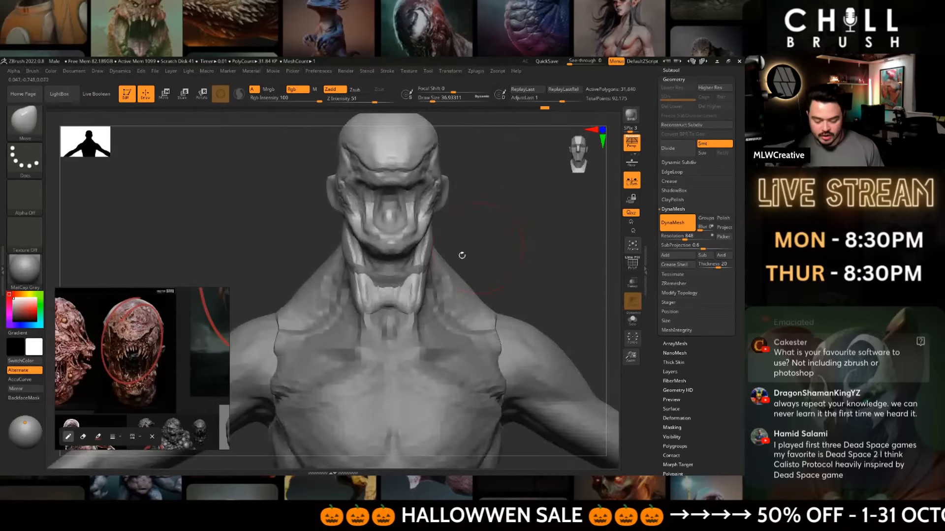
# - Switch to the torso subtool and build up the base of the neck with the ClayBuildup brush at a draw size of about 14.2
pyautogui.keyDown('alt'); pyautogui.click(414, 301); pyautogui.keyUp('alt')
pyautogui.press('b')
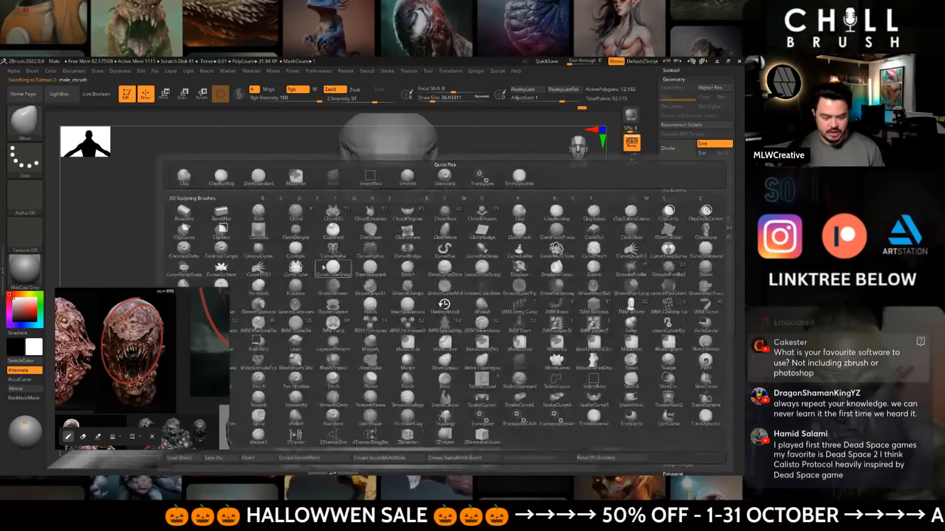
pyautogui.press('c')
pyautogui.press('b')
pyautogui.press('space')
pyautogui.moveTo(496, 217); pyautogui.dragTo(489, 217)
pyautogui.moveTo(489, 217); pyautogui.dragTo(481, 219, button='right')
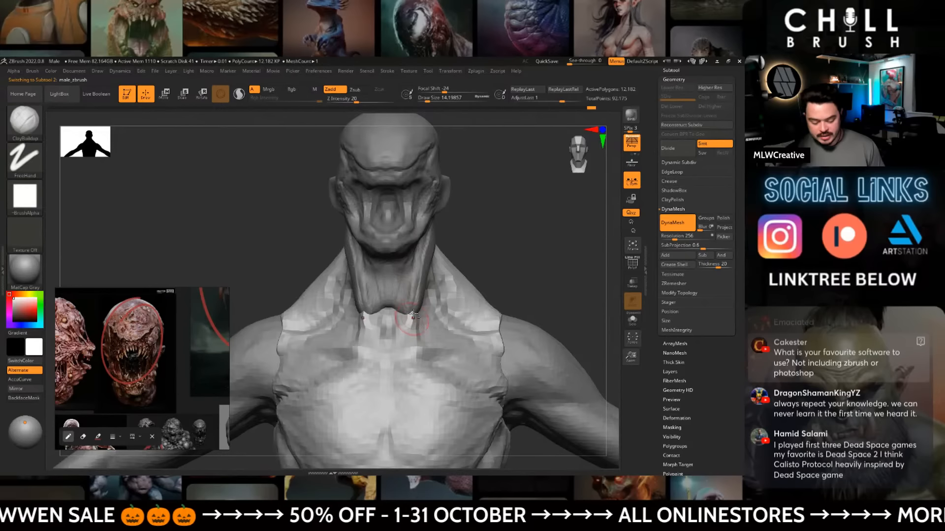
pyautogui.moveTo(513, 275); pyautogui.dragTo(472, 233, button='right')
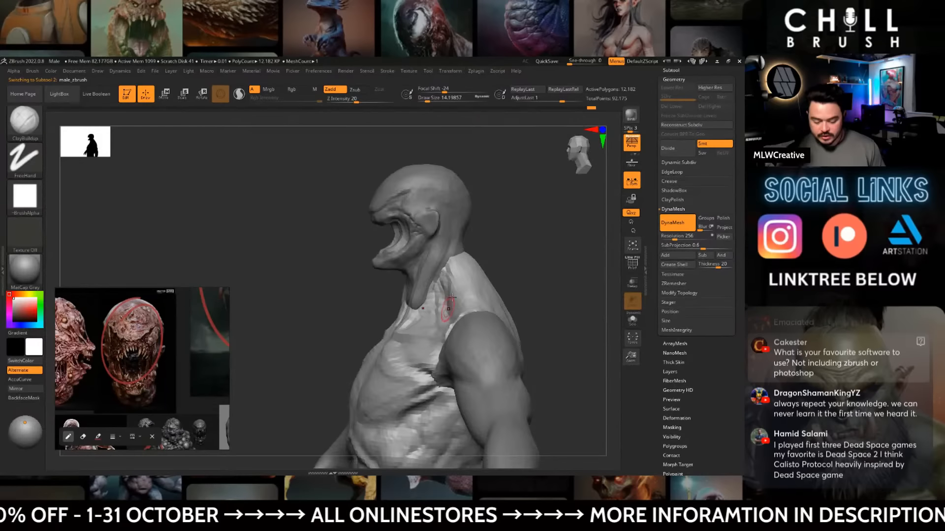
pyautogui.moveTo(451, 297)
pyautogui.mouseDown(button='right')
pyautogui.moveTo(545, 270)
pyautogui.moveTo(515, 259)
pyautogui.mouseUp(button='right')
# - Switch to the head subtool and build up the side of the neck with the ClayBuildup brush at a draw size of about 16.7
pyautogui.keyDown('alt'); pyautogui.click(418, 263); pyautogui.keyUp('alt')
pyautogui.keyDown('ctrl'); pyautogui.moveTo(475, 226); pyautogui.dragTo(460, 288, button='right'); pyautogui.keyUp('ctrl')
pyautogui.press('space')
pyautogui.moveTo(491, 246); pyautogui.dragTo(494, 247)
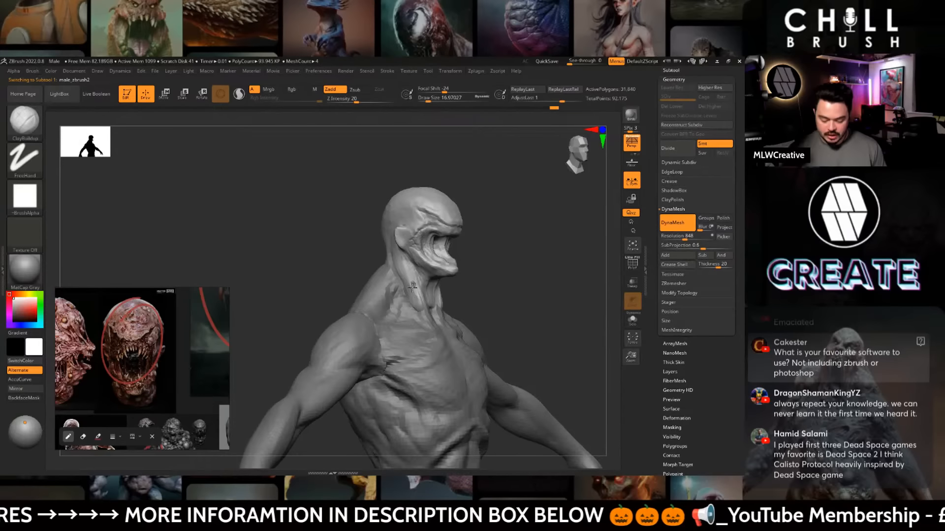
pyautogui.moveTo(491, 295); pyautogui.dragTo(399, 260, button='right')
pyautogui.moveTo(515, 237)
pyautogui.mouseDown(button='right')
pyautogui.moveTo(498, 249)
pyautogui.moveTo(503, 230)
pyautogui.moveTo(498, 249)
pyautogui.mouseUp(button='right')
pyautogui.press('b')
pyautogui.press('c')
pyautogui.press('s')
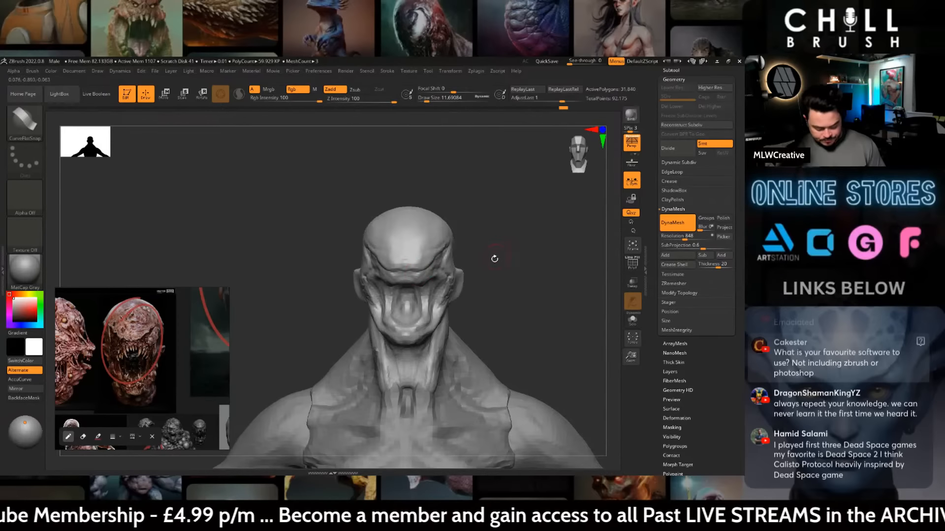
pyautogui.press('b')
pyautogui.press('m')
pyautogui.press('v')
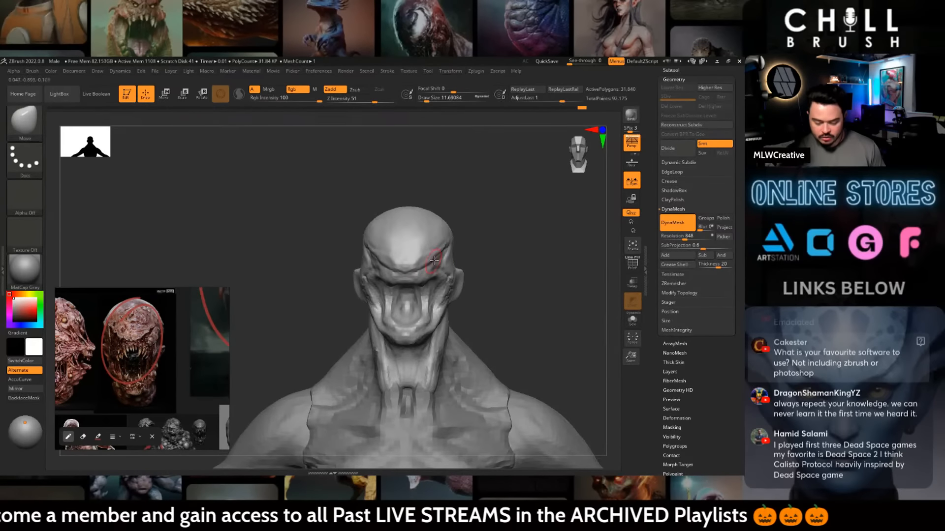
# - Carve creases across the brow and around the upper mouth with the DamStandard brush at a draw size of about 11.7
pyautogui.press('b')
pyautogui.press('d')
pyautogui.press('s')
pyautogui.moveTo(510, 270); pyautogui.dragTo(426, 258, button='right')
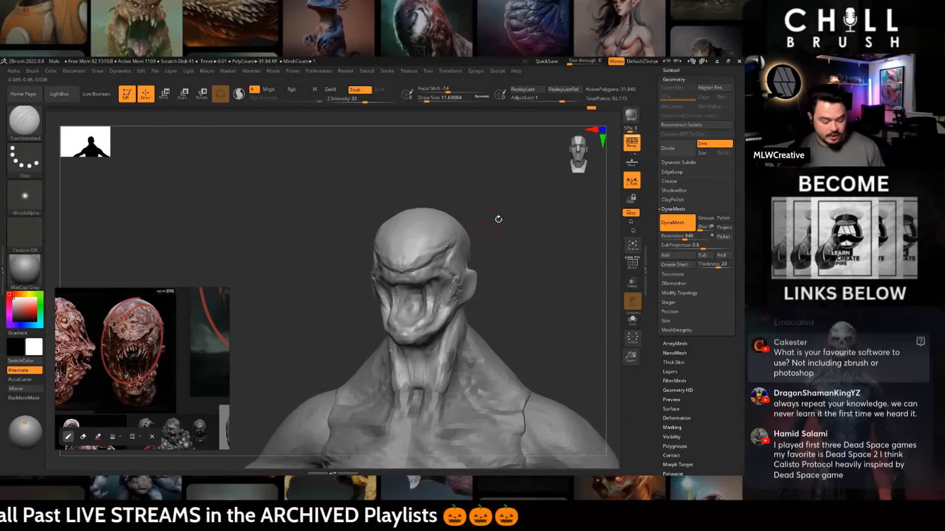
pyautogui.moveTo(483, 232); pyautogui.dragTo(457, 244, button='right')
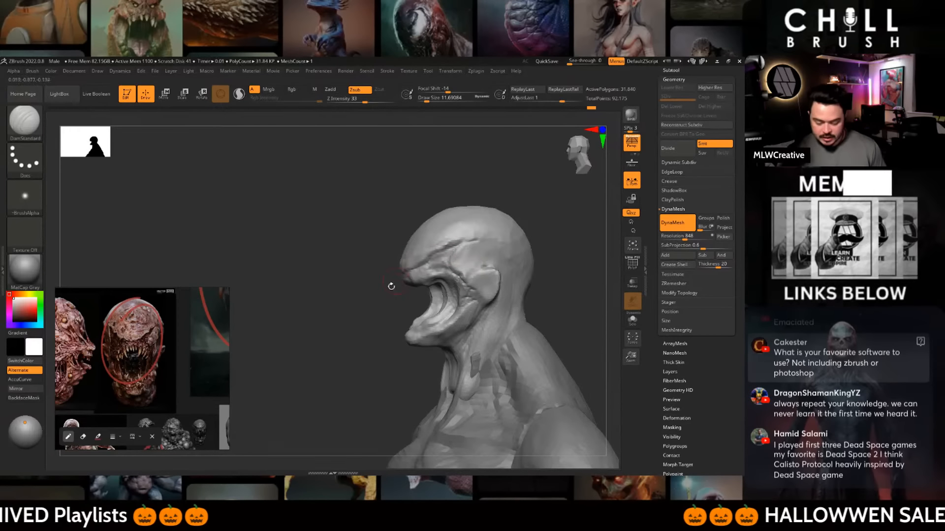
pyautogui.moveTo(391, 285); pyautogui.dragTo(438, 234, button='right')
pyautogui.moveTo(430, 274)
pyautogui.mouseDown(button='right')
pyautogui.moveTo(523, 256)
pyautogui.moveTo(531, 268)
pyautogui.moveTo(534, 256)
pyautogui.moveTo(505, 239)
pyautogui.mouseUp(button='right')
# - Add sinewy forms to the cheeks and mouth corners with the ClayBuildup brush at a draw size of about 7.5
pyautogui.press('b')
pyautogui.press('c')
pyautogui.press('b')
pyautogui.press('[')
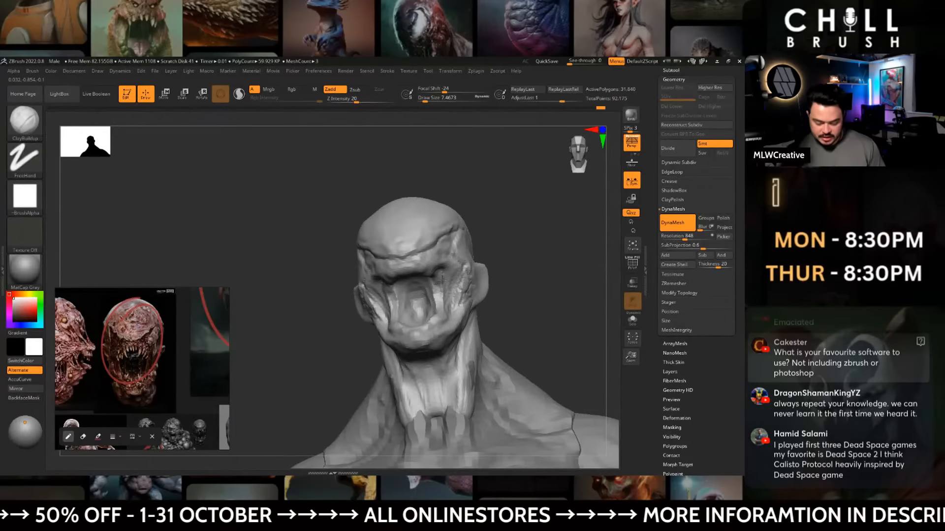
pyautogui.moveTo(438, 284); pyautogui.dragTo(438, 270, button='right')
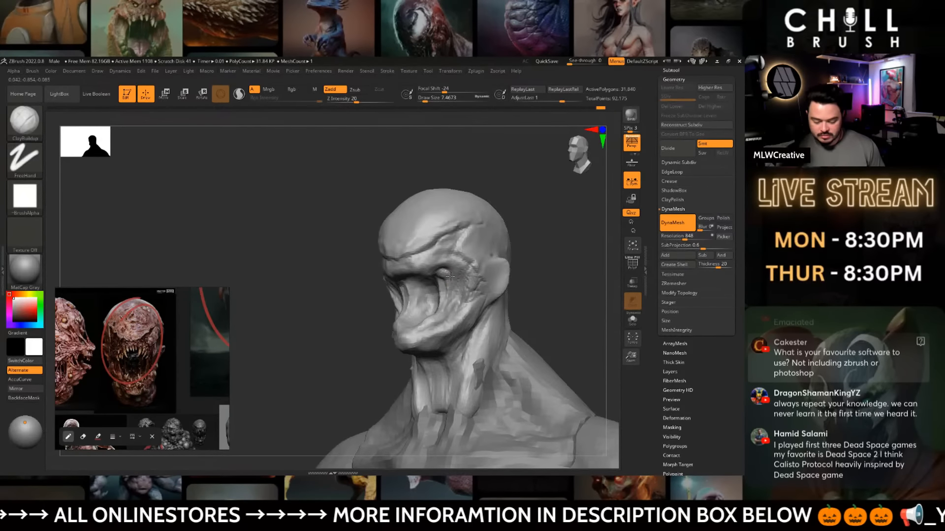
pyautogui.moveTo(534, 258); pyautogui.dragTo(434, 271, button='right')
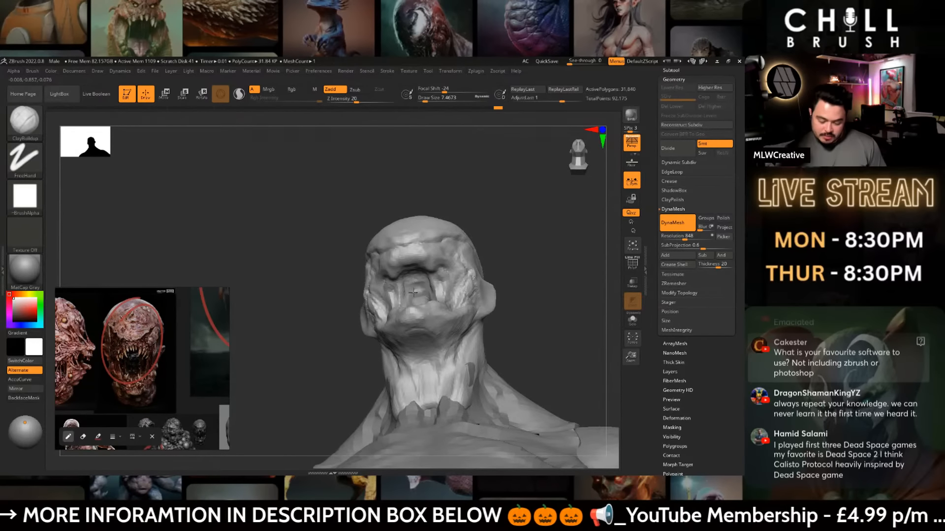
pyautogui.moveTo(483, 270); pyautogui.dragTo(449, 318, button='right')
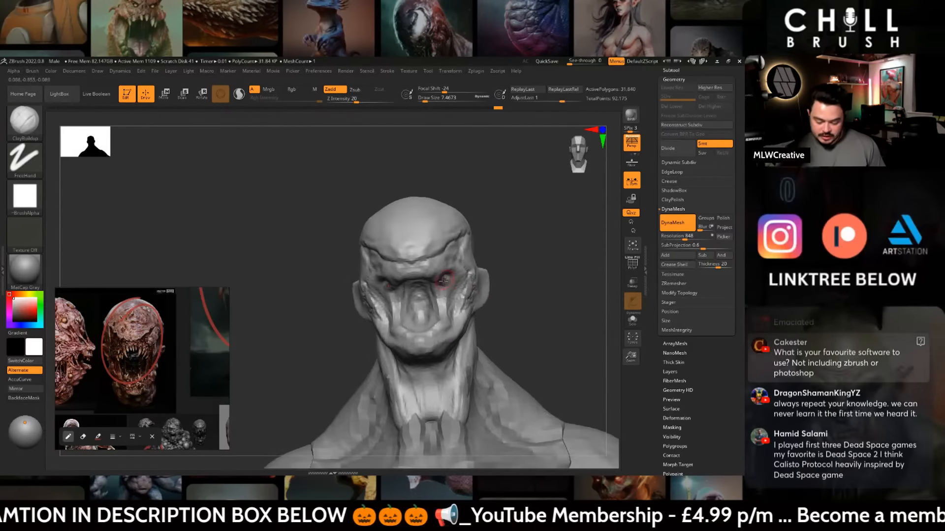
pyautogui.moveTo(534, 293)
pyautogui.keyDown('alt'); pyautogui.mouseDown(button='right')
pyautogui.moveTo(536, 258)
pyautogui.moveTo(533, 269)
pyautogui.mouseUp(button='right'); pyautogui.keyUp('alt')
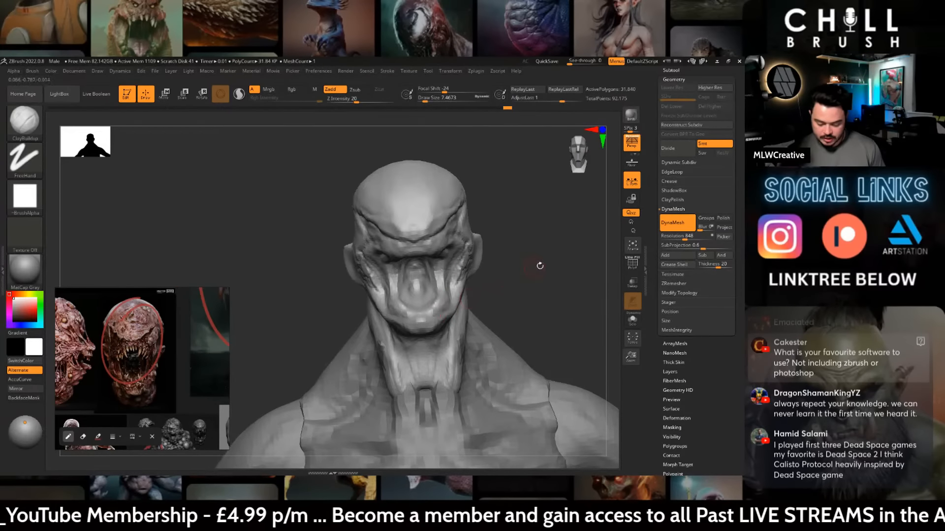
pyautogui.moveTo(539, 265); pyautogui.dragTo(440, 300, button='right')
pyautogui.moveTo(540, 278)
pyautogui.mouseDown(button='right')
pyautogui.moveTo(603, 263)
pyautogui.moveTo(538, 239)
pyautogui.moveTo(541, 253)
pyautogui.mouseUp(button='right')
# - Pull the sides of the lower jaw inward with the Move brush, reducing the draw size from about 18.5 to 15.6
pyautogui.press('b')
pyautogui.press('m')
pyautogui.press('v')
pyautogui.rightClick(540, 255)
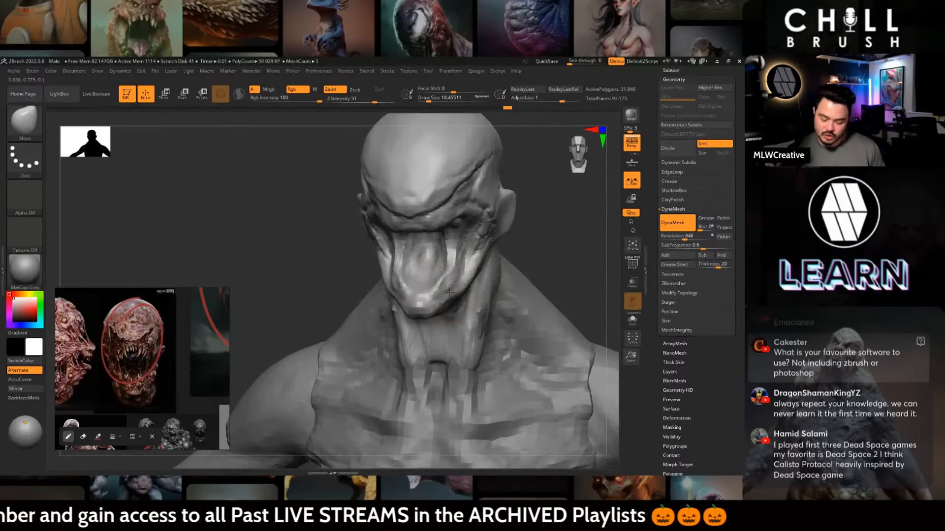
pyautogui.moveTo(462, 284); pyautogui.dragTo(444, 284)
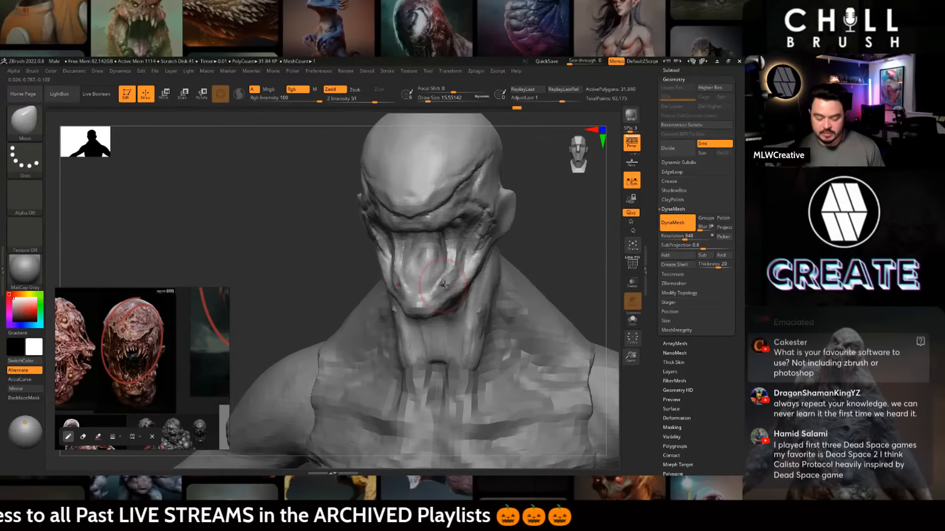
pyautogui.moveTo(444, 285); pyautogui.dragTo(443, 240, button='right')
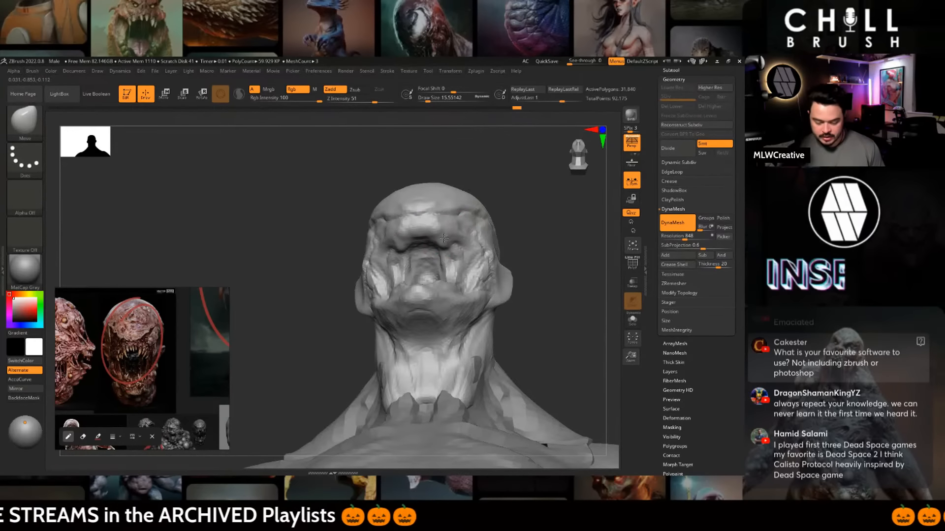
# - Build up the roof of the mouth from below with the ClayBuildup brush at a draw size of about 10.5
pyautogui.moveTo(527, 229); pyautogui.dragTo(479, 205, button='right')
pyautogui.press('b')
pyautogui.click(232, 178)
pyautogui.press('space')
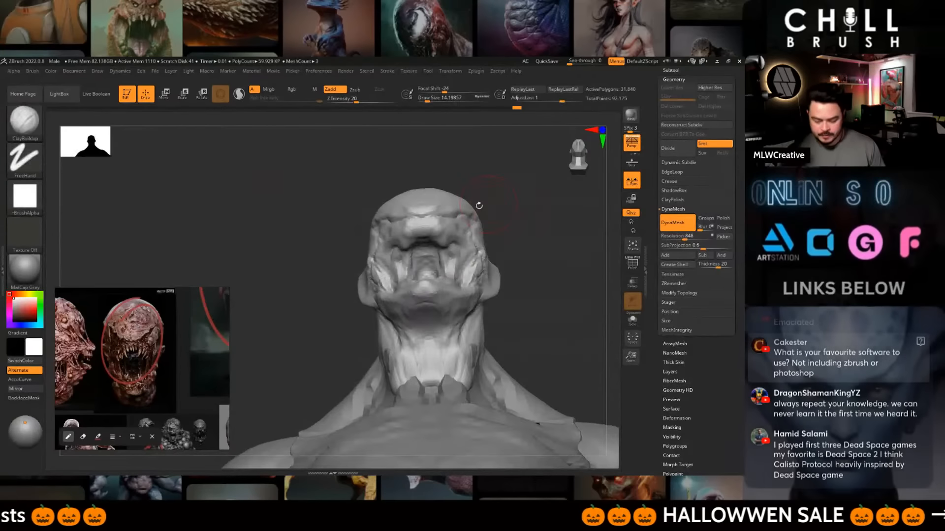
pyautogui.press('space')
pyautogui.moveTo(427, 241); pyautogui.dragTo(433, 240)
pyautogui.moveTo(477, 229); pyautogui.dragTo(482, 202, button='right')
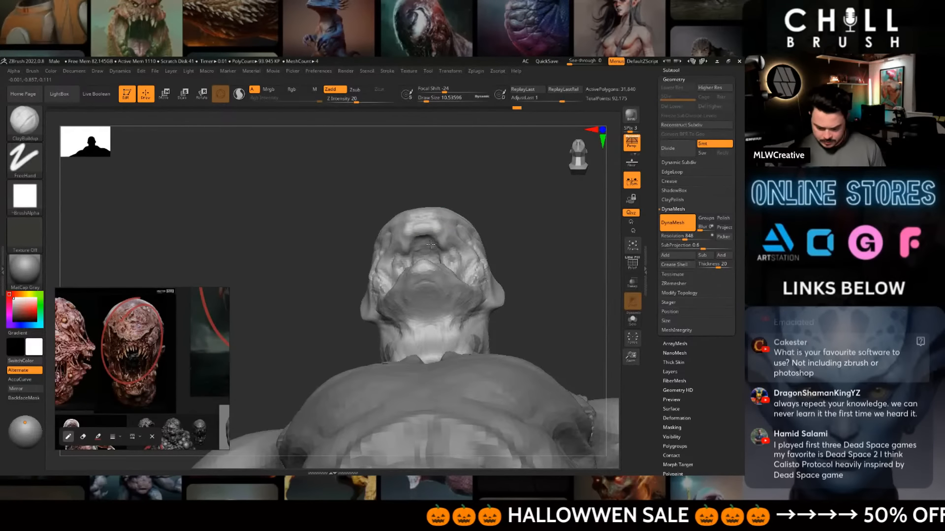
pyautogui.keyDown('ctrl'); pyautogui.moveTo(517, 236); pyautogui.dragTo(527, 216, button='right'); pyautogui.keyUp('ctrl')
pyautogui.moveTo(527, 216)
pyautogui.mouseDown(button='right')
pyautogui.moveTo(482, 212)
pyautogui.moveTo(531, 217)
pyautogui.moveTo(408, 248)
pyautogui.mouseUp(button='right')
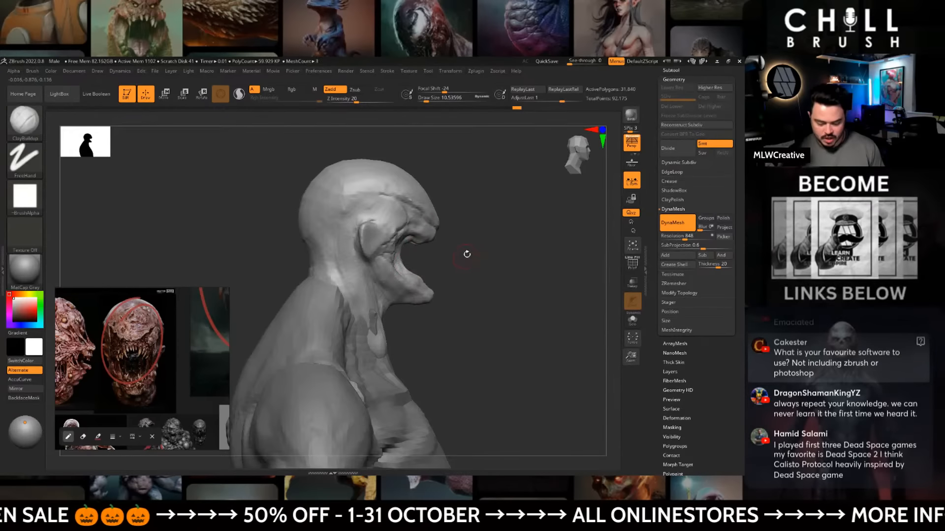
pyautogui.keyDown('alt'); pyautogui.moveTo(466, 254); pyautogui.dragTo(477, 290, button='right'); pyautogui.keyUp('alt')
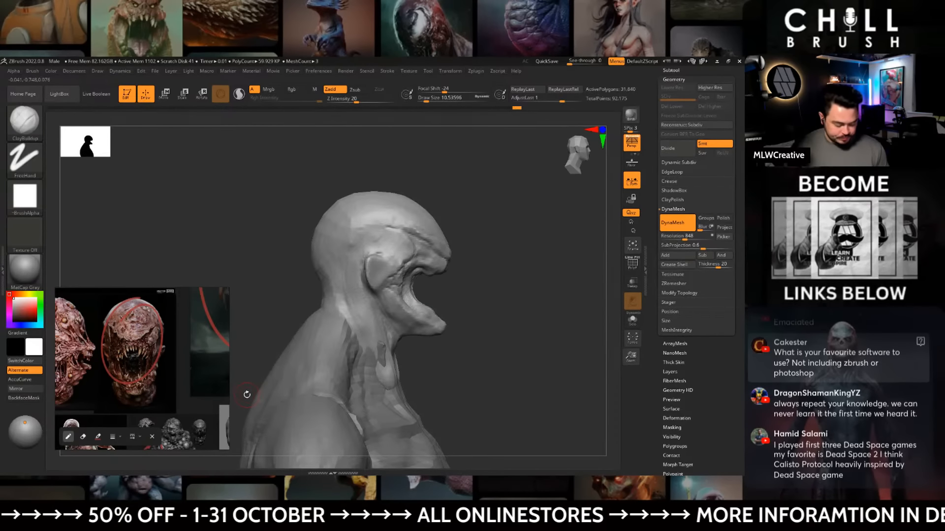
# - Frame the open-mouthed creature head with the exposed teeth in the reference image board
pyautogui.scroll(-3, 179, 334)
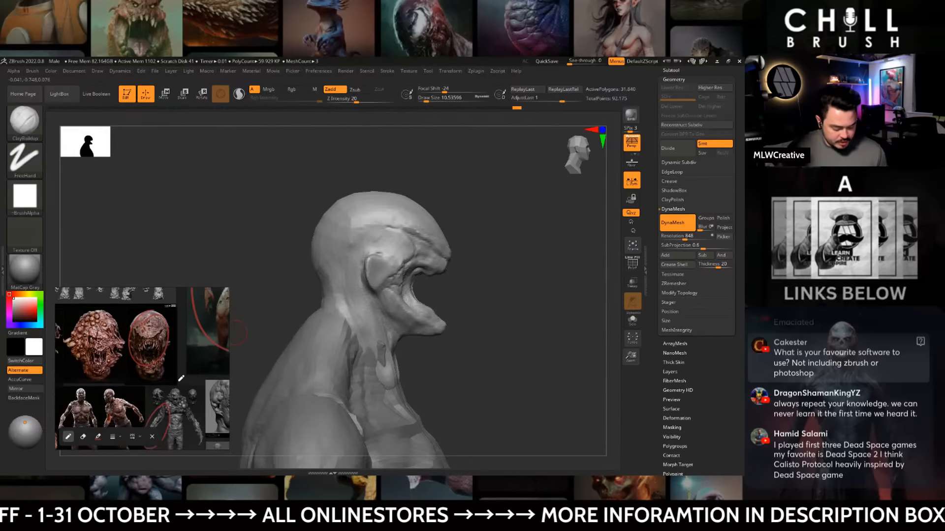
pyautogui.moveTo(178, 381)
pyautogui.mouseDown(button='middle')
pyautogui.moveTo(156, 311)
pyautogui.moveTo(97, 307)
pyautogui.moveTo(125, 344)
pyautogui.moveTo(103, 416)
pyautogui.moveTo(321, 429)
pyautogui.mouseUp(button='middle')
pyautogui.moveTo(227, 343); pyautogui.dragTo(323, 238, button='middle')
pyautogui.scroll(3, 136, 351)
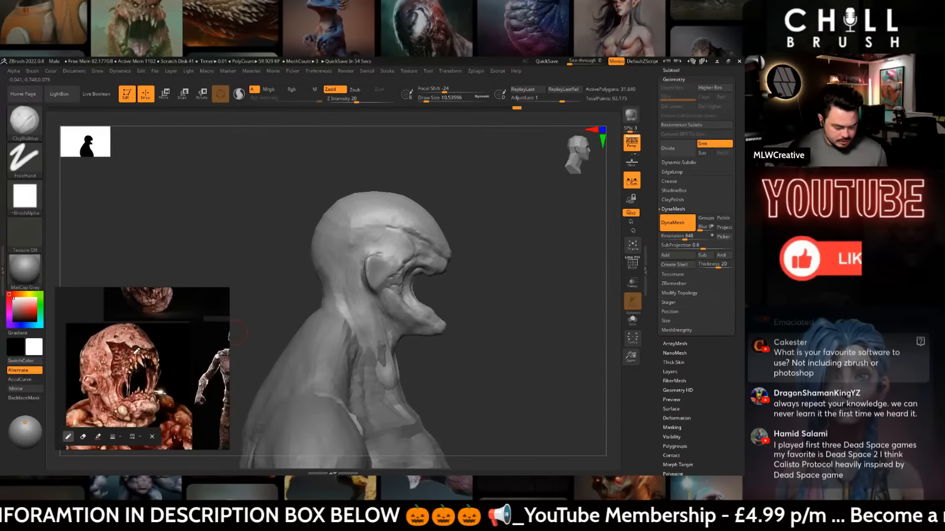
pyautogui.moveTo(137, 351); pyautogui.dragTo(161, 349, button='middle')
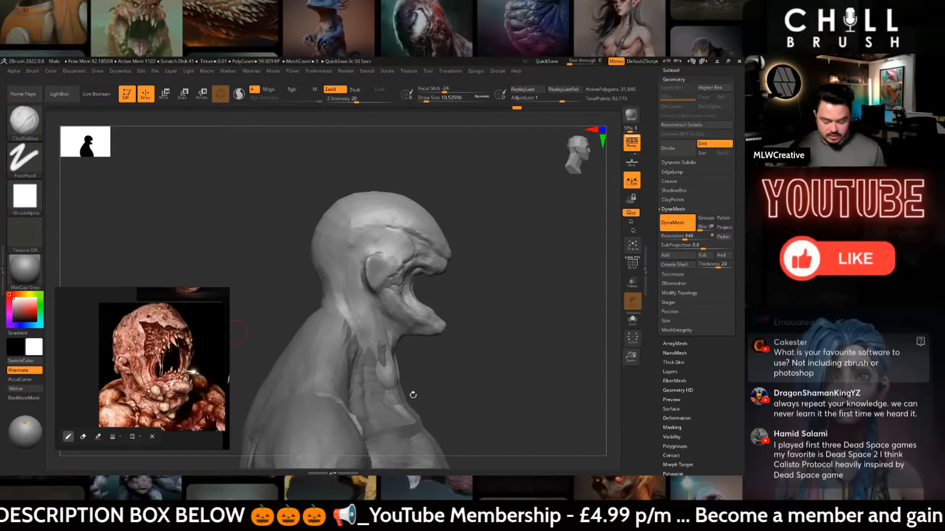
# - Pull the corner of the open mouth forward in side view with the Move brush
pyautogui.keyDown('alt'); pyautogui.moveTo(483, 276); pyautogui.dragTo(439, 262); pyautogui.keyUp('alt')
pyautogui.press('space')
pyautogui.click(430, 262)
pyautogui.press('b')
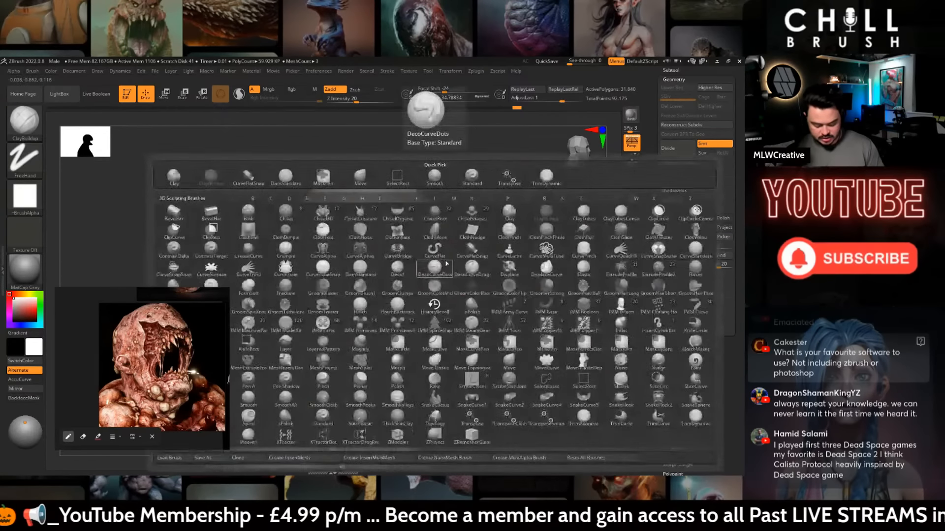
pyautogui.press('m')
pyautogui.press('v')
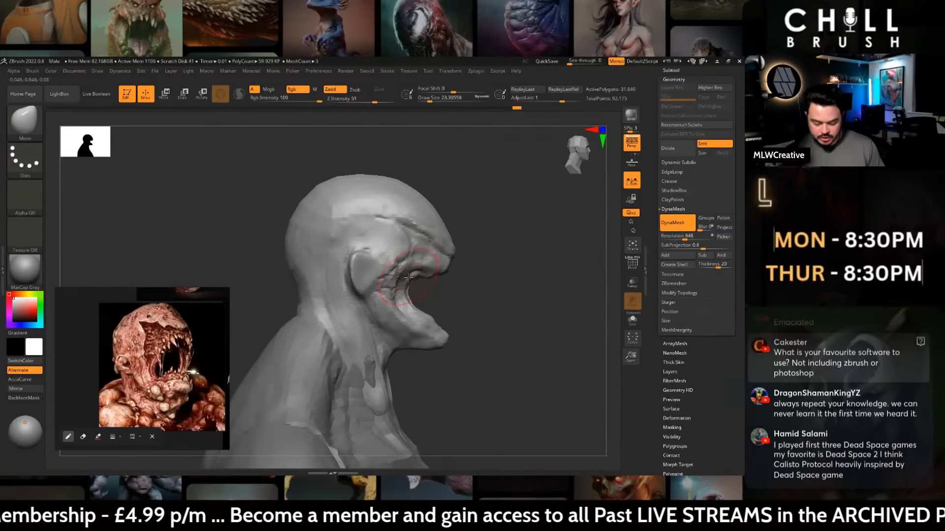
pyautogui.moveTo(408, 278); pyautogui.dragTo(417, 282)
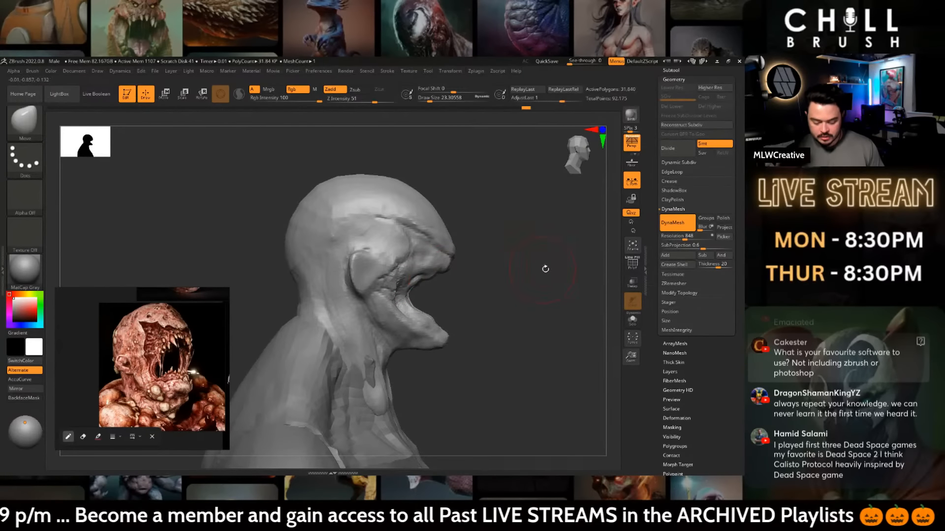
# - Build up the fleshy forms around the mouth cavity with a small ClayBuildup brush
pyautogui.moveTo(545, 269)
pyautogui.mouseDown()
pyautogui.moveTo(519, 279)
pyautogui.moveTo(501, 254)
pyautogui.mouseUp()
pyautogui.press('b')
pyautogui.press('c')
pyautogui.press('b')
pyautogui.press('space')
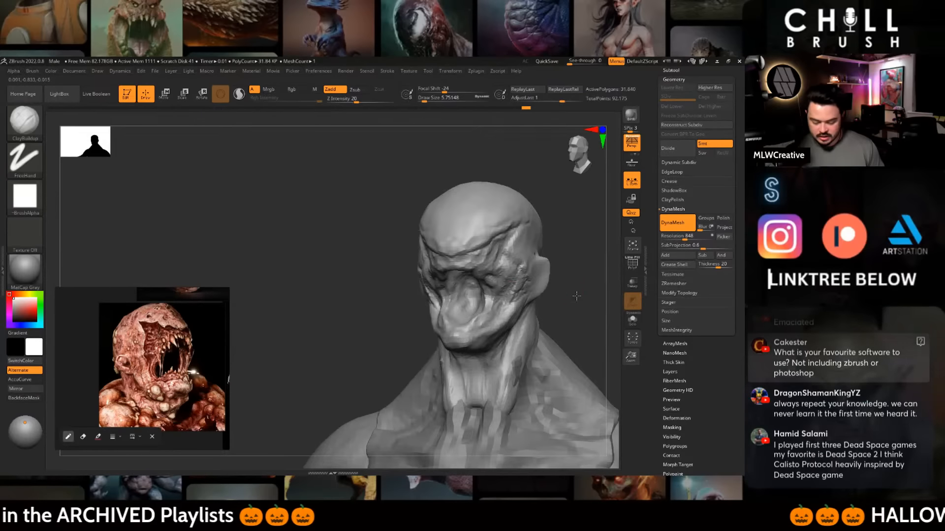
# - Reshape the lower jaw from the front with the Move brush
pyautogui.moveTo(575, 297); pyautogui.dragTo(543, 264)
pyautogui.press('b')
pyautogui.press('m')
pyautogui.press('v')
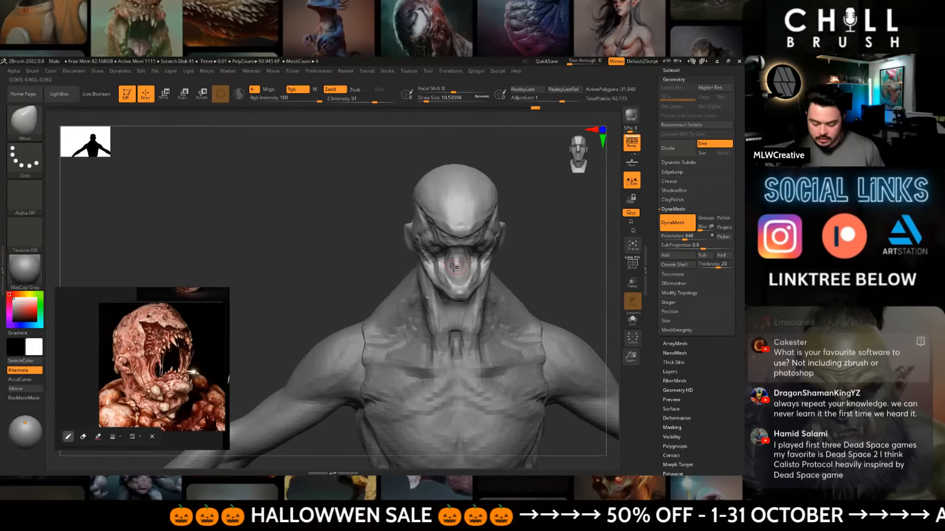
pyautogui.moveTo(517, 251)
pyautogui.mouseDown()
pyautogui.moveTo(567, 237)
pyautogui.moveTo(549, 286)
pyautogui.moveTo(477, 288)
pyautogui.mouseUp()
# - Build up the neck muscles below the jaw with the ClayBuildup brush at a draw size of about 20
pyautogui.press('b')
pyautogui.press('c')
pyautogui.press('b')
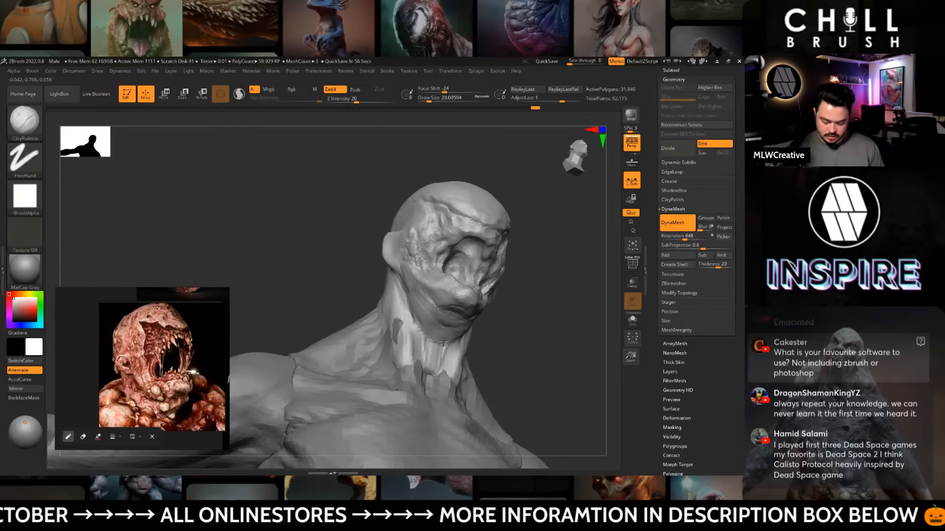
pyautogui.moveTo(492, 315); pyautogui.dragTo(455, 323)
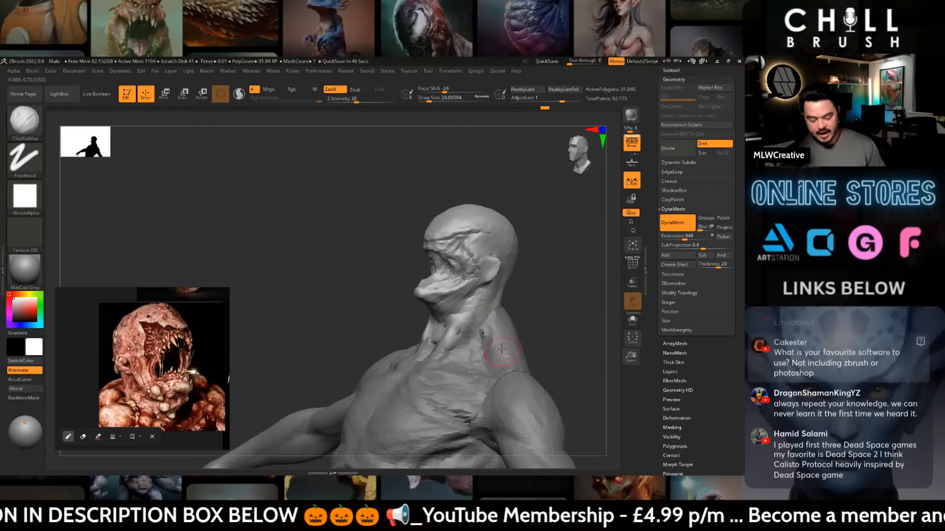
pyautogui.moveTo(501, 348); pyautogui.dragTo(447, 308)
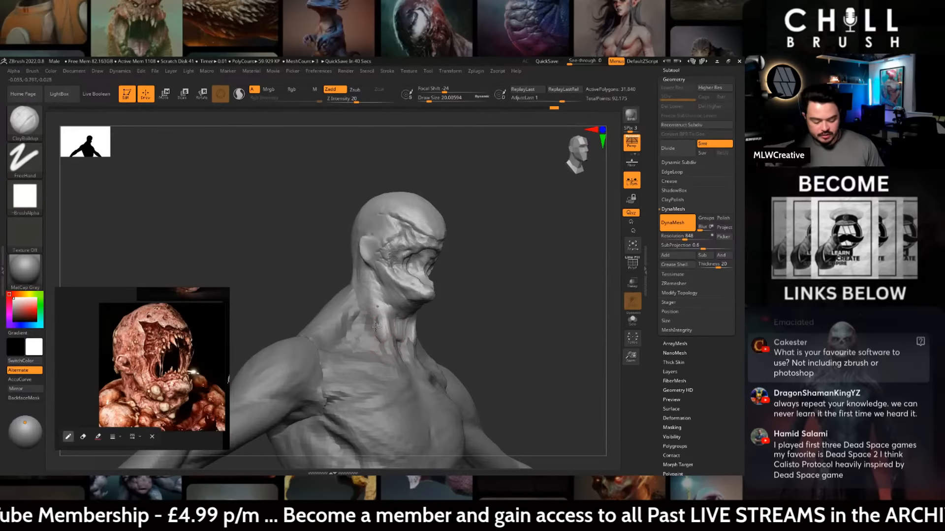
pyautogui.keyDown('shift'); pyautogui.moveTo(509, 320); pyautogui.dragTo(479, 312); pyautogui.keyUp('shift')
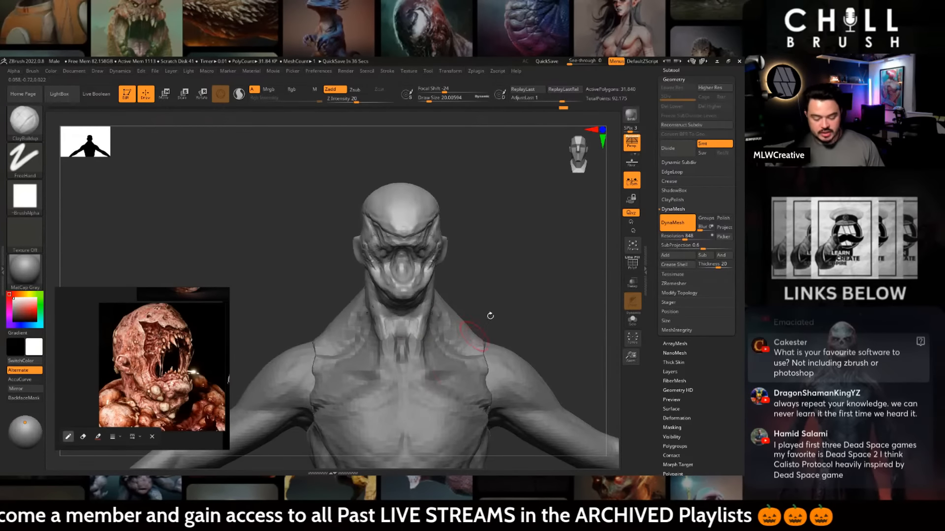
# - Refine the chin and the underside of the jaw with the ClayBuildup brush at a draw size of about 8
pyautogui.moveTo(543, 257)
pyautogui.mouseDown()
pyautogui.moveTo(467, 294)
pyautogui.moveTo(470, 269)
pyautogui.moveTo(527, 250)
pyautogui.moveTo(527, 268)
pyautogui.mouseUp()
pyautogui.press('space')
pyautogui.moveTo(438, 279); pyautogui.dragTo(429, 271)
pyautogui.press('space')
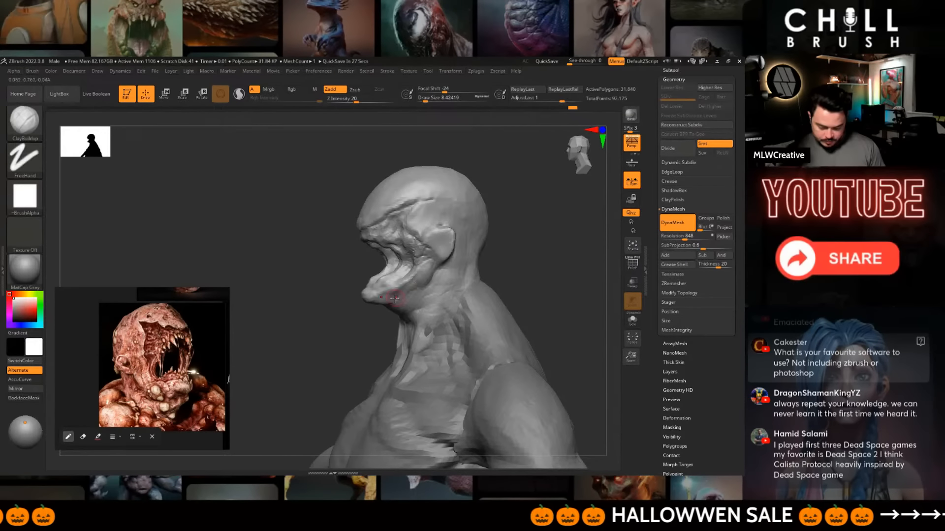
# - Reshape the cranium and the sides of the neck with a large Move brush
pyautogui.moveTo(496, 268)
pyautogui.mouseDown()
pyautogui.moveTo(560, 264)
pyautogui.moveTo(511, 261)
pyautogui.moveTo(538, 287)
pyautogui.moveTo(527, 289)
pyautogui.moveTo(481, 223)
pyautogui.moveTo(527, 226)
pyautogui.moveTo(515, 228)
pyautogui.moveTo(487, 269)
pyautogui.moveTo(481, 243)
pyautogui.mouseUp()
pyautogui.press('b')
pyautogui.press('m')
pyautogui.press('v')
pyautogui.press('space')
pyautogui.keyDown('alt'); pyautogui.moveTo(519, 280); pyautogui.dragTo(529, 364); pyautogui.keyUp('alt')
pyautogui.moveTo(482, 253)
pyautogui.keyDown('alt'); pyautogui.mouseDown()
pyautogui.moveTo(495, 260)
pyautogui.moveTo(449, 265)
pyautogui.mouseUp(); pyautogui.keyUp('alt')
pyautogui.press('space')
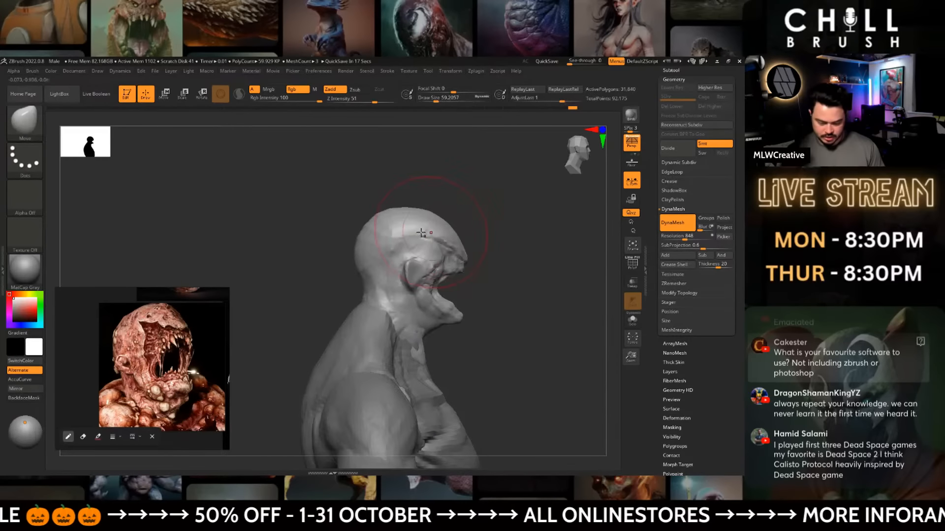
pyautogui.moveTo(315, 259)
pyautogui.keyDown('shift'); pyautogui.mouseDown()
pyautogui.moveTo(407, 234)
pyautogui.moveTo(395, 252)
pyautogui.mouseUp(); pyautogui.keyUp('shift')
pyautogui.press('space')
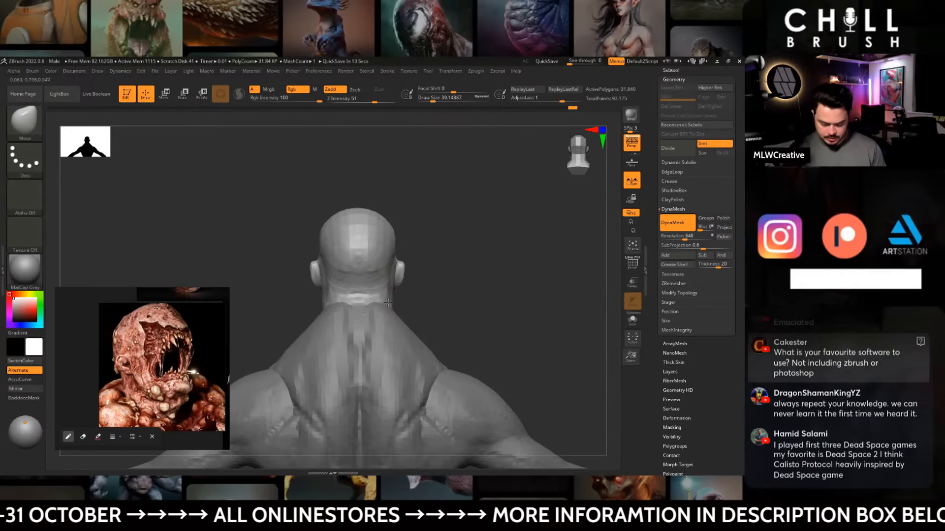
# - Add volume to the back and side of the neck with the ClayBuildup brush at a draw size of about 31
pyautogui.press('b')
pyautogui.click(237, 178)
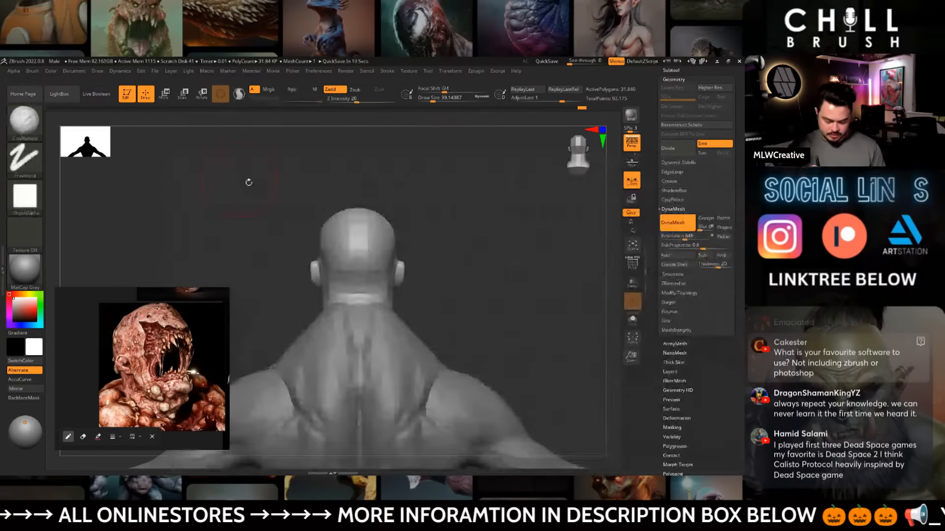
pyautogui.moveTo(248, 181); pyautogui.dragTo(192, 189)
pyautogui.moveTo(443, 211)
pyautogui.mouseDown()
pyautogui.moveTo(512, 226)
pyautogui.moveTo(394, 280)
pyautogui.moveTo(412, 302)
pyautogui.moveTo(443, 260)
pyautogui.moveTo(423, 210)
pyautogui.moveTo(412, 216)
pyautogui.mouseUp()
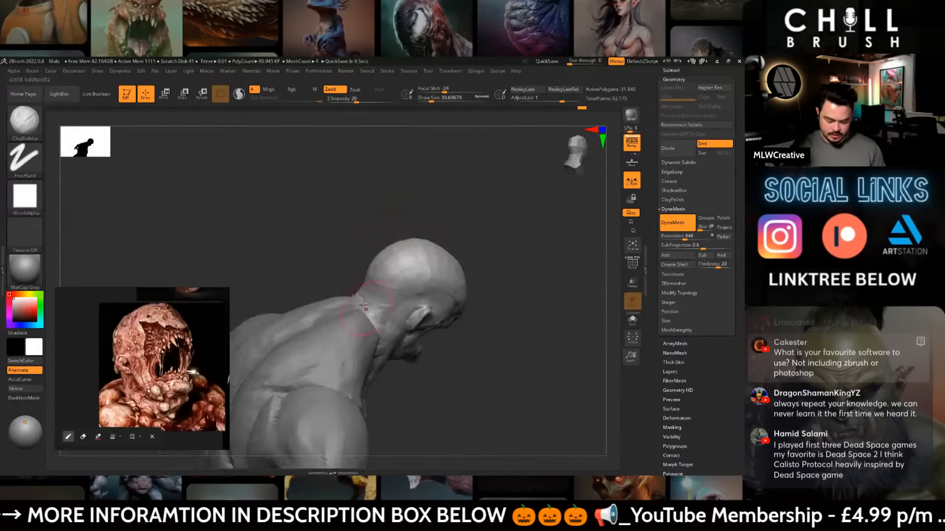
pyautogui.moveTo(390, 348); pyautogui.dragTo(408, 306)
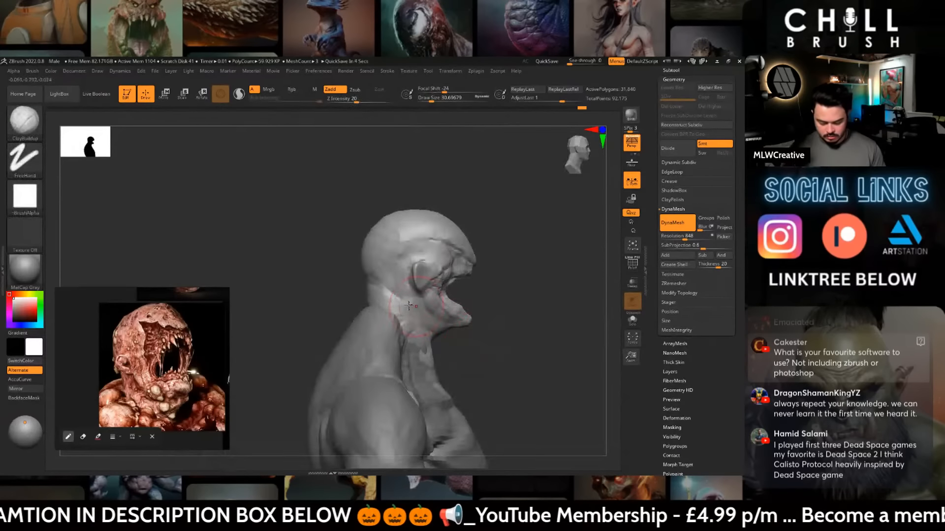
pyautogui.moveTo(446, 374)
pyautogui.mouseDown()
pyautogui.moveTo(492, 365)
pyautogui.moveTo(460, 344)
pyautogui.moveTo(447, 321)
pyautogui.moveTo(506, 320)
pyautogui.mouseUp()
pyautogui.moveTo(421, 327); pyautogui.dragTo(489, 311)
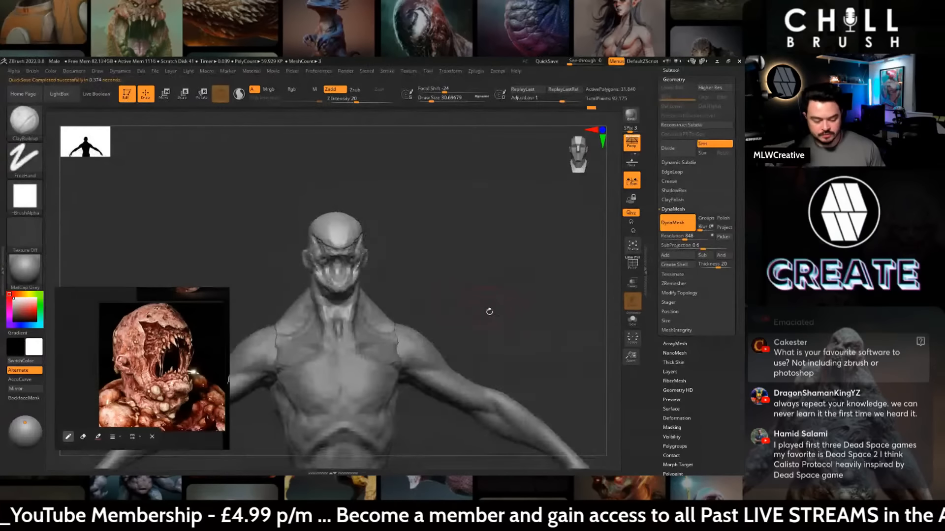
# - Try to carve the inner hollow of the ear with the DamStandard brush
pyautogui.press('b')
pyautogui.press('d')
pyautogui.press('s')
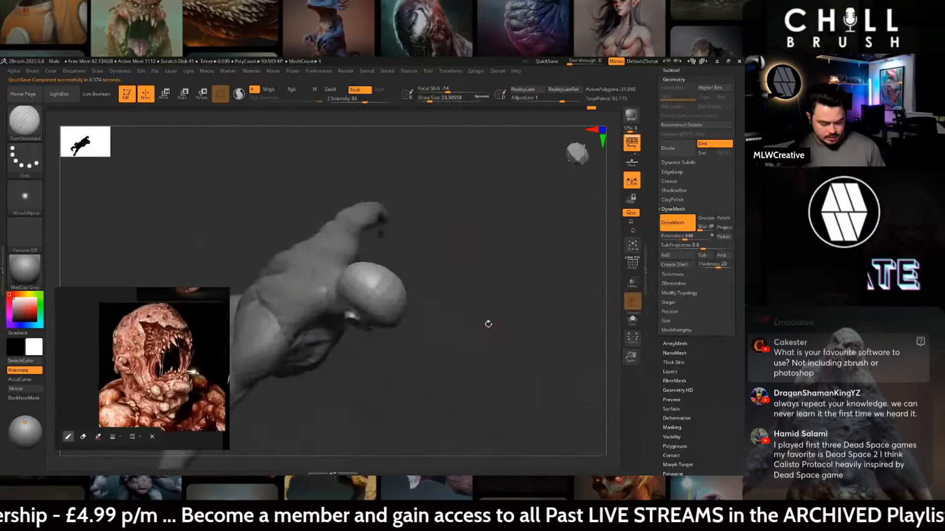
pyautogui.keyDown('alt'); pyautogui.moveTo(461, 224); pyautogui.dragTo(489, 294); pyautogui.keyUp('alt')
pyautogui.moveTo(521, 289)
pyautogui.mouseDown()
pyautogui.moveTo(443, 274)
pyautogui.moveTo(510, 244)
pyautogui.mouseUp()
pyautogui.rightClick(507, 244)
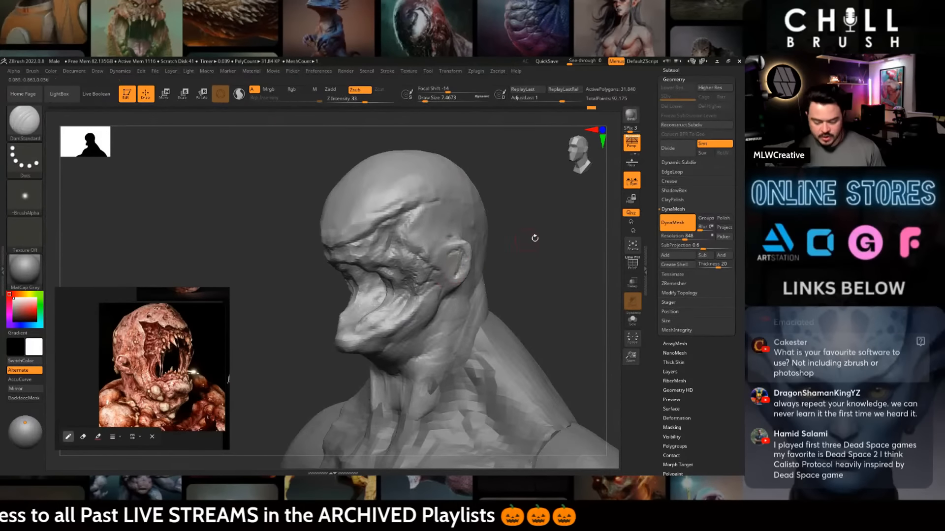
pyautogui.moveTo(535, 238); pyautogui.dragTo(455, 250)
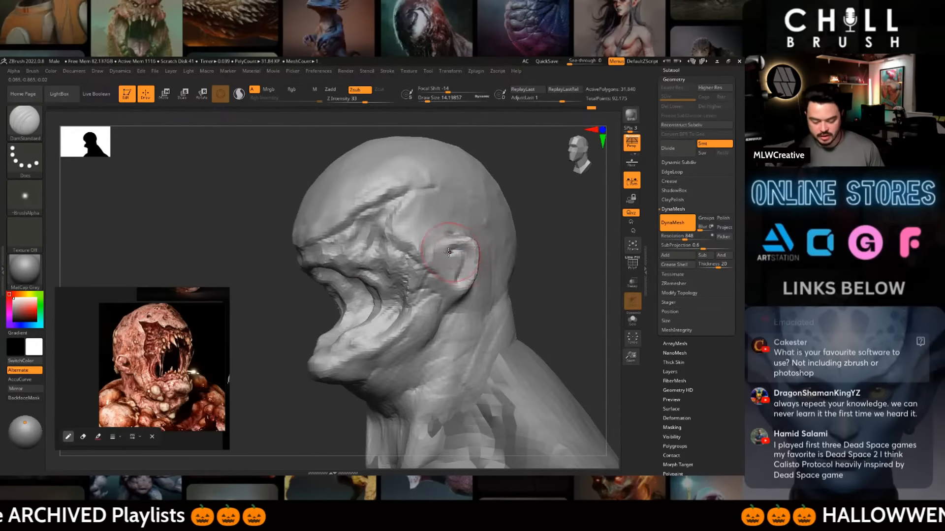
# - Undo the carving strokes on the ear
pyautogui.hotkey('ctrl', 'z')
pyautogui.hotkey('ctrl', 'z')
pyautogui.hotkey('ctrl', 'z')
pyautogui.hotkey('ctrl', 'z')
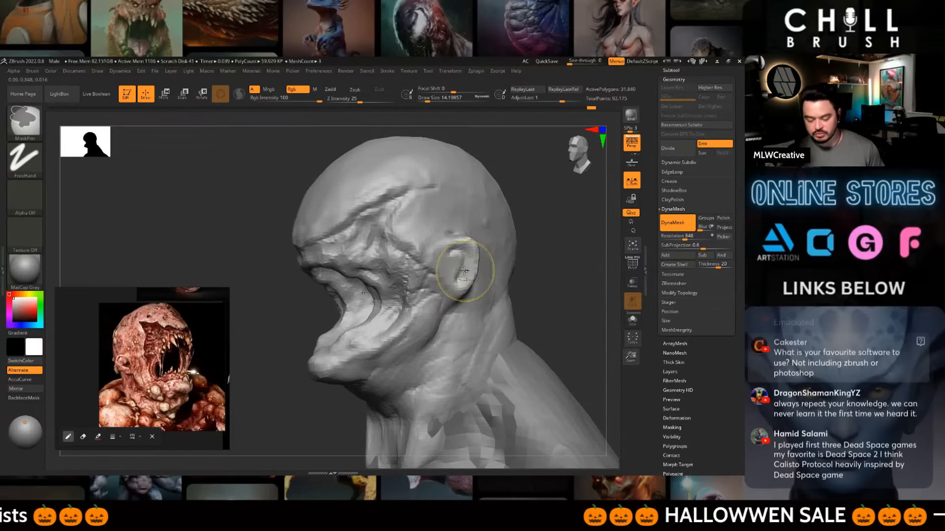
# - Set the DynaMesh resolution to 1536 and remesh the head
pyautogui.press('space')
pyautogui.click(484, 270)
pyautogui.keyDown('alt'); pyautogui.moveTo(547, 273); pyautogui.dragTo(567, 266); pyautogui.keyUp('alt')
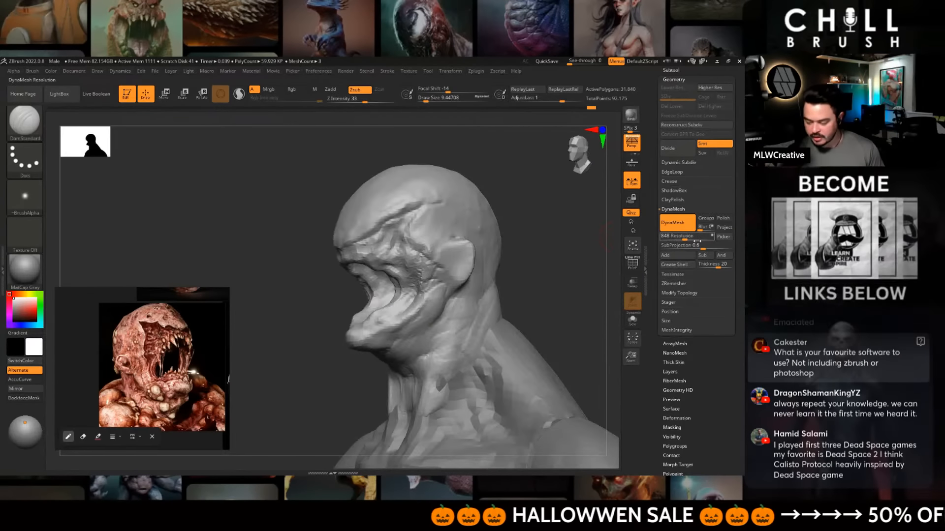
pyautogui.moveTo(684, 239); pyautogui.dragTo(689, 240)
pyautogui.keyDown('ctrl'); pyautogui.moveTo(561, 239); pyautogui.dragTo(530, 211); pyautogui.keyUp('ctrl')
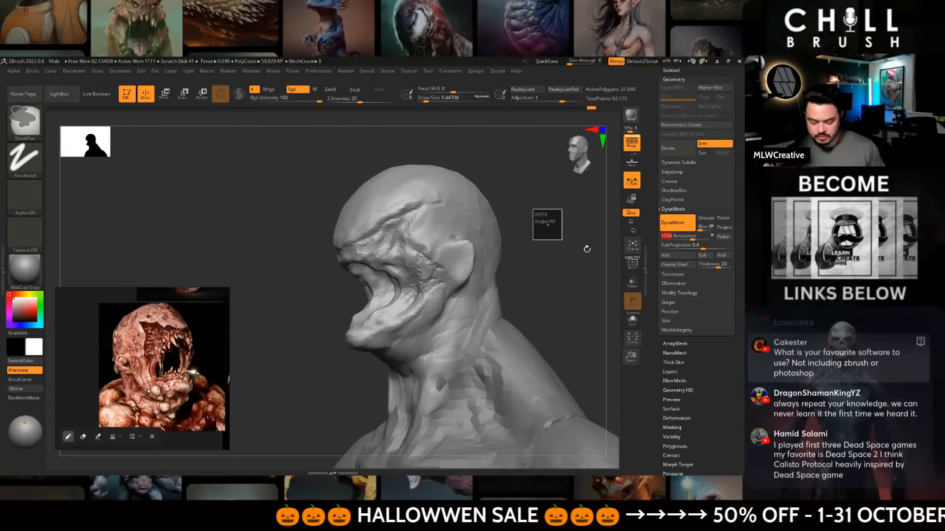
# - Carve out the ear opening with the ClayBuildup brush at a draw size of about 5
pyautogui.press('b')
pyautogui.click(231, 177)
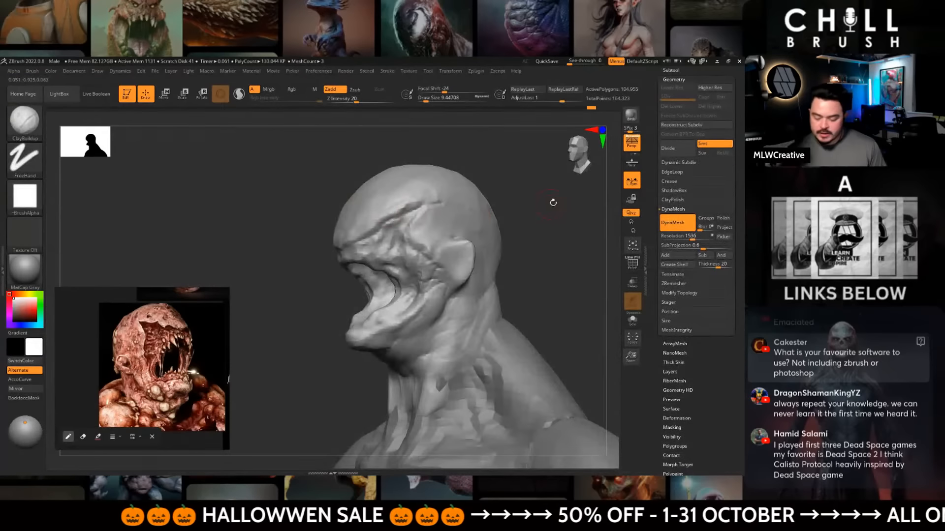
pyautogui.press('space')
pyautogui.click(562, 222)
pyautogui.moveTo(563, 222)
pyautogui.mouseDown()
pyautogui.moveTo(449, 266)
pyautogui.moveTo(520, 270)
pyautogui.moveTo(459, 268)
pyautogui.mouseUp()
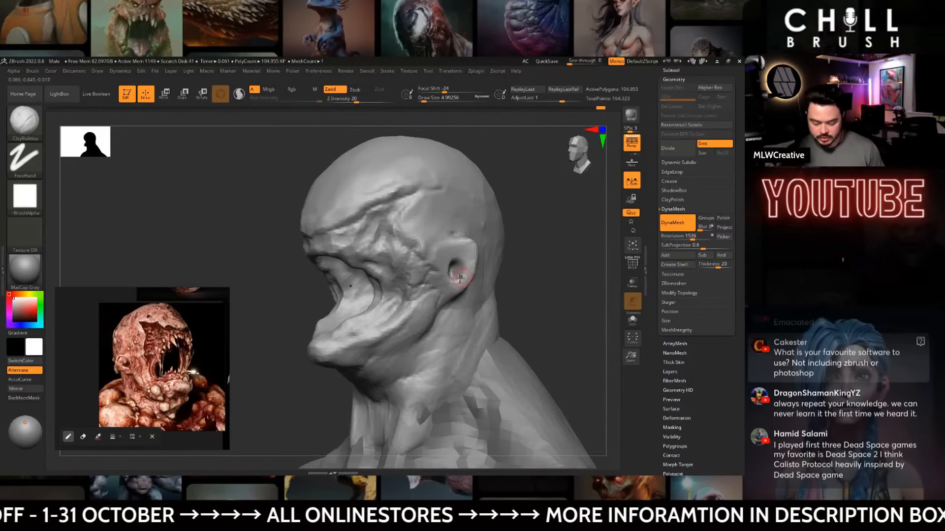
pyautogui.moveTo(530, 270); pyautogui.dragTo(515, 268)
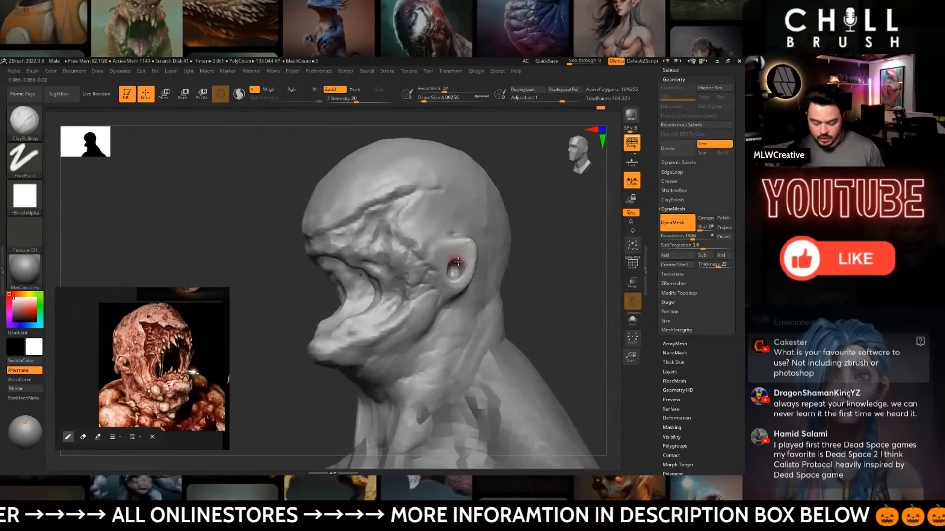
# - Define the inner folds and rim of the ear with the DamStandard brush
pyautogui.press('b')
pyautogui.press('d')
pyautogui.press('s')
pyautogui.press('s')
pyautogui.moveTo(451, 253)
pyautogui.mouseDown()
pyautogui.moveTo(469, 274)
pyautogui.moveTo(453, 273)
pyautogui.mouseUp()
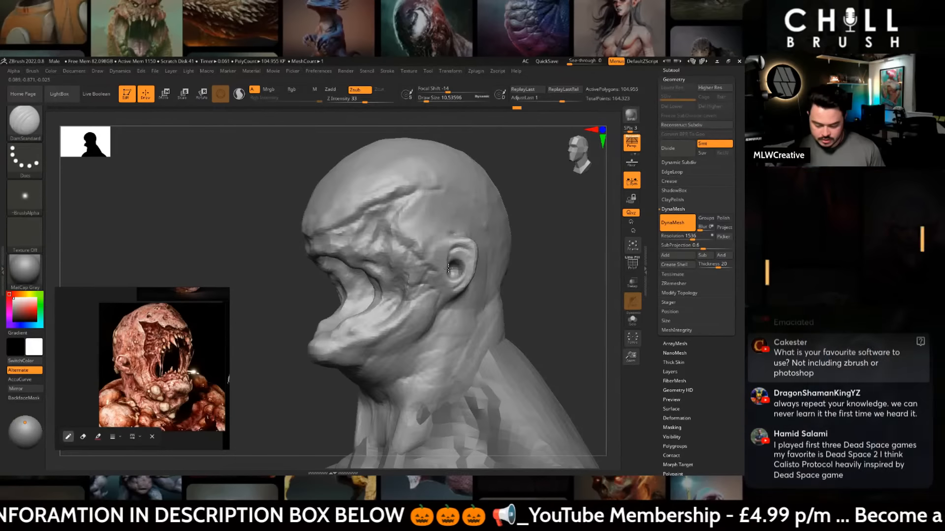
pyautogui.moveTo(522, 257); pyautogui.dragTo(507, 258)
pyautogui.moveTo(446, 261); pyautogui.dragTo(449, 271)
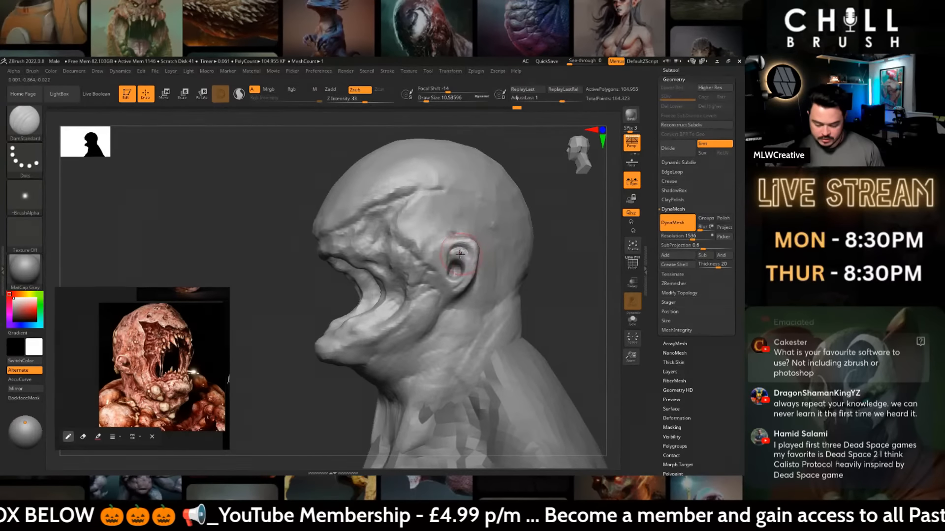
# - Model the inside of the ear around its opening with the ClayBuildup brush at a draw size of about 6.6
pyautogui.press('b')
pyautogui.press('c')
pyautogui.press('b')
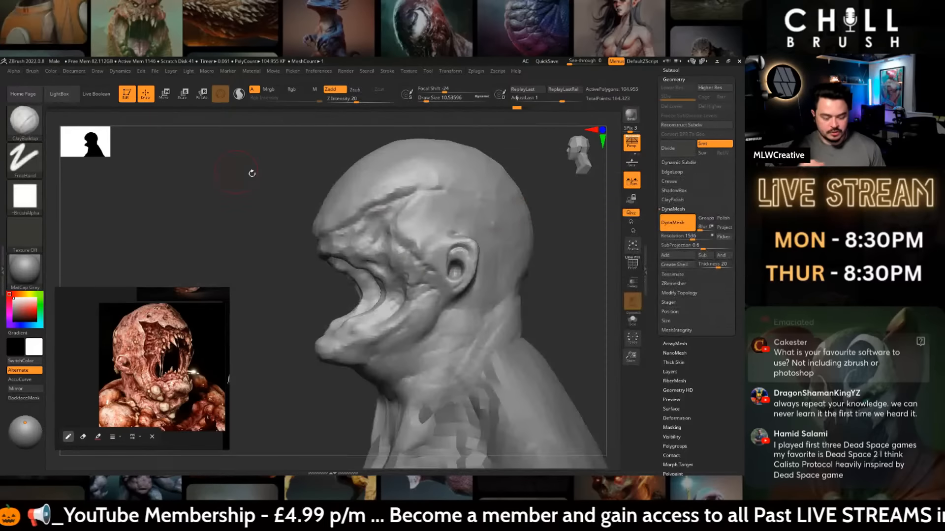
pyautogui.press('space')
pyautogui.moveTo(527, 221); pyautogui.dragTo(524, 221)
pyautogui.moveTo(546, 257)
pyautogui.mouseDown()
pyautogui.moveTo(581, 261)
pyautogui.moveTo(554, 255)
pyautogui.mouseUp()
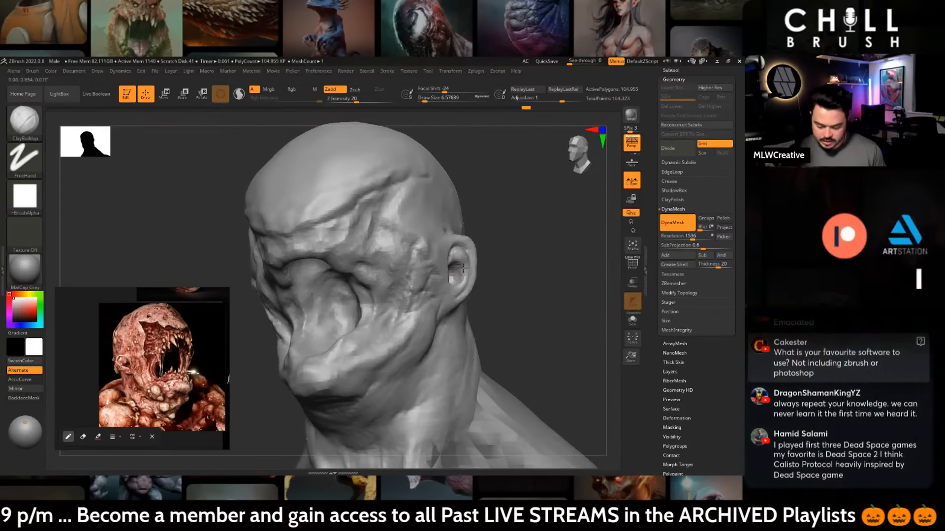
pyautogui.moveTo(455, 277); pyautogui.dragTo(454, 265)
# - Adjust the outline and rim of the ear with a small Move brush
pyautogui.moveTo(522, 261)
pyautogui.mouseDown()
pyautogui.moveTo(533, 268)
pyautogui.moveTo(527, 274)
pyautogui.moveTo(512, 255)
pyautogui.moveTo(485, 259)
pyautogui.moveTo(463, 246)
pyautogui.mouseUp()
pyautogui.press('b')
pyautogui.press('m')
pyautogui.press('v')
pyautogui.press('space')
pyautogui.press('space')
pyautogui.press('space')
pyautogui.press('space')
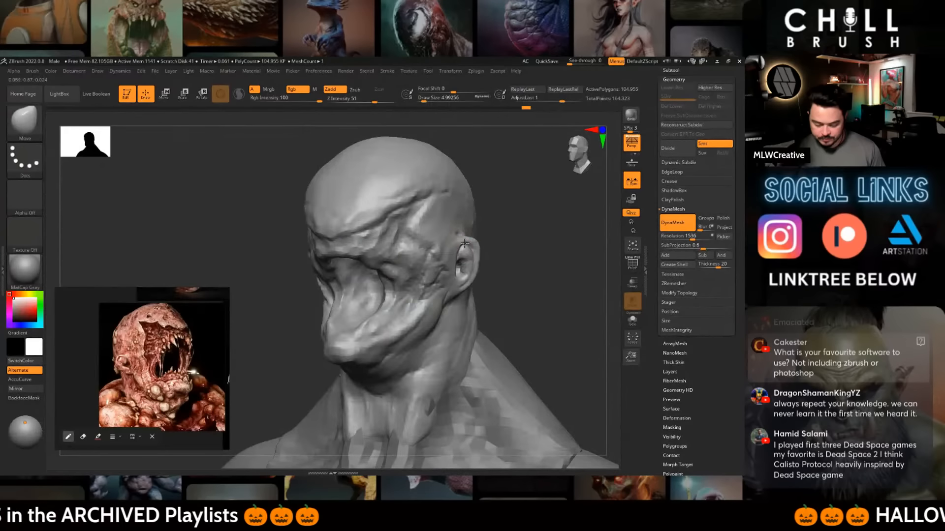
pyautogui.press('space')
pyautogui.moveTo(530, 254)
pyautogui.mouseDown()
pyautogui.moveTo(506, 251)
pyautogui.moveTo(533, 244)
pyautogui.moveTo(470, 253)
pyautogui.mouseUp()
pyautogui.press('space')
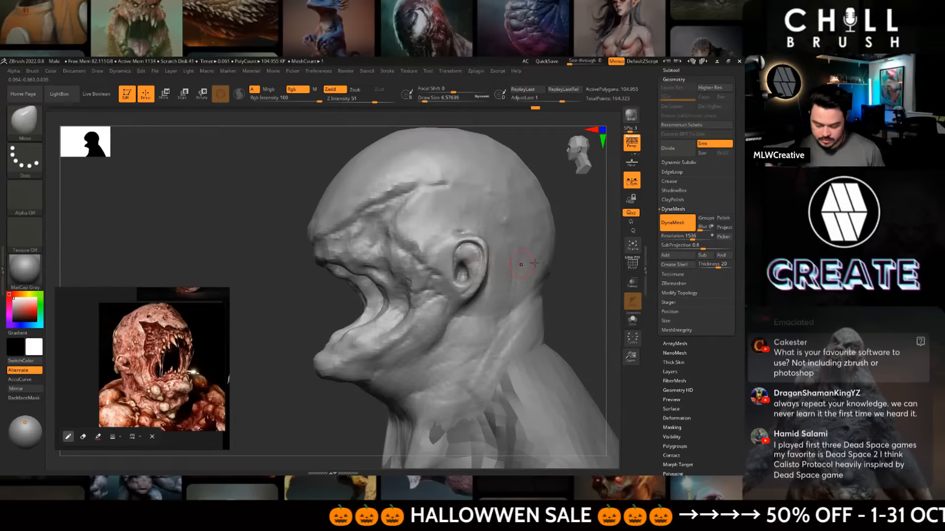
# - Build up the back of the ear and its transition into the neck with the ClayBuildup brush at a draw size of about 6.6
pyautogui.moveTo(566, 261); pyautogui.dragTo(545, 259)
pyautogui.press('b')
pyautogui.press('c')
pyautogui.press('b')
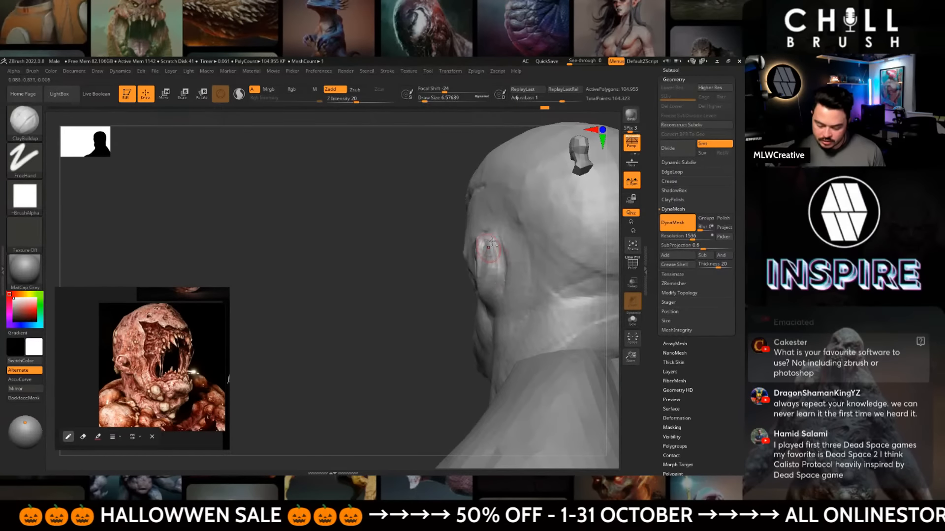
pyautogui.moveTo(490, 303); pyautogui.dragTo(491, 297)
pyautogui.moveTo(428, 302); pyautogui.dragTo(447, 276)
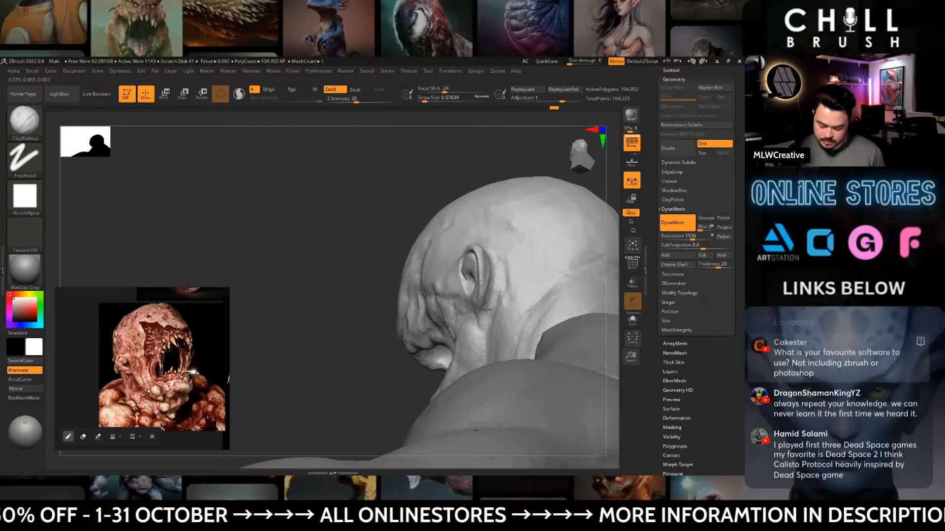
pyautogui.moveTo(479, 320); pyautogui.dragTo(482, 317)
pyautogui.moveTo(433, 148)
pyautogui.mouseDown()
pyautogui.moveTo(499, 175)
pyautogui.moveTo(544, 223)
pyautogui.moveTo(522, 288)
pyautogui.moveTo(516, 241)
pyautogui.mouseUp()
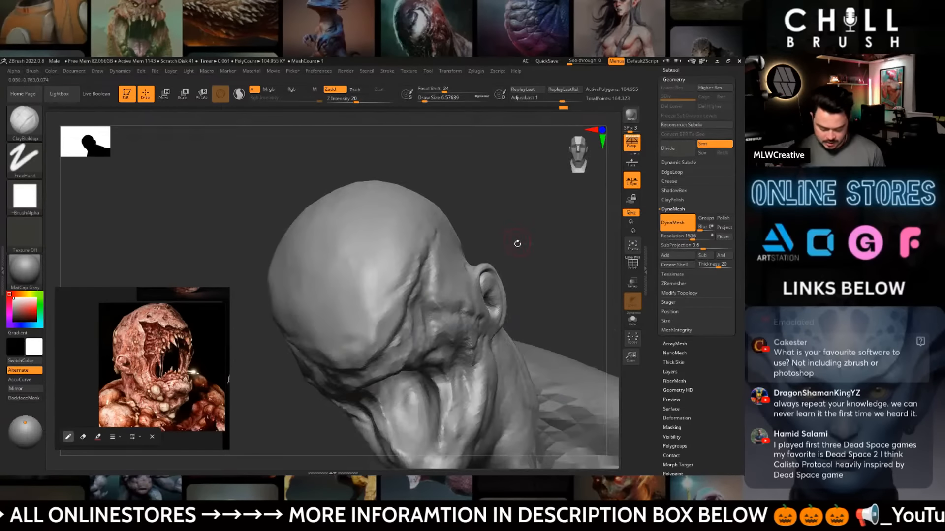
# - Crease the junction between the ear's upper front edge and the head with the DamStandard brush
pyautogui.press('b')
pyautogui.press('d')
pyautogui.press('s')
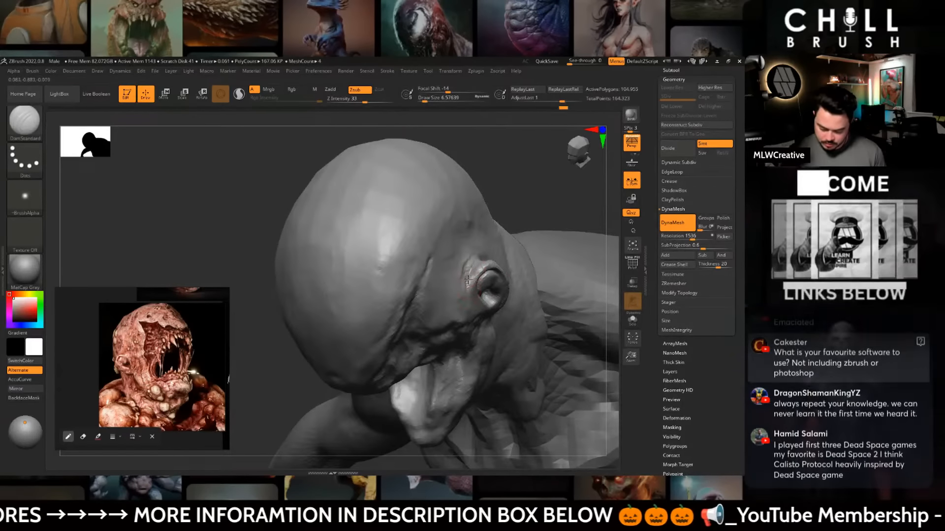
pyautogui.moveTo(472, 264); pyautogui.dragTo(464, 276, button='right')
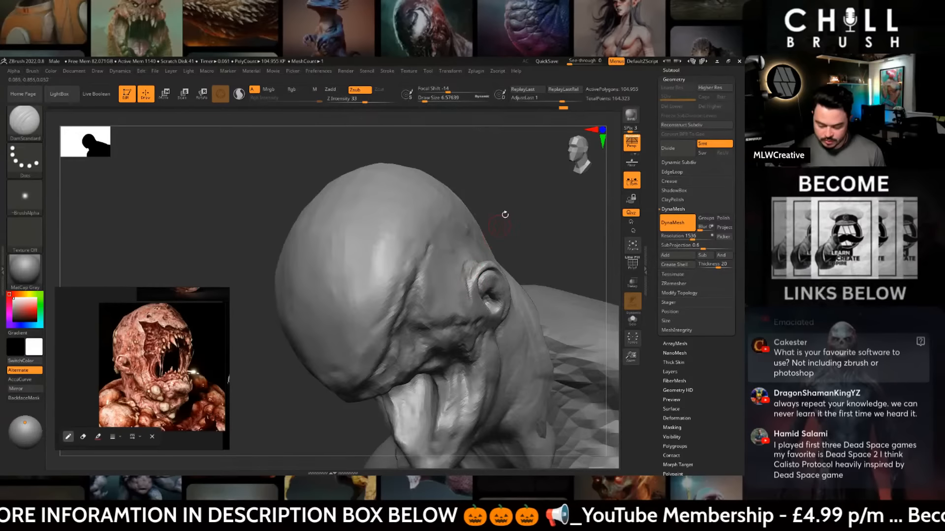
pyautogui.moveTo(505, 215); pyautogui.dragTo(473, 256)
pyautogui.moveTo(503, 223)
pyautogui.mouseDown(button='right')
pyautogui.moveTo(519, 234)
pyautogui.moveTo(508, 251)
pyautogui.mouseUp(button='right')
# - Model the temple between the brow fold and the ear with the ClayBuildup brush at a draw size of about 9.4
pyautogui.press('b')
pyautogui.press('c')
pyautogui.press('b')
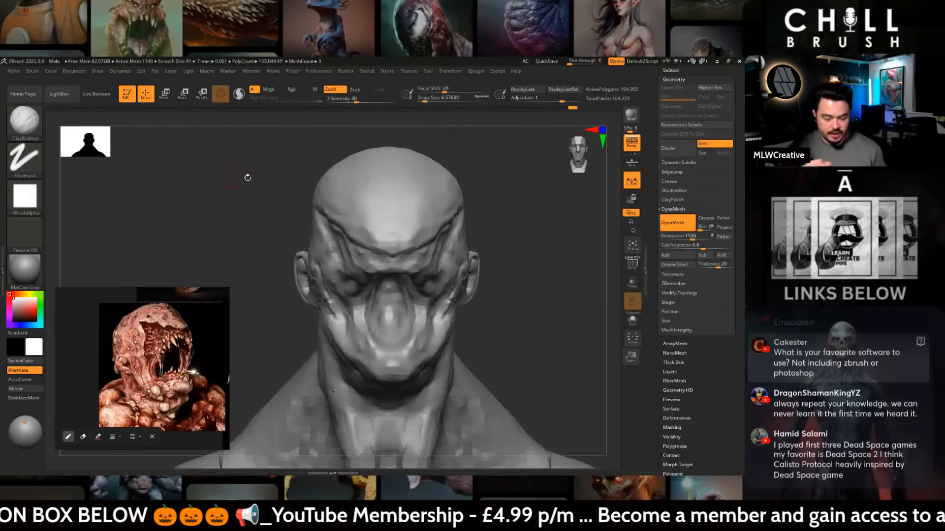
pyautogui.press('space')
pyautogui.moveTo(511, 222); pyautogui.dragTo(515, 222)
pyautogui.moveTo(523, 236)
pyautogui.mouseDown(button='right')
pyautogui.moveTo(571, 228)
pyautogui.moveTo(529, 225)
pyautogui.mouseUp(button='right')
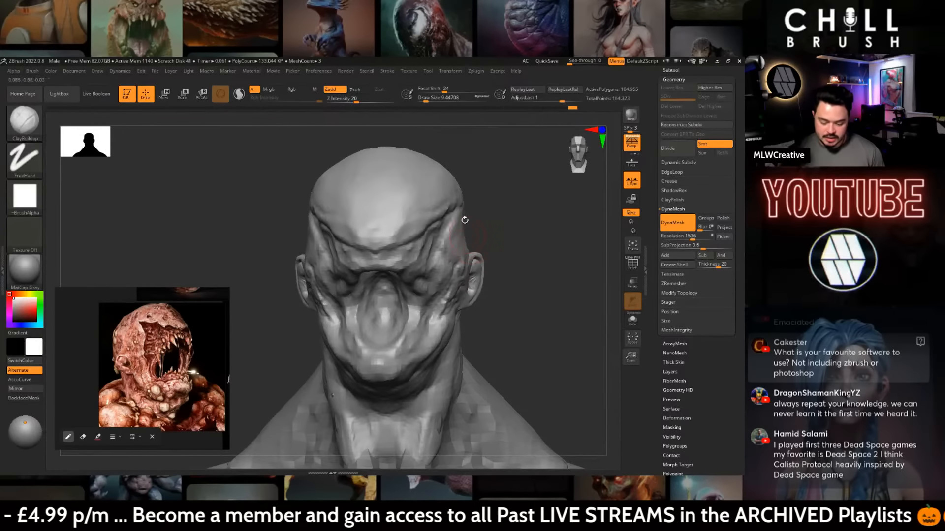
pyautogui.moveTo(462, 200); pyautogui.dragTo(463, 248, button='right')
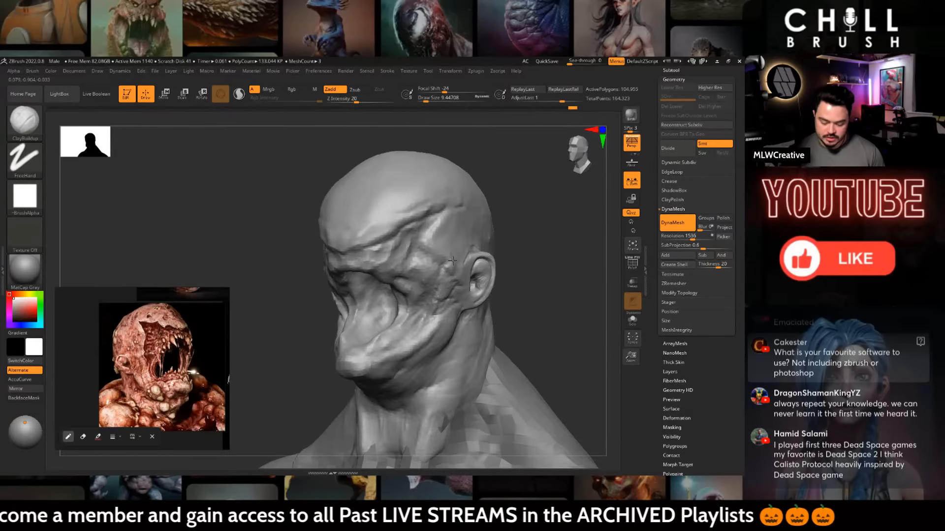
# - Fill out and smooth the side of the head above the ear with the ClayBuildup brush at a draw size of about 21.6
pyautogui.press('space')
pyautogui.moveTo(456, 234); pyautogui.dragTo(460, 234)
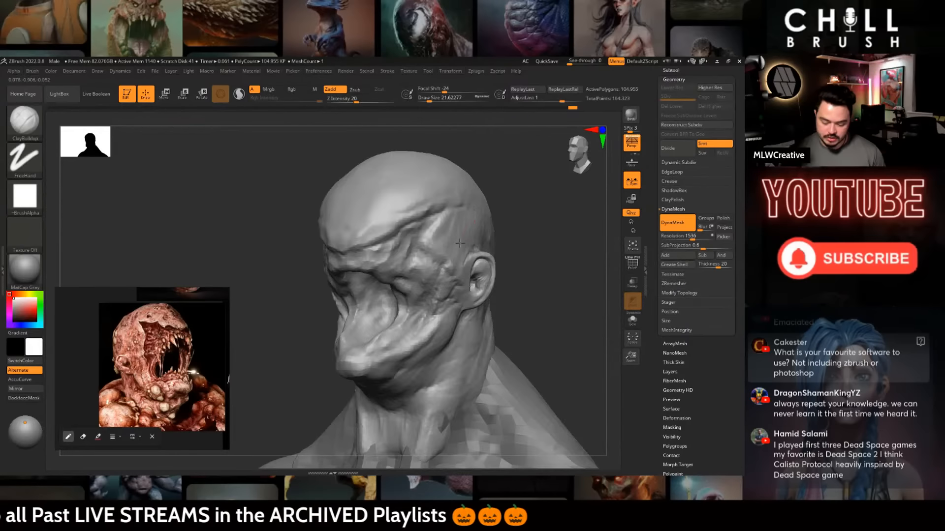
pyautogui.moveTo(461, 243)
pyautogui.keyDown('shift'); pyautogui.mouseDown(button='right')
pyautogui.moveTo(525, 231)
pyautogui.moveTo(524, 252)
pyautogui.moveTo(479, 231)
pyautogui.moveTo(492, 246)
pyautogui.mouseUp(button='right'); pyautogui.keyUp('shift')
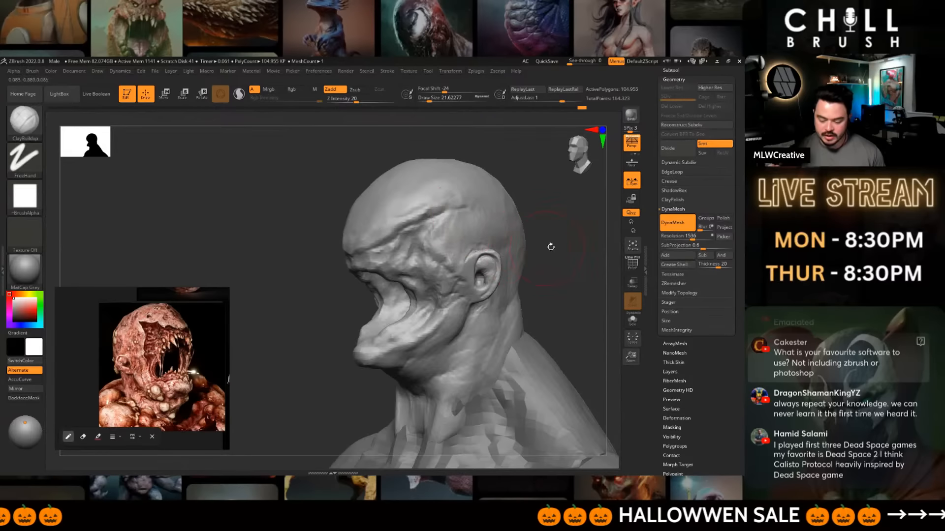
pyautogui.moveTo(551, 246); pyautogui.dragTo(510, 252, button='right')
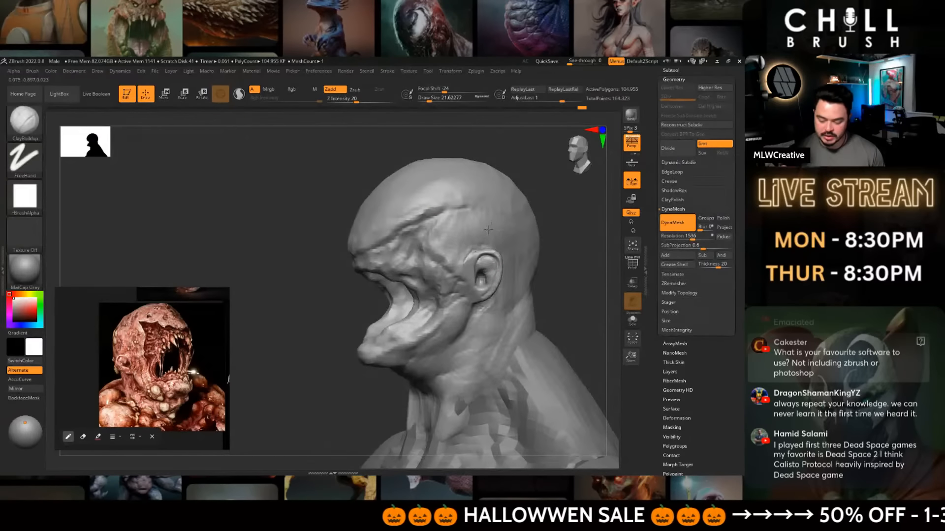
pyautogui.moveTo(467, 216)
pyautogui.mouseDown(button='right')
pyautogui.moveTo(568, 256)
pyautogui.moveTo(507, 274)
pyautogui.moveTo(499, 258)
pyautogui.moveTo(546, 266)
pyautogui.mouseUp(button='right')
# - Refine the front of the ear and its lobe with the ClayBuildup brush at a draw size of about 5
pyautogui.press('b')
pyautogui.click(260, 175)
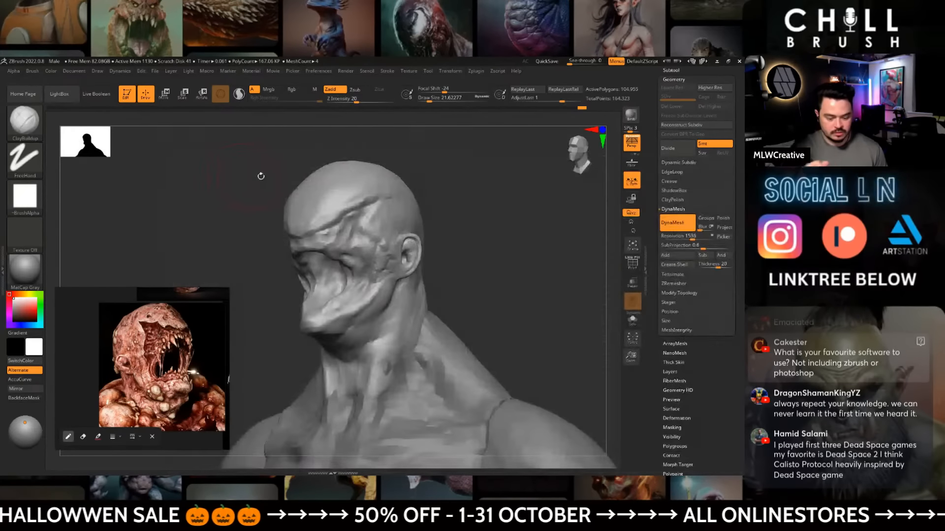
pyautogui.moveTo(507, 199)
pyautogui.mouseDown(button='right')
pyautogui.moveTo(524, 202)
pyautogui.moveTo(487, 292)
pyautogui.mouseUp(button='right')
pyautogui.press('space')
pyautogui.moveTo(520, 243); pyautogui.dragTo(510, 242)
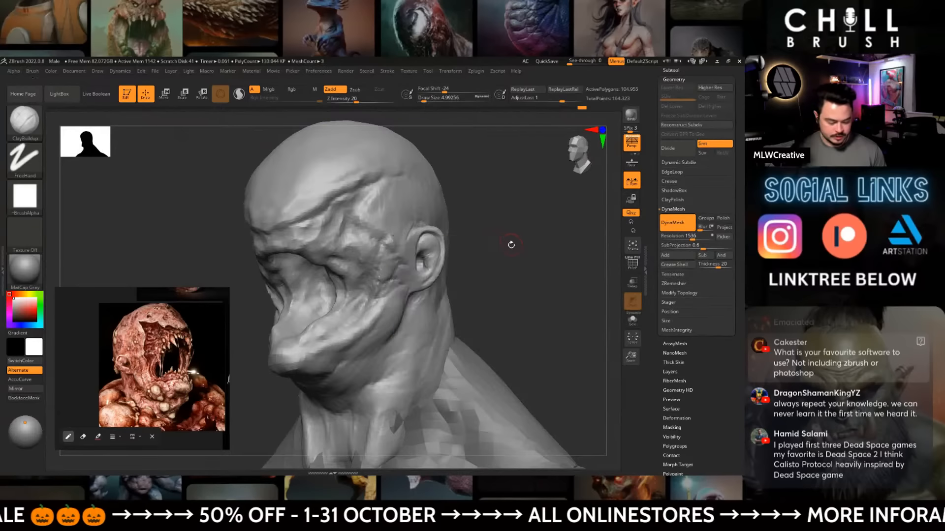
pyautogui.moveTo(511, 243); pyautogui.dragTo(505, 239, button='right')
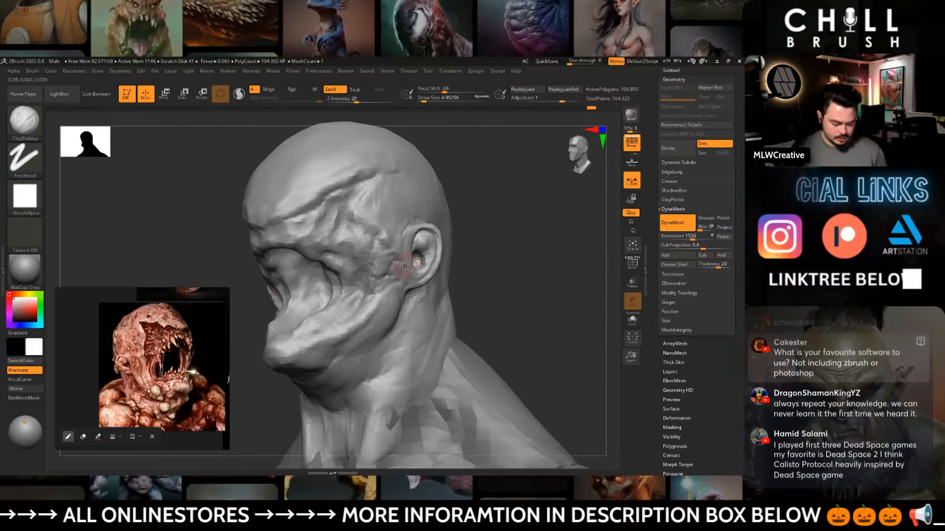
# - Cut skin creases in front of the ear and across the cheek with the DamStandard brush at a draw size of about 7.5
pyautogui.press('b')
pyautogui.press('d')
pyautogui.press('s')
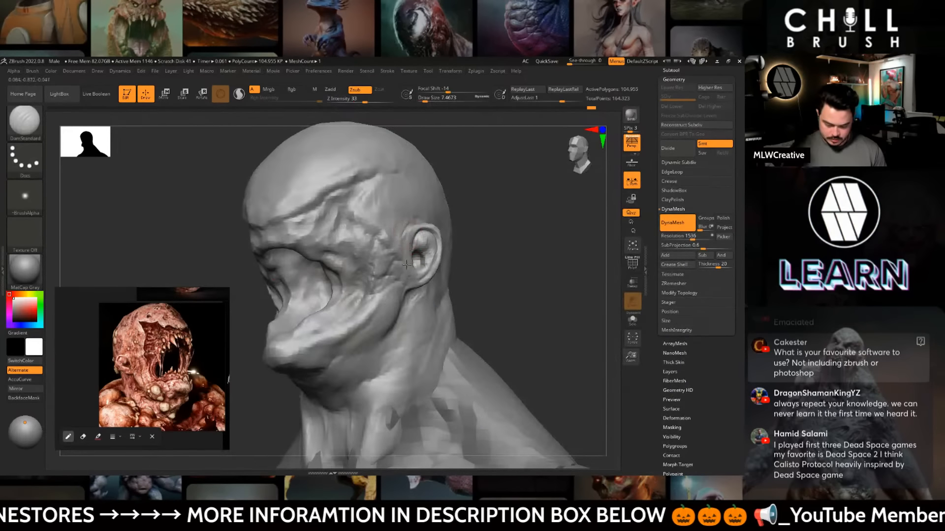
pyautogui.moveTo(405, 290); pyautogui.dragTo(408, 278, button='right')
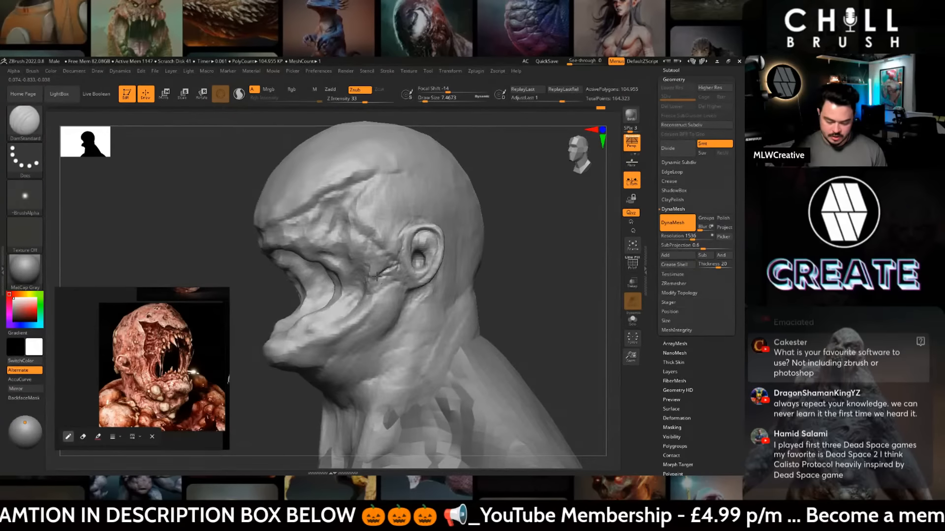
pyautogui.moveTo(359, 210)
pyautogui.mouseDown(button='right')
pyautogui.moveTo(501, 210)
pyautogui.moveTo(468, 259)
pyautogui.mouseUp(button='right')
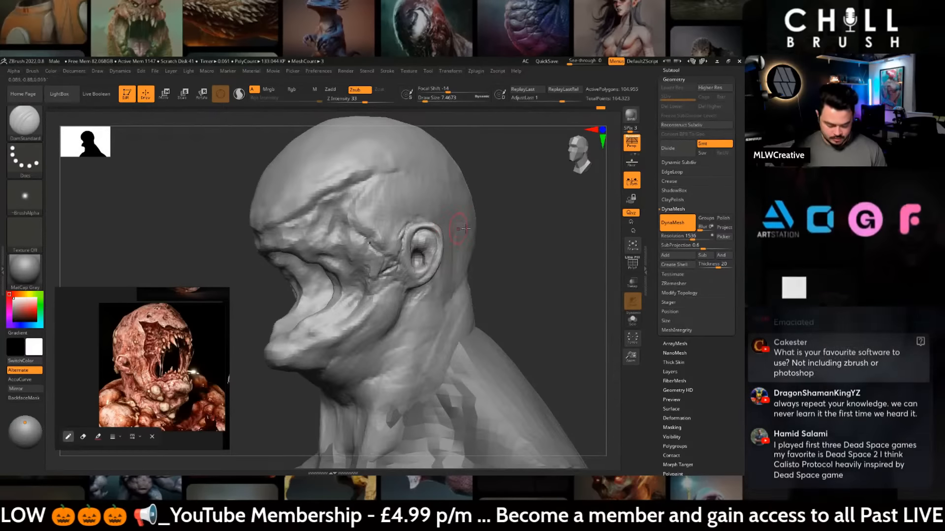
# - Raise thin skin ridges on the temple with the Standard brush at a draw size of about 3.7
pyautogui.press('b')
pyautogui.press('s')
pyautogui.press('t')
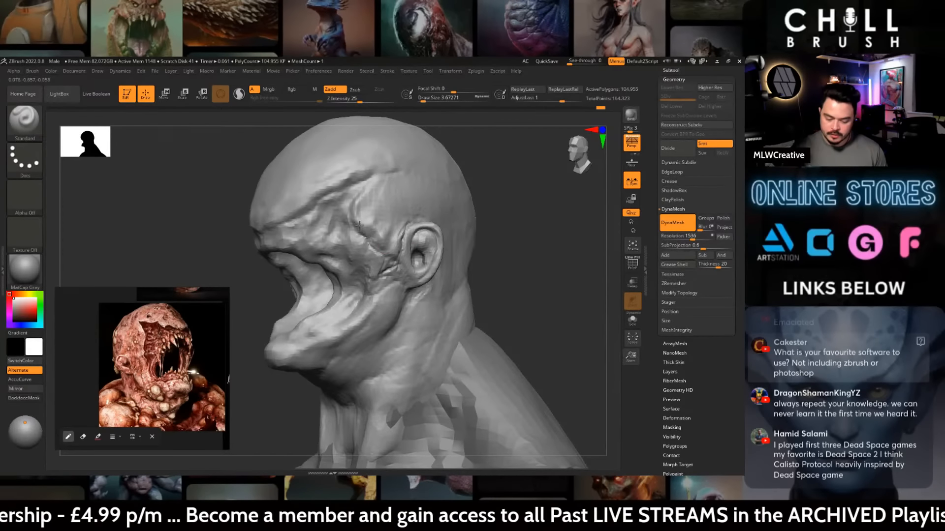
pyautogui.moveTo(496, 209)
pyautogui.mouseDown(button='right')
pyautogui.moveTo(507, 204)
pyautogui.moveTo(497, 226)
pyautogui.moveTo(412, 244)
pyautogui.mouseUp(button='right')
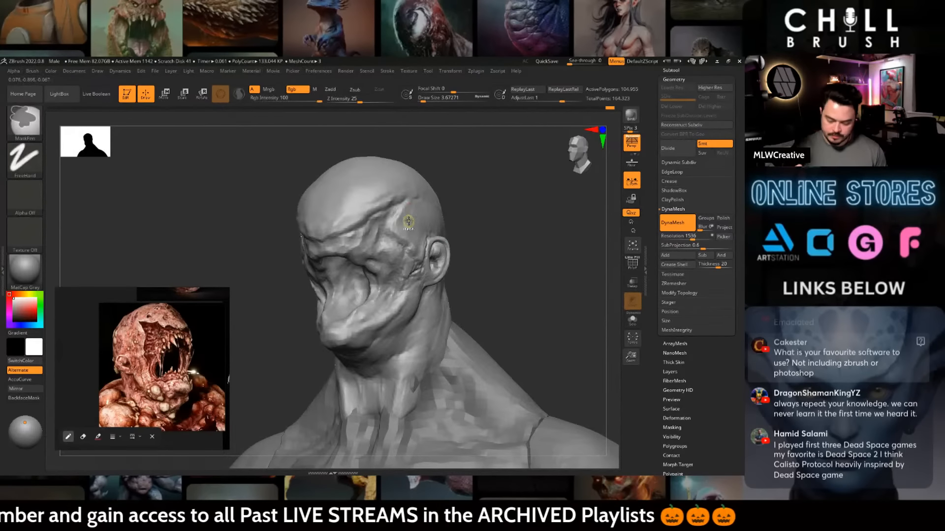
# - Add finer wrinkles around the brow fold, temple and cheek with the Standard brush at a draw size of about 2.2
pyautogui.press('space')
pyautogui.moveTo(407, 218)
pyautogui.keyDown('shift'); pyautogui.mouseDown()
pyautogui.moveTo(397, 236)
pyautogui.moveTo(434, 224)
pyautogui.moveTo(392, 226)
pyautogui.mouseUp(); pyautogui.keyUp('shift')
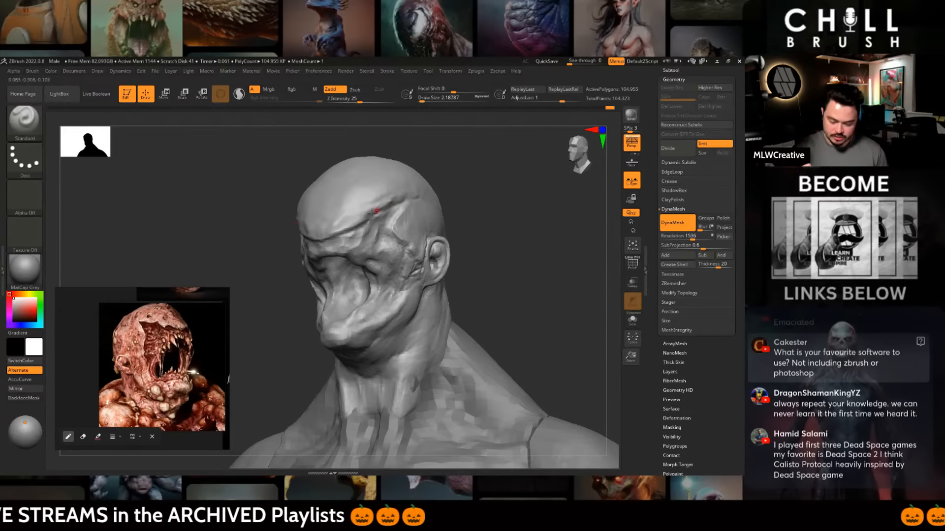
pyautogui.moveTo(479, 206); pyautogui.dragTo(383, 207)
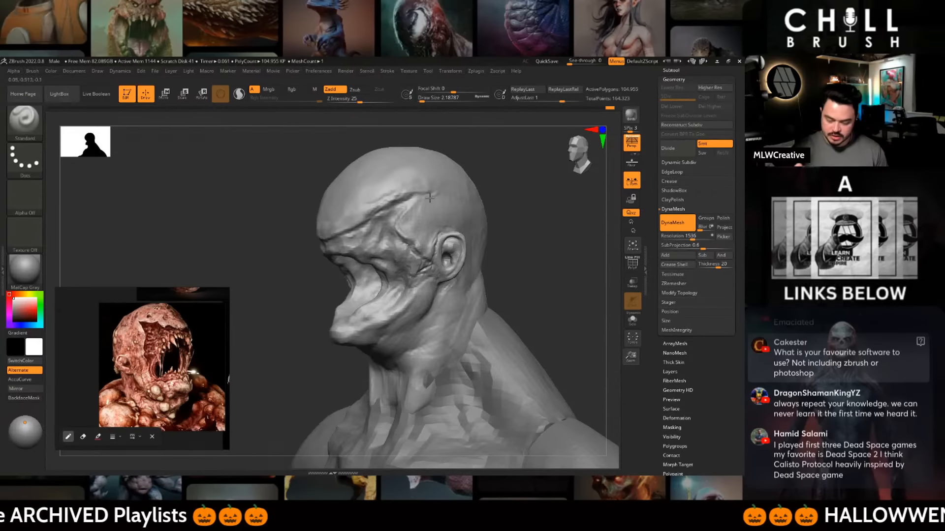
pyautogui.moveTo(468, 231); pyautogui.dragTo(456, 249)
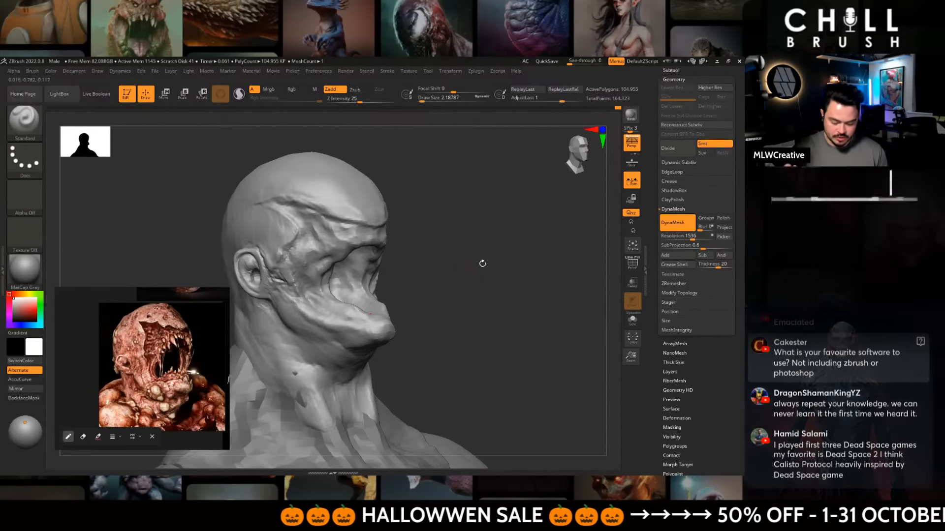
pyautogui.moveTo(482, 263); pyautogui.dragTo(417, 282)
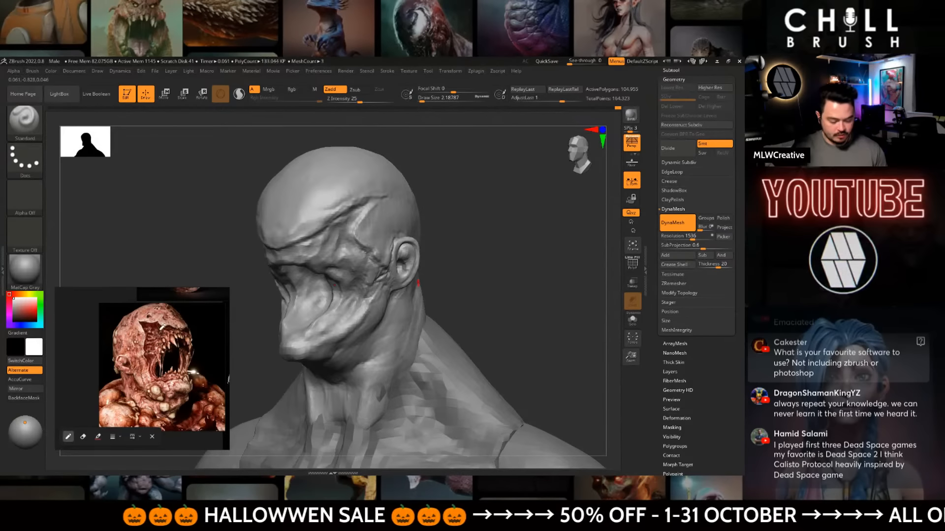
pyautogui.moveTo(457, 219); pyautogui.dragTo(461, 214)
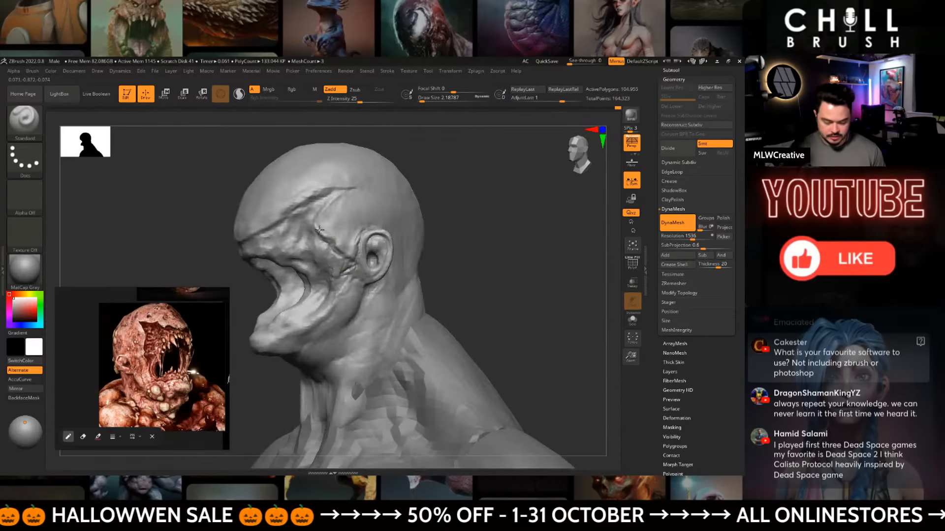
pyautogui.keyDown('alt'); pyautogui.moveTo(442, 256); pyautogui.dragTo(495, 207); pyautogui.keyUp('alt')
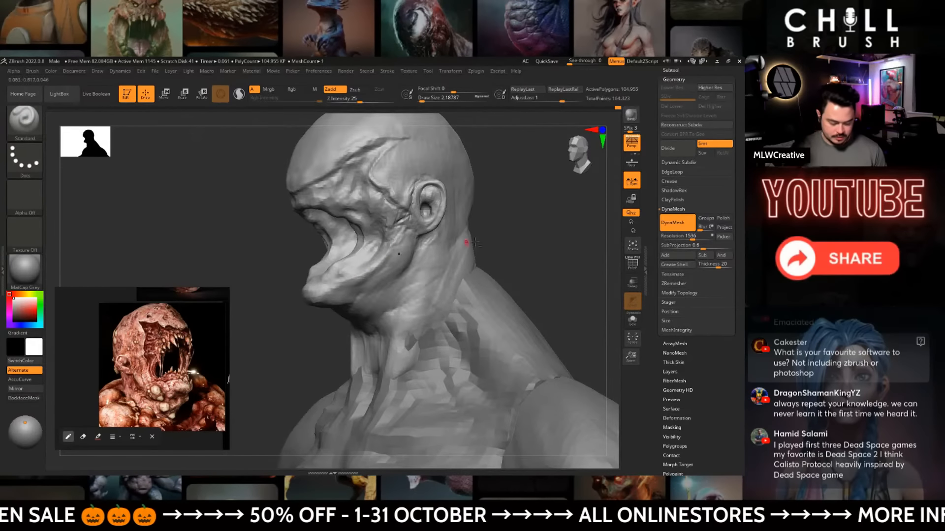
pyautogui.moveTo(475, 242); pyautogui.dragTo(486, 249)
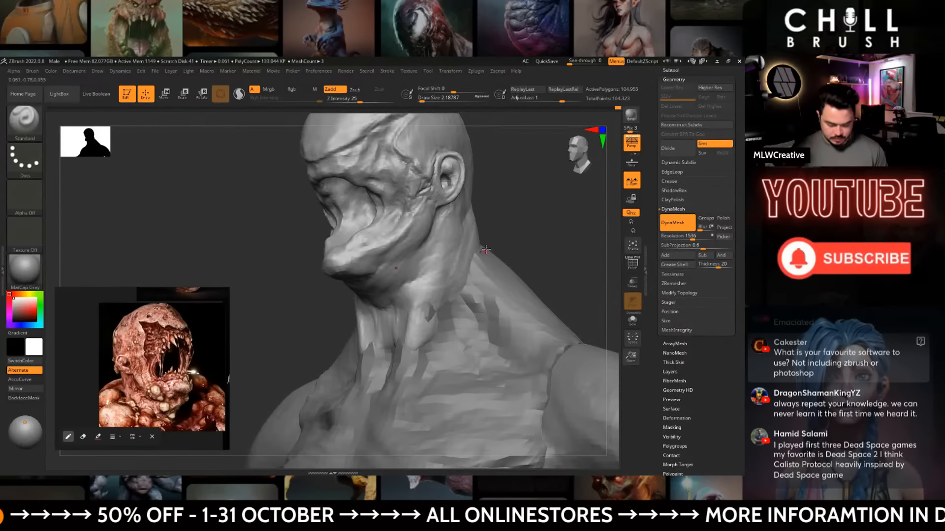
# - Build up the lower lip and mouth rim with the ClayBuildup brush at a draw size of about 6.6
pyautogui.press('b')
pyautogui.press('c')
pyautogui.press('b')
pyautogui.moveTo(504, 196); pyautogui.dragTo(413, 212)
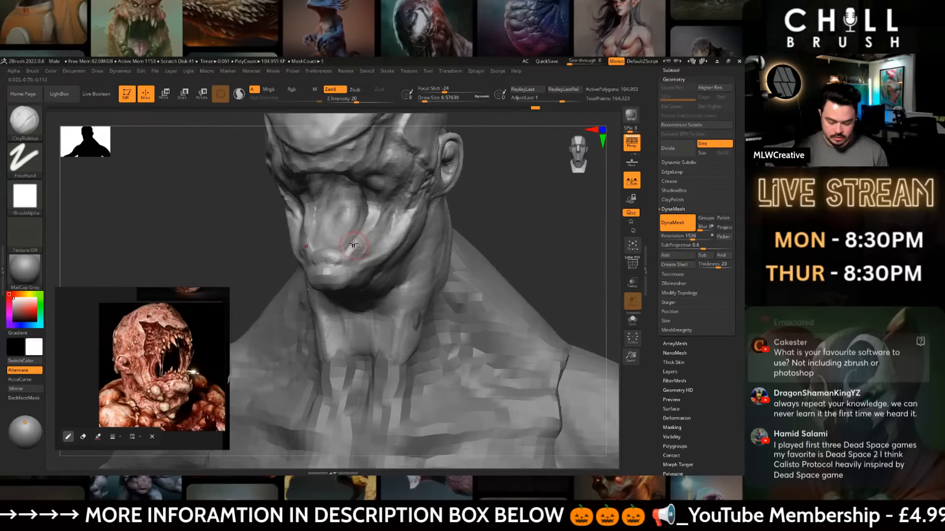
pyautogui.moveTo(486, 224)
pyautogui.mouseDown()
pyautogui.moveTo(565, 197)
pyautogui.moveTo(507, 197)
pyautogui.moveTo(504, 229)
pyautogui.mouseUp()
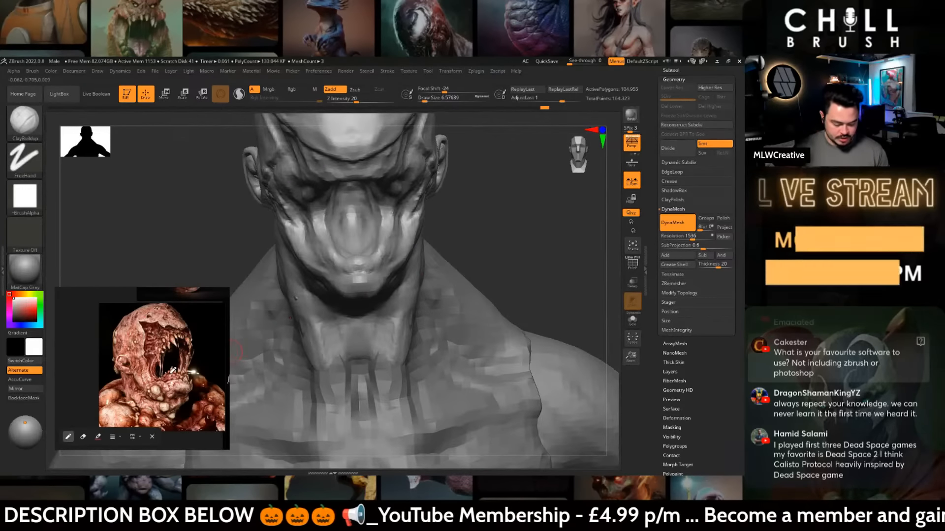
# - Carve an irregular crease along the lower lip with the DamStandard brush at a draw size of about 6.6
pyautogui.keyDown('ctrl'); pyautogui.moveTo(400, 239); pyautogui.dragTo(385, 310, button='right'); pyautogui.keyUp('ctrl')
pyautogui.press('b')
pyautogui.press('d')
pyautogui.press('s')
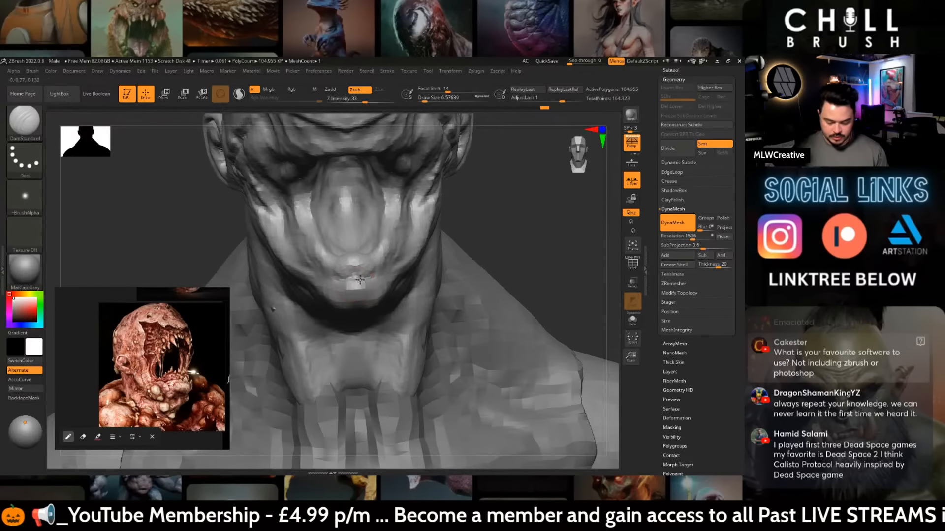
pyautogui.moveTo(372, 288); pyautogui.dragTo(382, 285)
pyautogui.hotkey('ctrl', 'z')
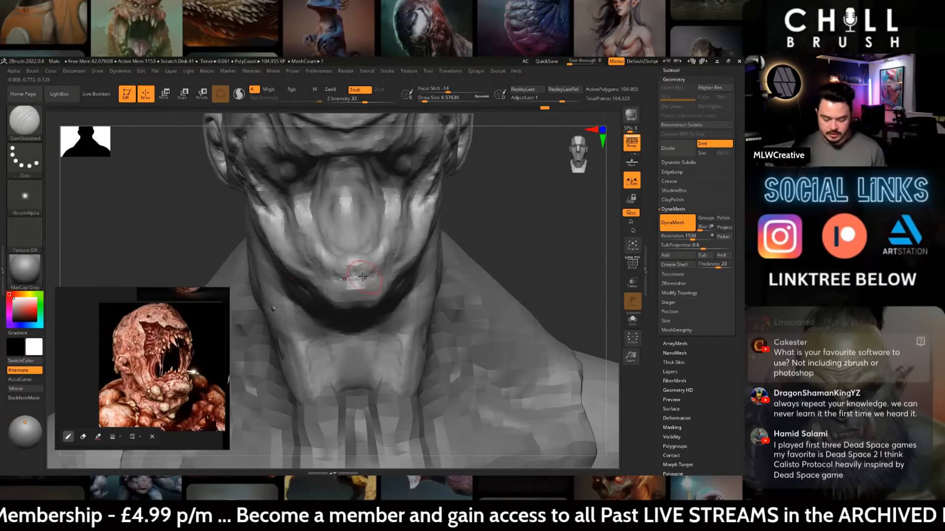
pyautogui.moveTo(382, 277); pyautogui.dragTo(447, 255, button='right')
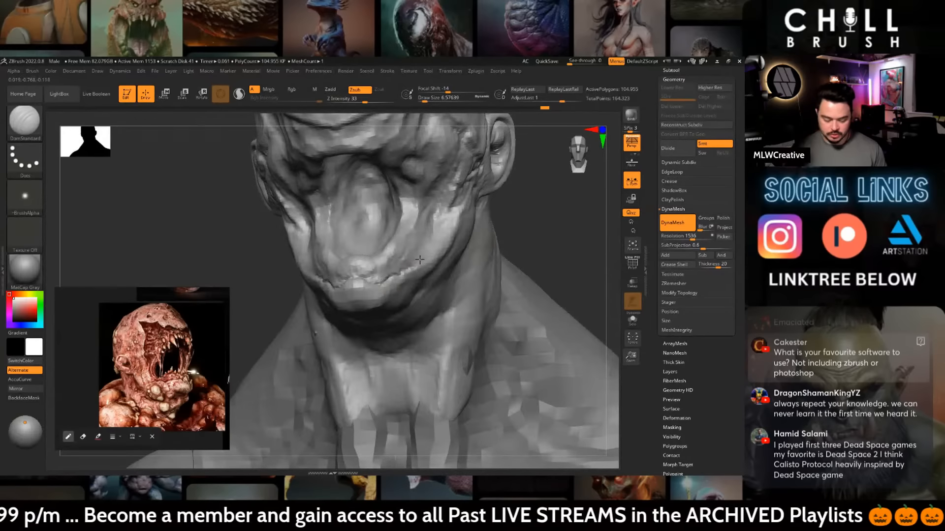
pyautogui.moveTo(553, 214); pyautogui.dragTo(454, 241, button='right')
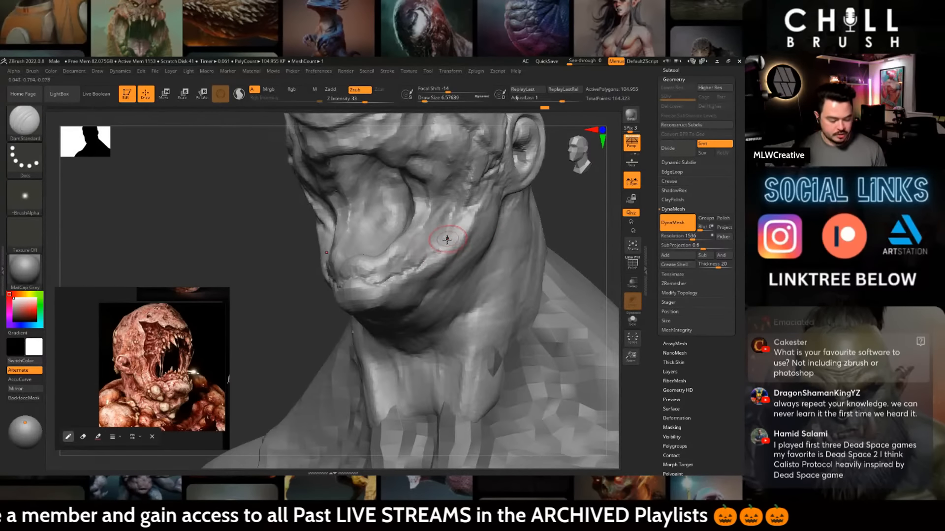
# - Extend the DamStandard creases from the lower lip back along the jaw and cheek
pyautogui.moveTo(458, 213)
pyautogui.mouseDown(button='right')
pyautogui.moveTo(566, 195)
pyautogui.moveTo(495, 236)
pyautogui.moveTo(463, 283)
pyautogui.mouseUp(button='right')
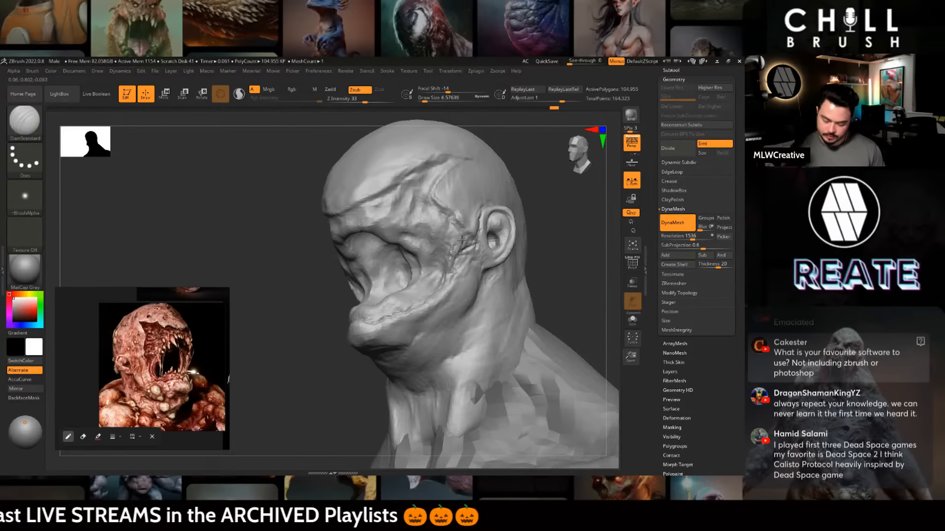
pyautogui.moveTo(467, 229); pyautogui.dragTo(460, 251, button='right')
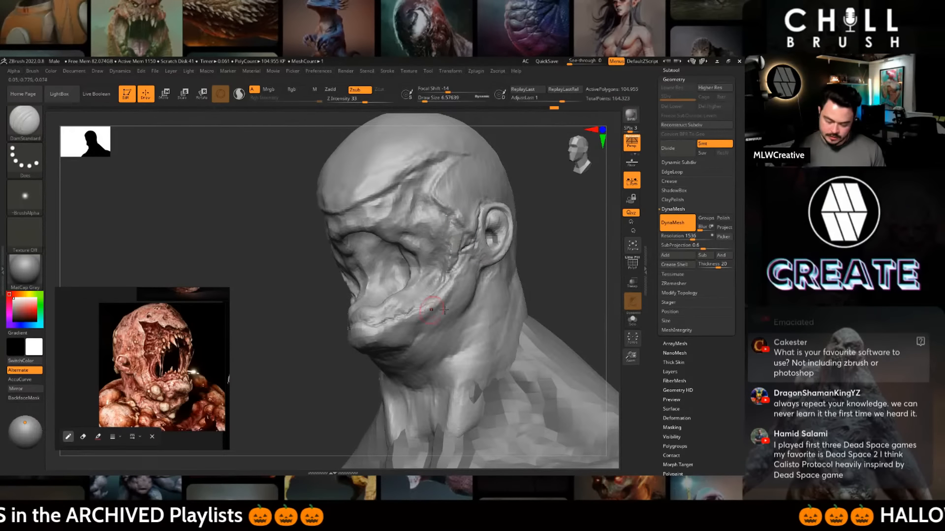
pyautogui.moveTo(535, 270)
pyautogui.mouseDown(button='right')
pyautogui.moveTo(548, 264)
pyautogui.moveTo(541, 271)
pyautogui.moveTo(535, 246)
pyautogui.moveTo(472, 219)
pyautogui.mouseUp(button='right')
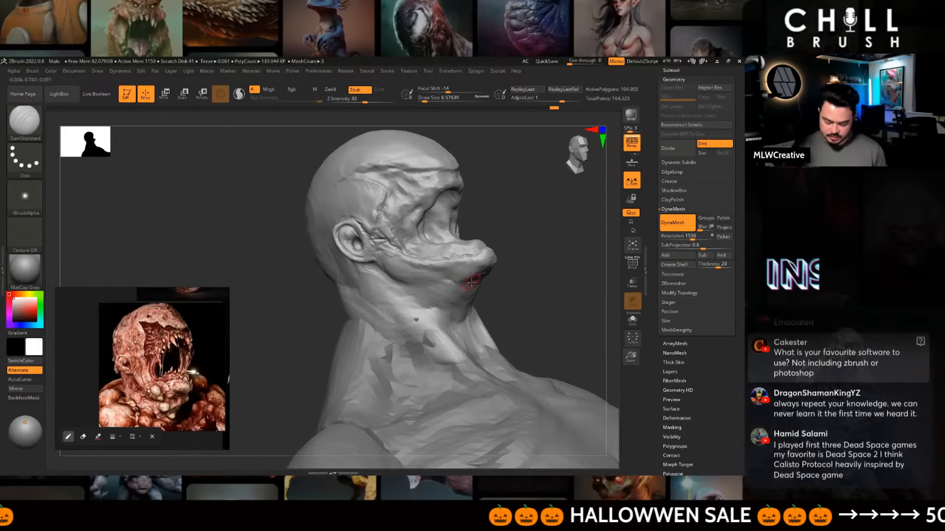
# - Carve a crease beneath the jaw with the DamStandard brush and smooth the area under the chin
pyautogui.moveTo(466, 281)
pyautogui.mouseDown()
pyautogui.moveTo(395, 280)
pyautogui.moveTo(416, 300)
pyautogui.mouseUp()
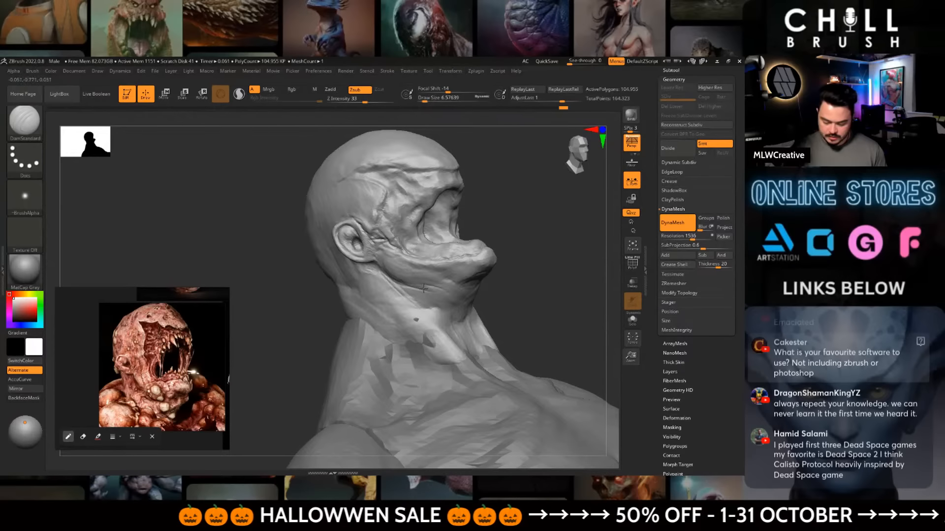
pyautogui.press('shift')
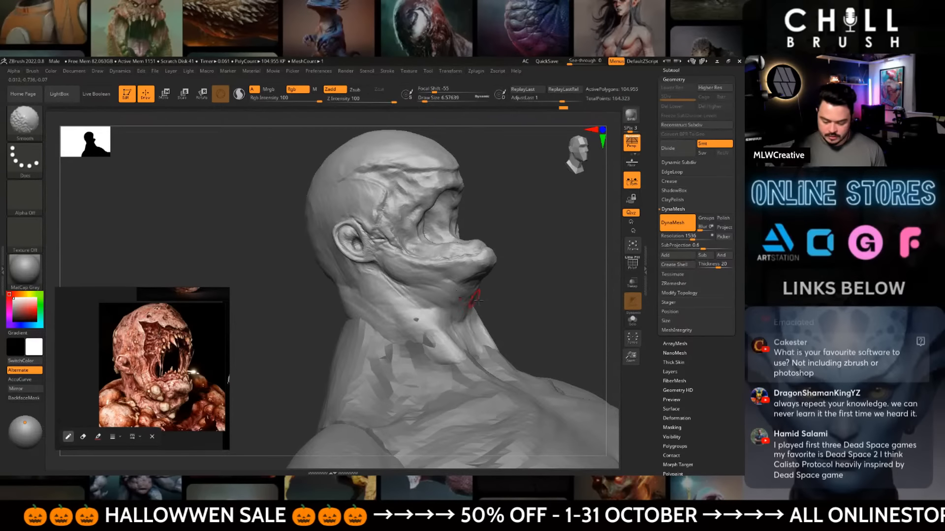
pyautogui.moveTo(477, 299)
pyautogui.mouseDown()
pyautogui.moveTo(512, 221)
pyautogui.moveTo(541, 256)
pyautogui.moveTo(528, 233)
pyautogui.moveTo(536, 268)
pyautogui.mouseUp()
# - Adjust the side profile of the cheek, brow and forehead with the Move brush at draw sizes of about 34.8 and 26.9
pyautogui.press('b')
pyautogui.press('m')
pyautogui.press('v')
pyautogui.press('space')
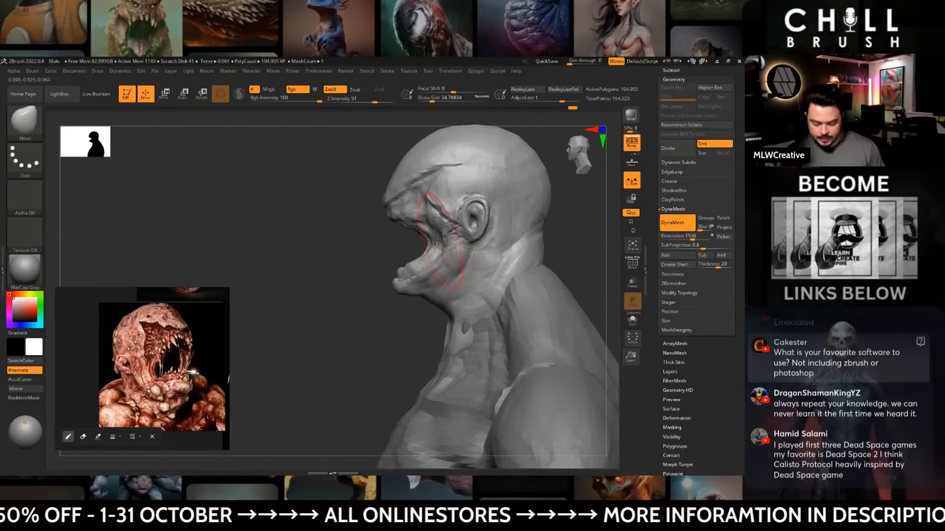
pyautogui.moveTo(437, 241); pyautogui.dragTo(439, 241)
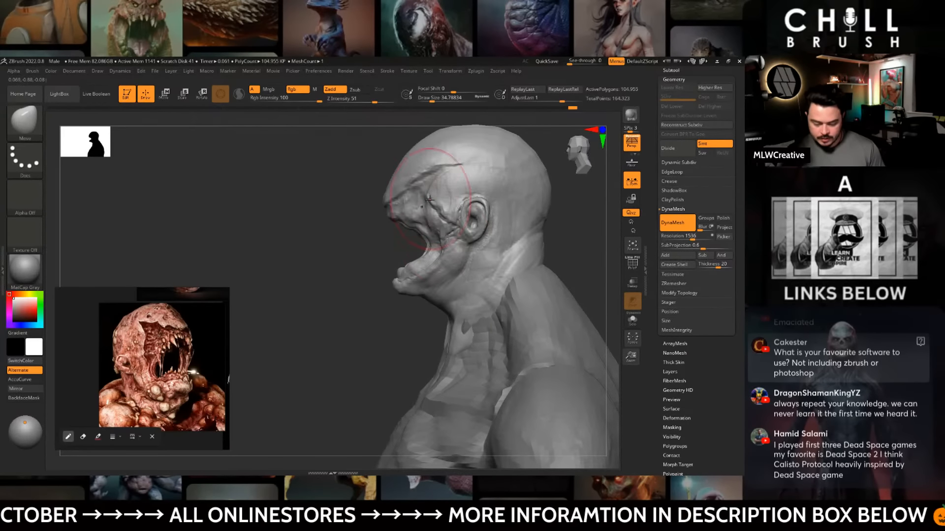
pyautogui.moveTo(353, 271); pyautogui.dragTo(452, 200)
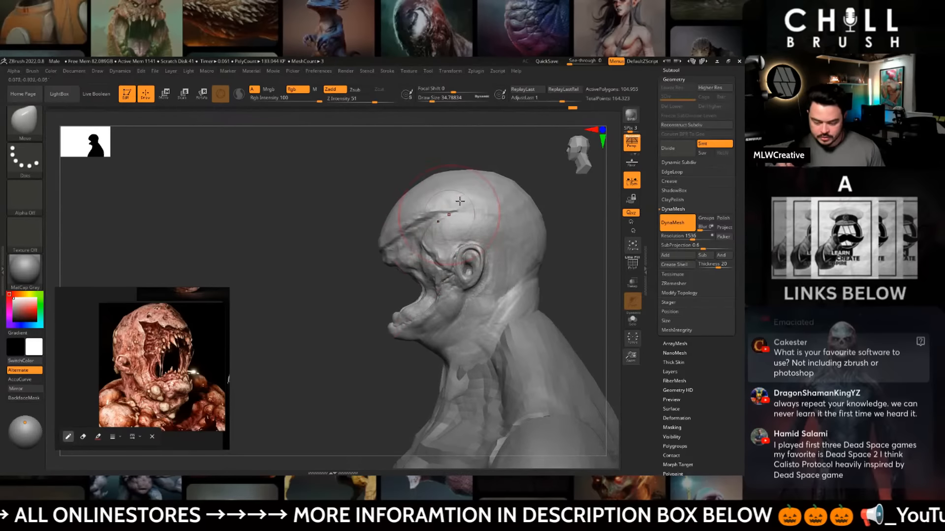
pyautogui.press('space')
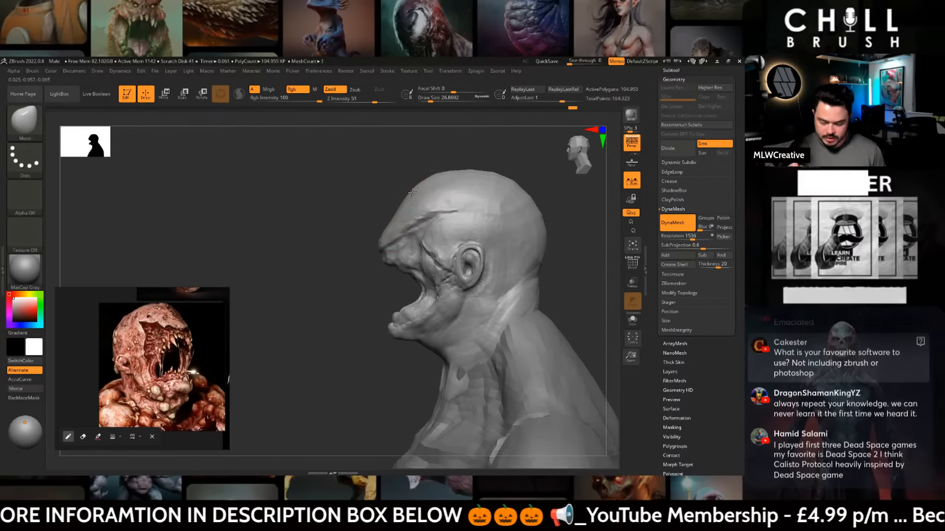
pyautogui.moveTo(379, 201)
pyautogui.mouseDown()
pyautogui.moveTo(456, 186)
pyautogui.moveTo(441, 206)
pyautogui.moveTo(384, 223)
pyautogui.mouseUp()
# - Flatten the planes of the cranium with the TrimDynamic brush at a draw size of about 26.9
pyautogui.press('b')
pyautogui.press('t')
pyautogui.press('d')
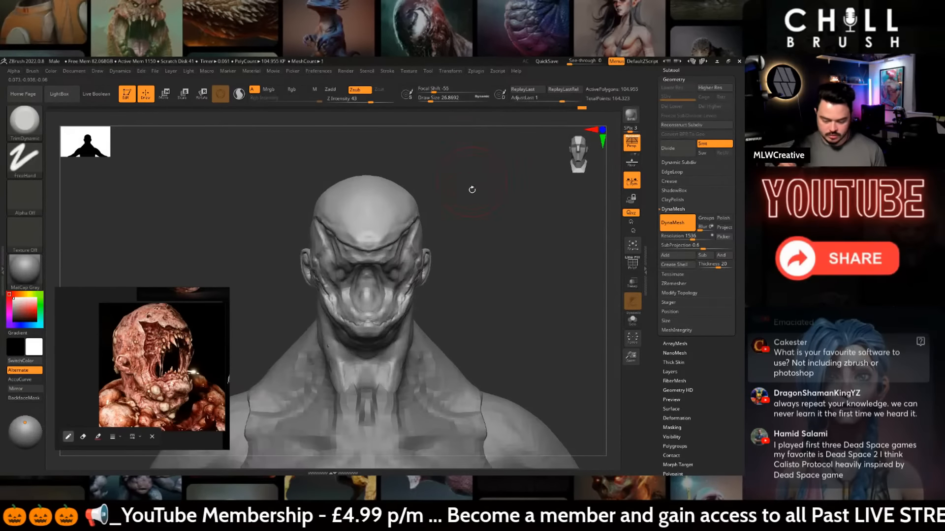
pyautogui.moveTo(470, 190)
pyautogui.mouseDown()
pyautogui.moveTo(470, 225)
pyautogui.moveTo(394, 224)
pyautogui.mouseUp()
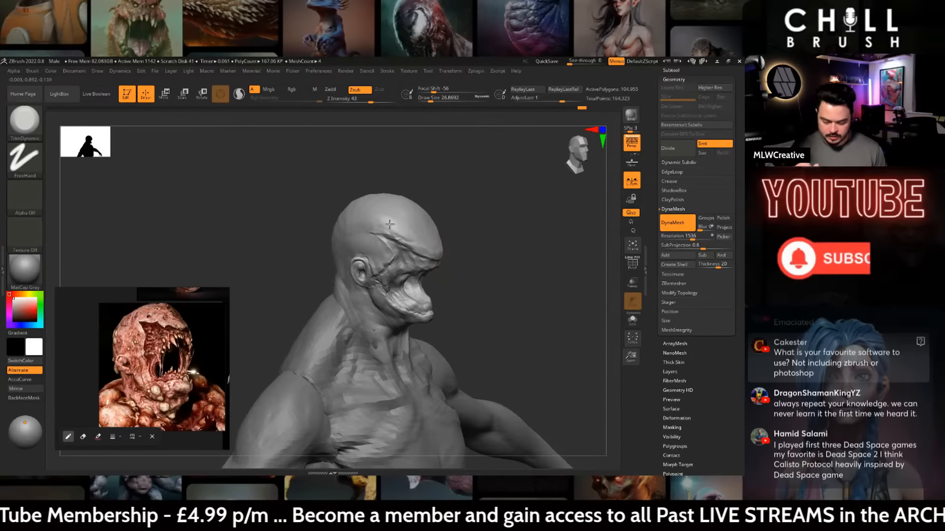
pyautogui.moveTo(345, 271); pyautogui.dragTo(406, 218)
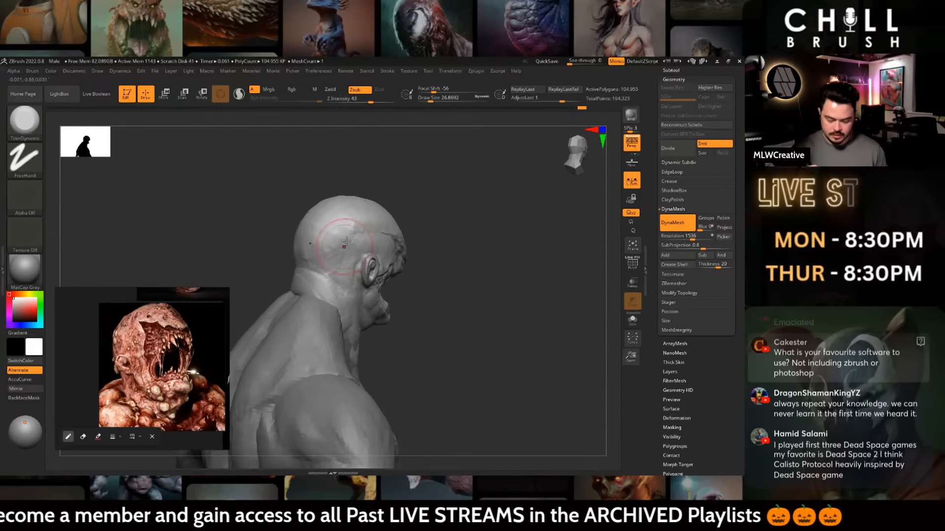
pyautogui.moveTo(485, 256)
pyautogui.keyDown('shift'); pyautogui.mouseDown()
pyautogui.moveTo(527, 270)
pyautogui.moveTo(515, 278)
pyautogui.mouseUp(); pyautogui.keyUp('shift')
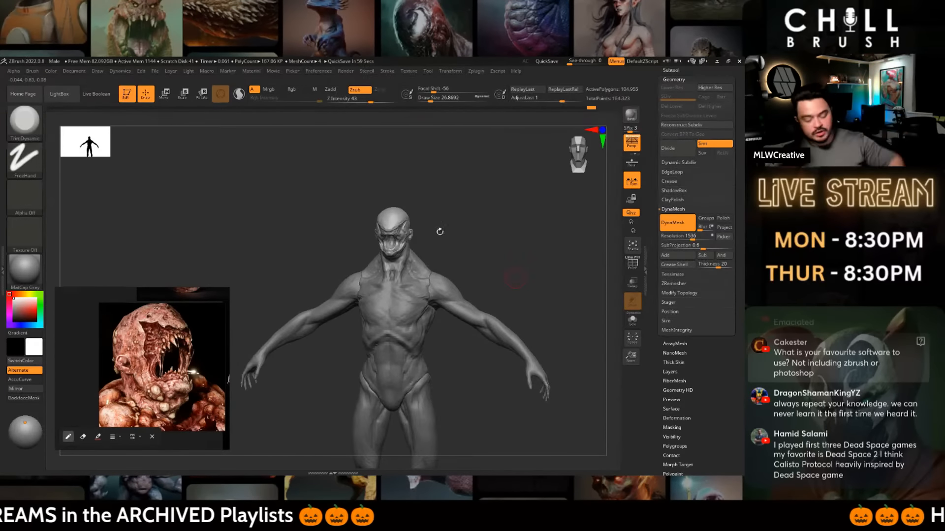
# - Adjust the head's proportions against the whole body with the Move brush at a draw size of about 18.5
pyautogui.press('b')
pyautogui.press('m')
pyautogui.press('v')
pyautogui.moveTo(485, 236); pyautogui.dragTo(504, 303)
pyautogui.moveTo(500, 264)
pyautogui.keyDown('shift'); pyautogui.mouseDown()
pyautogui.moveTo(511, 275)
pyautogui.moveTo(502, 273)
pyautogui.mouseUp(); pyautogui.keyUp('shift')
# - Build up the upper mouth rim with the ClayBuildup brush at a draw size of about 8.4
pyautogui.press('b')
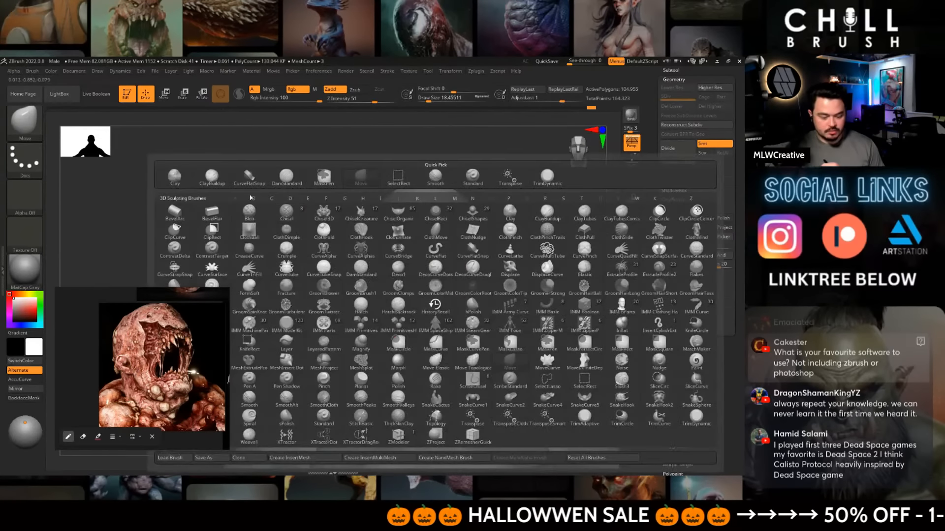
pyautogui.press('c')
pyautogui.press('b')
pyautogui.keyDown('alt'); pyautogui.moveTo(515, 206); pyautogui.dragTo(524, 193); pyautogui.keyUp('alt')
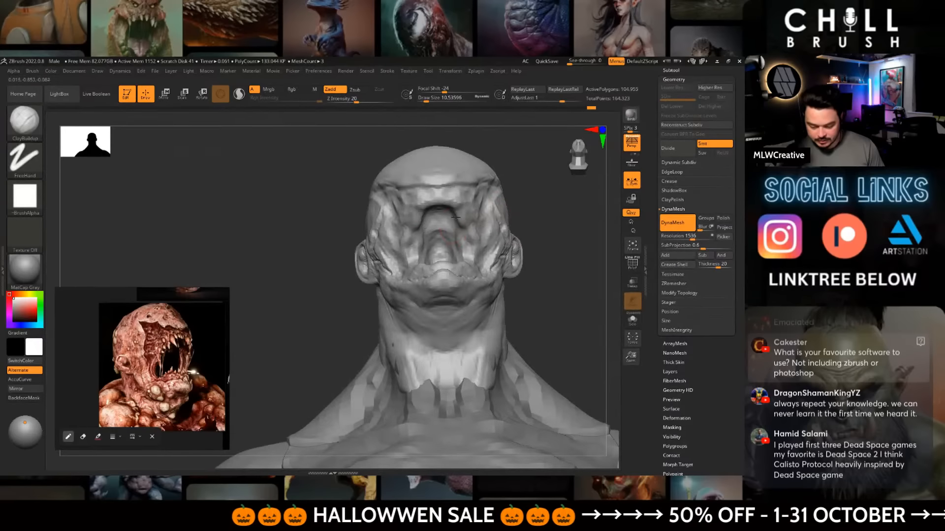
pyautogui.press('space')
pyautogui.moveTo(456, 213); pyautogui.dragTo(455, 213)
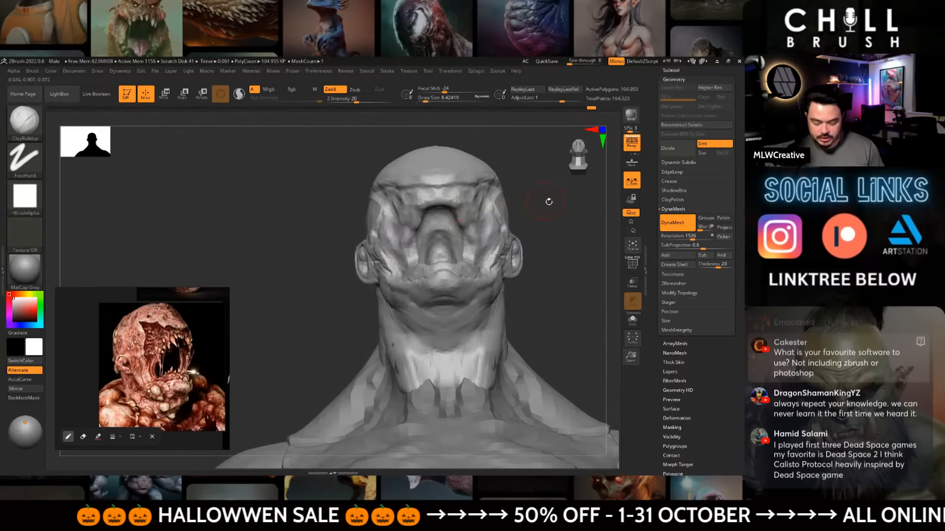
pyautogui.keyDown('alt'); pyautogui.moveTo(548, 202); pyautogui.dragTo(547, 227); pyautogui.keyUp('alt')
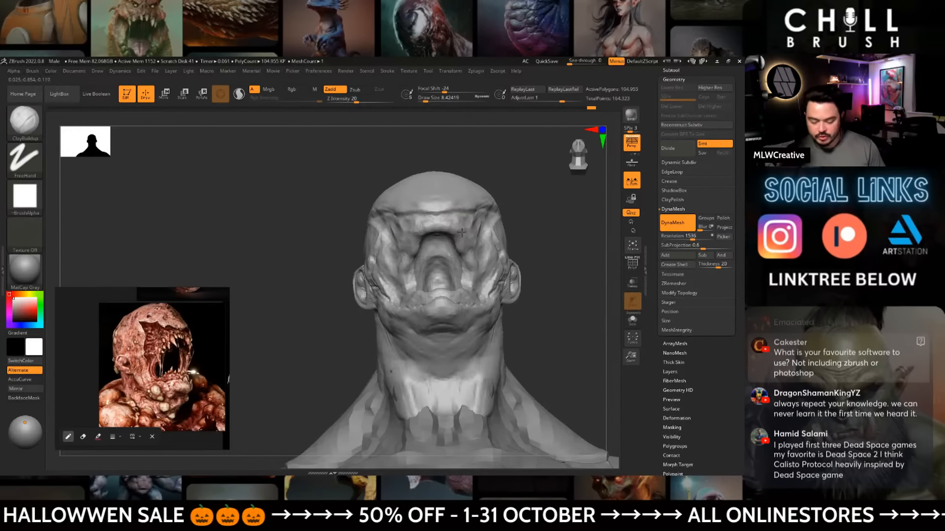
pyautogui.moveTo(575, 263); pyautogui.dragTo(541, 265)
# - Carve creases around the upper mouth corner and inner cheek with the DamStandard brush at a draw size of about 8.4, smoothing where needed
pyautogui.press('b')
pyautogui.press('d')
pyautogui.press('s')
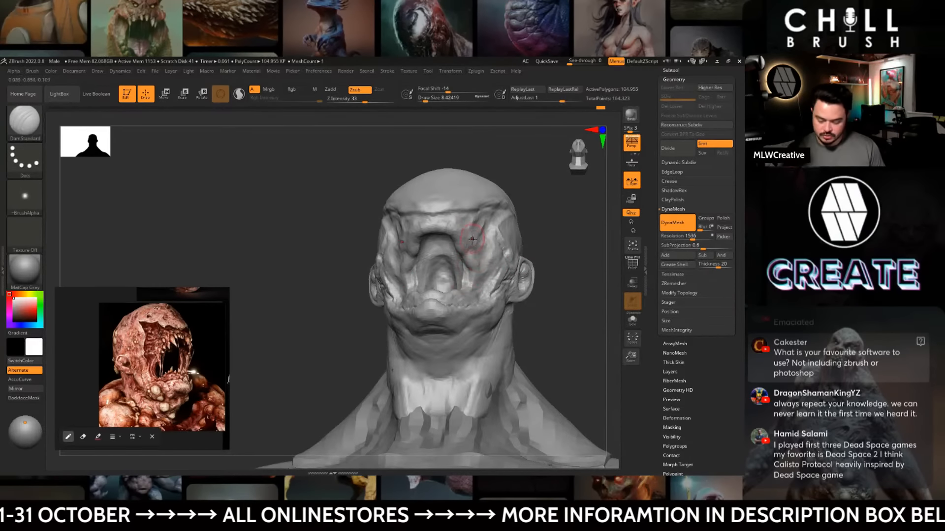
pyautogui.moveTo(485, 232); pyautogui.dragTo(465, 253, button='right')
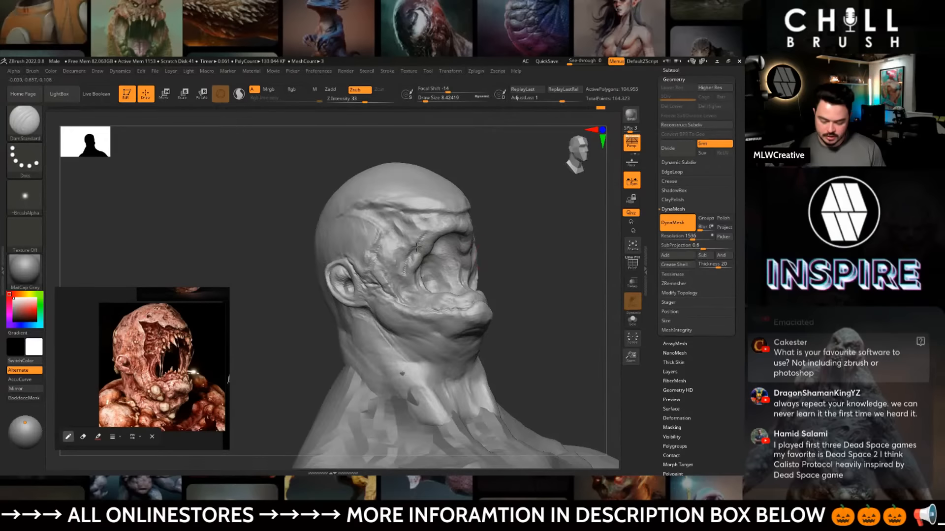
pyautogui.keyDown('shift'); pyautogui.moveTo(442, 262); pyautogui.dragTo(420, 243); pyautogui.keyUp('shift')
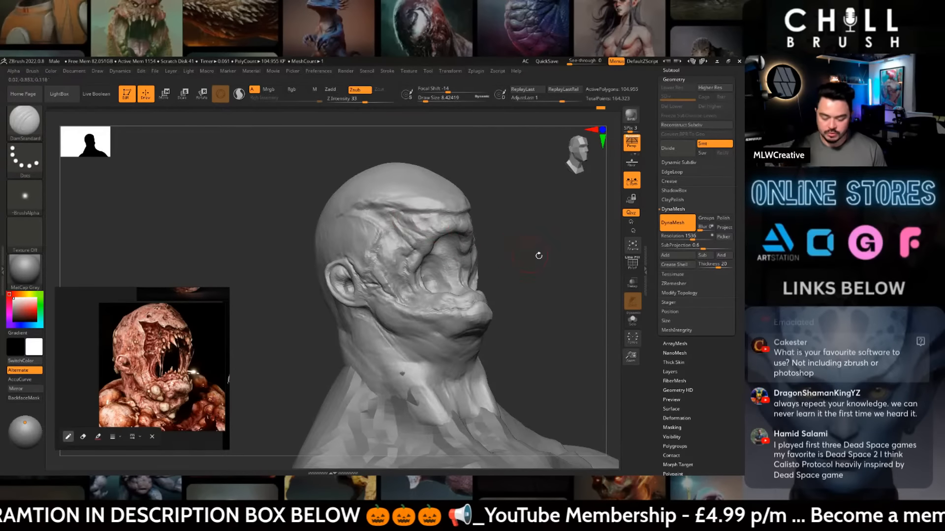
pyautogui.moveTo(538, 255); pyautogui.dragTo(446, 230, button='right')
pyautogui.moveTo(460, 261)
pyautogui.mouseDown(button='right')
pyautogui.moveTo(475, 227)
pyautogui.moveTo(501, 269)
pyautogui.mouseUp(button='right')
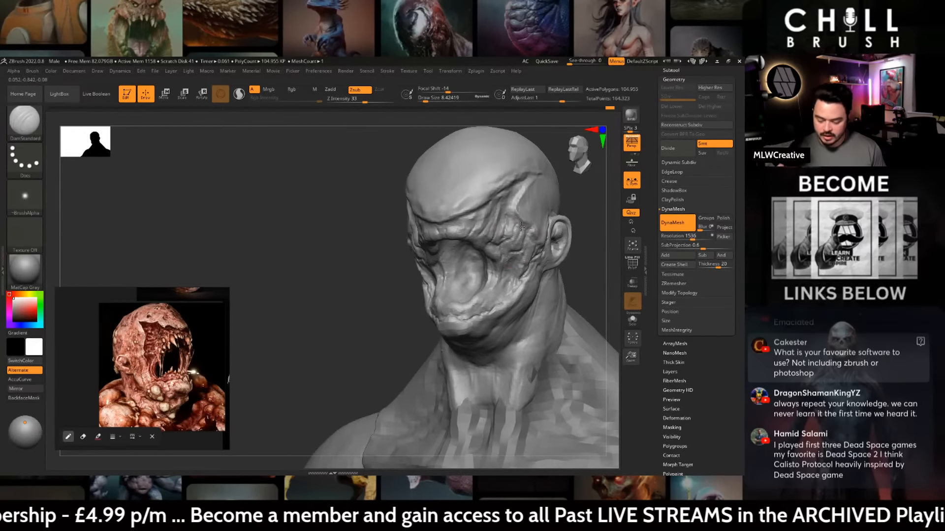
pyautogui.moveTo(500, 260)
pyautogui.mouseDown(button='right')
pyautogui.moveTo(570, 273)
pyautogui.moveTo(437, 273)
pyautogui.mouseUp(button='right')
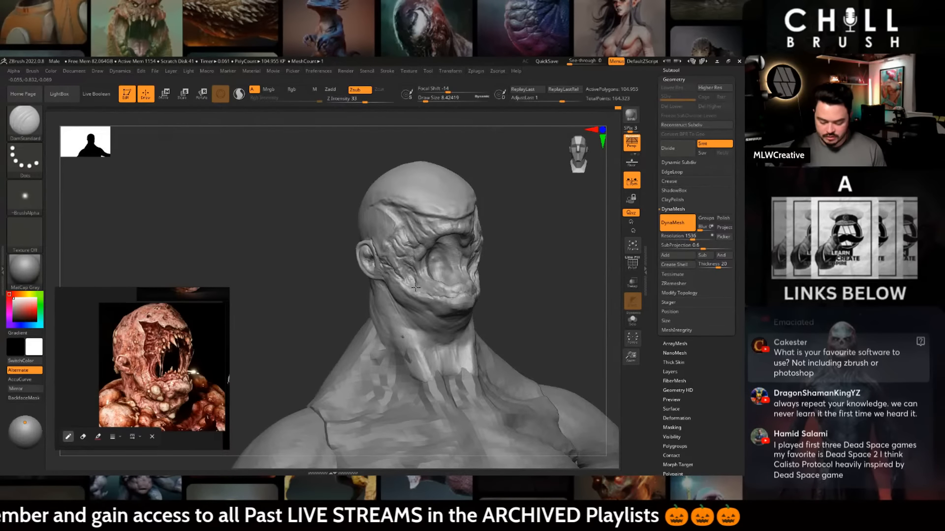
pyautogui.moveTo(544, 274)
pyautogui.mouseDown(button='right')
pyautogui.moveTo(515, 261)
pyautogui.moveTo(541, 236)
pyautogui.moveTo(544, 263)
pyautogui.mouseUp(button='right')
# - Flatten the folds beside the mouth opening with the TrimDynamic brush at a draw size of about 8.4
pyautogui.press('b')
pyautogui.press('t')
pyautogui.press('d')
pyautogui.moveTo(489, 233); pyautogui.dragTo(472, 240)
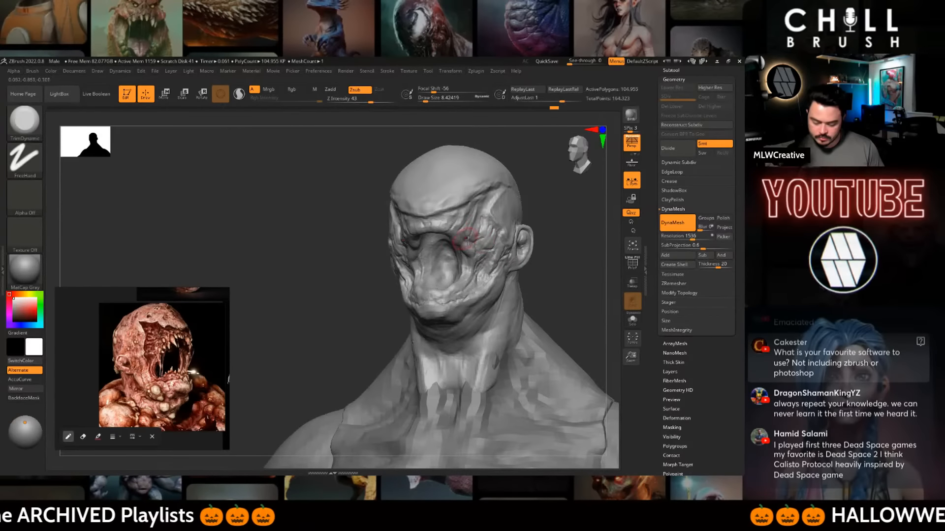
pyautogui.moveTo(546, 266)
pyautogui.keyDown('ctrl'); pyautogui.mouseDown(button='right')
pyautogui.moveTo(544, 242)
pyautogui.moveTo(582, 245)
pyautogui.moveTo(557, 254)
pyautogui.mouseUp(button='right'); pyautogui.keyUp('ctrl')
pyautogui.moveTo(477, 232); pyautogui.dragTo(541, 249, button='right')
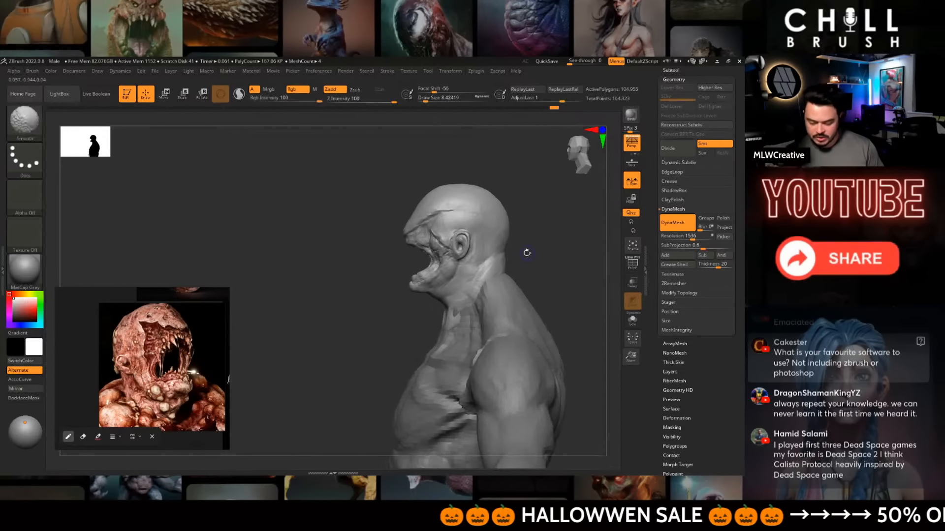
# - Reshape the back of the skull in side view with a large Move brush
pyautogui.press('b')
pyautogui.press('m')
pyautogui.press('v')
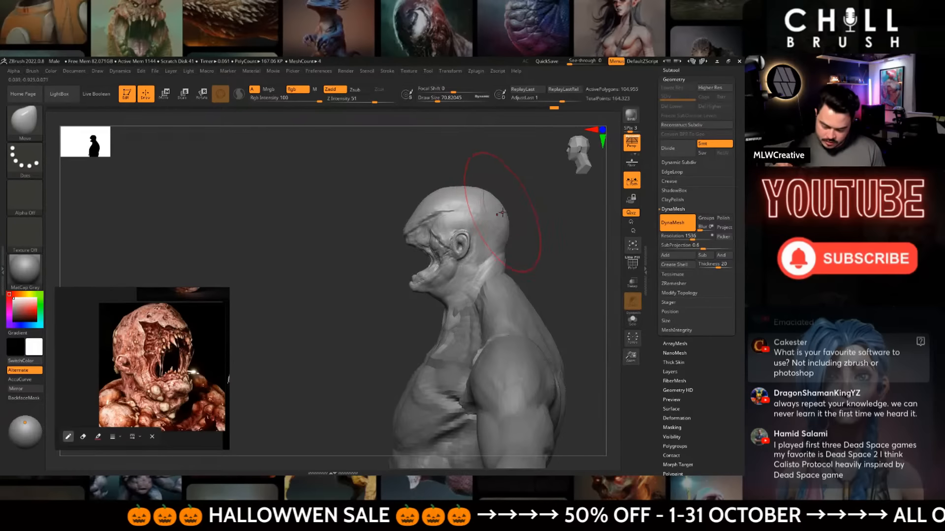
pyautogui.press('space')
pyautogui.moveTo(524, 231); pyautogui.dragTo(514, 232)
pyautogui.moveTo(538, 276)
pyautogui.keyDown('ctrl'); pyautogui.mouseDown(button='right')
pyautogui.moveTo(544, 240)
pyautogui.moveTo(586, 259)
pyautogui.moveTo(554, 238)
pyautogui.mouseUp(button='right'); pyautogui.keyUp('ctrl')
pyautogui.moveTo(554, 238)
pyautogui.keyDown('alt'); pyautogui.mouseDown(button='right')
pyautogui.moveTo(464, 227)
pyautogui.moveTo(571, 217)
pyautogui.moveTo(509, 239)
pyautogui.moveTo(566, 252)
pyautogui.moveTo(478, 253)
pyautogui.mouseUp(button='right'); pyautogui.keyUp('alt')
# - Adjust the sides of the head around the ears and jaw with the Move brush at a draw size of about 41.4
pyautogui.press('b')
pyautogui.press('m')
pyautogui.press('v')
pyautogui.press('space')
pyautogui.moveTo(447, 242); pyautogui.dragTo(452, 241)
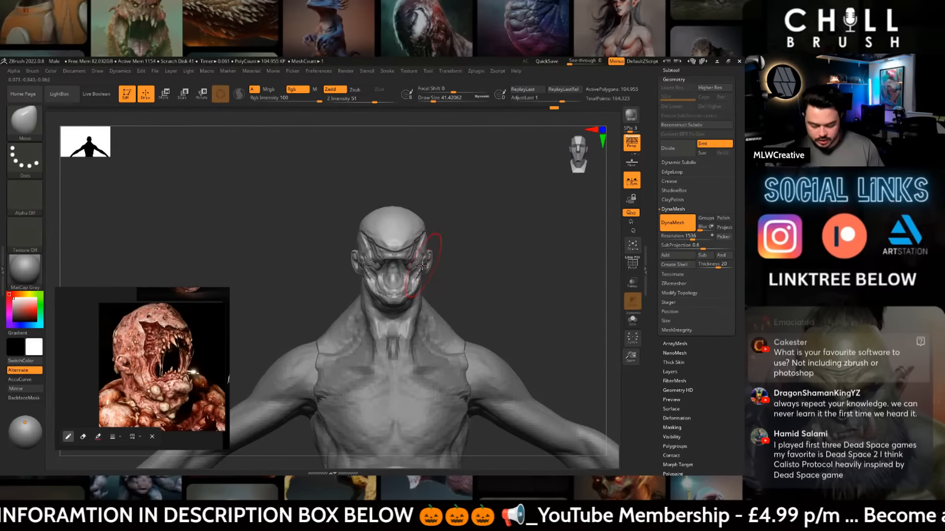
pyautogui.keyDown('ctrl'); pyautogui.moveTo(490, 288); pyautogui.dragTo(470, 269, button='right'); pyautogui.keyUp('ctrl')
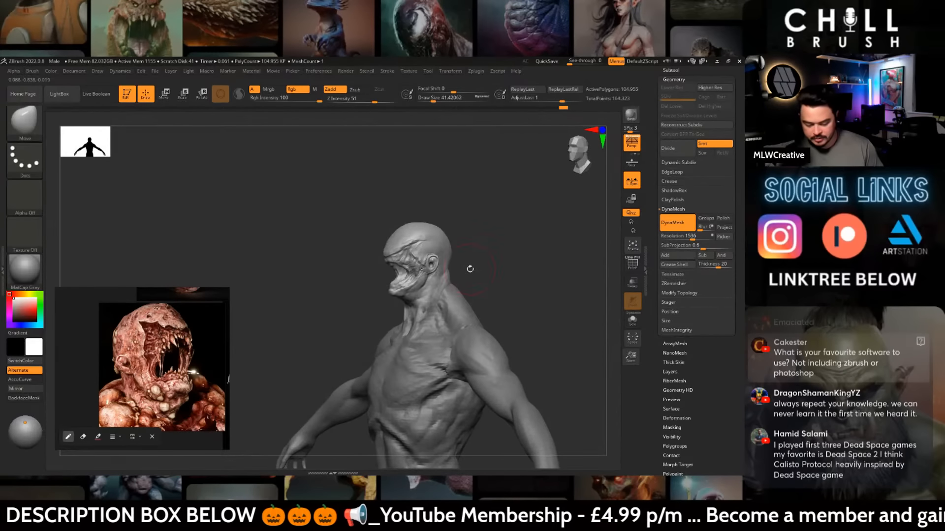
pyautogui.press('space')
pyautogui.moveTo(470, 270); pyautogui.dragTo(465, 270)
pyautogui.moveTo(506, 276); pyautogui.dragTo(515, 279, button='right')
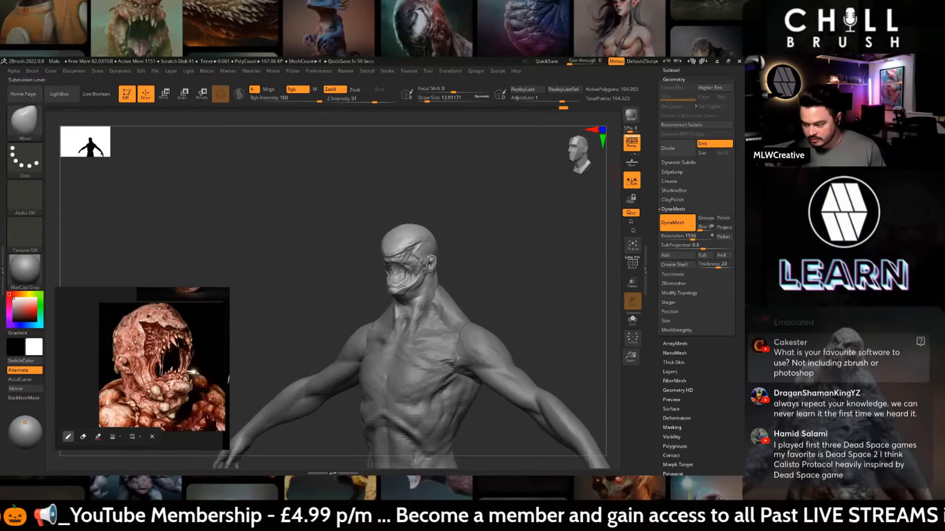
# - Append a cylinder as a new subtool and make it the active subtool
pyautogui.moveTo(689, 249); pyautogui.dragTo(689, 317)
pyautogui.click(671, 136)
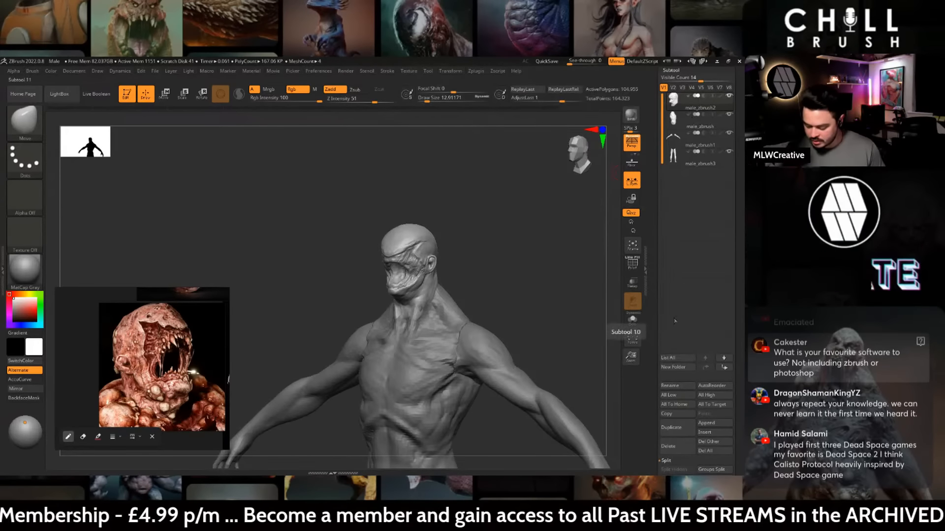
pyautogui.click(714, 423)
pyautogui.click(409, 317)
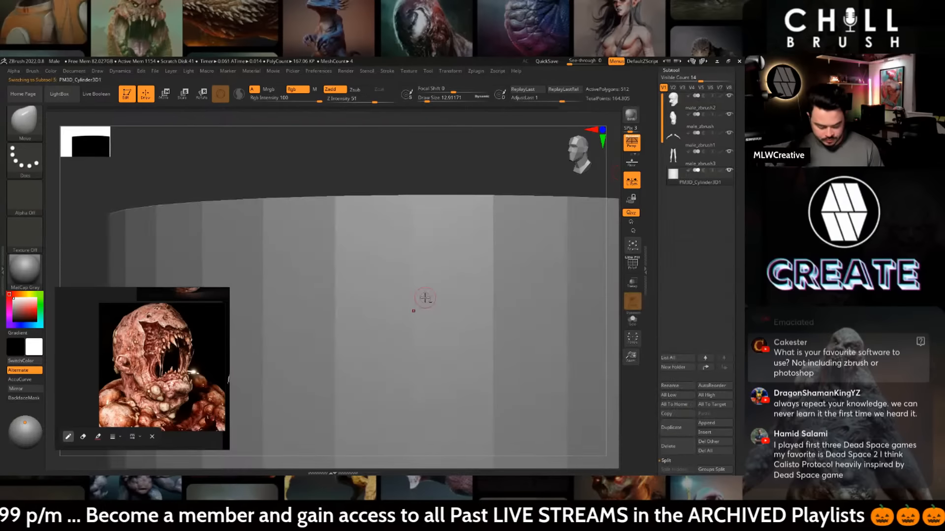
# - Scale the cylinder down to a small upright rod and place it in front of the creature's mouth, checking the silhouette
pyautogui.press('e')
pyautogui.keyDown('alt'); pyautogui.moveTo(618, 313); pyautogui.dragTo(498, 186); pyautogui.keyUp('alt')
pyautogui.moveTo(415, 332); pyautogui.dragTo(415, 389)
pyautogui.keyDown('shift'); pyautogui.moveTo(533, 301); pyautogui.dragTo(485, 246); pyautogui.keyUp('shift')
pyautogui.moveTo(407, 248); pyautogui.dragTo(387, 274)
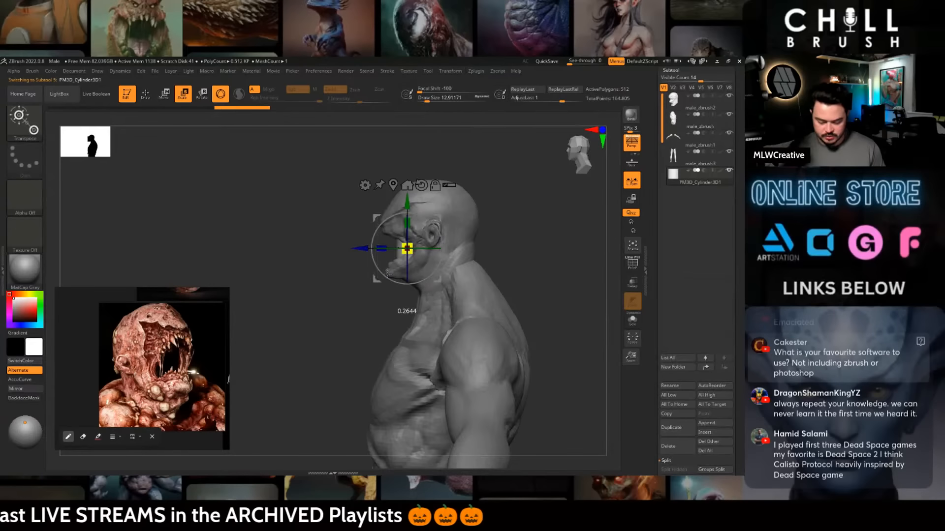
pyautogui.keyDown('alt'); pyautogui.moveTo(514, 238); pyautogui.dragTo(557, 295); pyautogui.keyUp('alt')
pyautogui.moveTo(480, 239); pyautogui.dragTo(402, 276)
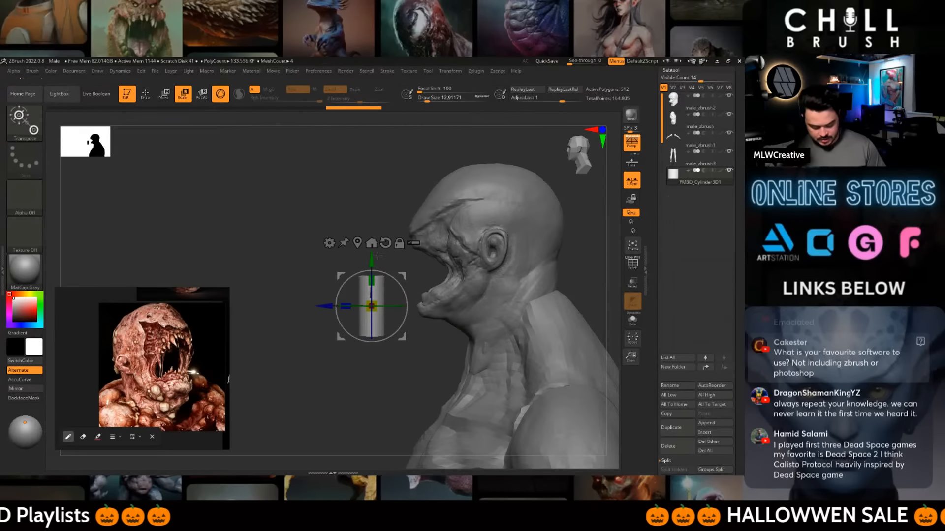
pyautogui.press('v')
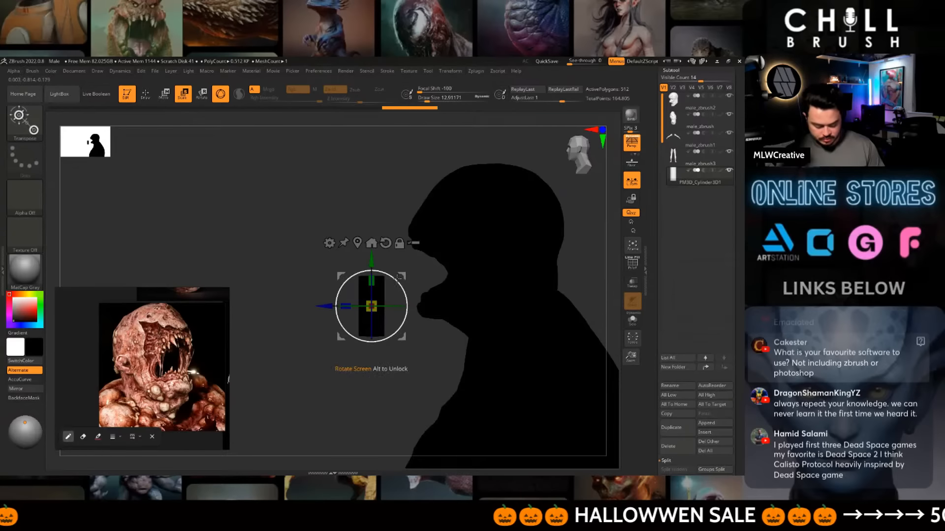
pyautogui.press('v')
# - Taper the cylinder into a pointed tooth with the Pinch brush at draw sizes of about 48.6 and 36.6
pyautogui.press('q')
pyautogui.press('space')
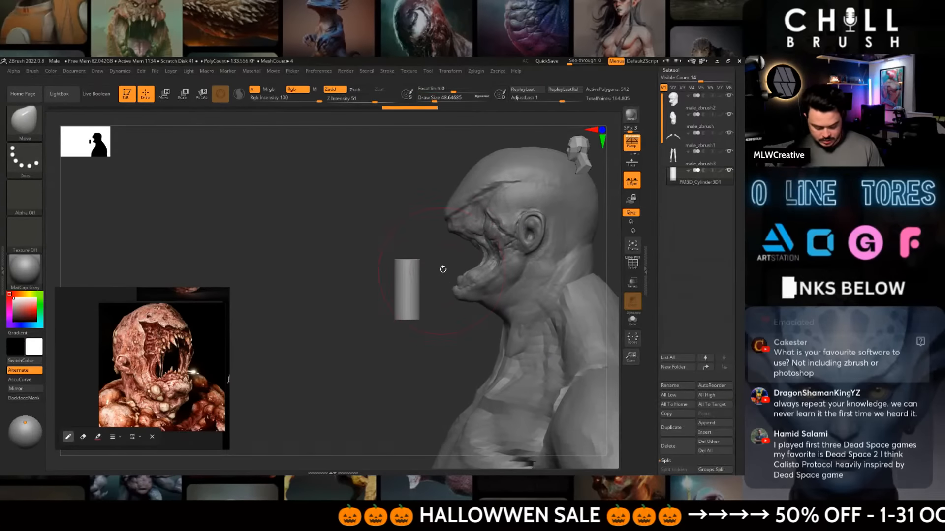
pyautogui.press('v')
pyautogui.press('v')
pyautogui.press('b')
pyautogui.press('p')
pyautogui.press('i')
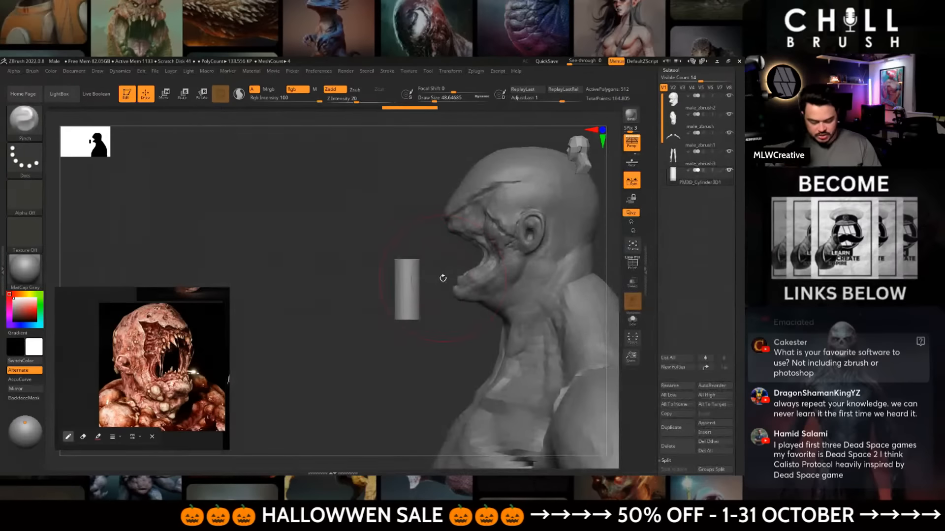
pyautogui.keyDown('shift'); pyautogui.moveTo(406, 260); pyautogui.dragTo(402, 292); pyautogui.keyUp('shift')
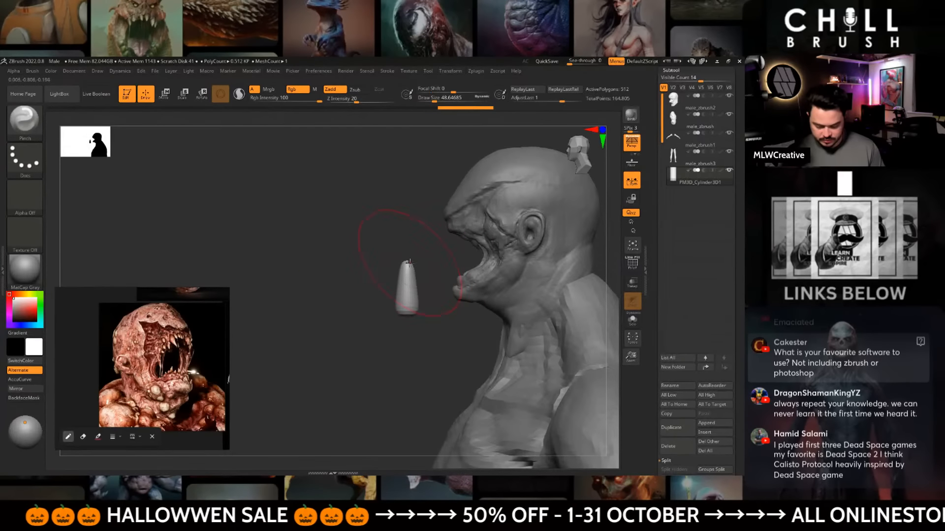
pyautogui.press('[')
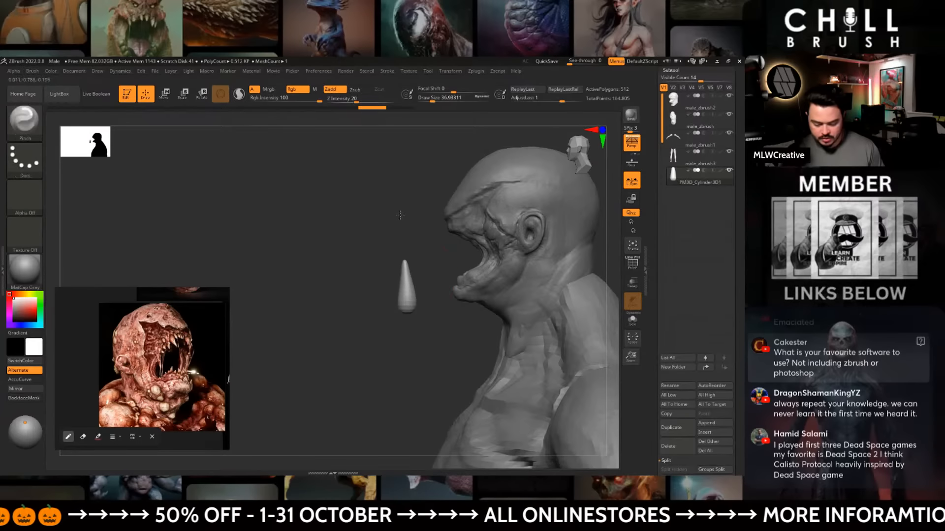
pyautogui.moveTo(422, 287); pyautogui.dragTo(463, 304)
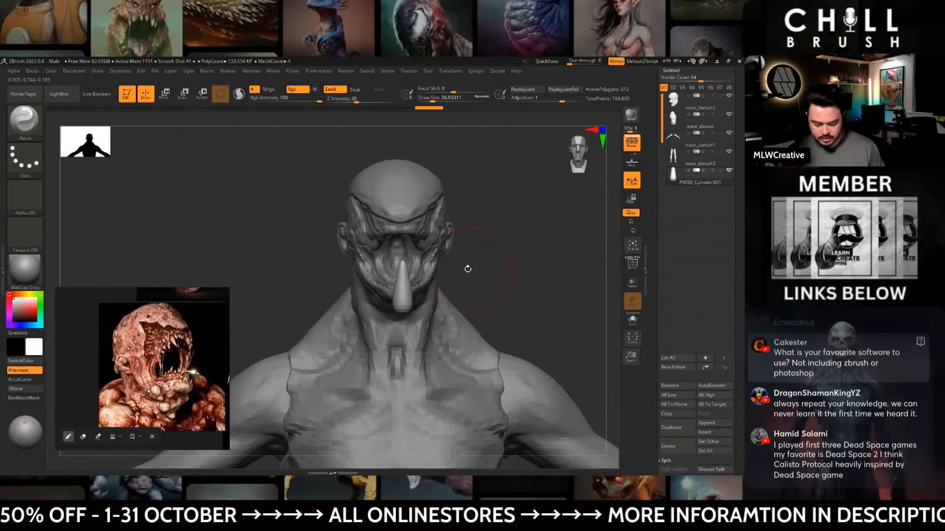
# - Bend the tooth into a slight curve with the Move brush at a draw size of about 23.3 and smooth its base
pyautogui.moveTo(468, 269); pyautogui.dragTo(421, 354)
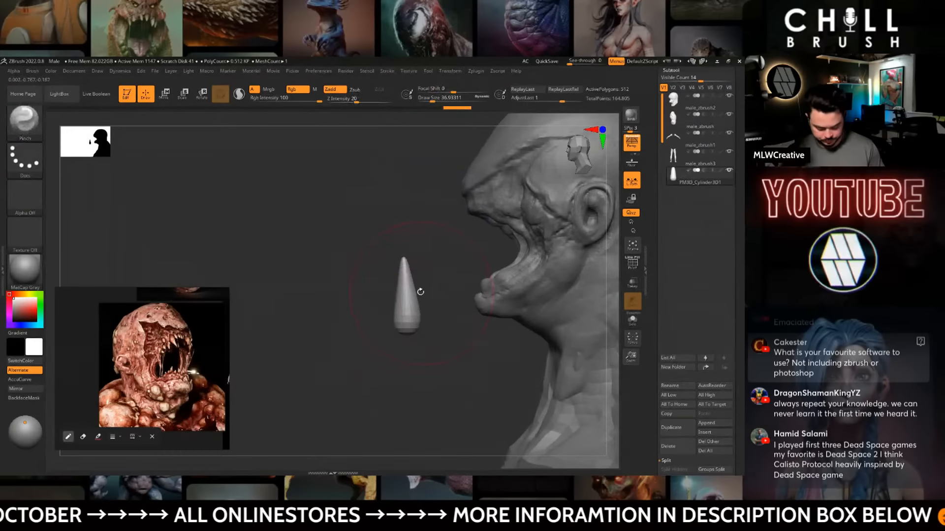
pyautogui.press('b')
pyautogui.press('m')
pyautogui.press('v')
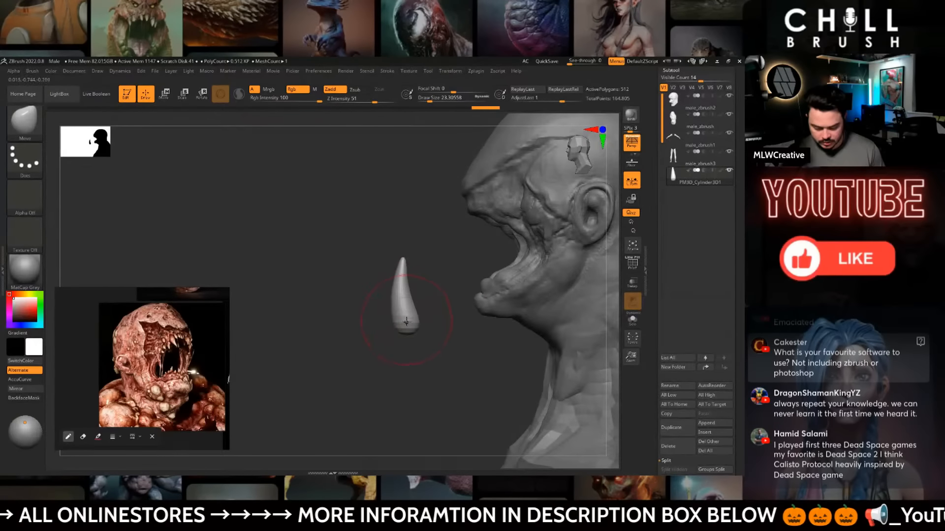
pyautogui.moveTo(399, 303)
pyautogui.keyDown('shift'); pyautogui.mouseDown()
pyautogui.moveTo(407, 270)
pyautogui.moveTo(408, 328)
pyautogui.mouseUp(); pyautogui.keyUp('shift')
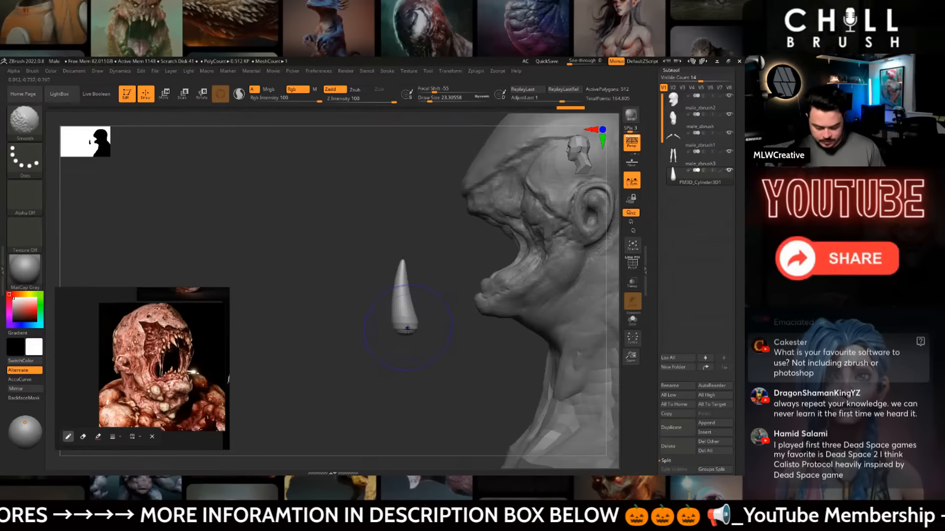
pyautogui.keyDown('shift'); pyautogui.moveTo(418, 359); pyautogui.dragTo(384, 305); pyautogui.keyUp('shift')
# - Reselect the tooth subtool, turn it point-down and move it up to the creature's upper lip
pyautogui.press('w')
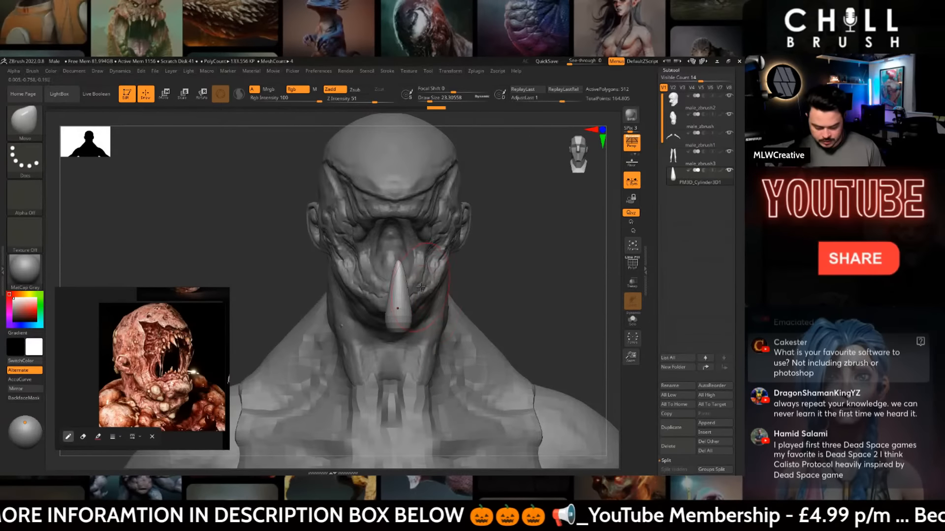
pyautogui.keyDown('alt'); pyautogui.click(343, 318); pyautogui.keyUp('alt')
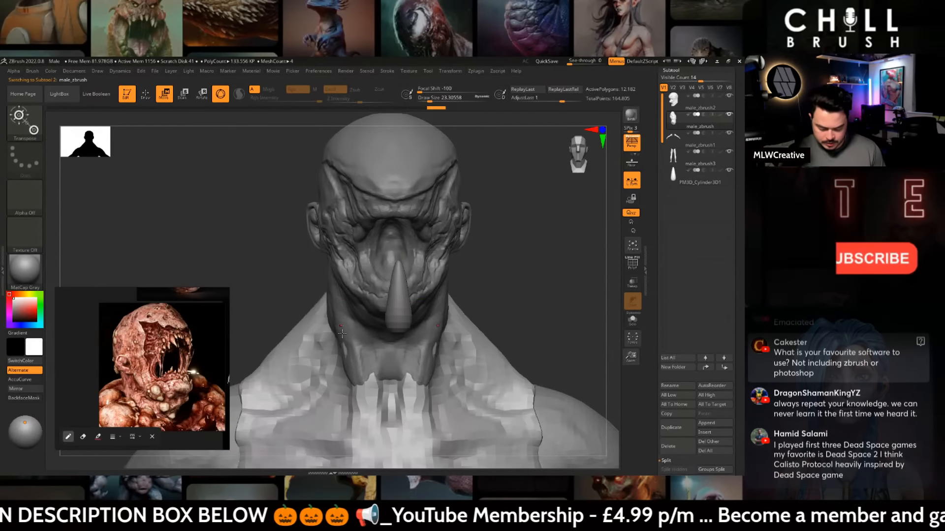
pyautogui.keyDown('alt'); pyautogui.click(400, 298); pyautogui.keyUp('alt')
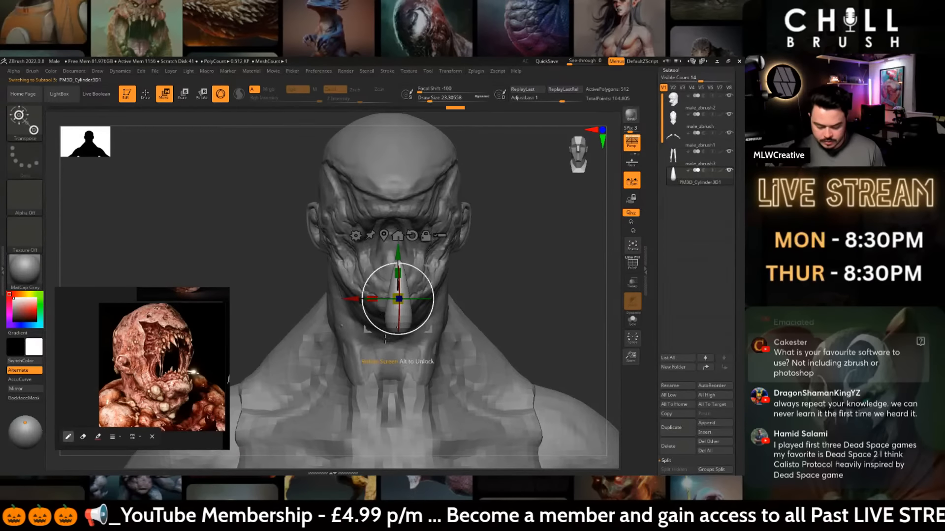
pyautogui.keyDown('shift'); pyautogui.moveTo(423, 283); pyautogui.dragTo(401, 294); pyautogui.keyUp('shift')
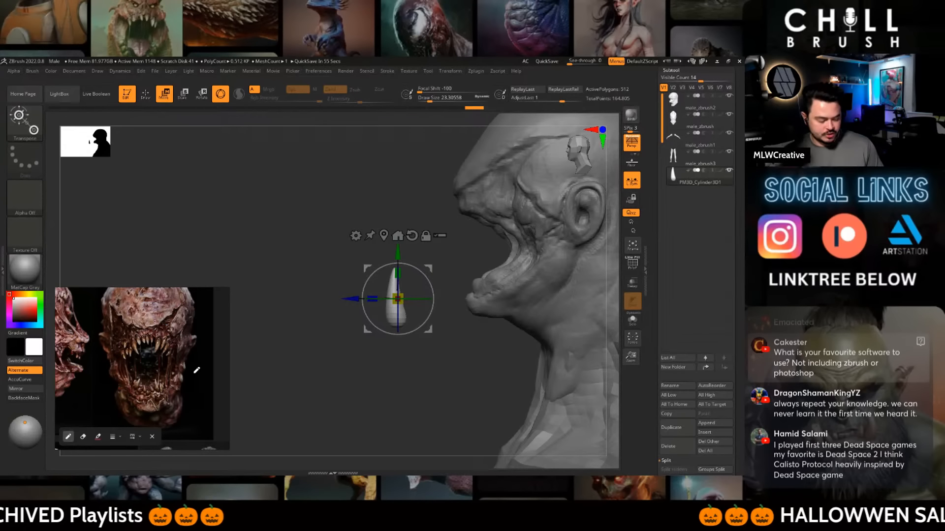
pyautogui.keyDown('shift'); pyautogui.moveTo(449, 363); pyautogui.dragTo(506, 335); pyautogui.keyUp('shift')
pyautogui.keyDown('alt'); pyautogui.moveTo(507, 249); pyautogui.dragTo(512, 284); pyautogui.keyUp('alt')
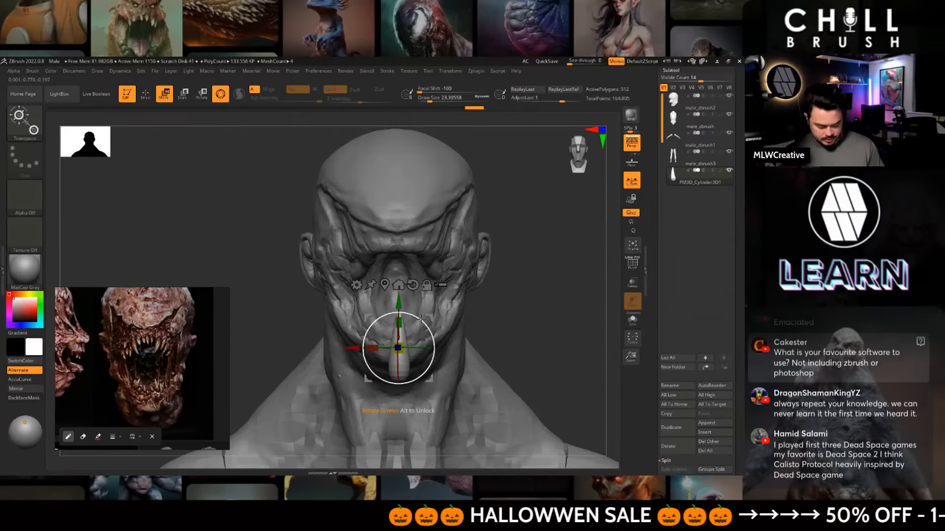
pyautogui.keyDown('shift'); pyautogui.moveTo(418, 315); pyautogui.dragTo(380, 379); pyautogui.keyUp('shift')
pyautogui.moveTo(399, 342); pyautogui.dragTo(526, 228)
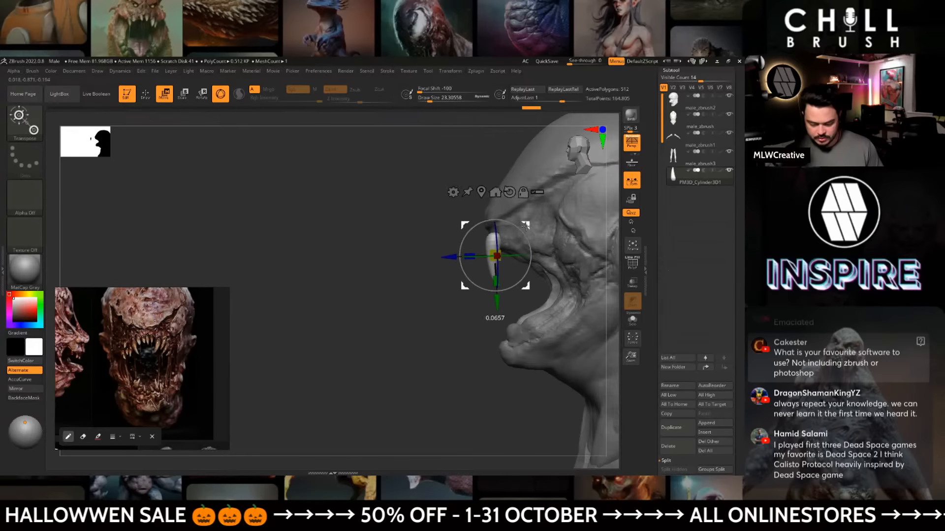
# - Seat the tooth's root in the upper gum beside the centre line and tilt it to follow the lip
pyautogui.moveTo(460, 276); pyautogui.dragTo(534, 277)
pyautogui.keyDown('alt'); pyautogui.moveTo(597, 286); pyautogui.dragTo(556, 307); pyautogui.keyUp('alt')
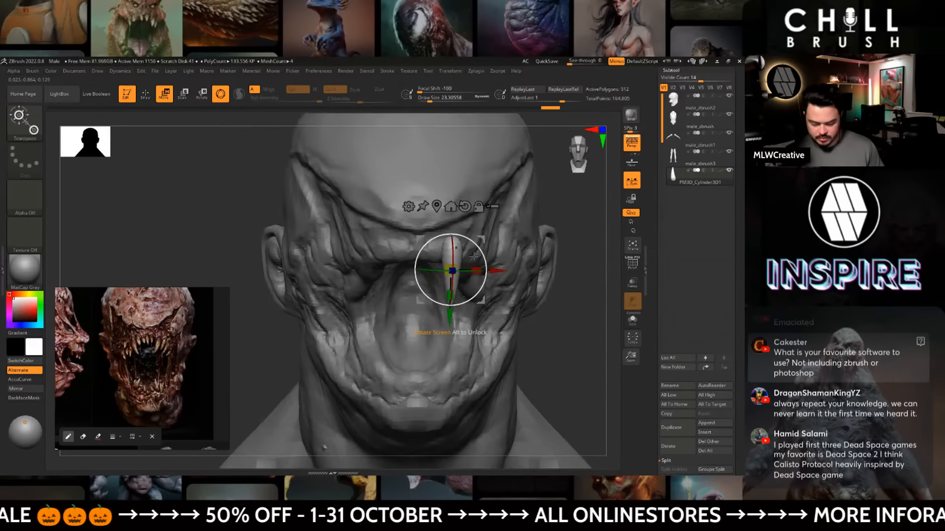
pyautogui.moveTo(461, 236); pyautogui.dragTo(469, 231)
pyautogui.moveTo(556, 302); pyautogui.dragTo(559, 282)
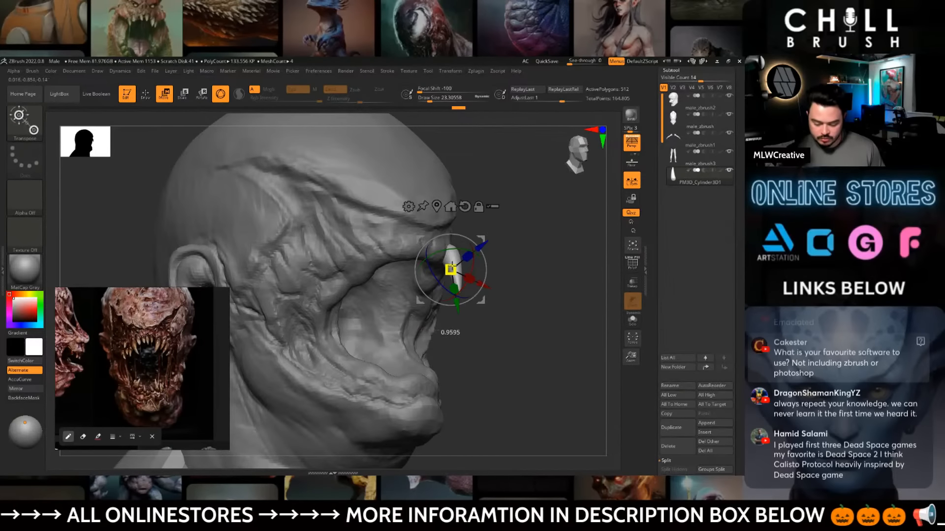
pyautogui.press('q')
pyautogui.moveTo(531, 268); pyautogui.dragTo(509, 284)
pyautogui.moveTo(355, 328); pyautogui.dragTo(340, 331)
pyautogui.press('w')
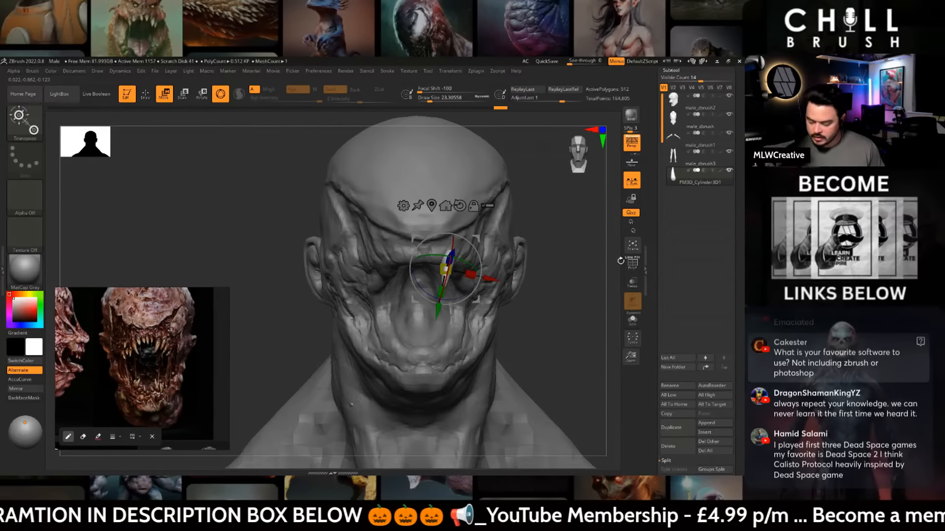
# - Duplicate the first tooth and place the copy beside it along the upper lip, rotated to match the mouth's curve
pyautogui.click(683, 428)
pyautogui.moveTo(571, 315); pyautogui.dragTo(529, 305)
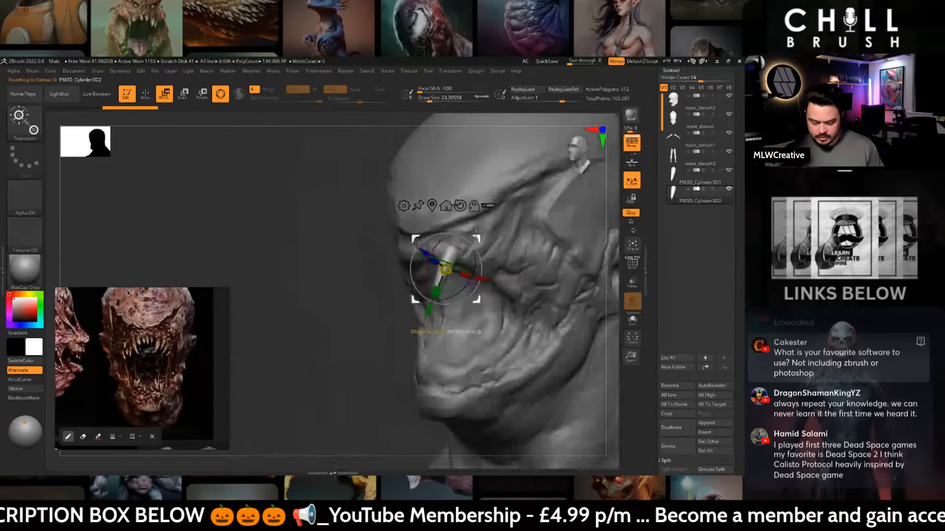
pyautogui.moveTo(478, 234); pyautogui.dragTo(495, 238)
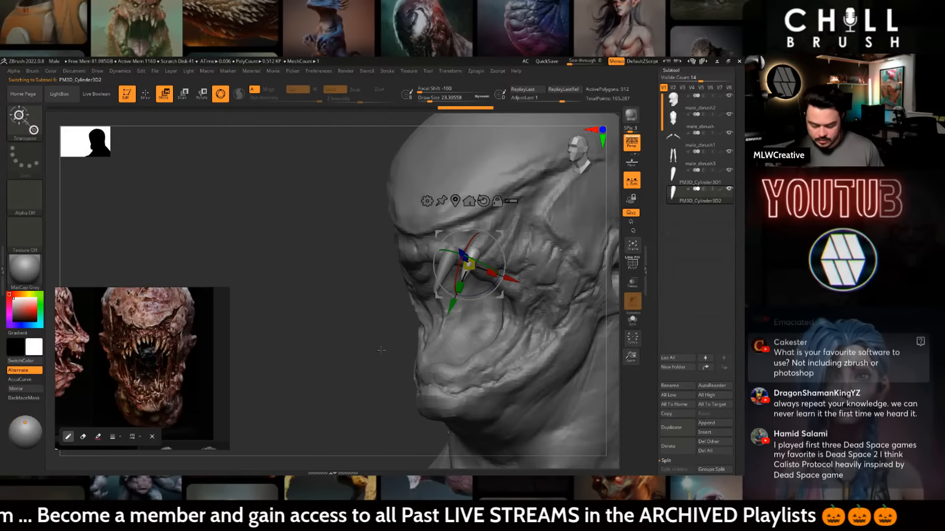
pyautogui.moveTo(381, 350); pyautogui.dragTo(473, 339)
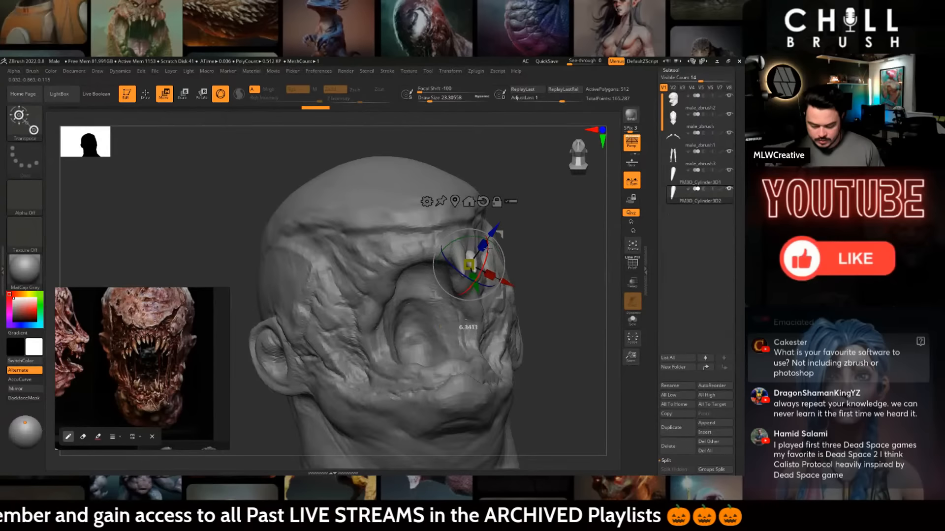
# - Duplicate the second tooth and move the copy farther back along the upper lip as a third tooth
pyautogui.click(672, 436)
pyautogui.moveTo(559, 299); pyautogui.dragTo(540, 301)
pyautogui.moveTo(500, 235); pyautogui.dragTo(514, 251)
pyautogui.moveTo(556, 300); pyautogui.dragTo(484, 305)
pyautogui.moveTo(352, 351); pyautogui.dragTo(337, 345)
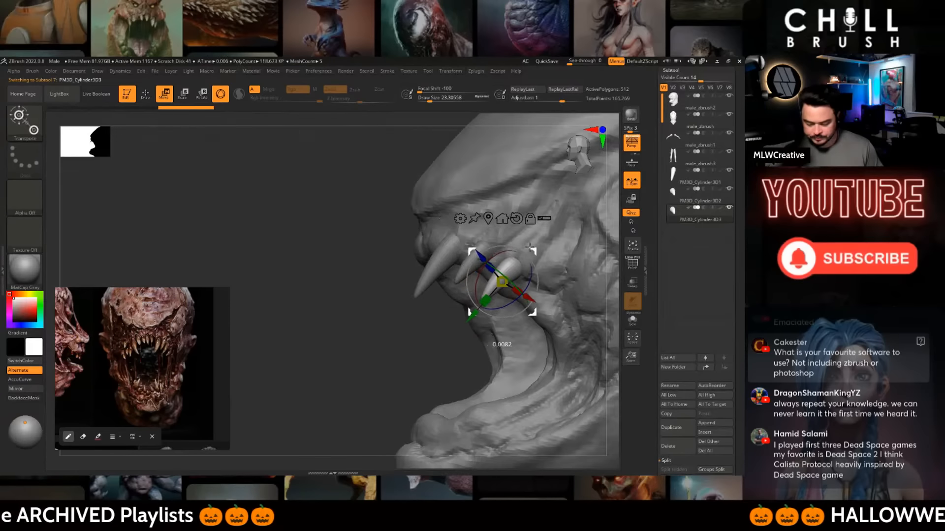
# - Refine the third tooth's position, angle and scale so that its root sits in the upper gum
pyautogui.moveTo(529, 247); pyautogui.dragTo(529, 244)
pyautogui.moveTo(513, 282); pyautogui.dragTo(521, 291)
pyautogui.moveTo(531, 249); pyautogui.dragTo(524, 242)
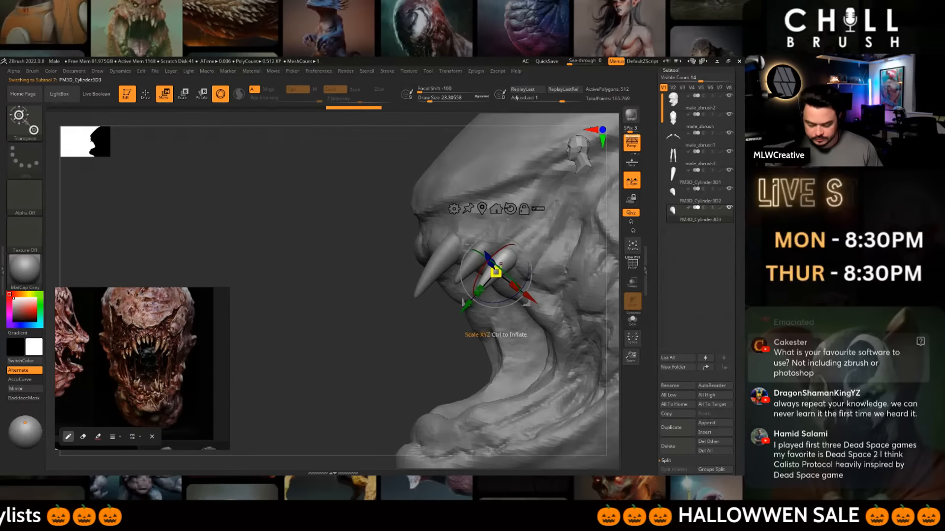
pyautogui.moveTo(456, 326); pyautogui.dragTo(503, 287)
pyautogui.moveTo(515, 243); pyautogui.dragTo(512, 249)
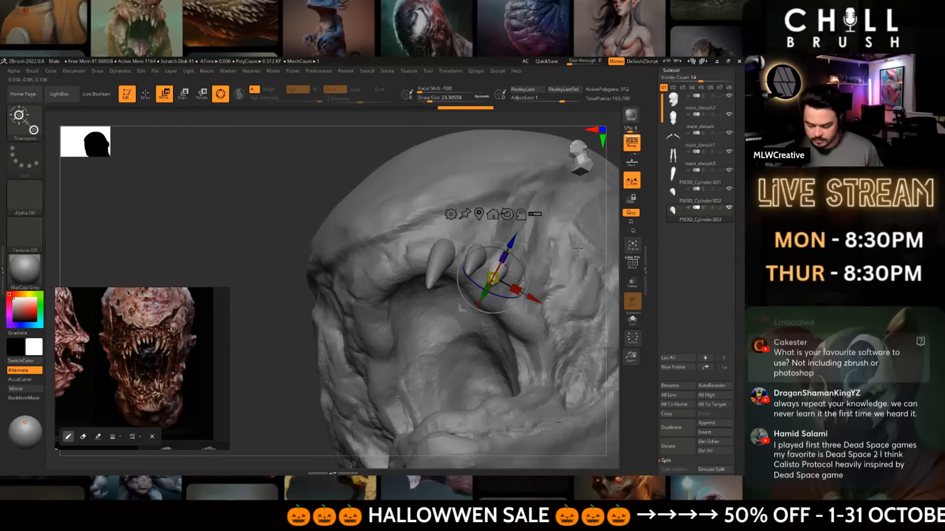
pyautogui.moveTo(578, 248); pyautogui.dragTo(475, 309)
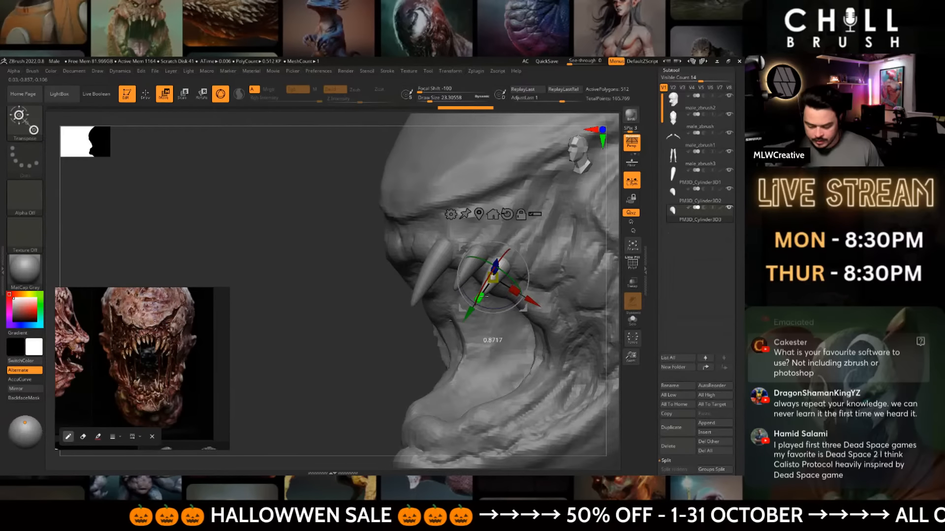
# - Duplicate the third tooth and set the copy behind it as a fourth upper tooth, angled along the gum line
pyautogui.click(682, 434)
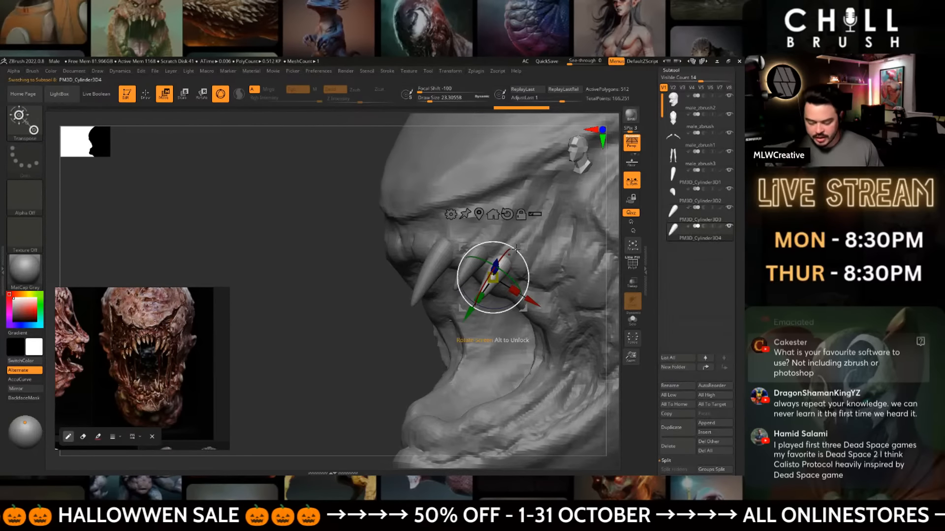
pyautogui.moveTo(516, 304)
pyautogui.mouseDown()
pyautogui.moveTo(544, 319)
pyautogui.moveTo(522, 297)
pyautogui.mouseUp()
pyautogui.moveTo(480, 300); pyautogui.dragTo(539, 293, button='right')
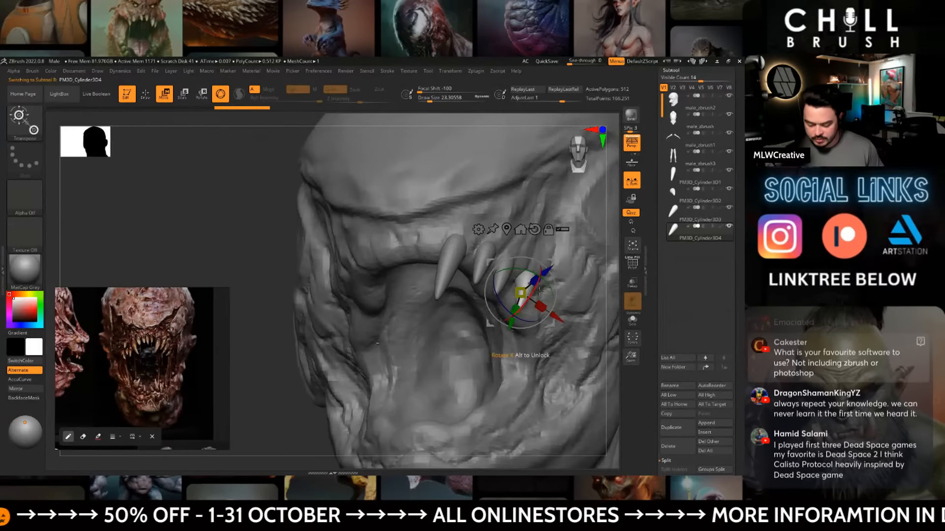
pyautogui.moveTo(554, 270); pyautogui.dragTo(544, 260)
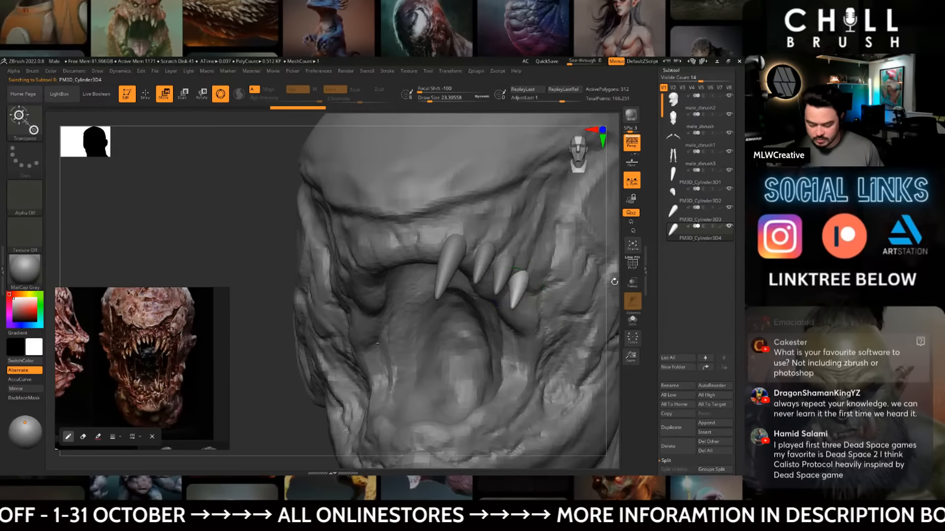
pyautogui.moveTo(614, 282)
pyautogui.mouseDown(button='right')
pyautogui.moveTo(613, 290)
pyautogui.moveTo(562, 277)
pyautogui.moveTo(523, 245)
pyautogui.moveTo(460, 415)
pyautogui.mouseUp(button='right')
pyautogui.press('q')
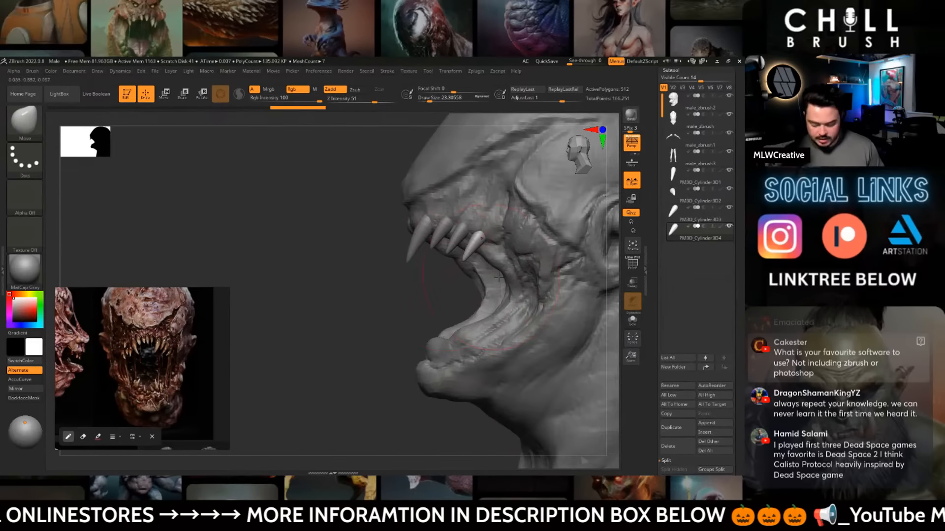
pyautogui.press('e')
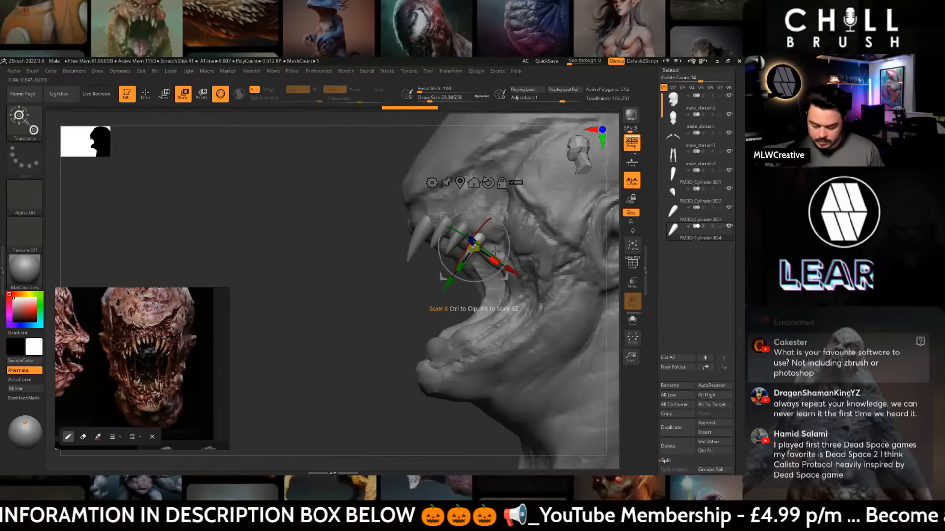
# - Duplicate the fourth tooth and position the copy deeper along the upper gum as a fifth tooth
pyautogui.click(670, 427)
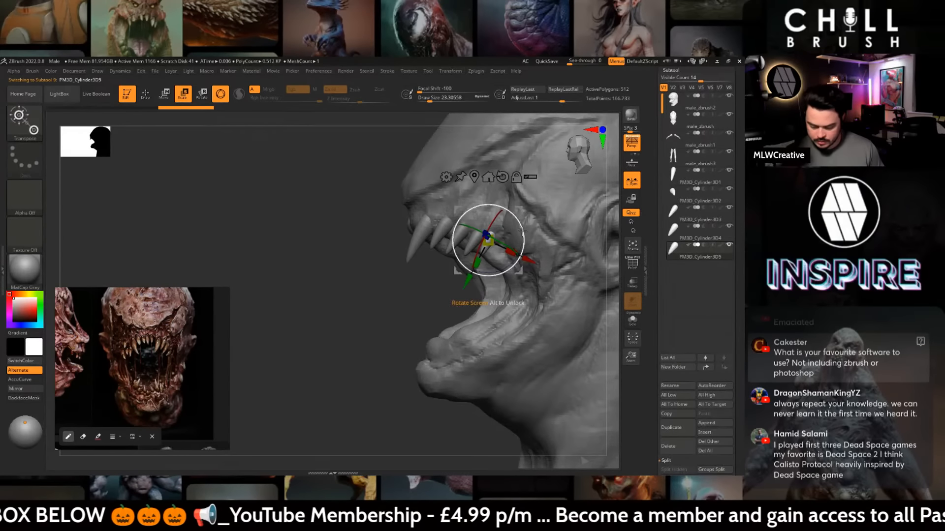
pyautogui.moveTo(523, 237); pyautogui.dragTo(523, 213)
pyautogui.moveTo(496, 285); pyautogui.dragTo(561, 278, button='right')
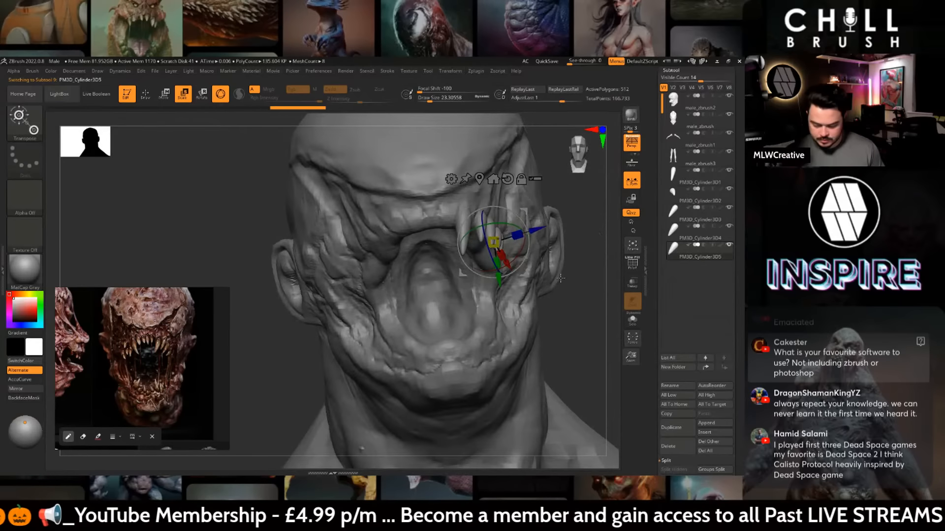
pyautogui.moveTo(525, 241); pyautogui.dragTo(525, 250)
pyautogui.moveTo(528, 213); pyautogui.dragTo(522, 217)
pyautogui.moveTo(549, 272); pyautogui.dragTo(521, 223, button='right')
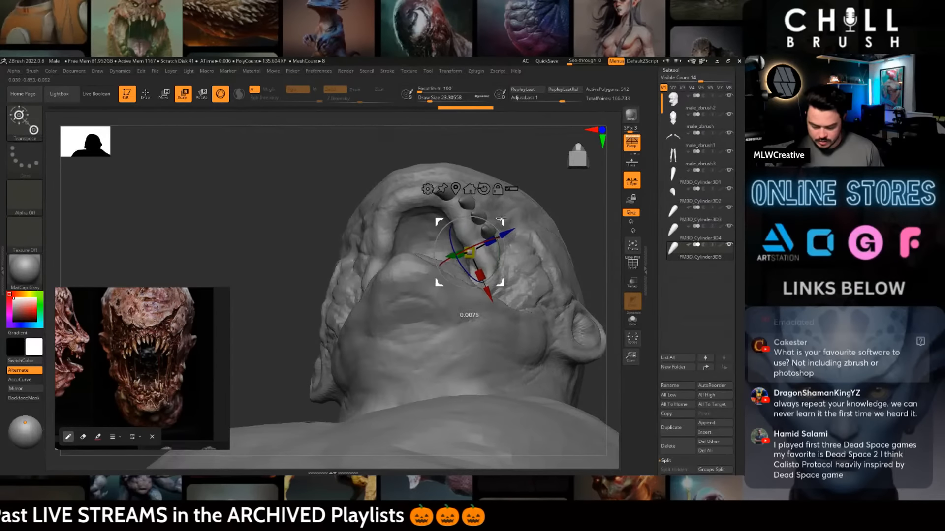
# - Select the fourth tooth and shift it inward to line up with its neighbours as seen from below
pyautogui.click(473, 247)
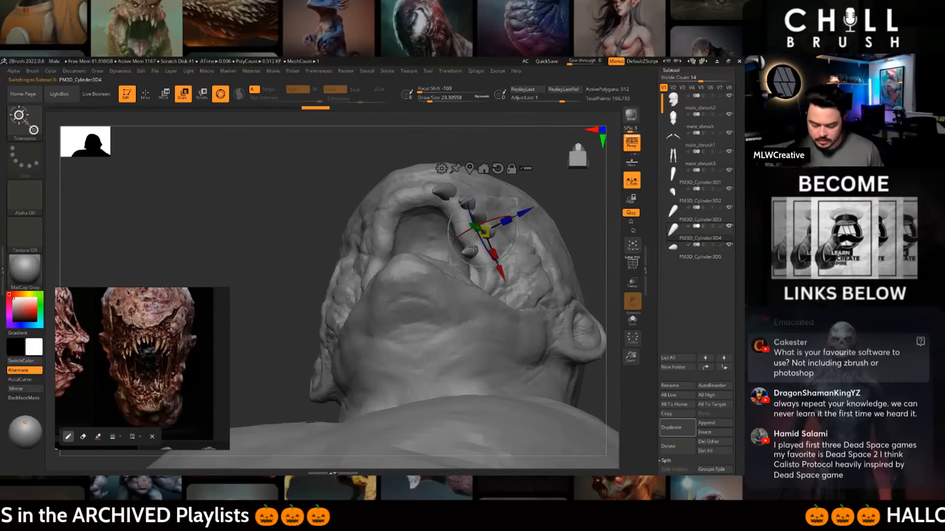
pyautogui.moveTo(473, 238); pyautogui.dragTo(470, 236)
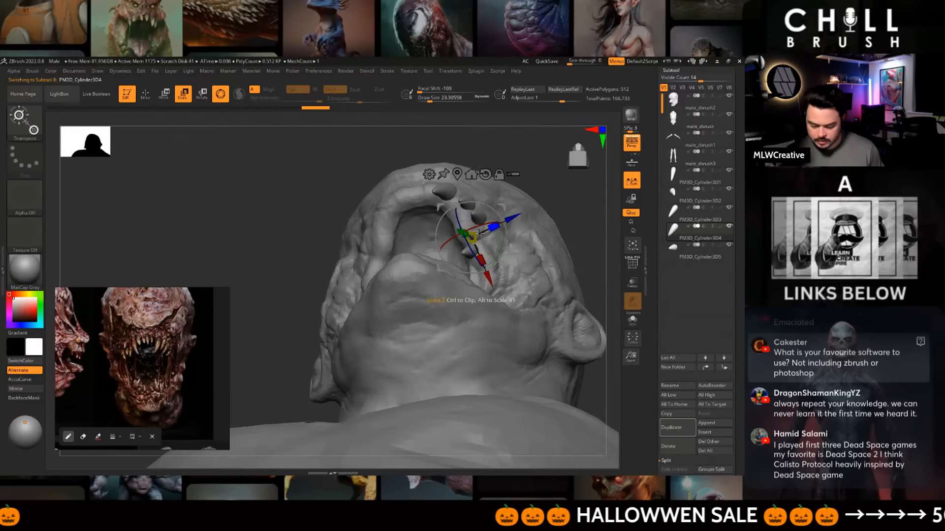
pyautogui.moveTo(540, 180); pyautogui.dragTo(433, 233, button='right')
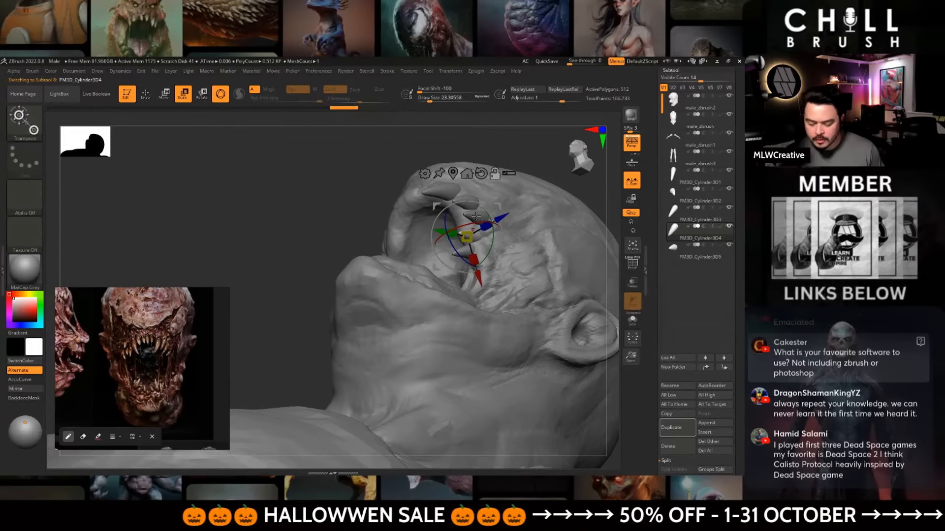
pyautogui.moveTo(476, 217)
pyautogui.mouseDown(button='right')
pyautogui.moveTo(560, 219)
pyautogui.moveTo(465, 252)
pyautogui.mouseUp(button='right')
pyautogui.press('q')
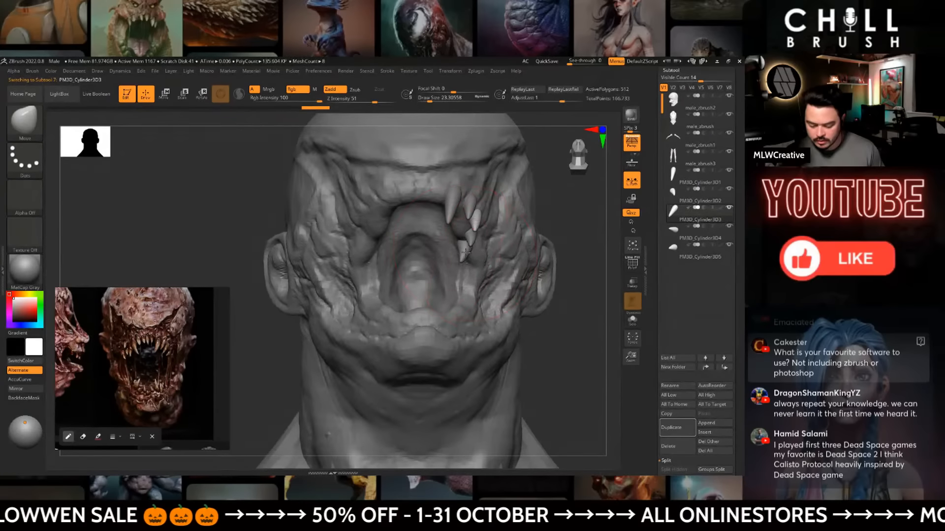
# - Select the fifth tooth and adjust its position and rotation at the corner of the upper mouth
pyautogui.press('w')
pyautogui.moveTo(504, 251); pyautogui.dragTo(502, 251)
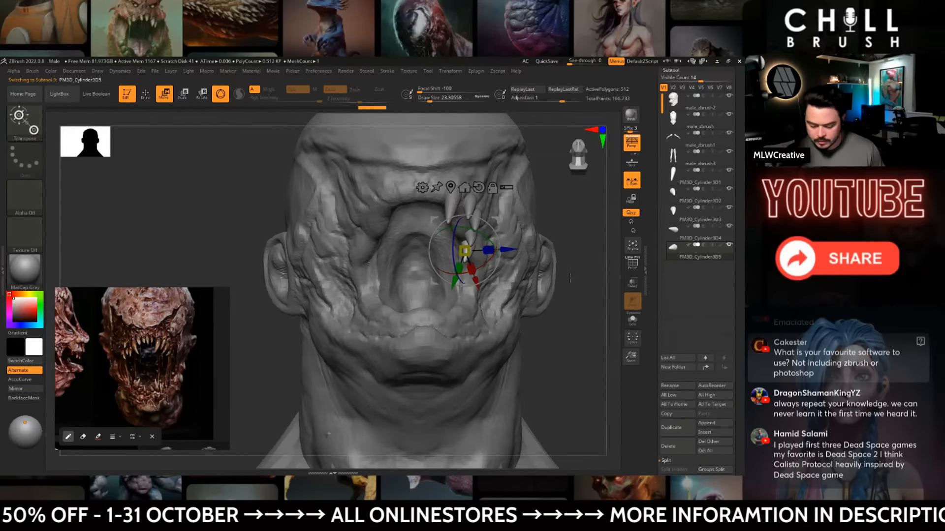
pyautogui.moveTo(570, 278); pyautogui.dragTo(554, 258, button='right')
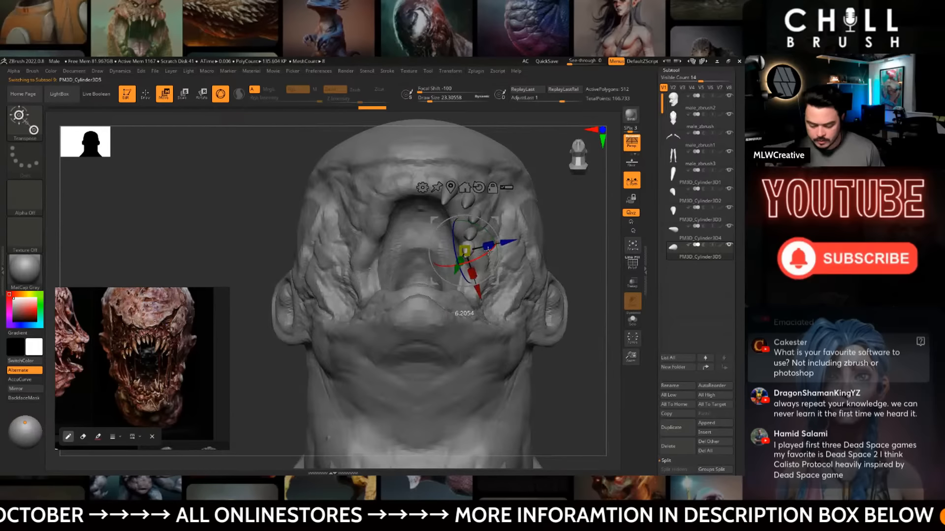
pyautogui.press('q')
pyautogui.moveTo(493, 248); pyautogui.dragTo(537, 264, button='right')
pyautogui.press('w')
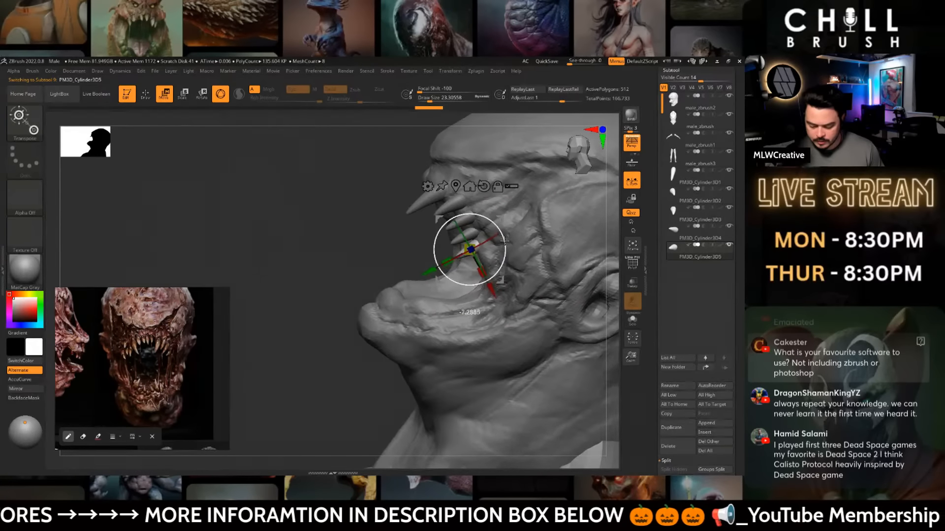
# - Duplicate a tooth and move the copy to the front of the upper gum, beside the large fang
pyautogui.press('q')
pyautogui.moveTo(487, 310)
pyautogui.mouseDown(button='right')
pyautogui.moveTo(533, 302)
pyautogui.moveTo(563, 204)
pyautogui.moveTo(577, 262)
pyautogui.moveTo(549, 231)
pyautogui.mouseUp(button='right')
pyautogui.rightClick(533, 302)
pyautogui.click(665, 428)
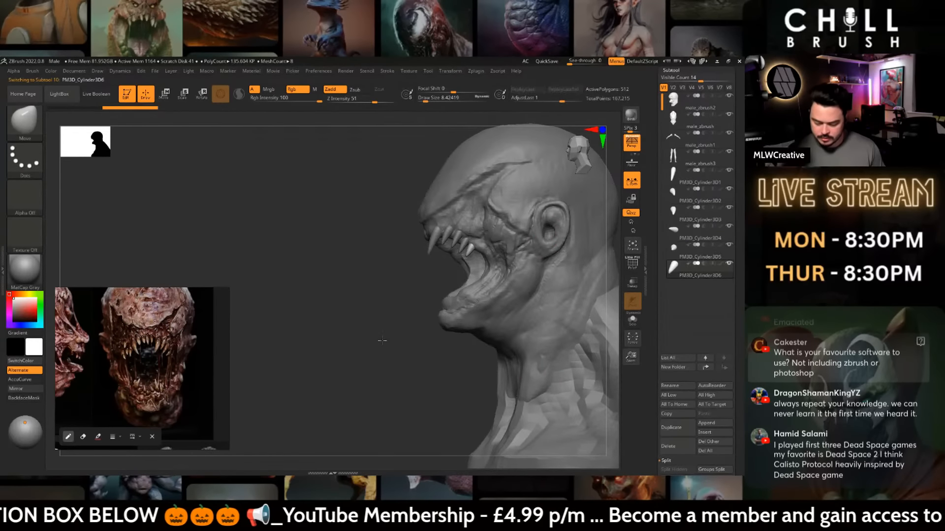
pyautogui.press('w')
pyautogui.moveTo(437, 274); pyautogui.dragTo(382, 271)
pyautogui.moveTo(386, 270)
pyautogui.keyDown('shift'); pyautogui.mouseDown(button='right')
pyautogui.moveTo(531, 249)
pyautogui.moveTo(530, 290)
pyautogui.mouseUp(button='right'); pyautogui.keyUp('shift')
pyautogui.moveTo(445, 271); pyautogui.dragTo(410, 239)
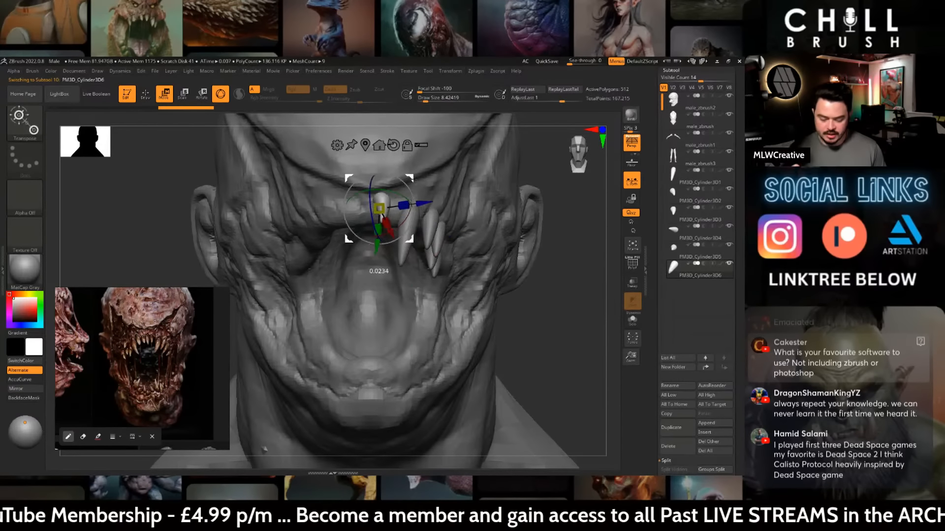
# - Seat the new front tooth in the upper gum, adjusting its depth, tilt and size from the front and side
pyautogui.keyDown('alt'); pyautogui.moveTo(519, 284); pyautogui.dragTo(577, 307, button='right'); pyautogui.keyUp('alt')
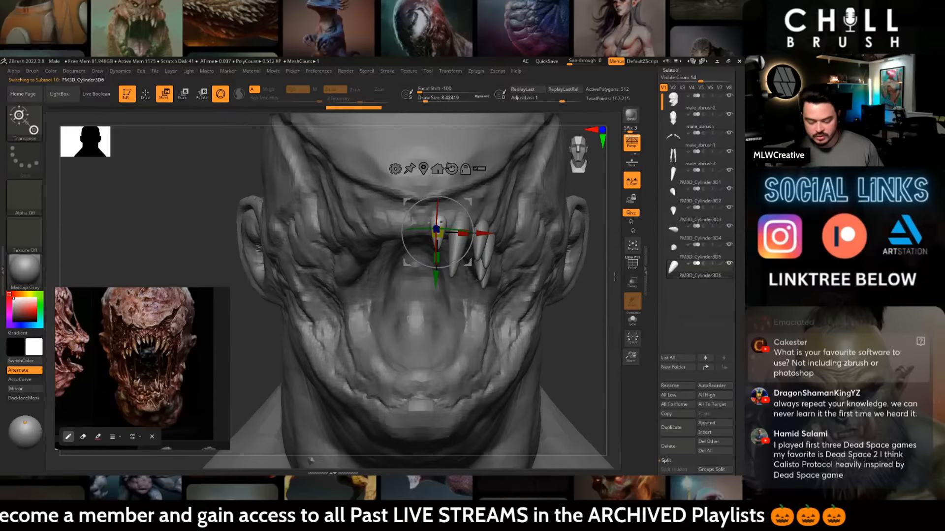
pyautogui.moveTo(570, 268); pyautogui.dragTo(591, 302, button='right')
pyautogui.moveTo(476, 224); pyautogui.dragTo(471, 226)
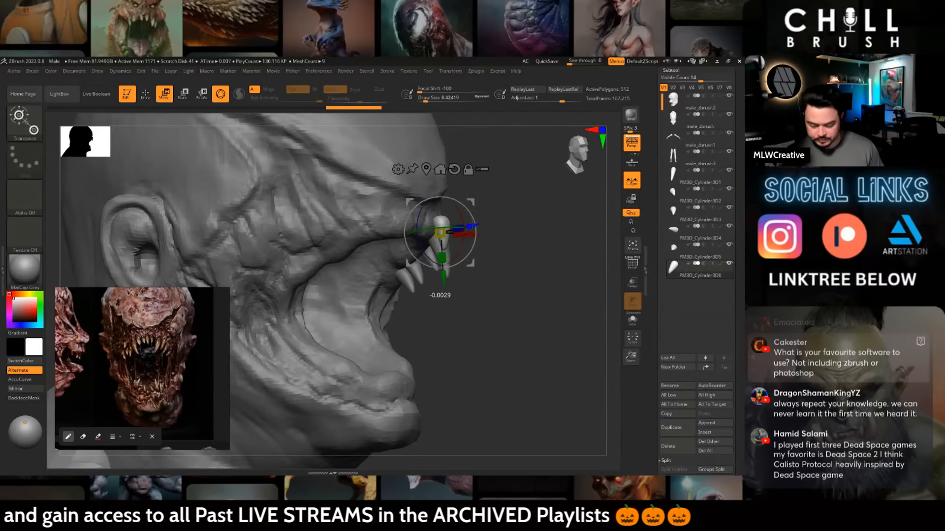
pyautogui.moveTo(509, 233); pyautogui.dragTo(462, 241, button='right')
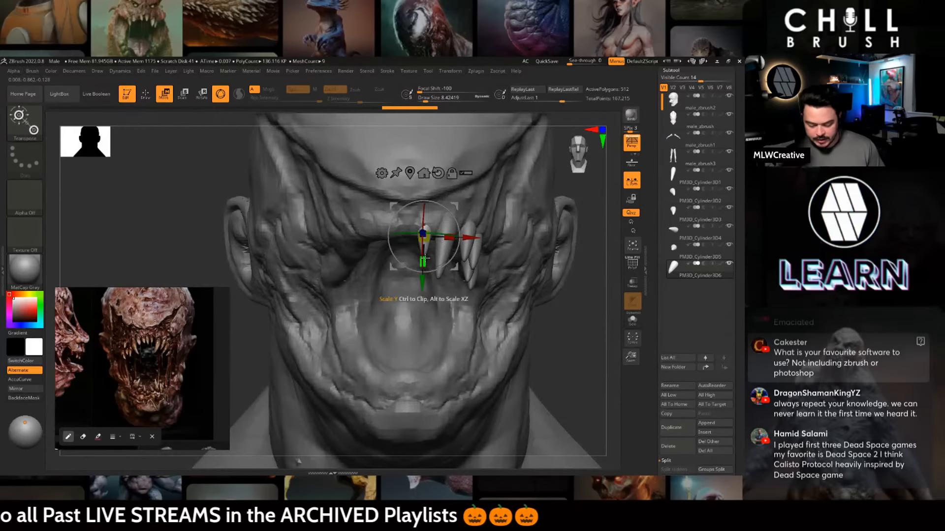
pyautogui.moveTo(455, 203); pyautogui.dragTo(442, 205)
# - Duplicate the small front tooth twice and set the copies in a row along the front of the upper gum
pyautogui.click(690, 425)
pyautogui.moveTo(429, 263); pyautogui.dragTo(428, 262)
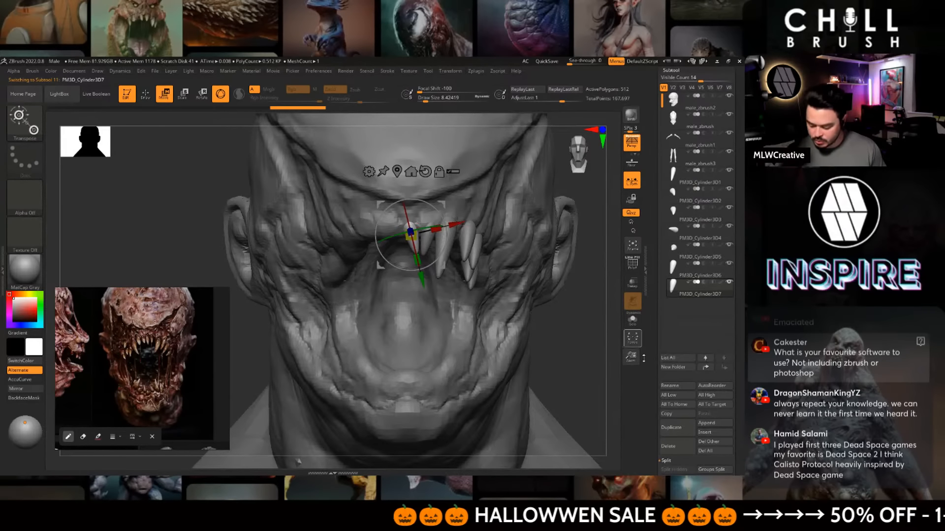
pyautogui.click(682, 426)
pyautogui.moveTo(440, 272); pyautogui.dragTo(418, 257)
pyautogui.moveTo(555, 319); pyautogui.dragTo(420, 234)
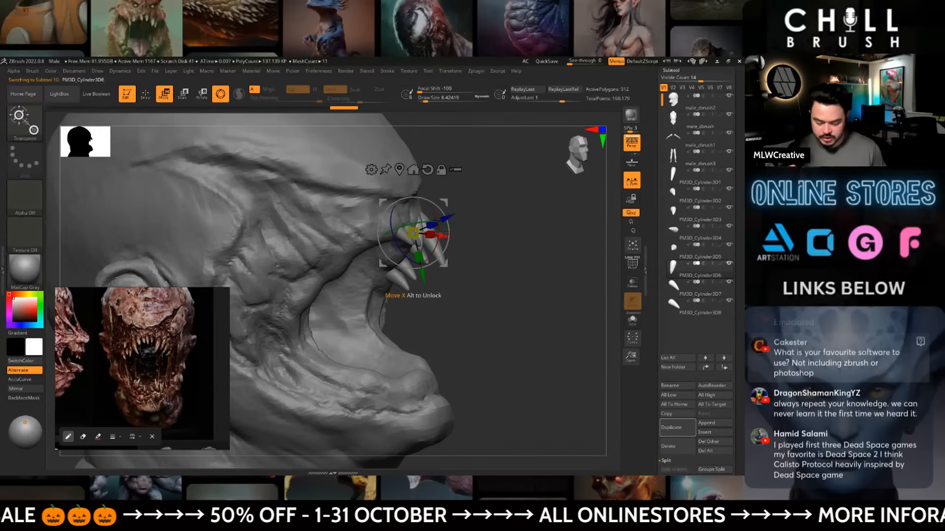
pyautogui.moveTo(429, 201); pyautogui.dragTo(620, 284)
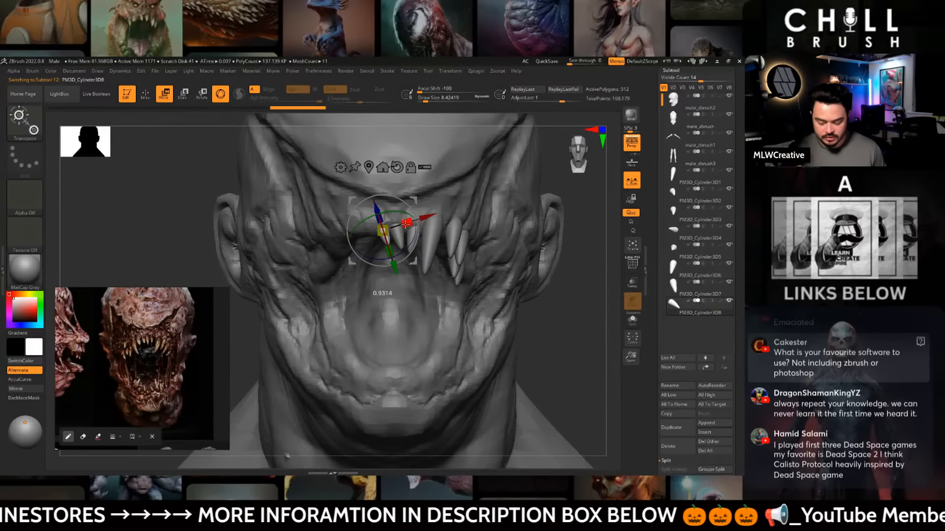
# - Select the two newest front teeth in turn and fine-tune their position and tilt along the upper gum
pyautogui.keyDown('alt'); pyautogui.click(403, 235); pyautogui.keyUp('alt')
pyautogui.hotkey('ctrl', 'shift', 'd')
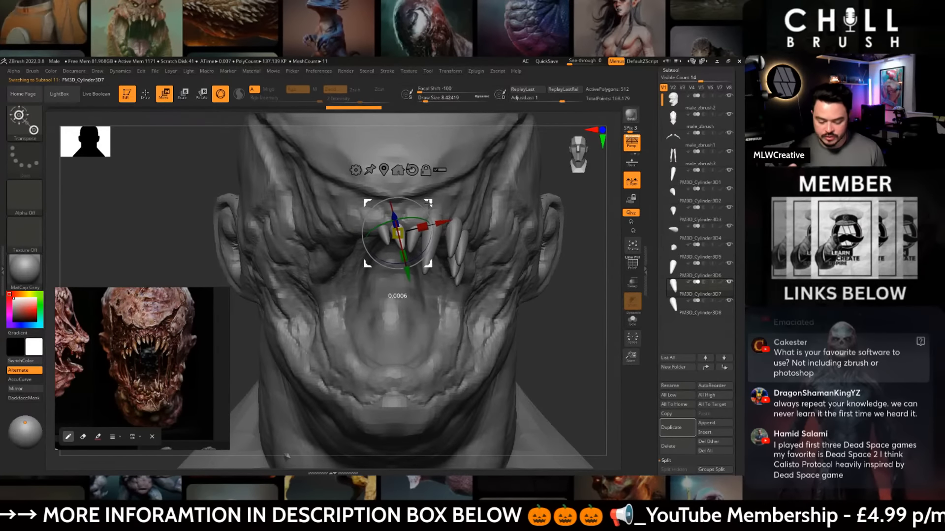
pyautogui.press('q')
pyautogui.moveTo(563, 310)
pyautogui.keyDown('alt'); pyautogui.mouseDown()
pyautogui.moveTo(557, 287)
pyautogui.moveTo(496, 290)
pyautogui.moveTo(555, 297)
pyautogui.moveTo(556, 322)
pyautogui.moveTo(545, 335)
pyautogui.mouseUp(); pyautogui.keyUp('alt')
pyautogui.keyDown('alt'); pyautogui.click(432, 238); pyautogui.keyUp('alt')
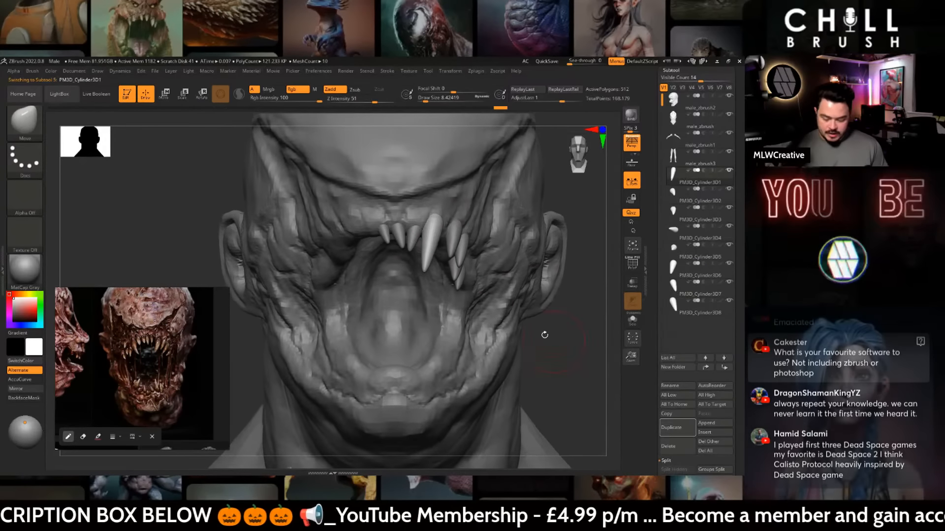
pyautogui.keyDown('alt'); pyautogui.click(384, 232); pyautogui.keyUp('alt')
pyautogui.press('w')
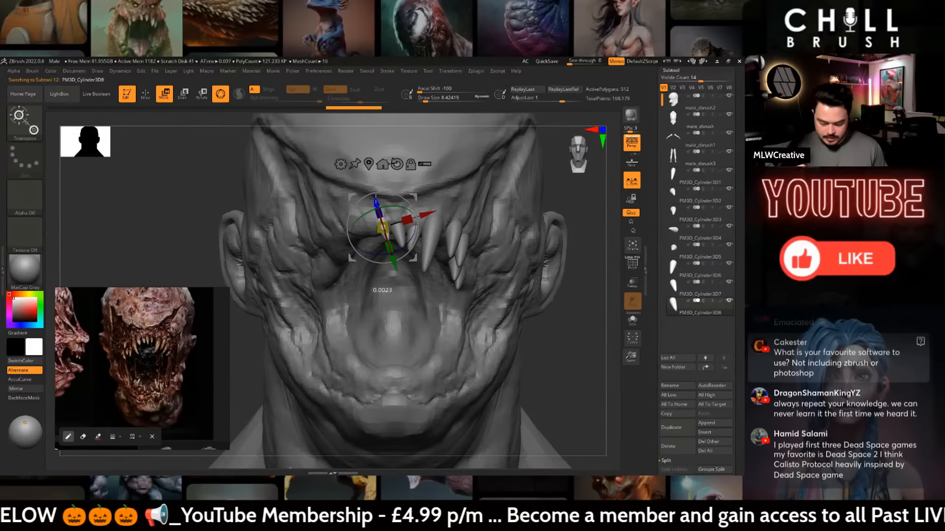
pyautogui.moveTo(382, 229); pyautogui.dragTo(382, 230)
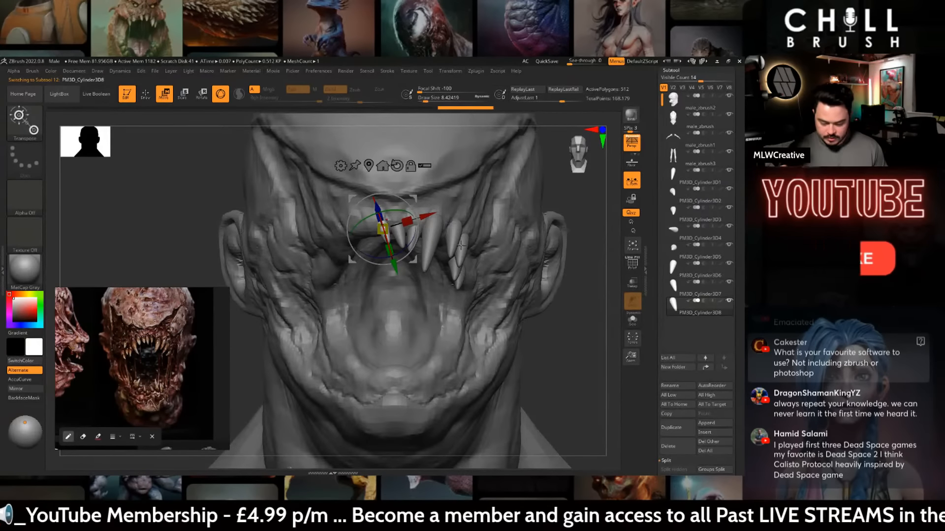
# - Select the middle front tooth and rotate it to follow the curve of the gum as seen from below
pyautogui.press('q')
pyautogui.moveTo(579, 311)
pyautogui.mouseDown()
pyautogui.moveTo(584, 322)
pyautogui.moveTo(555, 318)
pyautogui.moveTo(583, 315)
pyautogui.moveTo(583, 306)
pyautogui.mouseUp()
pyautogui.press('e')
pyautogui.press('q')
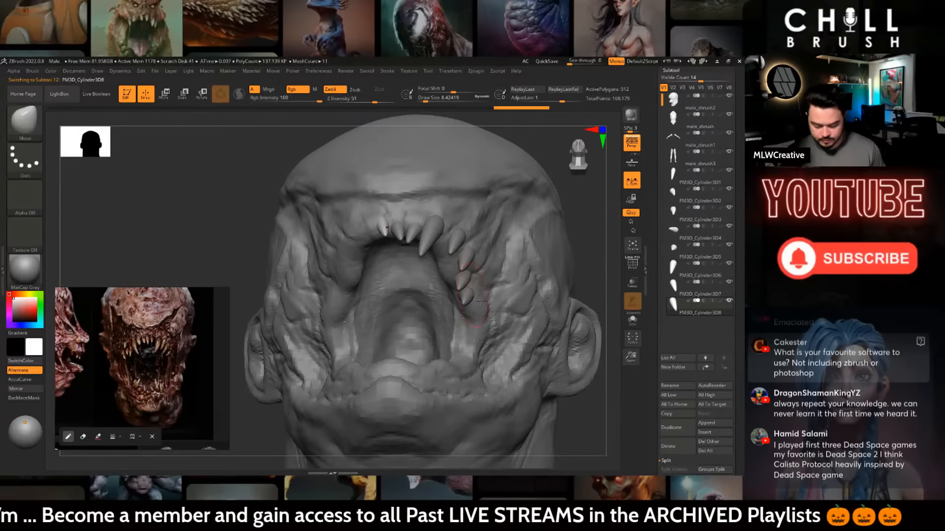
pyautogui.keyDown('alt'); pyautogui.click(401, 231); pyautogui.keyUp('alt')
pyautogui.press('w')
pyautogui.moveTo(397, 236); pyautogui.dragTo(396, 236)
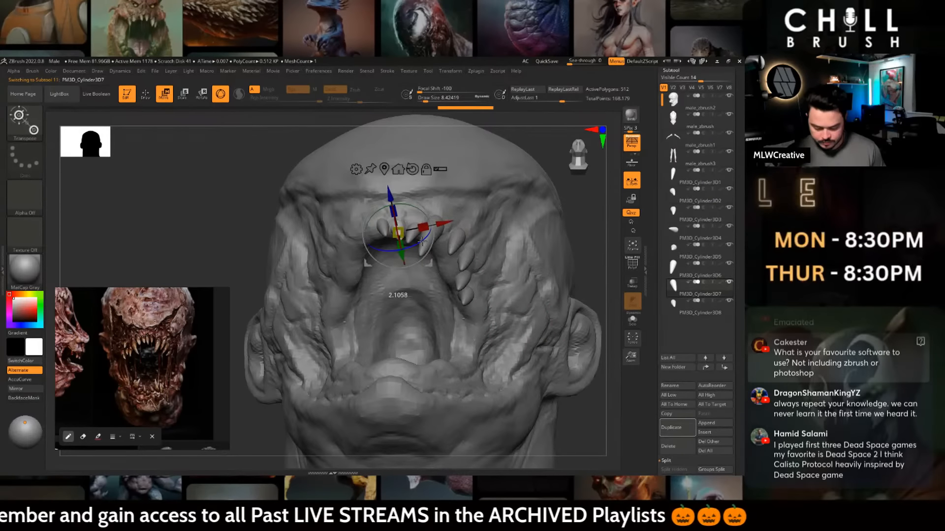
# - Mirror the large upper fang across the X axis, appending it as a new SubTool
pyautogui.press('q')
pyautogui.moveTo(582, 272)
pyautogui.keyDown('alt'); pyautogui.mouseDown()
pyautogui.moveTo(562, 243)
pyautogui.moveTo(542, 298)
pyautogui.moveTo(556, 279)
pyautogui.moveTo(576, 277)
pyautogui.mouseUp(); pyautogui.keyUp('alt')
pyautogui.click(19, 389)
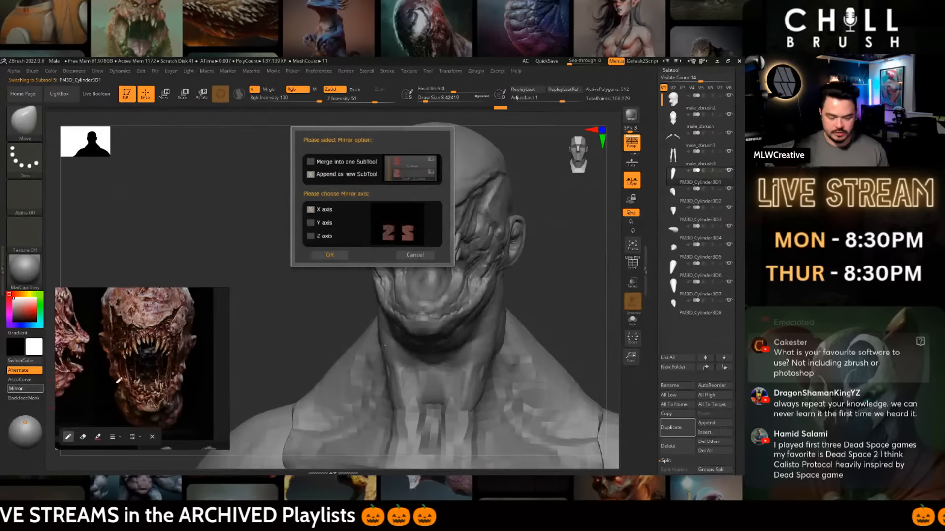
pyautogui.click(332, 256)
# - Select the three small front teeth in turn and adjust their spacing and angle between the two large fangs
pyautogui.moveTo(556, 282); pyautogui.dragTo(566, 289)
pyautogui.moveTo(567, 289)
pyautogui.keyDown('shift'); pyautogui.mouseDown()
pyautogui.moveTo(552, 285)
pyautogui.moveTo(561, 286)
pyautogui.mouseUp(); pyautogui.keyUp('shift')
pyautogui.keyDown('alt'); pyautogui.click(379, 242); pyautogui.keyUp('alt')
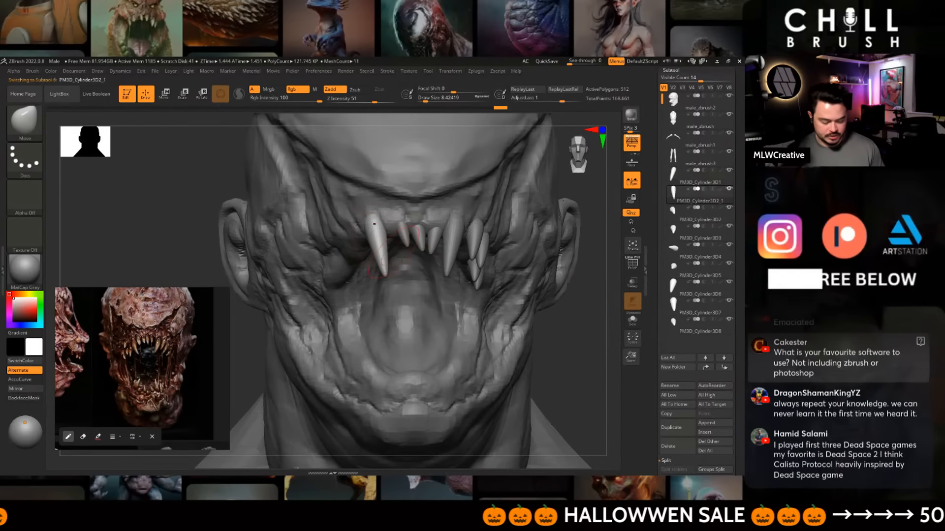
pyautogui.keyDown('alt'); pyautogui.click(466, 246); pyautogui.keyUp('alt')
pyautogui.press('w')
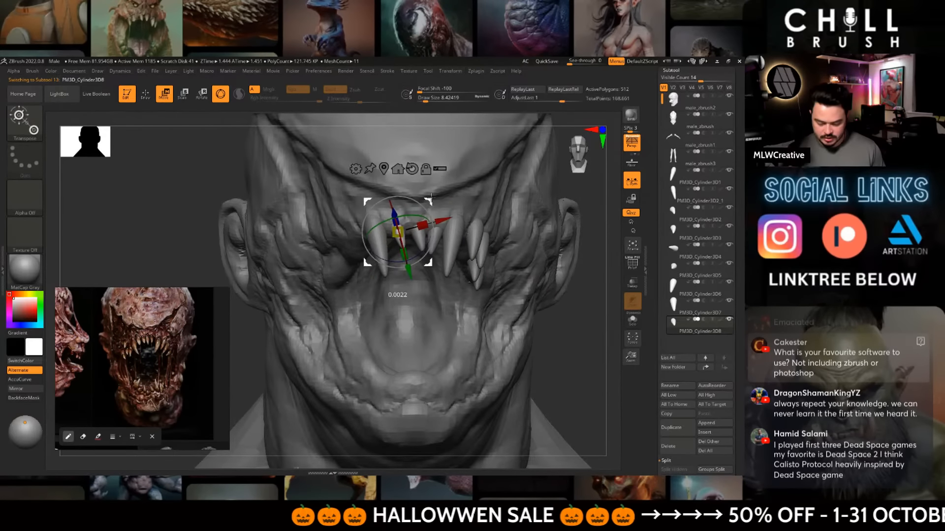
pyautogui.keyDown('alt'); pyautogui.click(433, 237); pyautogui.keyUp('alt')
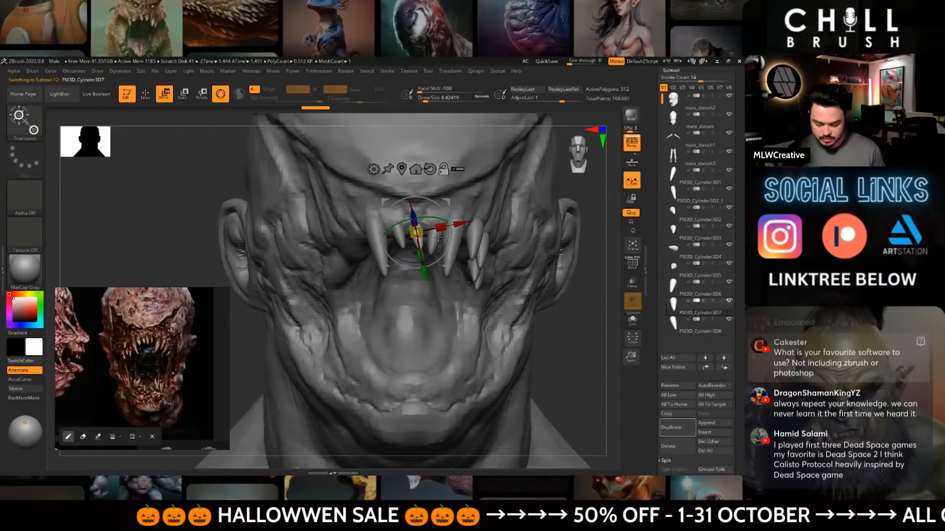
pyautogui.moveTo(463, 205); pyautogui.dragTo(462, 204)
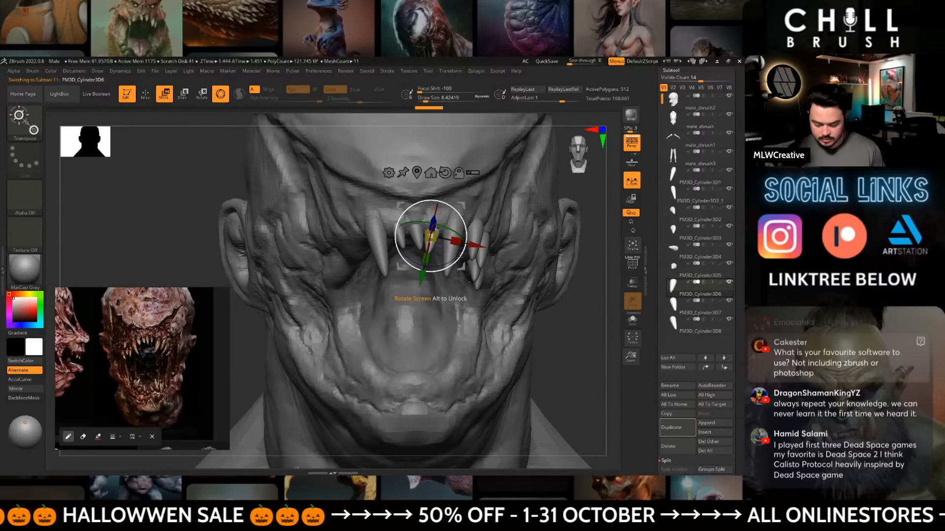
pyautogui.press('q')
pyautogui.moveTo(547, 315)
pyautogui.keyDown('alt'); pyautogui.mouseDown()
pyautogui.moveTo(536, 247)
pyautogui.moveTo(546, 273)
pyautogui.moveTo(571, 272)
pyautogui.moveTo(553, 269)
pyautogui.moveTo(550, 297)
pyautogui.moveTo(524, 287)
pyautogui.mouseUp(); pyautogui.keyUp('alt')
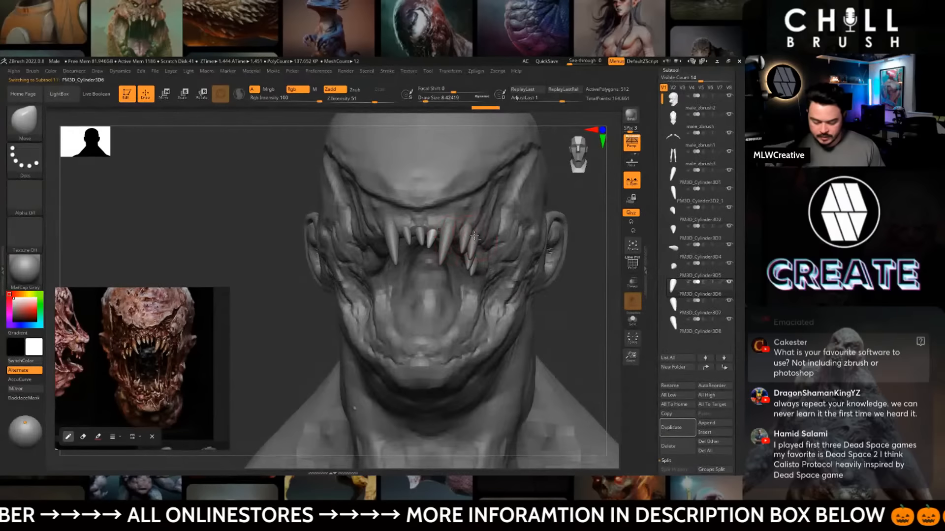
# - Duplicate a small upper front tooth, move the copy down to the lower jaw and start turning it upward
pyautogui.keyDown('alt'); pyautogui.click(470, 248); pyautogui.keyUp('alt')
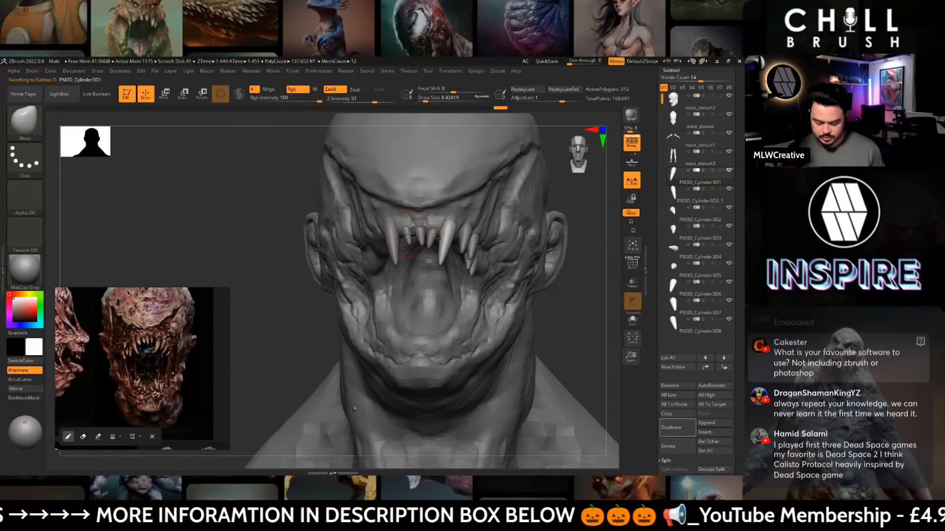
pyautogui.click(675, 428)
pyautogui.press('w')
pyautogui.moveTo(560, 296)
pyautogui.mouseDown()
pyautogui.moveTo(572, 294)
pyautogui.moveTo(478, 255)
pyautogui.mouseUp()
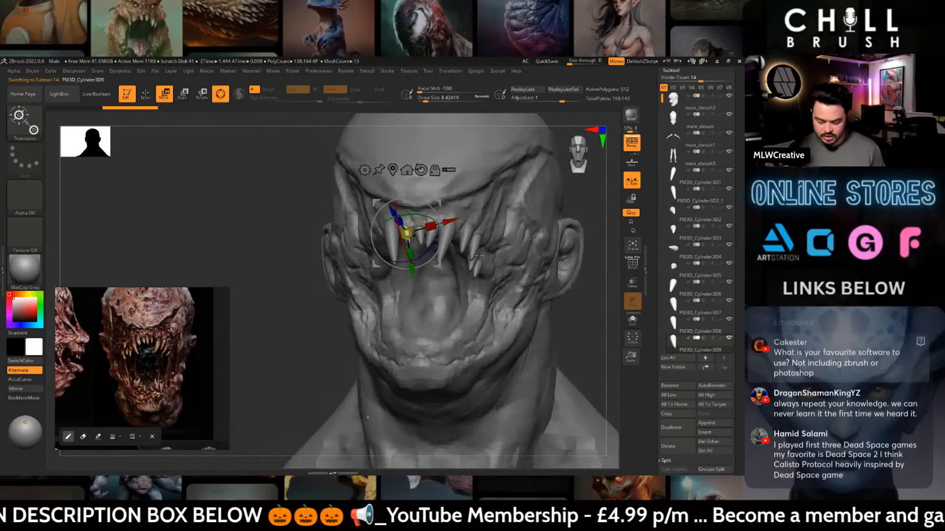
pyautogui.moveTo(457, 212); pyautogui.dragTo(432, 241)
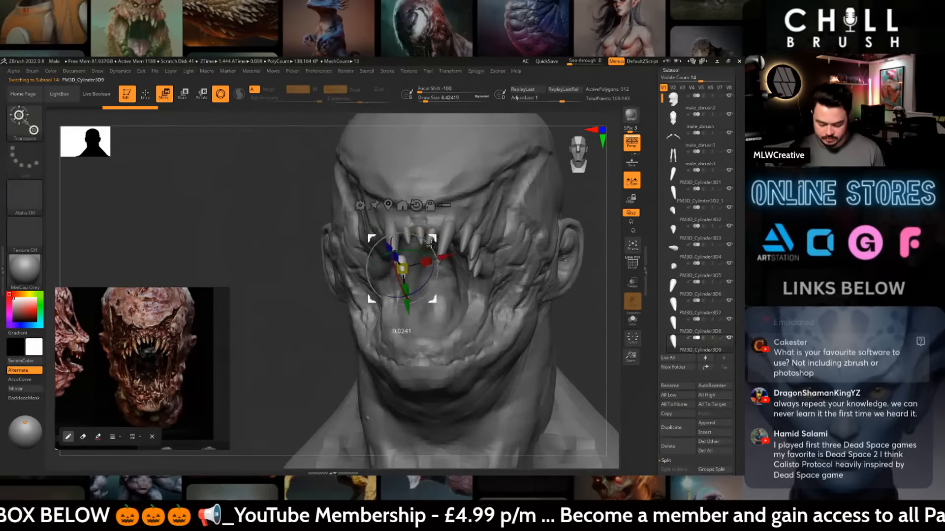
pyautogui.moveTo(441, 312); pyautogui.dragTo(448, 319)
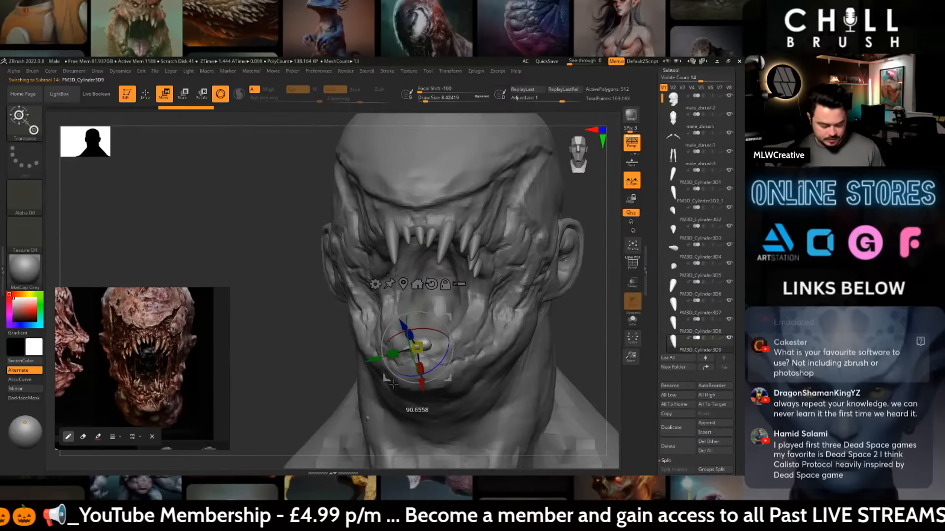
pyautogui.moveTo(394, 384); pyautogui.dragTo(377, 363)
# - Point the lower tooth upward and seat it in the lower gum at one side of the tongue
pyautogui.moveTo(394, 364)
pyautogui.keyDown('alt'); pyautogui.mouseDown(button='right')
pyautogui.moveTo(389, 308)
pyautogui.moveTo(394, 354)
pyautogui.mouseUp(button='right'); pyautogui.keyUp('alt')
pyautogui.moveTo(448, 294); pyautogui.dragTo(435, 318)
pyautogui.moveTo(409, 281); pyautogui.dragTo(411, 311)
pyautogui.moveTo(442, 260)
pyautogui.mouseDown()
pyautogui.moveTo(452, 244)
pyautogui.moveTo(410, 244)
pyautogui.moveTo(458, 250)
pyautogui.moveTo(488, 237)
pyautogui.mouseUp()
pyautogui.press('q')
pyautogui.moveTo(611, 274)
pyautogui.mouseDown()
pyautogui.moveTo(612, 366)
pyautogui.moveTo(613, 241)
pyautogui.mouseUp()
pyautogui.press('w')
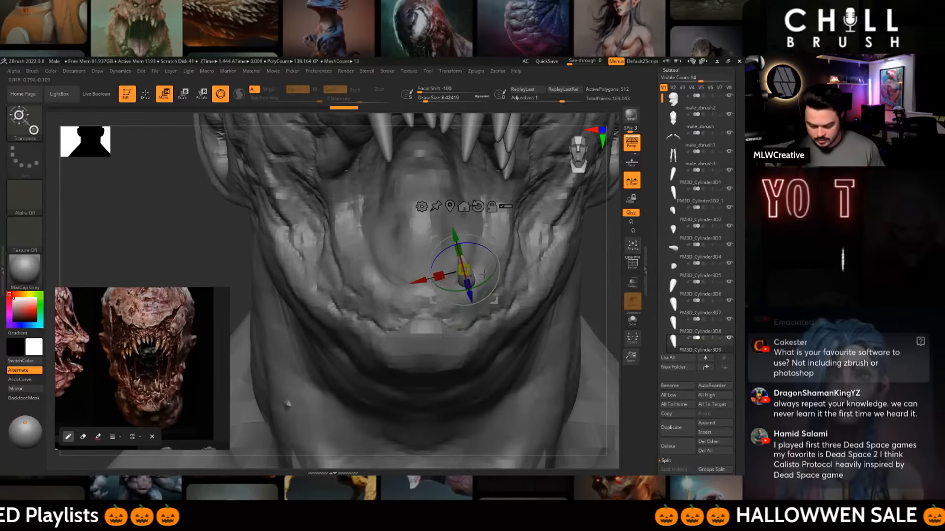
pyautogui.moveTo(498, 281); pyautogui.dragTo(484, 297)
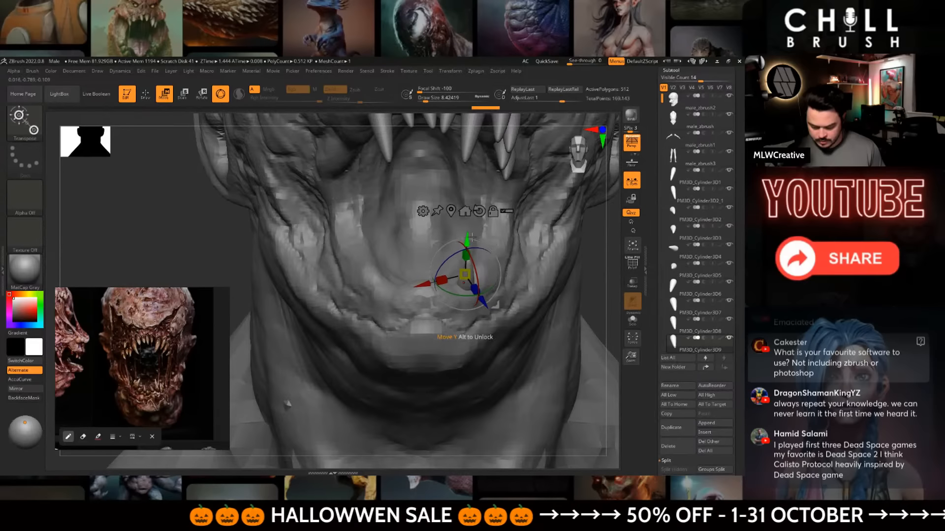
# - Mirror the lower tooth across the X axis, appending it as a new SubTool
pyautogui.click(17, 388)
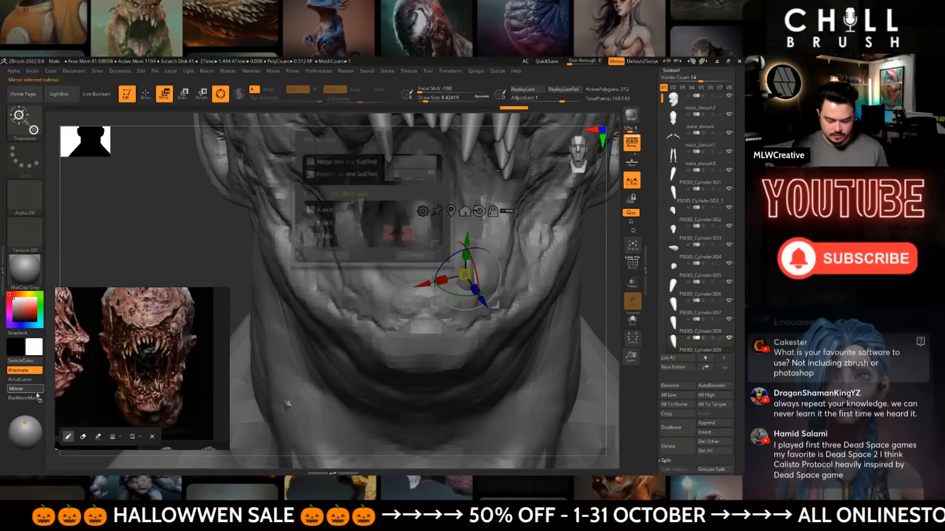
pyautogui.click(329, 255)
pyautogui.press('q')
pyautogui.moveTo(573, 275)
pyautogui.keyDown('alt'); pyautogui.mouseDown()
pyautogui.moveTo(572, 253)
pyautogui.moveTo(526, 262)
pyautogui.moveTo(559, 263)
pyautogui.moveTo(532, 266)
pyautogui.moveTo(555, 267)
pyautogui.moveTo(565, 300)
pyautogui.mouseUp(); pyautogui.keyUp('alt')
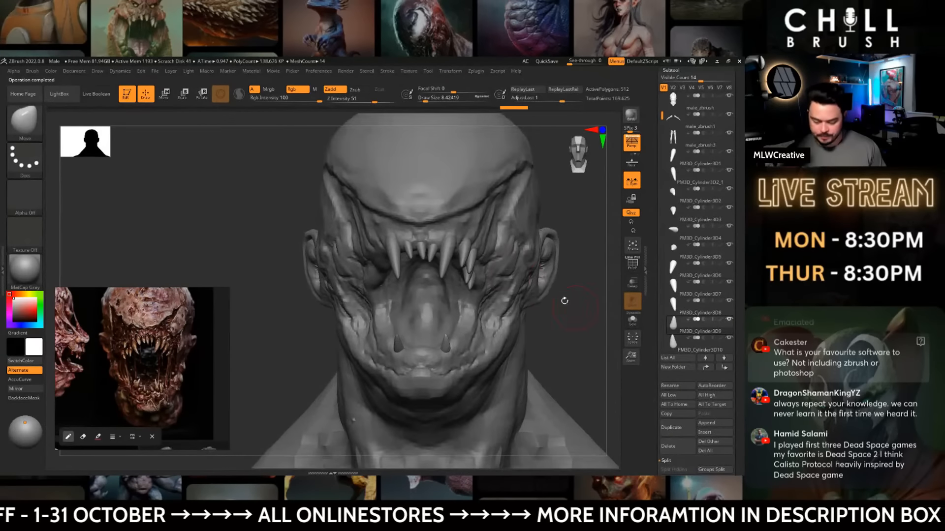
# - Mirror each of the four upper side teeth across the X axis, merging each pair into one SubTool
pyautogui.keyDown('alt'); pyautogui.click(466, 252); pyautogui.keyUp('alt')
pyautogui.click(25, 389)
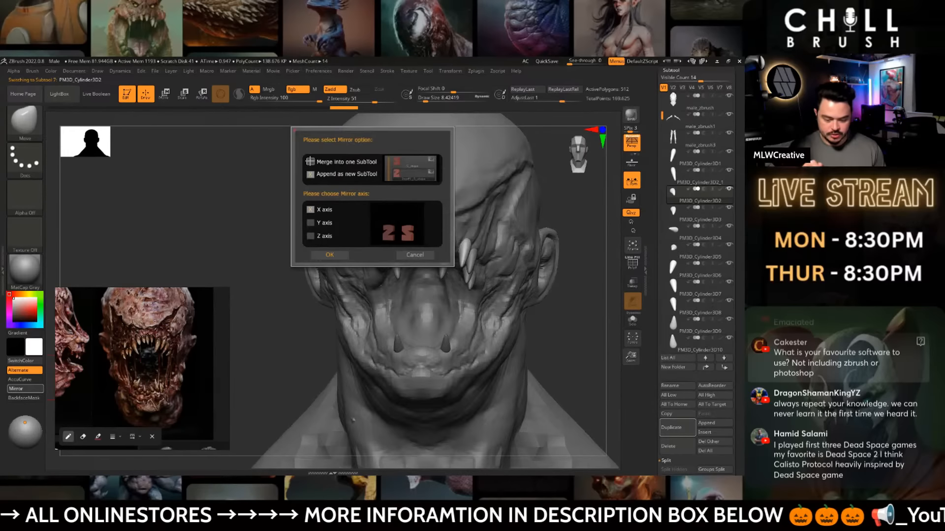
pyautogui.click(329, 255)
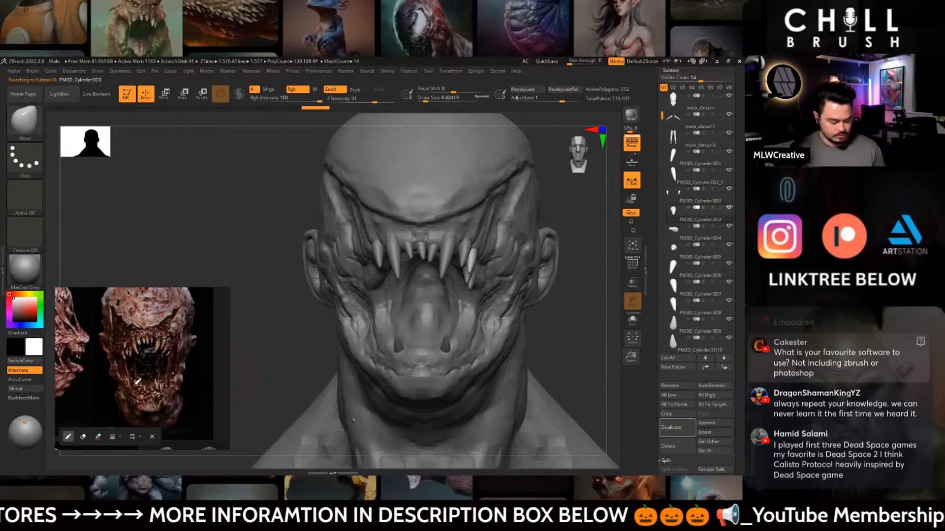
pyautogui.click(27, 389)
pyautogui.click(330, 255)
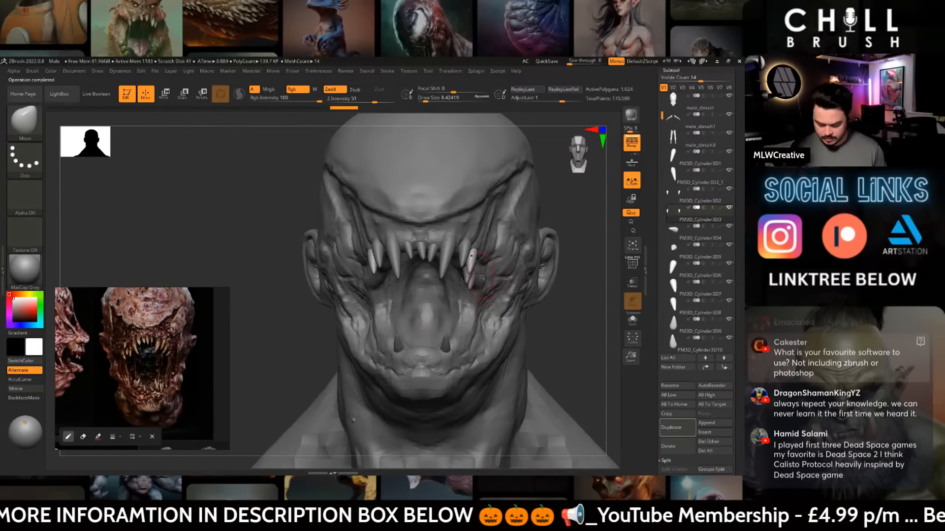
pyautogui.click(33, 391)
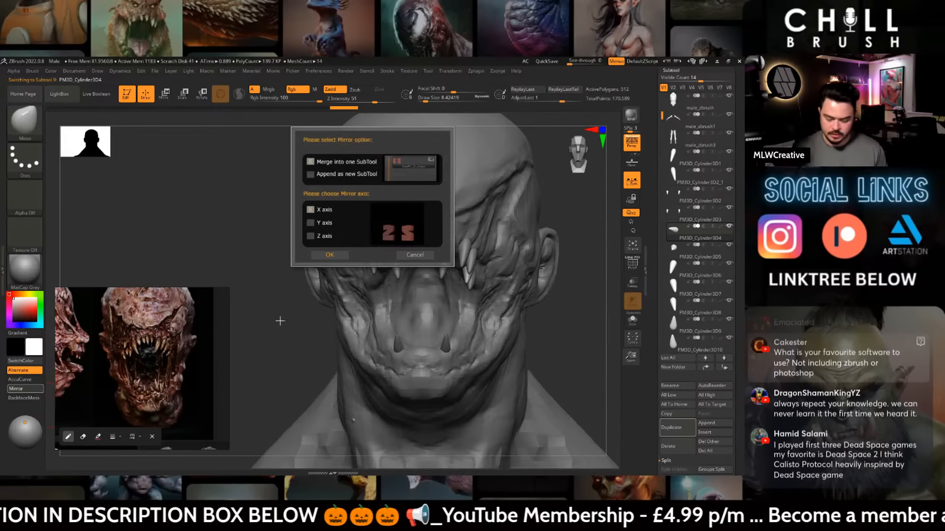
pyautogui.click(330, 255)
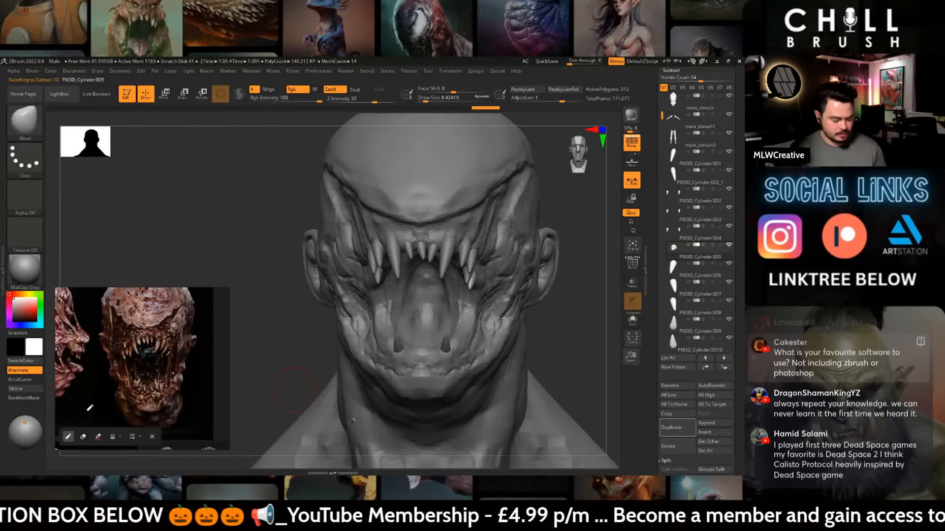
pyautogui.click(25, 389)
pyautogui.click(329, 255)
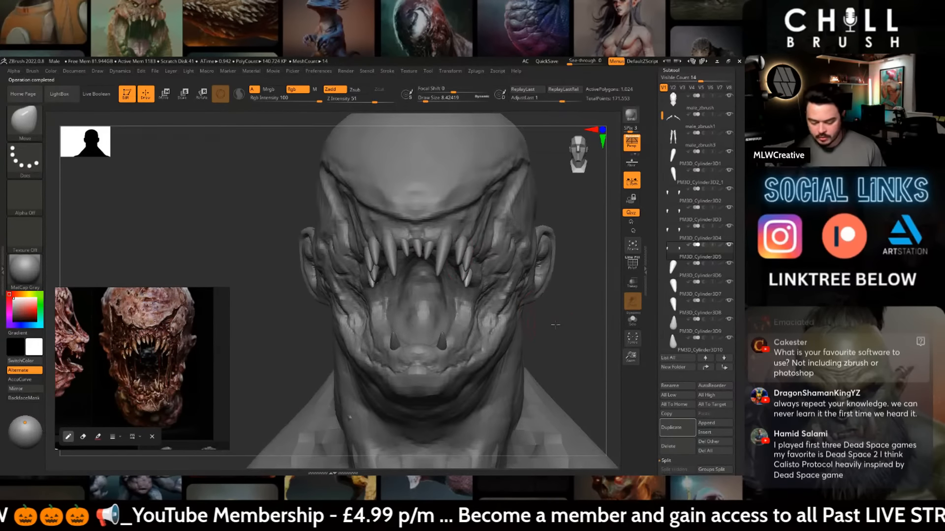
pyautogui.keyDown('alt'); pyautogui.moveTo(555, 325); pyautogui.dragTo(609, 288); pyautogui.keyUp('alt')
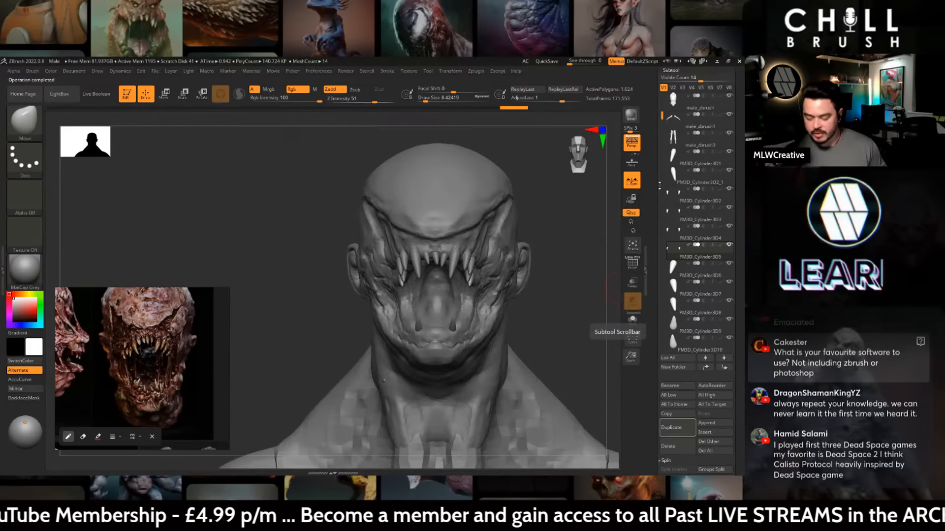
# - Duplicate the original lower tooth beside the tongue and seat the tilted copy further back along the same side of the lower jaw
pyautogui.moveTo(610, 332)
pyautogui.mouseDown()
pyautogui.moveTo(572, 299)
pyautogui.moveTo(512, 215)
pyautogui.moveTo(534, 200)
pyautogui.moveTo(526, 216)
pyautogui.moveTo(548, 221)
pyautogui.mouseUp()
pyautogui.scroll(10, 539, 225)
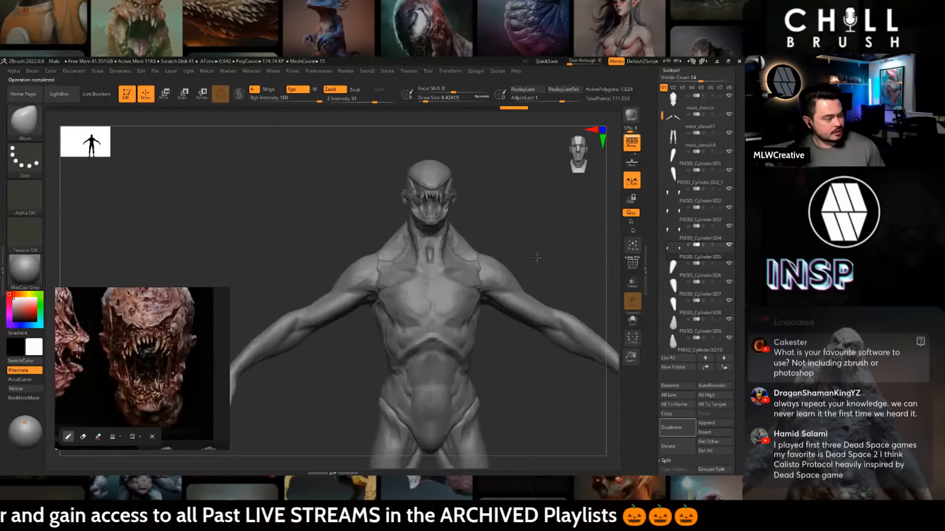
pyautogui.moveTo(557, 254); pyautogui.dragTo(527, 322)
pyautogui.keyDown('alt'); pyautogui.click(527, 322); pyautogui.keyUp('alt')
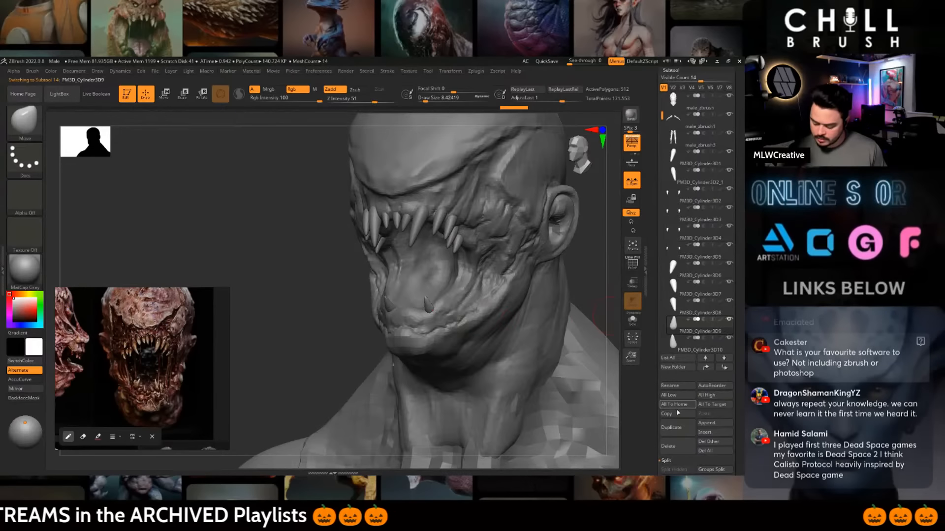
pyautogui.click(671, 427)
pyautogui.press('w')
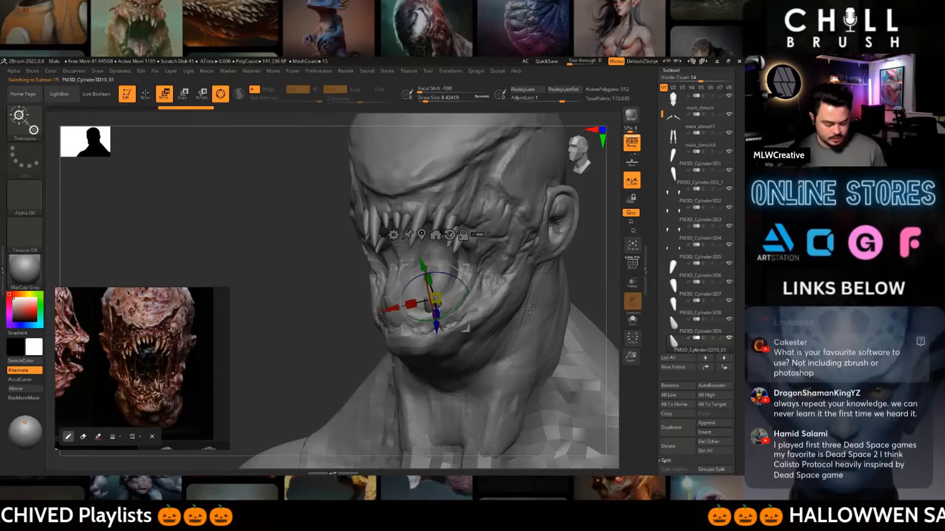
pyautogui.moveTo(579, 281); pyautogui.dragTo(478, 284)
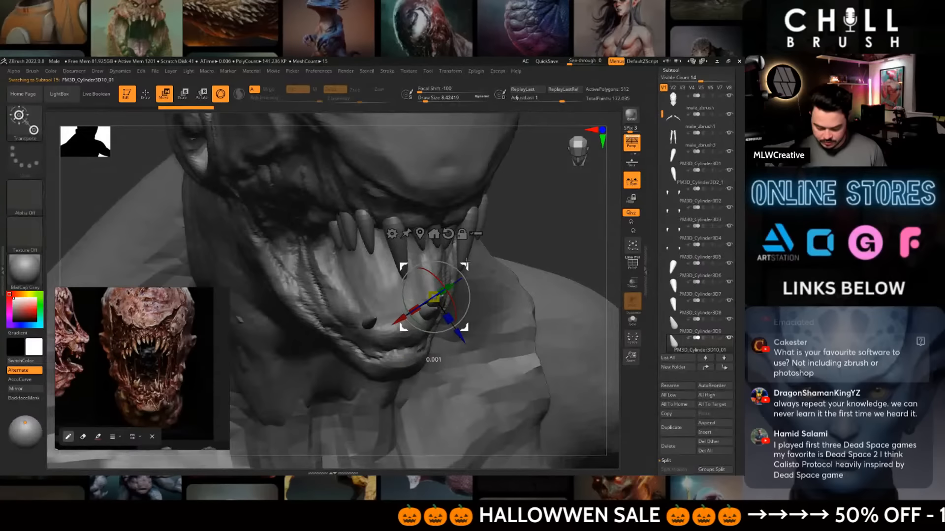
pyautogui.moveTo(432, 292); pyautogui.dragTo(442, 266)
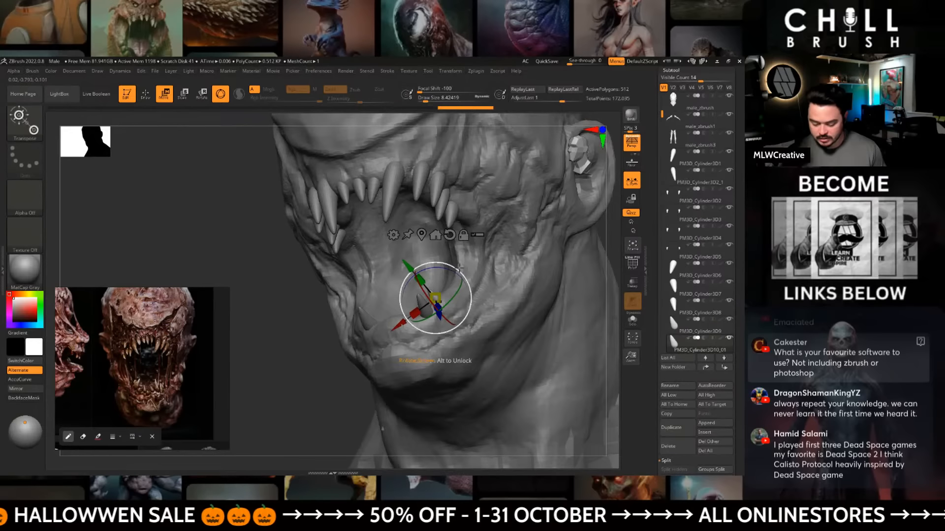
# - Duplicate the new lower side tooth and place the copy next in the row along the gum
pyautogui.click(677, 428)
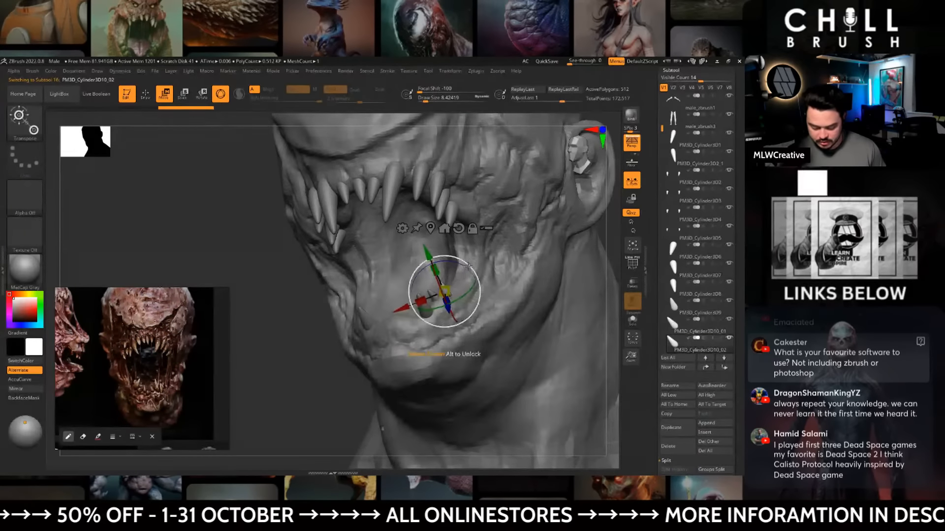
pyautogui.moveTo(444, 292); pyautogui.dragTo(449, 288)
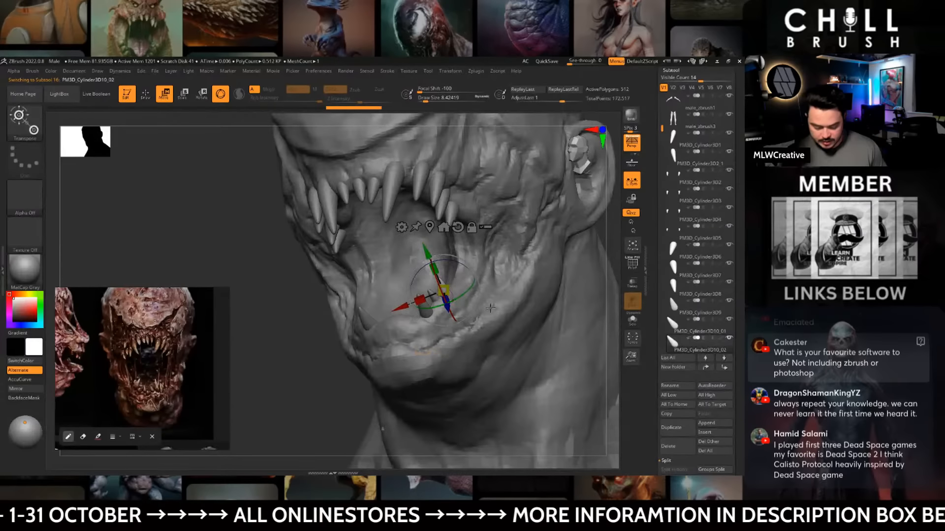
pyautogui.moveTo(612, 277); pyautogui.dragTo(627, 296)
# - Add another copy at the rear of the lower side row and rotate it and its neighbour to vary their angles
pyautogui.click(677, 428)
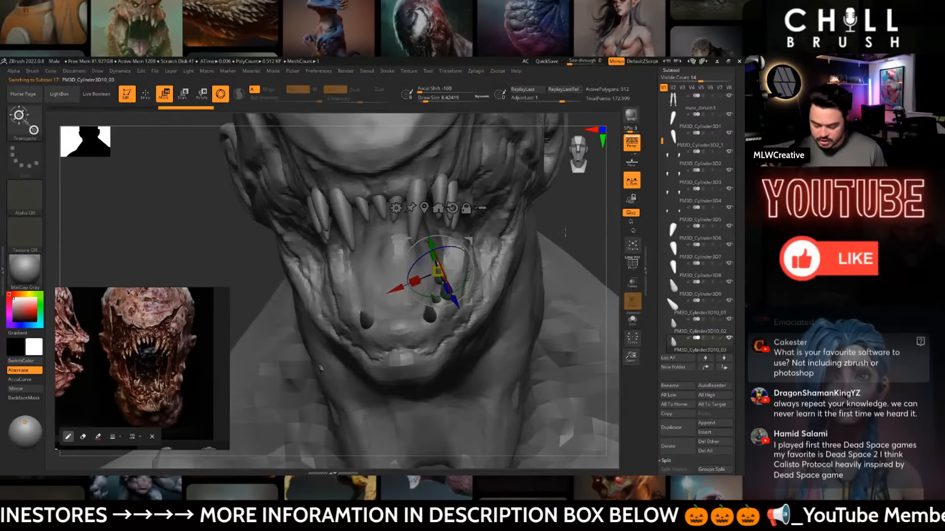
pyautogui.moveTo(603, 383); pyautogui.dragTo(446, 238)
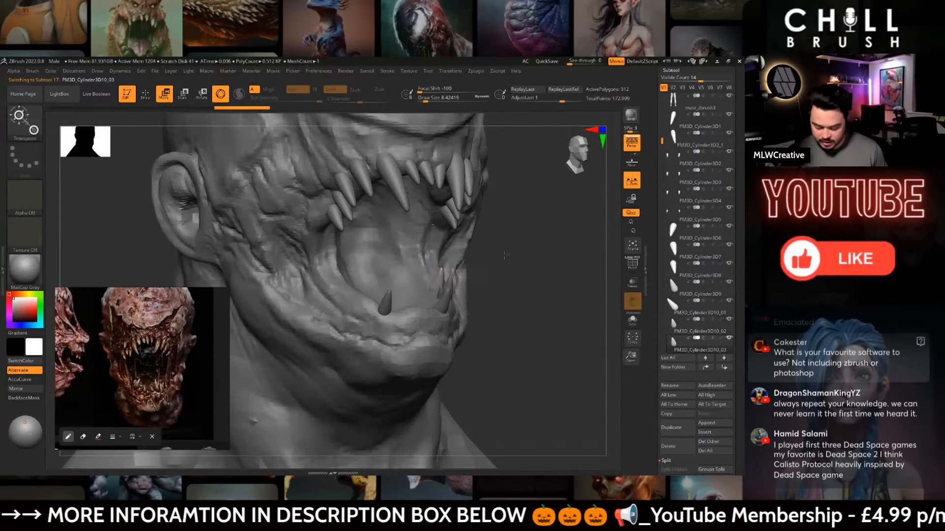
pyautogui.moveTo(504, 255); pyautogui.dragTo(303, 355)
pyautogui.moveTo(470, 278); pyautogui.dragTo(463, 260)
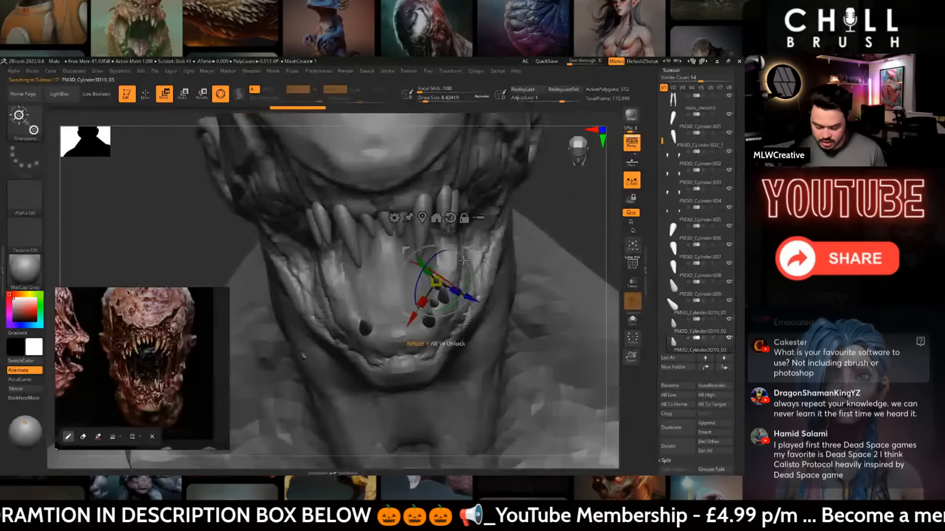
pyautogui.keyDown('alt'); pyautogui.click(450, 296); pyautogui.keyUp('alt')
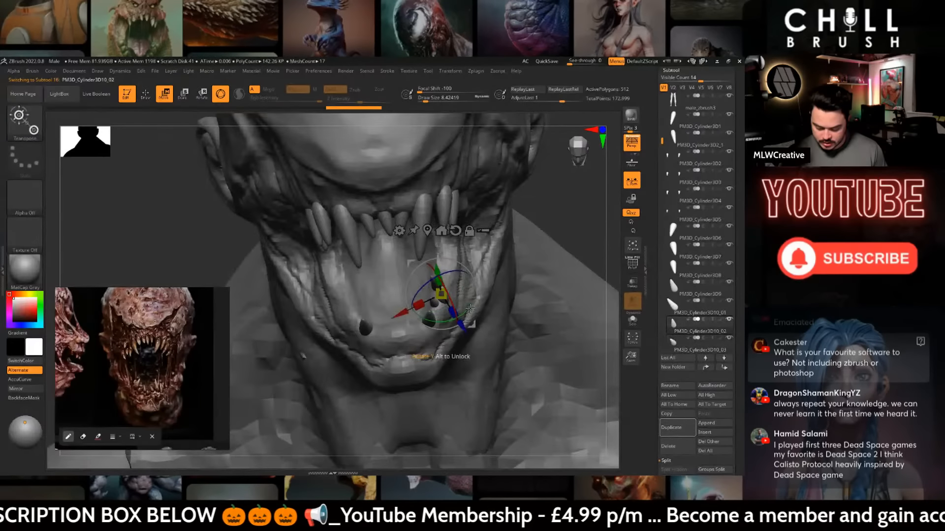
pyautogui.moveTo(456, 284); pyautogui.dragTo(483, 295)
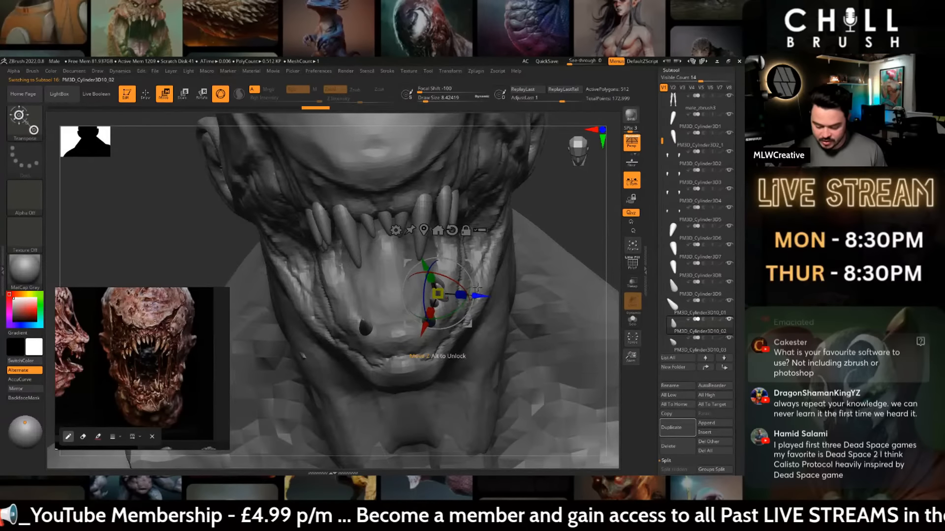
# - Duplicate a small lower side tooth and move the copy upright into the front gum between the two original lower teeth
pyautogui.press('q')
pyautogui.moveTo(527, 233)
pyautogui.mouseDown(button='right')
pyautogui.moveTo(512, 244)
pyautogui.moveTo(536, 262)
pyautogui.moveTo(478, 306)
pyautogui.mouseUp(button='right')
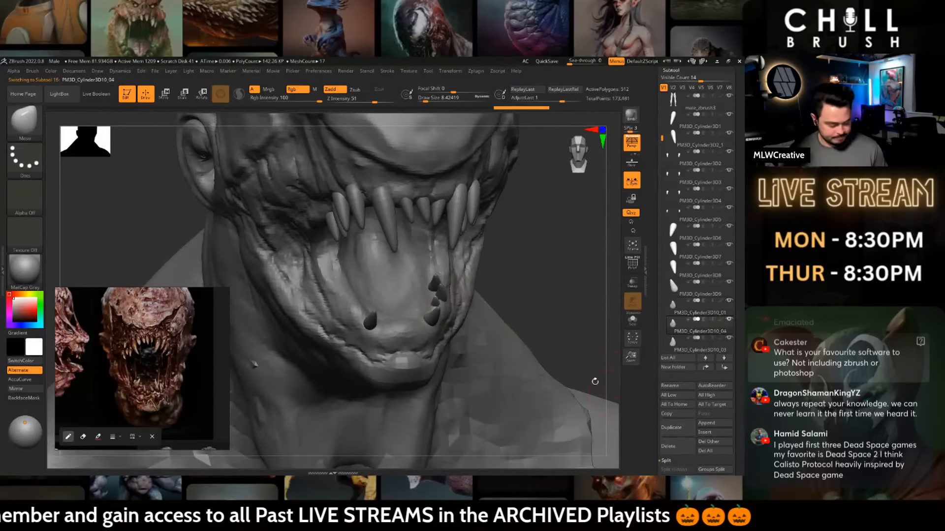
pyautogui.moveTo(594, 381)
pyautogui.mouseDown(button='right')
pyautogui.moveTo(555, 279)
pyautogui.moveTo(497, 276)
pyautogui.mouseUp(button='right')
pyautogui.press('w')
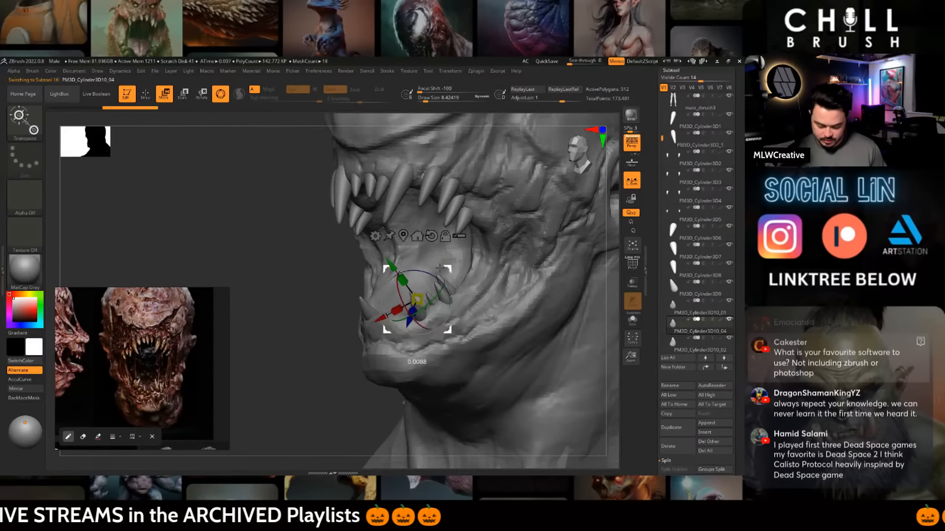
pyautogui.moveTo(385, 329); pyautogui.dragTo(356, 341)
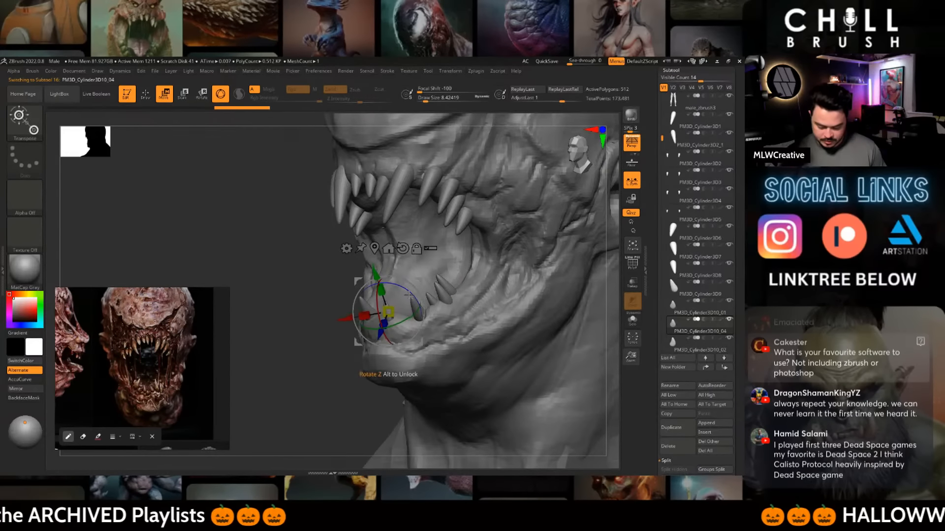
pyautogui.moveTo(333, 374); pyautogui.dragTo(420, 264, button='right')
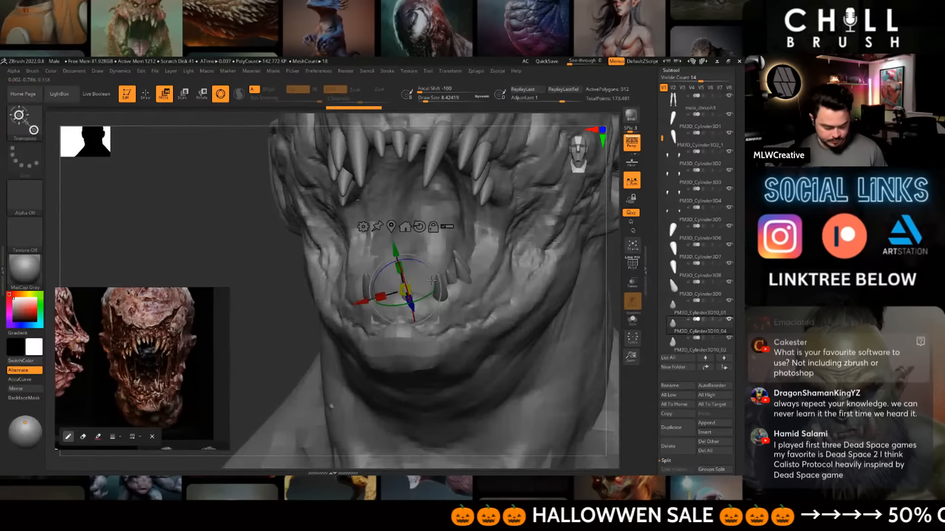
# - Duplicate the small lower front tooth and seat the copy between it and the original side tooth
pyautogui.click(672, 428)
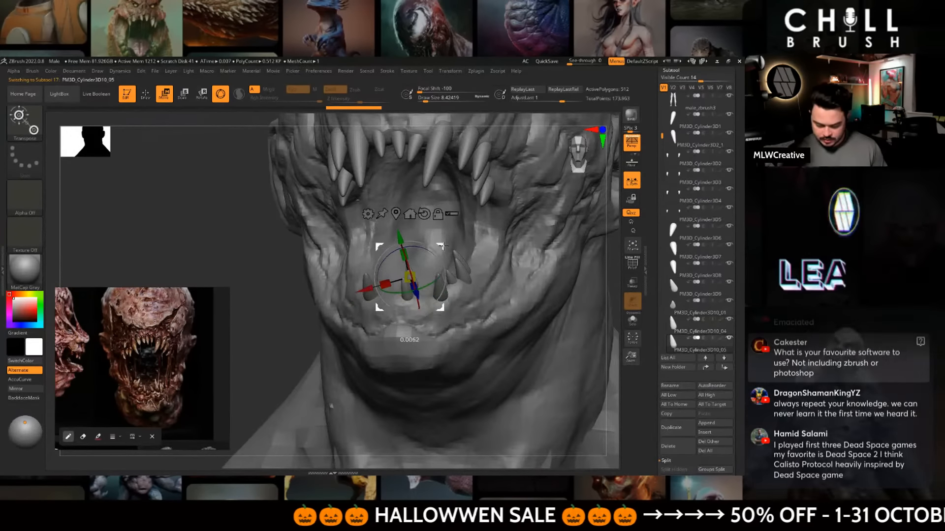
pyautogui.moveTo(418, 270); pyautogui.dragTo(433, 268)
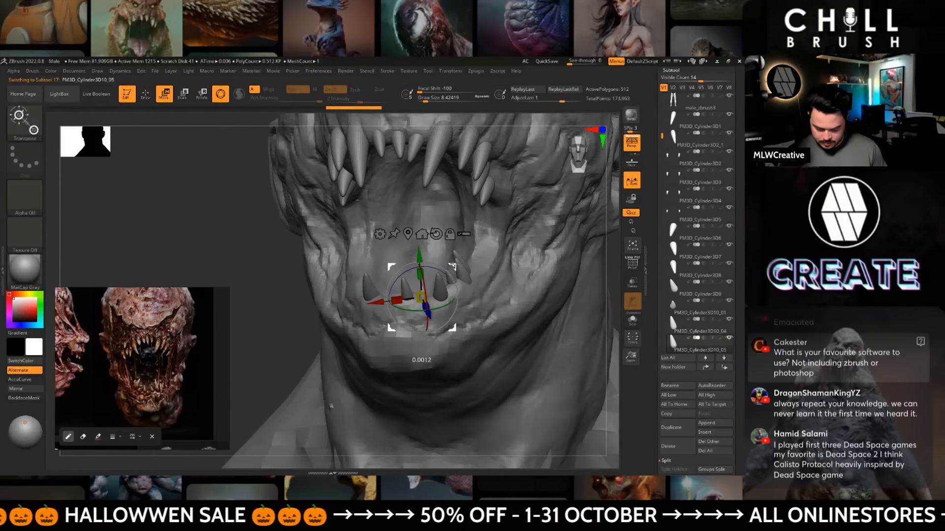
pyautogui.moveTo(600, 298)
pyautogui.mouseDown()
pyautogui.moveTo(582, 295)
pyautogui.moveTo(632, 301)
pyautogui.moveTo(556, 320)
pyautogui.mouseUp()
# - Add another small copy at the centre of the lower front row and adjust the placement of its neighbouring tooth
pyautogui.click(674, 429)
pyautogui.press('q')
pyautogui.press('w')
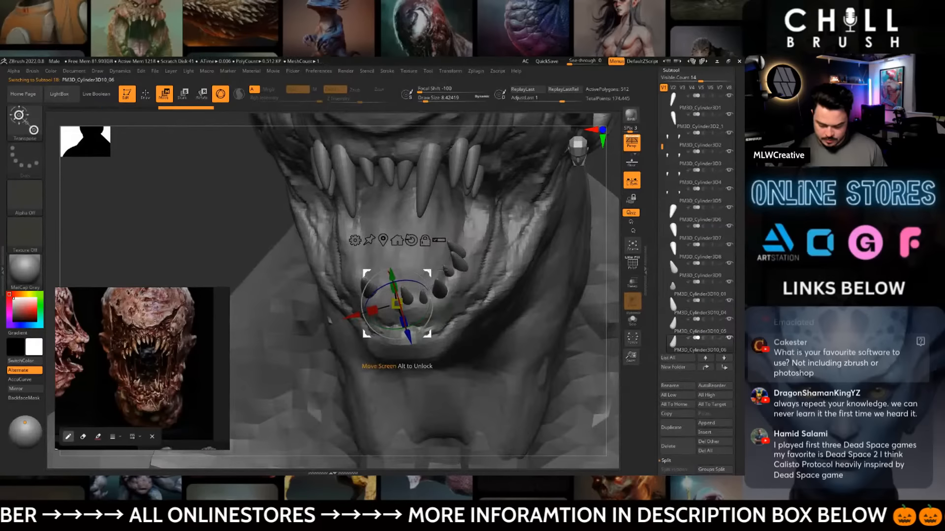
pyautogui.moveTo(599, 250); pyautogui.dragTo(595, 208)
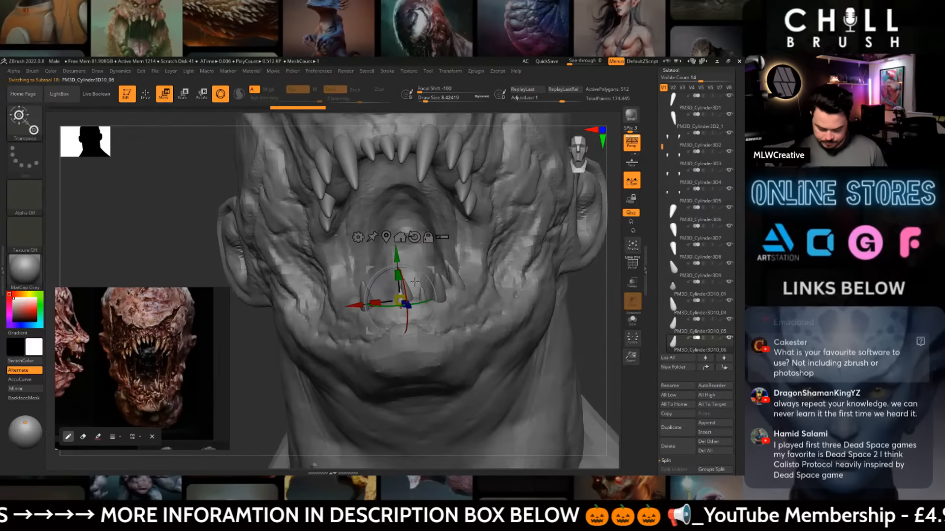
pyautogui.press('q')
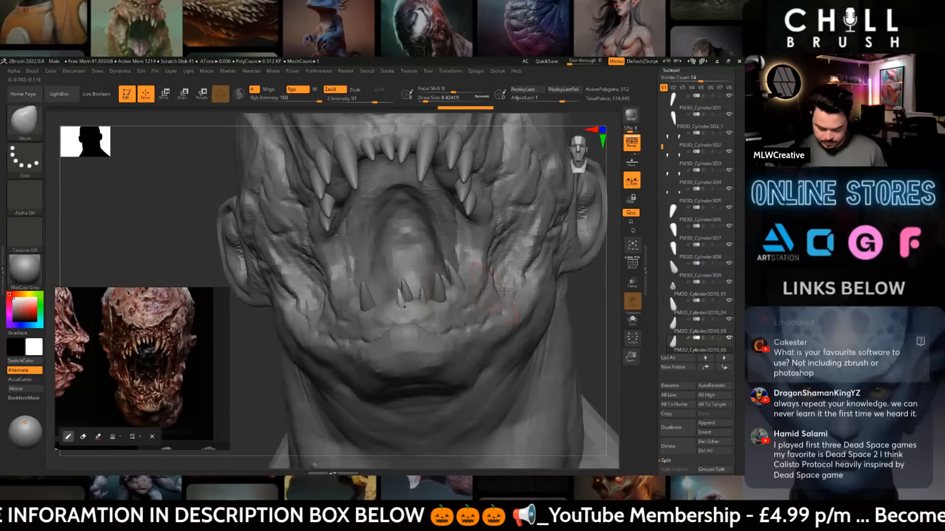
pyautogui.keyDown('alt'); pyautogui.click(401, 292); pyautogui.keyUp('alt')
pyautogui.press('w')
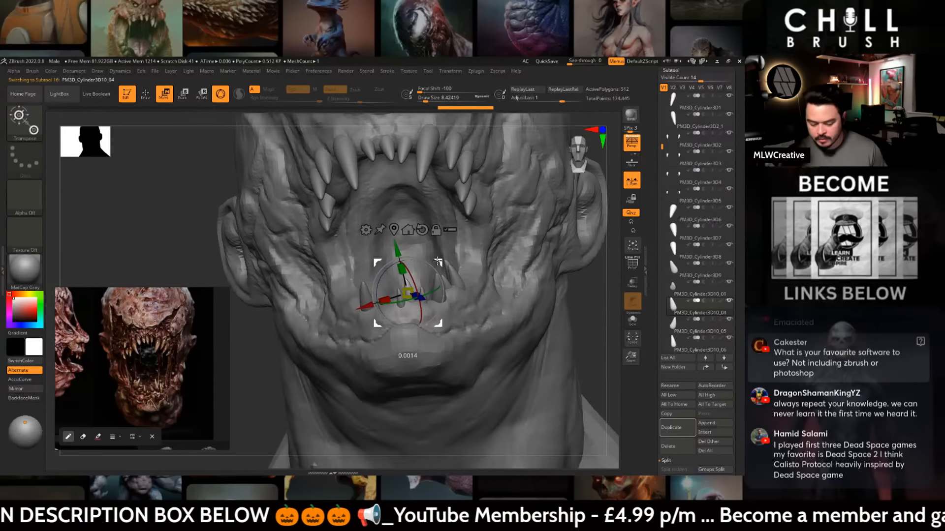
# - Duplicate one of the rear lower side teeth and rotate the copy into place in the same side row
pyautogui.press('q')
pyautogui.moveTo(612, 291)
pyautogui.keyDown('alt'); pyautogui.mouseDown()
pyautogui.moveTo(563, 213)
pyautogui.moveTo(568, 260)
pyautogui.moveTo(535, 278)
pyautogui.moveTo(559, 266)
pyautogui.moveTo(565, 283)
pyautogui.moveTo(455, 280)
pyautogui.mouseUp(); pyautogui.keyUp('alt')
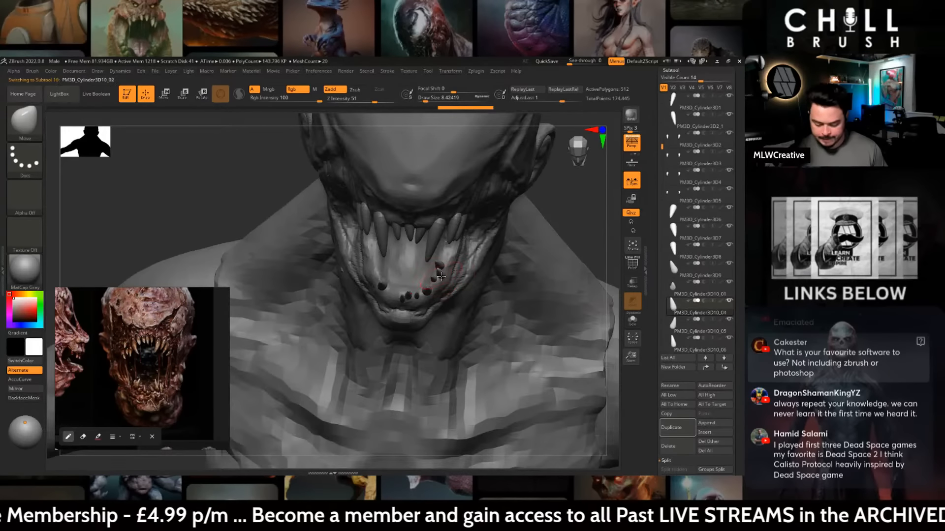
pyautogui.hotkey('ctrl', 'shift', 'd')
pyautogui.press('w')
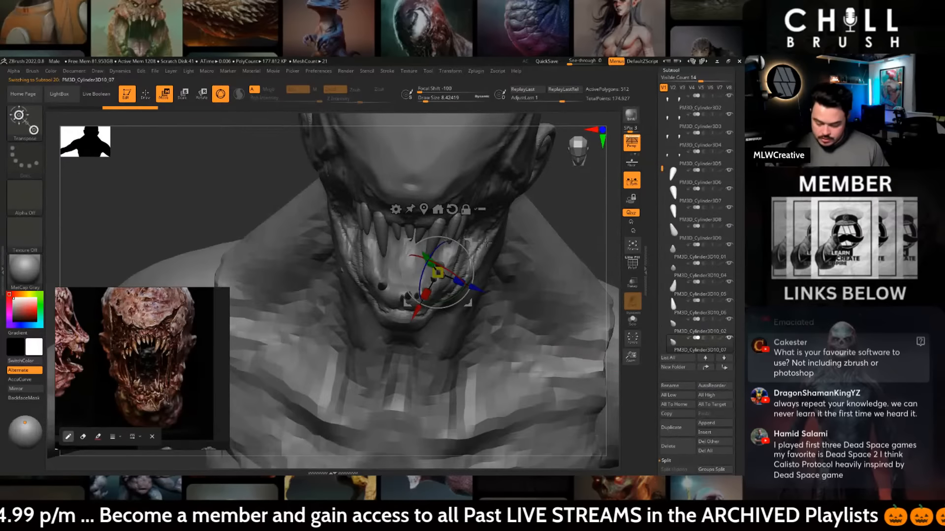
pyautogui.moveTo(446, 251)
pyautogui.mouseDown()
pyautogui.moveTo(460, 251)
pyautogui.moveTo(450, 255)
pyautogui.mouseUp()
pyautogui.moveTo(505, 249); pyautogui.dragTo(578, 372)
# - Duplicate a lower side tooth and move the copy across to the opposite side of the lower jaw, angled to follow the gum
pyautogui.keyDown('alt'); pyautogui.click(427, 294); pyautogui.keyUp('alt')
pyautogui.click(678, 428)
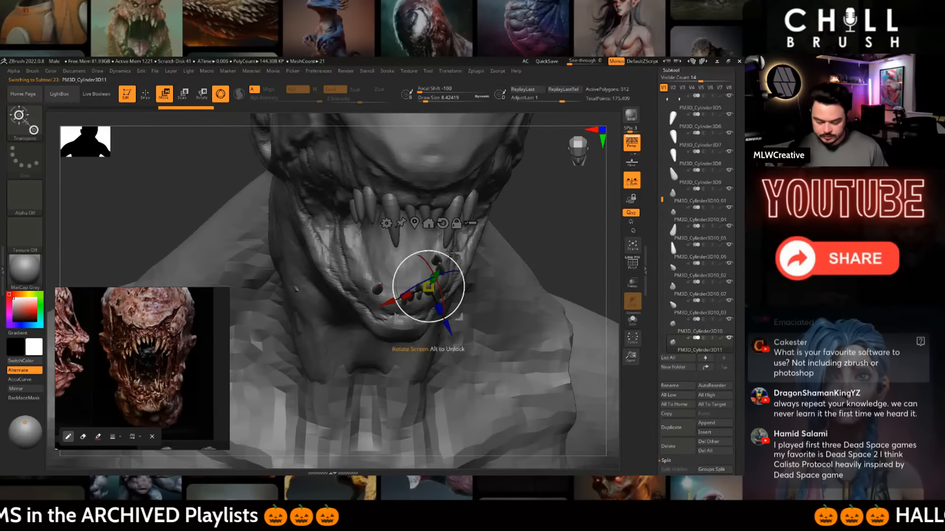
pyautogui.moveTo(460, 254); pyautogui.dragTo(402, 240)
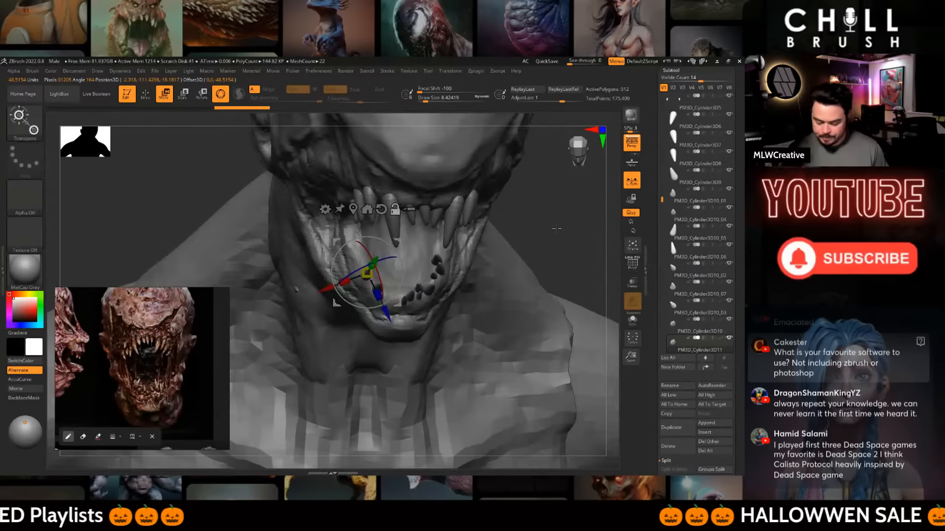
pyautogui.moveTo(556, 228); pyautogui.dragTo(526, 182)
pyautogui.moveTo(370, 243)
pyautogui.mouseDown()
pyautogui.moveTo(378, 244)
pyautogui.moveTo(371, 235)
pyautogui.mouseUp()
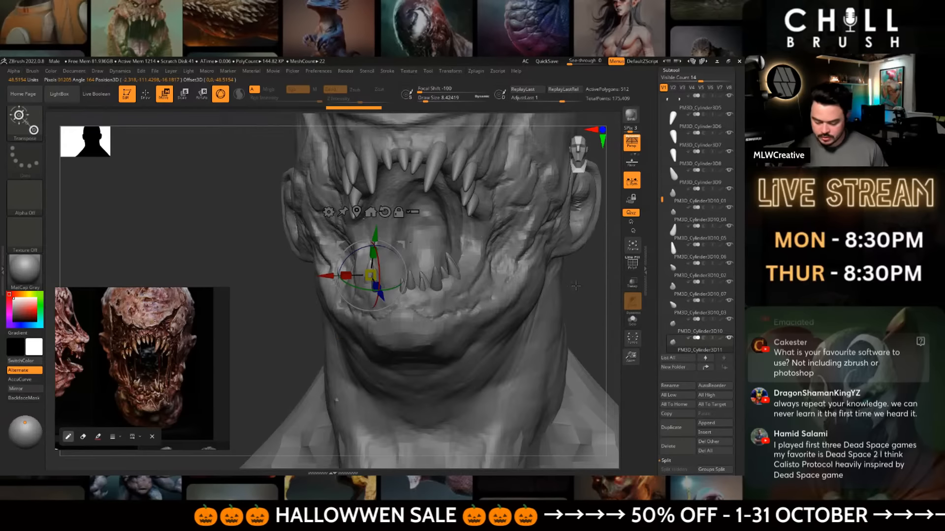
# - Duplicate the tooth on the opposite lower side and shift the resized copy further back along that gum
pyautogui.moveTo(576, 286); pyautogui.dragTo(640, 364)
pyautogui.click(679, 435)
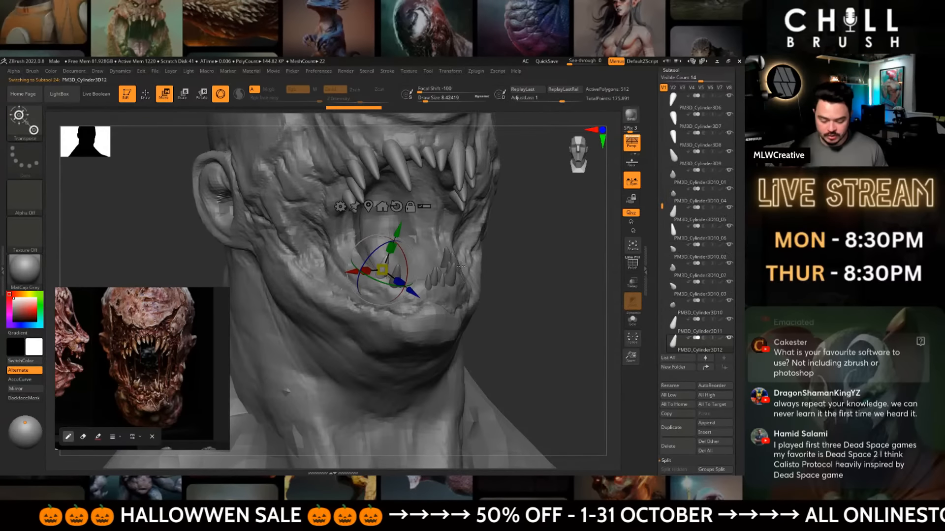
pyautogui.moveTo(461, 267); pyautogui.dragTo(450, 278)
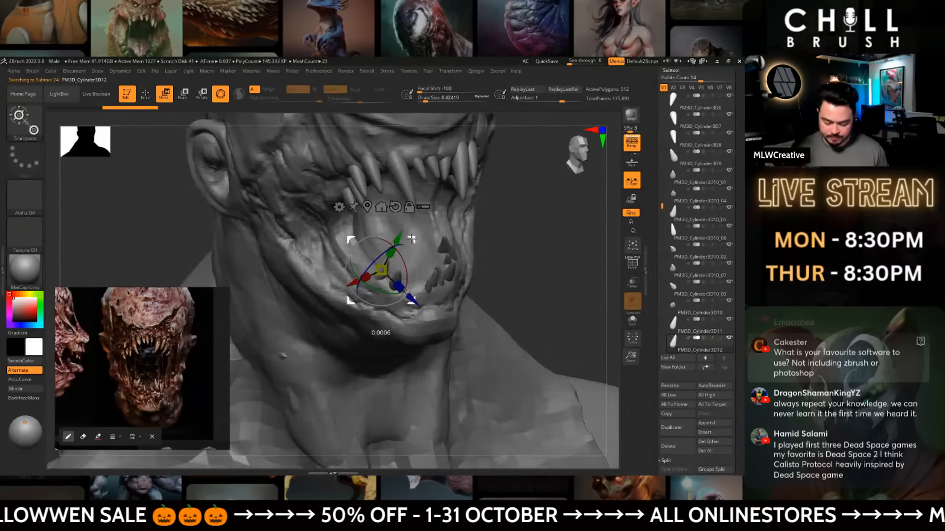
pyautogui.moveTo(382, 243); pyautogui.dragTo(371, 263)
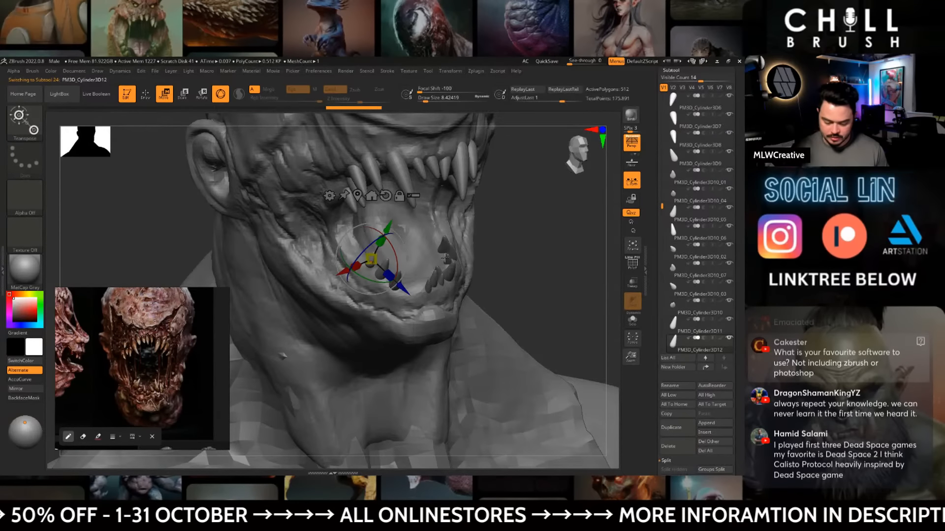
pyautogui.moveTo(432, 255)
pyautogui.mouseDown()
pyautogui.moveTo(446, 237)
pyautogui.moveTo(512, 261)
pyautogui.mouseUp()
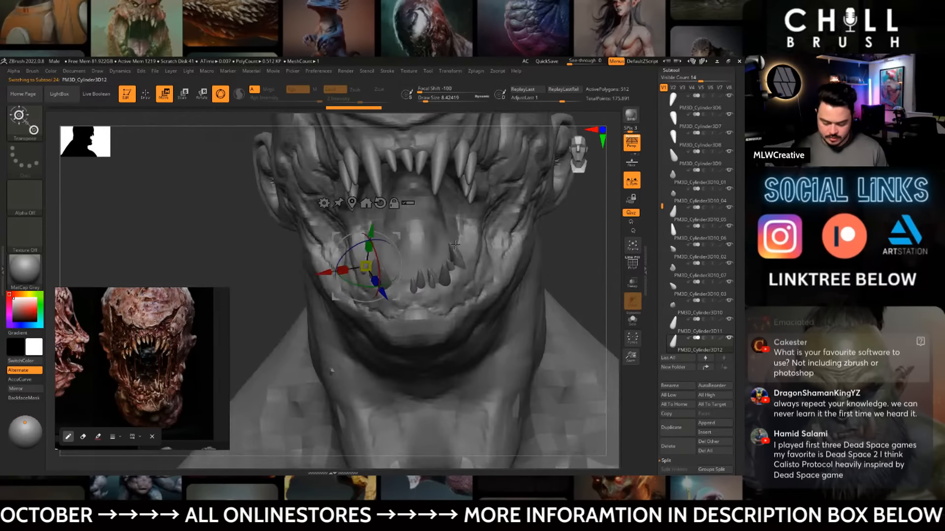
# - Duplicate a lower front tooth and move the copy into the open gap of the lower front row
pyautogui.press('q')
pyautogui.keyDown('alt'); pyautogui.moveTo(578, 276); pyautogui.dragTo(482, 299); pyautogui.keyUp('alt')
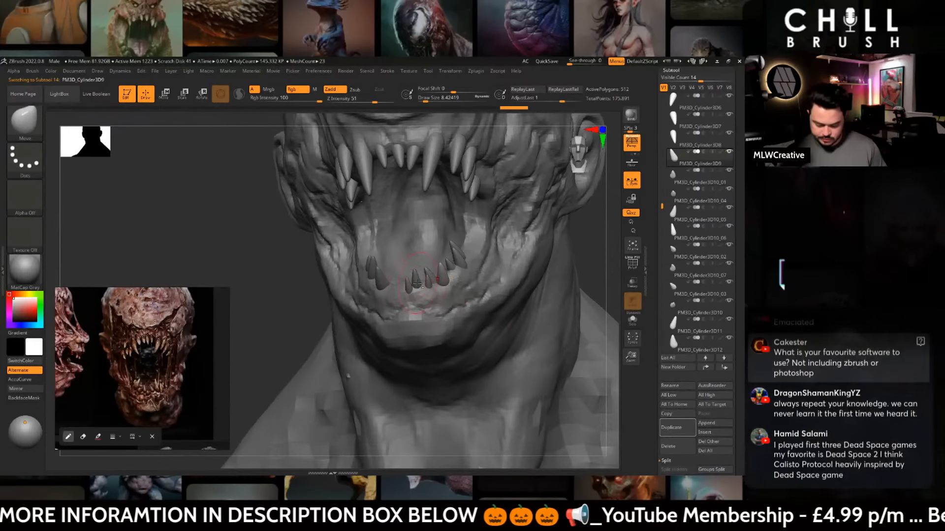
pyautogui.click(674, 431)
pyautogui.moveTo(595, 274); pyautogui.dragTo(497, 272)
pyautogui.press('w')
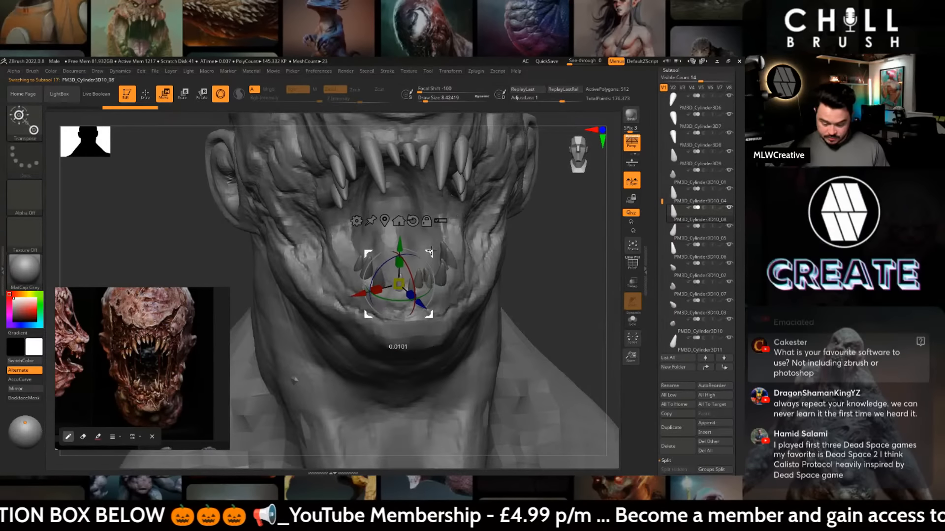
pyautogui.moveTo(420, 263); pyautogui.dragTo(420, 263)
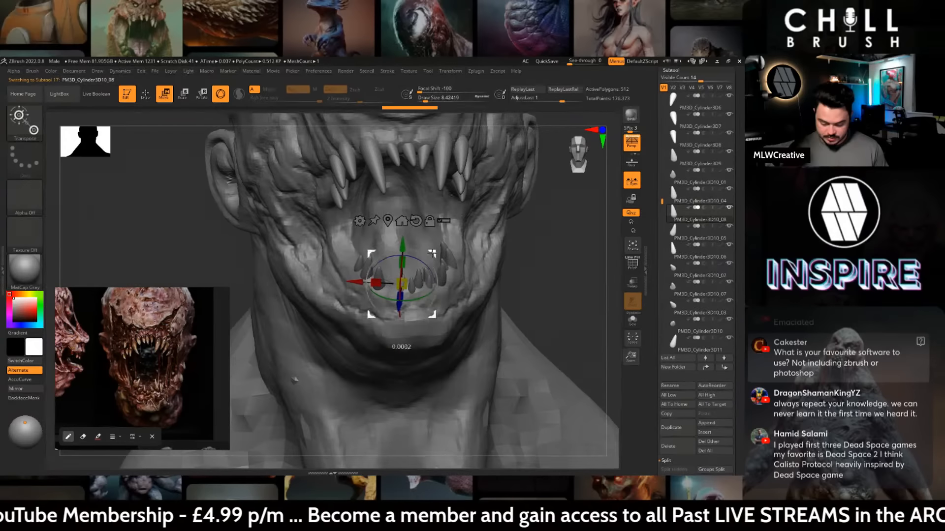
# - Duplicate the newly placed front tooth and shift the second copy further along the gum towards the side teeth
pyautogui.click(675, 429)
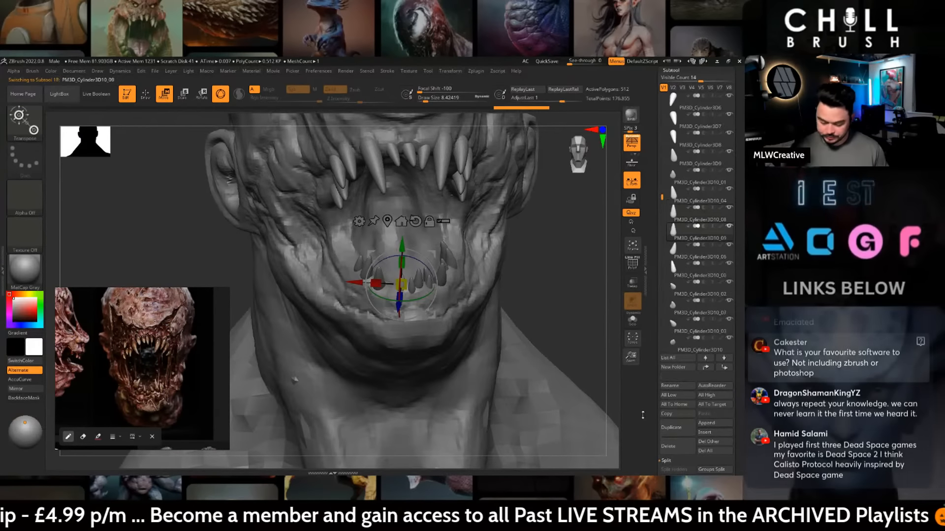
pyautogui.moveTo(437, 254); pyautogui.dragTo(419, 249)
pyautogui.moveTo(419, 249); pyautogui.dragTo(555, 262, button='right')
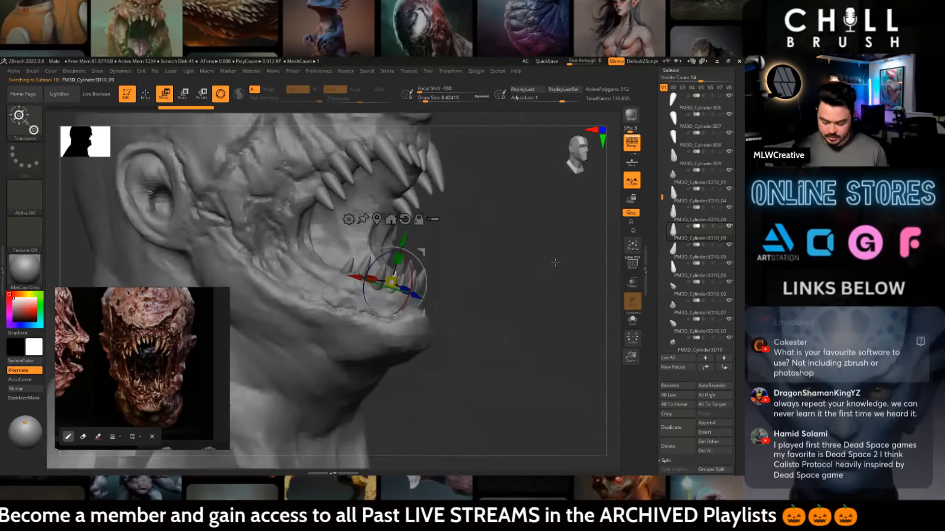
pyautogui.moveTo(402, 241); pyautogui.dragTo(460, 319, button='right')
# - Try one more duplicated tooth in the lower front row, and delete that copy
pyautogui.click(676, 431)
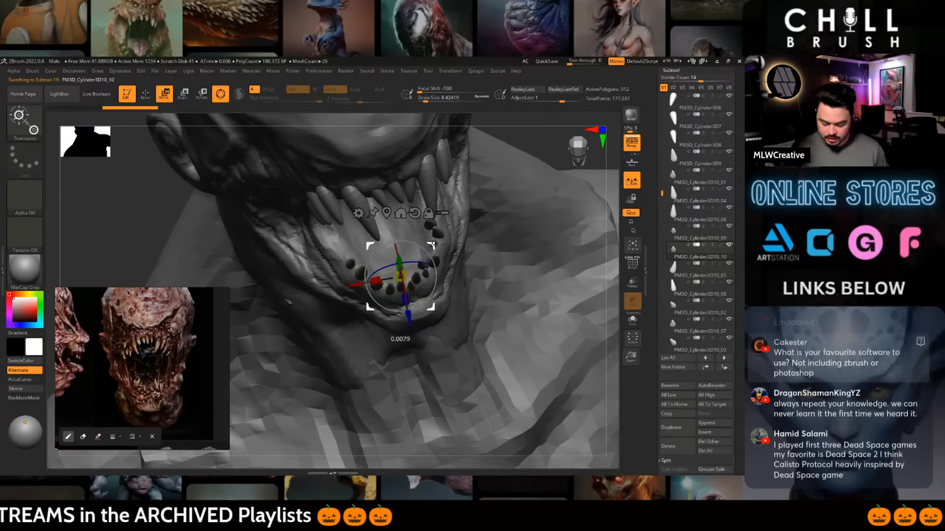
pyautogui.moveTo(427, 326); pyautogui.dragTo(410, 260, button='right')
pyautogui.moveTo(423, 243); pyautogui.dragTo(427, 242)
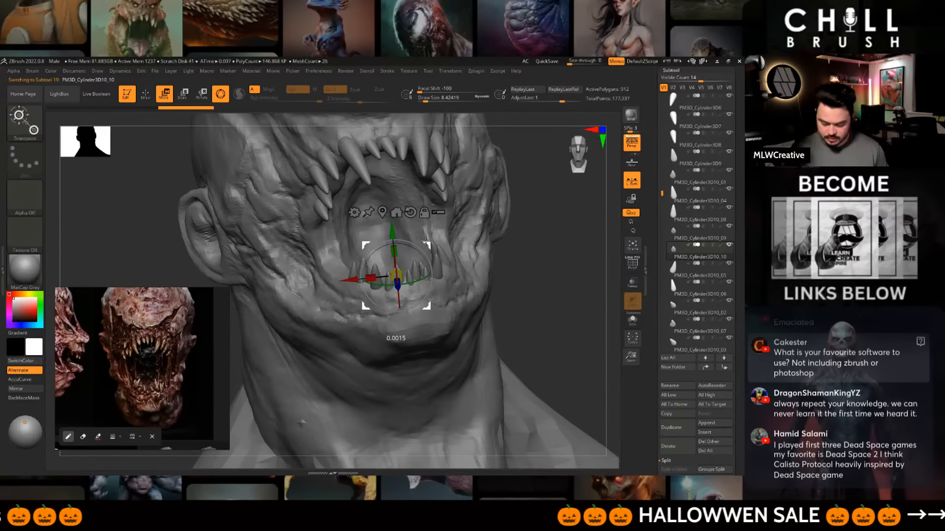
pyautogui.moveTo(469, 249); pyautogui.dragTo(616, 293, button='right')
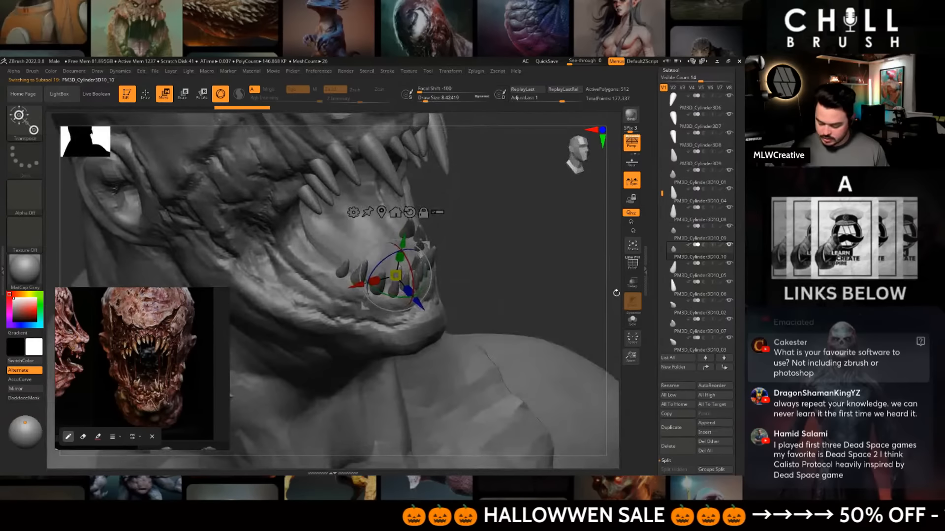
pyautogui.click(672, 444)
pyautogui.click(607, 462)
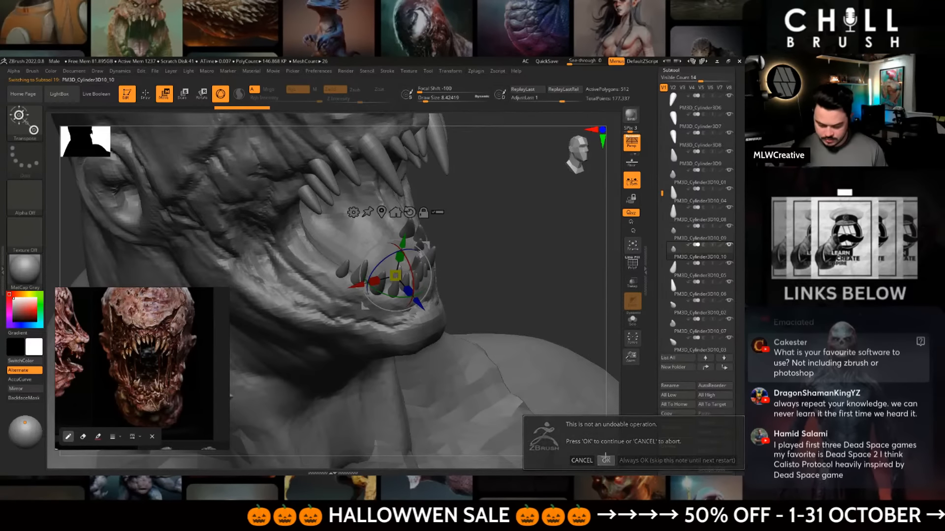
# - Duplicate the rear lower side tooth and move the copy further back along the gum, rotating it about 15 degrees to follow the jaw
pyautogui.keyDown('shift'); pyautogui.moveTo(538, 268); pyautogui.dragTo(544, 308); pyautogui.keyUp('shift')
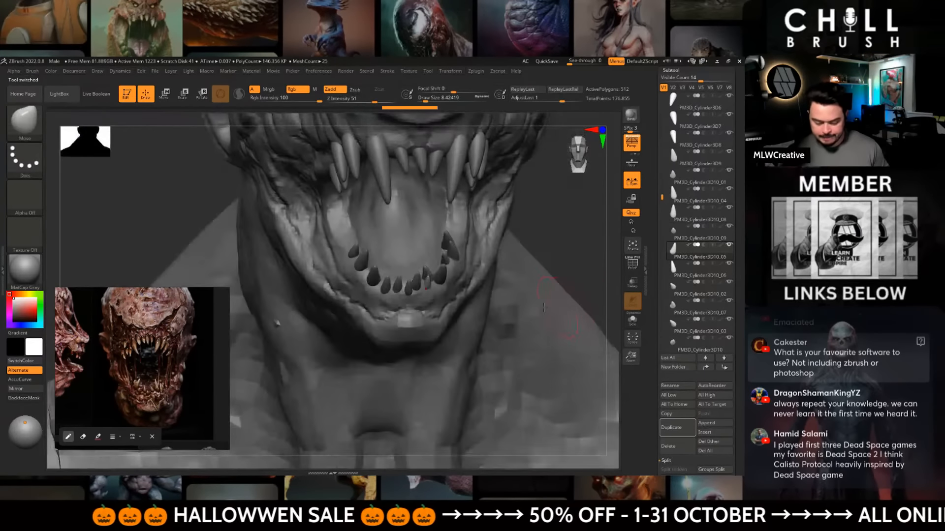
pyautogui.press('w')
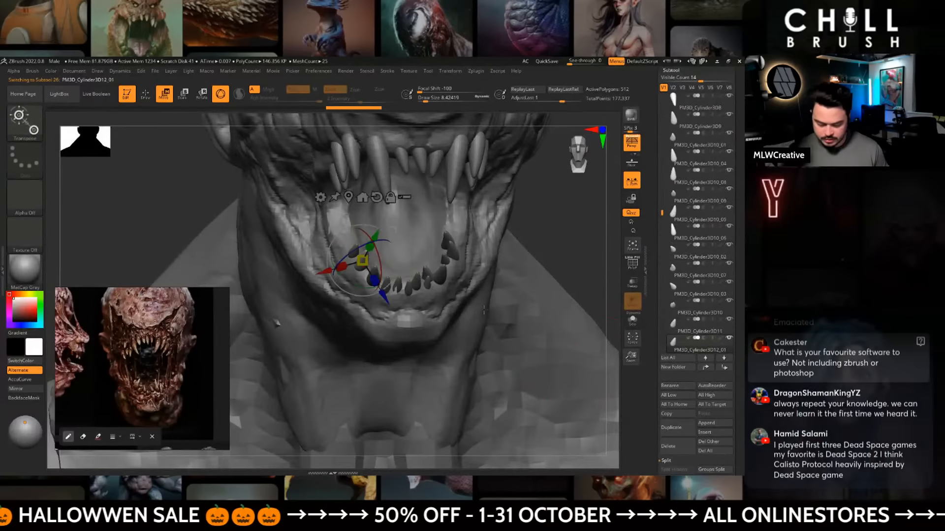
pyautogui.moveTo(384, 297); pyautogui.dragTo(370, 274)
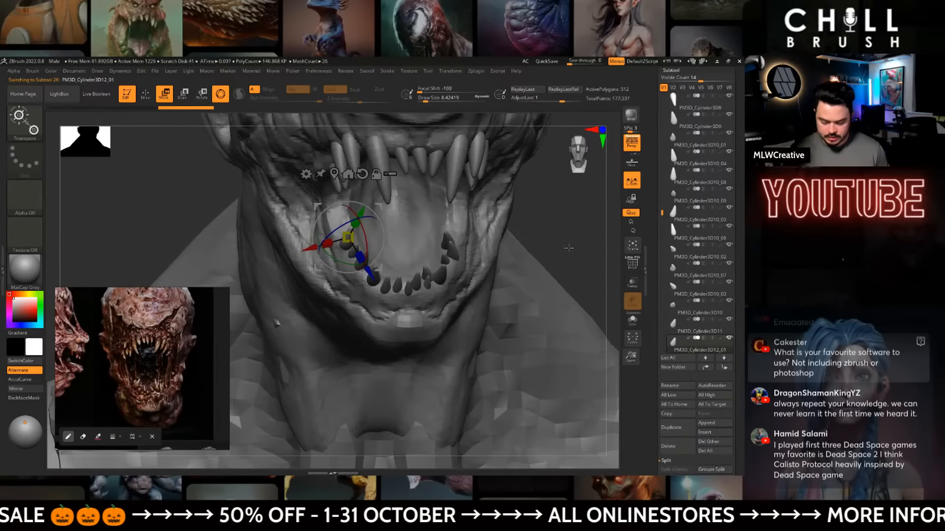
pyautogui.press('q')
pyautogui.moveTo(534, 216); pyautogui.dragTo(576, 223)
pyautogui.press('w')
pyautogui.moveTo(461, 244); pyautogui.dragTo(413, 246)
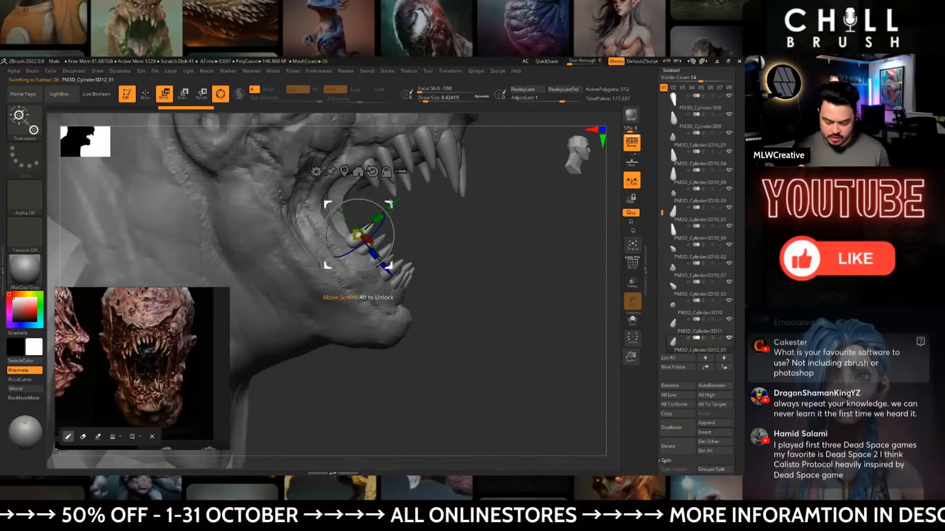
pyautogui.moveTo(340, 230); pyautogui.dragTo(334, 211)
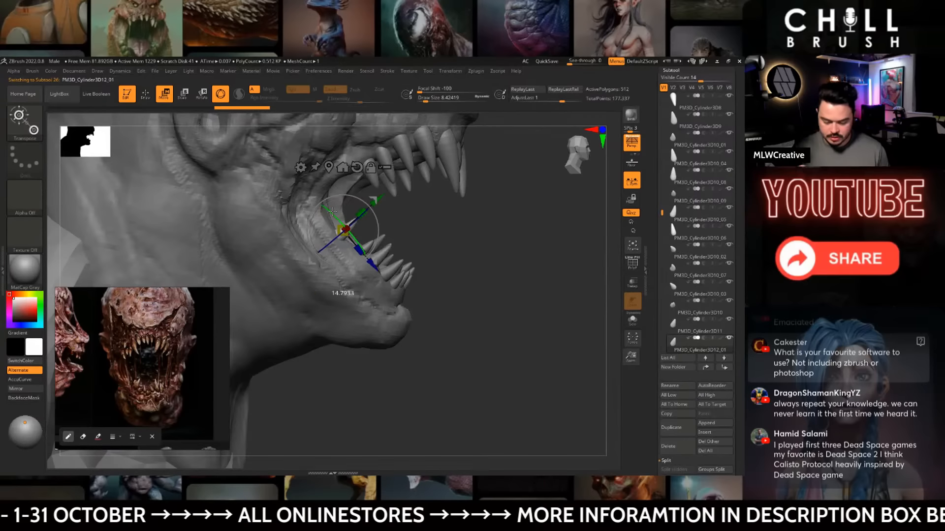
# - Choose the Move brush at a draw size of about 11.7 and adjust the shape of the large upper fangs
pyautogui.moveTo(517, 229); pyautogui.dragTo(412, 236)
pyautogui.press('q')
pyautogui.moveTo(559, 260)
pyautogui.keyDown('alt'); pyautogui.mouseDown()
pyautogui.moveTo(546, 183)
pyautogui.moveTo(515, 215)
pyautogui.moveTo(525, 258)
pyautogui.moveTo(544, 253)
pyautogui.moveTo(537, 289)
pyautogui.mouseUp(); pyautogui.keyUp('alt')
pyautogui.keyDown('alt'); pyautogui.click(417, 266); pyautogui.keyUp('alt')
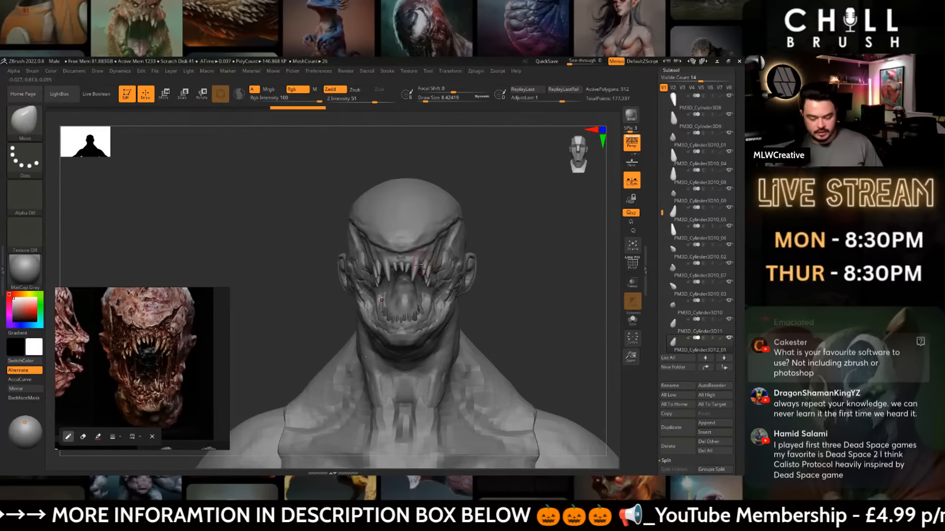
pyautogui.press('b')
pyautogui.press('m')
pyautogui.press('v')
pyautogui.press('space')
pyautogui.moveTo(500, 244)
pyautogui.mouseDown()
pyautogui.moveTo(512, 239)
pyautogui.moveTo(555, 285)
pyautogui.moveTo(574, 285)
pyautogui.moveTo(494, 299)
pyautogui.moveTo(485, 285)
pyautogui.moveTo(498, 279)
pyautogui.moveTo(501, 288)
pyautogui.mouseUp()
pyautogui.press('space')
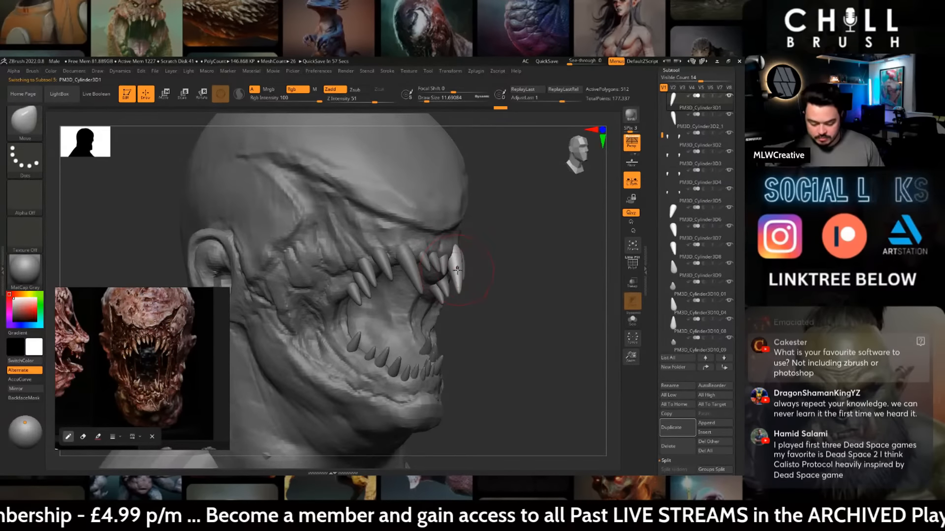
pyautogui.keyDown('alt'); pyautogui.click(413, 277); pyautogui.keyUp('alt')
pyautogui.moveTo(487, 283)
pyautogui.mouseDown()
pyautogui.moveTo(405, 277)
pyautogui.moveTo(406, 285)
pyautogui.moveTo(421, 264)
pyautogui.mouseUp()
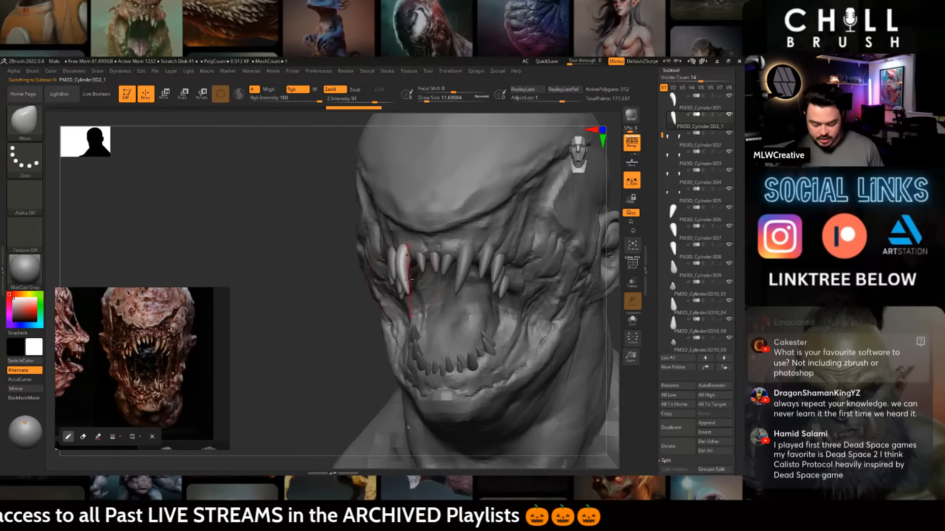
# - Adjust the small upper front teeth one after another with the Move brush at a draw size of about 8.4
pyautogui.keyDown('alt'); pyautogui.click(419, 266); pyautogui.keyUp('alt')
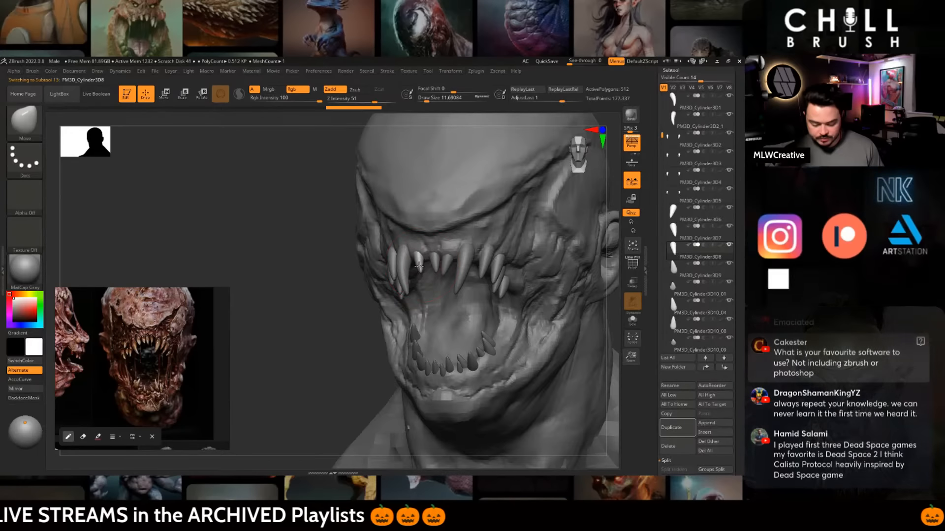
pyautogui.press('space')
pyautogui.keyDown('shift'); pyautogui.moveTo(420, 265); pyautogui.dragTo(418, 265); pyautogui.keyUp('shift')
pyautogui.press('space')
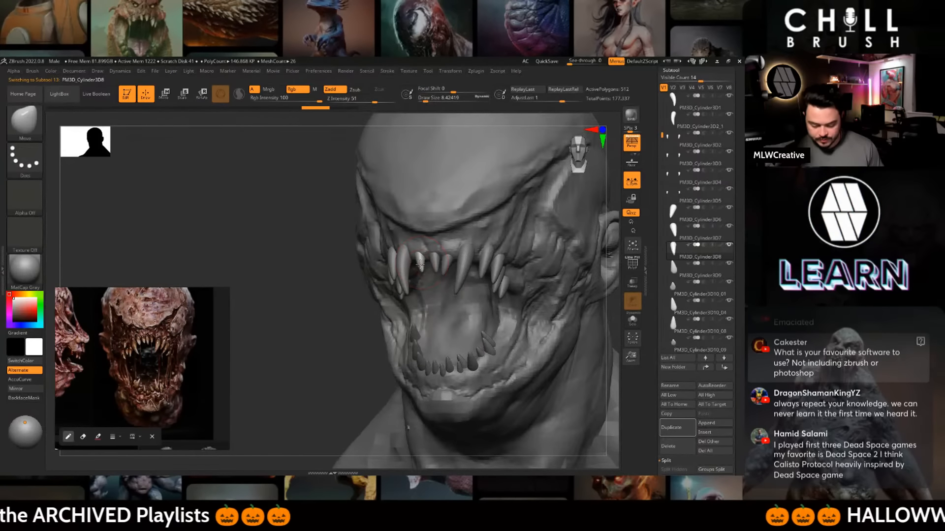
pyautogui.keyDown('alt'); pyautogui.click(434, 264); pyautogui.keyUp('alt')
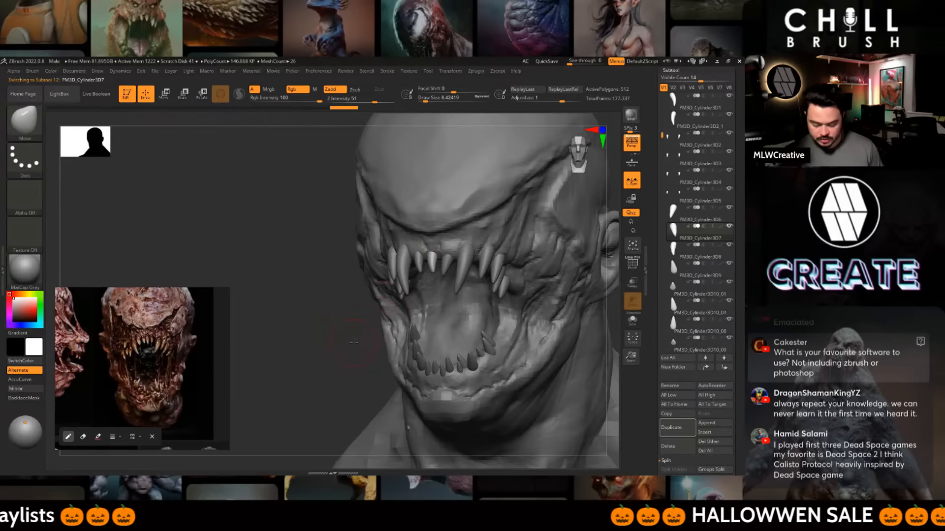
pyautogui.moveTo(431, 265); pyautogui.dragTo(449, 259, button='right')
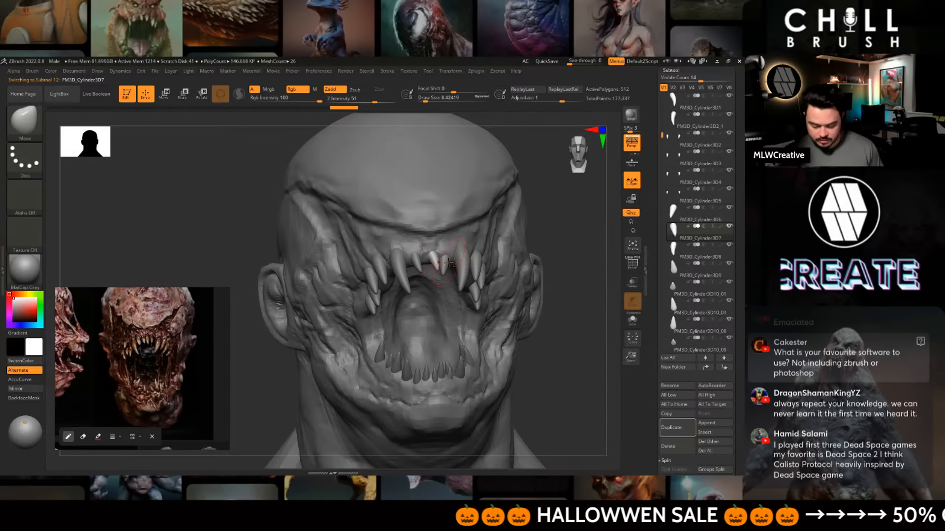
pyautogui.keyDown('alt'); pyautogui.click(448, 261); pyautogui.keyUp('alt')
pyautogui.moveTo(565, 251); pyautogui.dragTo(550, 252)
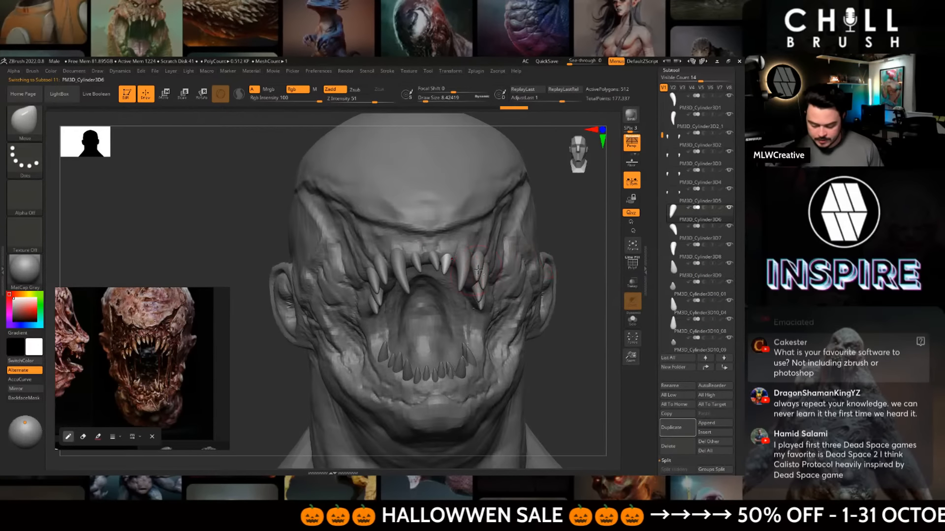
# - Adjust the mirrored upper side teeth with the Move brush at a draw size of about 8.4, undoing the unwanted strokes
pyautogui.keyDown('alt'); pyautogui.click(479, 266); pyautogui.keyUp('alt')
pyautogui.press('space')
pyautogui.moveTo(478, 270); pyautogui.dragTo(479, 265)
pyautogui.press('space')
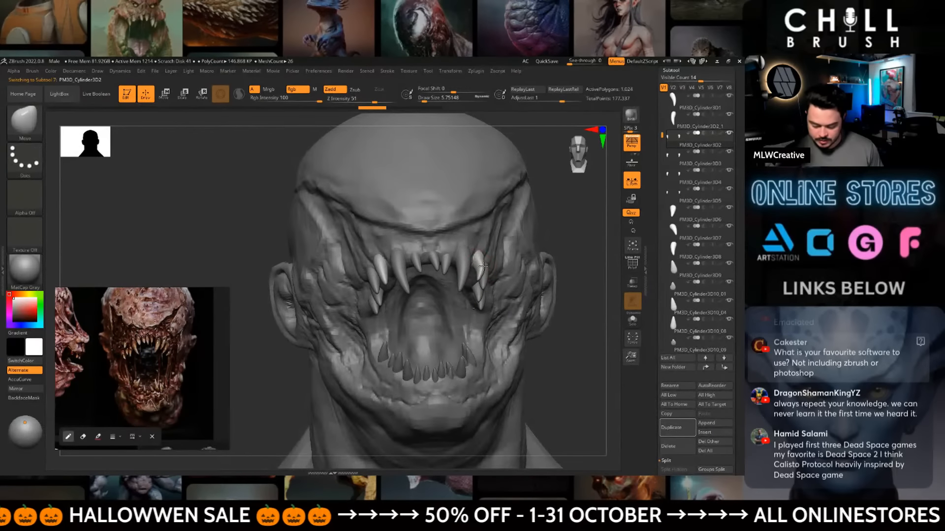
pyautogui.press('space')
pyautogui.moveTo(482, 266); pyautogui.dragTo(486, 266)
pyautogui.hotkey('ctrl', 'z')
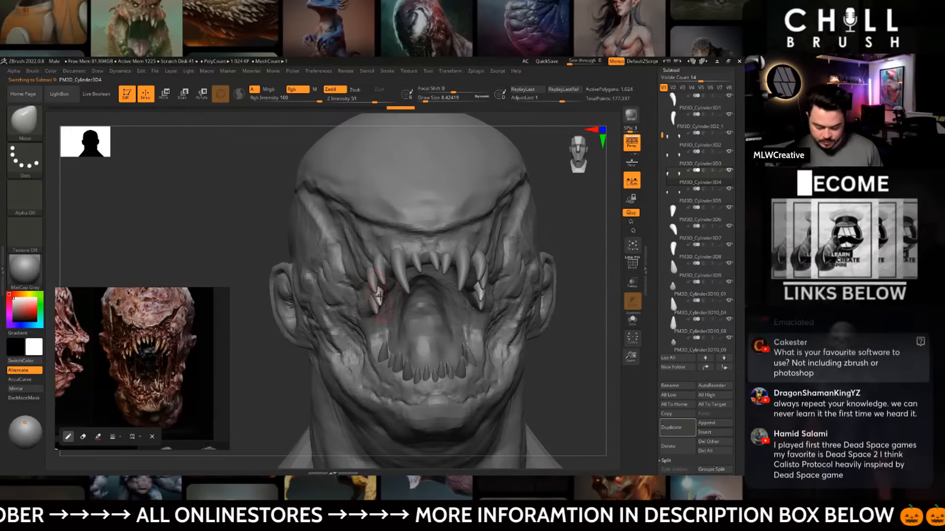
pyautogui.hotkey('ctrl', 'z')
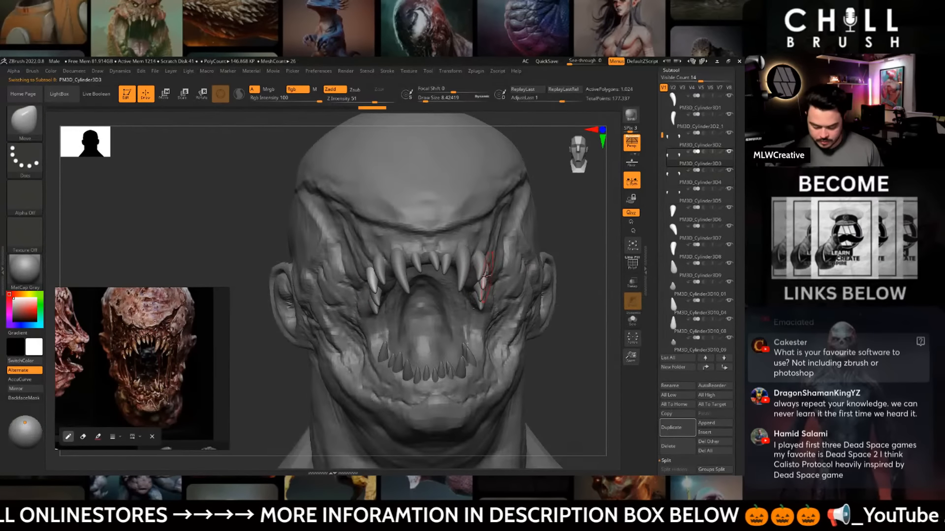
# - Select the large upper fang beside the small front teeth and refine its position and angle with the transform gizmo
pyautogui.moveTo(559, 293)
pyautogui.mouseDown()
pyautogui.moveTo(586, 290)
pyautogui.moveTo(550, 282)
pyautogui.mouseUp()
pyautogui.moveTo(547, 297)
pyautogui.mouseDown()
pyautogui.moveTo(526, 252)
pyautogui.moveTo(467, 260)
pyautogui.mouseUp()
pyautogui.press('w')
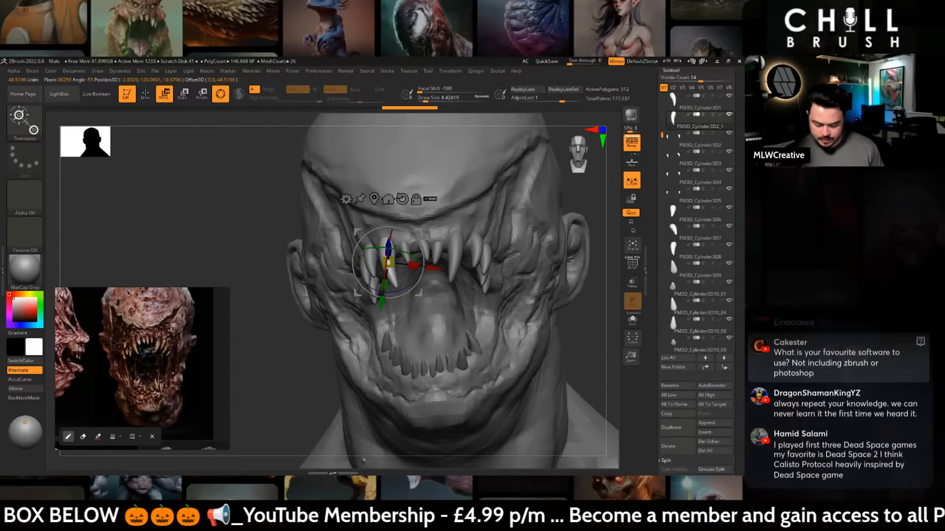
pyautogui.moveTo(410, 277); pyautogui.dragTo(394, 217)
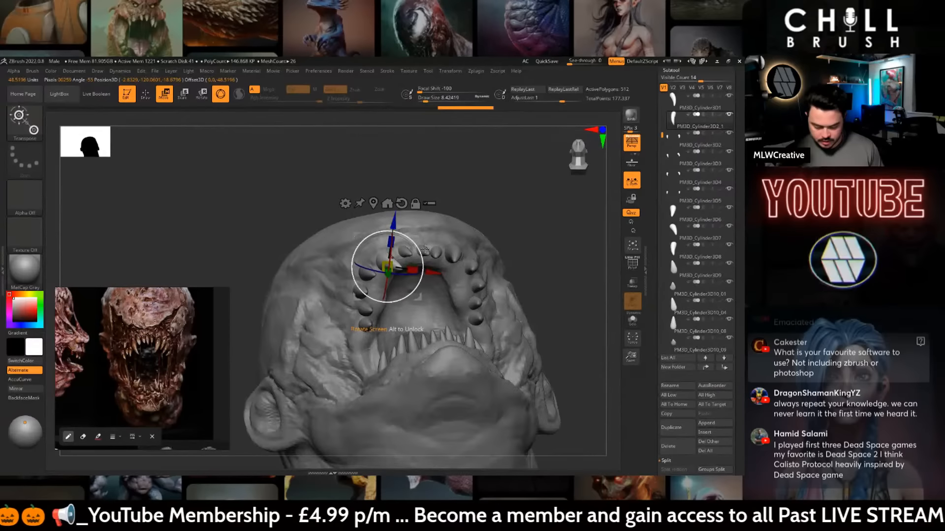
pyautogui.press('q')
pyautogui.moveTo(546, 245)
pyautogui.mouseDown()
pyautogui.moveTo(534, 227)
pyautogui.moveTo(513, 274)
pyautogui.mouseUp()
pyautogui.press('w')
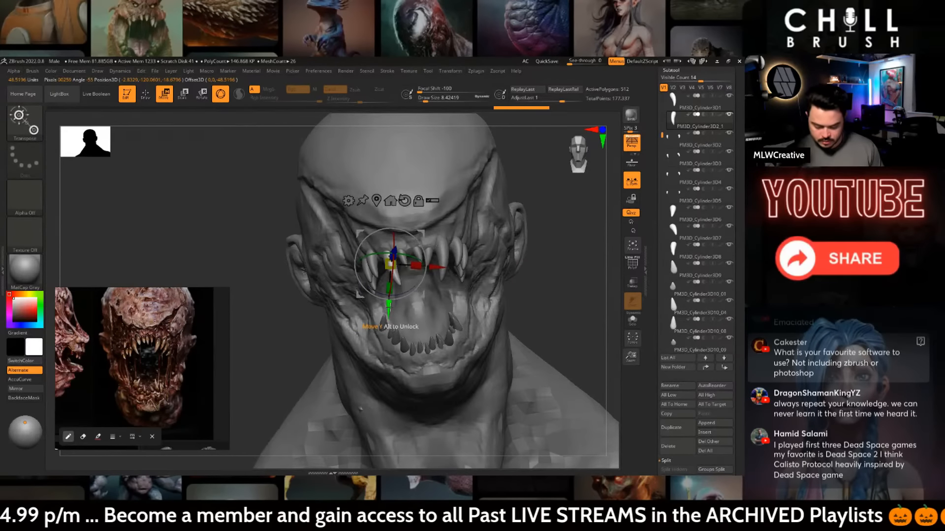
pyautogui.press('q')
pyautogui.moveTo(555, 283)
pyautogui.keyDown('alt'); pyautogui.mouseDown()
pyautogui.moveTo(485, 199)
pyautogui.moveTo(551, 295)
pyautogui.moveTo(574, 401)
pyautogui.moveTo(516, 277)
pyautogui.mouseUp(); pyautogui.keyUp('alt')
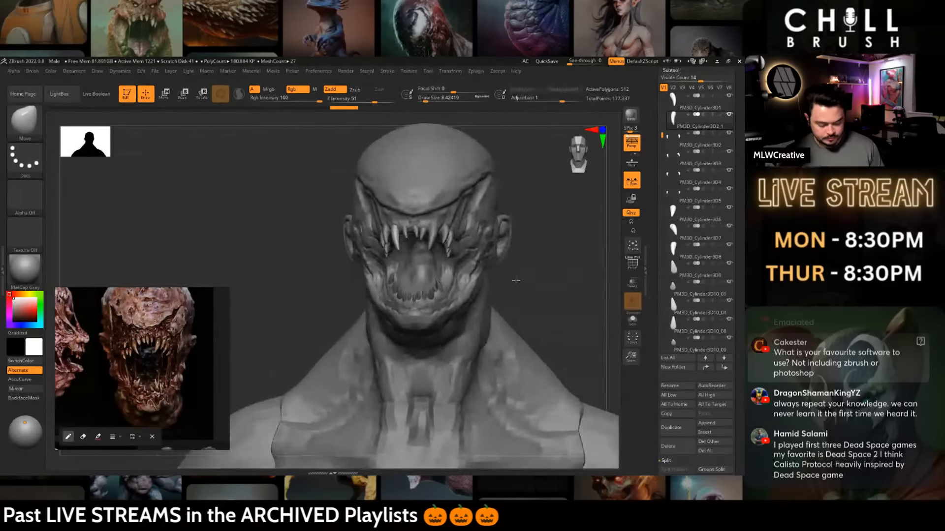
# - Select the head mesh and adjust the side of the face with the Move brush at a draw size of about 16.7
pyautogui.keyDown('alt'); pyautogui.click(469, 279); pyautogui.keyUp('alt')
pyautogui.press('b')
pyautogui.press('m')
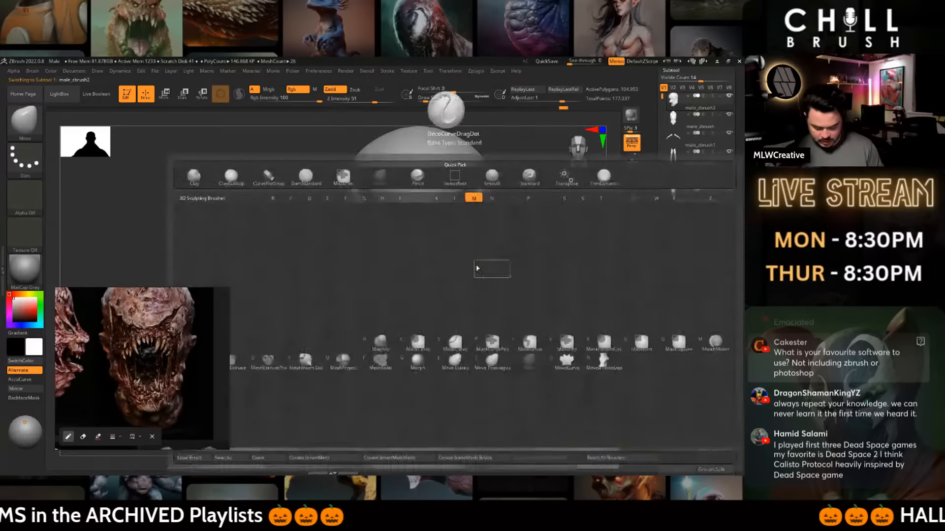
pyautogui.press('v')
pyautogui.keyDown('alt'); pyautogui.moveTo(513, 272); pyautogui.dragTo(516, 236); pyautogui.keyUp('alt')
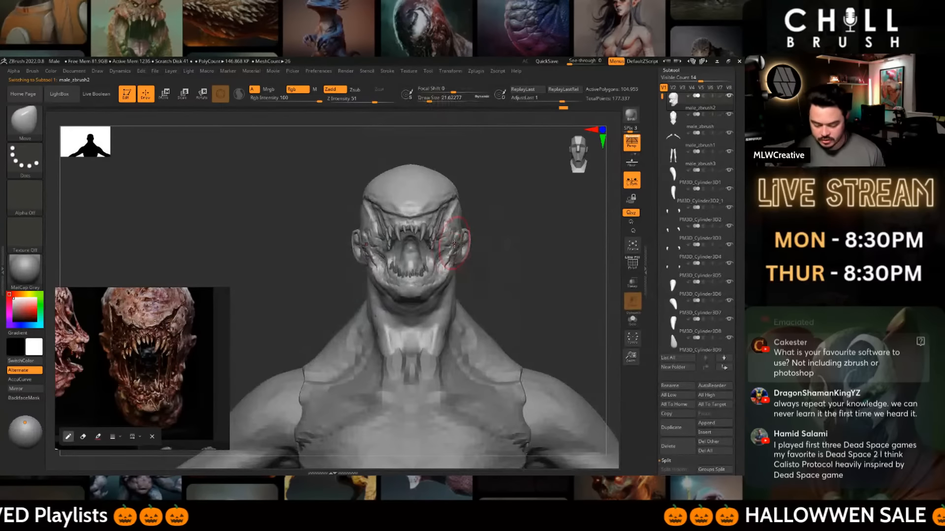
pyautogui.press('space')
pyautogui.moveTo(452, 244); pyautogui.dragTo(445, 243)
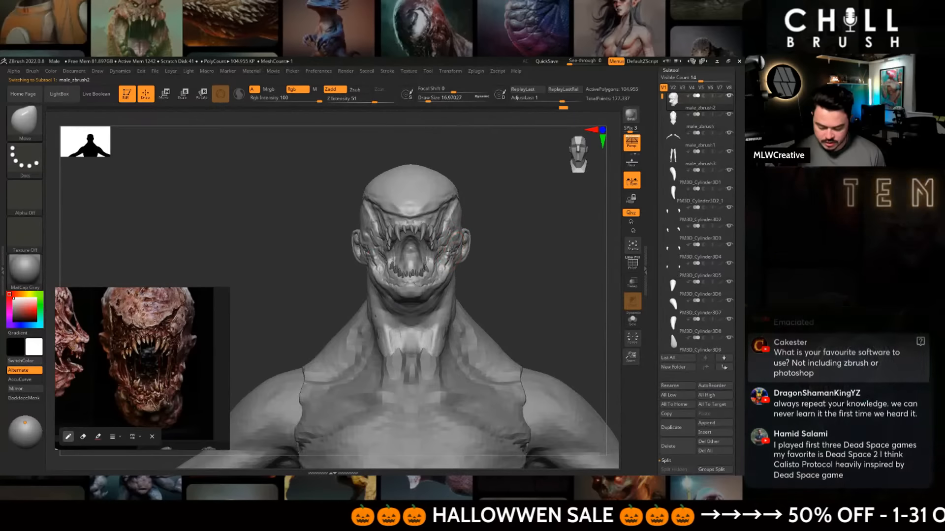
pyautogui.moveTo(515, 284)
pyautogui.mouseDown()
pyautogui.moveTo(526, 266)
pyautogui.moveTo(437, 293)
pyautogui.moveTo(563, 249)
pyautogui.mouseUp()
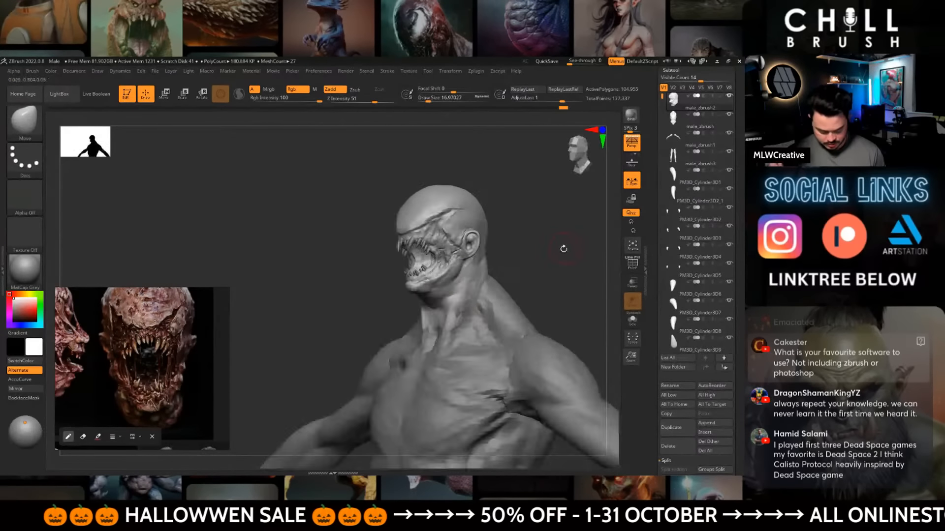
# - Build up flesh around the upper teeth and gums with the ClayBuildup brush at a draw size of about 5.75
pyautogui.press('b')
pyautogui.click(231, 177)
pyautogui.press('space')
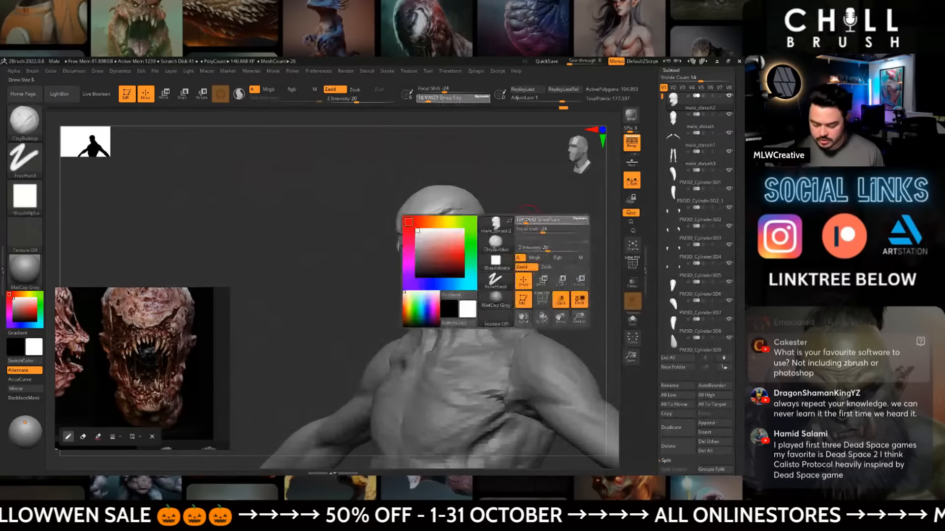
pyautogui.moveTo(521, 223)
pyautogui.mouseDown()
pyautogui.moveTo(472, 236)
pyautogui.moveTo(408, 290)
pyautogui.moveTo(392, 286)
pyautogui.mouseUp()
pyautogui.press('space')
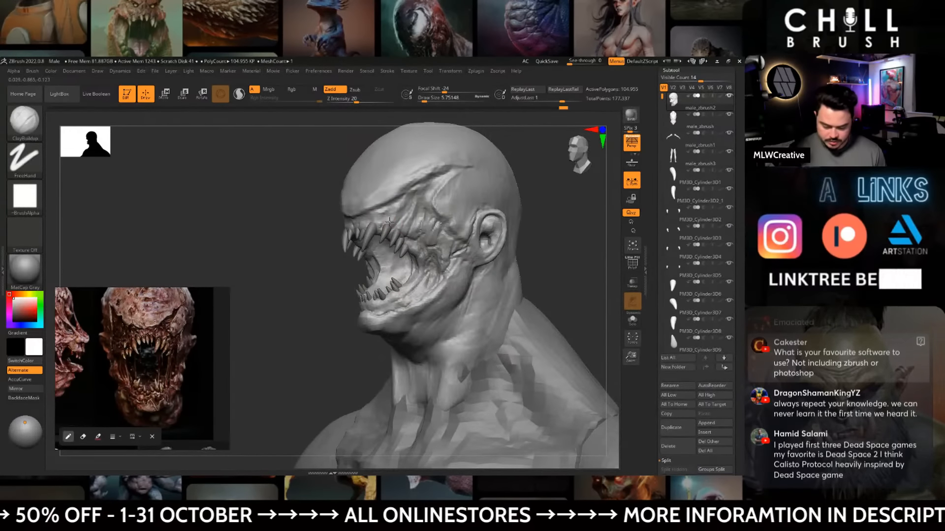
pyautogui.moveTo(524, 241); pyautogui.dragTo(554, 234)
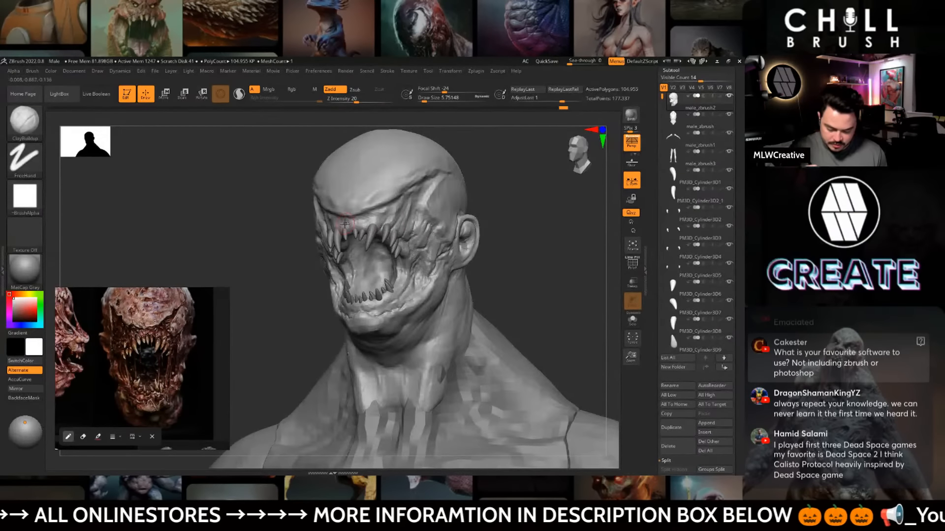
pyautogui.press('space')
pyautogui.moveTo(481, 227); pyautogui.dragTo(326, 227)
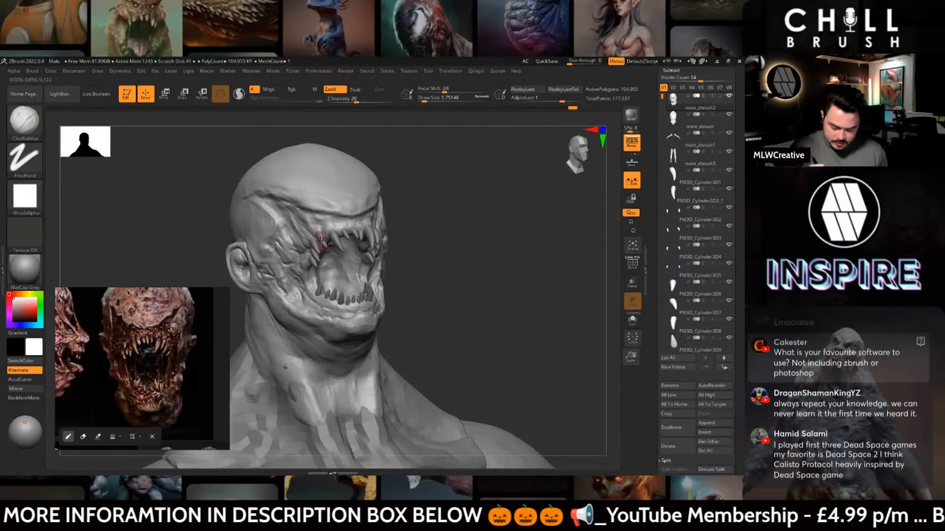
pyautogui.moveTo(470, 234); pyautogui.dragTo(383, 237)
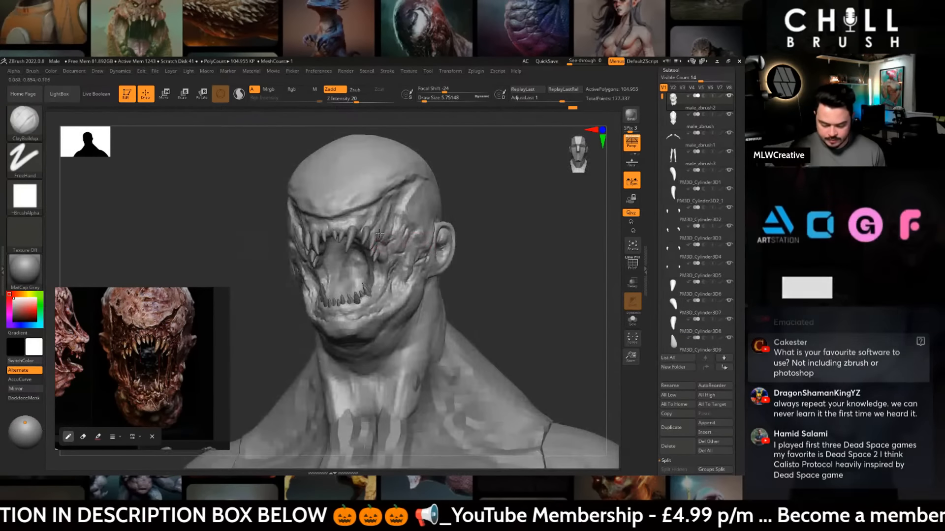
pyautogui.moveTo(581, 268)
pyautogui.mouseDown()
pyautogui.moveTo(532, 254)
pyautogui.moveTo(492, 257)
pyautogui.mouseUp()
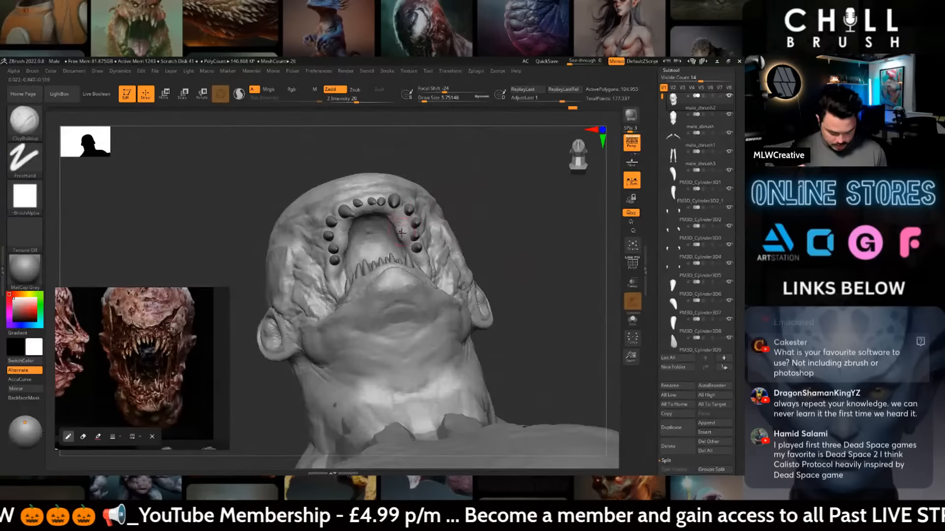
# - Sculpt the palate and the gums around the lower teeth with ClayBuildup at draw sizes of about 10.5 and 5.75
pyautogui.press('space')
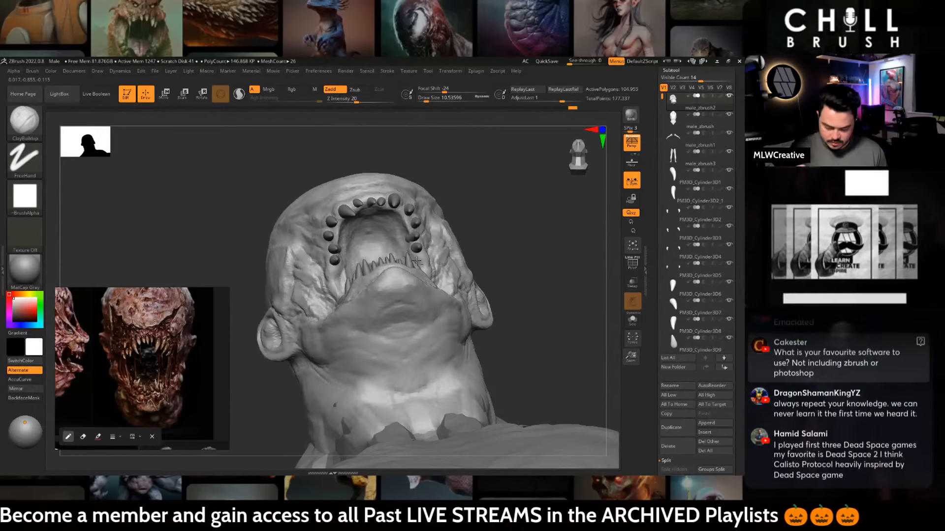
pyautogui.press('space')
pyautogui.click(404, 237)
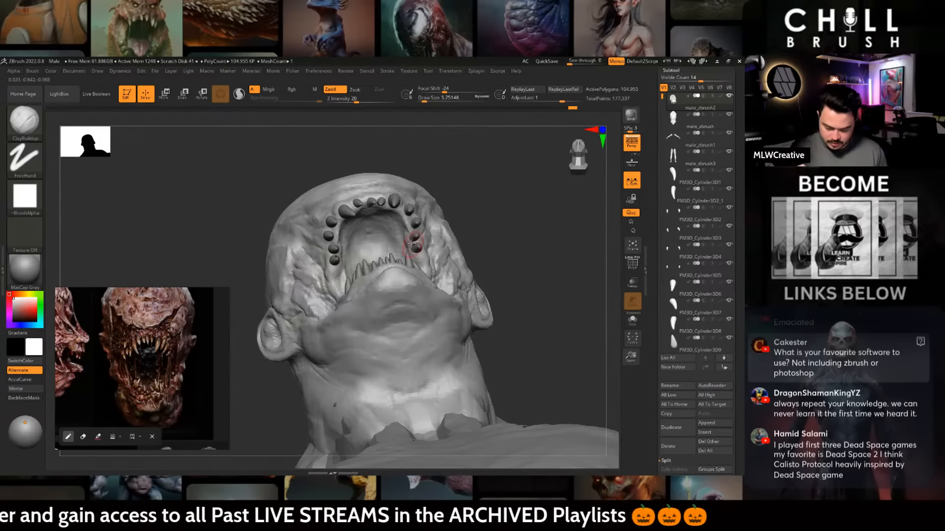
pyautogui.moveTo(407, 249)
pyautogui.mouseDown(button='right')
pyautogui.moveTo(462, 236)
pyautogui.moveTo(440, 323)
pyautogui.mouseUp(button='right')
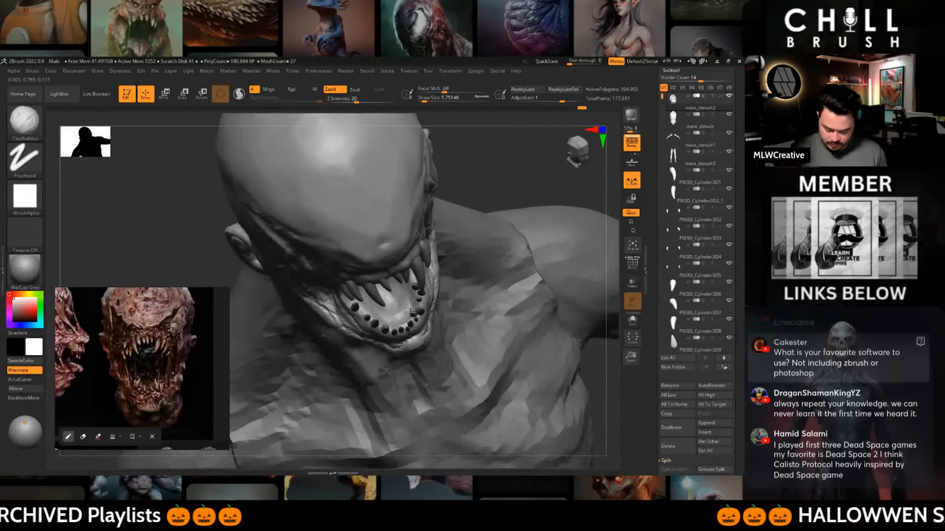
pyautogui.moveTo(410, 293)
pyautogui.mouseDown(button='right')
pyautogui.moveTo(378, 276)
pyautogui.moveTo(351, 304)
pyautogui.mouseUp(button='right')
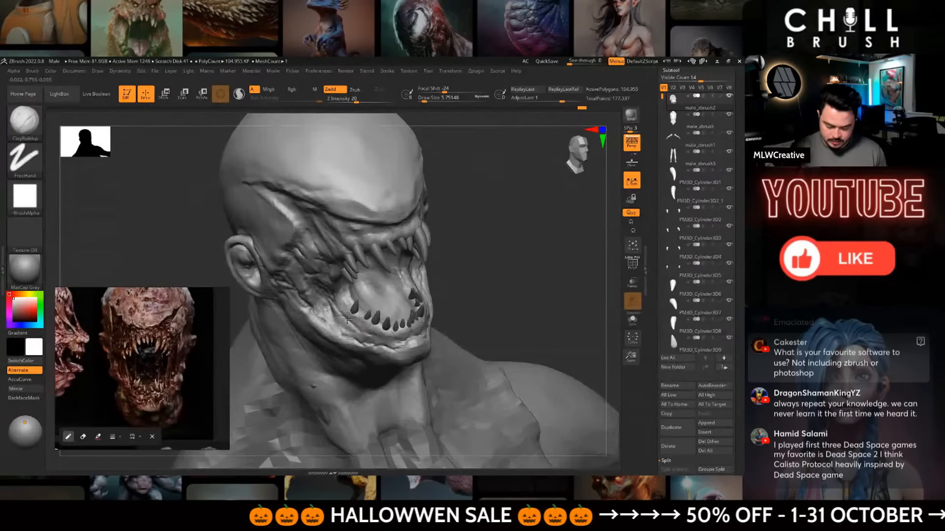
# - Carve creases into the mouth corners and inner cheeks with the DamStandard brush at a draw size of about 5.75
pyautogui.moveTo(348, 318)
pyautogui.mouseDown(button='right')
pyautogui.moveTo(435, 269)
pyautogui.moveTo(455, 276)
pyautogui.moveTo(521, 259)
pyautogui.moveTo(418, 275)
pyautogui.moveTo(521, 250)
pyautogui.mouseUp(button='right')
pyautogui.press('b')
pyautogui.press('d')
pyautogui.press('s')
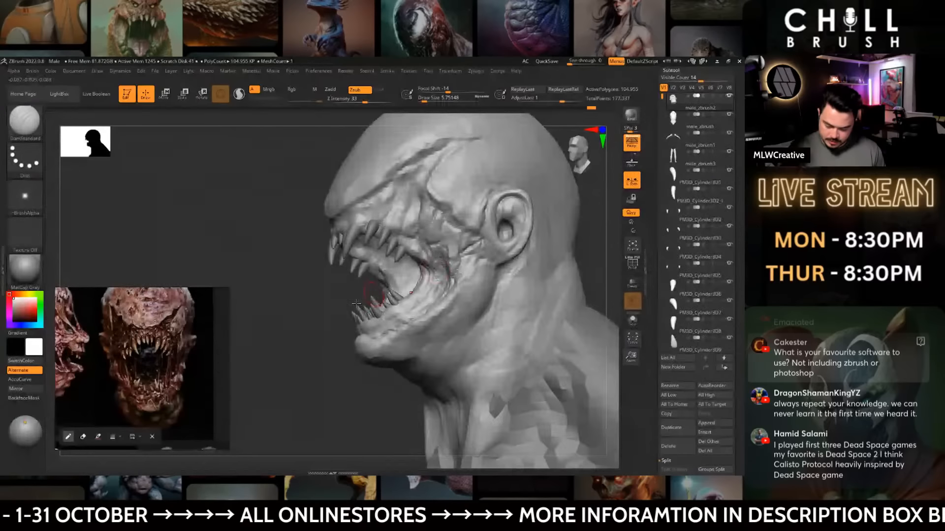
pyautogui.moveTo(356, 304); pyautogui.dragTo(379, 299, button='right')
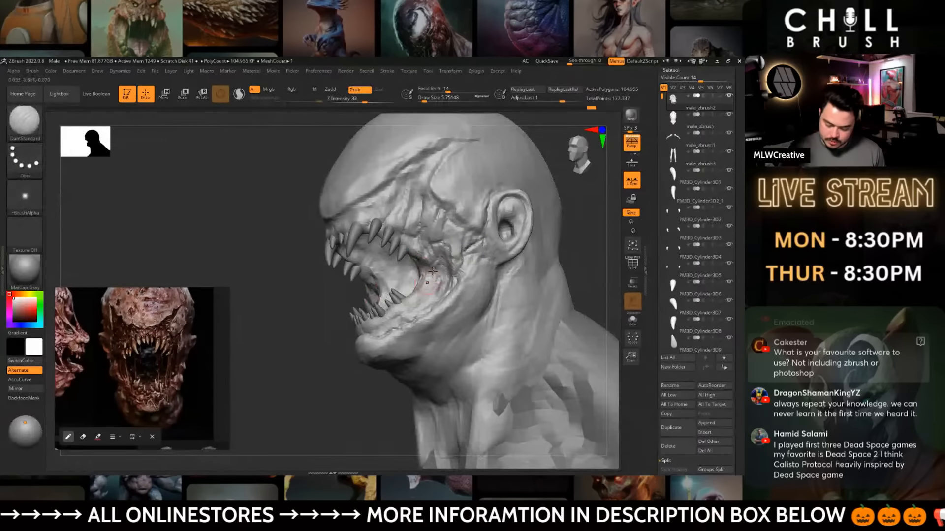
pyautogui.moveTo(416, 303); pyautogui.dragTo(473, 281, button='right')
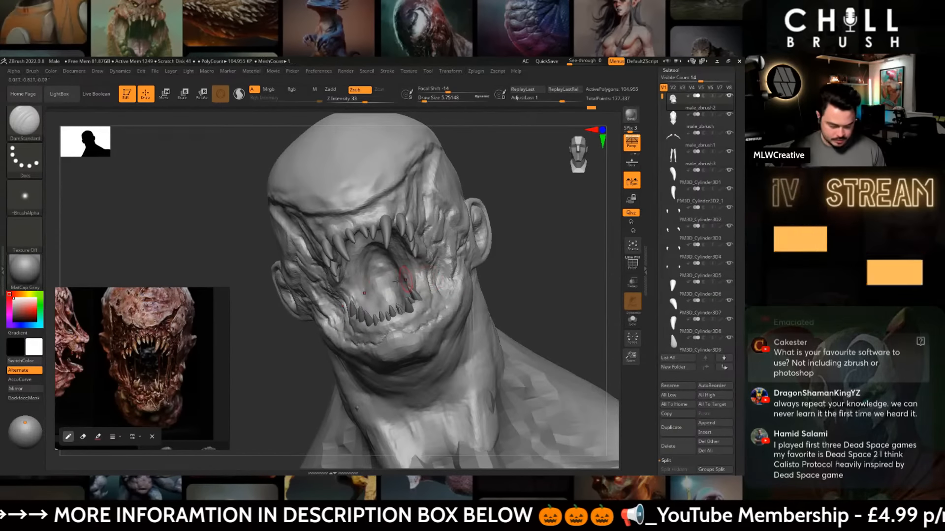
# - Build up the tongue and throat forms inside the mouth with ClayBuildup at a draw size of about 6.6
pyautogui.press('space')
pyautogui.press('b')
pyautogui.click(238, 183)
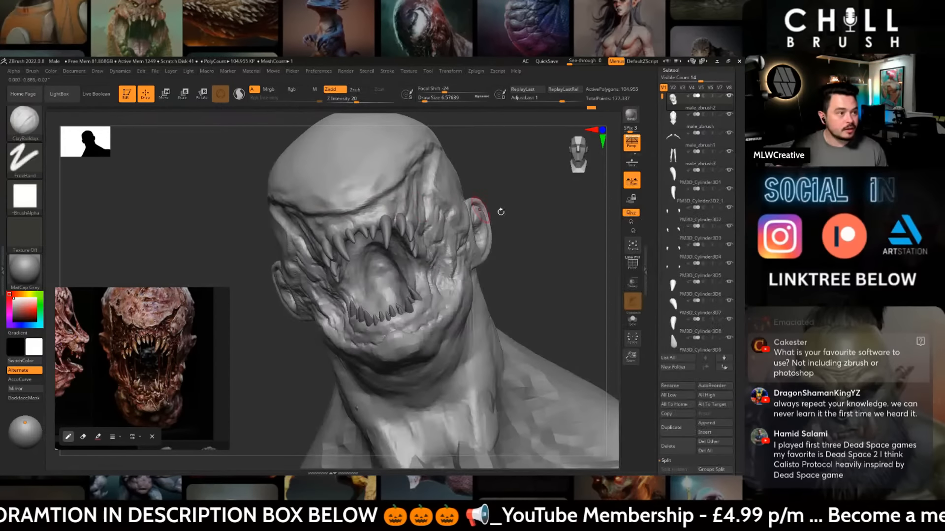
pyautogui.moveTo(500, 212); pyautogui.dragTo(388, 308, button='right')
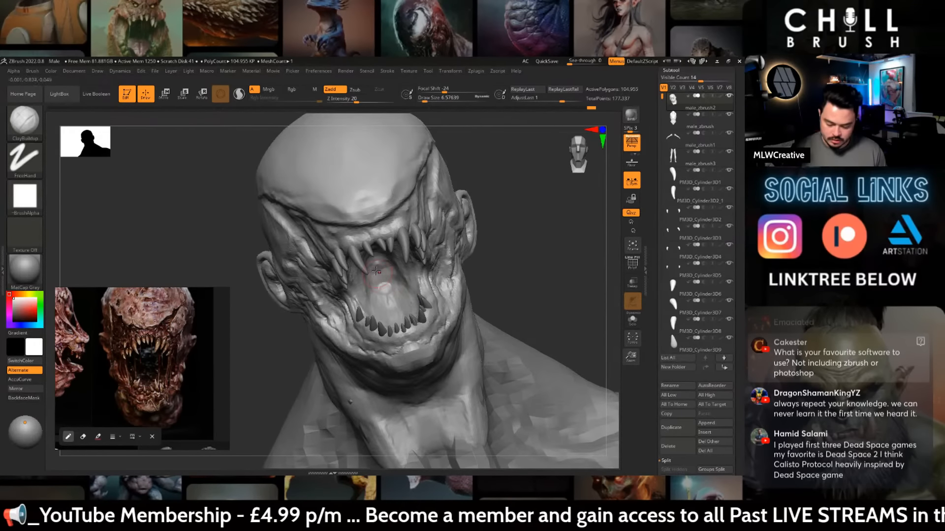
pyautogui.moveTo(395, 287); pyautogui.dragTo(389, 256, button='right')
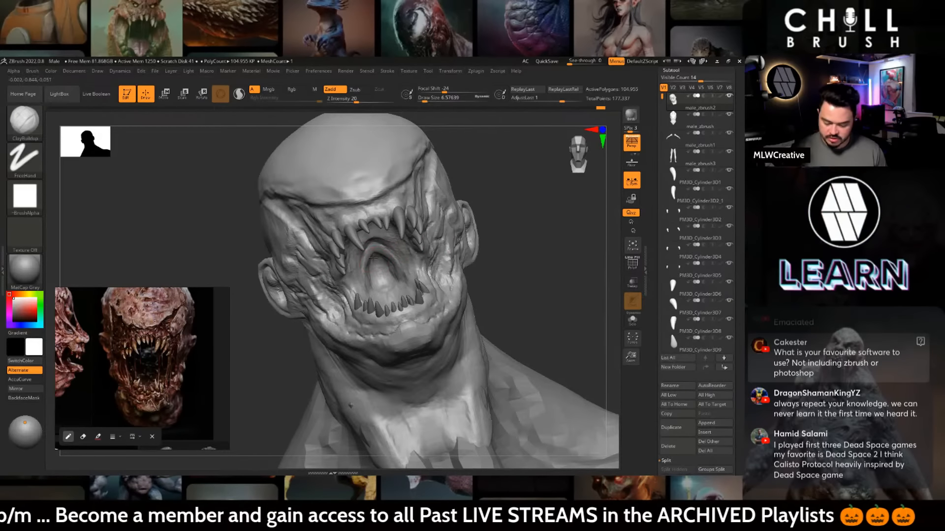
pyautogui.moveTo(397, 281); pyautogui.dragTo(373, 257, button='right')
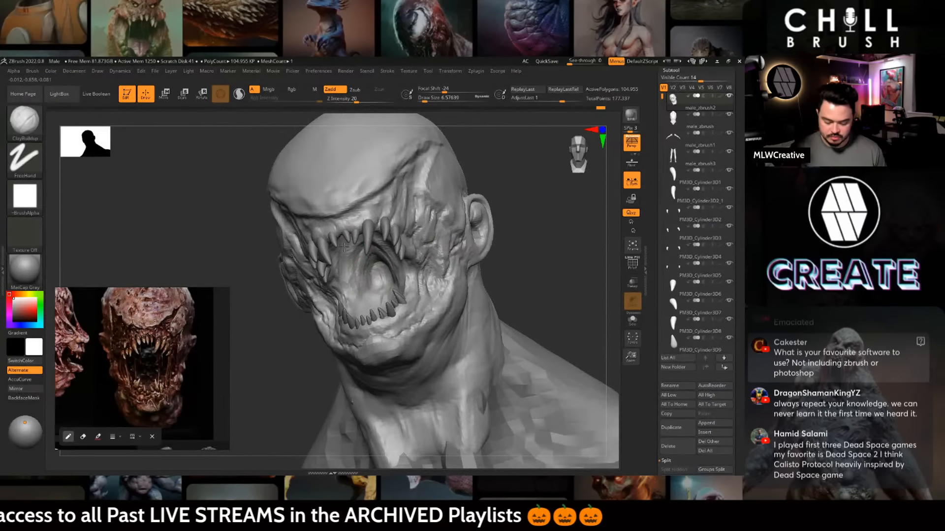
pyautogui.moveTo(343, 285)
pyautogui.mouseDown(button='right')
pyautogui.moveTo(393, 247)
pyautogui.moveTo(468, 225)
pyautogui.mouseUp(button='right')
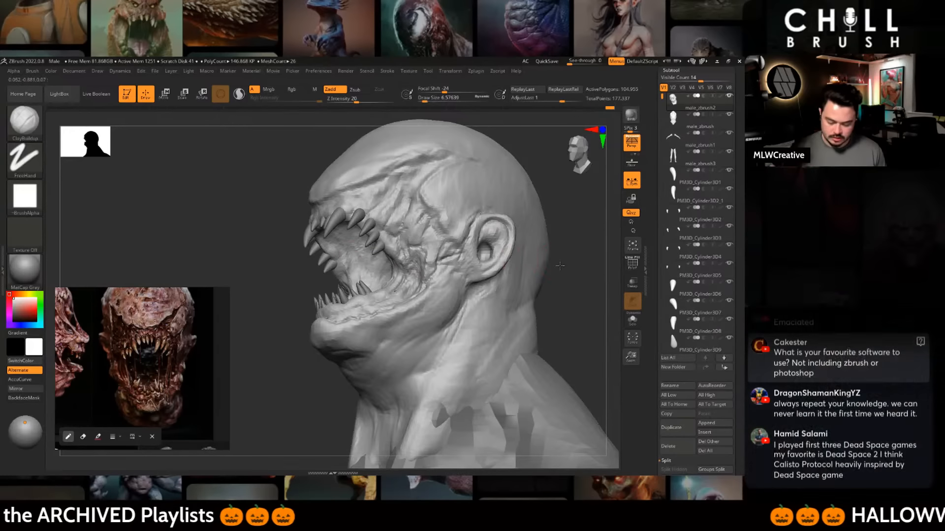
# - Carve folds into the mouth's interior and around the lower gums with the DamStandard brush at a draw size of about 6.6
pyautogui.moveTo(357, 258); pyautogui.dragTo(527, 266, button='right')
pyautogui.press('b')
pyautogui.press('d')
pyautogui.press('s')
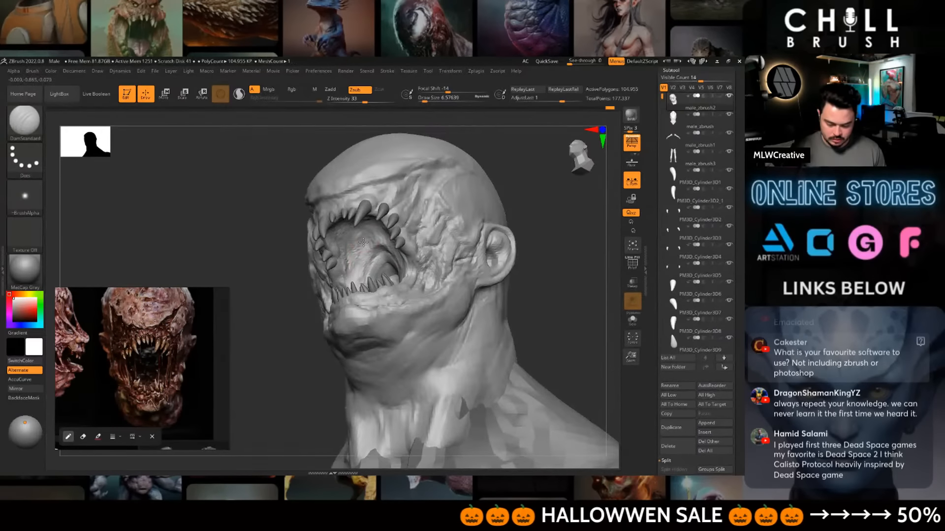
pyautogui.moveTo(398, 247)
pyautogui.mouseDown(button='right')
pyautogui.moveTo(463, 251)
pyautogui.moveTo(409, 284)
pyautogui.mouseUp(button='right')
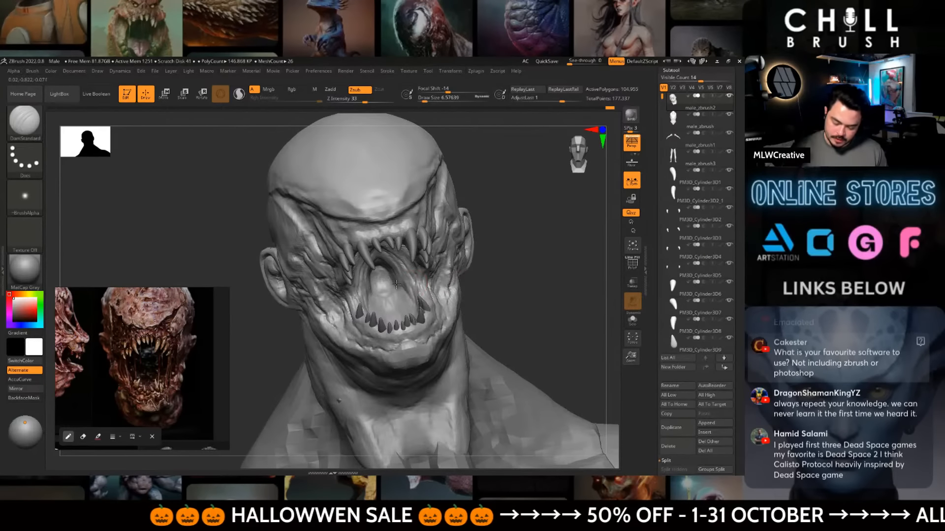
pyautogui.moveTo(511, 261)
pyautogui.mouseDown(button='right')
pyautogui.moveTo(399, 290)
pyautogui.moveTo(462, 230)
pyautogui.moveTo(466, 312)
pyautogui.moveTo(499, 305)
pyautogui.mouseUp(button='right')
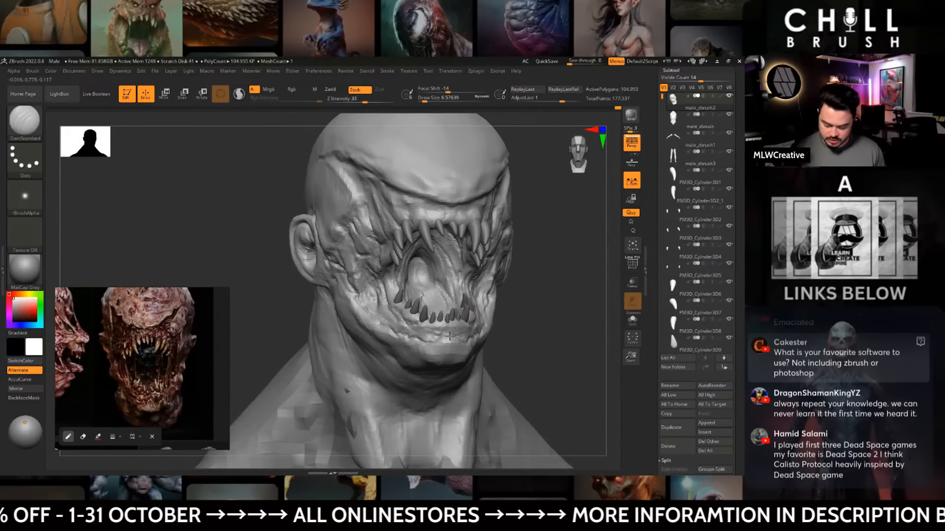
pyautogui.moveTo(558, 316); pyautogui.dragTo(549, 308, button='right')
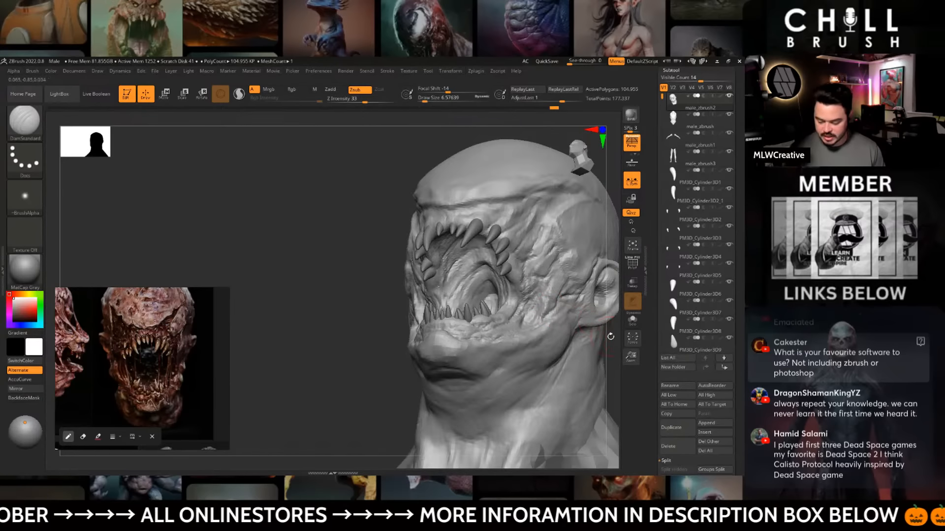
# - Carve irregular creases along the lower edge of the brow with the DamStandard brush
pyautogui.keyDown('ctrl'); pyautogui.moveTo(611, 337); pyautogui.dragTo(514, 290, button='right'); pyautogui.keyUp('ctrl')
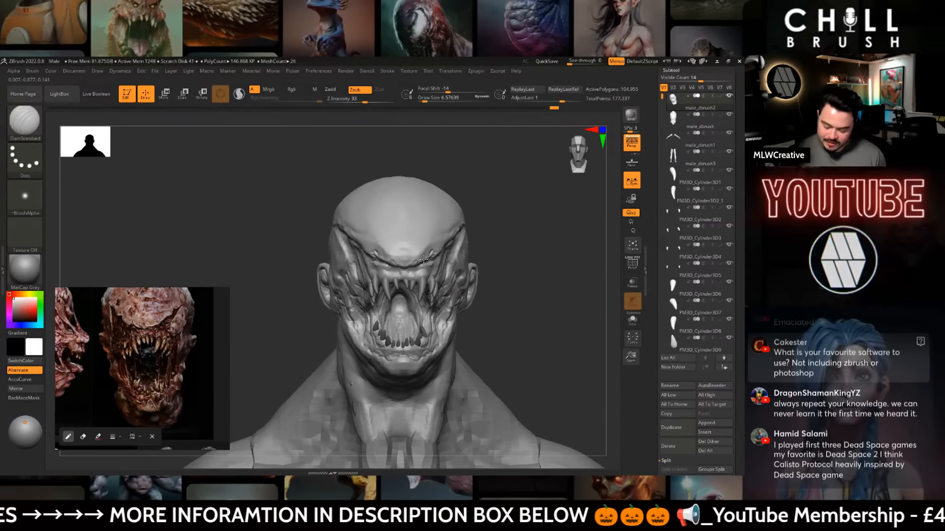
pyautogui.moveTo(506, 247)
pyautogui.mouseDown(button='right')
pyautogui.moveTo(483, 247)
pyautogui.moveTo(501, 252)
pyautogui.mouseUp(button='right')
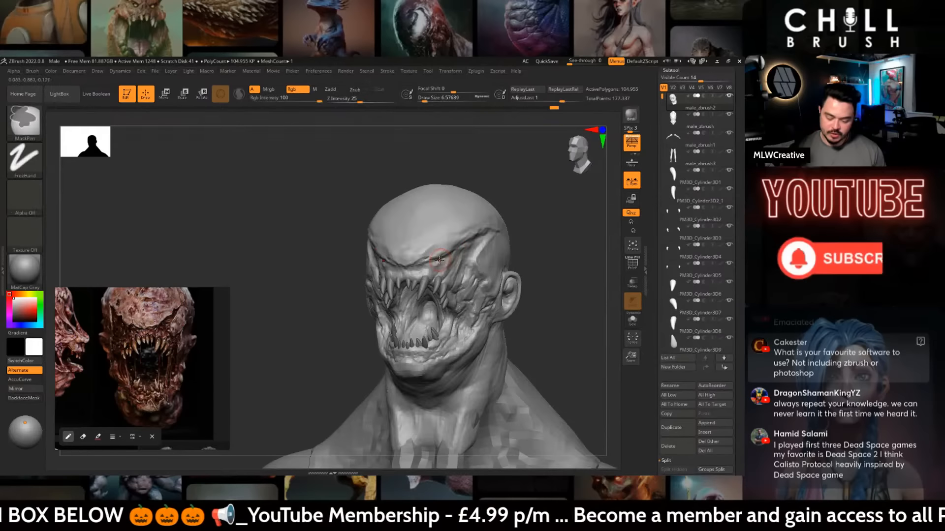
pyautogui.moveTo(436, 260); pyautogui.dragTo(565, 264, button='right')
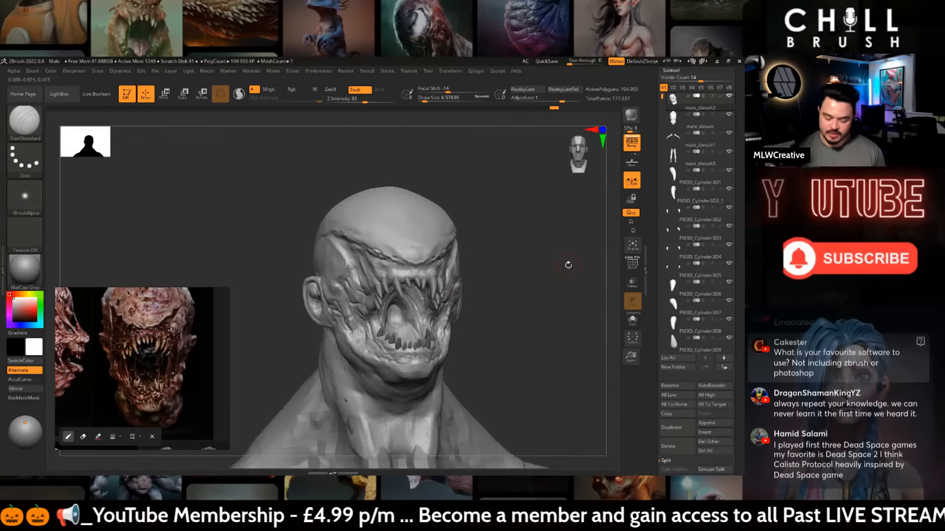
pyautogui.moveTo(485, 248)
pyautogui.mouseDown(button='right')
pyautogui.moveTo(490, 266)
pyautogui.moveTo(501, 249)
pyautogui.mouseUp(button='right')
# - Adjust the face around the upper jaw with the Move brush at a draw size of about 16.7
pyautogui.press('b')
pyautogui.press('m')
pyautogui.press('v')
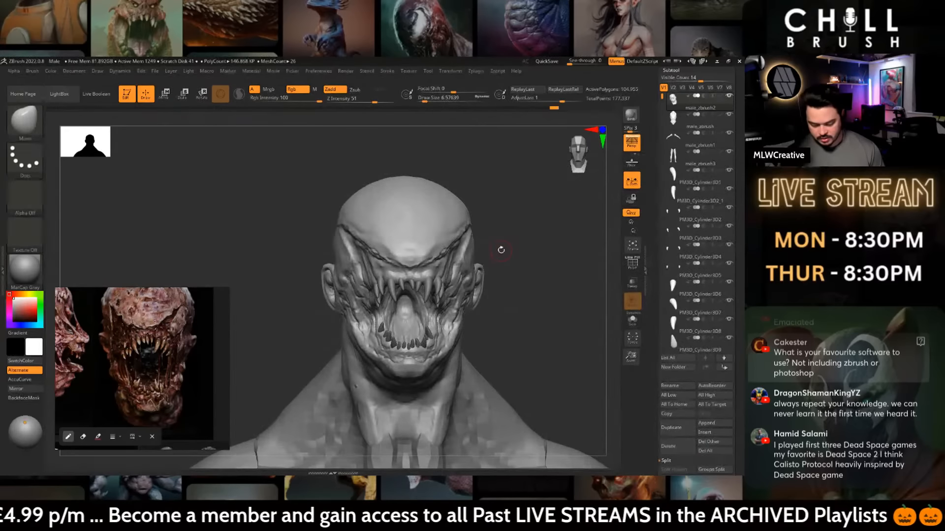
pyautogui.press('space')
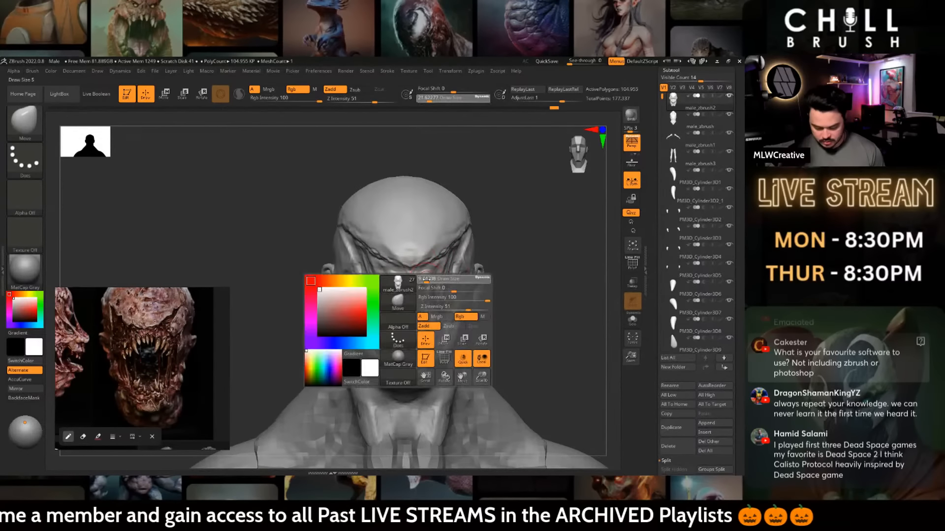
pyautogui.moveTo(429, 278); pyautogui.dragTo(414, 274)
pyautogui.press('space')
# - Select the upper teeth one after another and adjust them with the Move brush at a draw size of about 25
pyautogui.keyDown('alt'); pyautogui.click(440, 278); pyautogui.keyUp('alt')
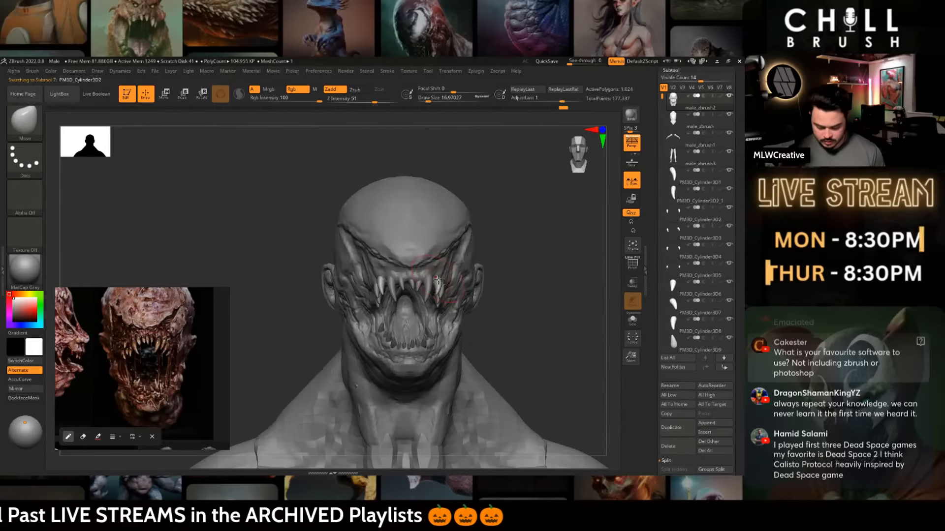
pyautogui.press('space')
pyautogui.moveTo(439, 278); pyautogui.dragTo(437, 283)
pyautogui.keyDown('alt'); pyautogui.click(444, 284); pyautogui.keyUp('alt')
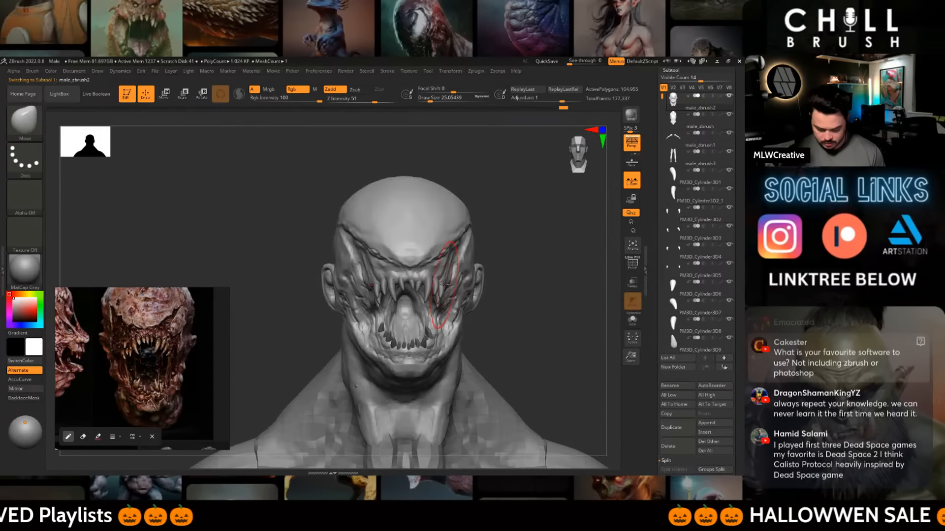
pyautogui.keyDown('alt'); pyautogui.click(443, 286); pyautogui.keyUp('alt')
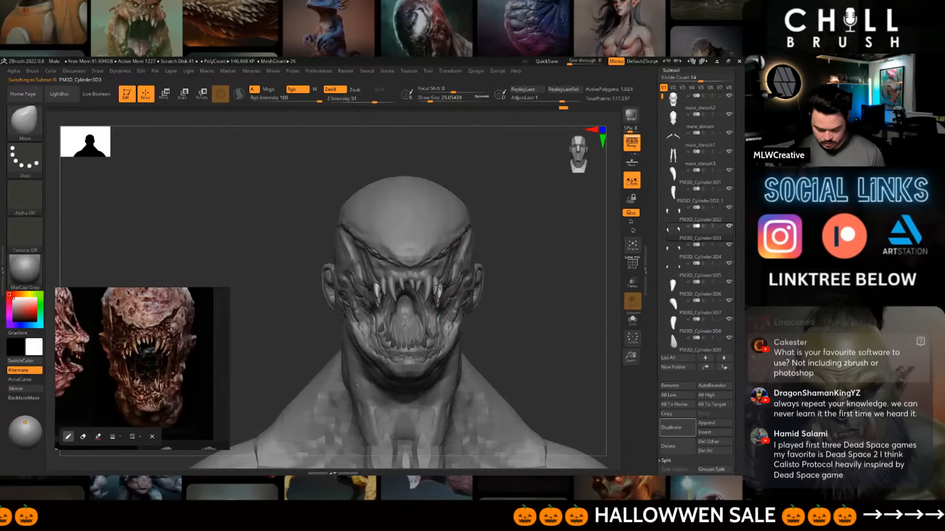
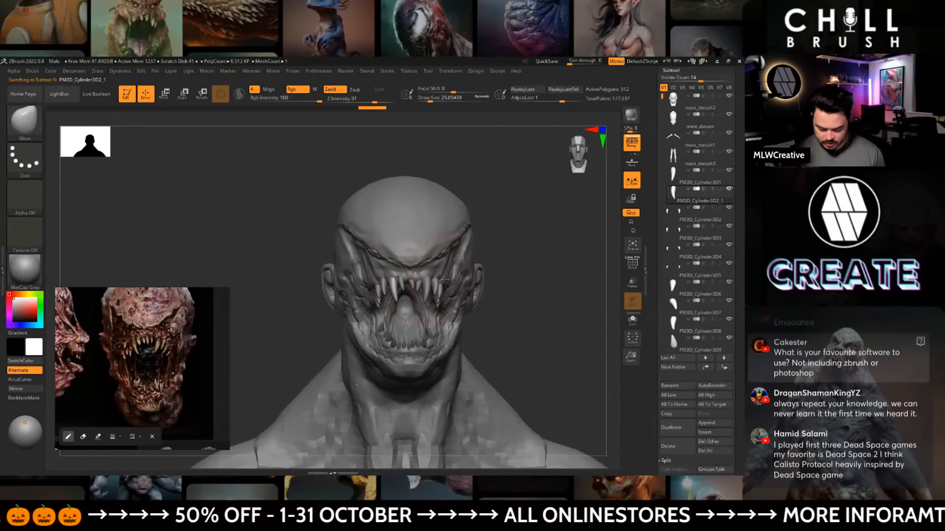
pyautogui.keyDown('alt'); pyautogui.click(404, 278); pyautogui.keyUp('alt')
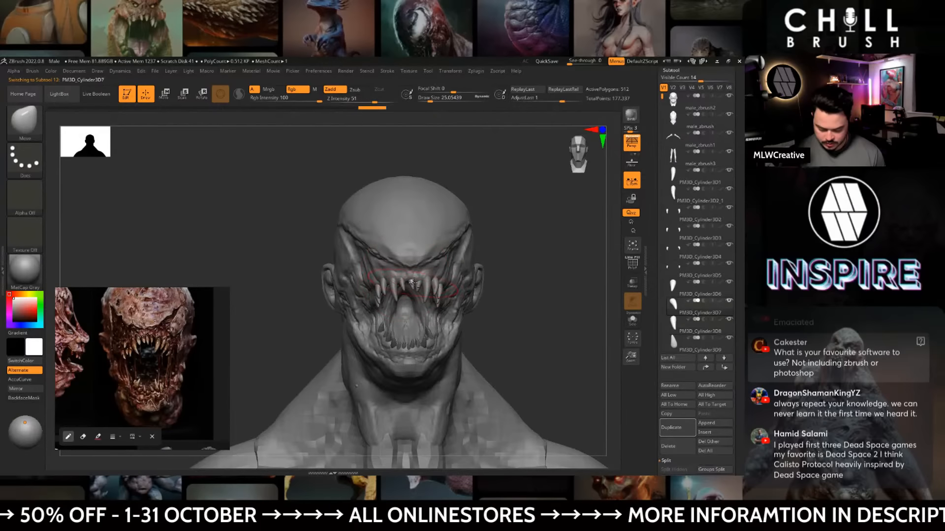
pyautogui.moveTo(514, 281); pyautogui.dragTo(517, 216)
# - Adjust the mirrored upper side teeth with the Move brush at a draw size of about 11.6, undoing the unwanted strokes
pyautogui.keyDown('alt'); pyautogui.click(437, 293); pyautogui.keyUp('alt')
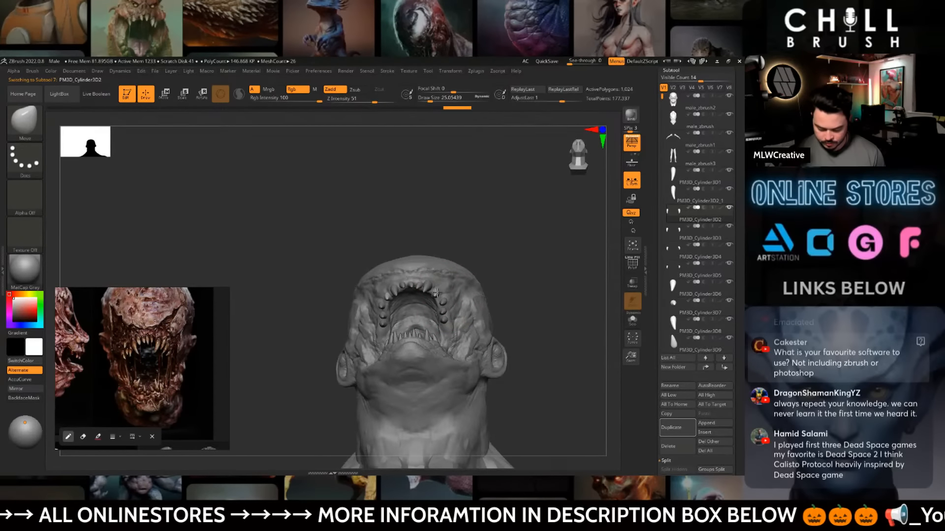
pyautogui.press('space')
pyautogui.moveTo(439, 302); pyautogui.dragTo(434, 301)
pyautogui.moveTo(478, 273)
pyautogui.mouseDown()
pyautogui.moveTo(475, 249)
pyautogui.moveTo(509, 320)
pyautogui.moveTo(499, 275)
pyautogui.mouseUp()
pyautogui.press('space')
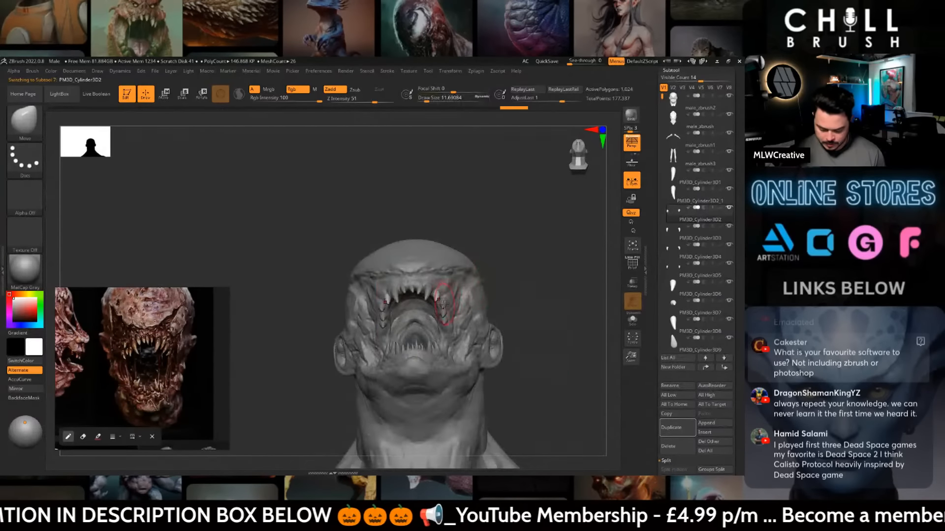
pyautogui.hotkey('ctrl', 'z')
pyautogui.hotkey('ctrl', 'z')
# - Resize the Move brush and refine the position and shape of the mirrored upper side teeth
pyautogui.press('space')
pyautogui.moveTo(445, 302); pyautogui.dragTo(445, 302)
pyautogui.press('space')
pyautogui.moveTo(496, 272)
pyautogui.mouseDown()
pyautogui.moveTo(490, 283)
pyautogui.moveTo(522, 283)
pyautogui.moveTo(501, 295)
pyautogui.mouseUp()
pyautogui.press('b')
pyautogui.press('m')
pyautogui.press('v')
pyautogui.press('space')
pyautogui.moveTo(529, 290); pyautogui.dragTo(473, 276)
# - Build up the flesh on the face around the upper jaw with the ClayBuildup brush at a draw size of about 4.3
pyautogui.keyDown('alt'); pyautogui.click(460, 286); pyautogui.keyUp('alt')
pyautogui.press('space')
pyautogui.press('b')
pyautogui.press('c')
pyautogui.press('b')
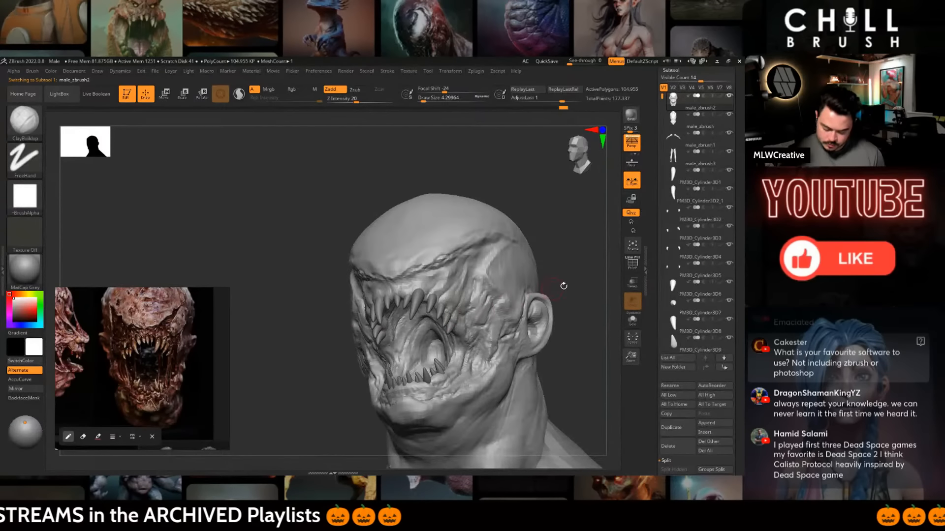
pyautogui.keyDown('shift'); pyautogui.moveTo(563, 286); pyautogui.dragTo(571, 342); pyautogui.keyUp('shift')
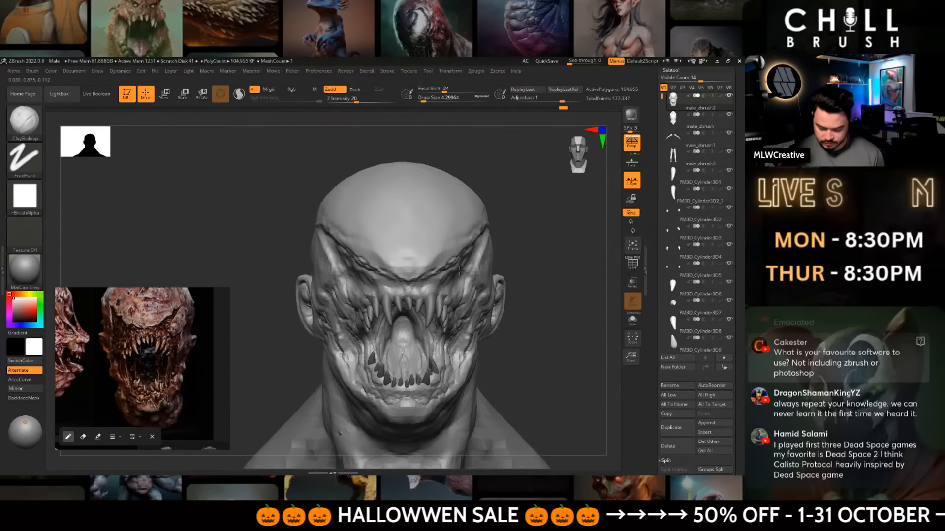
pyautogui.moveTo(538, 259); pyautogui.dragTo(518, 247)
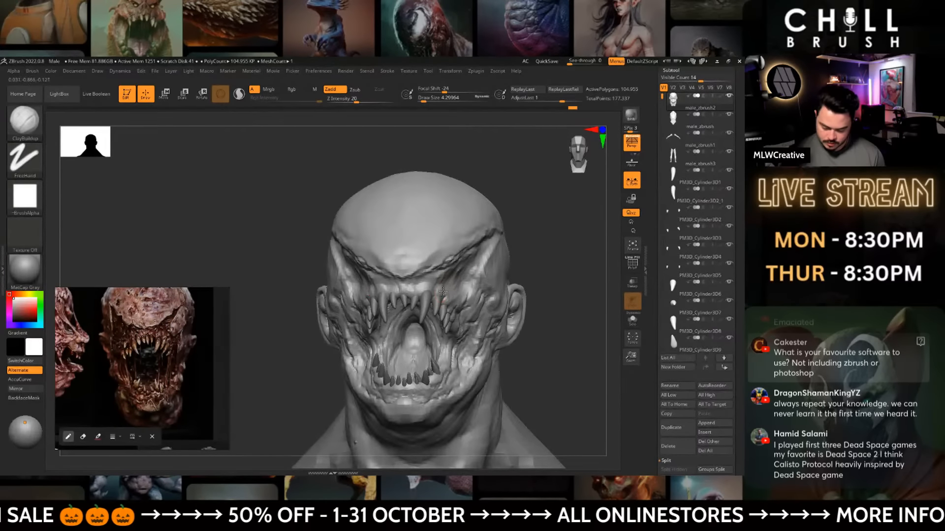
pyautogui.moveTo(543, 297); pyautogui.dragTo(392, 295)
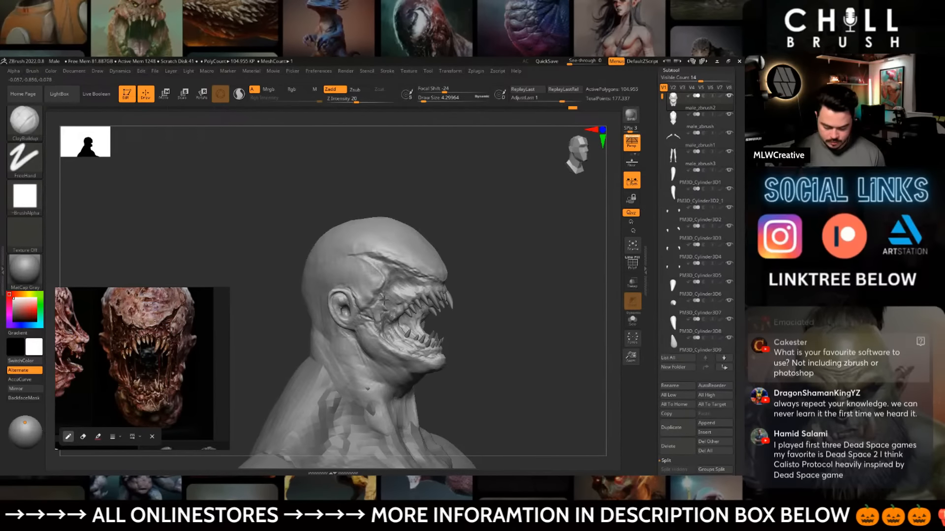
pyautogui.moveTo(384, 300); pyautogui.dragTo(481, 279, button='right')
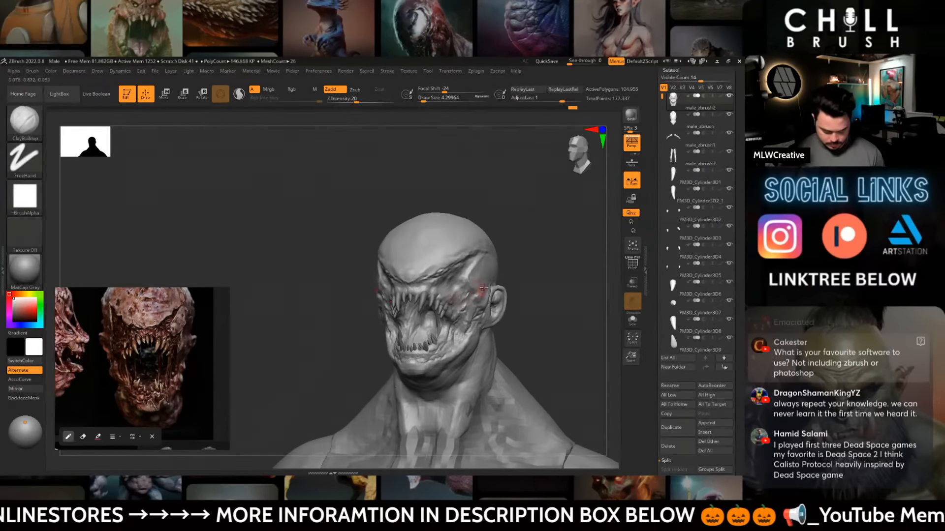
# - Carve creases into the side of the face with the DamStandard brush at a draw size of about 5.8, ending on the TrimDynamic brush
pyautogui.press('b')
pyautogui.press('d')
pyautogui.press('s')
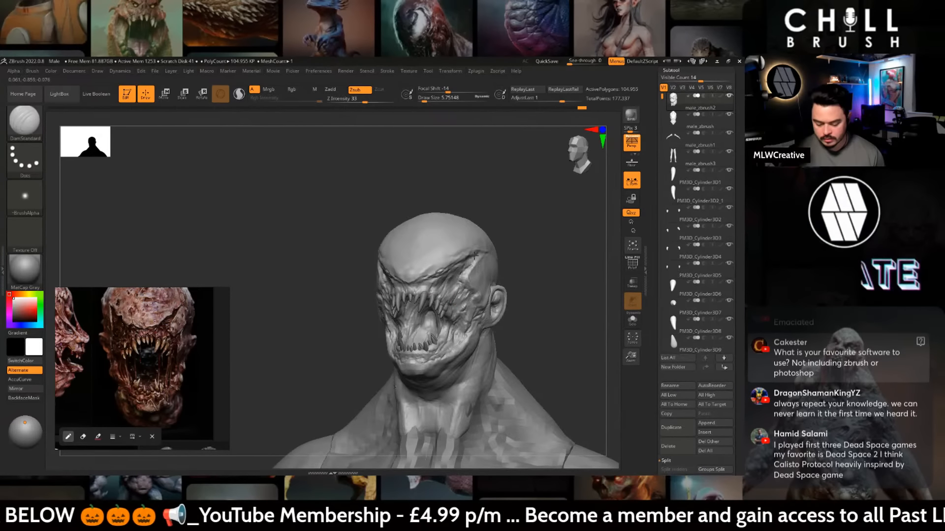
pyautogui.moveTo(541, 272)
pyautogui.mouseDown()
pyautogui.moveTo(553, 281)
pyautogui.moveTo(508, 234)
pyautogui.moveTo(525, 276)
pyautogui.moveTo(493, 231)
pyautogui.moveTo(527, 282)
pyautogui.moveTo(500, 285)
pyautogui.moveTo(432, 231)
pyautogui.moveTo(491, 230)
pyautogui.moveTo(491, 240)
pyautogui.moveTo(457, 234)
pyautogui.moveTo(527, 247)
pyautogui.moveTo(463, 256)
pyautogui.moveTo(528, 335)
pyautogui.moveTo(529, 365)
pyautogui.mouseUp()
pyautogui.press('b')
pyautogui.press('t')
pyautogui.press('d')
# - Select two upper front teeth one after another and adjust them in profile with the transform gizmo
pyautogui.press('b')
pyautogui.press('m')
pyautogui.press('v')
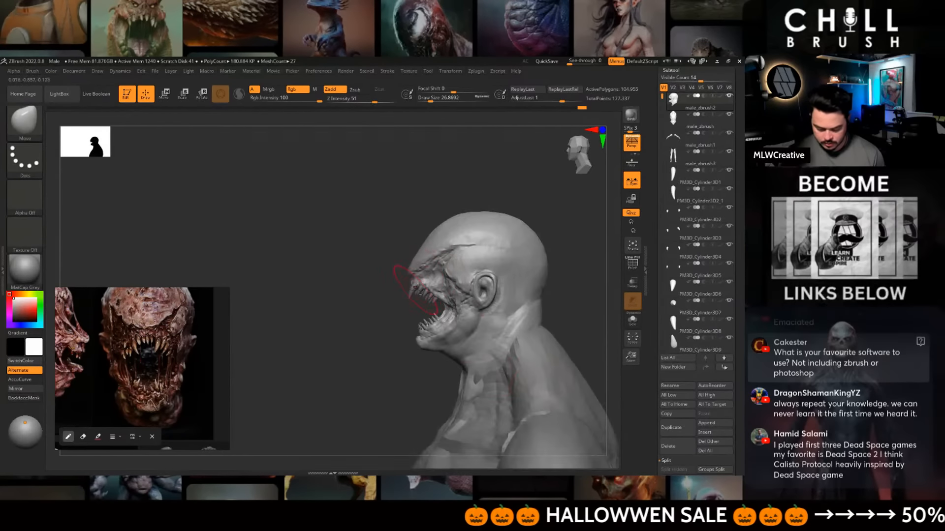
pyautogui.keyDown('alt'); pyautogui.click(435, 310); pyautogui.keyUp('alt')
pyautogui.press('e')
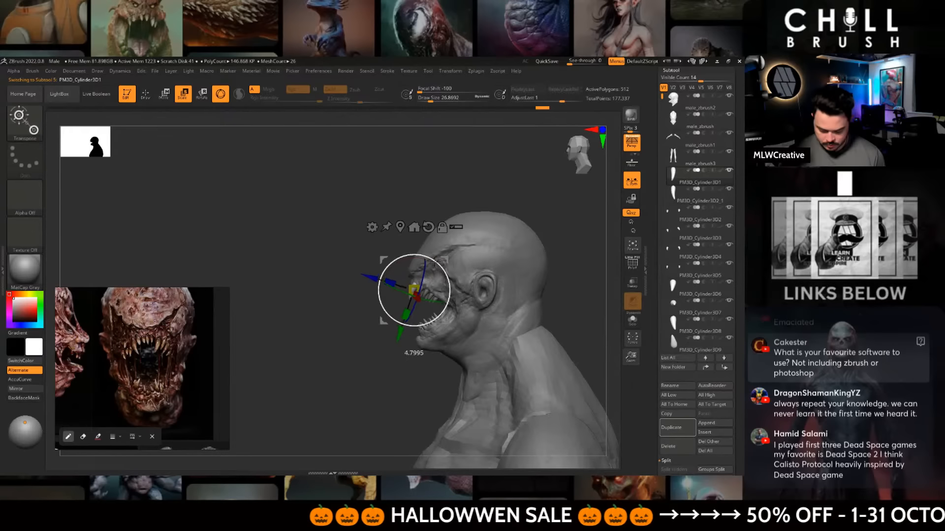
pyautogui.moveTo(389, 340); pyautogui.dragTo(458, 337)
pyautogui.press('q')
pyautogui.keyDown('alt'); pyautogui.click(417, 292); pyautogui.keyUp('alt')
pyautogui.press('w')
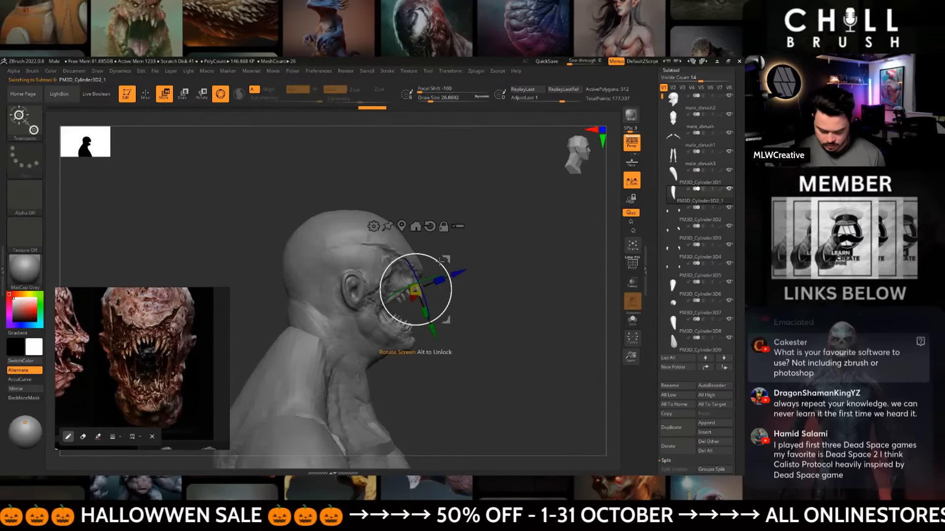
pyautogui.press('q')
# - Select the head and reshape the jaw and neck in profile with the Move brush at a draw size of about 39.1
pyautogui.moveTo(500, 277)
pyautogui.keyDown('shift'); pyautogui.mouseDown()
pyautogui.moveTo(468, 268)
pyautogui.moveTo(468, 245)
pyautogui.mouseUp(); pyautogui.keyUp('shift')
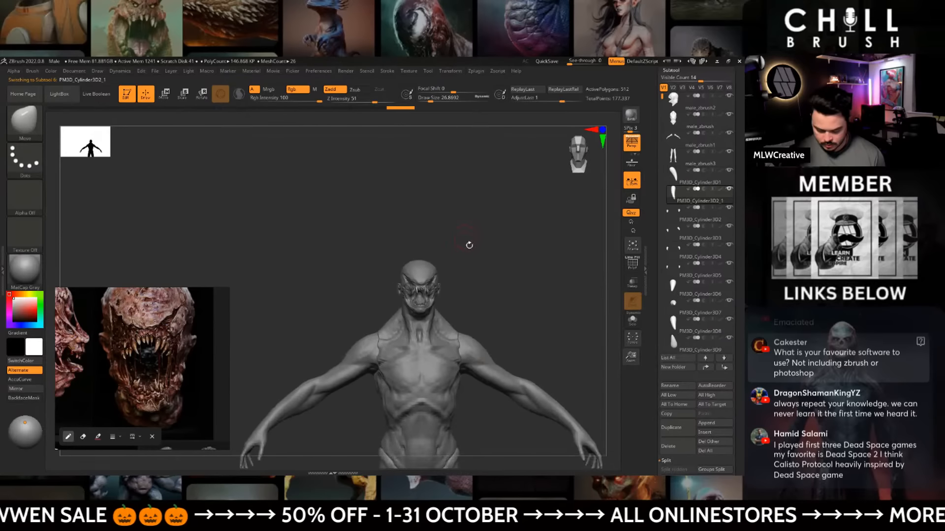
pyautogui.moveTo(498, 318)
pyautogui.keyDown('alt'); pyautogui.mouseDown()
pyautogui.moveTo(493, 261)
pyautogui.moveTo(510, 272)
pyautogui.moveTo(571, 264)
pyautogui.moveTo(498, 255)
pyautogui.moveTo(480, 298)
pyautogui.mouseUp(); pyautogui.keyUp('alt')
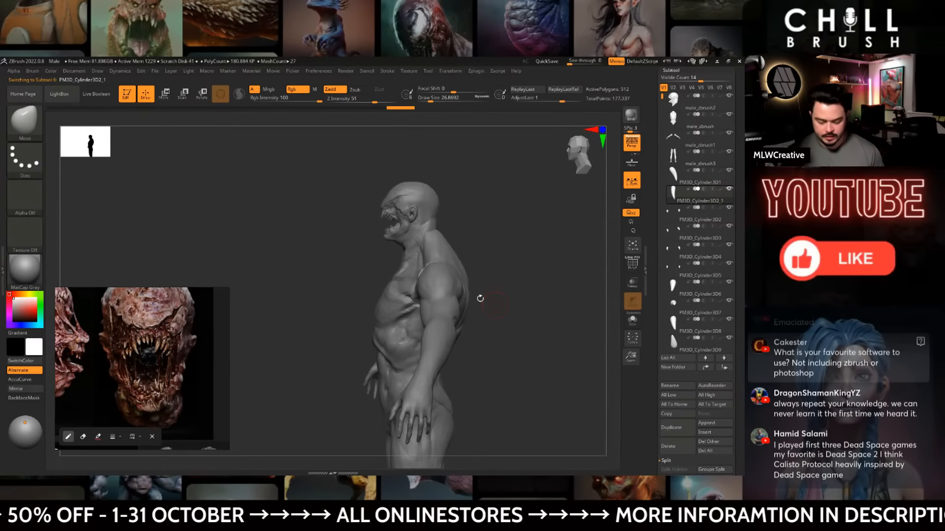
pyautogui.keyDown('alt'); pyautogui.click(408, 249); pyautogui.keyUp('alt')
pyautogui.press('space')
pyautogui.moveTo(408, 250); pyautogui.dragTo(413, 250)
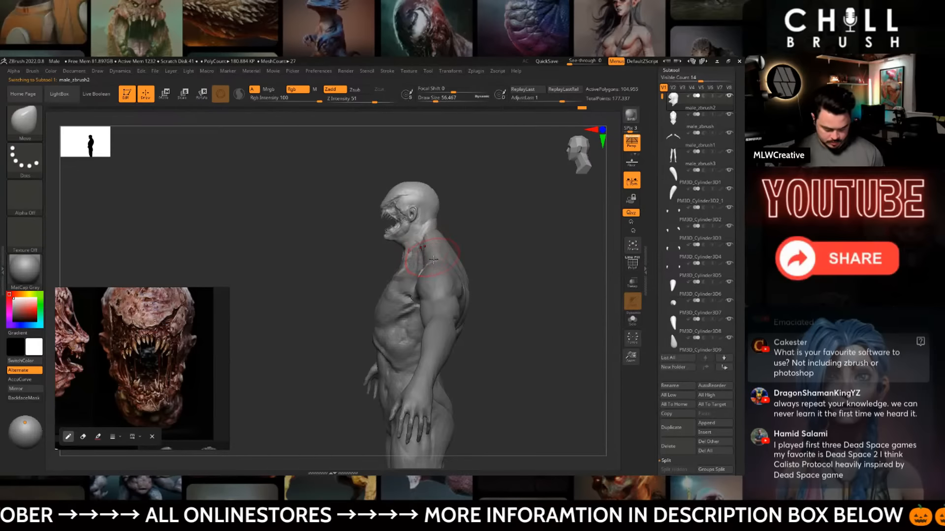
pyautogui.press('space')
pyautogui.moveTo(489, 238); pyautogui.dragTo(478, 230)
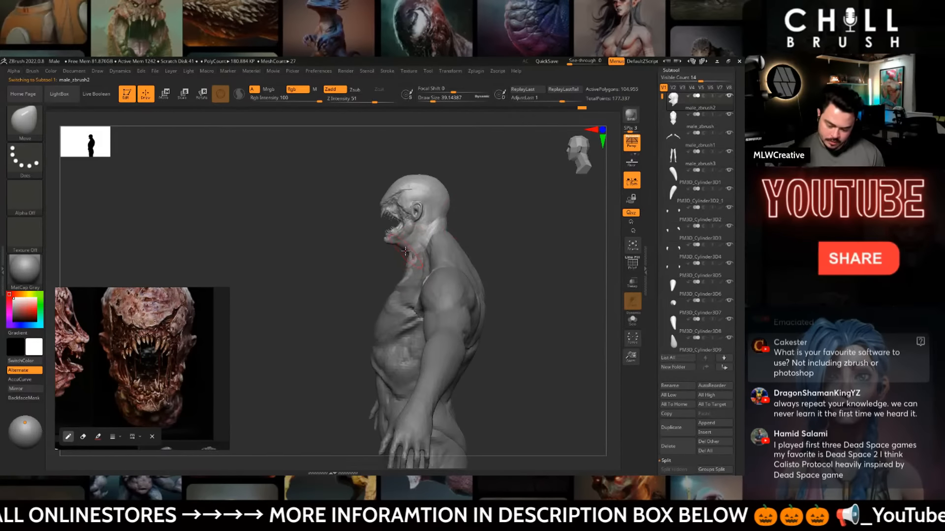
pyautogui.moveTo(405, 250); pyautogui.dragTo(404, 254)
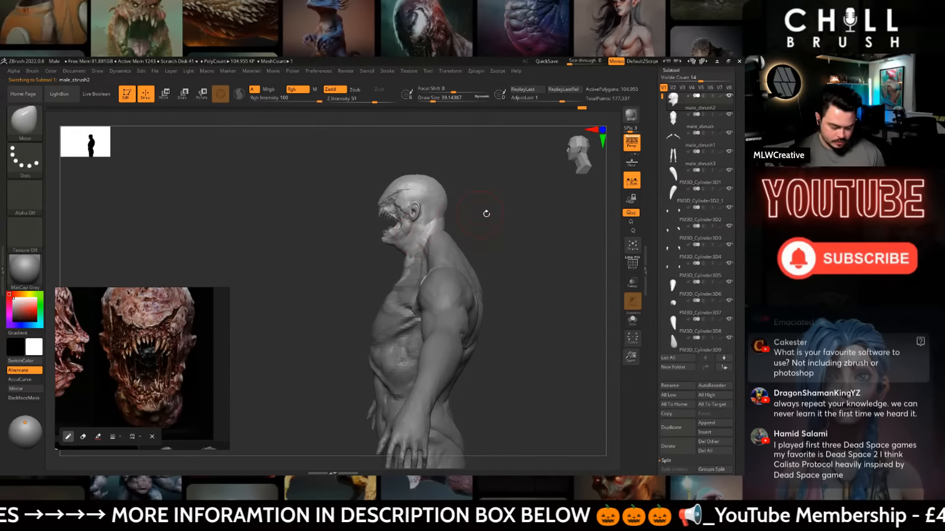
pyautogui.moveTo(481, 215)
pyautogui.keyDown('alt'); pyautogui.mouseDown()
pyautogui.moveTo(519, 223)
pyautogui.moveTo(512, 246)
pyautogui.mouseUp(); pyautogui.keyUp('alt')
pyautogui.moveTo(425, 277)
pyautogui.mouseDown()
pyautogui.moveTo(435, 274)
pyautogui.moveTo(436, 250)
pyautogui.mouseUp()
pyautogui.press('space')
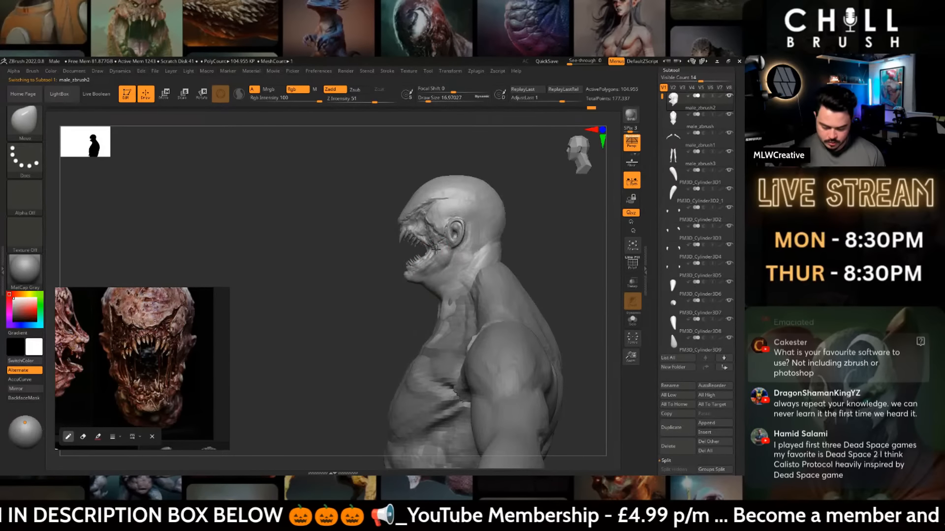
# - Select the torso subtool with the ClayBuildup brush and remesh it with DynaMesh at a resolution of 464
pyautogui.moveTo(524, 262)
pyautogui.mouseDown()
pyautogui.moveTo(577, 253)
pyautogui.moveTo(544, 267)
pyautogui.moveTo(536, 260)
pyautogui.moveTo(541, 267)
pyautogui.moveTo(522, 233)
pyautogui.moveTo(527, 261)
pyautogui.mouseUp()
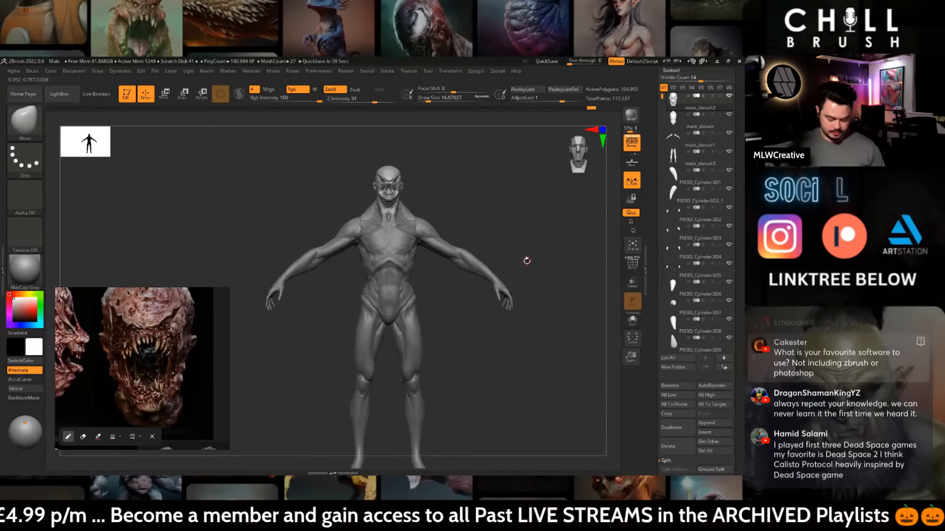
pyautogui.press('b')
pyautogui.click(252, 177)
pyautogui.keyDown('alt'); pyautogui.click(458, 237); pyautogui.keyUp('alt')
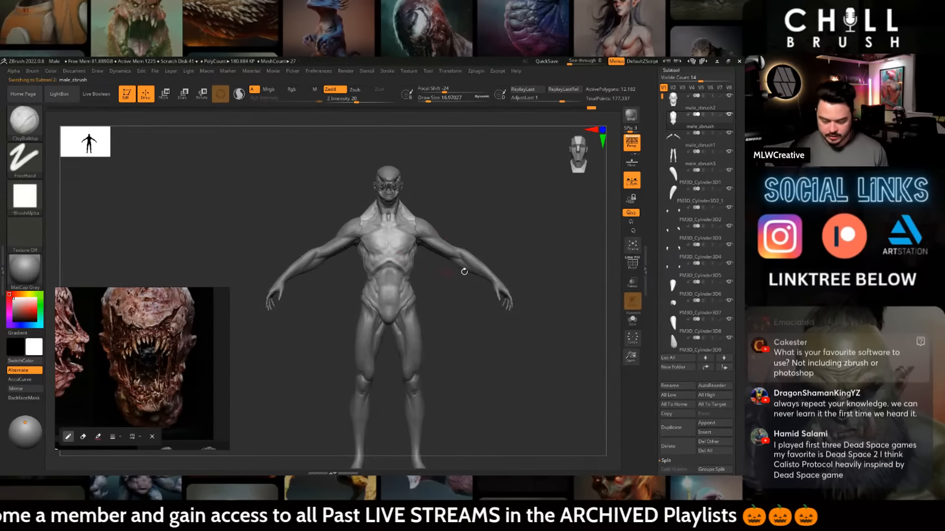
pyautogui.moveTo(468, 268); pyautogui.dragTo(516, 258)
pyautogui.moveTo(517, 258)
pyautogui.mouseDown()
pyautogui.moveTo(558, 260)
pyautogui.moveTo(497, 269)
pyautogui.moveTo(566, 259)
pyautogui.moveTo(469, 249)
pyautogui.moveTo(506, 244)
pyautogui.mouseUp()
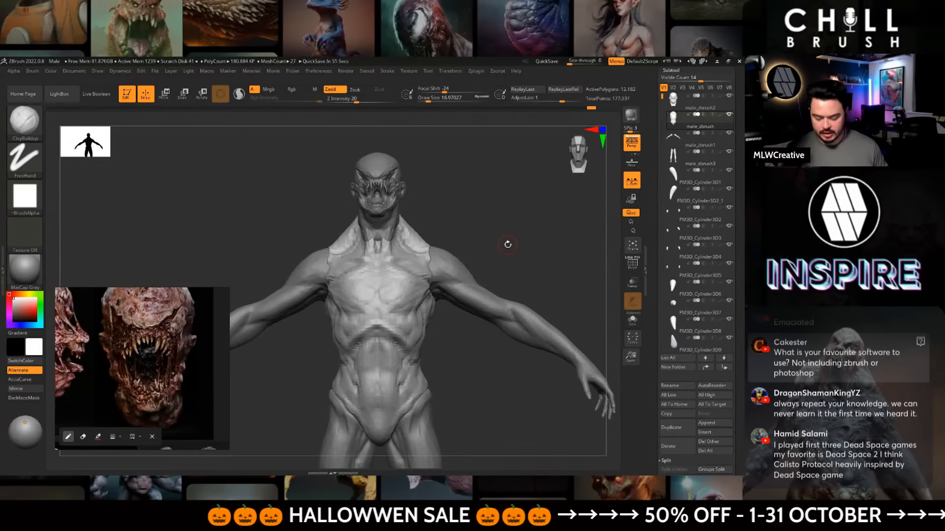
pyautogui.moveTo(548, 266); pyautogui.dragTo(526, 262)
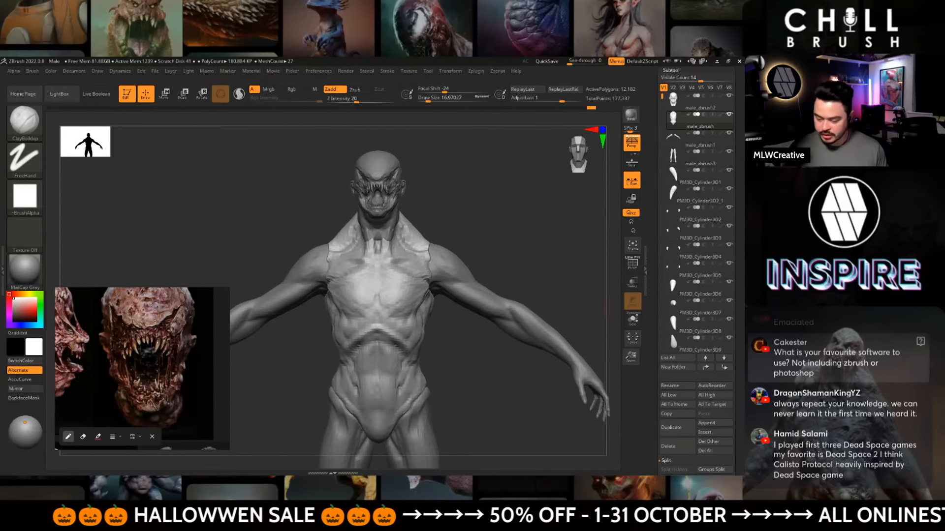
pyautogui.moveTo(656, 327); pyautogui.dragTo(656, 149)
pyautogui.click(674, 429)
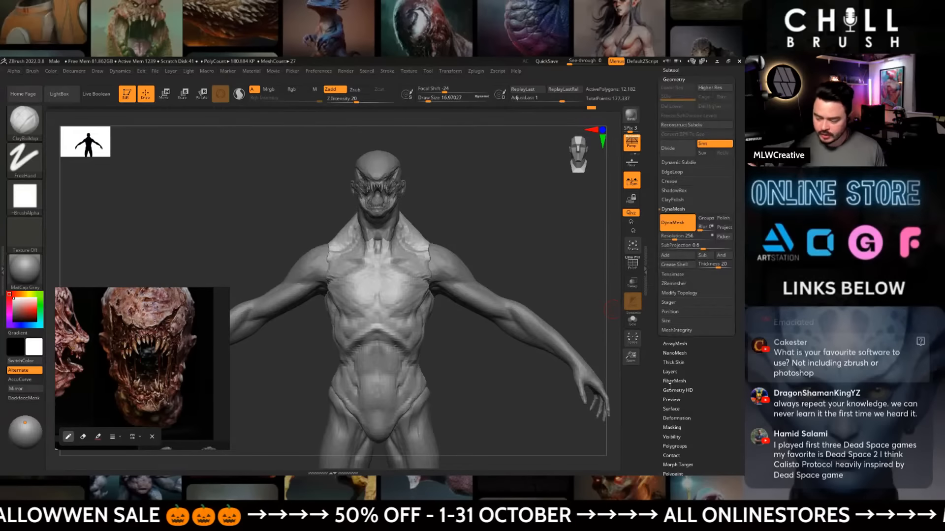
pyautogui.click(679, 237)
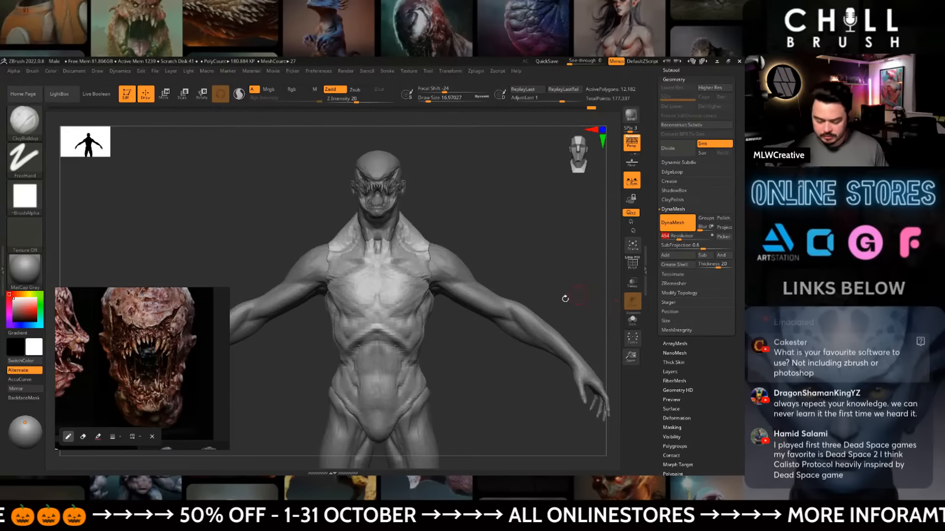
pyautogui.keyDown('ctrl'); pyautogui.moveTo(564, 299); pyautogui.dragTo(556, 295); pyautogui.keyUp('ctrl')
# - Switch to the DamStandard brush and set its draw size to about 30.7 for the chest
pyautogui.press('b')
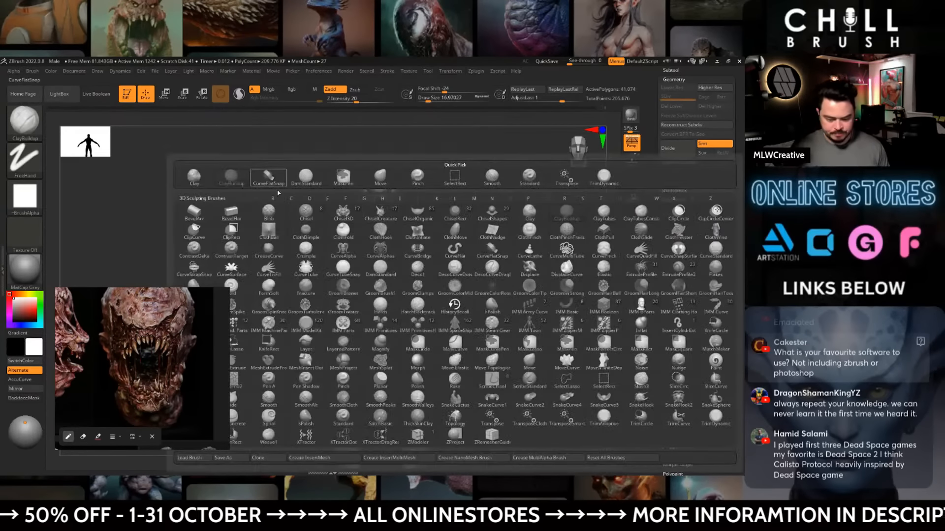
pyautogui.press('d')
pyautogui.press('s')
pyautogui.press('space')
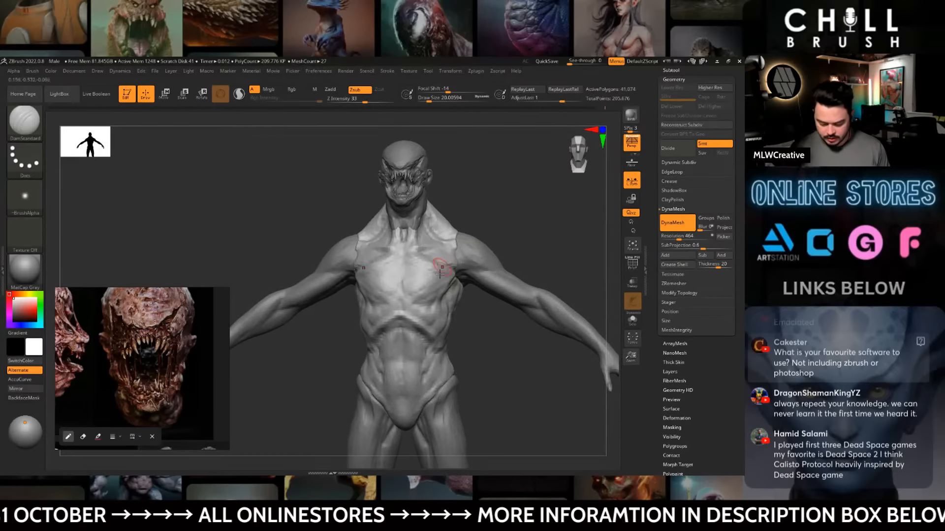
pyautogui.press('space')
pyautogui.moveTo(440, 282); pyautogui.dragTo(460, 283)
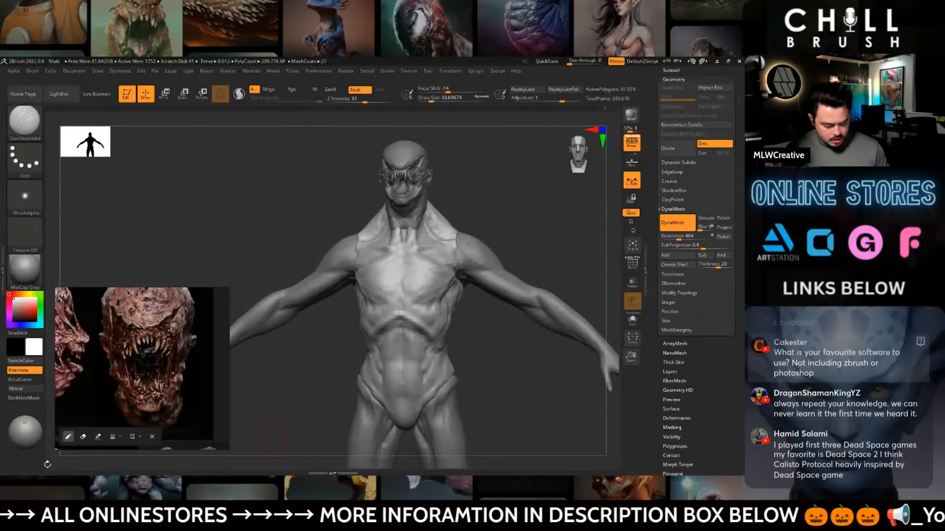
# - Examine the torso anatomy and skin folds of the creatures on the reference board
pyautogui.scroll(-6, 87, 365)
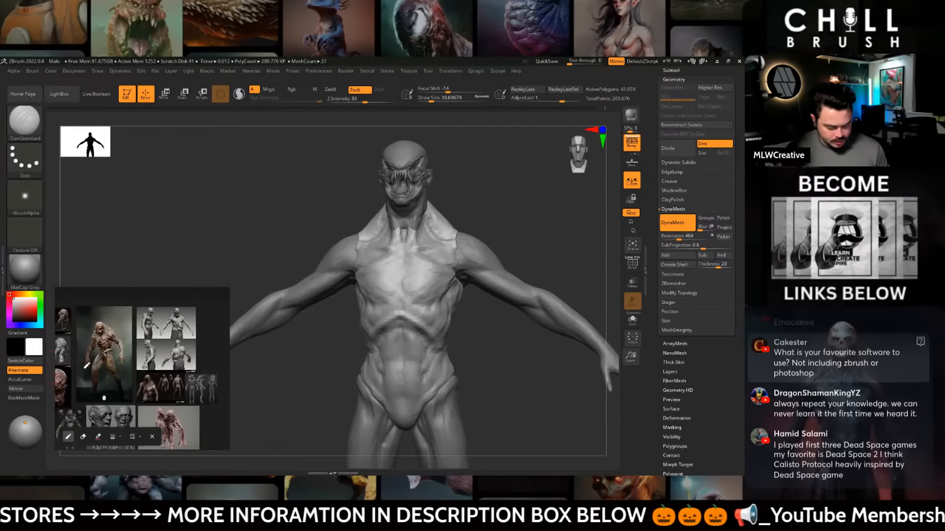
pyautogui.scroll(5, 138, 348)
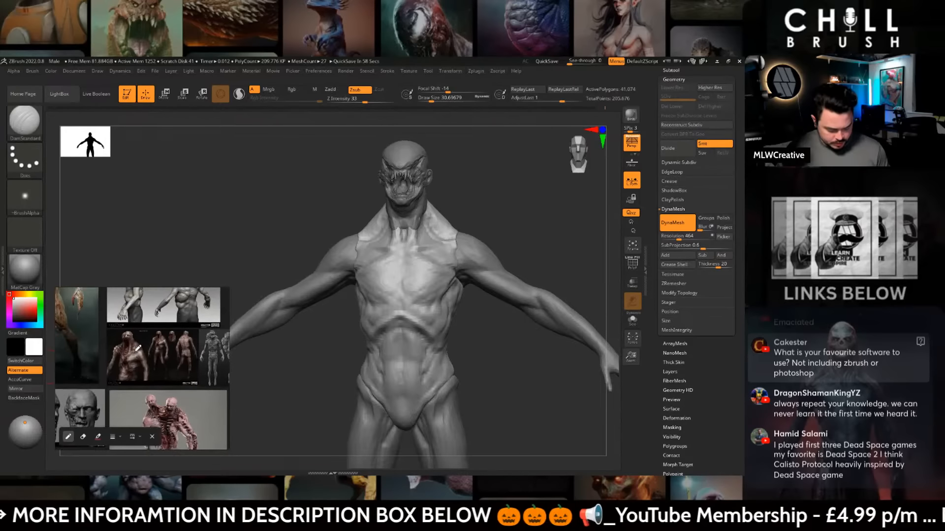
pyautogui.scroll(6, 138, 348)
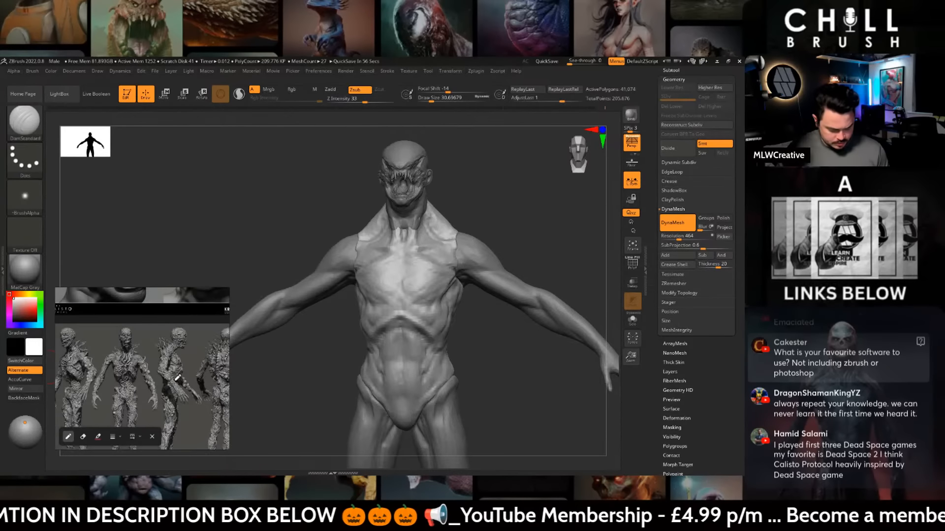
pyautogui.scroll(8, 177, 378)
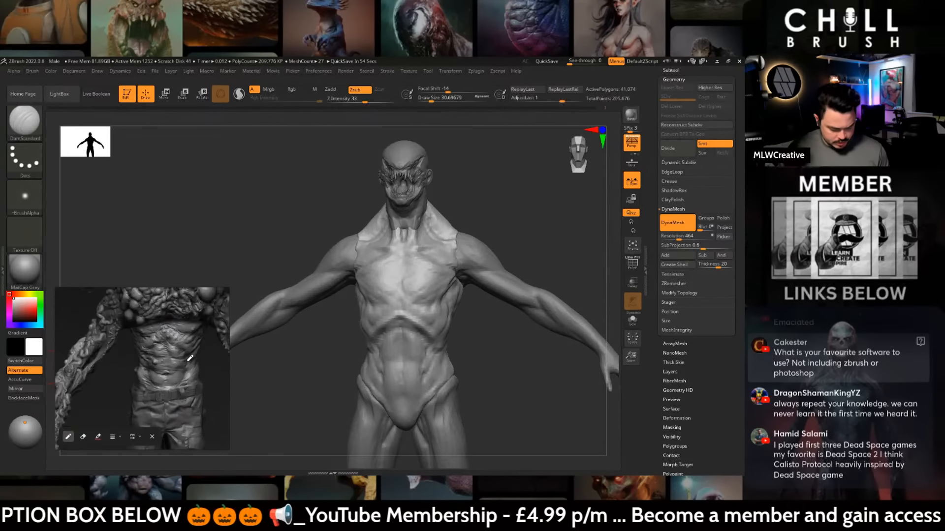
pyautogui.scroll(4, 189, 352)
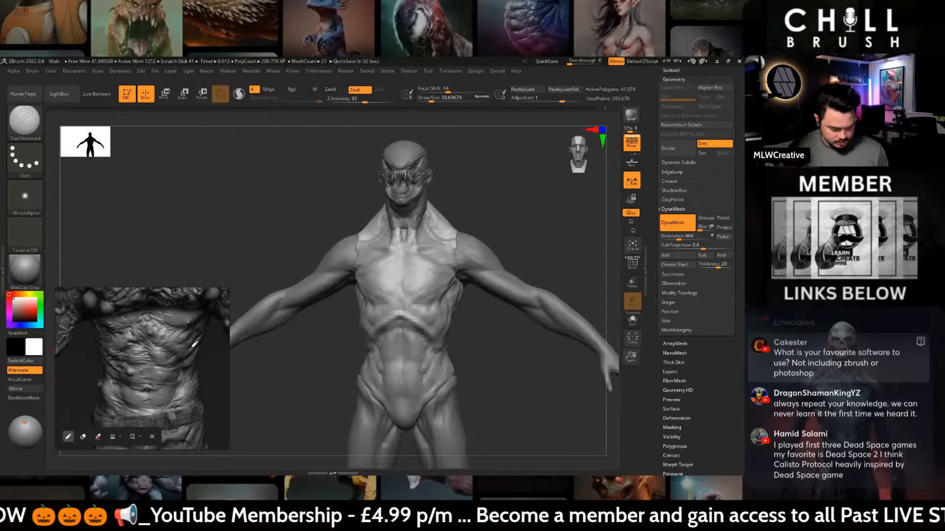
pyautogui.scroll(-12, 194, 345)
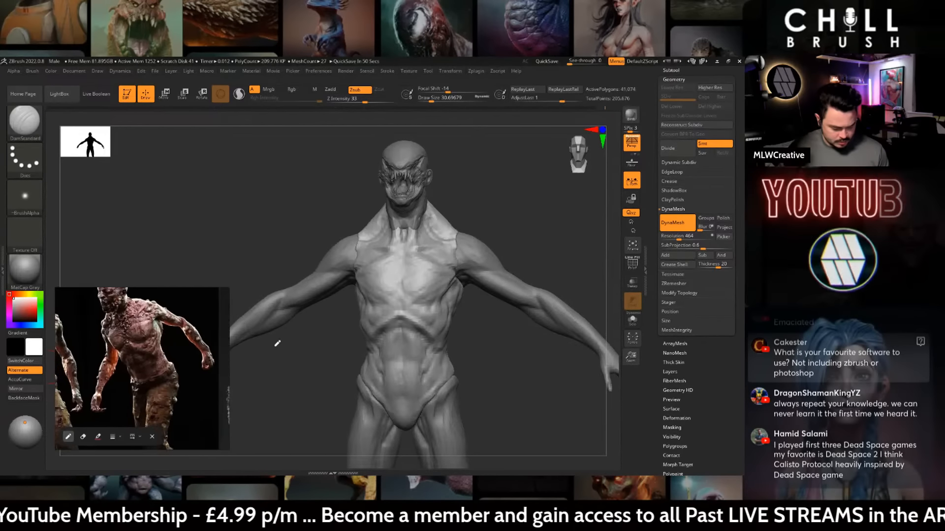
pyautogui.scroll(6, 216, 339)
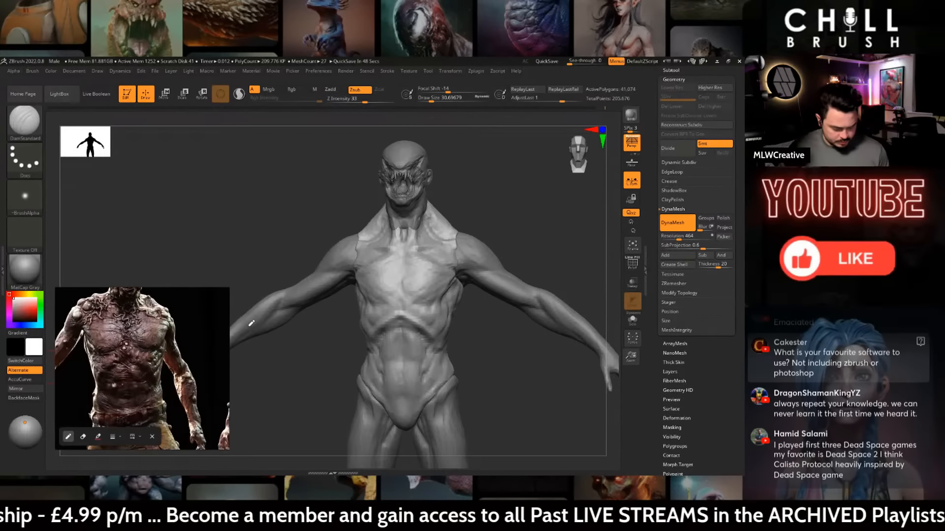
# - Carve the chest muscle lines with DamStandard and build up the chest with ClayBuildup at a draw size of about 18.5
pyautogui.moveTo(512, 213)
pyautogui.mouseDown()
pyautogui.moveTo(458, 334)
pyautogui.moveTo(424, 309)
pyautogui.mouseUp()
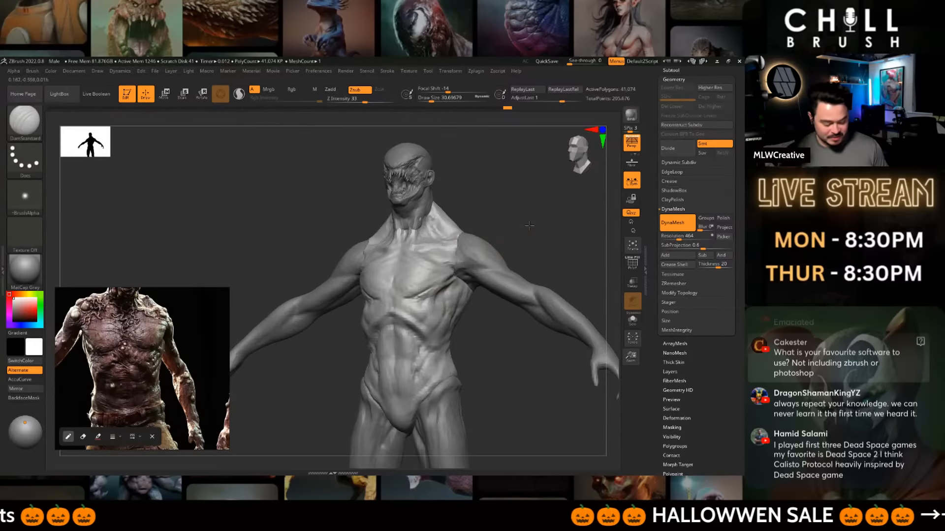
pyautogui.moveTo(529, 225); pyautogui.dragTo(525, 234)
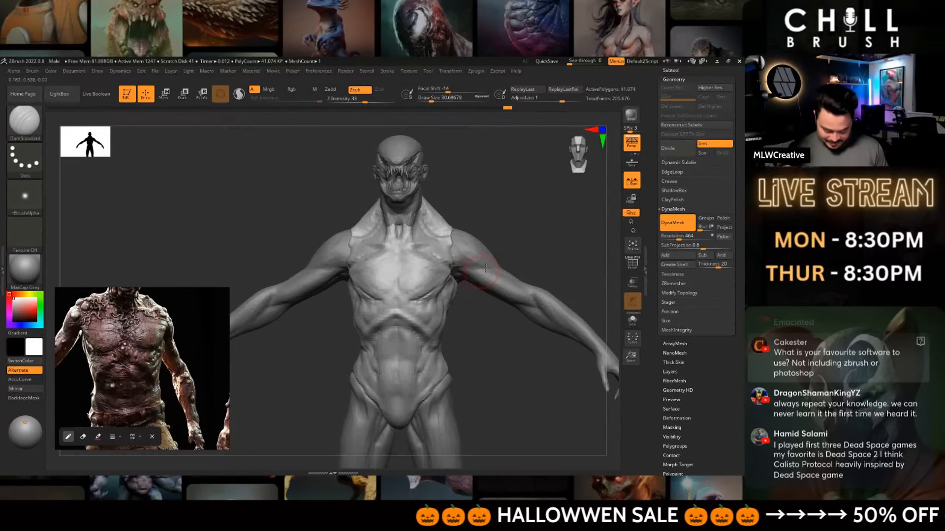
pyautogui.press('b')
pyautogui.press('c')
pyautogui.press('b')
pyautogui.press('space')
pyautogui.moveTo(494, 229); pyautogui.dragTo(436, 254)
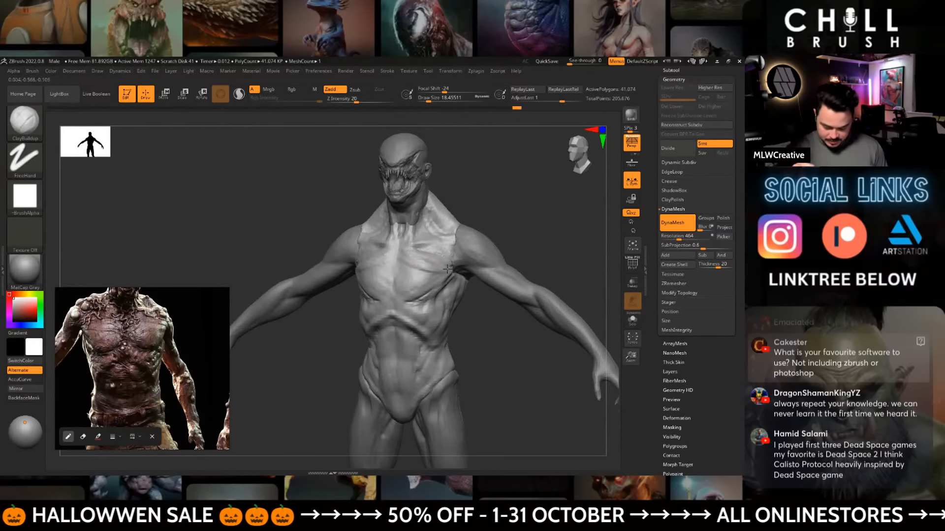
# - Build up the torso's chest, collarbone and lower neck forms with ClayBuildup at a draw size of about 18.5
pyautogui.moveTo(502, 241)
pyautogui.mouseDown()
pyautogui.moveTo(551, 233)
pyautogui.moveTo(533, 248)
pyautogui.moveTo(548, 249)
pyautogui.moveTo(490, 255)
pyautogui.moveTo(492, 230)
pyautogui.moveTo(482, 229)
pyautogui.mouseUp()
pyautogui.press('b')
pyautogui.press('d')
pyautogui.press('s')
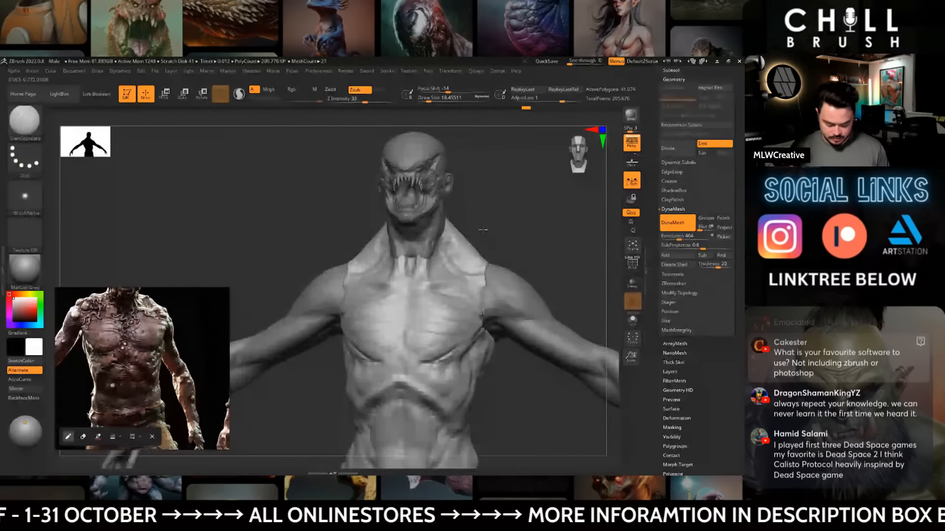
pyautogui.press('b')
pyautogui.press('c')
pyautogui.press('b')
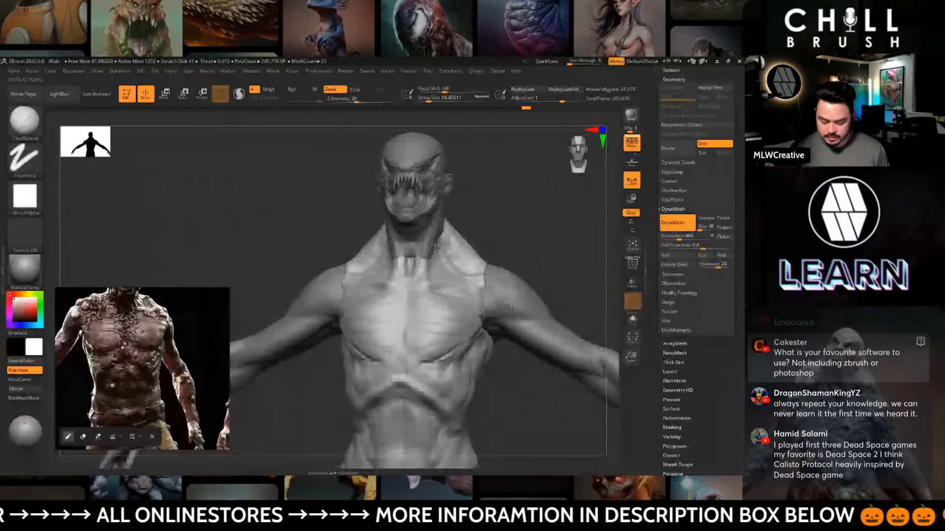
pyautogui.keyDown('alt'); pyautogui.click(434, 248); pyautogui.keyUp('alt')
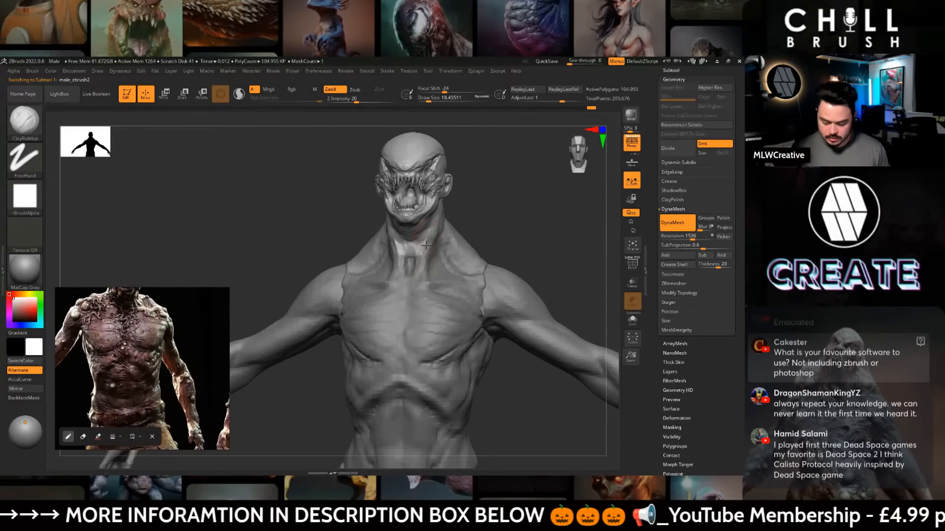
pyautogui.keyDown('alt'); pyautogui.click(434, 255); pyautogui.keyUp('alt')
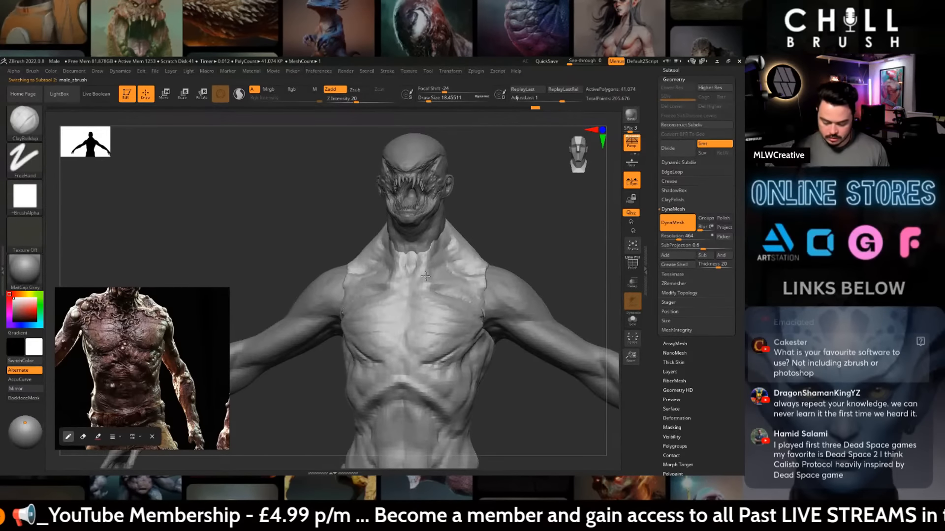
pyautogui.moveTo(450, 275)
pyautogui.mouseDown(button='right')
pyautogui.moveTo(492, 254)
pyautogui.moveTo(524, 254)
pyautogui.mouseUp(button='right')
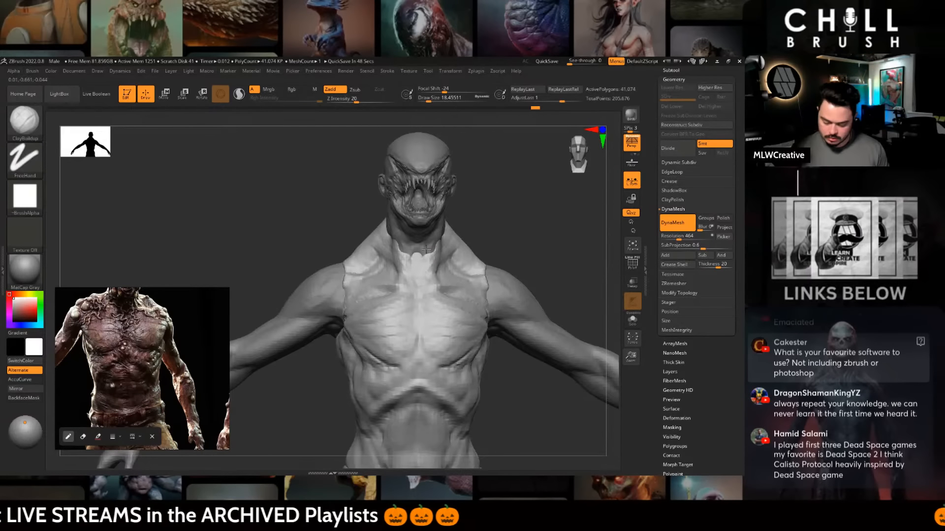
pyautogui.moveTo(440, 276); pyautogui.dragTo(449, 270, button='right')
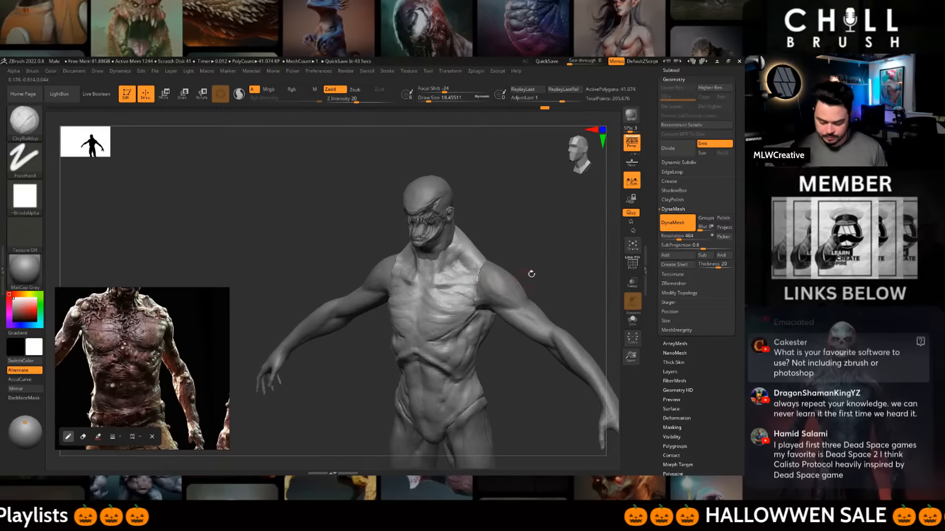
# - Adjust the neck and shoulder shape of the torso with the Move brush at a draw size of about 43.8
pyautogui.keyDown('shift'); pyautogui.moveTo(532, 274); pyautogui.dragTo(541, 274); pyautogui.keyUp('shift')
pyautogui.moveTo(512, 244)
pyautogui.mouseDown()
pyautogui.moveTo(542, 239)
pyautogui.moveTo(519, 241)
pyautogui.moveTo(464, 219)
pyautogui.mouseUp()
pyautogui.press('b')
pyautogui.press('m')
pyautogui.press('v')
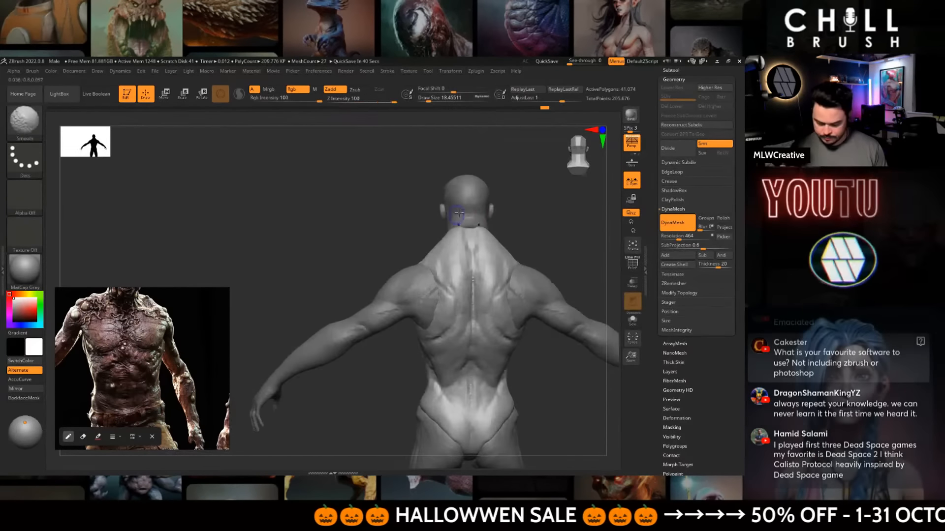
pyautogui.rightClick(487, 274)
pyautogui.moveTo(527, 221)
pyautogui.keyDown('alt'); pyautogui.mouseDown()
pyautogui.moveTo(423, 243)
pyautogui.moveTo(452, 247)
pyautogui.mouseUp(); pyautogui.keyUp('alt')
pyautogui.press('space')
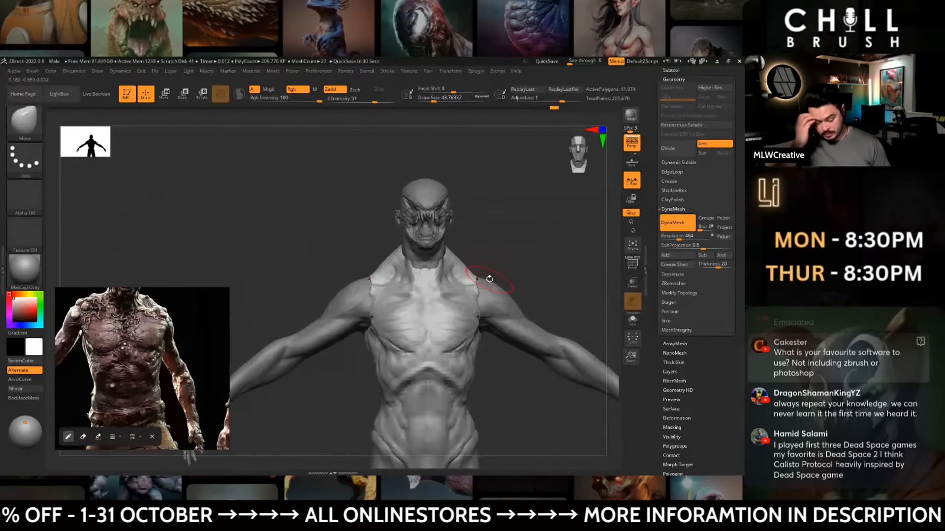
# - Carve the dividing lines of the abdominal muscles with DamStandard at a draw size of about 20
pyautogui.press('b')
pyautogui.press('d')
pyautogui.press('s')
pyautogui.moveTo(547, 248)
pyautogui.keyDown('alt'); pyautogui.mouseDown()
pyautogui.moveTo(532, 192)
pyautogui.moveTo(538, 209)
pyautogui.mouseUp(); pyautogui.keyUp('alt')
pyautogui.press('space')
pyautogui.moveTo(525, 347)
pyautogui.mouseDown()
pyautogui.moveTo(501, 354)
pyautogui.moveTo(516, 290)
pyautogui.mouseUp()
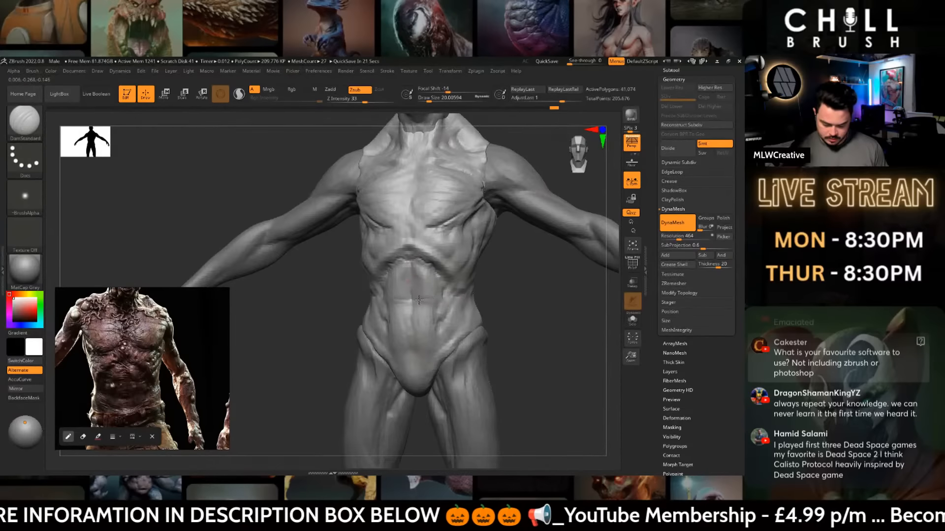
pyautogui.moveTo(422, 289); pyautogui.dragTo(444, 307)
pyautogui.hotkey('ctrl', 'z')
pyautogui.hotkey('ctrl', 'z')
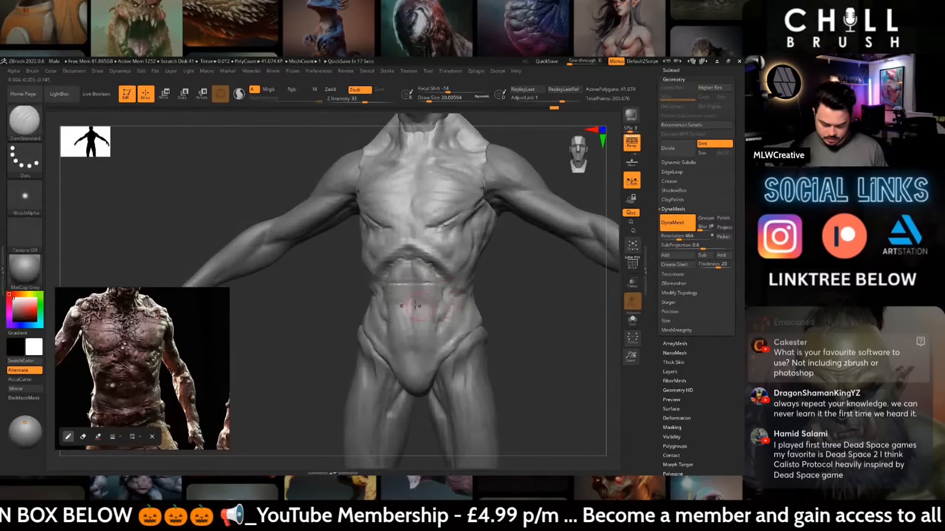
pyautogui.hotkey('ctrl', 'z')
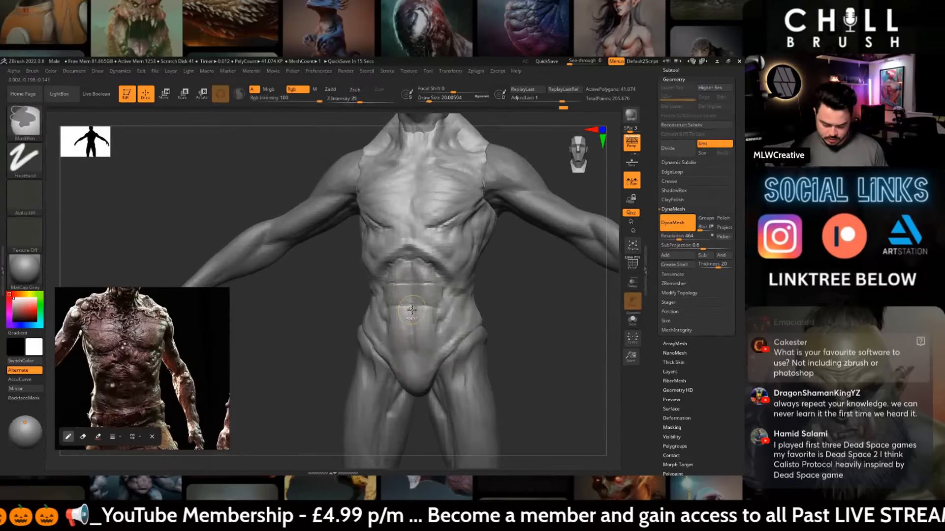
pyautogui.moveTo(412, 307); pyautogui.dragTo(411, 355)
pyautogui.hotkey('ctrl', 'z')
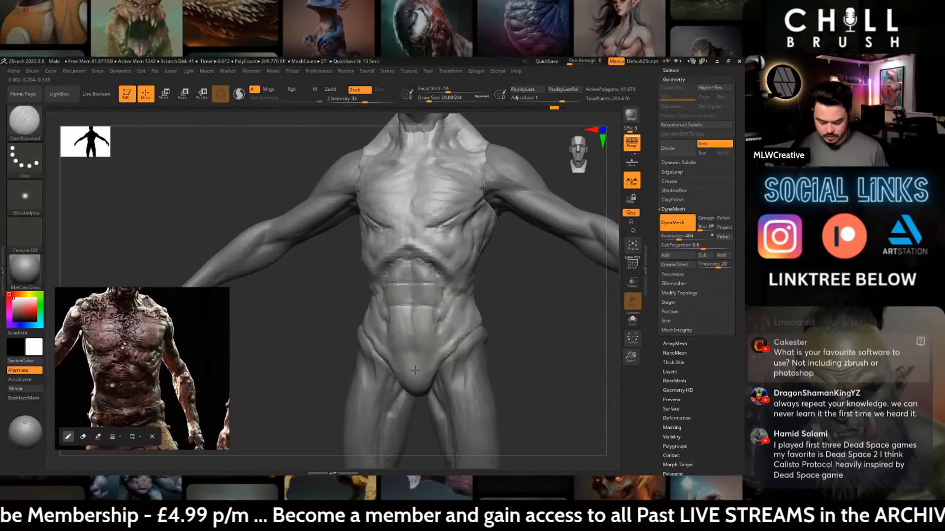
pyautogui.moveTo(512, 350); pyautogui.dragTo(525, 344)
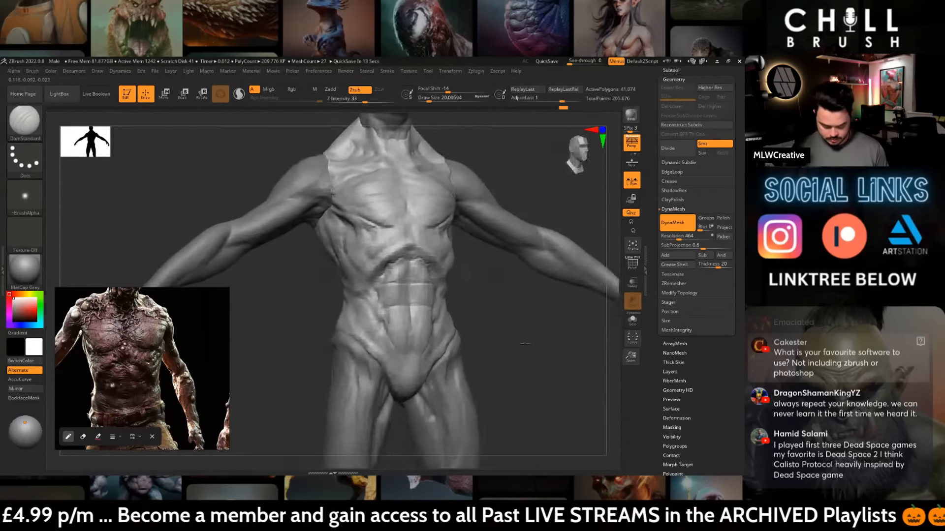
# - Build up lumpy muscle forms along the lower rib cage and upper abdomen with ClayBuildup at a draw size of about 10.5
pyautogui.press('b')
pyautogui.press('c')
pyautogui.press('b')
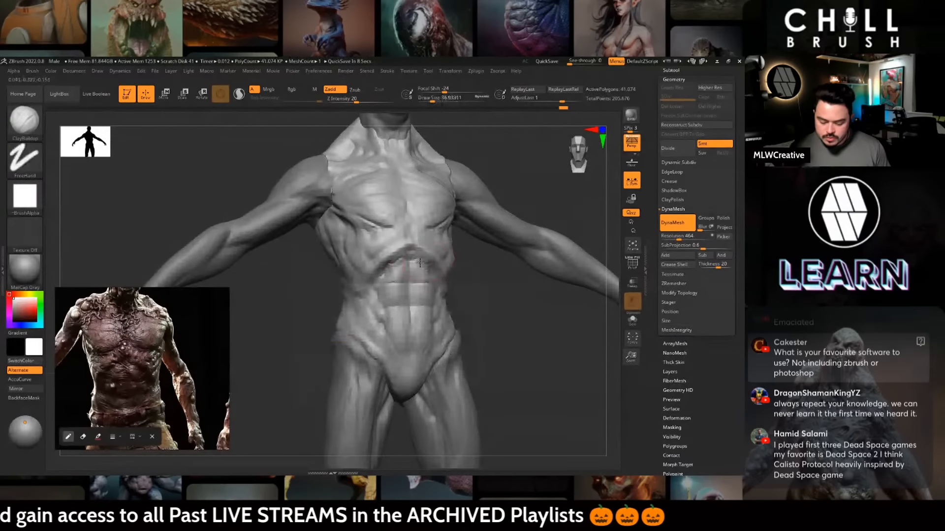
pyautogui.rightClick(434, 325)
pyautogui.keyDown('shift'); pyautogui.moveTo(433, 281); pyautogui.dragTo(445, 274, button='right'); pyautogui.keyUp('shift')
pyautogui.press('space')
pyautogui.moveTo(435, 272); pyautogui.dragTo(423, 273)
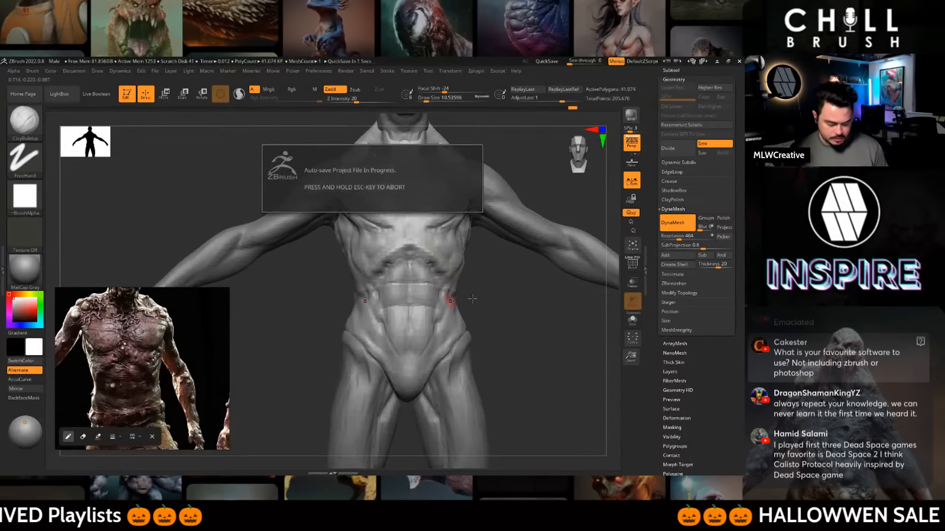
pyautogui.press('space')
pyautogui.moveTo(481, 270); pyautogui.dragTo(455, 274)
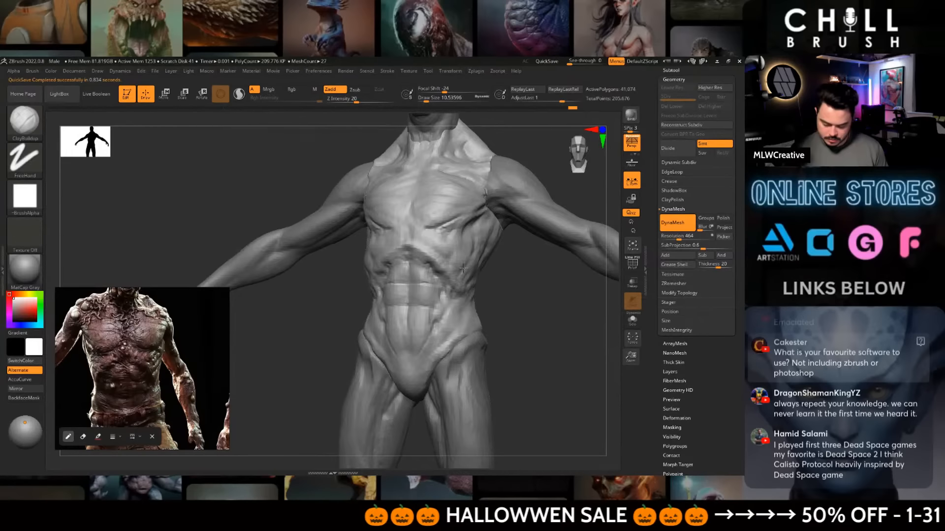
pyautogui.moveTo(471, 292)
pyautogui.mouseDown()
pyautogui.moveTo(458, 290)
pyautogui.moveTo(496, 291)
pyautogui.mouseUp()
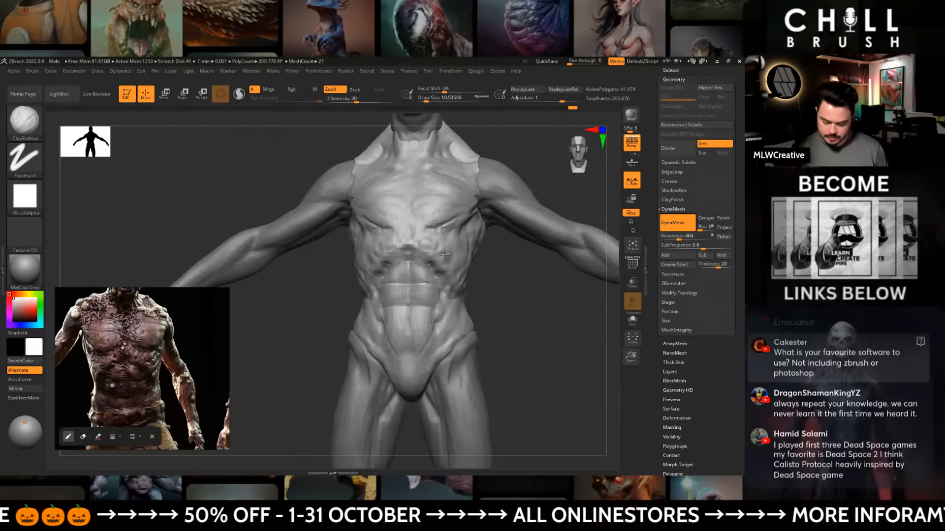
pyautogui.moveTo(498, 320)
pyautogui.keyDown('alt'); pyautogui.mouseDown()
pyautogui.moveTo(500, 297)
pyautogui.moveTo(440, 297)
pyautogui.moveTo(489, 299)
pyautogui.mouseUp(); pyautogui.keyUp('alt')
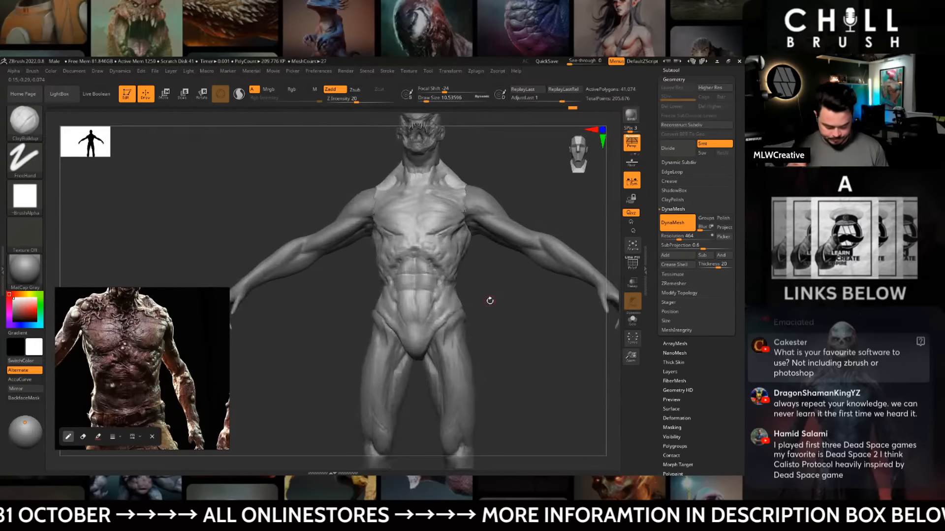
# - Refine the torso creases with DamStandard at a draw size of about 18.5
pyautogui.press('b')
pyautogui.press('d')
pyautogui.press('s')
pyautogui.press('space')
pyautogui.moveTo(493, 265); pyautogui.dragTo(495, 265)
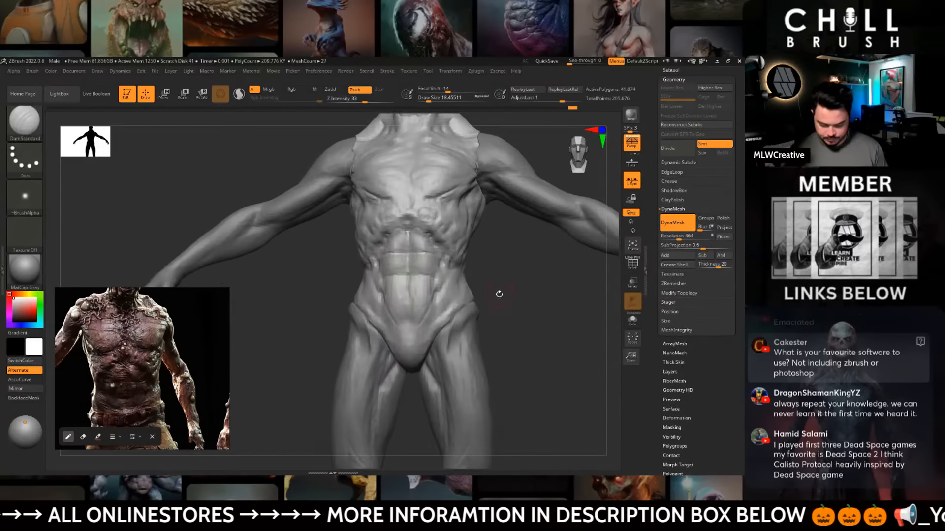
# - Build up the waist and oblique muscles with ClayBuildup at a draw size of about 23.3
pyautogui.press('b')
pyautogui.press('c')
pyautogui.press('b')
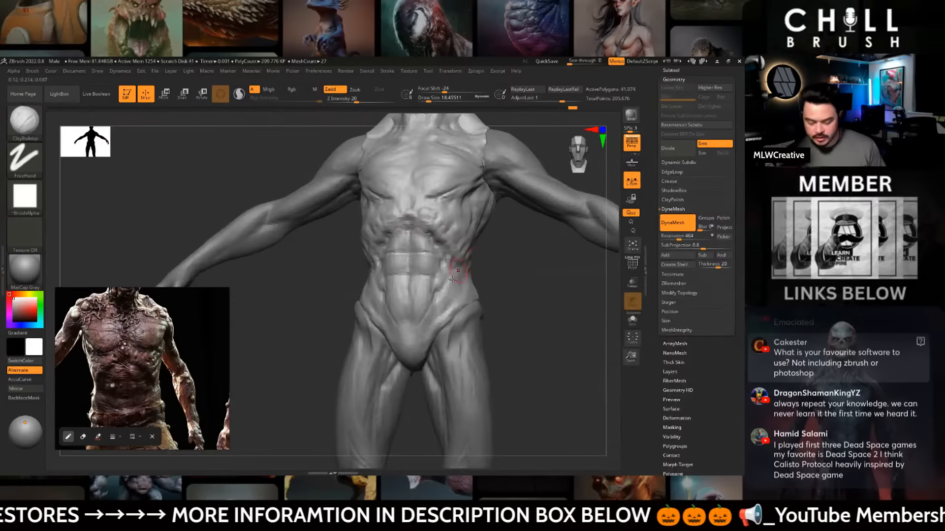
pyautogui.press('space')
pyautogui.moveTo(454, 293); pyautogui.dragTo(458, 294)
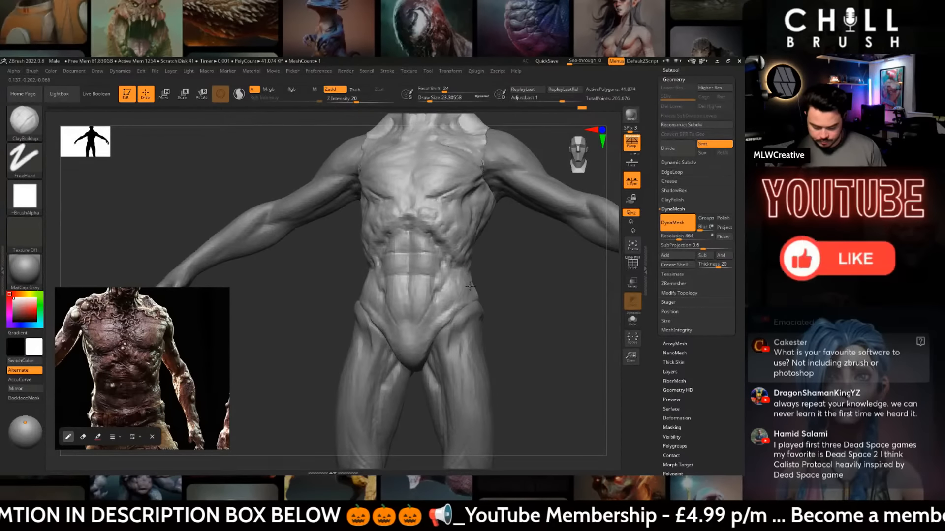
pyautogui.moveTo(503, 295); pyautogui.dragTo(441, 297)
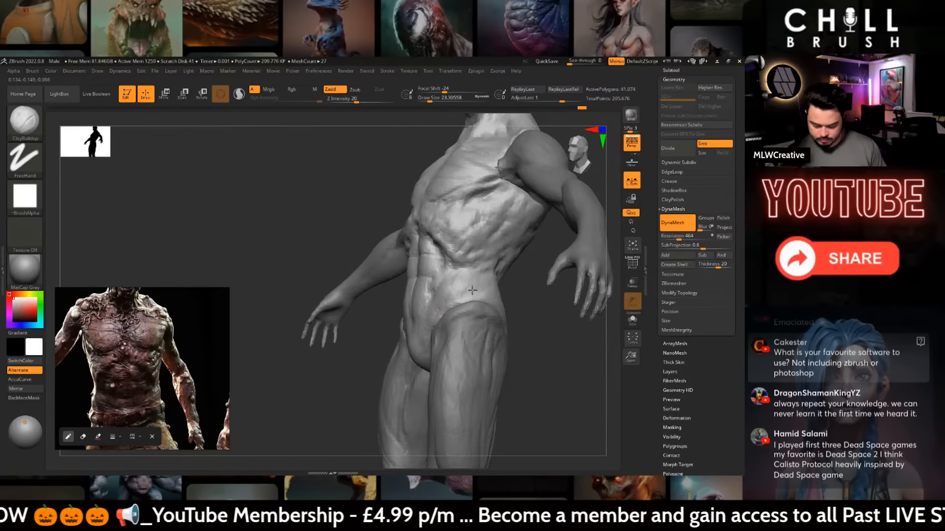
# - Sculpt the ribs and side muscles below the armpits with ClayBuildup at a draw size of about 21.6
pyautogui.keyDown('shift'); pyautogui.moveTo(512, 317); pyautogui.dragTo(542, 312); pyautogui.keyUp('shift')
pyautogui.moveTo(502, 276)
pyautogui.keyDown('alt'); pyautogui.mouseDown()
pyautogui.moveTo(507, 329)
pyautogui.moveTo(481, 259)
pyautogui.mouseUp(); pyautogui.keyUp('alt')
pyautogui.press('space')
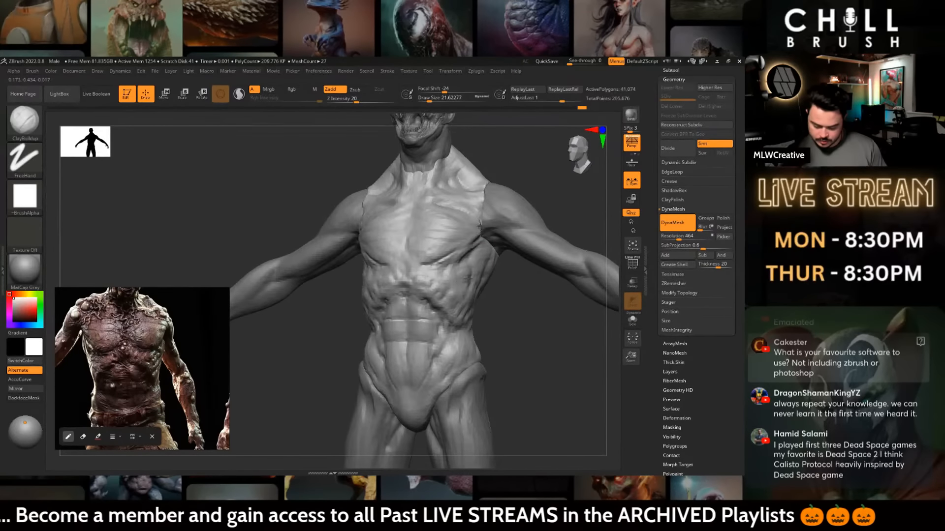
pyautogui.moveTo(479, 265); pyautogui.dragTo(404, 256)
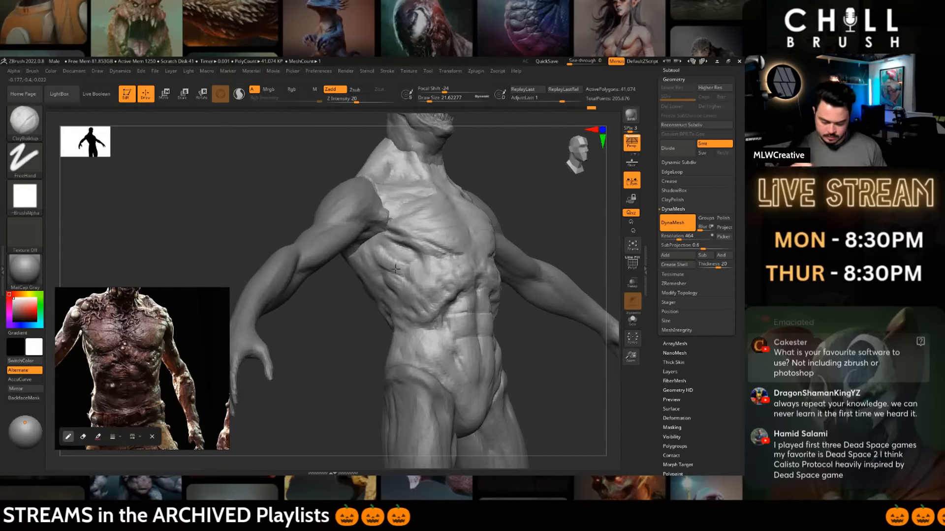
pyautogui.moveTo(557, 364); pyautogui.dragTo(497, 356)
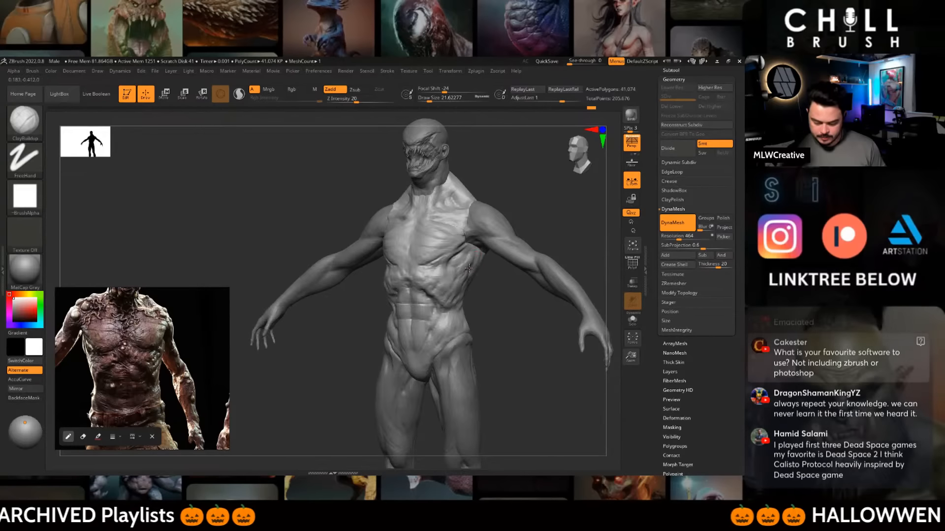
pyautogui.moveTo(497, 258)
pyautogui.mouseDown()
pyautogui.moveTo(533, 196)
pyautogui.moveTo(521, 249)
pyautogui.moveTo(457, 251)
pyautogui.moveTo(480, 271)
pyautogui.moveTo(468, 287)
pyautogui.mouseUp()
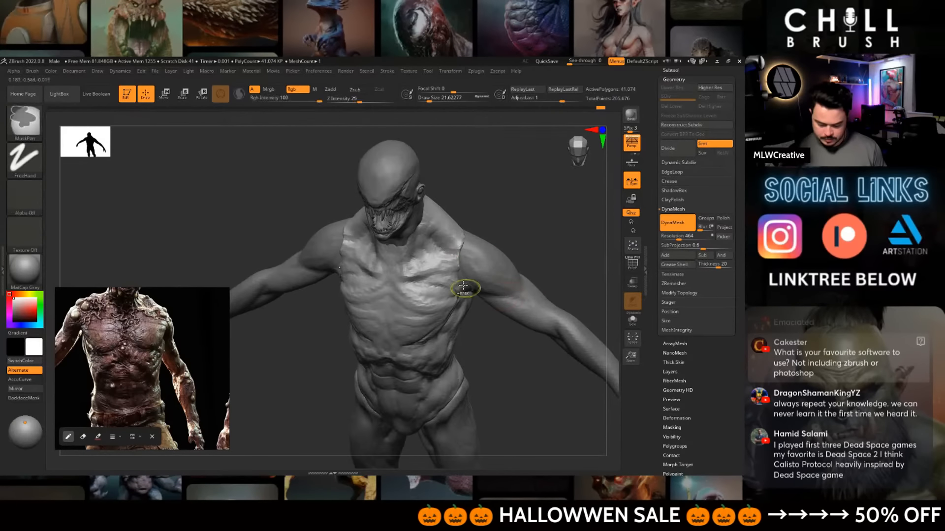
pyautogui.moveTo(515, 252)
pyautogui.keyDown('shift'); pyautogui.mouseDown()
pyautogui.moveTo(502, 240)
pyautogui.moveTo(523, 234)
pyautogui.moveTo(525, 251)
pyautogui.moveTo(507, 218)
pyautogui.moveTo(489, 224)
pyautogui.mouseUp(); pyautogui.keyUp('shift')
# - Reshape the torso's abdomen in side profile with the Move brush at draw sizes of about 64.9 and 59.2
pyautogui.keyDown('alt'); pyautogui.click(487, 263); pyautogui.keyUp('alt')
pyautogui.press('b')
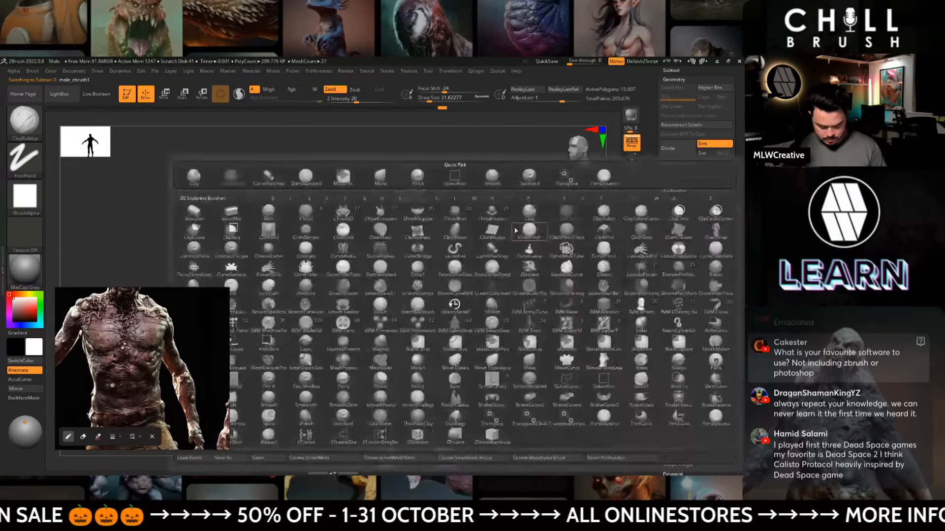
pyautogui.press('m')
pyautogui.press('v')
pyautogui.keyDown('alt'); pyautogui.click(409, 292); pyautogui.keyUp('alt')
pyautogui.moveTo(459, 329)
pyautogui.keyDown('alt'); pyautogui.mouseDown()
pyautogui.moveTo(462, 264)
pyautogui.moveTo(492, 295)
pyautogui.mouseUp(); pyautogui.keyUp('alt')
pyautogui.press('space')
pyautogui.moveTo(492, 295); pyautogui.dragTo(399, 277)
pyautogui.press('space')
pyautogui.press('space')
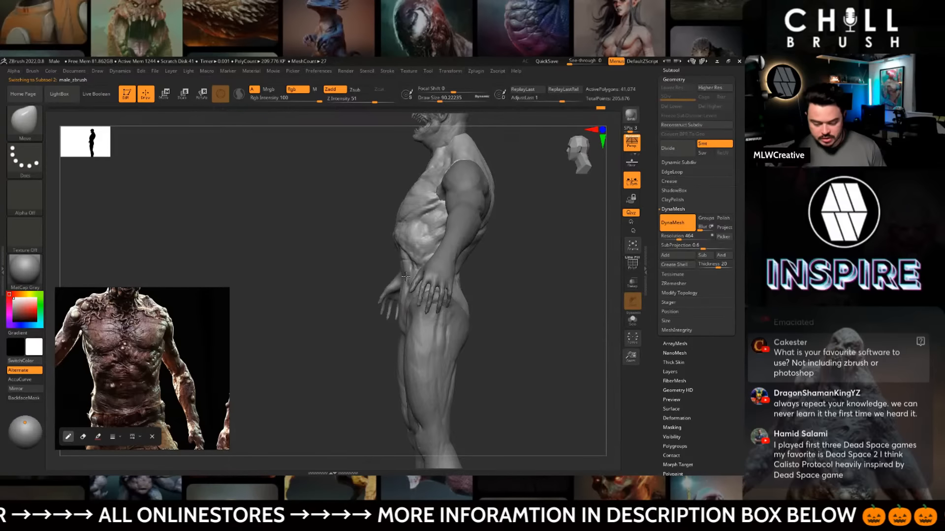
pyautogui.press('space')
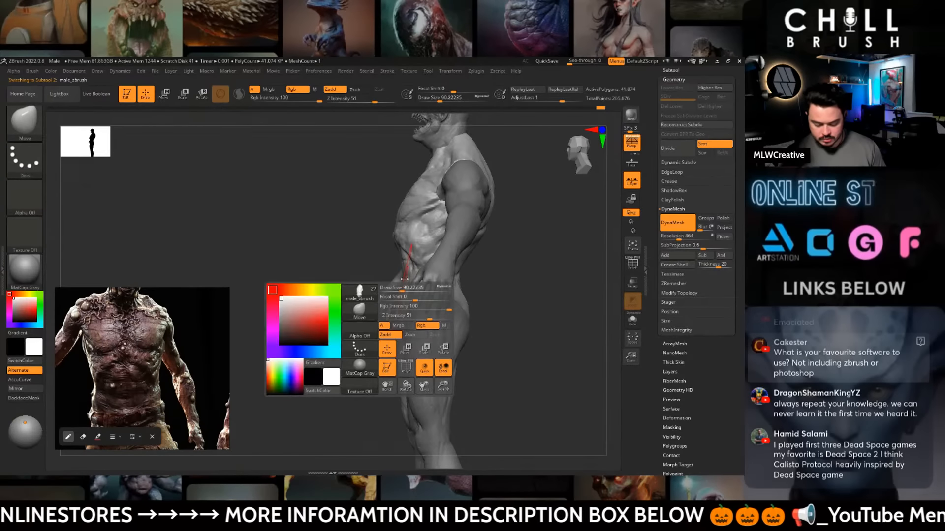
pyautogui.moveTo(404, 279); pyautogui.dragTo(400, 281)
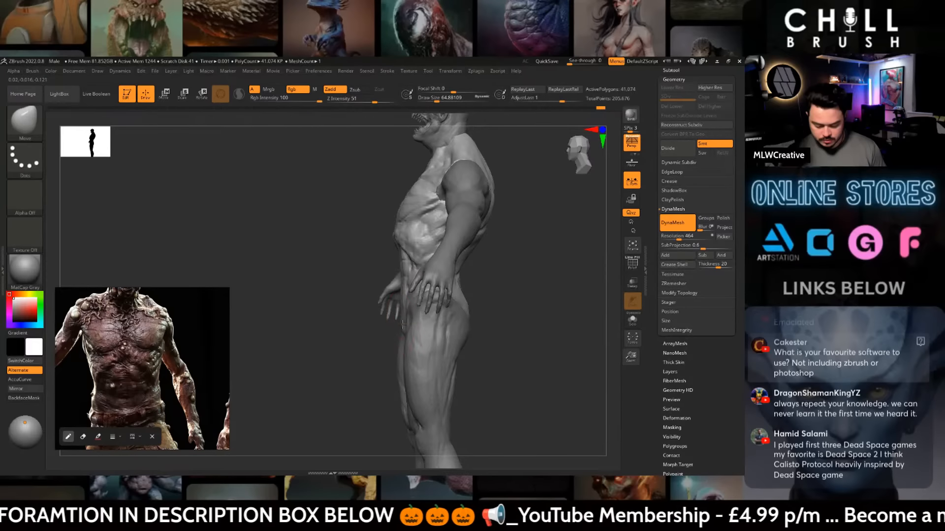
pyautogui.press('space')
pyautogui.moveTo(404, 270); pyautogui.dragTo(403, 278)
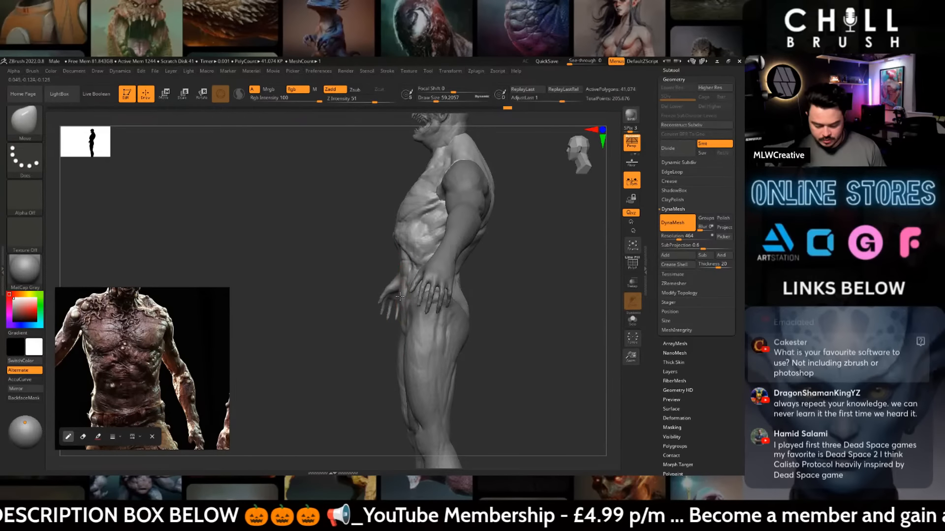
# - Build up the abdominal muscles below the rib arch with ClayBuildup at a draw size of about 25.1
pyautogui.moveTo(520, 306)
pyautogui.keyDown('shift'); pyautogui.mouseDown()
pyautogui.moveTo(504, 295)
pyautogui.moveTo(487, 308)
pyautogui.mouseUp(); pyautogui.keyUp('shift')
pyautogui.press('b')
pyautogui.press('c')
pyautogui.press('b')
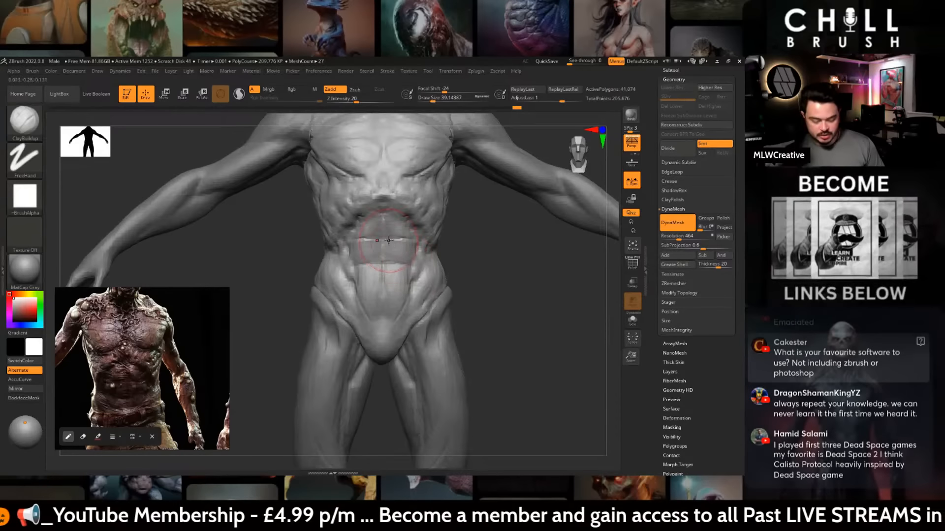
pyautogui.press('space')
pyautogui.moveTo(392, 242); pyautogui.dragTo(384, 233)
pyautogui.keyDown('alt'); pyautogui.moveTo(475, 264); pyautogui.dragTo(503, 289); pyautogui.keyUp('alt')
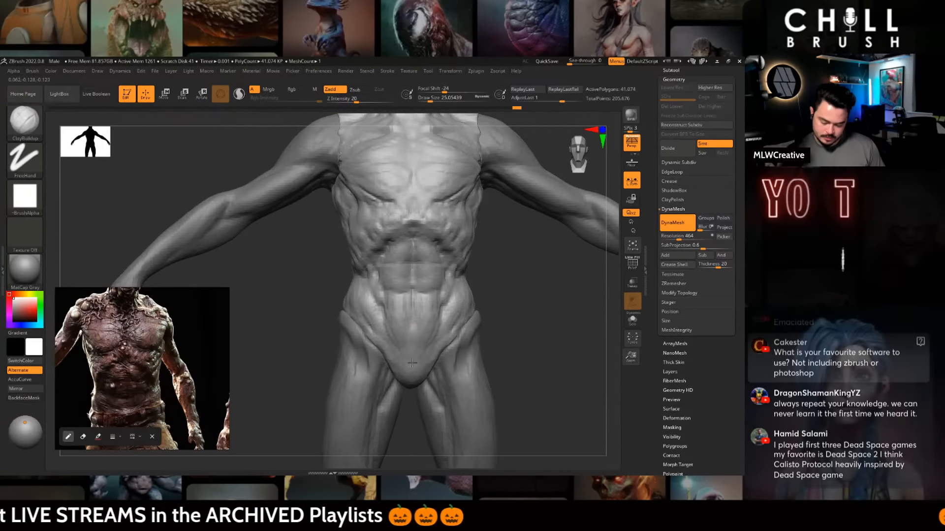
# - Carve the grooves around the abdominal muscles with DamStandard at a draw size of about 25.1
pyautogui.moveTo(497, 362)
pyautogui.keyDown('alt'); pyautogui.mouseDown()
pyautogui.moveTo(494, 320)
pyautogui.moveTo(450, 308)
pyautogui.moveTo(478, 302)
pyautogui.moveTo(503, 320)
pyautogui.moveTo(529, 289)
pyautogui.moveTo(509, 292)
pyautogui.moveTo(487, 314)
pyautogui.moveTo(468, 310)
pyautogui.mouseUp(); pyautogui.keyUp('alt')
pyautogui.press('b')
pyautogui.press('d')
pyautogui.press('s')
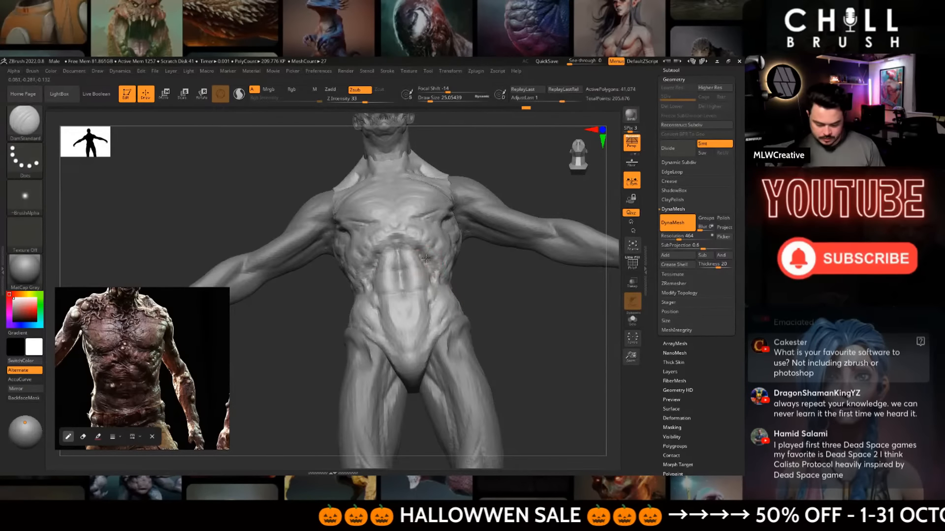
pyautogui.moveTo(427, 266); pyautogui.dragTo(426, 274)
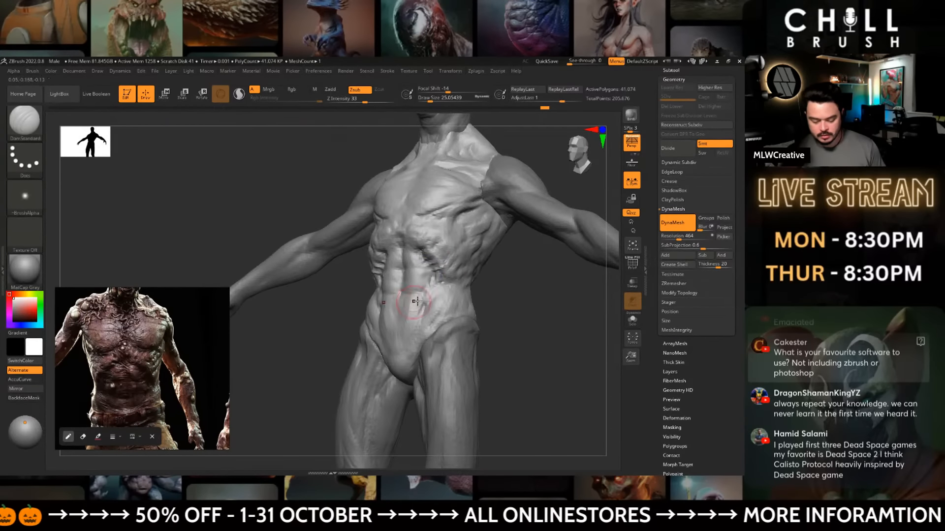
# - Refine the lower abdomen from the front with ClayBuildup at draw sizes of about 25.1 and 18.5
pyautogui.moveTo(490, 331); pyautogui.dragTo(410, 283)
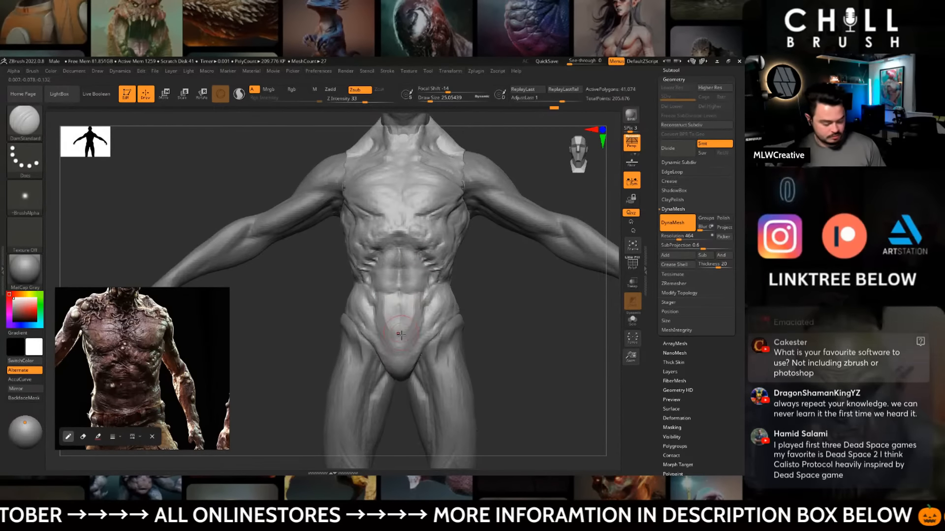
pyautogui.press('b')
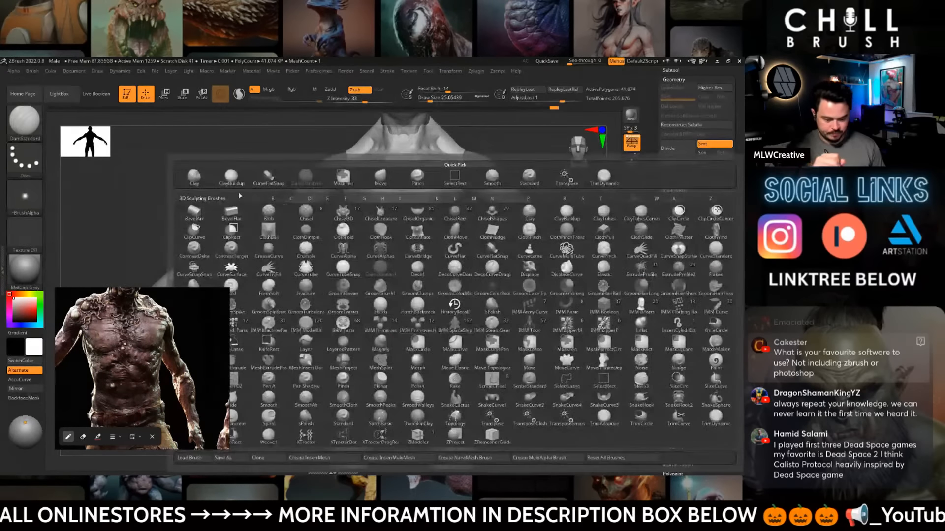
pyautogui.press('c')
pyautogui.press('b')
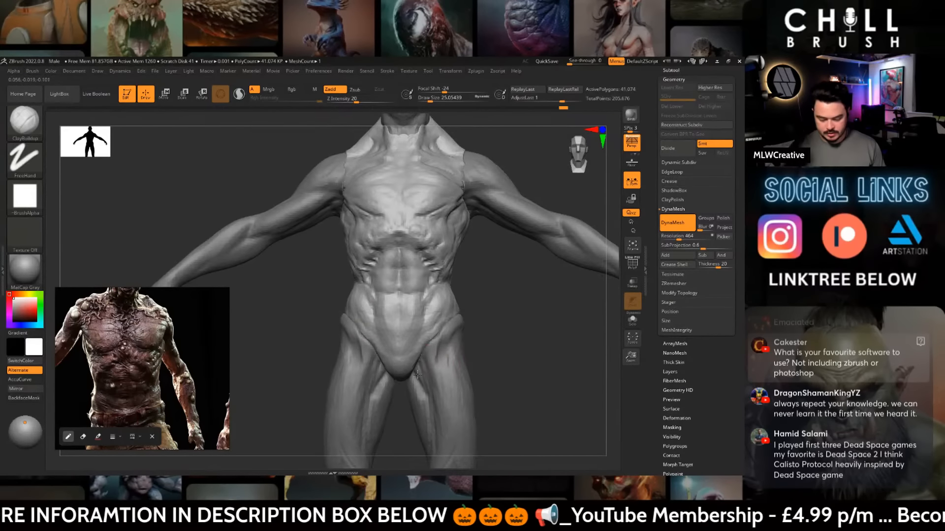
pyautogui.keyDown('alt'); pyautogui.moveTo(417, 375); pyautogui.dragTo(418, 411); pyautogui.keyUp('alt')
pyautogui.press('space')
pyautogui.moveTo(476, 271); pyautogui.dragTo(473, 271)
# - Add thin raised folds below the pectorals and over the upper ribs with the Standard brush at a draw size of about 10.5
pyautogui.press('b')
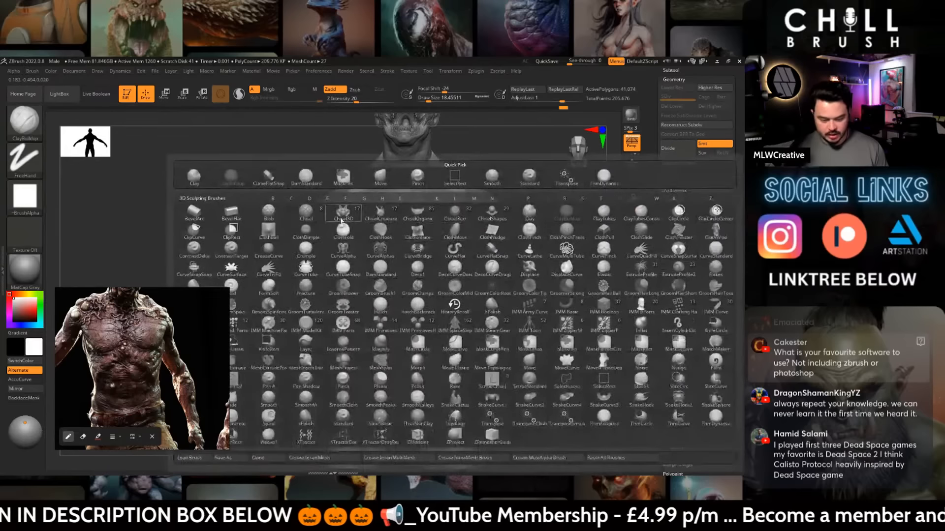
pyautogui.click(528, 176)
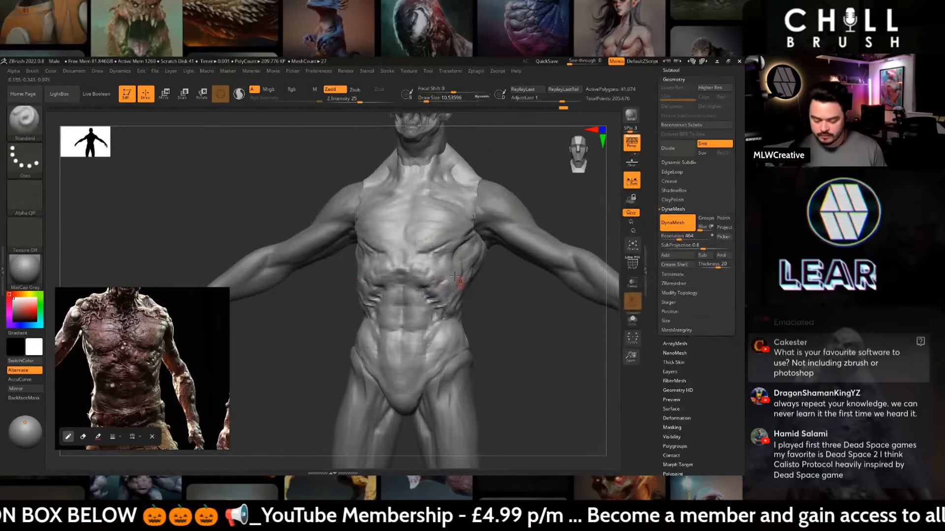
pyautogui.moveTo(425, 250); pyautogui.dragTo(473, 225)
pyautogui.hotkey('ctrl', 'z')
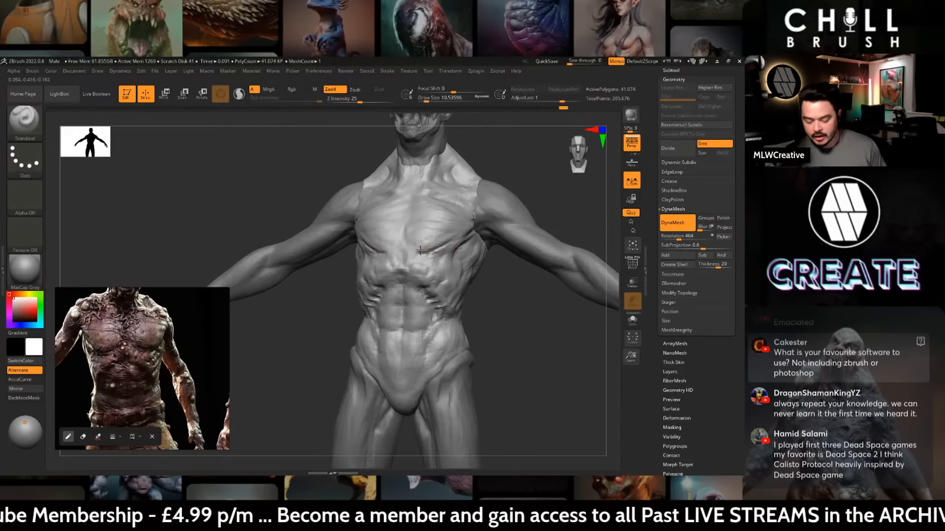
pyautogui.moveTo(449, 256); pyautogui.dragTo(449, 250)
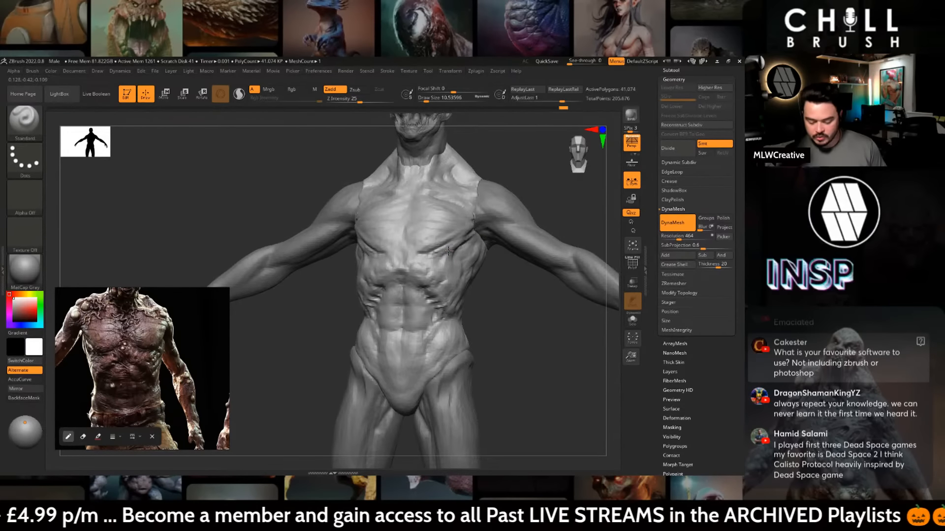
pyautogui.moveTo(532, 293); pyautogui.dragTo(485, 300)
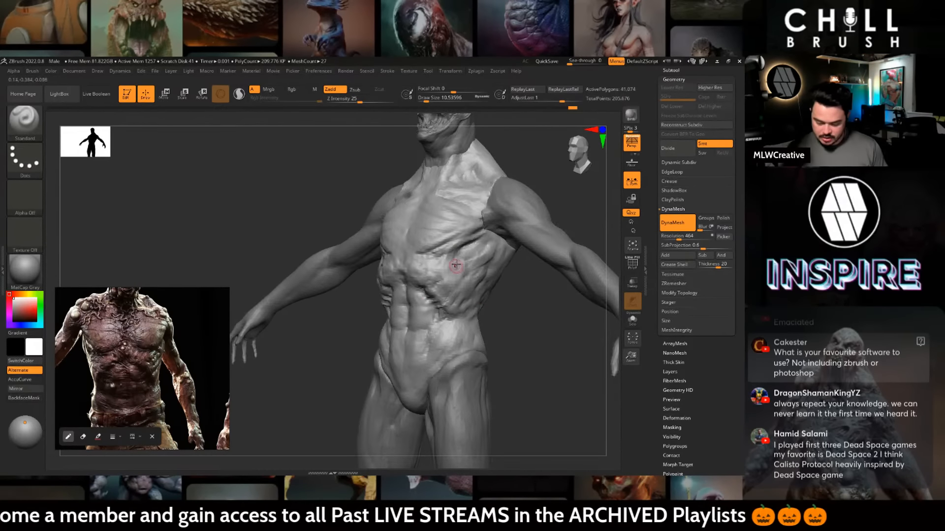
pyautogui.moveTo(511, 330); pyautogui.dragTo(517, 308)
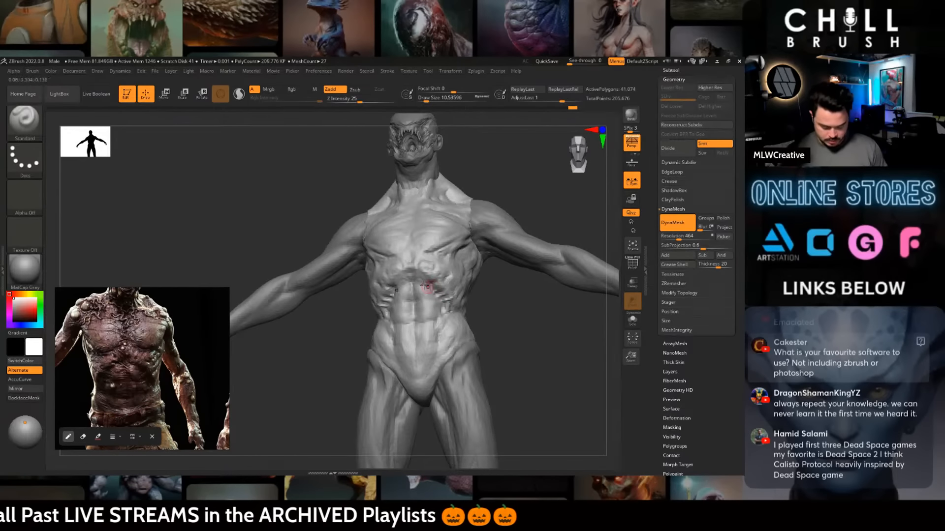
# - Carve the sternum groove down the centre of the chest with DamStandard at a draw size of about 30.7
pyautogui.press('b')
pyautogui.press('d')
pyautogui.press('s')
pyautogui.press('b')
pyautogui.press('d')
pyautogui.press('s')
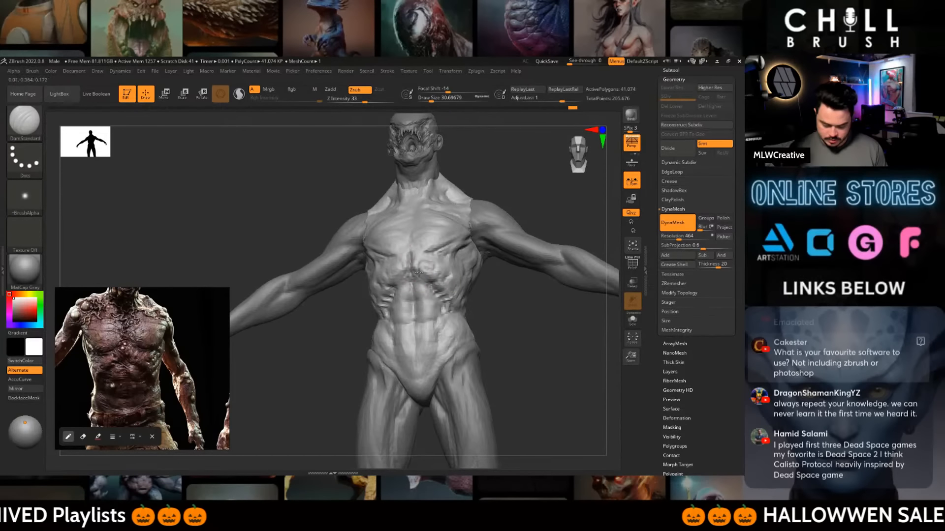
pyautogui.moveTo(494, 315); pyautogui.dragTo(524, 317)
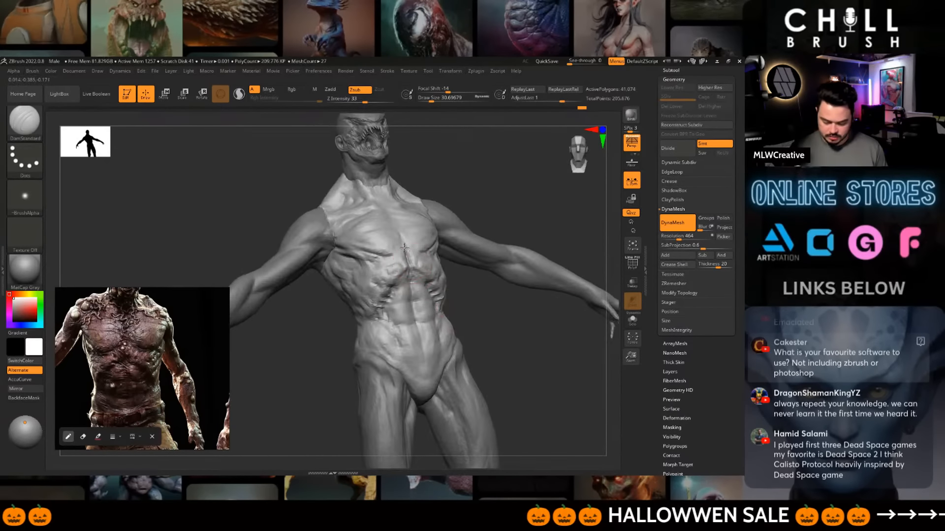
pyautogui.moveTo(448, 246); pyautogui.dragTo(409, 262)
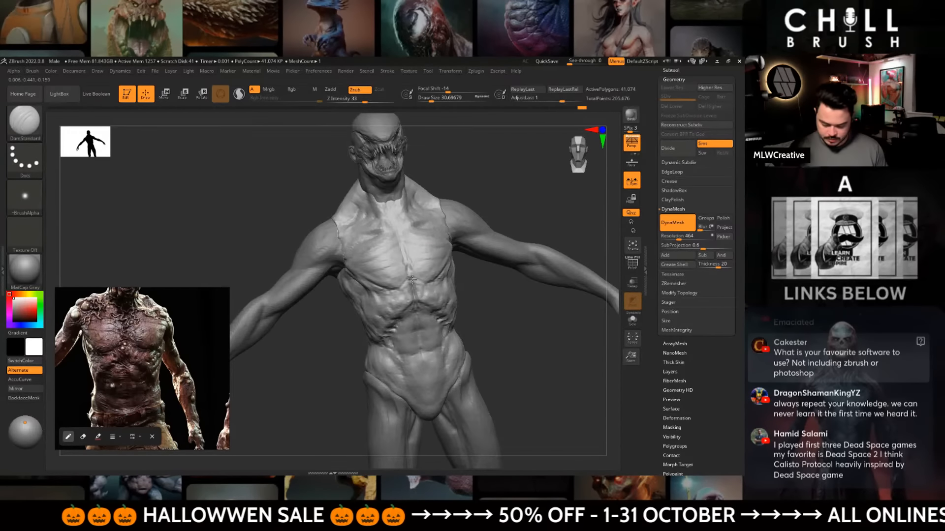
# - Adjust the shape of the lower chest around the sternum with the Move brush at a draw size of about 23.3
pyautogui.moveTo(480, 310)
pyautogui.mouseDown()
pyautogui.moveTo(447, 310)
pyautogui.moveTo(487, 309)
pyautogui.moveTo(494, 220)
pyautogui.moveTo(479, 218)
pyautogui.moveTo(512, 221)
pyautogui.moveTo(517, 234)
pyautogui.mouseUp()
pyautogui.press('b')
pyautogui.press('m')
pyautogui.press('v')
pyautogui.press('space')
pyautogui.keyDown('alt'); pyautogui.moveTo(513, 241); pyautogui.dragTo(512, 281); pyautogui.keyUp('alt')
pyautogui.moveTo(408, 263); pyautogui.dragTo(399, 247)
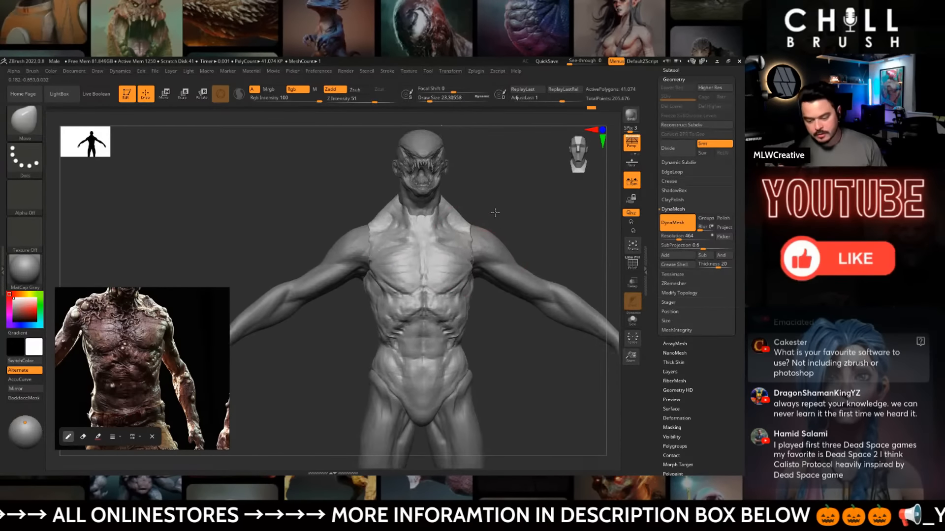
# - Carve the grooves along the spine and back muscles with DamStandard
pyautogui.keyDown('alt'); pyautogui.moveTo(485, 231); pyautogui.dragTo(586, 211); pyautogui.keyUp('alt')
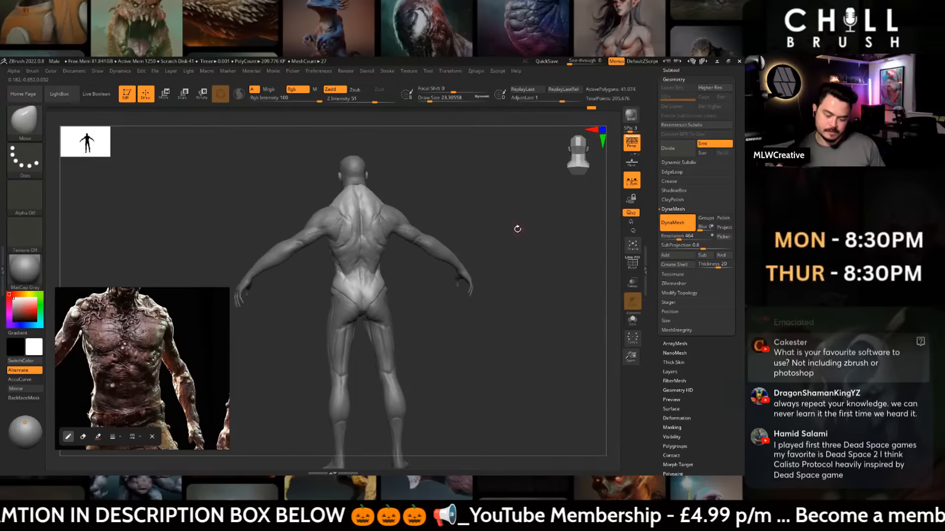
pyautogui.moveTo(516, 226); pyautogui.dragTo(507, 230)
pyautogui.press('b')
pyautogui.press('c')
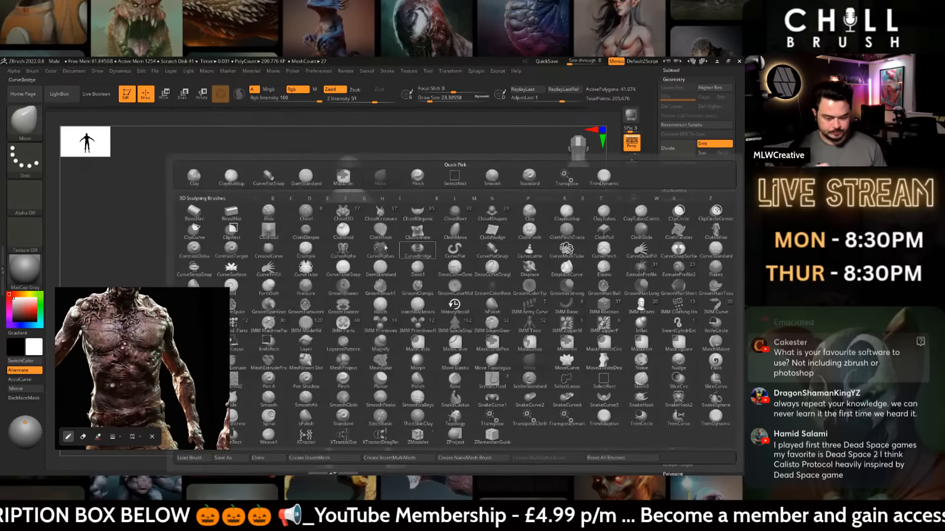
pyautogui.press('b')
pyautogui.moveTo(475, 162)
pyautogui.keyDown('alt'); pyautogui.mouseDown()
pyautogui.moveTo(471, 202)
pyautogui.moveTo(348, 308)
pyautogui.mouseUp(); pyautogui.keyUp('alt')
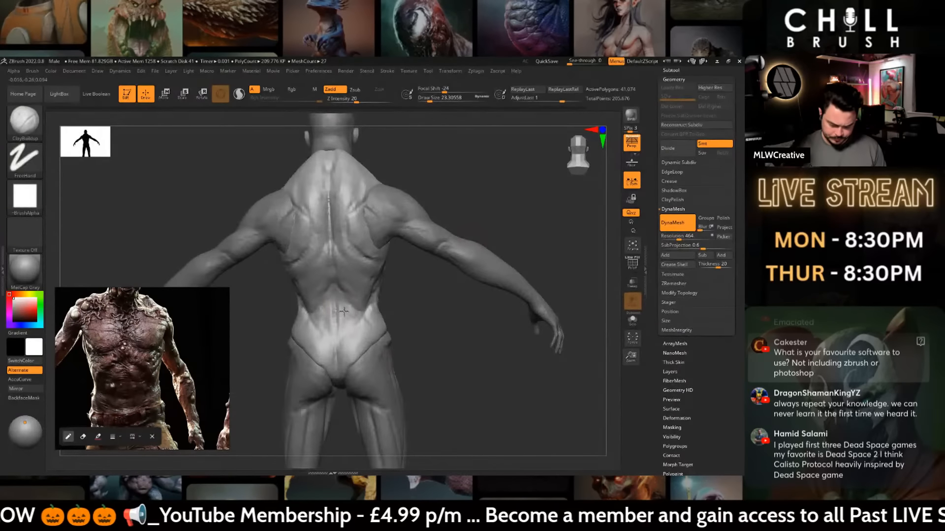
pyautogui.press('b')
pyautogui.press('d')
pyautogui.press('s')
pyautogui.press('space')
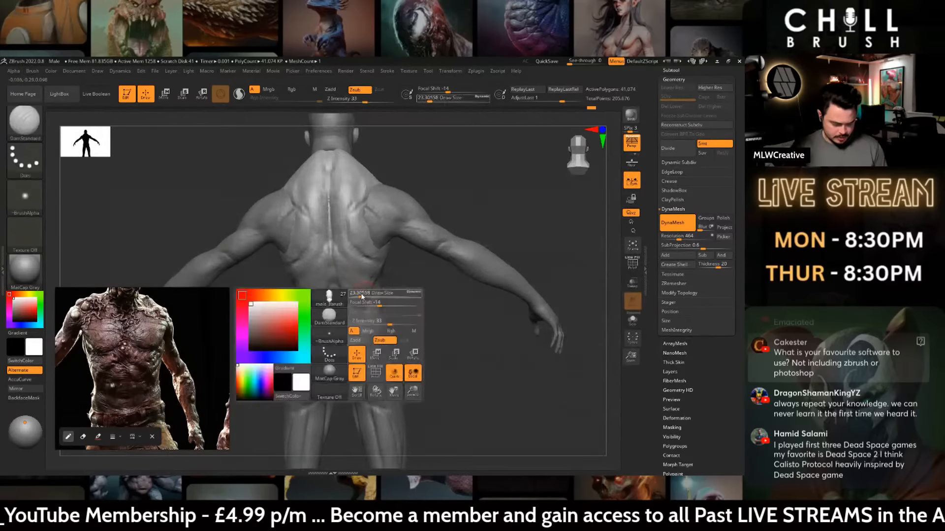
pyautogui.moveTo(421, 311); pyautogui.dragTo(348, 293)
pyautogui.moveTo(421, 350)
pyautogui.mouseDown()
pyautogui.moveTo(449, 359)
pyautogui.moveTo(433, 307)
pyautogui.moveTo(463, 322)
pyautogui.moveTo(480, 359)
pyautogui.moveTo(473, 347)
pyautogui.mouseUp()
# - Build up the neck and collarbone muscles with ClayBuildup at a draw size of about 15.6
pyautogui.press('space')
pyautogui.moveTo(417, 238)
pyautogui.mouseDown()
pyautogui.moveTo(457, 211)
pyautogui.moveTo(491, 250)
pyautogui.mouseUp()
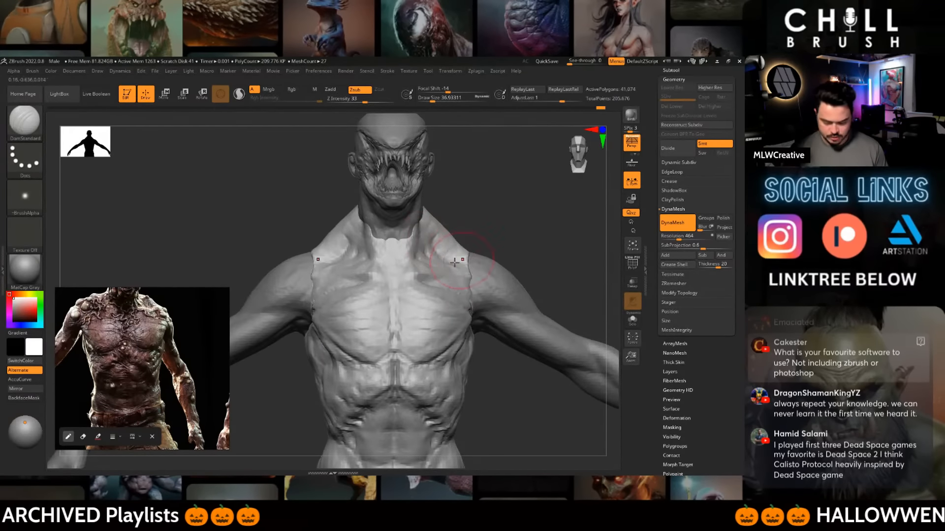
pyautogui.press('b')
pyautogui.click(239, 177)
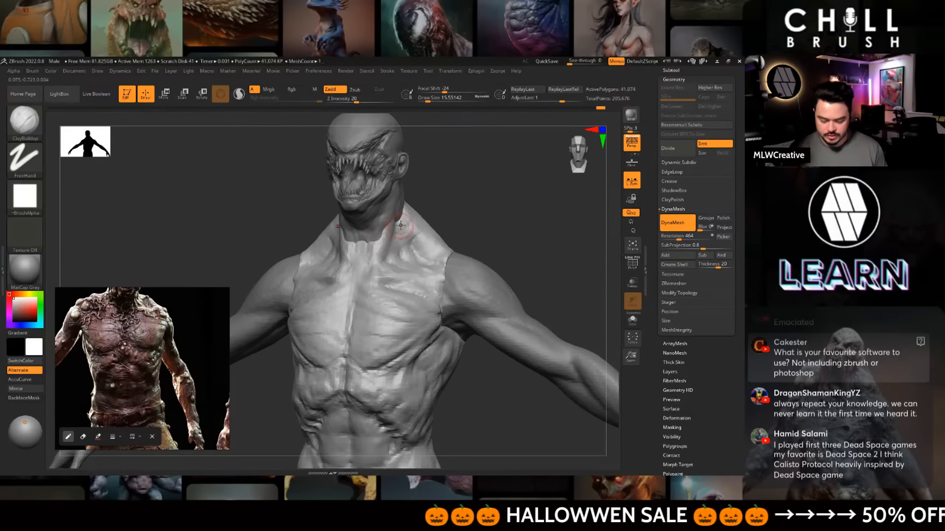
# - Build up the upper chest beneath the collarbone with the ClayBuildup brush at a draw size of about 18.46
pyautogui.moveTo(460, 220); pyautogui.dragTo(453, 217)
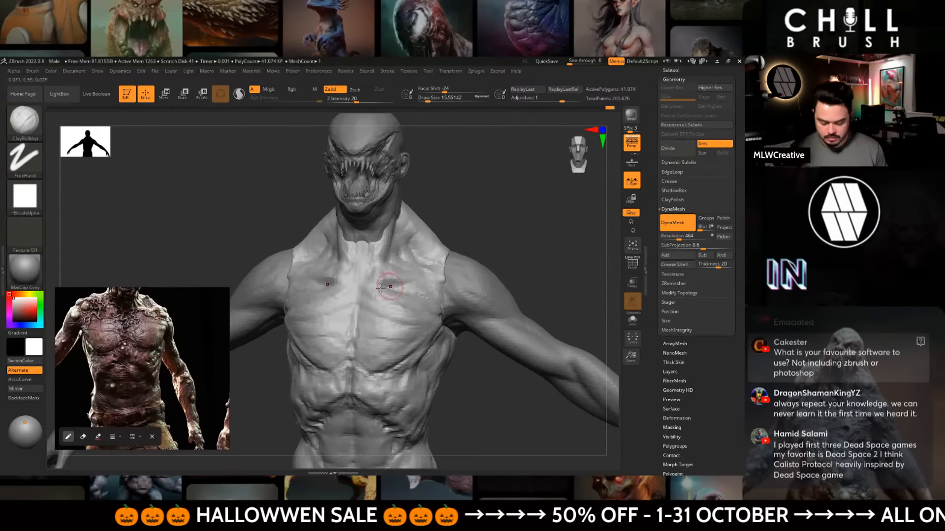
pyautogui.press('space')
pyautogui.click(407, 291)
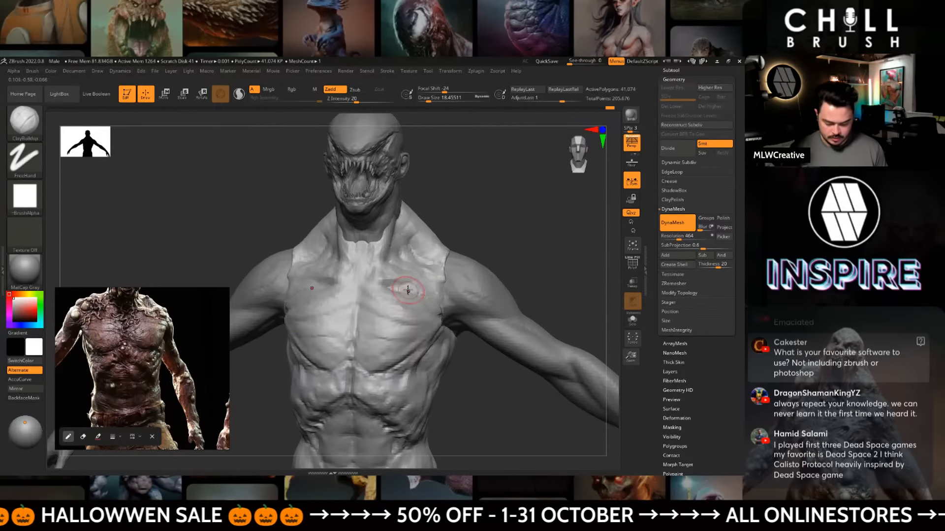
pyautogui.moveTo(394, 289); pyautogui.dragTo(412, 292)
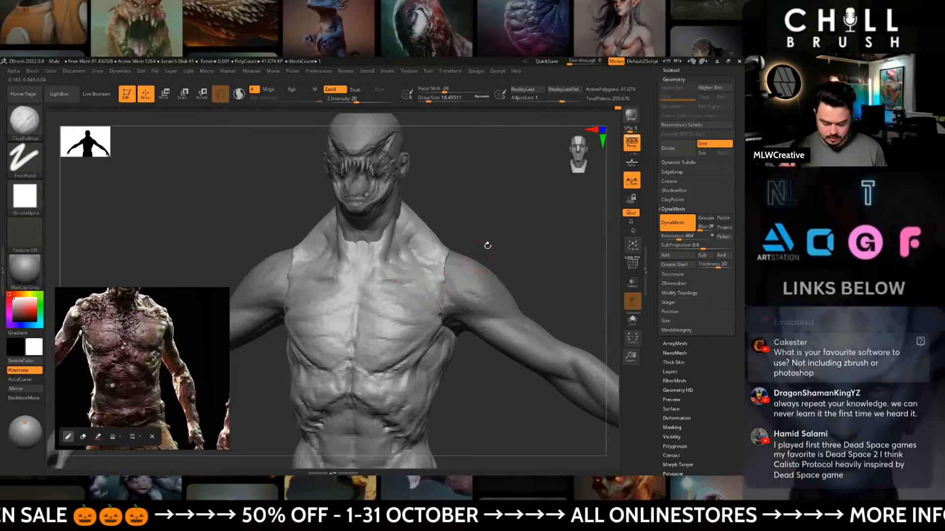
# - Switch to the Move brush with a draw size of about 46.17 for adjusting the full figure
pyautogui.keyDown('alt'); pyautogui.moveTo(487, 245); pyautogui.dragTo(469, 221); pyautogui.keyUp('alt')
pyautogui.moveTo(486, 305)
pyautogui.keyDown('alt'); pyautogui.mouseDown()
pyautogui.moveTo(492, 195)
pyautogui.moveTo(462, 300)
pyautogui.moveTo(427, 272)
pyautogui.mouseUp(); pyautogui.keyUp('alt')
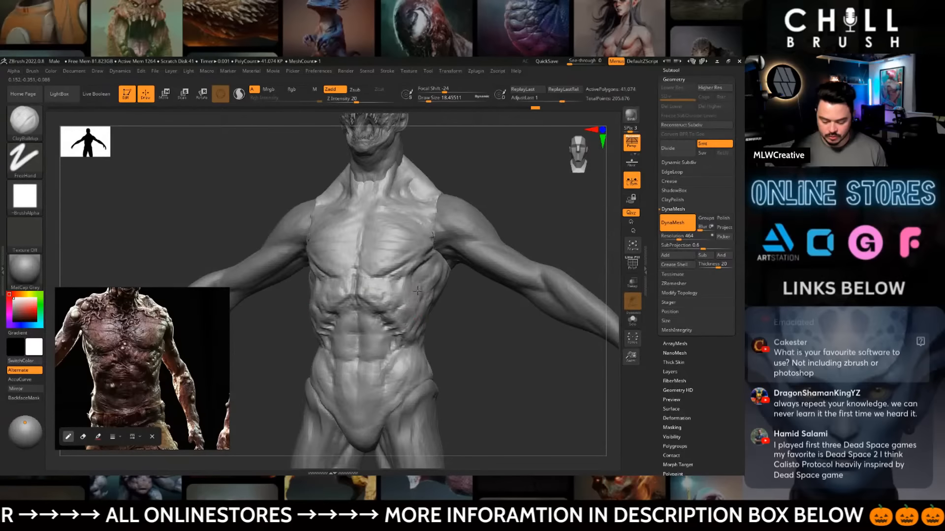
pyautogui.keyDown('shift'); pyautogui.moveTo(464, 319); pyautogui.dragTo(481, 350); pyautogui.keyUp('shift')
pyautogui.keyDown('alt'); pyautogui.moveTo(481, 350); pyautogui.dragTo(472, 332); pyautogui.keyUp('alt')
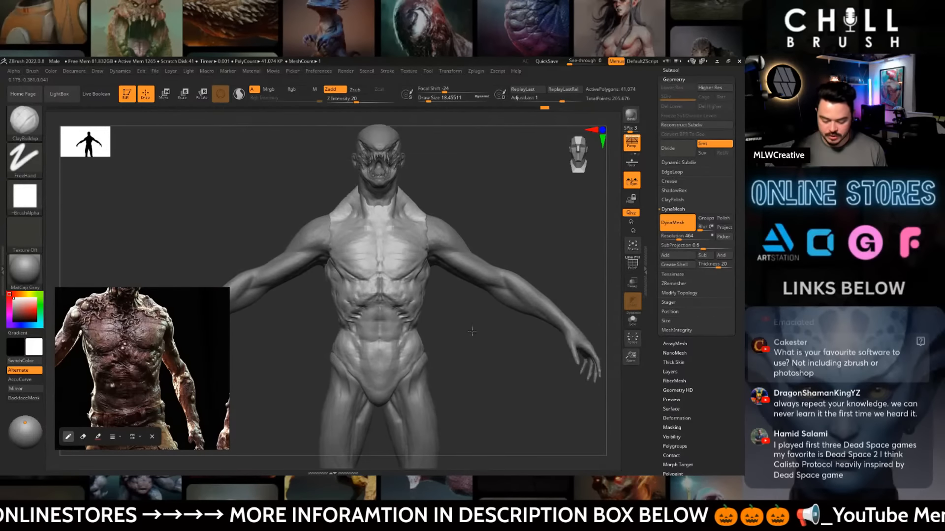
pyautogui.moveTo(486, 376)
pyautogui.mouseDown()
pyautogui.moveTo(441, 286)
pyautogui.moveTo(453, 322)
pyautogui.mouseUp()
pyautogui.press('b')
pyautogui.press('m')
pyautogui.press('v')
pyautogui.press('space')
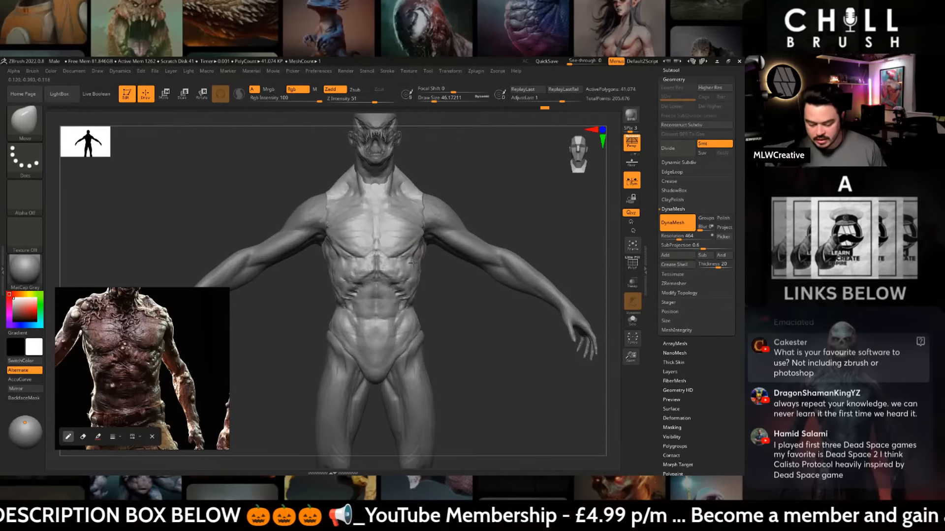
# - Make the arms the active subtool and examine the figure's side and back silhouette
pyautogui.moveTo(422, 241); pyautogui.dragTo(361, 237, button='right')
pyautogui.keyDown('alt'); pyautogui.click(425, 226); pyautogui.keyUp('alt')
pyautogui.moveTo(484, 300); pyautogui.dragTo(453, 273, button='right')
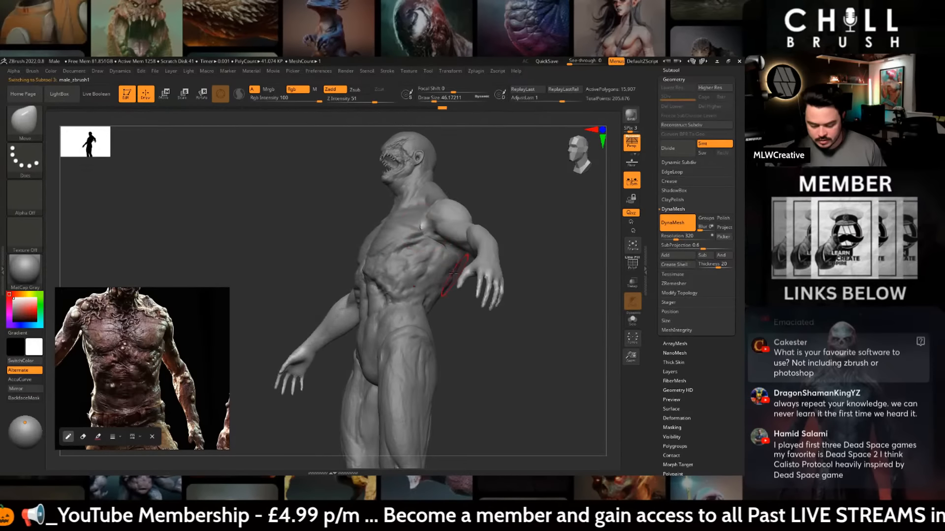
pyautogui.moveTo(422, 229)
pyautogui.keyDown('shift'); pyautogui.mouseDown(button='right')
pyautogui.moveTo(510, 232)
pyautogui.moveTo(463, 209)
pyautogui.moveTo(566, 206)
pyautogui.moveTo(490, 211)
pyautogui.moveTo(538, 212)
pyautogui.mouseUp(button='right'); pyautogui.keyUp('shift')
pyautogui.moveTo(529, 331); pyautogui.dragTo(413, 283, button='right')
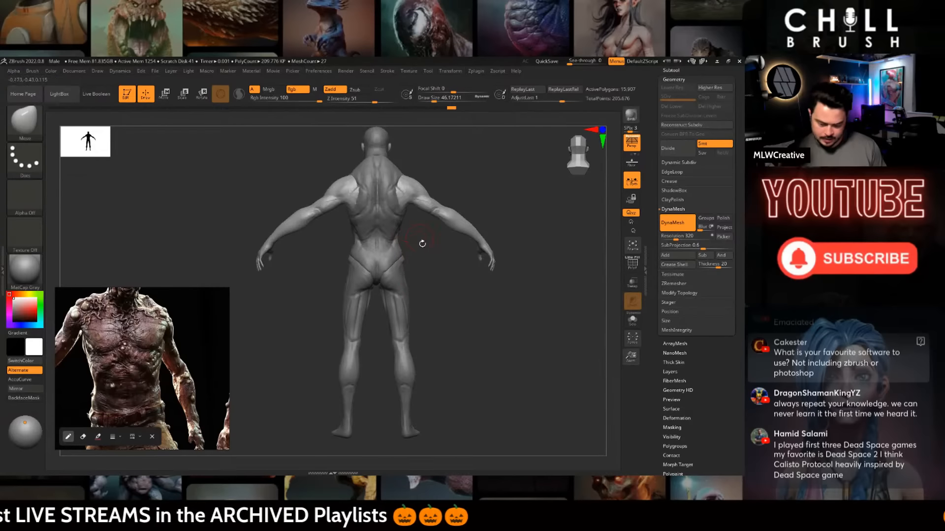
# - Make the legs the active subtool and set up the ClayBuildup brush with a draw size of about 30.7
pyautogui.keyDown('alt'); pyautogui.click(411, 311); pyautogui.keyUp('alt')
pyautogui.moveTo(433, 333); pyautogui.dragTo(451, 338, button='right')
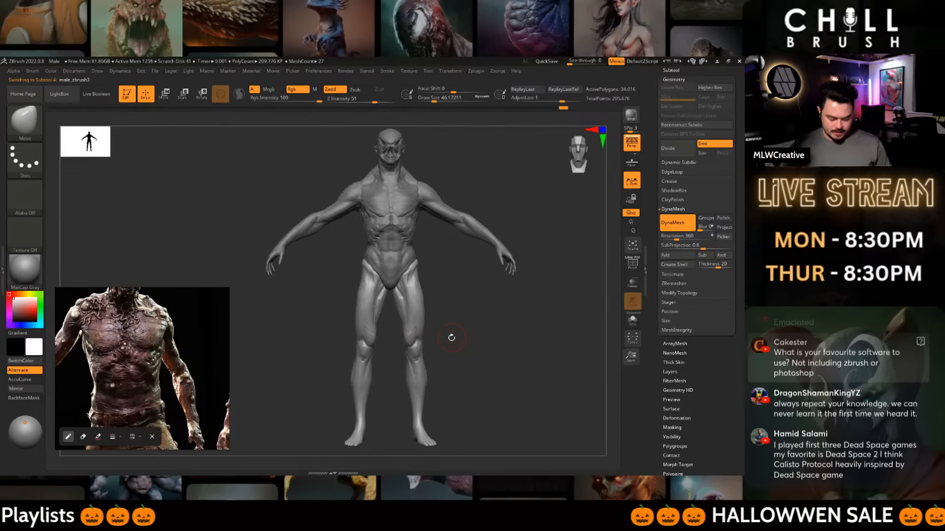
pyautogui.press('v')
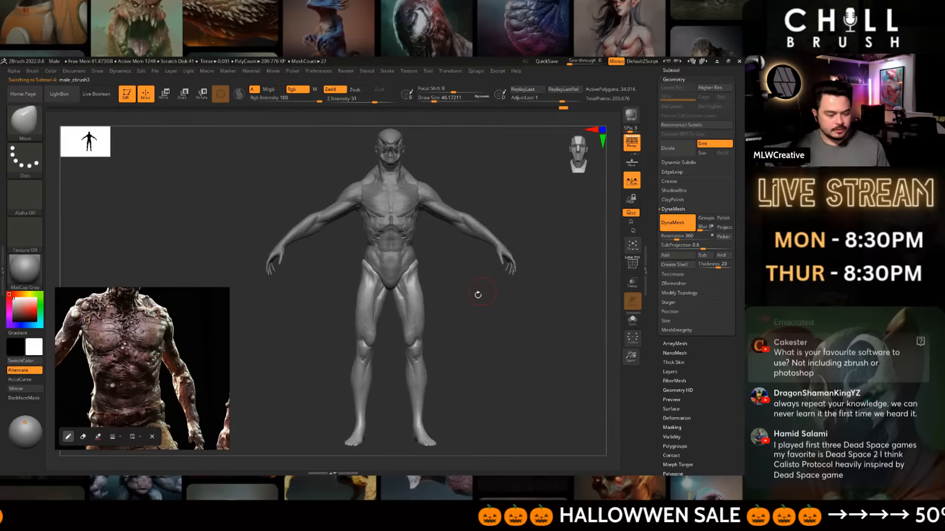
pyautogui.press('b')
pyautogui.click(231, 178)
pyautogui.press('space')
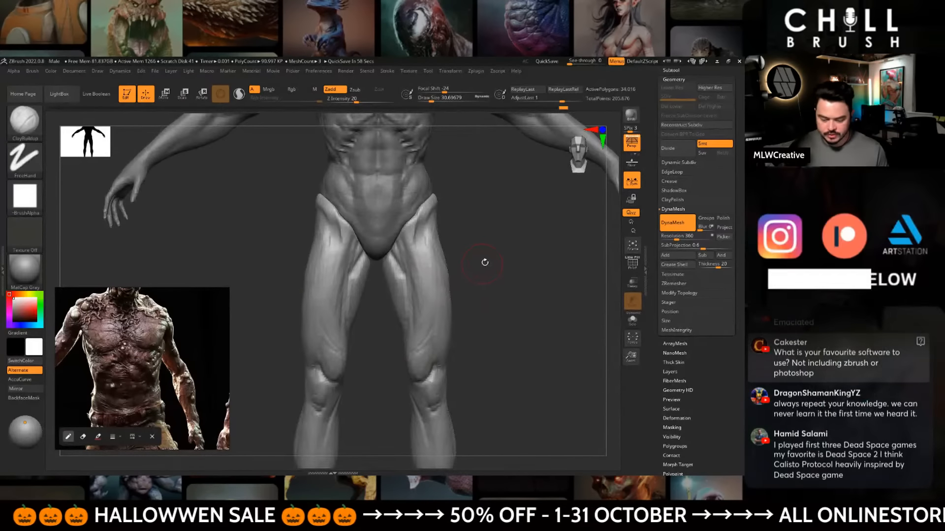
pyautogui.keyDown('alt'); pyautogui.moveTo(534, 223); pyautogui.dragTo(455, 399); pyautogui.keyUp('alt')
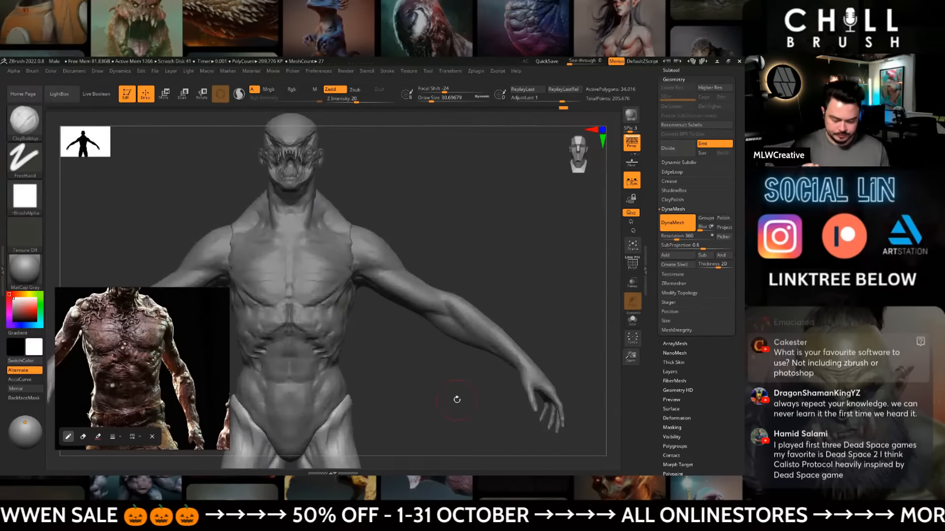
# - Make the arms the active subtool and set the ClayBuildup brush to a draw size of about 20
pyautogui.press('b')
pyautogui.click(248, 174)
pyautogui.keyDown('alt'); pyautogui.click(394, 240); pyautogui.keyUp('alt')
pyautogui.press('space')
pyautogui.moveTo(416, 241); pyautogui.dragTo(355, 242)
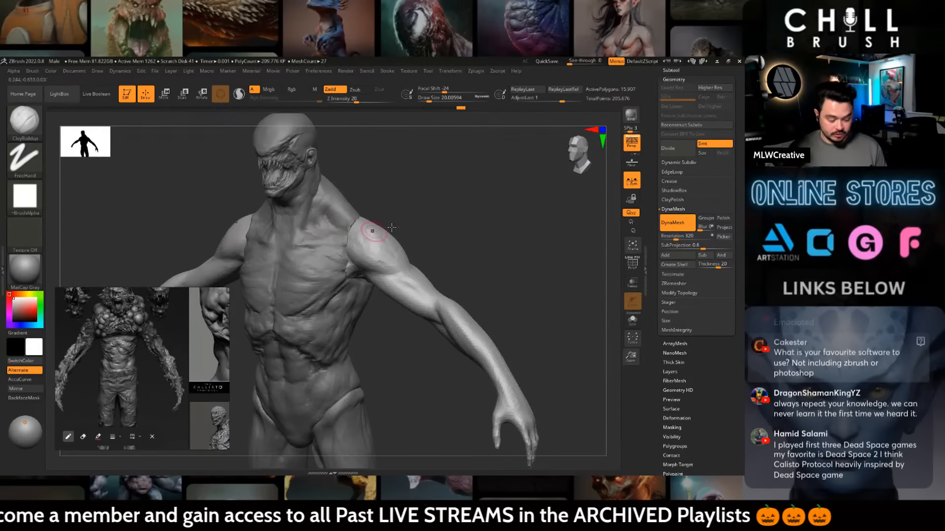
# - Switch to the DamStandard brush for the arms, keeping the draw size at about 20
pyautogui.moveTo(460, 241); pyautogui.dragTo(506, 244)
pyautogui.press('b')
pyautogui.press('d')
pyautogui.press('s')
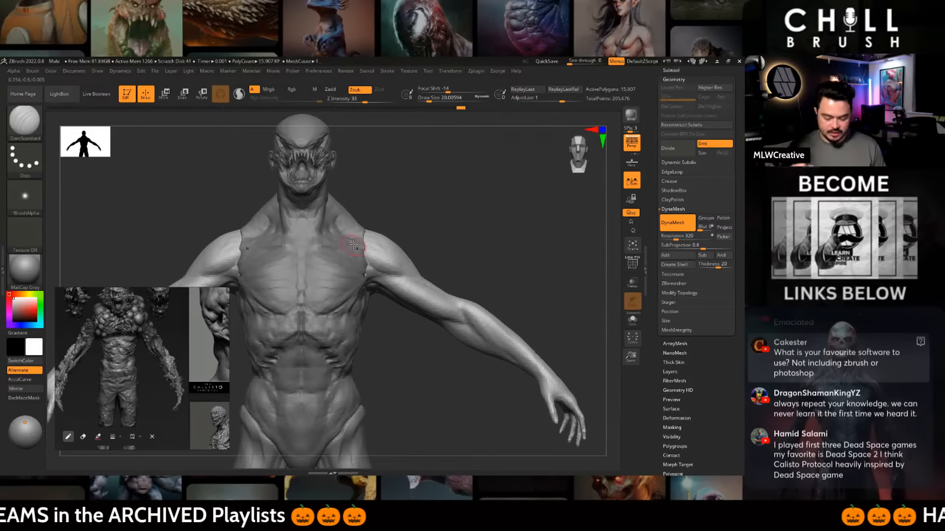
pyautogui.moveTo(461, 241); pyautogui.dragTo(426, 291)
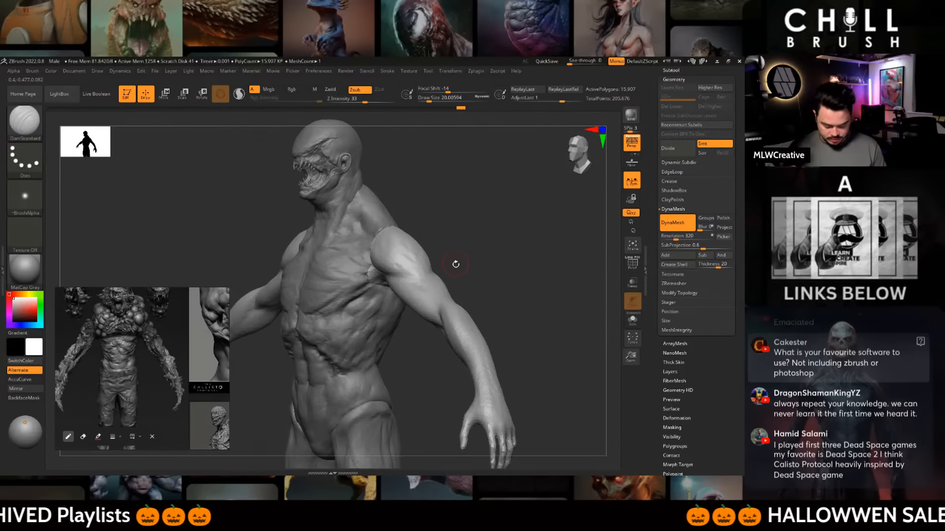
# - Adjust the upper arm's shape near the shoulder with the Move brush at draw size 28.75
pyautogui.press('b')
pyautogui.press('m')
pyautogui.press('v')
pyautogui.press('space')
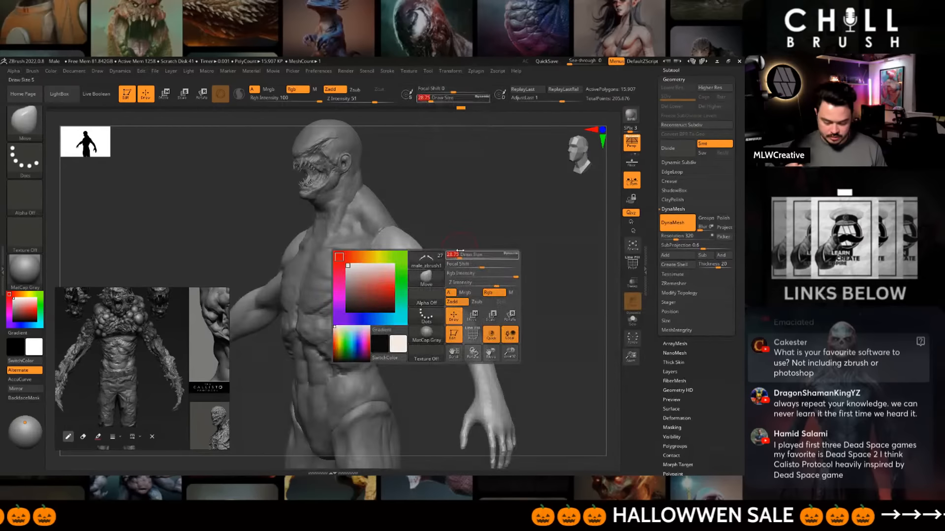
pyautogui.moveTo(460, 251); pyautogui.dragTo(428, 261)
# - Build up the shoulder and upper arm with the ClayBuildup brush at draw size 28.75
pyautogui.press('b')
pyautogui.press('c')
pyautogui.press('b')
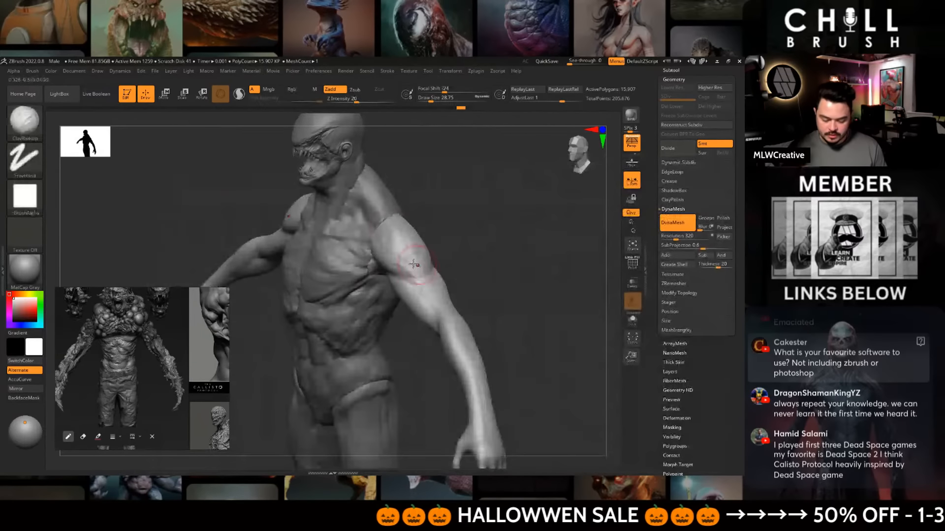
pyautogui.moveTo(473, 256); pyautogui.dragTo(443, 250)
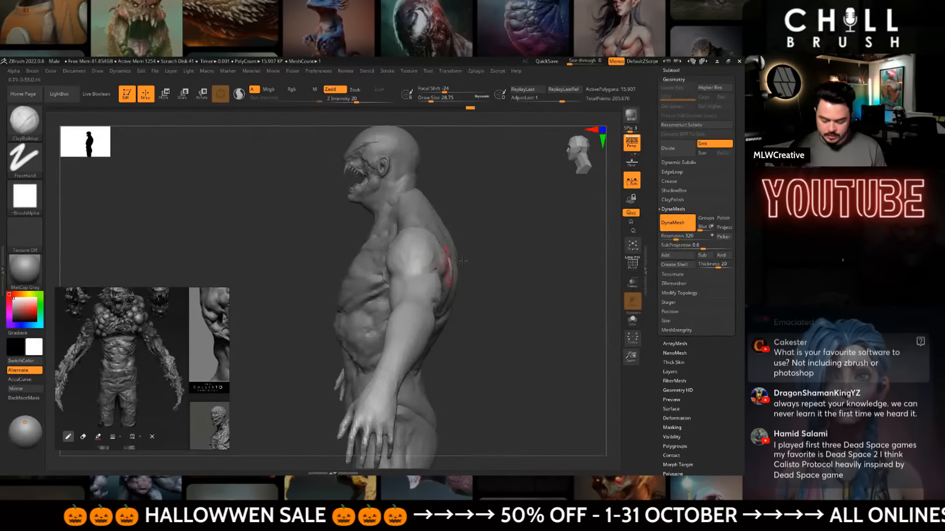
pyautogui.moveTo(446, 263)
pyautogui.mouseDown(button='right')
pyautogui.moveTo(428, 250)
pyautogui.moveTo(495, 257)
pyautogui.mouseUp(button='right')
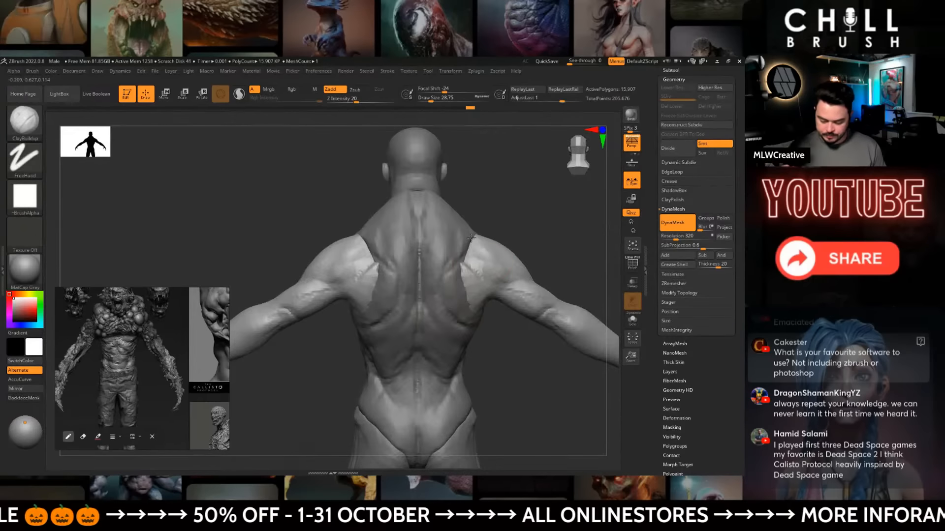
# - Make the torso the active subtool and reshape the shoulder blades and back with the Move brush at a draw size of about 43.76
pyautogui.press('b')
pyautogui.press('m')
pyautogui.press('v')
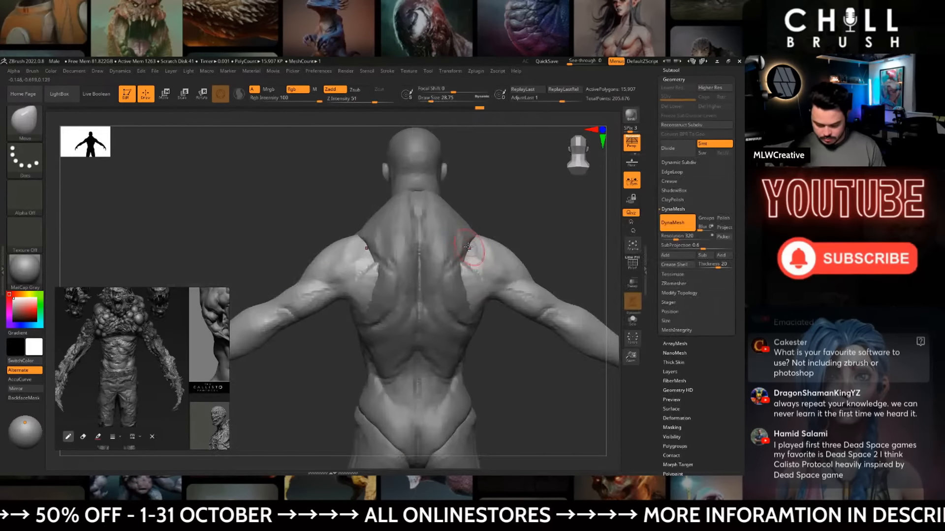
pyautogui.keyDown('alt'); pyautogui.click(470, 247); pyautogui.keyUp('alt')
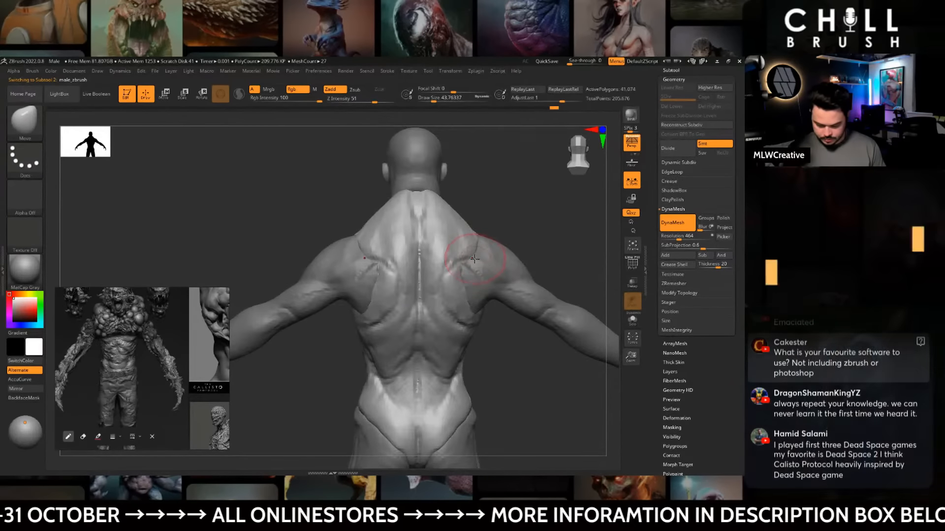
pyautogui.moveTo(470, 247)
pyautogui.mouseDown(button='right')
pyautogui.moveTo(484, 242)
pyautogui.moveTo(469, 249)
pyautogui.moveTo(490, 305)
pyautogui.mouseUp(button='right')
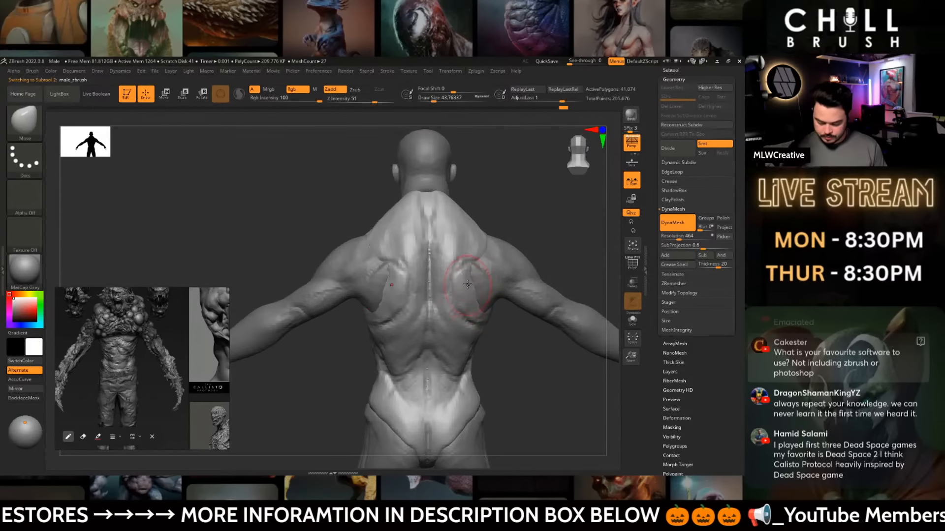
pyautogui.moveTo(467, 271); pyautogui.dragTo(483, 221, button='right')
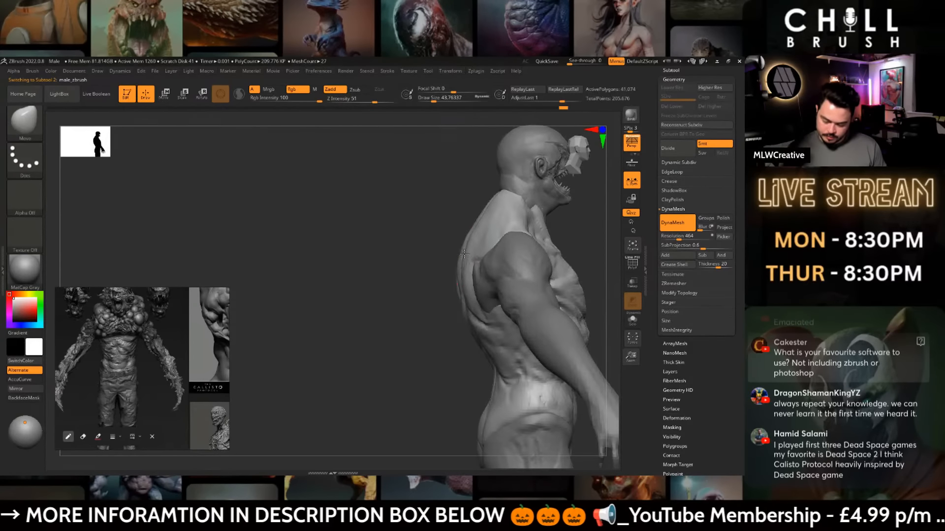
pyautogui.moveTo(460, 270); pyautogui.dragTo(363, 258, button='right')
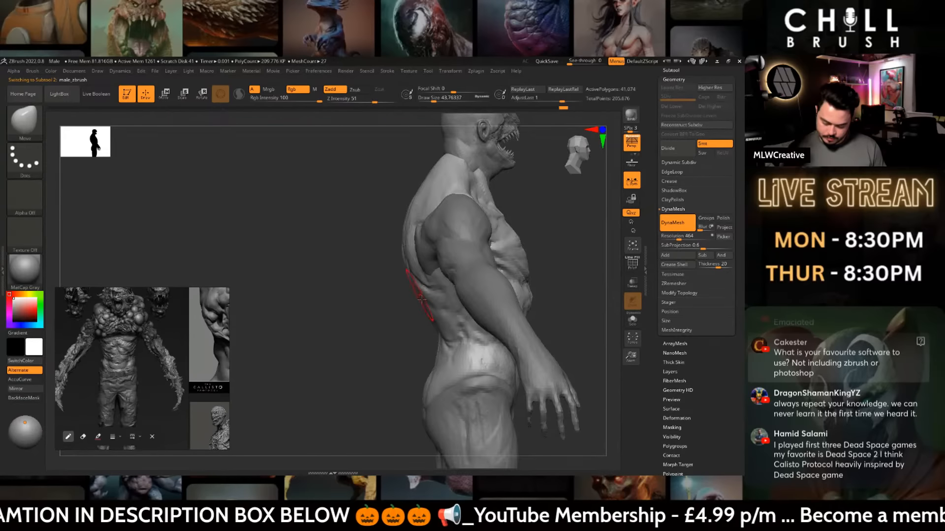
pyautogui.moveTo(426, 311)
pyautogui.mouseDown(button='right')
pyautogui.moveTo(470, 227)
pyautogui.moveTo(531, 267)
pyautogui.moveTo(528, 239)
pyautogui.moveTo(517, 247)
pyautogui.moveTo(529, 251)
pyautogui.moveTo(508, 250)
pyautogui.moveTo(519, 250)
pyautogui.moveTo(515, 235)
pyautogui.moveTo(525, 228)
pyautogui.moveTo(533, 256)
pyautogui.moveTo(525, 251)
pyautogui.mouseUp(button='right')
# - Switch to the ClayBuildup brush at a draw size of about 18.46 and make the arms the active subtool
pyautogui.press('b')
pyautogui.press('c')
pyautogui.press('b')
pyautogui.rightClick(514, 234)
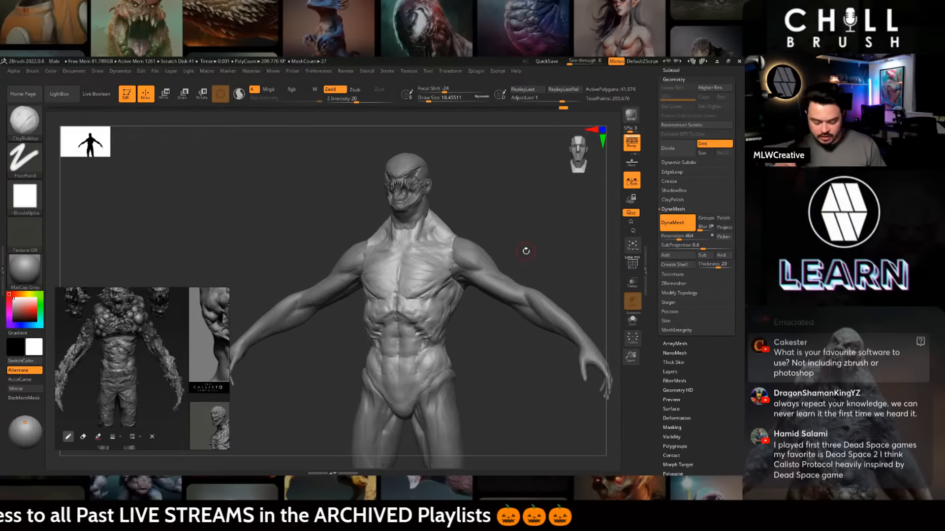
pyautogui.keyDown('alt'); pyautogui.click(501, 284); pyautogui.keyUp('alt')
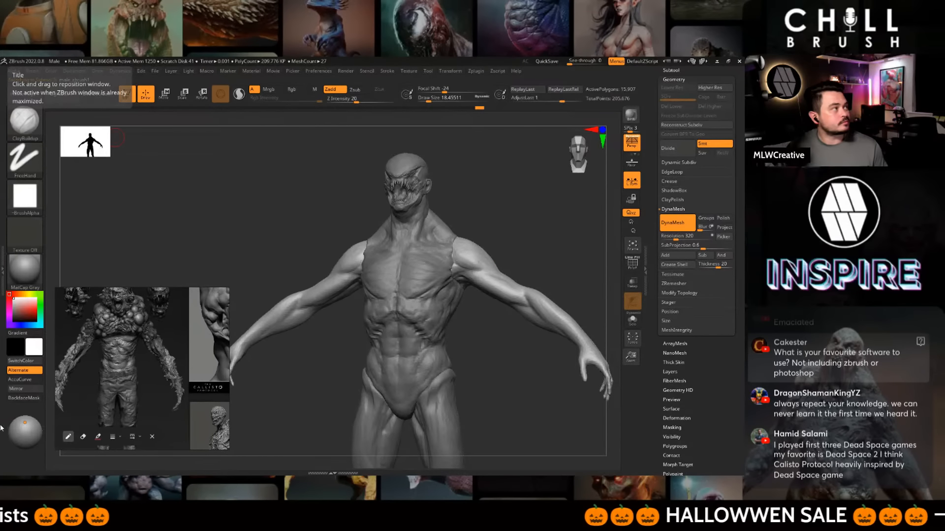
# - Switch to the DamStandard brush at a draw size of about 18.46 for detailing the arms
pyautogui.moveTo(513, 245)
pyautogui.mouseDown()
pyautogui.moveTo(535, 260)
pyautogui.moveTo(518, 253)
pyautogui.moveTo(483, 281)
pyautogui.moveTo(514, 254)
pyautogui.moveTo(533, 211)
pyautogui.mouseUp()
pyautogui.press('b')
pyautogui.press('d')
pyautogui.press('s')
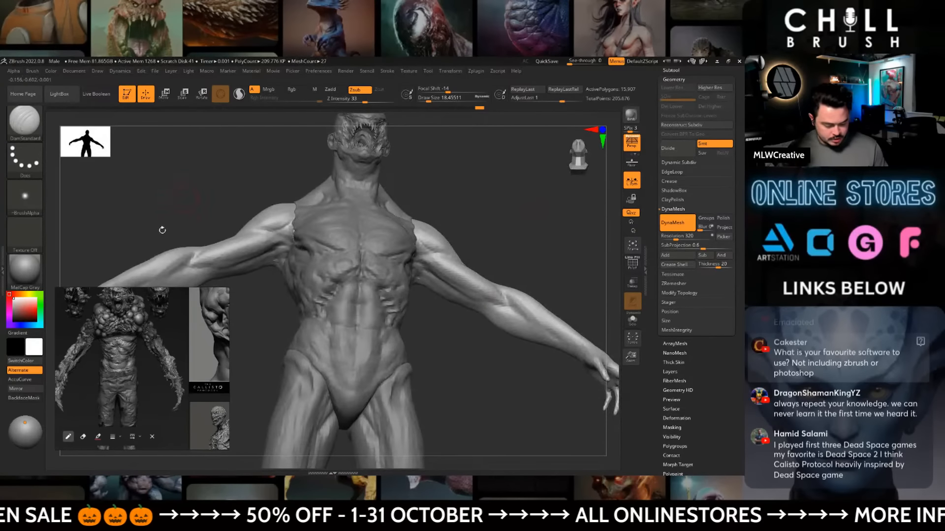
# - Browse the creature images on the reference board and frame the grey sculpt's side view showing its arm
pyautogui.scroll(-4, 172, 331)
pyautogui.scroll(3, 200, 379)
pyautogui.moveTo(170, 315); pyautogui.dragTo(121, 357, button='middle')
pyautogui.scroll(-2, 121, 352)
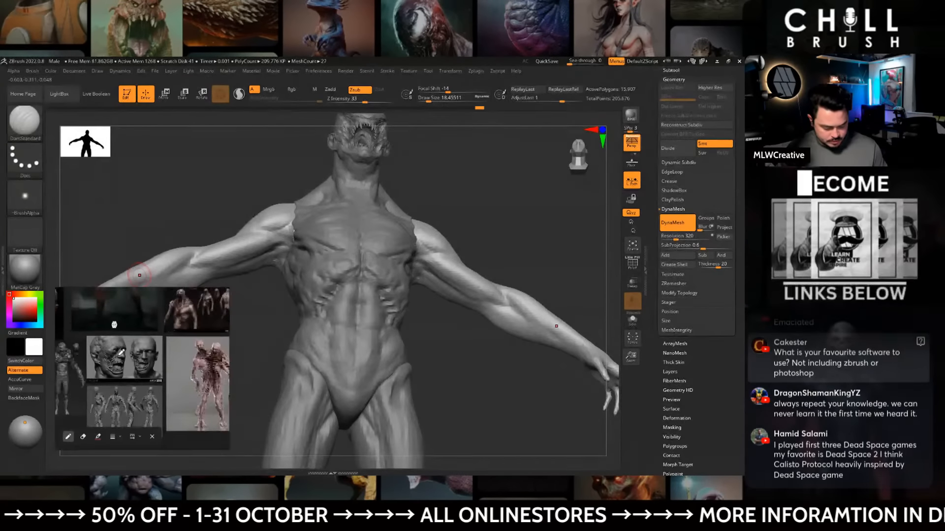
pyautogui.scroll(-3, 121, 353)
pyautogui.scroll(4, 187, 332)
pyautogui.moveTo(183, 331); pyautogui.dragTo(135, 373, button='middle')
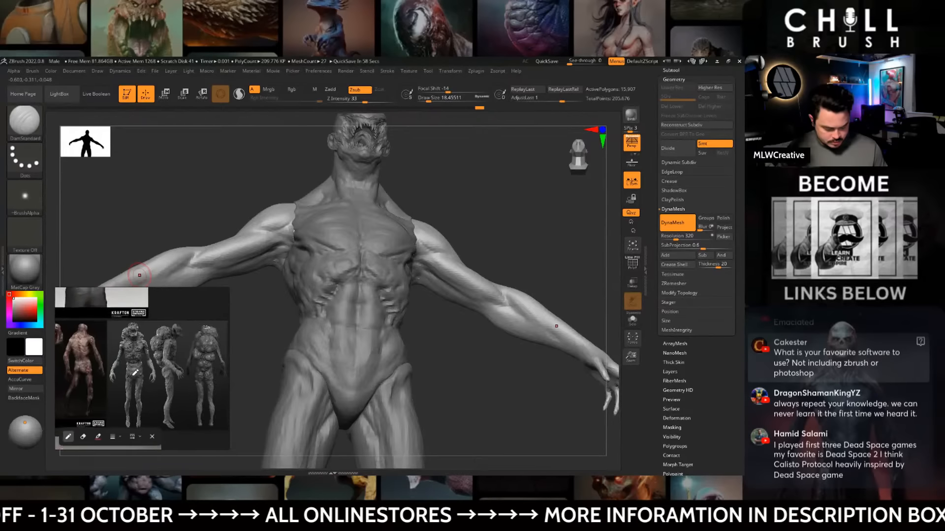
pyautogui.scroll(3, 169, 354)
pyautogui.moveTo(149, 327); pyautogui.dragTo(166, 337, button='middle')
pyautogui.scroll(-3, 166, 337)
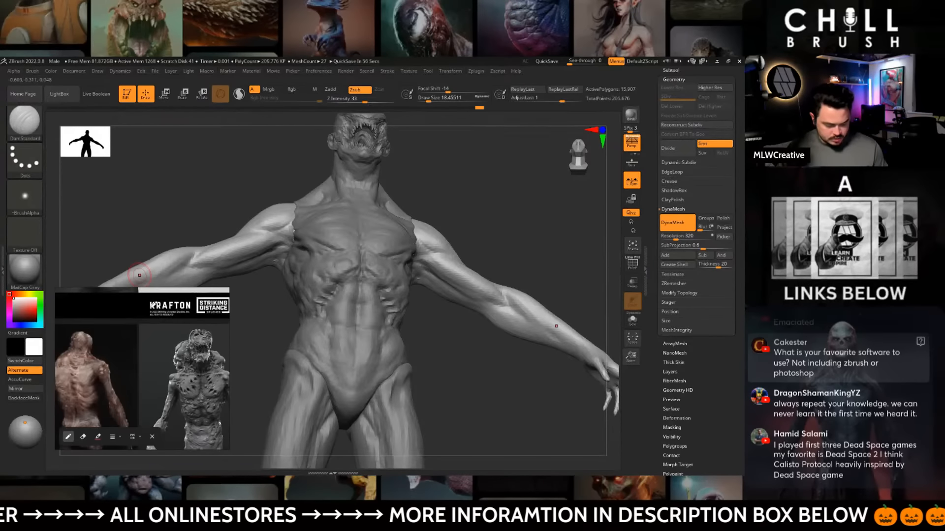
pyautogui.moveTo(113, 300); pyautogui.dragTo(225, 378, button='middle')
pyautogui.scroll(-3, 190, 365)
pyautogui.moveTo(150, 360); pyautogui.dragTo(253, 362, button='middle')
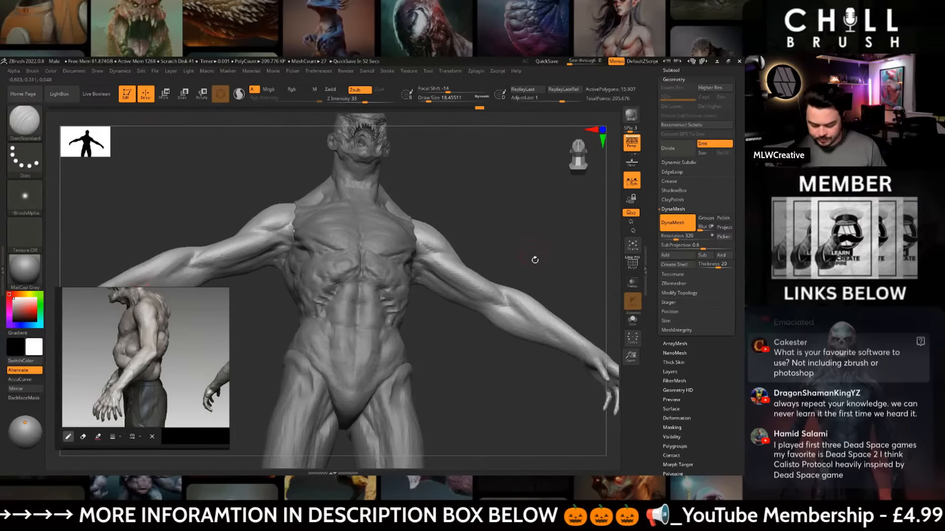
# - Reshape the back contour of the upper arm near the elbow with the Move brush at a draw size of about 46.17
pyautogui.moveTo(534, 256)
pyautogui.mouseDown()
pyautogui.moveTo(526, 263)
pyautogui.moveTo(524, 250)
pyautogui.mouseUp()
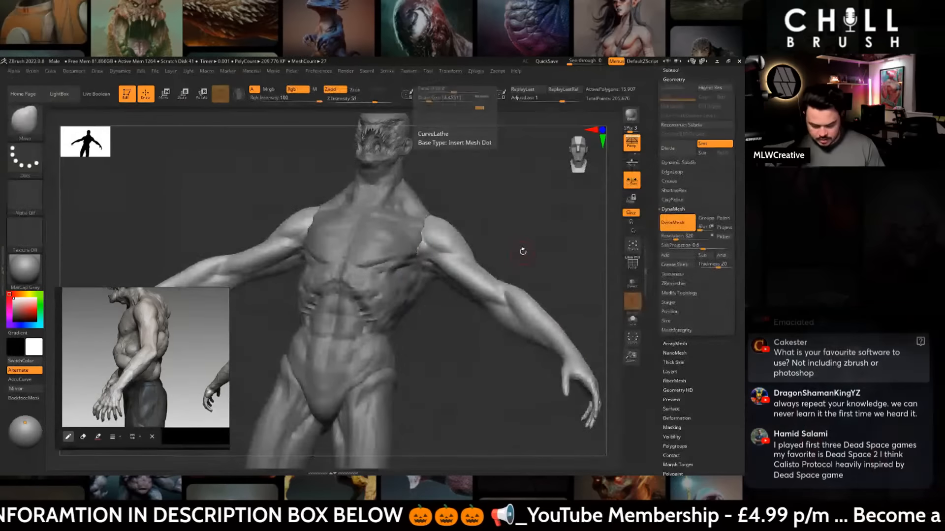
pyautogui.press('b')
pyautogui.press('m')
pyautogui.press('v')
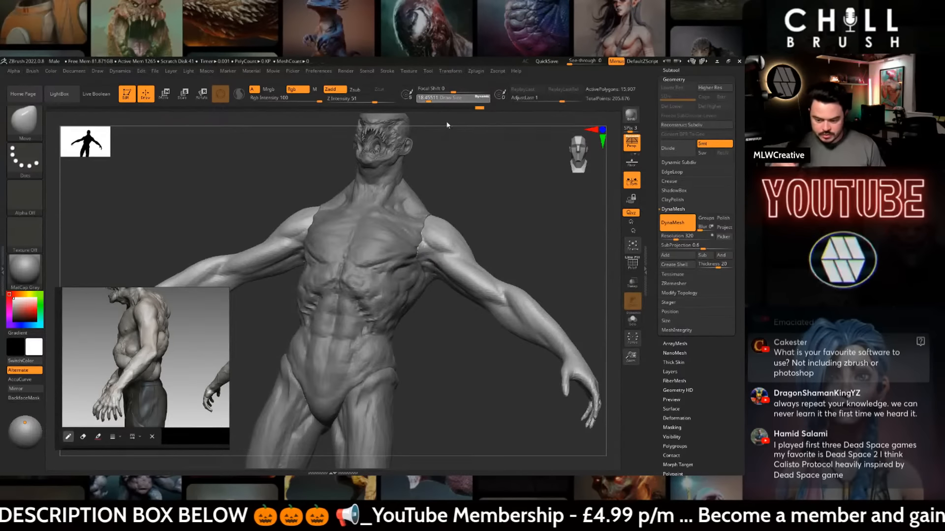
pyautogui.moveTo(530, 250)
pyautogui.mouseDown()
pyautogui.moveTo(501, 201)
pyautogui.moveTo(523, 248)
pyautogui.moveTo(538, 242)
pyautogui.moveTo(462, 259)
pyautogui.moveTo(482, 286)
pyautogui.mouseUp()
pyautogui.press('space')
pyautogui.press('space')
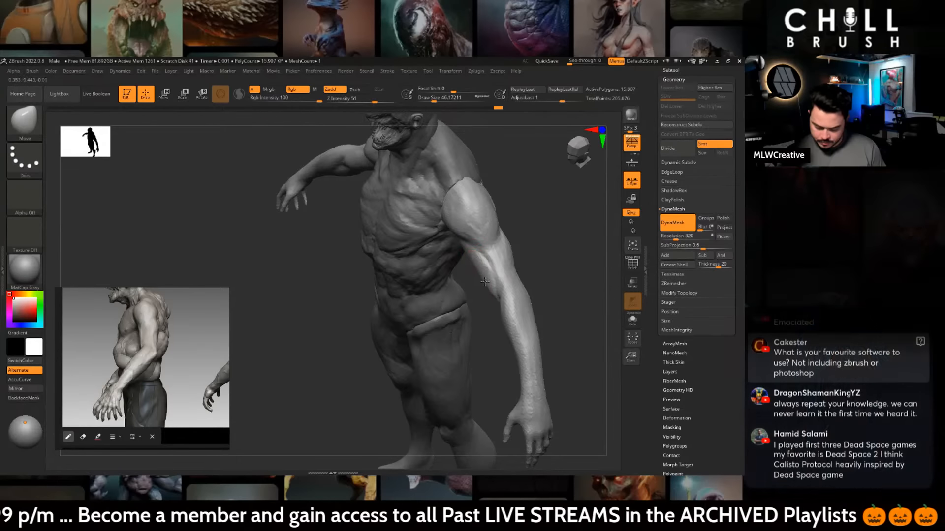
pyautogui.moveTo(530, 256); pyautogui.dragTo(513, 258)
pyautogui.moveTo(487, 290); pyautogui.dragTo(491, 268)
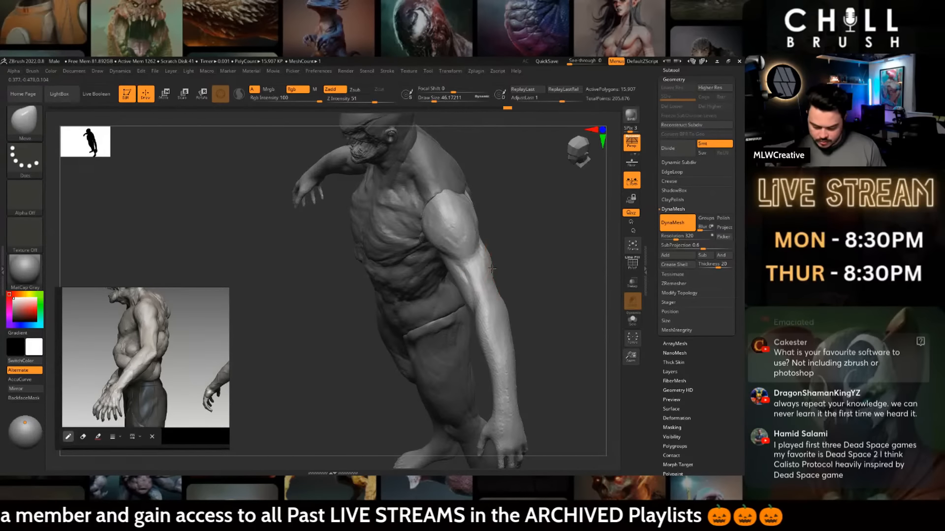
# - Build up the elbow and forearm muscles on the outer side of the arm with the ClayBuildup brush at a draw size of about 20
pyautogui.moveTo(490, 269)
pyautogui.mouseDown(button='right')
pyautogui.moveTo(492, 251)
pyautogui.moveTo(515, 257)
pyautogui.moveTo(542, 316)
pyautogui.moveTo(518, 263)
pyautogui.mouseUp(button='right')
pyautogui.press('b')
pyautogui.click(231, 177)
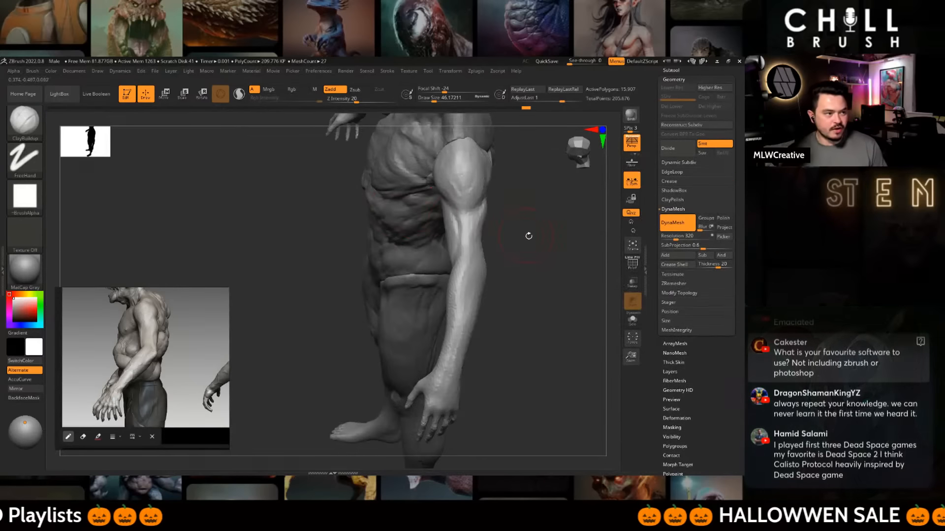
pyautogui.moveTo(526, 227)
pyautogui.mouseDown(button='right')
pyautogui.moveTo(543, 246)
pyautogui.moveTo(473, 268)
pyautogui.mouseUp(button='right')
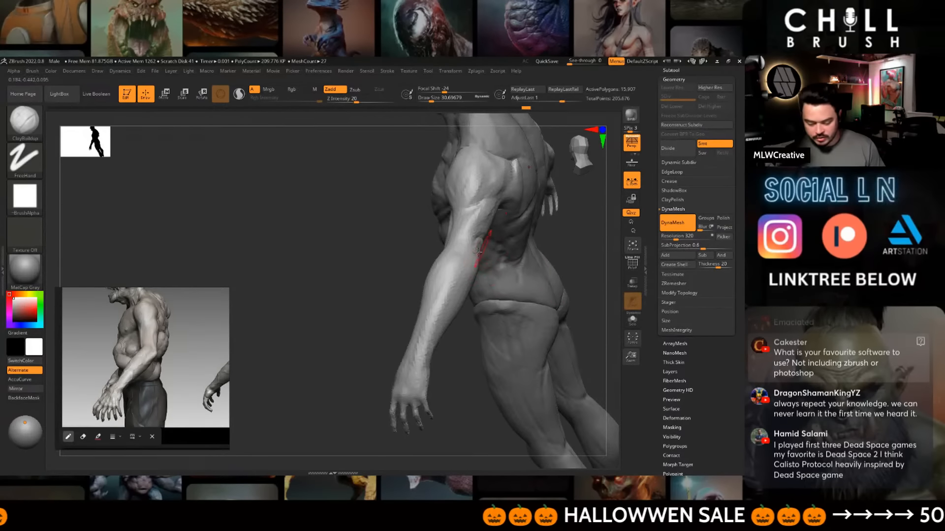
pyautogui.press('space')
pyautogui.moveTo(447, 275); pyautogui.dragTo(405, 251)
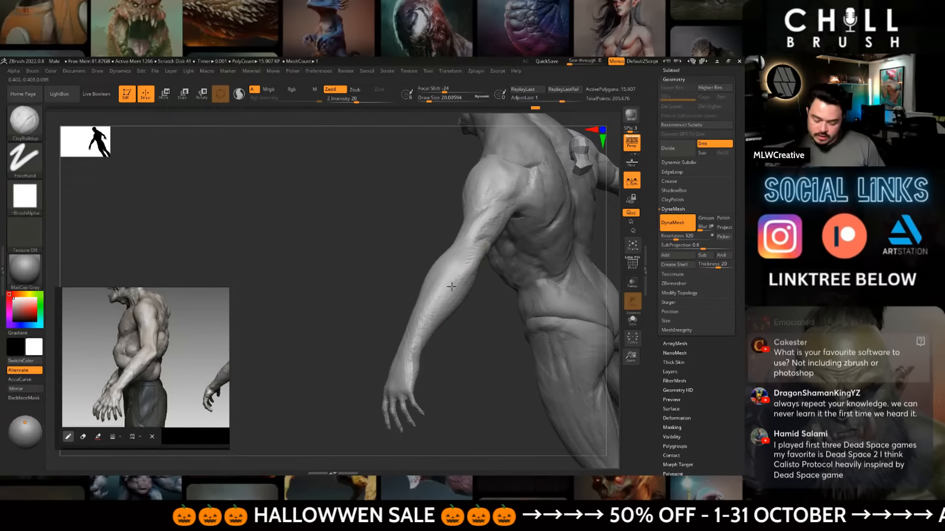
pyautogui.moveTo(485, 244); pyautogui.dragTo(461, 258, button='right')
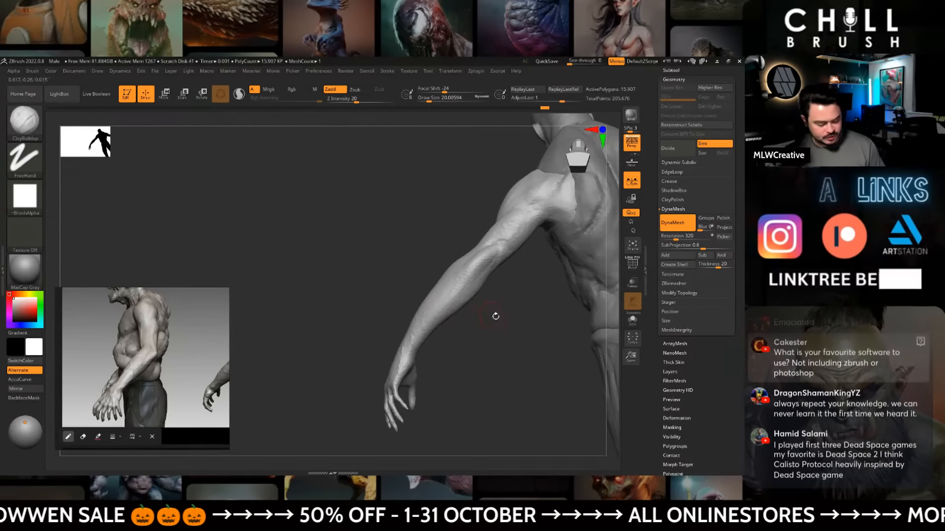
pyautogui.moveTo(496, 317)
pyautogui.mouseDown(button='right')
pyautogui.moveTo(495, 331)
pyautogui.moveTo(473, 234)
pyautogui.mouseUp(button='right')
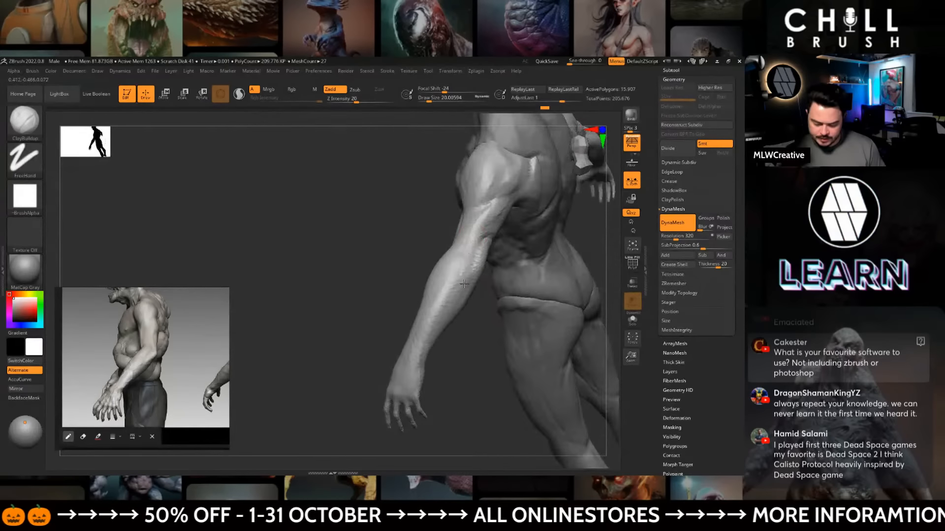
pyautogui.moveTo(454, 290)
pyautogui.mouseDown()
pyautogui.moveTo(463, 255)
pyautogui.moveTo(421, 330)
pyautogui.mouseUp()
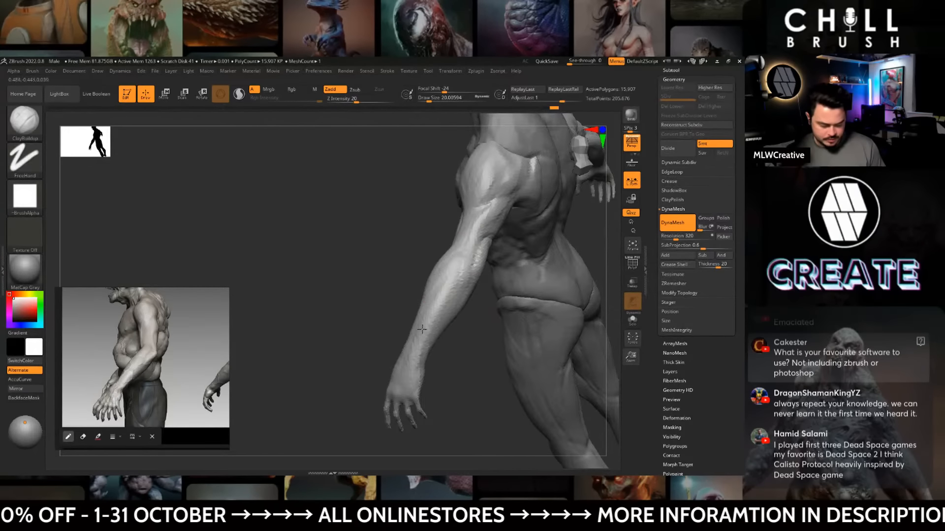
pyautogui.moveTo(456, 370)
pyautogui.mouseDown(button='right')
pyautogui.moveTo(479, 407)
pyautogui.moveTo(492, 389)
pyautogui.mouseUp(button='right')
pyautogui.moveTo(558, 325); pyautogui.dragTo(552, 286, button='right')
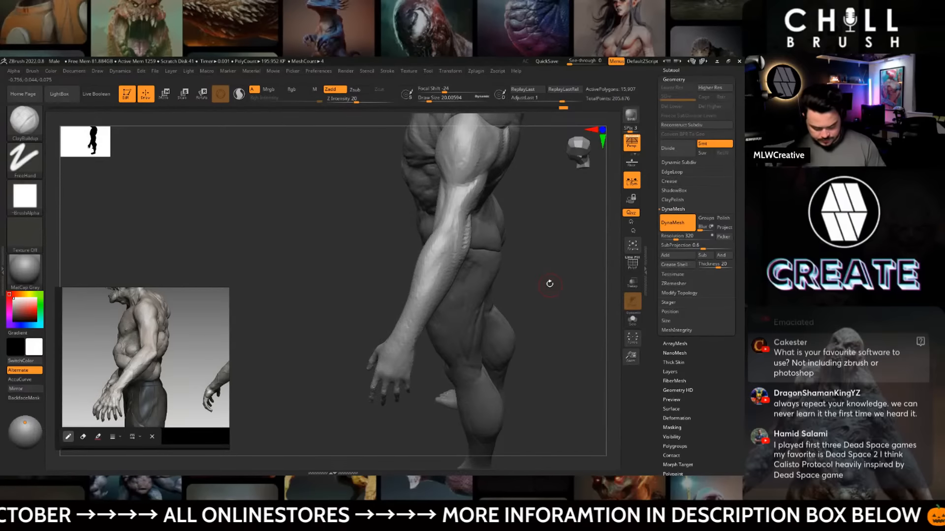
# - Adjust the forearm's overall shape in side view with the Move brush at a draw size of about 140.4
pyautogui.press('b')
pyautogui.press('m')
pyautogui.press('v')
pyautogui.press('space')
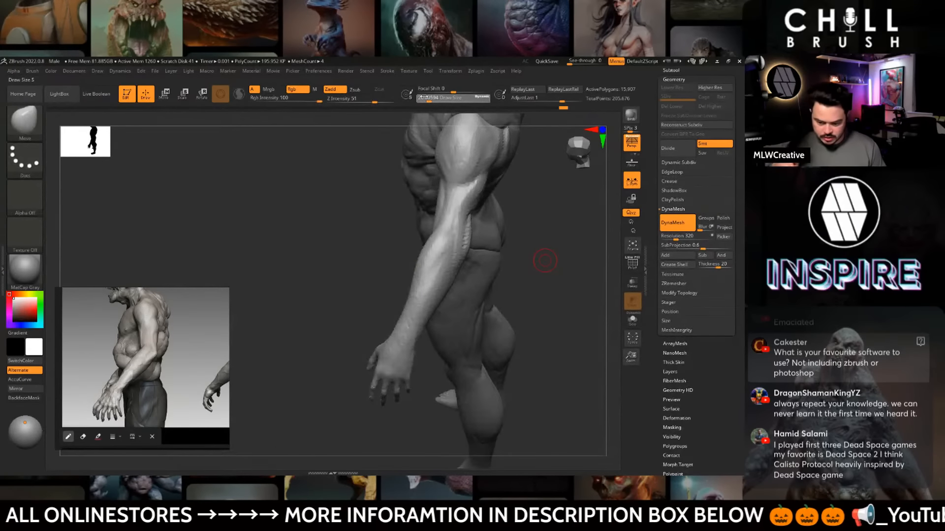
pyautogui.press('space')
pyautogui.press('space')
pyautogui.moveTo(529, 232); pyautogui.dragTo(545, 232)
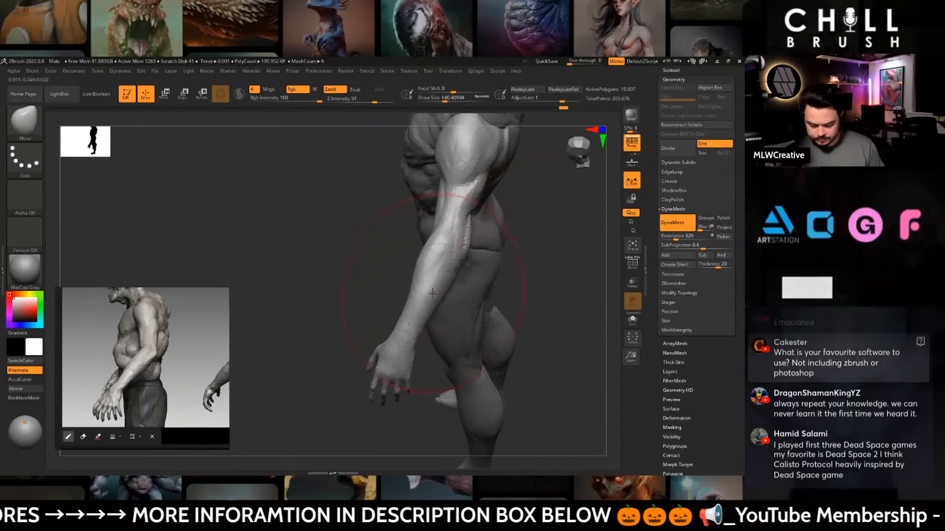
pyautogui.moveTo(432, 293); pyautogui.dragTo(439, 296)
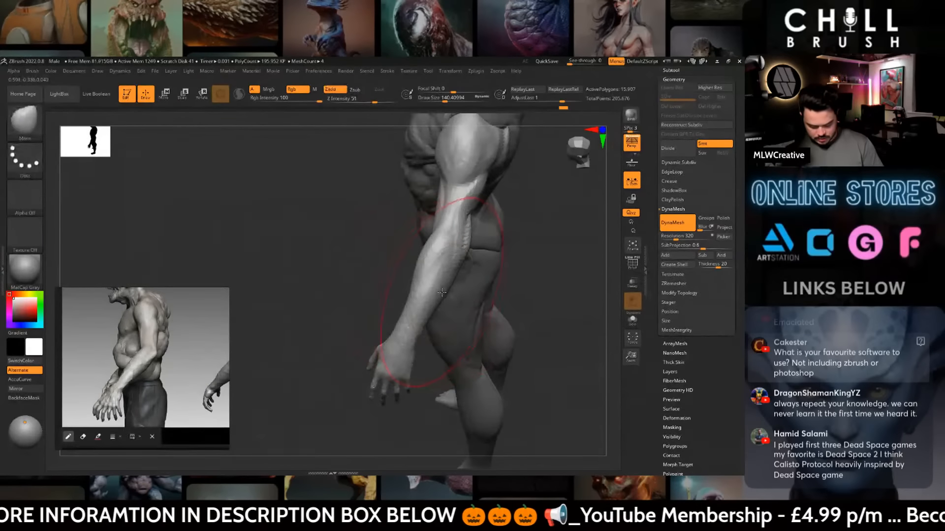
# - Swell the forearm slightly with the Inflat brush at intensity 10 and a draw size of about 140.4
pyautogui.press('b')
pyautogui.press('i')
pyautogui.press('n')
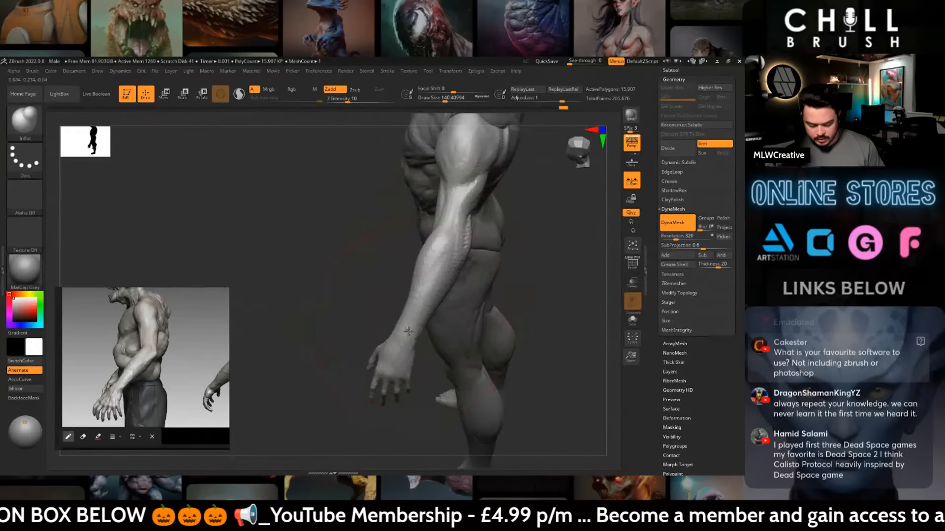
pyautogui.moveTo(547, 263)
pyautogui.mouseDown()
pyautogui.moveTo(546, 238)
pyautogui.moveTo(561, 252)
pyautogui.mouseUp()
# - Switch to the Move brush at a draw size of about 73.89 and frame the back-view creature on the reference board
pyautogui.press('space')
pyautogui.moveTo(484, 294)
pyautogui.mouseDown()
pyautogui.moveTo(467, 294)
pyautogui.moveTo(542, 267)
pyautogui.mouseUp()
pyautogui.press('b')
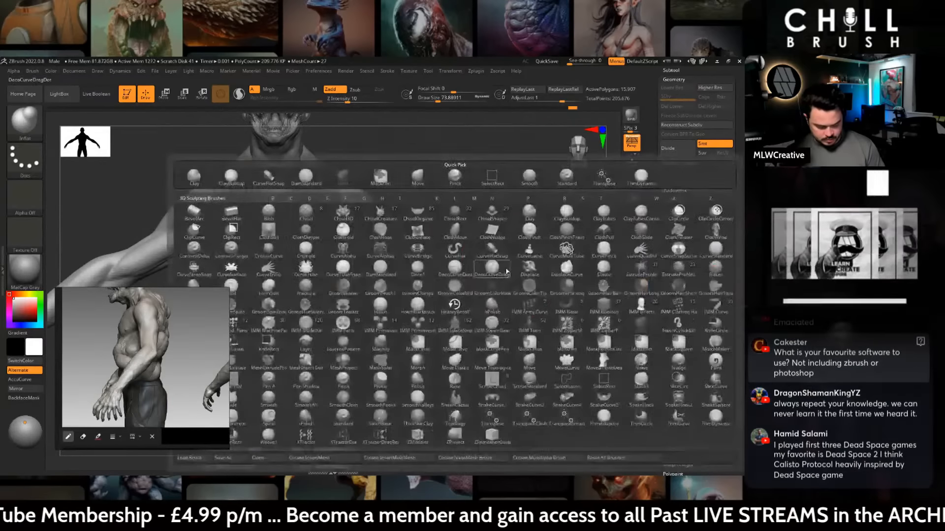
pyautogui.press('m')
pyautogui.press('v')
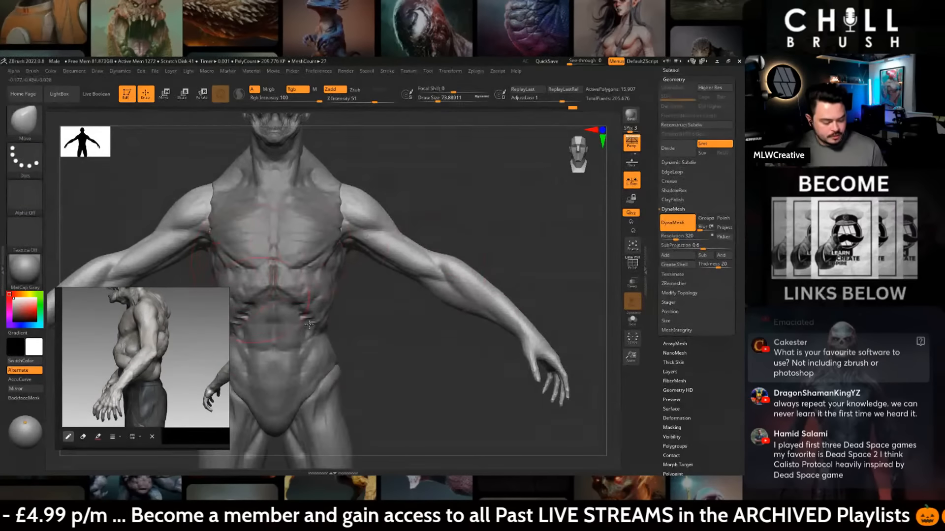
pyautogui.moveTo(178, 371); pyautogui.dragTo(71, 322, button='middle')
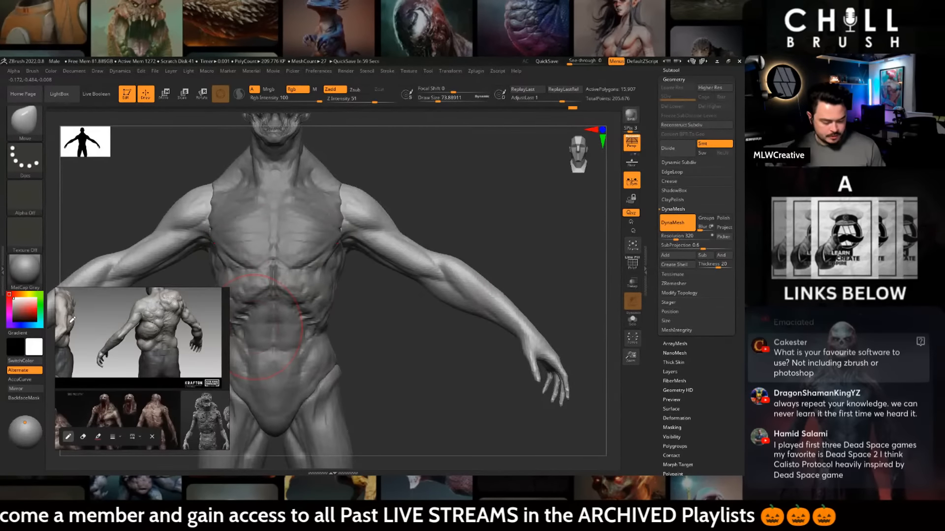
pyautogui.moveTo(509, 254); pyautogui.dragTo(295, 276)
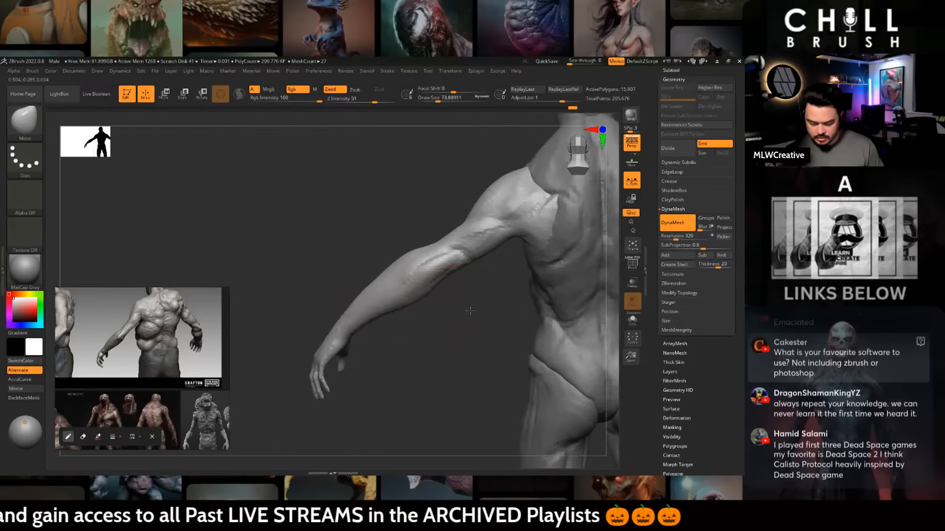
# - Reshape the elbow contour in back view with the Move brush, using draw sizes between about 30.7 and 43.8
pyautogui.moveTo(468, 312); pyautogui.dragTo(426, 334)
pyautogui.press('space')
pyautogui.moveTo(468, 285); pyautogui.dragTo(443, 264)
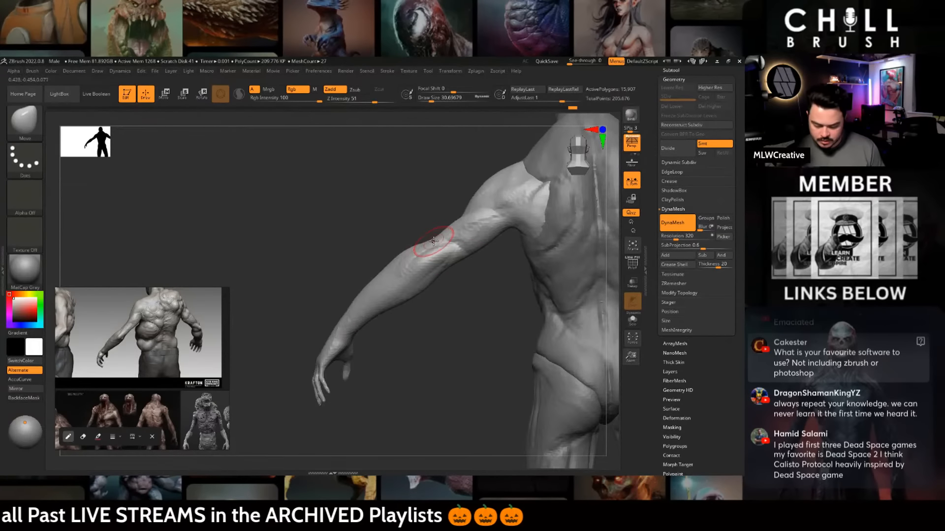
pyautogui.press('space')
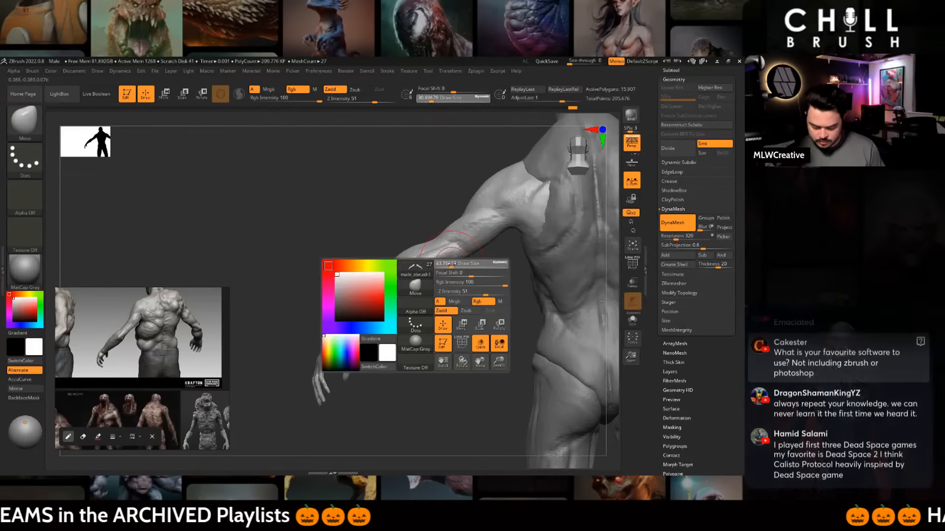
pyautogui.moveTo(450, 266)
pyautogui.mouseDown()
pyautogui.moveTo(459, 266)
pyautogui.moveTo(436, 266)
pyautogui.mouseUp()
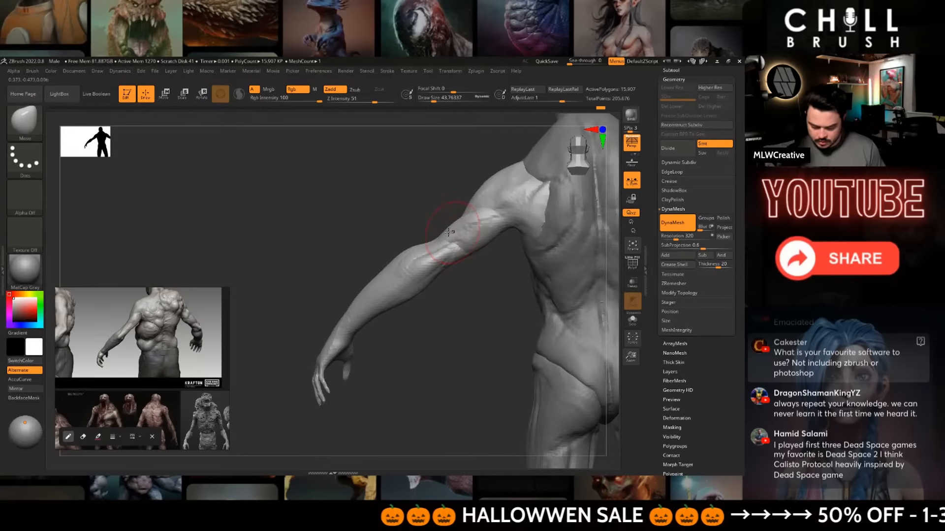
pyautogui.press('space')
pyautogui.moveTo(465, 269); pyautogui.dragTo(463, 269)
pyautogui.moveTo(447, 238); pyautogui.dragTo(442, 236)
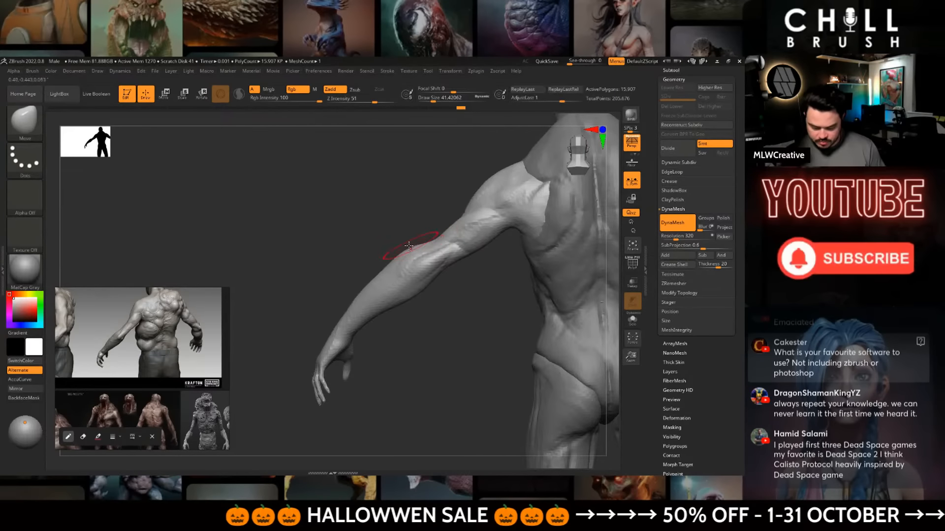
pyautogui.moveTo(433, 310); pyautogui.dragTo(453, 304)
# - Carve muscle separations around the elbow and upper forearm with the DamStandard brush at a draw size of about 18.46
pyautogui.press('b')
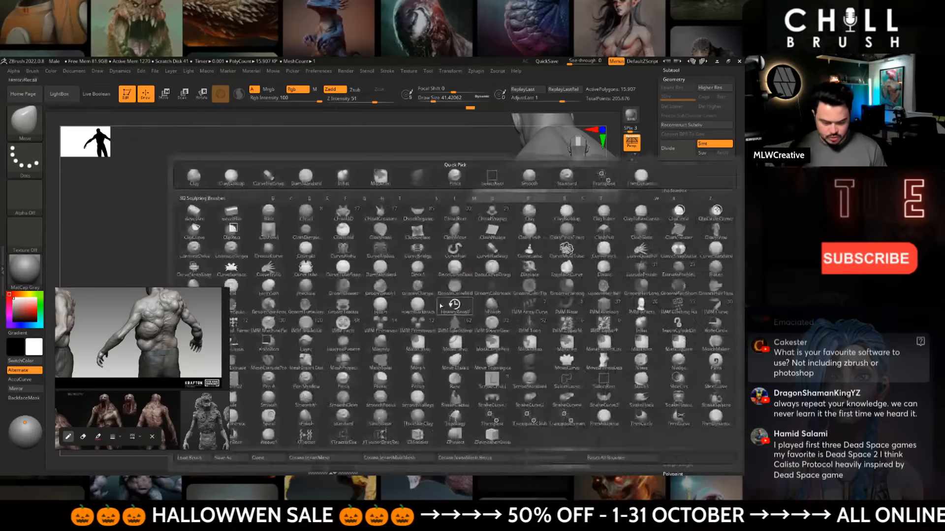
pyautogui.click(248, 189)
pyautogui.press('b')
pyautogui.press('d')
pyautogui.press('s')
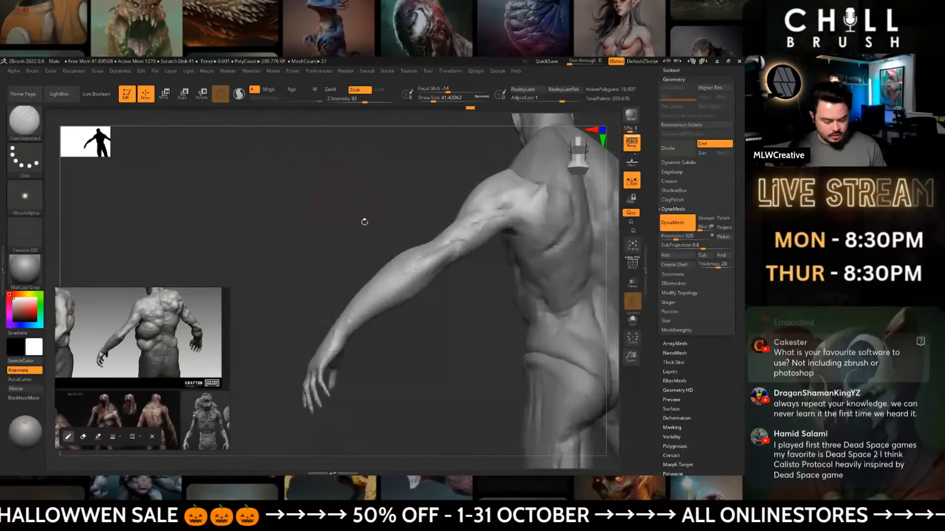
pyautogui.press('space')
pyautogui.moveTo(384, 299); pyautogui.dragTo(377, 300)
pyautogui.moveTo(449, 318); pyautogui.dragTo(458, 308)
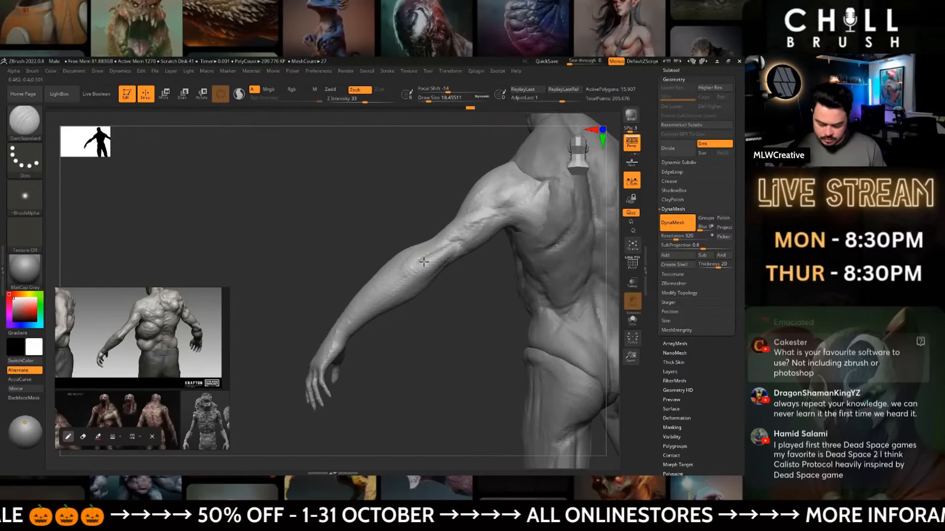
pyautogui.moveTo(435, 267)
pyautogui.mouseDown(button='right')
pyautogui.moveTo(525, 287)
pyautogui.moveTo(427, 241)
pyautogui.mouseUp(button='right')
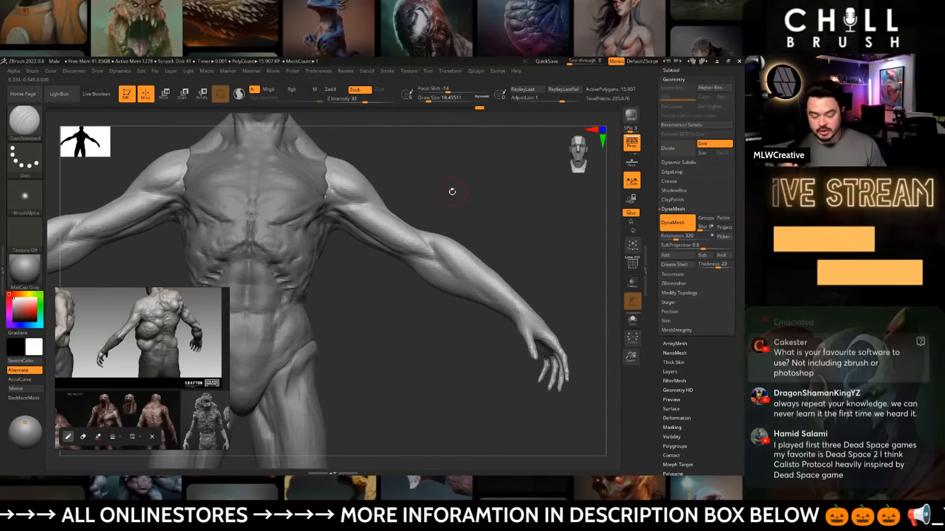
# - Carve the muscle lines of the upper arm and the back of the shoulder with the DamStandard brush at a draw size of about 26.87
pyautogui.moveTo(452, 191); pyautogui.dragTo(392, 206, button='right')
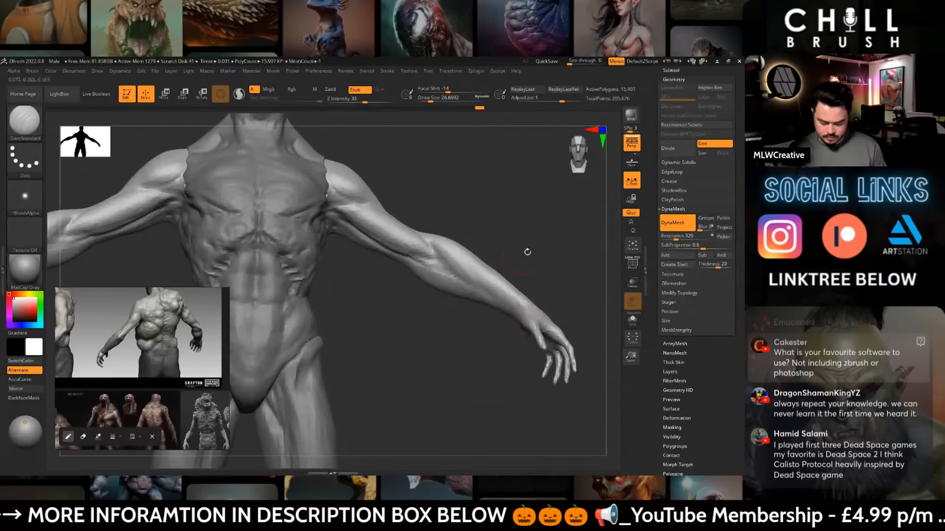
pyautogui.moveTo(439, 267); pyautogui.dragTo(374, 266, button='right')
pyautogui.moveTo(369, 266)
pyautogui.mouseDown()
pyautogui.moveTo(352, 325)
pyautogui.moveTo(371, 284)
pyautogui.mouseUp()
pyautogui.moveTo(499, 270)
pyautogui.mouseDown(button='right')
pyautogui.moveTo(468, 384)
pyautogui.moveTo(485, 316)
pyautogui.moveTo(472, 287)
pyautogui.moveTo(452, 349)
pyautogui.moveTo(376, 369)
pyautogui.moveTo(382, 345)
pyautogui.mouseUp(button='right')
pyautogui.moveTo(405, 271); pyautogui.dragTo(430, 262)
pyautogui.moveTo(380, 271); pyautogui.dragTo(405, 256, button='right')
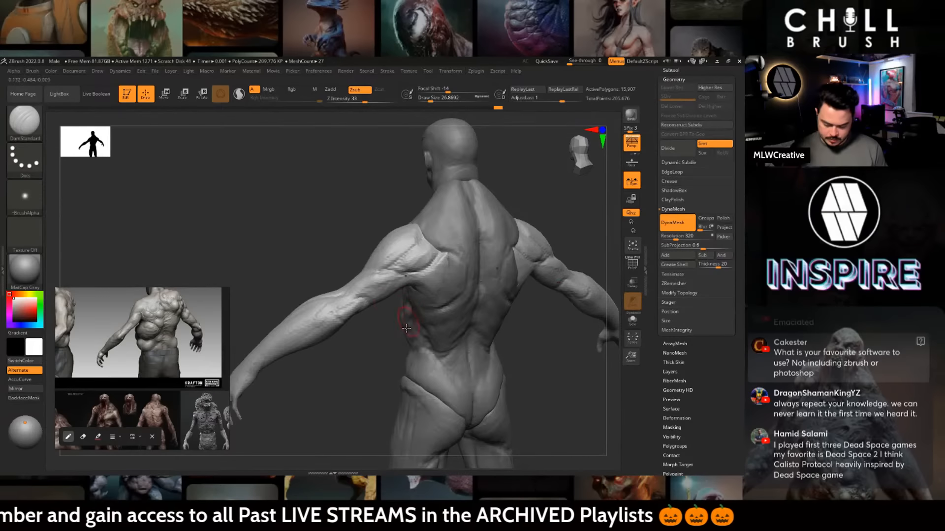
pyautogui.moveTo(407, 328)
pyautogui.mouseDown(button='right')
pyautogui.moveTo(418, 274)
pyautogui.moveTo(443, 238)
pyautogui.mouseUp(button='right')
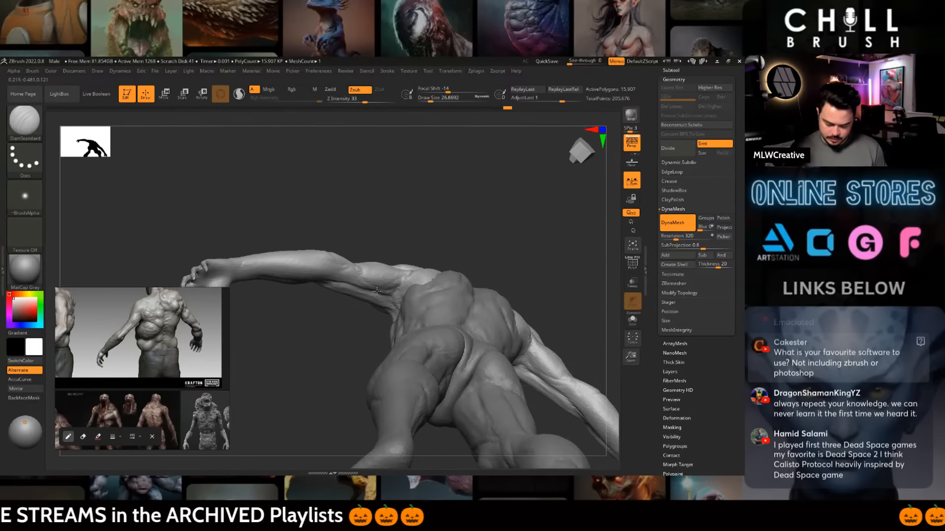
pyautogui.moveTo(377, 292); pyautogui.dragTo(364, 301, button='right')
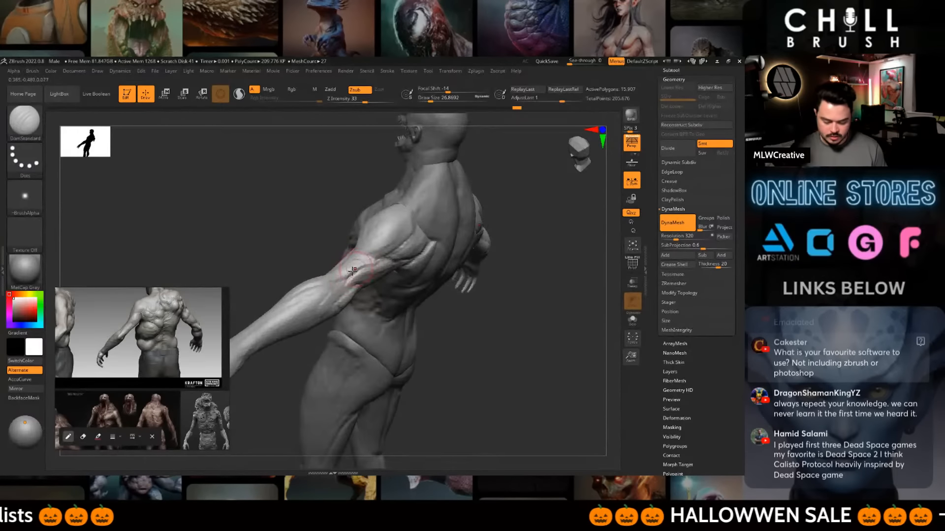
pyautogui.moveTo(325, 285)
pyautogui.keyDown('shift'); pyautogui.mouseDown(button='right')
pyautogui.moveTo(369, 210)
pyautogui.moveTo(480, 241)
pyautogui.mouseUp(button='right'); pyautogui.keyUp('shift')
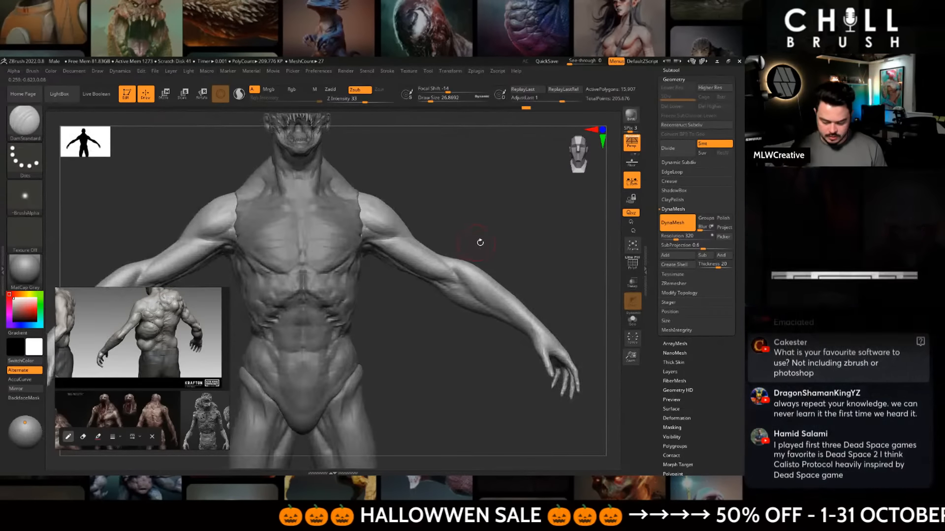
# - Switch to the Move brush and frame the front view of the grey creature sculpt on the reference board
pyautogui.press('b')
pyautogui.press('m')
pyautogui.press('v')
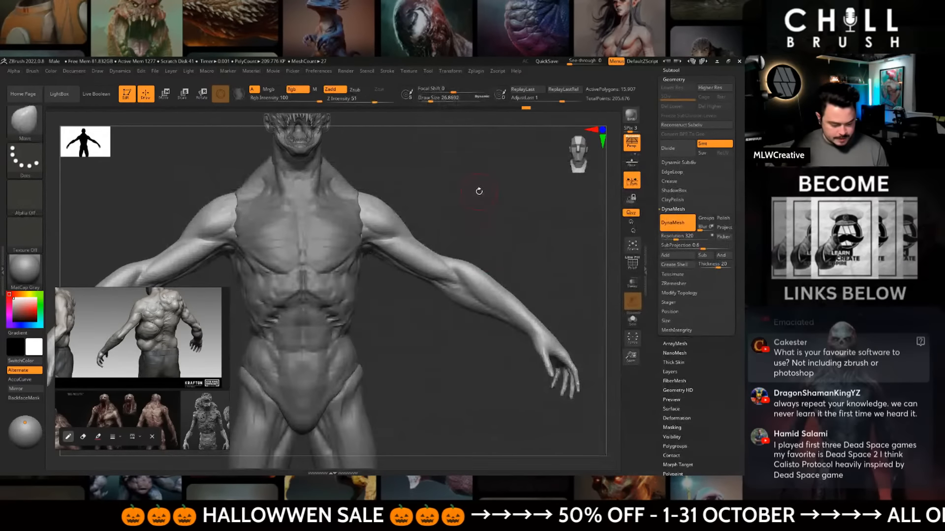
pyautogui.scroll(-4, 207, 315)
pyautogui.moveTo(196, 315)
pyautogui.mouseDown(button='middle')
pyautogui.moveTo(168, 395)
pyautogui.moveTo(167, 378)
pyautogui.moveTo(143, 371)
pyautogui.mouseUp(button='middle')
pyautogui.scroll(3, 198, 386)
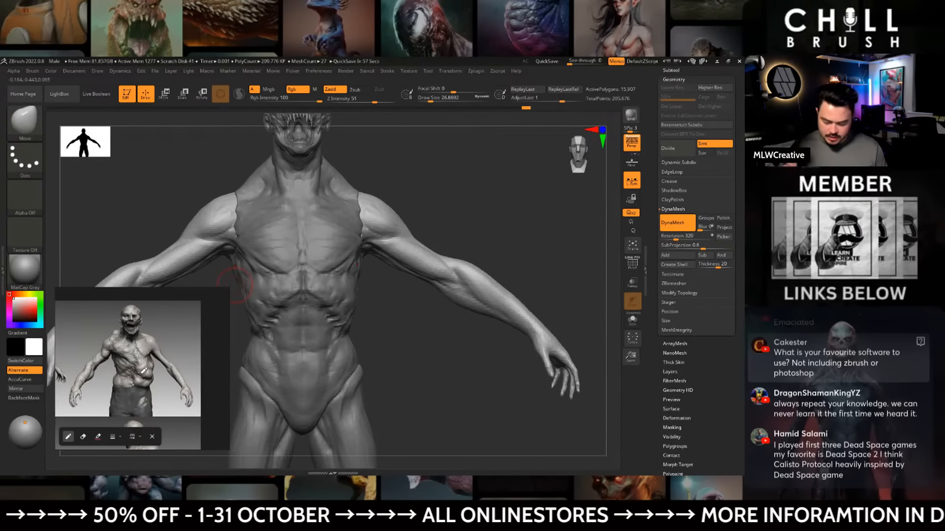
# - Reshape the upper arm contour from the front with the Move brush, using draw sizes between about 39 and 56.5
pyautogui.press('space')
pyautogui.moveTo(447, 217); pyautogui.dragTo(451, 217)
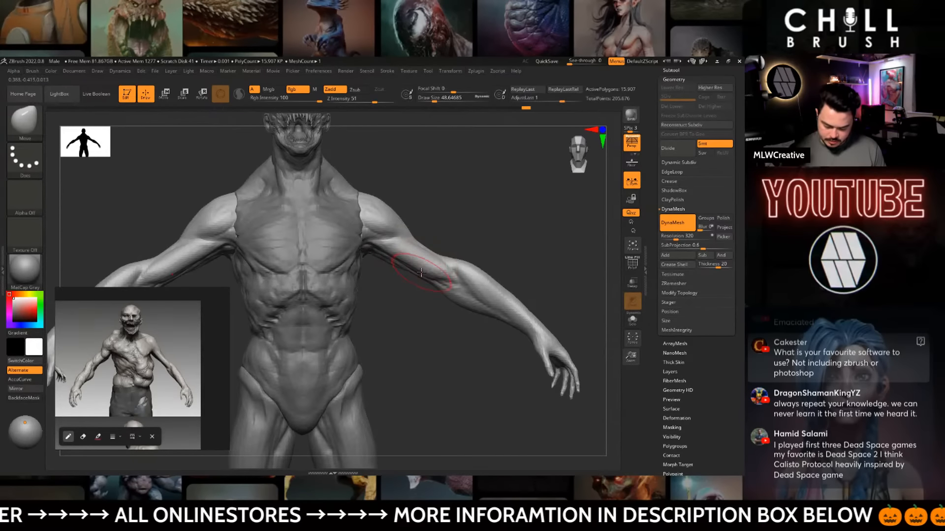
pyautogui.moveTo(472, 226)
pyautogui.mouseDown()
pyautogui.moveTo(417, 268)
pyautogui.moveTo(423, 281)
pyautogui.moveTo(407, 265)
pyautogui.mouseUp()
pyautogui.press('space')
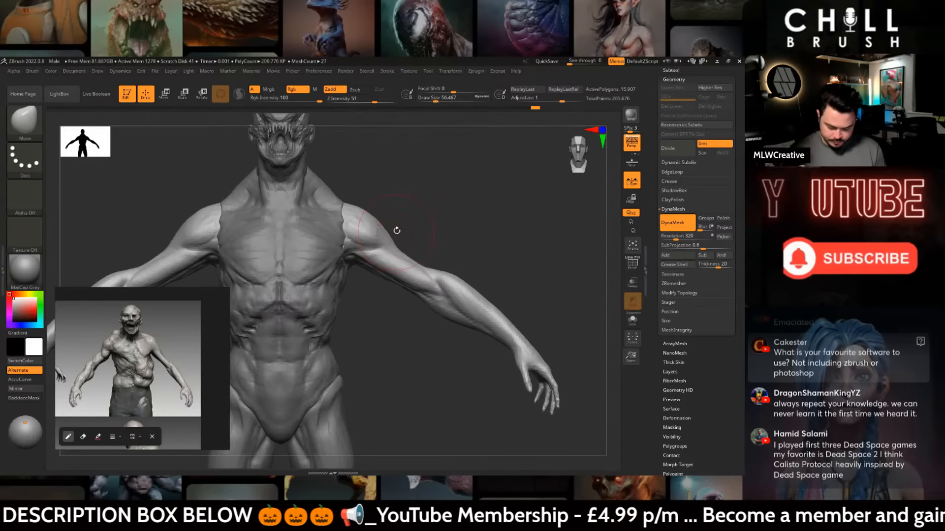
pyautogui.moveTo(388, 236)
pyautogui.mouseDown()
pyautogui.moveTo(444, 223)
pyautogui.moveTo(413, 243)
pyautogui.mouseUp()
pyautogui.press('space')
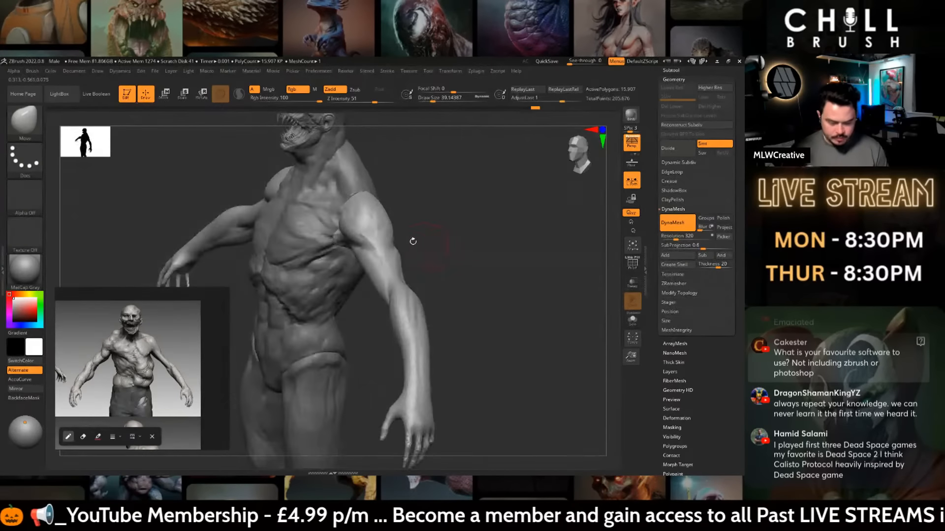
# - Build up the shoulder and upper arm muscles with the ClayBuildup brush at a draw size of about 16.67
pyautogui.press('b')
pyautogui.click(190, 175)
pyautogui.press('space')
pyautogui.moveTo(420, 197); pyautogui.dragTo(414, 197)
pyautogui.moveTo(414, 202); pyautogui.dragTo(385, 246)
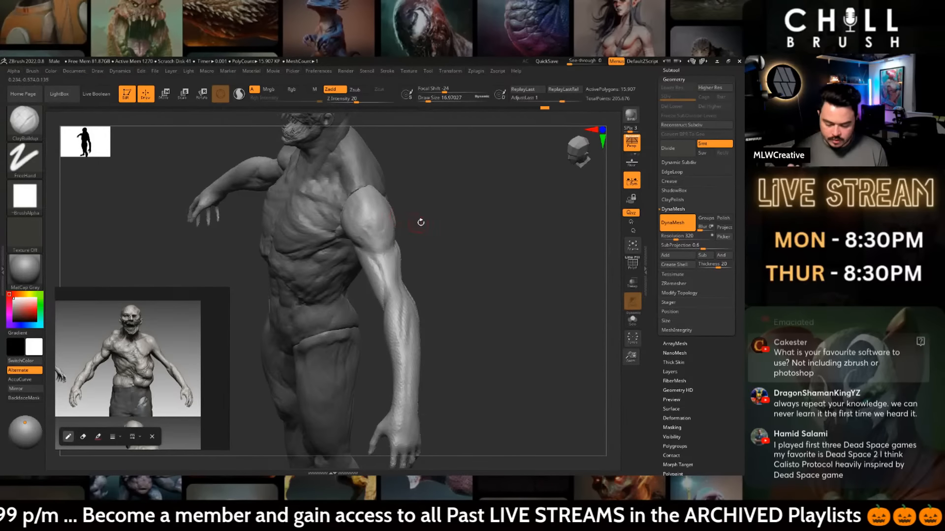
pyautogui.moveTo(420, 222)
pyautogui.keyDown('shift'); pyautogui.mouseDown()
pyautogui.moveTo(485, 228)
pyautogui.moveTo(457, 248)
pyautogui.mouseUp(); pyautogui.keyUp('shift')
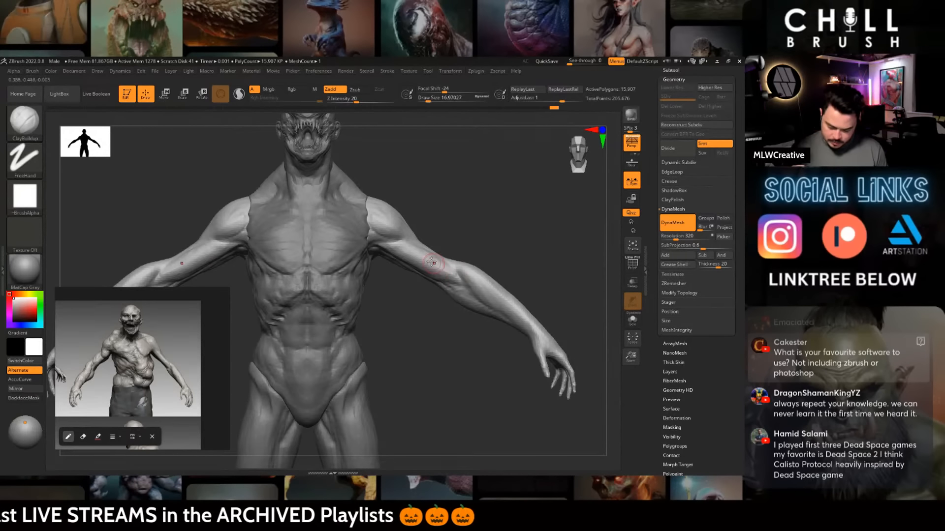
# - Build up the elbow and forearm forms with the ClayBuildup brush at a draw size of about 26.87
pyautogui.moveTo(428, 261)
pyautogui.mouseDown(button='right')
pyautogui.moveTo(480, 280)
pyautogui.moveTo(437, 267)
pyautogui.mouseUp(button='right')
pyautogui.moveTo(500, 256)
pyautogui.mouseDown(button='right')
pyautogui.moveTo(510, 255)
pyautogui.moveTo(520, 228)
pyautogui.moveTo(526, 236)
pyautogui.moveTo(493, 208)
pyautogui.moveTo(511, 293)
pyautogui.mouseUp(button='right')
pyautogui.press('space')
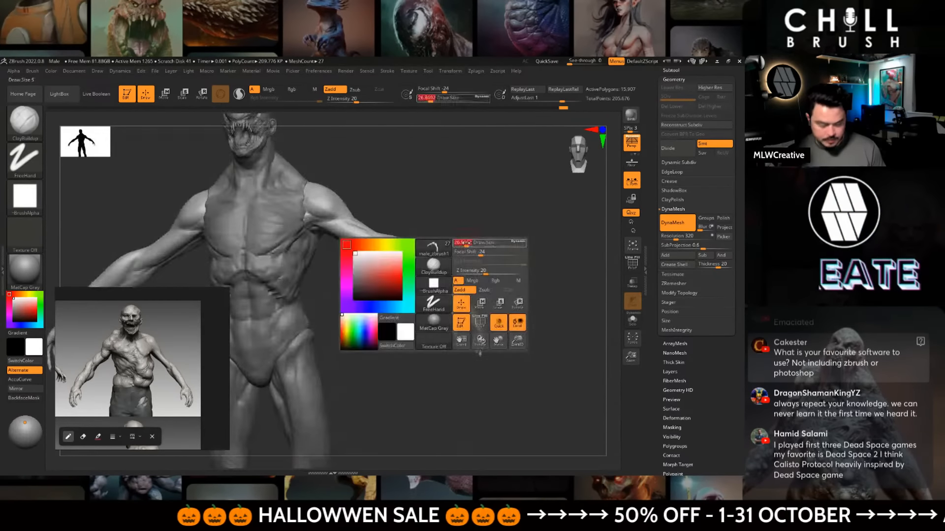
pyautogui.moveTo(447, 244); pyautogui.dragTo(455, 246, button='right')
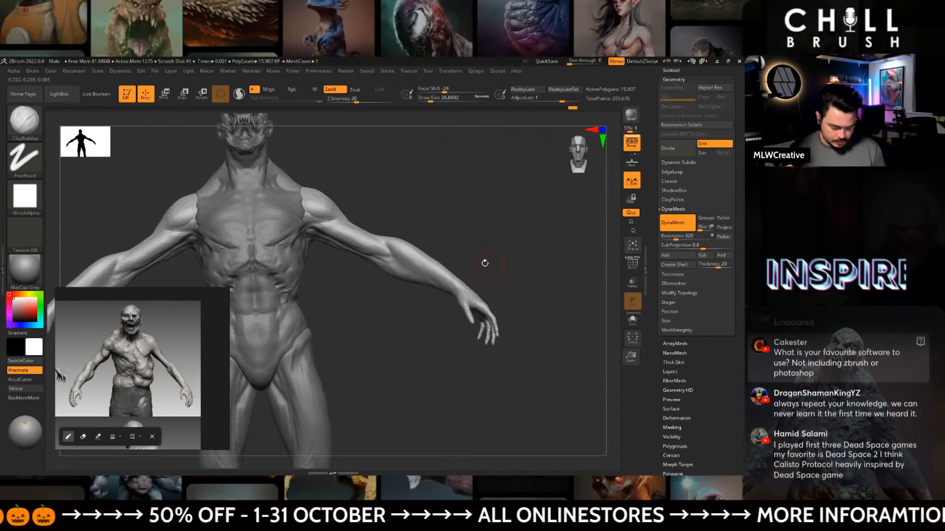
pyautogui.keyDown('ctrl'); pyautogui.moveTo(489, 252); pyautogui.dragTo(462, 235, button='right'); pyautogui.keyUp('ctrl')
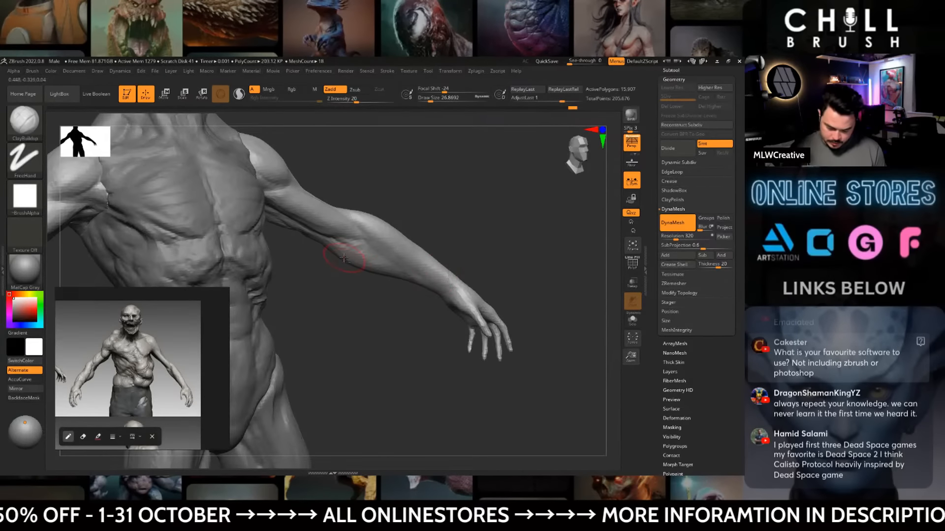
# - Reshape the elbow and forearm contours with the Move brush, using draw sizes of about 39.14 and 26.87
pyautogui.press('b')
pyautogui.press('m')
pyautogui.press('v')
pyautogui.press('space')
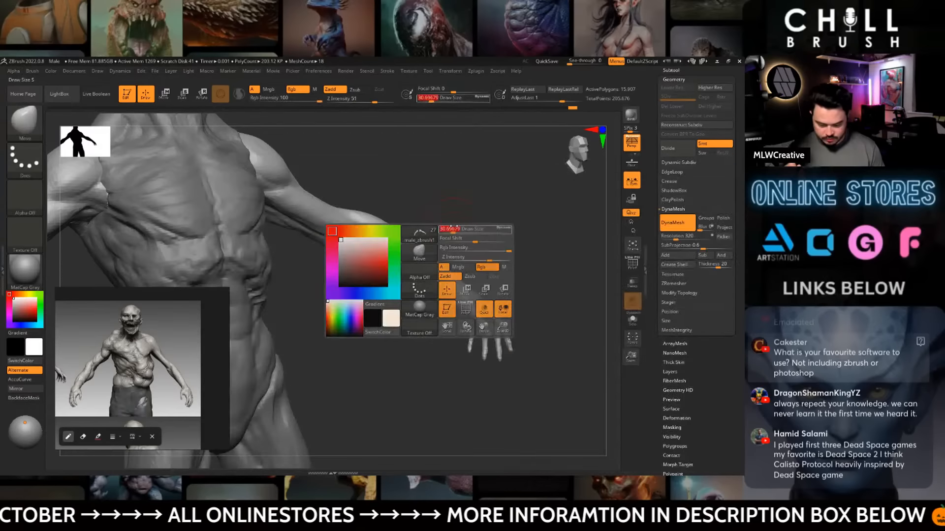
pyautogui.press('space')
pyautogui.moveTo(368, 257); pyautogui.dragTo(358, 264)
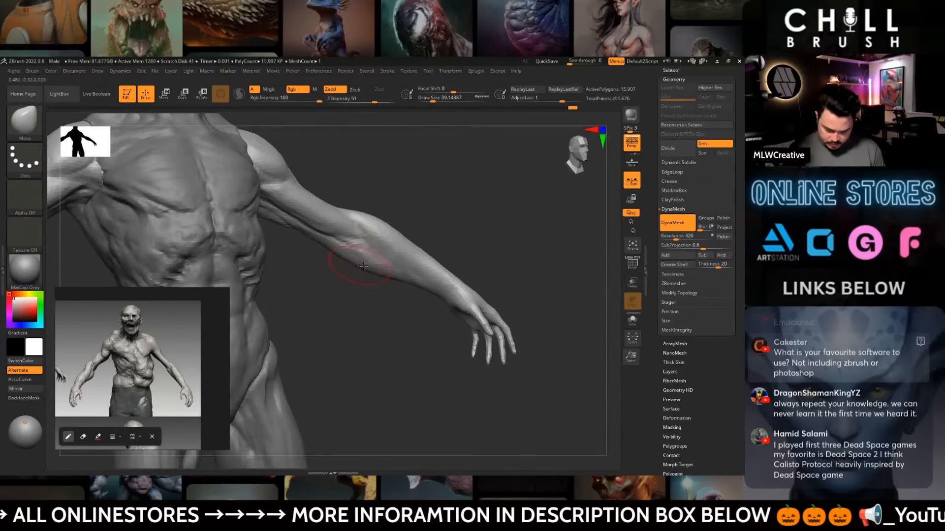
pyautogui.moveTo(457, 235); pyautogui.dragTo(433, 250, button='right')
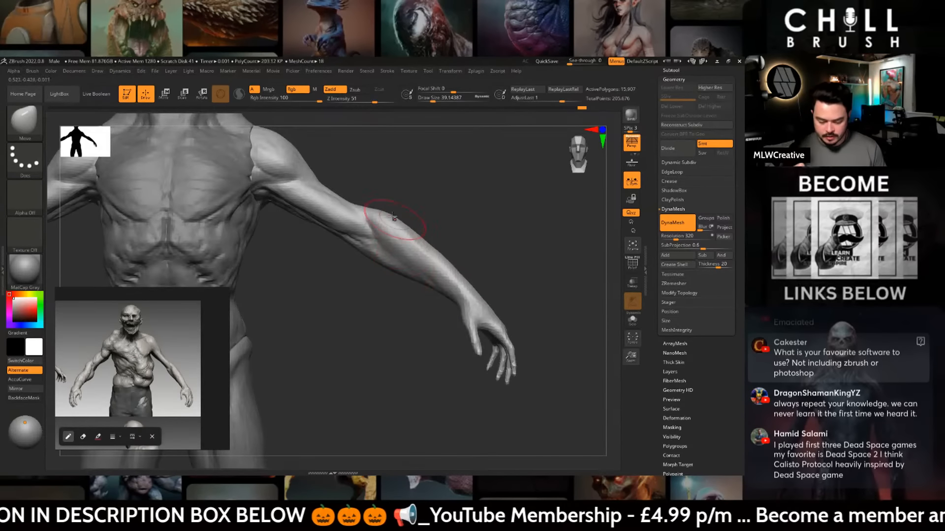
pyautogui.press('space')
pyautogui.moveTo(446, 248); pyautogui.dragTo(458, 247)
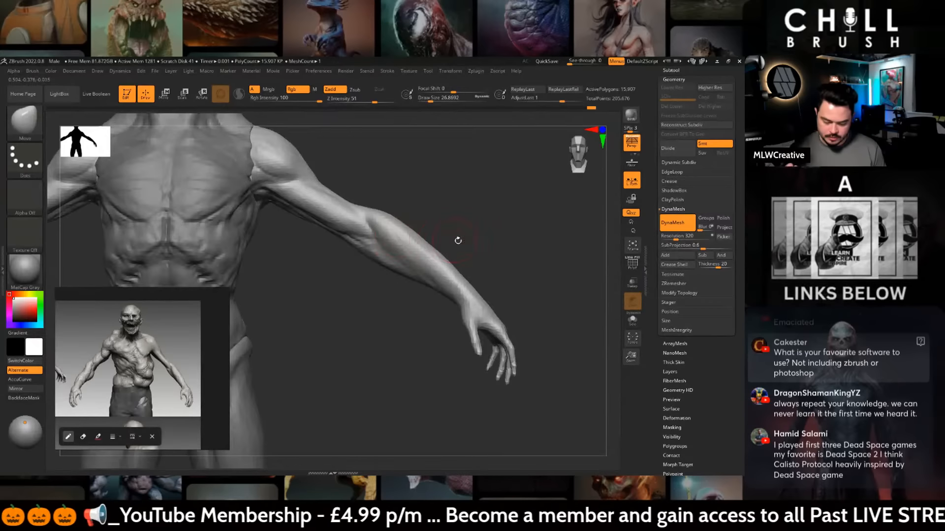
pyautogui.keyDown('ctrl'); pyautogui.moveTo(438, 213); pyautogui.dragTo(460, 193, button='right'); pyautogui.keyUp('ctrl')
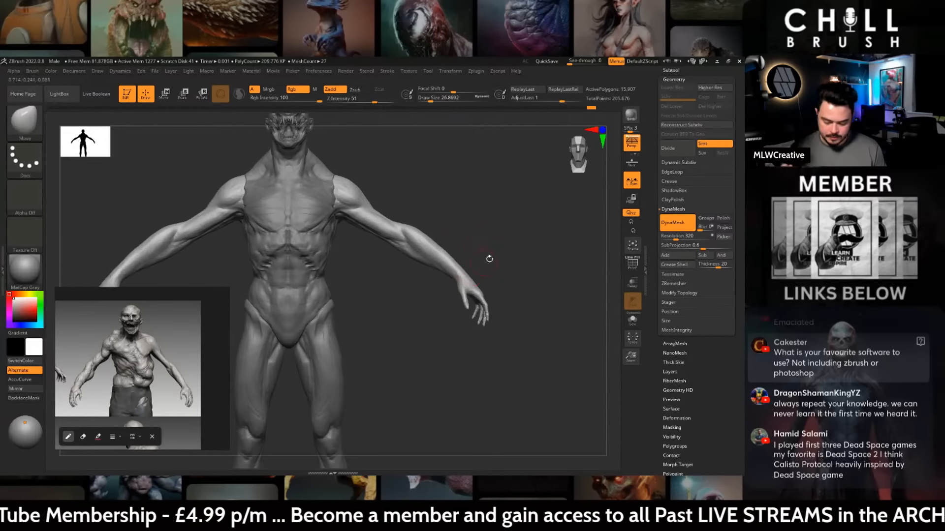
# - Switch to the DamStandard brush and remesh the arms with DynaMesh at a resolution of 624
pyautogui.moveTo(490, 259)
pyautogui.mouseDown(button='right')
pyautogui.moveTo(474, 272)
pyautogui.moveTo(532, 283)
pyautogui.moveTo(527, 274)
pyautogui.moveTo(531, 293)
pyautogui.moveTo(546, 269)
pyautogui.moveTo(491, 310)
pyautogui.mouseUp(button='right')
pyautogui.press('b')
pyautogui.press('d')
pyautogui.press('s')
pyautogui.moveTo(450, 285); pyautogui.dragTo(539, 276, button='right')
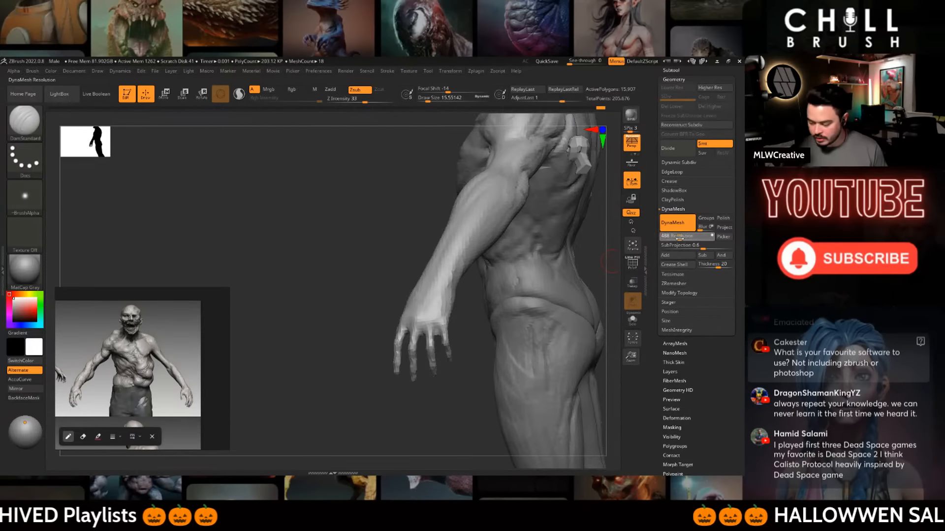
pyautogui.moveTo(680, 237); pyautogui.dragTo(699, 237)
pyautogui.press('ctrl')
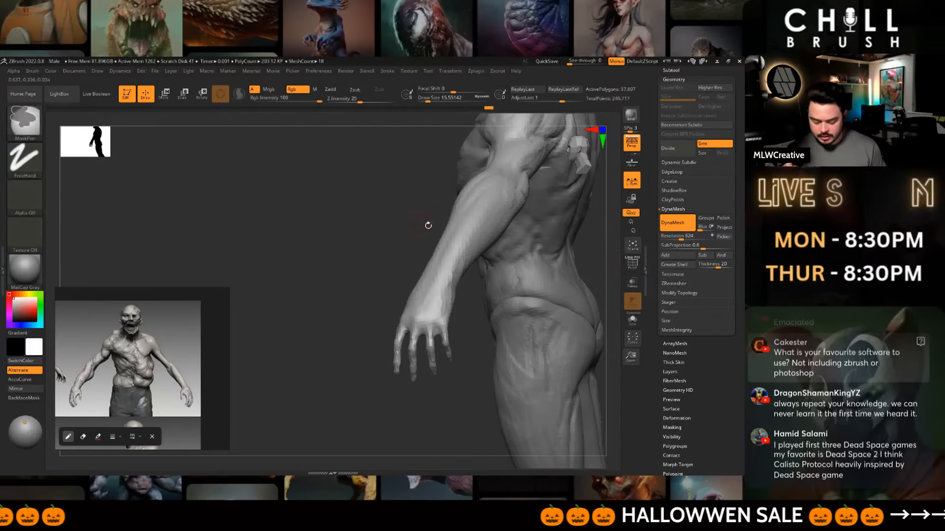
# - Smooth and refine the wrist and back of the hand at a draw size of about 15.55
pyautogui.moveTo(470, 377); pyautogui.dragTo(515, 322, button='right')
pyautogui.keyDown('shift'); pyautogui.moveTo(443, 322); pyautogui.dragTo(454, 339); pyautogui.keyUp('shift')
pyautogui.moveTo(511, 344)
pyautogui.mouseDown(button='right')
pyautogui.moveTo(486, 359)
pyautogui.moveTo(490, 336)
pyautogui.mouseUp(button='right')
pyautogui.moveTo(443, 291)
pyautogui.mouseDown(button='right')
pyautogui.moveTo(502, 302)
pyautogui.moveTo(506, 276)
pyautogui.moveTo(498, 243)
pyautogui.moveTo(446, 232)
pyautogui.mouseUp(button='right')
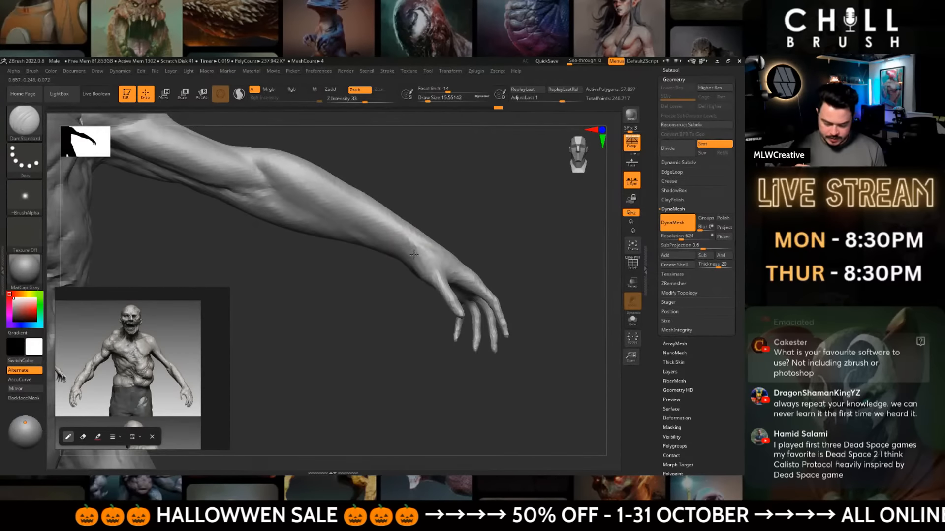
# - Carve the wrist crease and inner forearm lines with the DamStandard brush at a draw size of about 34.79
pyautogui.press('space')
pyautogui.moveTo(391, 242); pyautogui.dragTo(394, 242)
pyautogui.moveTo(468, 249); pyautogui.dragTo(523, 344, button='right')
pyautogui.moveTo(523, 345); pyautogui.dragTo(487, 265, button='right')
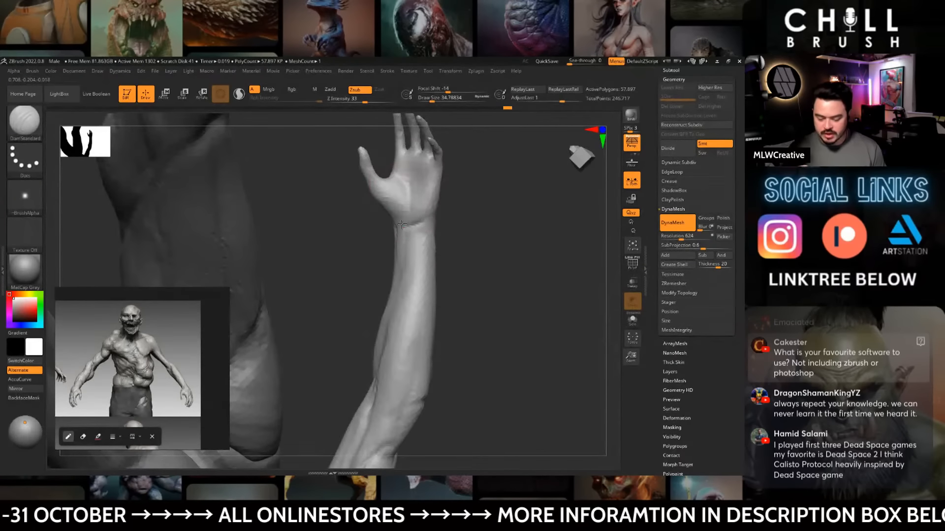
pyautogui.moveTo(460, 277); pyautogui.dragTo(508, 278, button='right')
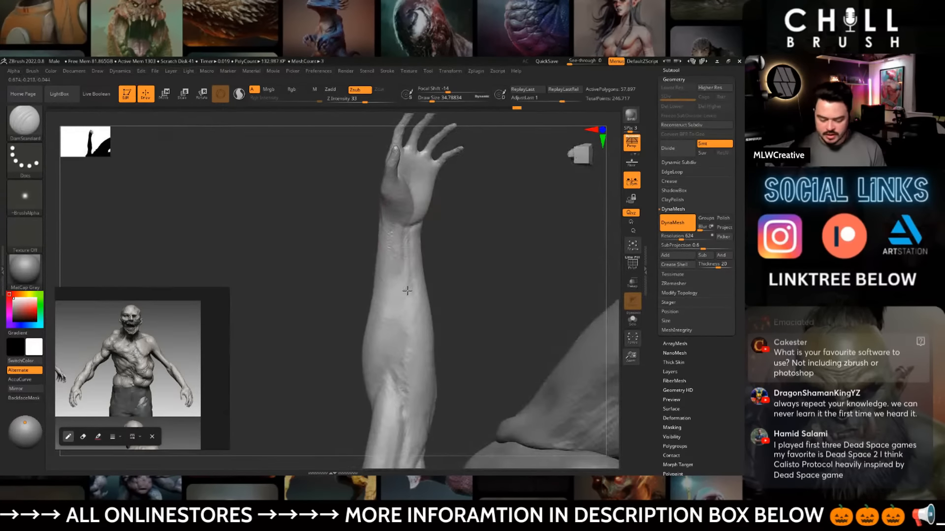
# - Sharpen the tendon lines of the inner wrist with the DamStandard brush at a draw size of about 20.01
pyautogui.moveTo(398, 326)
pyautogui.mouseDown(button='right')
pyautogui.moveTo(457, 243)
pyautogui.moveTo(436, 249)
pyautogui.mouseUp(button='right')
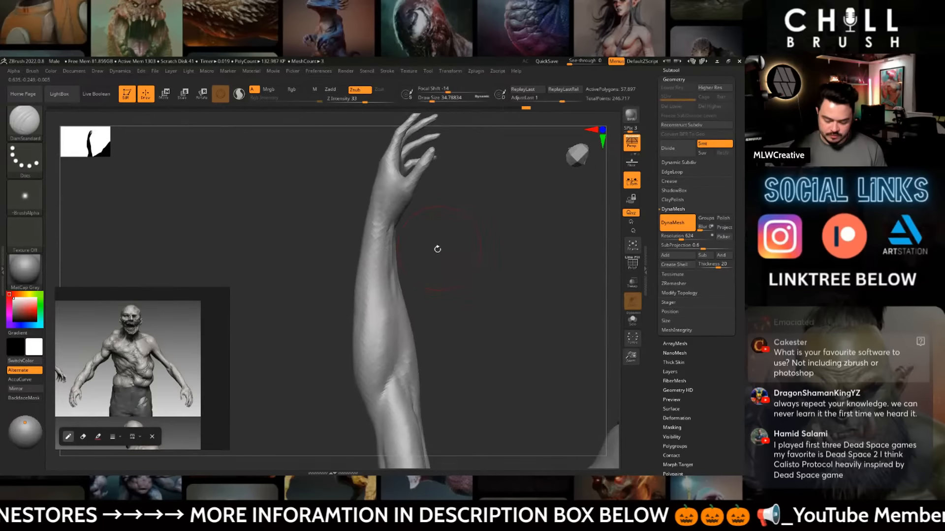
pyautogui.rightClick(437, 249)
pyautogui.rightClick(430, 240)
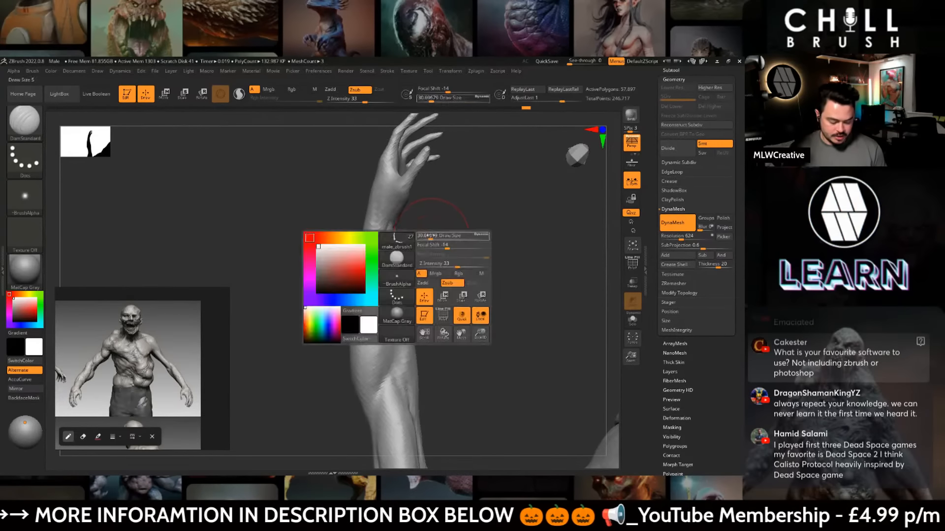
pyautogui.moveTo(436, 231)
pyautogui.keyDown('ctrl'); pyautogui.mouseDown(button='right')
pyautogui.moveTo(399, 243)
pyautogui.moveTo(412, 229)
pyautogui.mouseUp(button='right'); pyautogui.keyUp('ctrl')
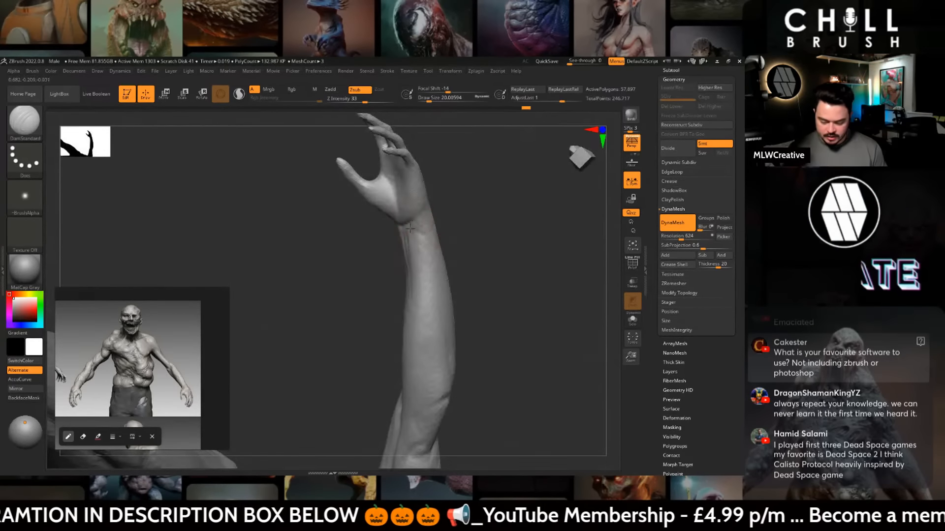
pyautogui.press('ctrl')
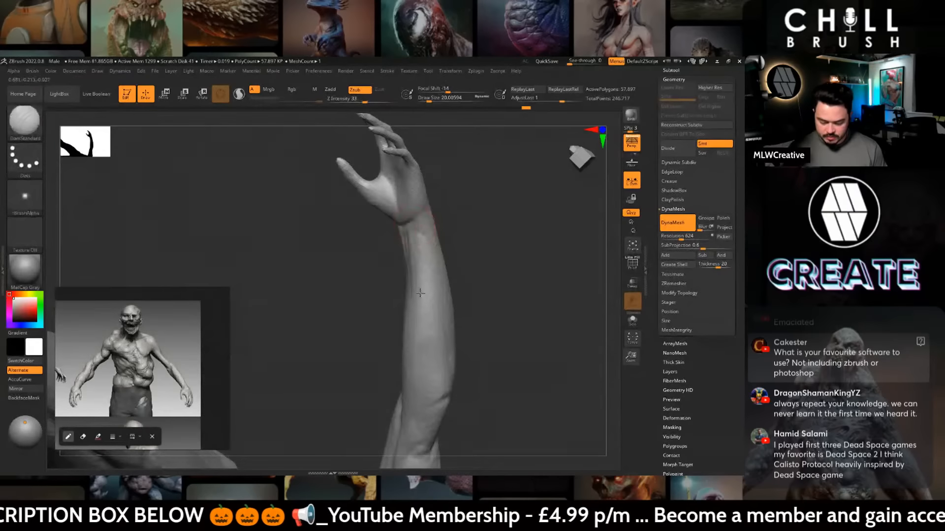
# - Carve creases across the palm and around the thumb base with the DamStandard brush at the same draw size
pyautogui.moveTo(419, 194); pyautogui.dragTo(394, 231, button='right')
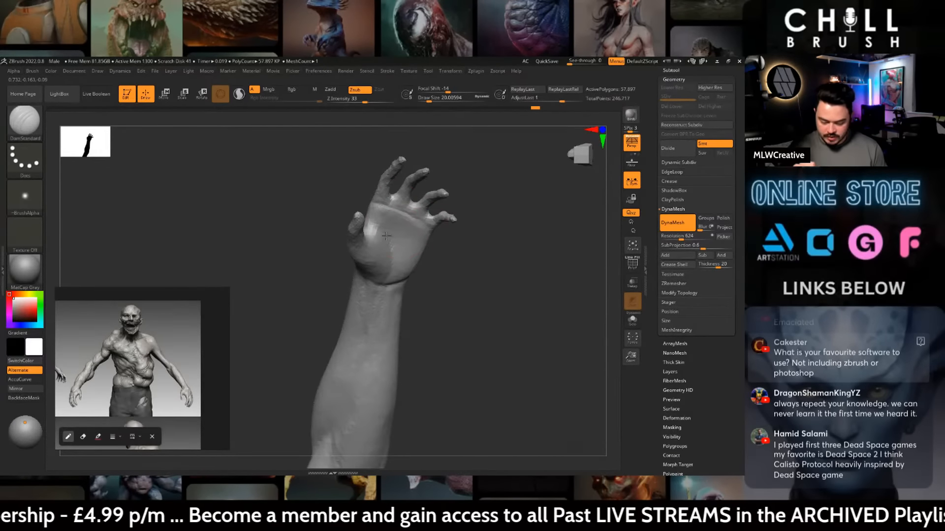
pyautogui.moveTo(394, 270); pyautogui.dragTo(453, 260, button='right')
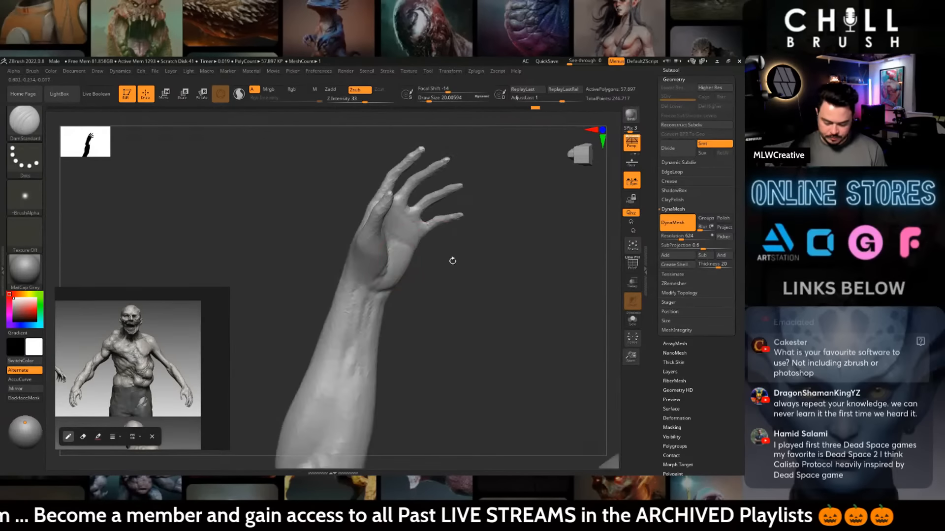
pyautogui.moveTo(378, 282); pyautogui.dragTo(397, 230, button='right')
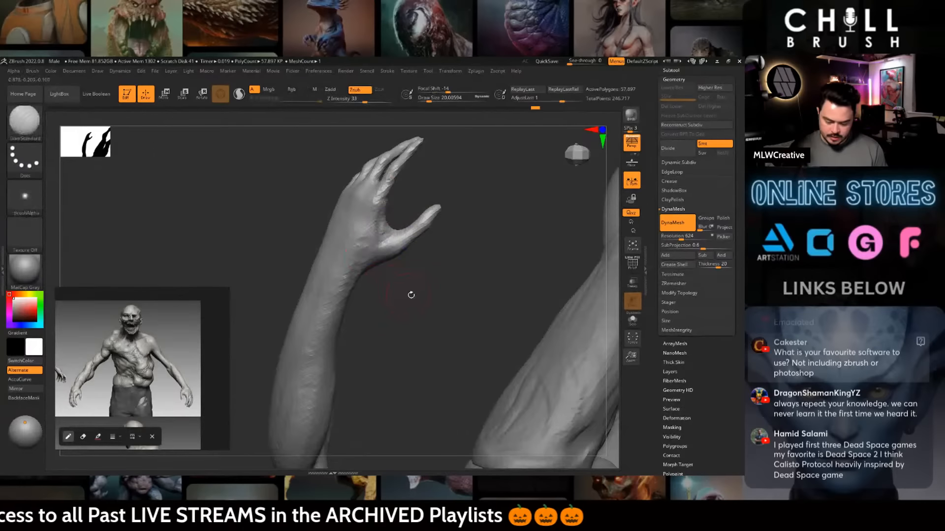
pyautogui.moveTo(411, 295); pyautogui.dragTo(435, 292, button='right')
# - Swell the knuckles and finger joints with the Inflat brush at a draw size of about 43.76
pyautogui.moveTo(460, 238)
pyautogui.keyDown('alt'); pyautogui.mouseDown(button='right')
pyautogui.moveTo(497, 268)
pyautogui.moveTo(484, 253)
pyautogui.mouseUp(button='right'); pyautogui.keyUp('alt')
pyautogui.rightClick(471, 253)
pyautogui.press('b')
pyautogui.press('i')
pyautogui.press('n')
pyautogui.press('space')
pyautogui.moveTo(485, 227); pyautogui.dragTo(492, 227)
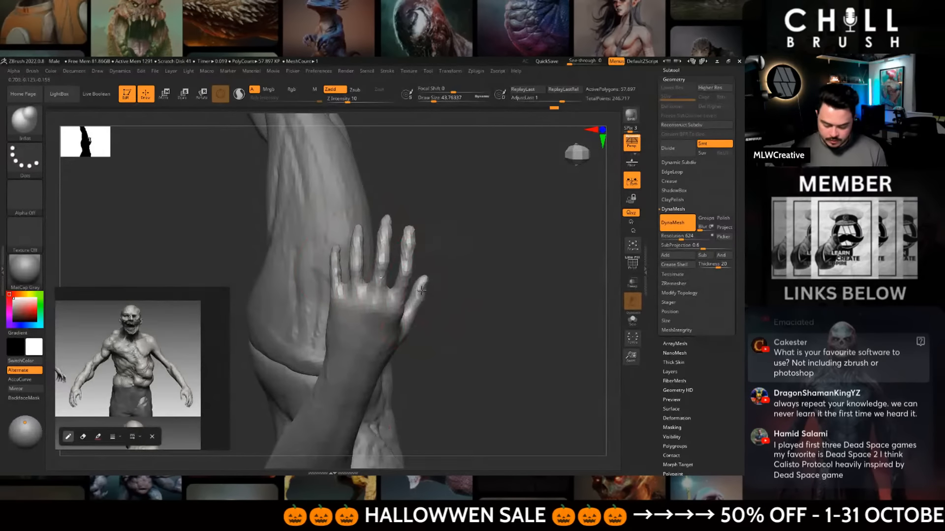
pyautogui.moveTo(431, 308); pyautogui.dragTo(482, 290, button='right')
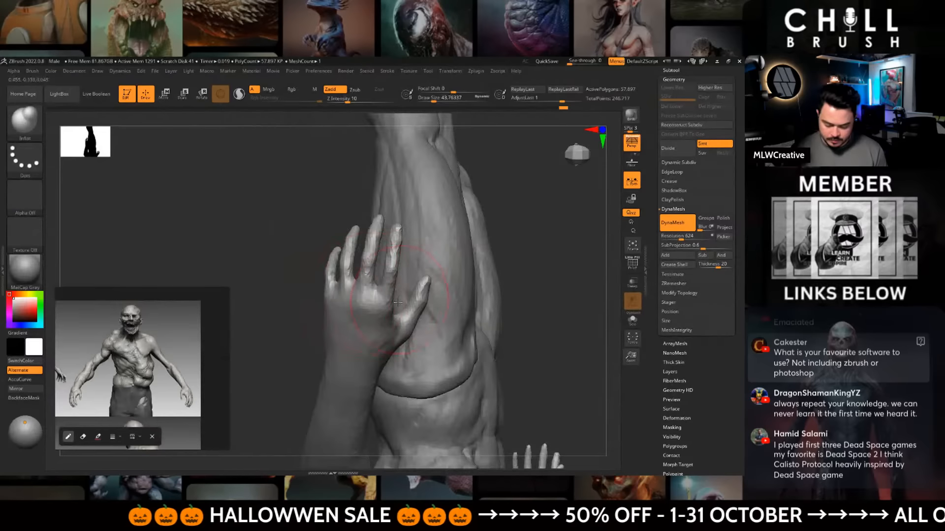
pyautogui.moveTo(547, 299); pyautogui.dragTo(527, 287, button='right')
pyautogui.press('space')
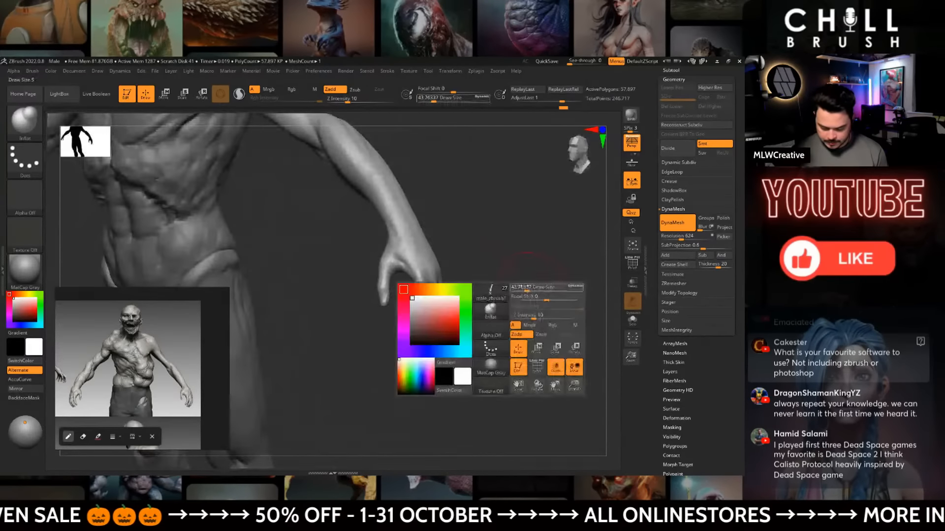
pyautogui.moveTo(527, 287); pyautogui.dragTo(522, 288)
pyautogui.press('b')
pyautogui.press('d')
pyautogui.press('s')
# - Raise the first tendon ridge on the back of the hand with the Standard brush at a draw size of about 4.99
pyautogui.moveTo(520, 255)
pyautogui.mouseDown(button='right')
pyautogui.moveTo(525, 241)
pyautogui.moveTo(432, 266)
pyautogui.mouseUp(button='right')
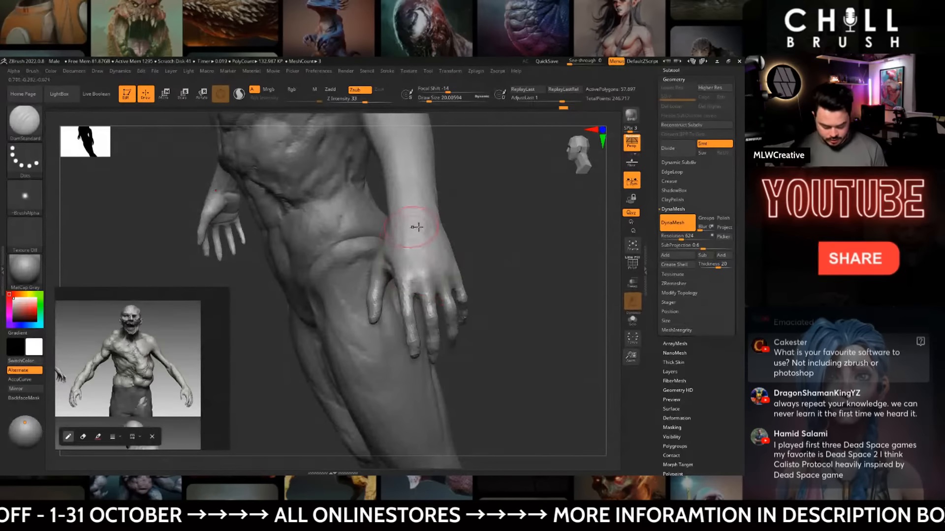
pyautogui.press('b')
pyautogui.click(576, 183)
pyautogui.press('space')
pyautogui.moveTo(509, 225); pyautogui.dragTo(501, 226)
pyautogui.moveTo(502, 246)
pyautogui.mouseDown()
pyautogui.moveTo(509, 268)
pyautogui.moveTo(497, 269)
pyautogui.mouseUp()
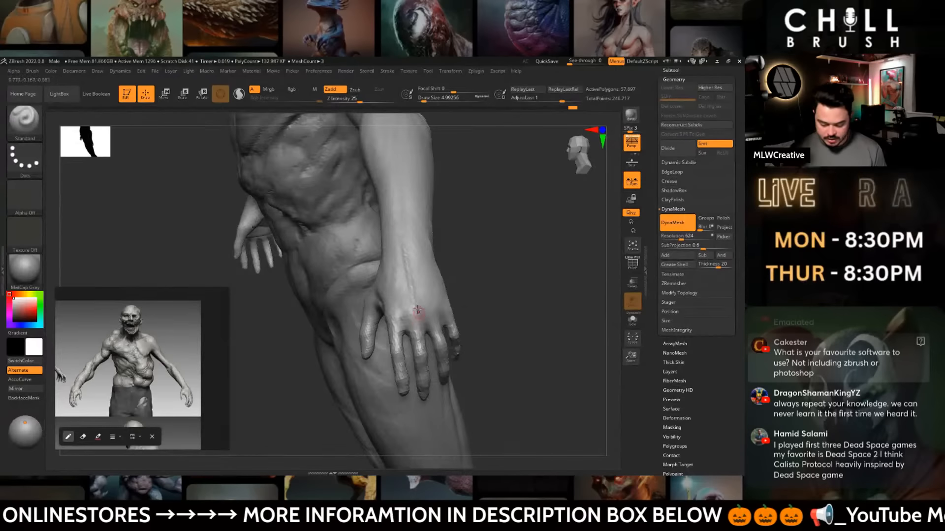
# - Add the remaining tendon ridges from knuckles to wrist with the Standard brush at draw sizes of about 3.67 and 5.75
pyautogui.press('space')
pyautogui.moveTo(407, 244); pyautogui.dragTo(406, 244)
pyautogui.moveTo(413, 309); pyautogui.dragTo(406, 258)
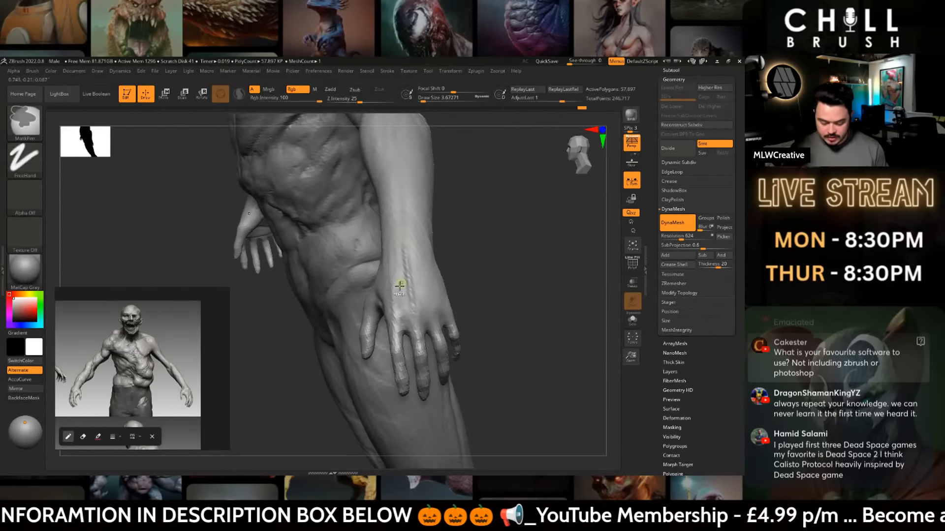
pyautogui.hotkey('ctrl', 'z')
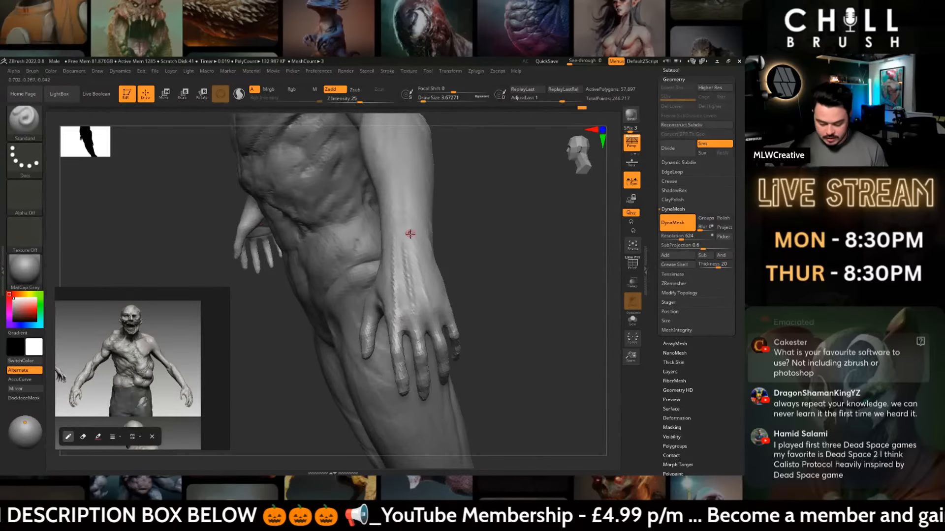
pyautogui.press('space')
pyautogui.moveTo(428, 290); pyautogui.dragTo(431, 291)
pyautogui.moveTo(494, 290); pyautogui.dragTo(457, 282)
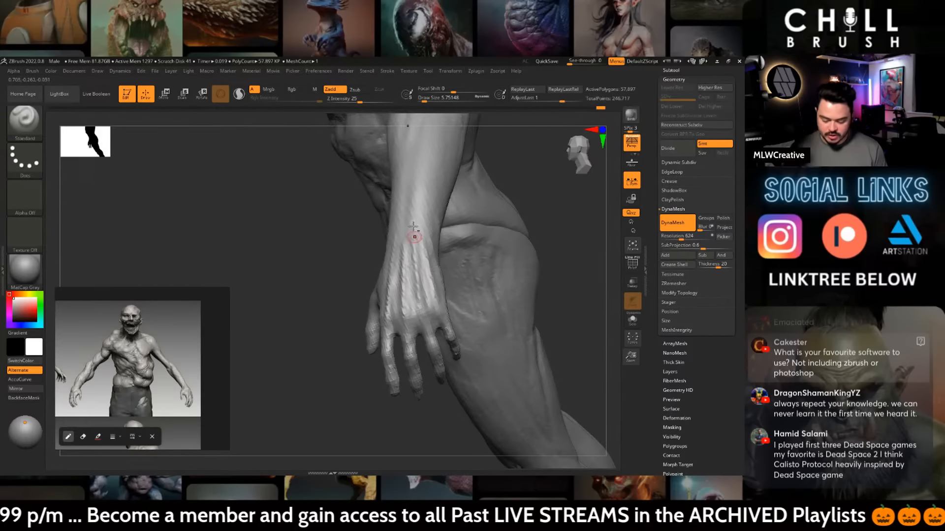
# - Smooth the tendon ridges on the back of the hand into the wrist at a draw size of about 5.75
pyautogui.keyDown('shift'); pyautogui.moveTo(546, 214); pyautogui.dragTo(415, 292); pyautogui.keyUp('shift')
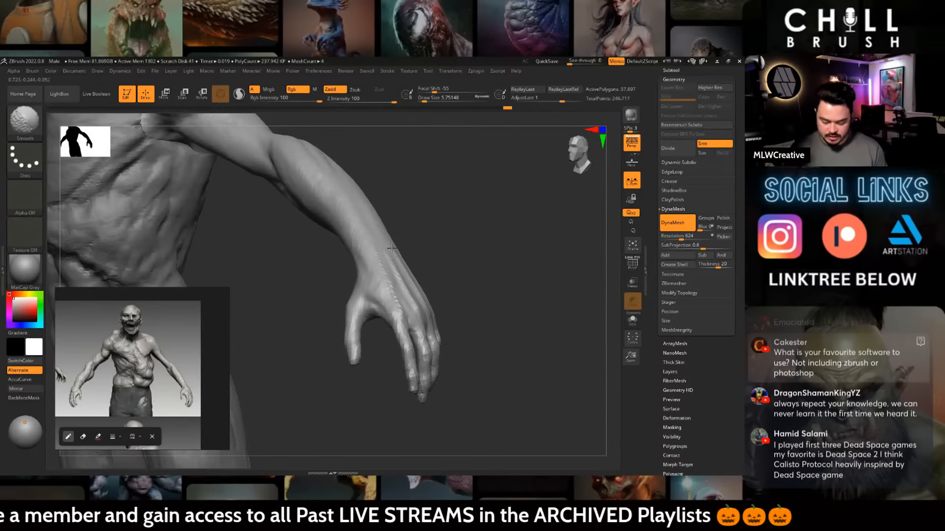
pyautogui.moveTo(461, 255); pyautogui.dragTo(406, 270)
pyautogui.moveTo(421, 340)
pyautogui.keyDown('alt'); pyautogui.mouseDown()
pyautogui.moveTo(423, 362)
pyautogui.moveTo(447, 324)
pyautogui.moveTo(441, 295)
pyautogui.mouseUp(); pyautogui.keyUp('alt')
# - Switch to the Move brush, refine the hand and finger shapes, and smooth their surface
pyautogui.press('b')
pyautogui.press('m')
pyautogui.press('v')
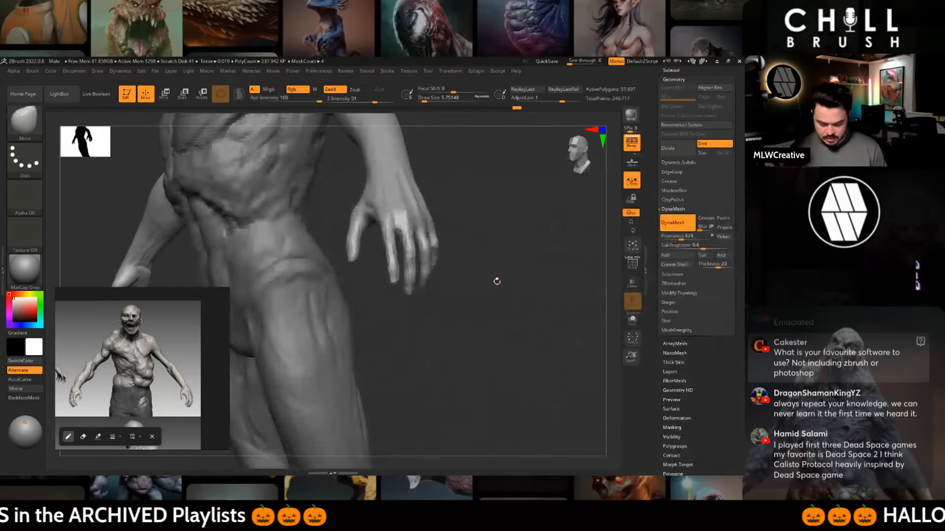
pyautogui.moveTo(496, 280); pyautogui.dragTo(423, 276)
pyautogui.keyDown('alt'); pyautogui.moveTo(527, 267); pyautogui.dragTo(523, 293); pyautogui.keyUp('alt')
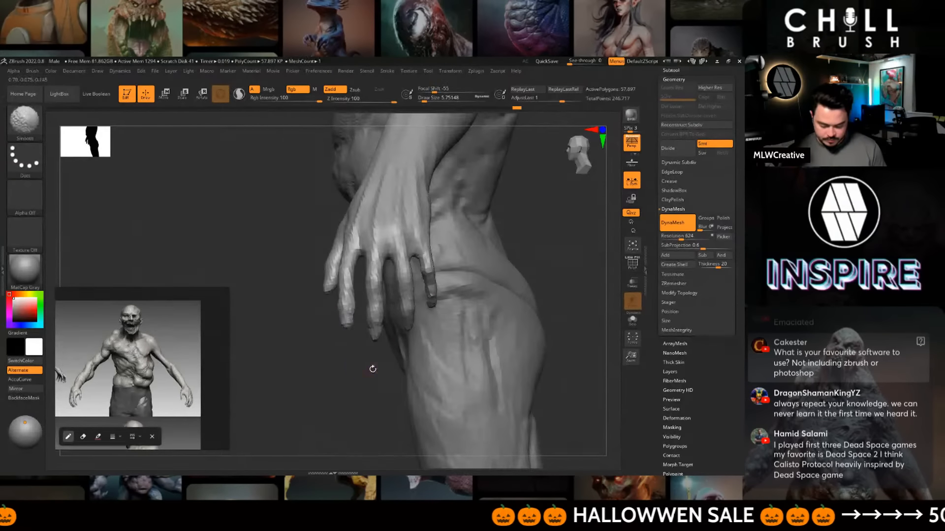
# - Define the elbow and upper arm muscle lines with the DamStandard brush at a draw size of about 15.55
pyautogui.moveTo(372, 369)
pyautogui.mouseDown()
pyautogui.moveTo(453, 318)
pyautogui.moveTo(481, 315)
pyautogui.moveTo(421, 270)
pyautogui.moveTo(544, 260)
pyautogui.moveTo(492, 255)
pyautogui.moveTo(495, 233)
pyautogui.mouseUp()
pyautogui.press('b')
pyautogui.press('d')
pyautogui.press('s')
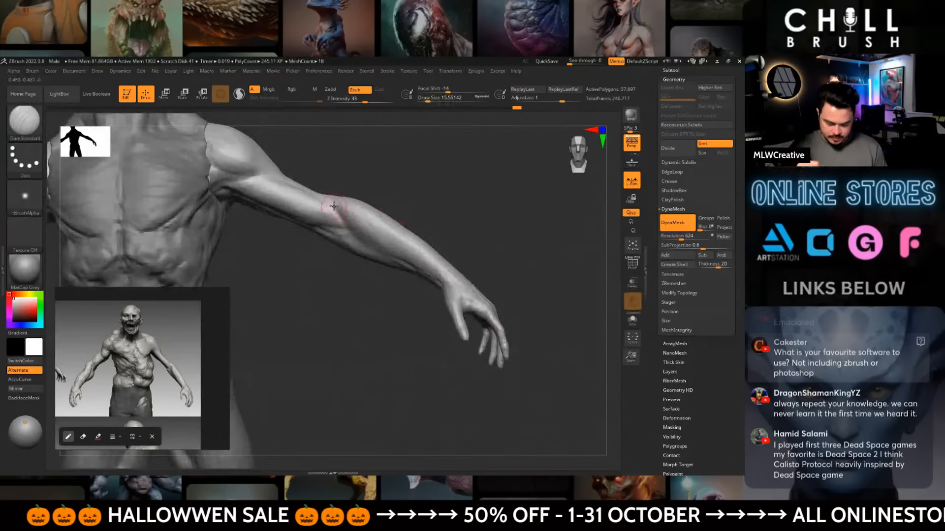
pyautogui.moveTo(375, 181)
pyautogui.mouseDown()
pyautogui.moveTo(409, 196)
pyautogui.moveTo(338, 251)
pyautogui.mouseUp()
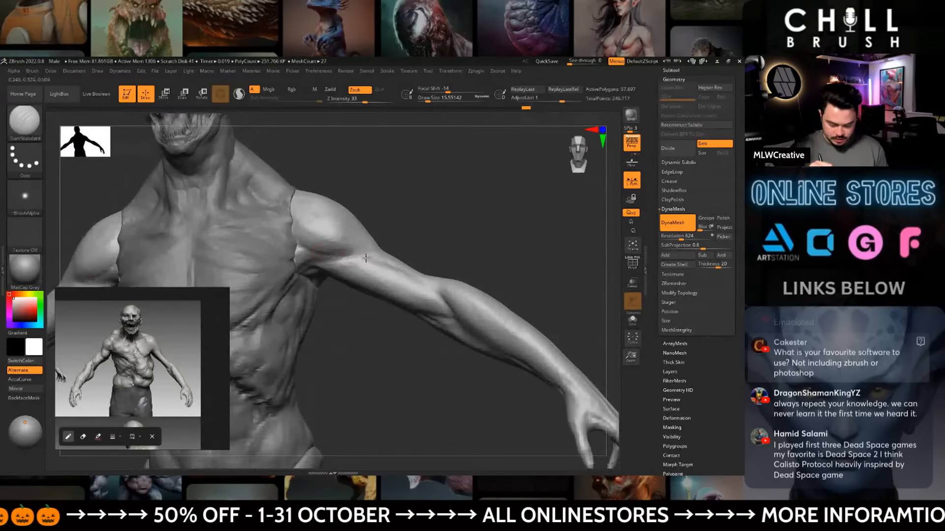
# - Switch to the Clay brush and smooth the upper arm and elbow transitions at a draw size of about 15.55
pyautogui.press('b')
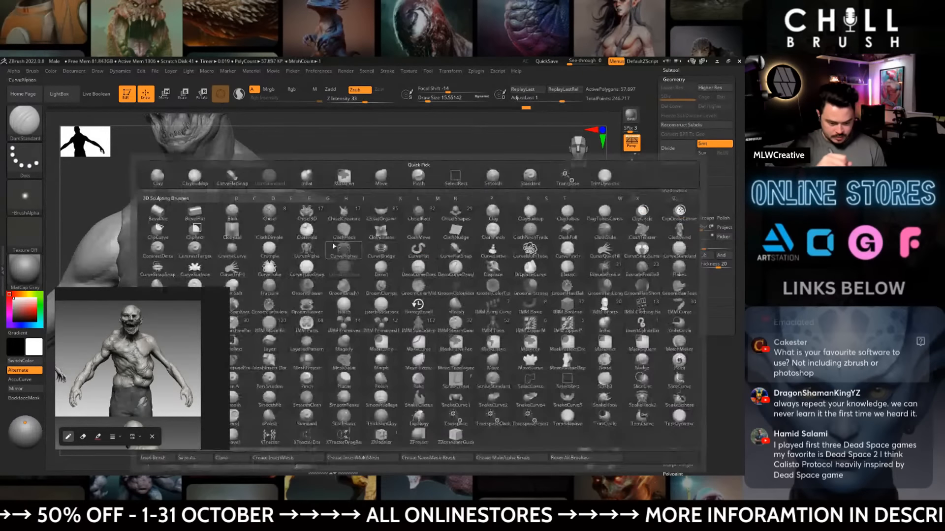
pyautogui.click(192, 177)
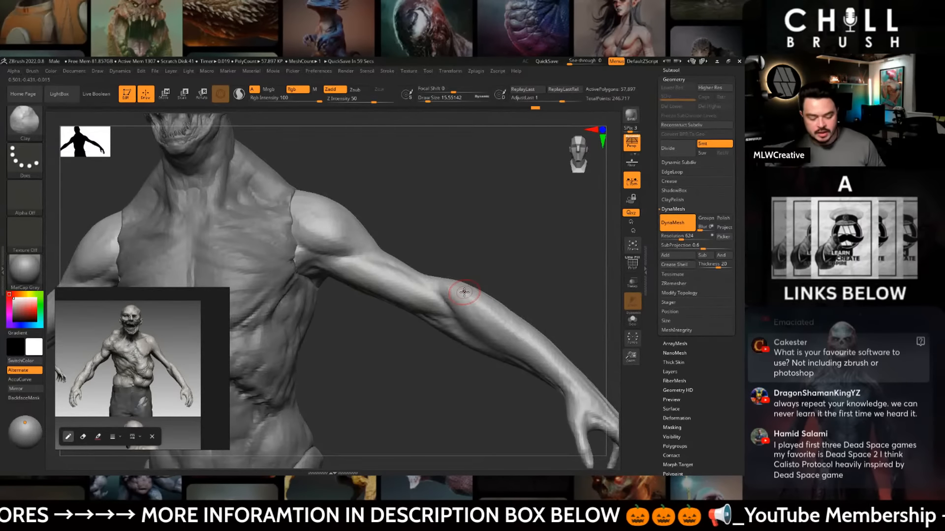
pyautogui.press('shift')
pyautogui.moveTo(363, 270)
pyautogui.keyDown('shift'); pyautogui.mouseDown()
pyautogui.moveTo(471, 252)
pyautogui.moveTo(465, 243)
pyautogui.moveTo(453, 239)
pyautogui.moveTo(418, 296)
pyautogui.mouseUp(); pyautogui.keyUp('shift')
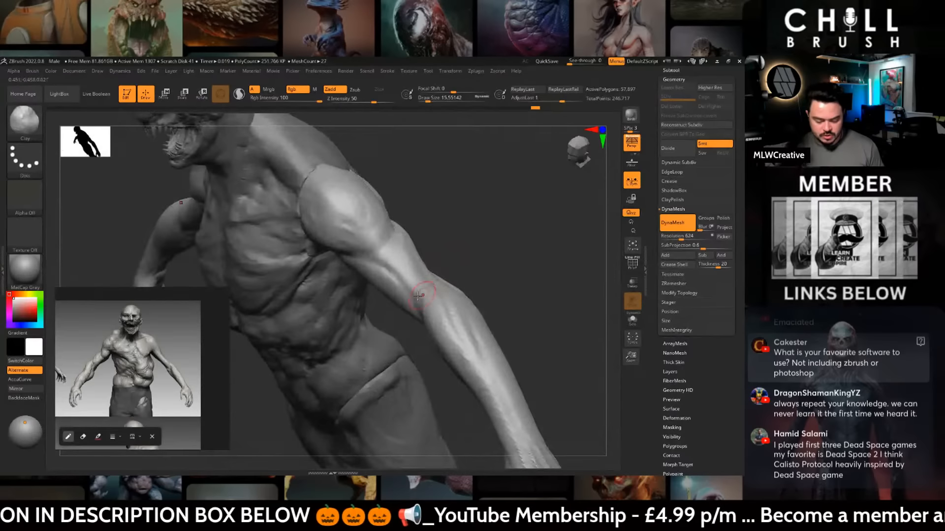
pyautogui.moveTo(464, 238); pyautogui.dragTo(424, 312)
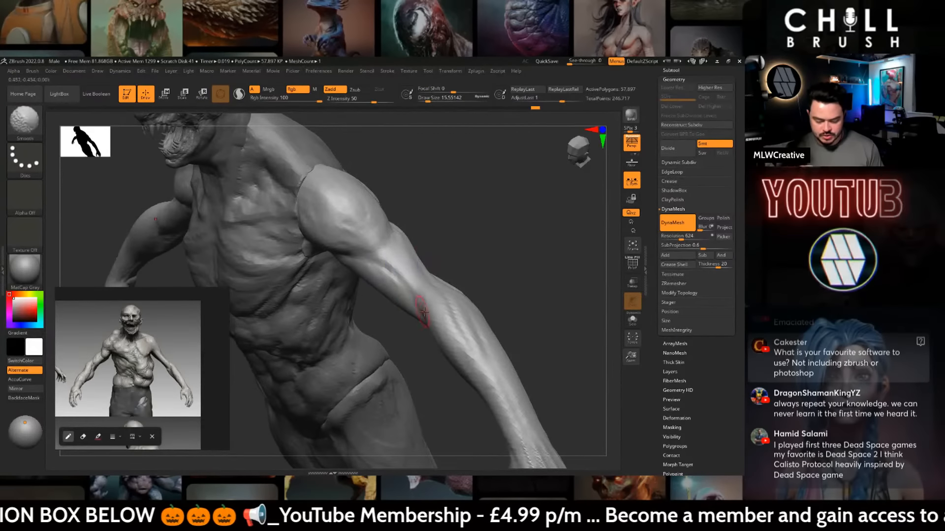
pyautogui.moveTo(415, 217); pyautogui.dragTo(411, 267)
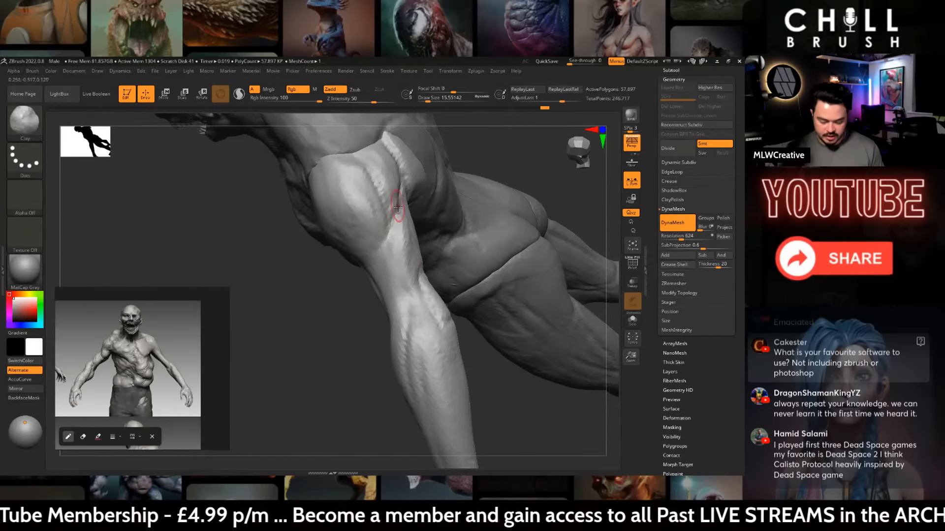
# - Carve the muscle line at the elbow crease with the DamStandard brush at a draw size of about 18.46
pyautogui.moveTo(405, 334)
pyautogui.mouseDown()
pyautogui.moveTo(438, 281)
pyautogui.moveTo(481, 258)
pyautogui.mouseUp()
pyautogui.press('b')
pyautogui.press('d')
pyautogui.press('s')
pyautogui.press('space')
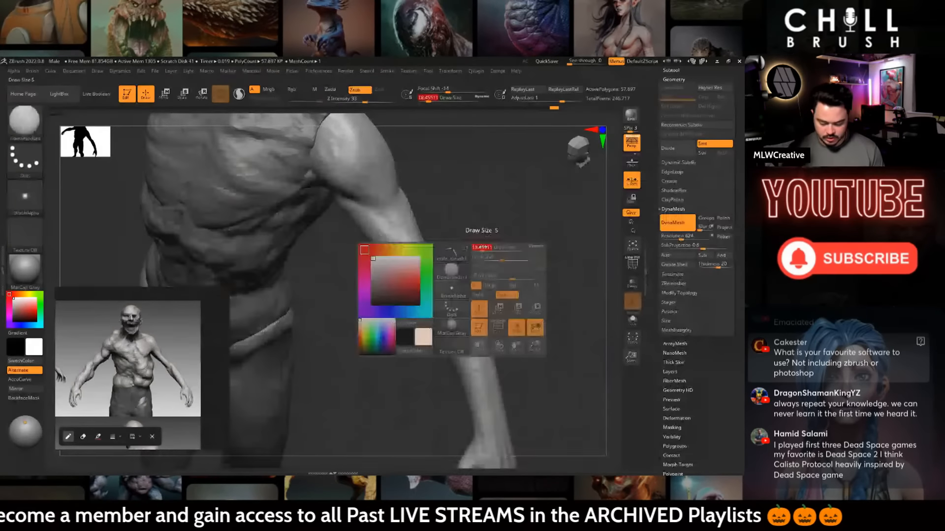
pyautogui.moveTo(482, 247)
pyautogui.keyDown('ctrl'); pyautogui.mouseDown(button='right')
pyautogui.moveTo(447, 279)
pyautogui.moveTo(433, 256)
pyautogui.mouseUp(button='right'); pyautogui.keyUp('ctrl')
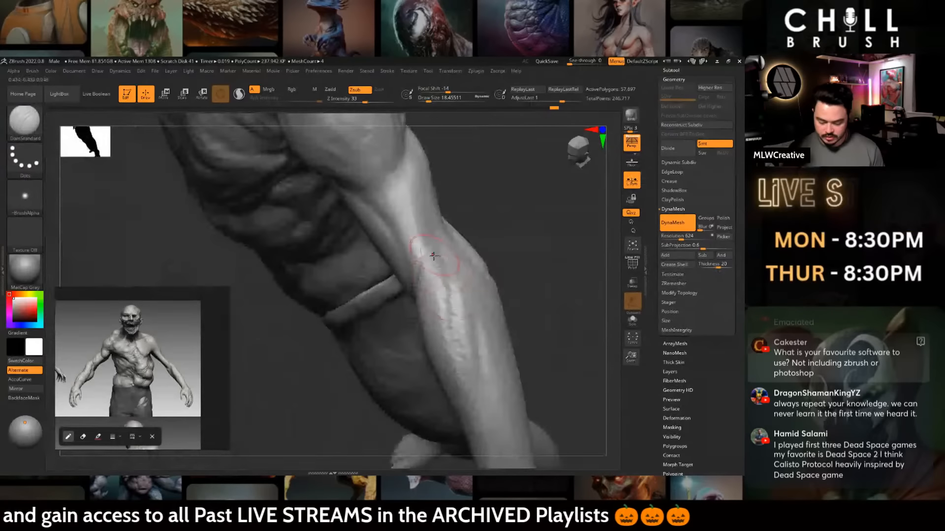
pyautogui.moveTo(433, 257)
pyautogui.mouseDown()
pyautogui.moveTo(443, 264)
pyautogui.moveTo(426, 285)
pyautogui.mouseUp()
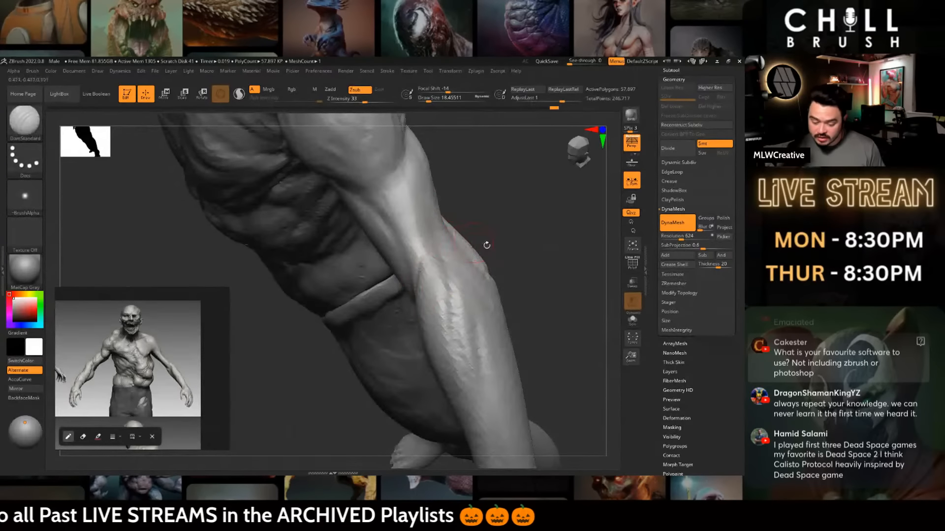
# - Smooth the upper forearm muscles and refine the muscle lines along the inner upper arm towards the armpit
pyautogui.moveTo(486, 245); pyautogui.dragTo(422, 276, button='right')
pyautogui.keyDown('shift'); pyautogui.moveTo(427, 291); pyautogui.dragTo(447, 369); pyautogui.keyUp('shift')
pyautogui.moveTo(514, 295)
pyautogui.keyDown('ctrl'); pyautogui.mouseDown(button='right')
pyautogui.moveTo(507, 249)
pyautogui.moveTo(495, 285)
pyautogui.moveTo(485, 256)
pyautogui.mouseUp(button='right'); pyautogui.keyUp('ctrl')
pyautogui.moveTo(424, 294); pyautogui.dragTo(466, 218, button='right')
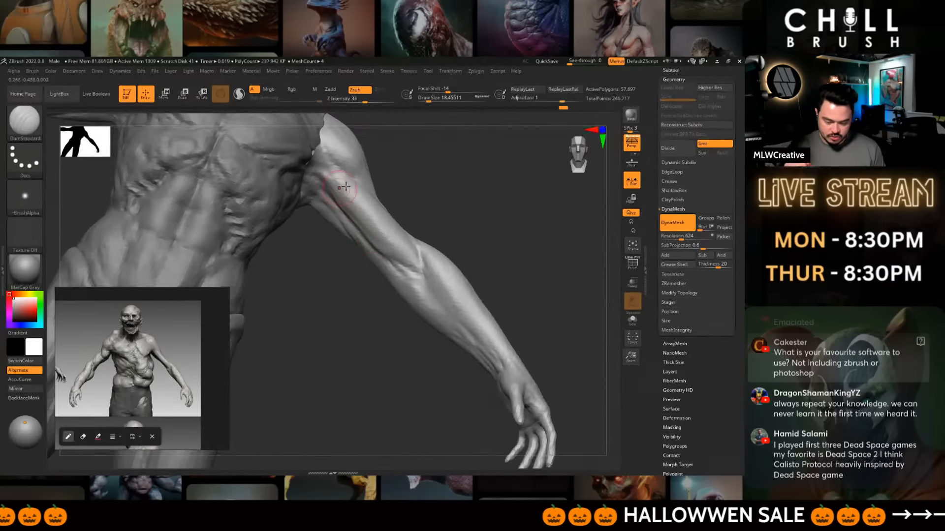
pyautogui.moveTo(344, 187); pyautogui.dragTo(329, 204, button='right')
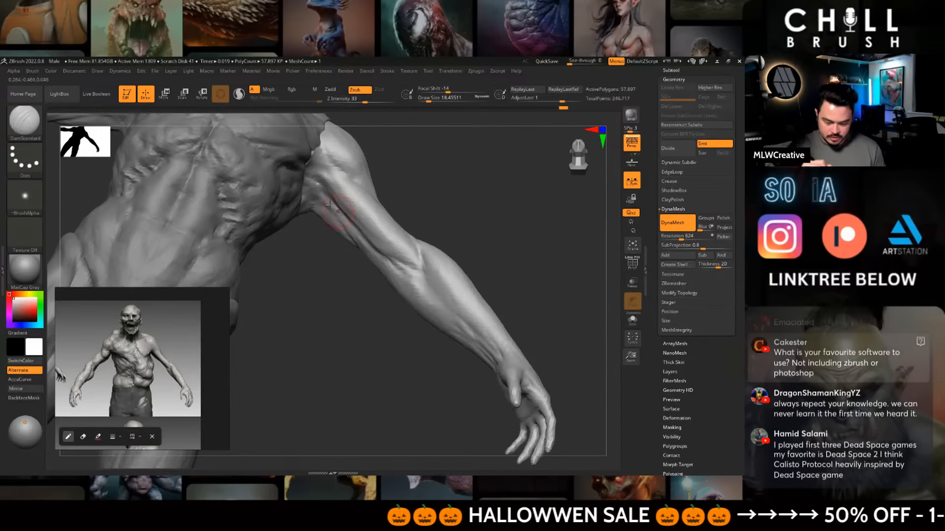
pyautogui.moveTo(411, 187)
pyautogui.mouseDown(button='right')
pyautogui.moveTo(448, 210)
pyautogui.moveTo(513, 188)
pyautogui.mouseUp(button='right')
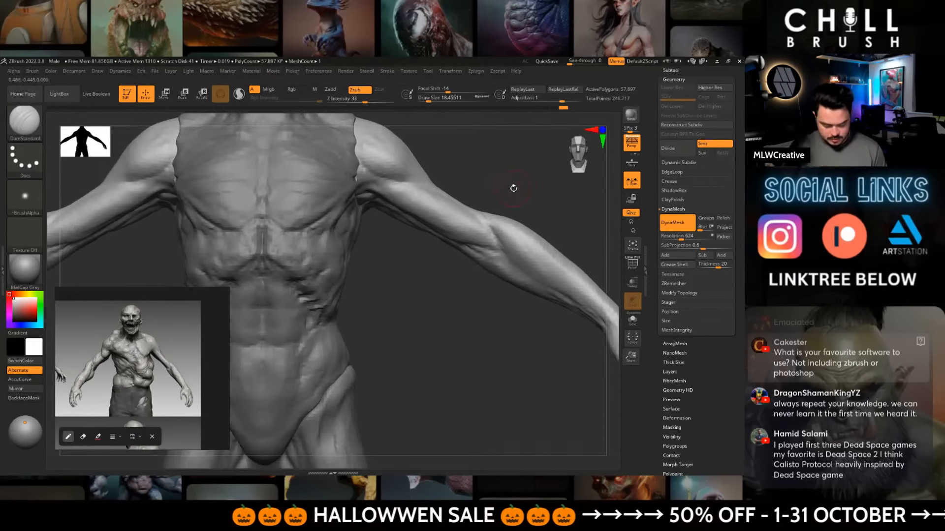
# - Refine the armpit area with the ClayBuildup brush at a draw size of about 10.54 and the Move brush at about 15.55
pyautogui.press('b')
pyautogui.press('c')
pyautogui.press('b')
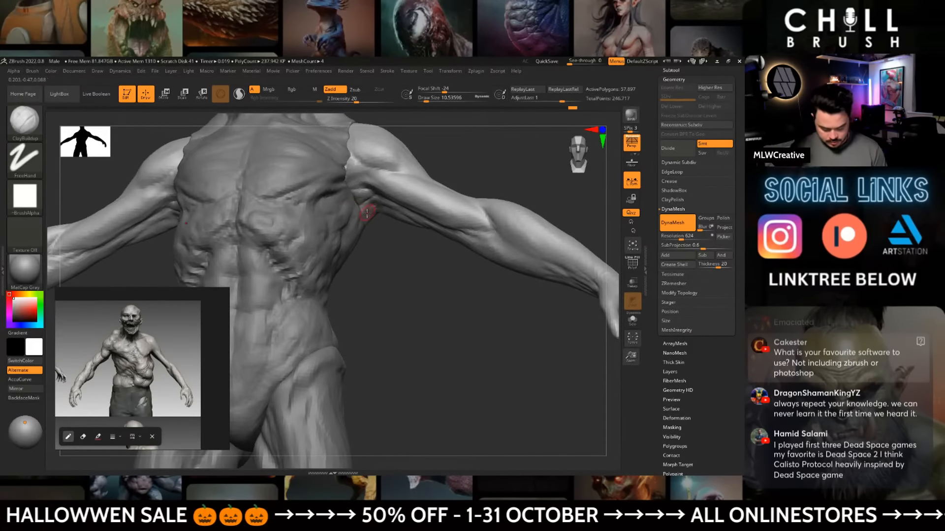
pyautogui.press('b')
pyautogui.press('m')
pyautogui.press('v')
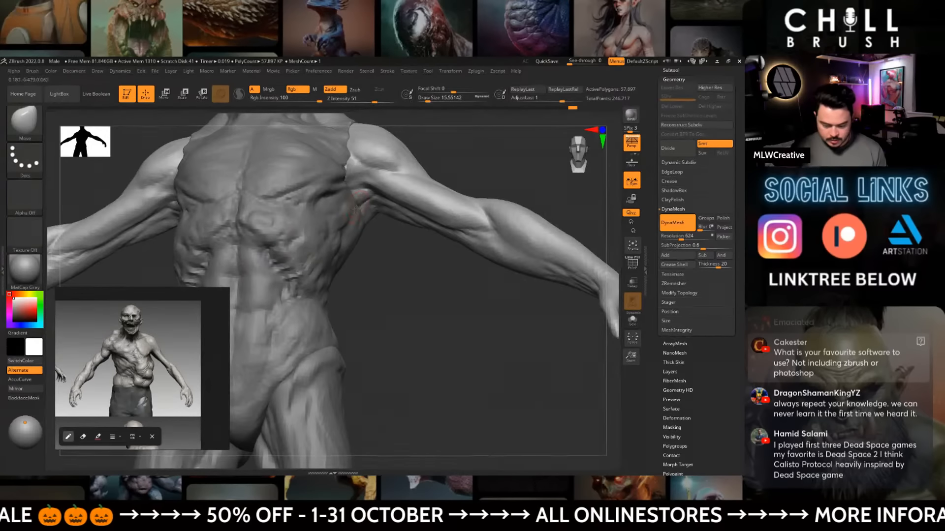
pyautogui.moveTo(356, 209)
pyautogui.mouseDown(button='right')
pyautogui.moveTo(375, 274)
pyautogui.moveTo(445, 308)
pyautogui.moveTo(386, 292)
pyautogui.mouseUp(button='right')
pyautogui.moveTo(360, 206); pyautogui.dragTo(384, 264, button='right')
# - Make the torso the active subtool and define its side below the armpit with the DamStandard brush at a draw size of about 15.55
pyautogui.keyDown('alt'); pyautogui.click(384, 264); pyautogui.keyUp('alt')
pyautogui.press('b')
pyautogui.press('d')
pyautogui.press('s')
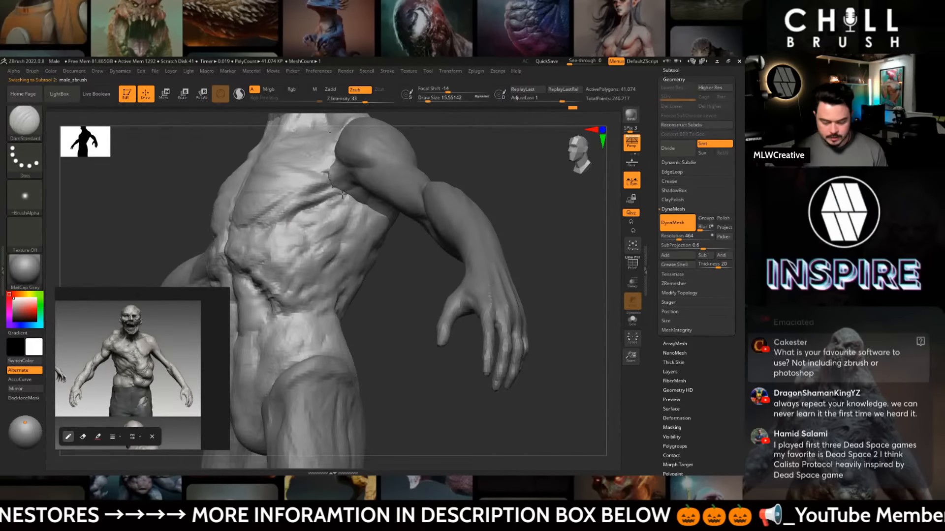
pyautogui.moveTo(345, 238); pyautogui.dragTo(348, 248, button='right')
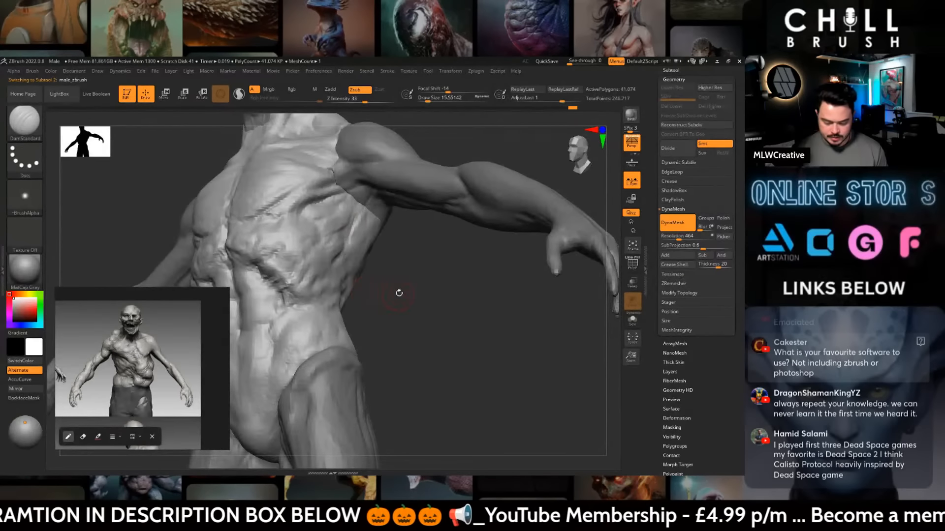
pyautogui.moveTo(399, 293); pyautogui.dragTo(356, 227, button='right')
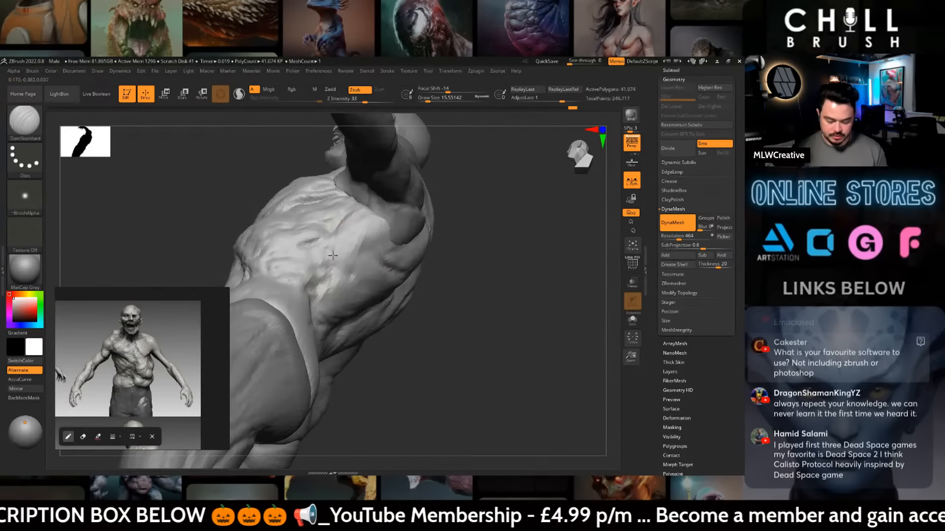
# - Smooth the lower back, switch to the Move brush, and reshape the back and waist with a larger draw size
pyautogui.moveTo(341, 251)
pyautogui.mouseDown(button='right')
pyautogui.moveTo(378, 276)
pyautogui.moveTo(384, 296)
pyautogui.moveTo(426, 317)
pyautogui.mouseUp(button='right')
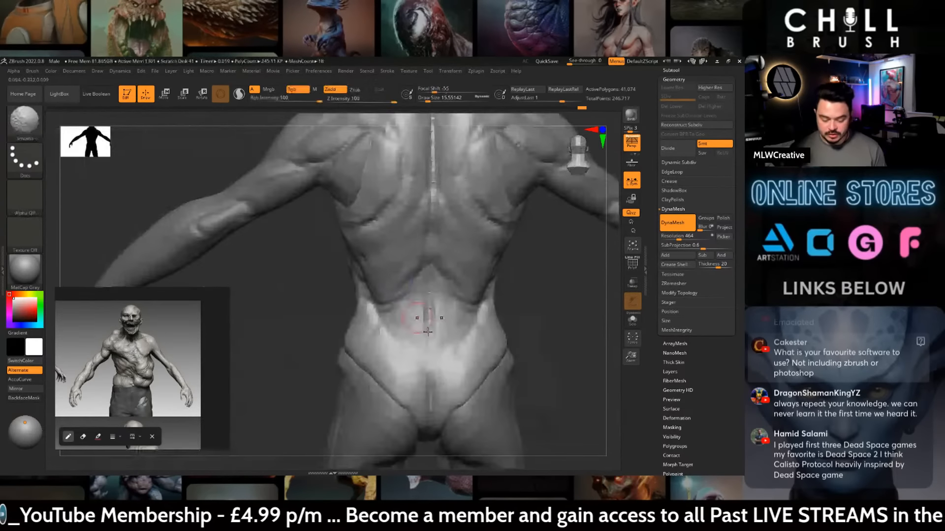
pyautogui.press('b')
pyautogui.press('m')
pyautogui.press('v')
pyautogui.press('space')
pyautogui.moveTo(519, 288)
pyautogui.keyDown('alt'); pyautogui.mouseDown(button='right')
pyautogui.moveTo(498, 280)
pyautogui.moveTo(493, 253)
pyautogui.mouseUp(button='right'); pyautogui.keyUp('alt')
pyautogui.press('space')
pyautogui.moveTo(488, 230); pyautogui.dragTo(480, 230)
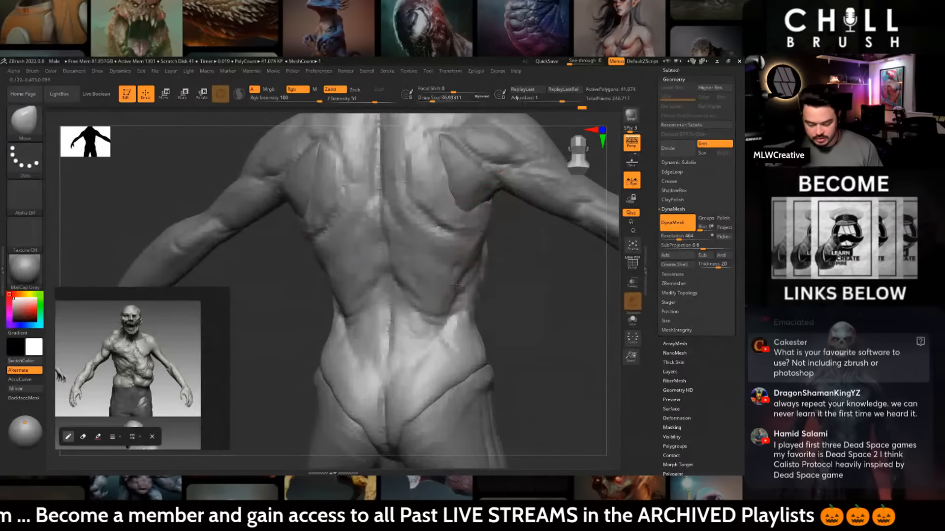
pyautogui.press('space')
pyautogui.moveTo(459, 278); pyautogui.dragTo(454, 277)
# - Build up the muscles of the mid back with the ClayBuildup brush at a draw size of about 25.05
pyautogui.press('b')
pyautogui.click(250, 181)
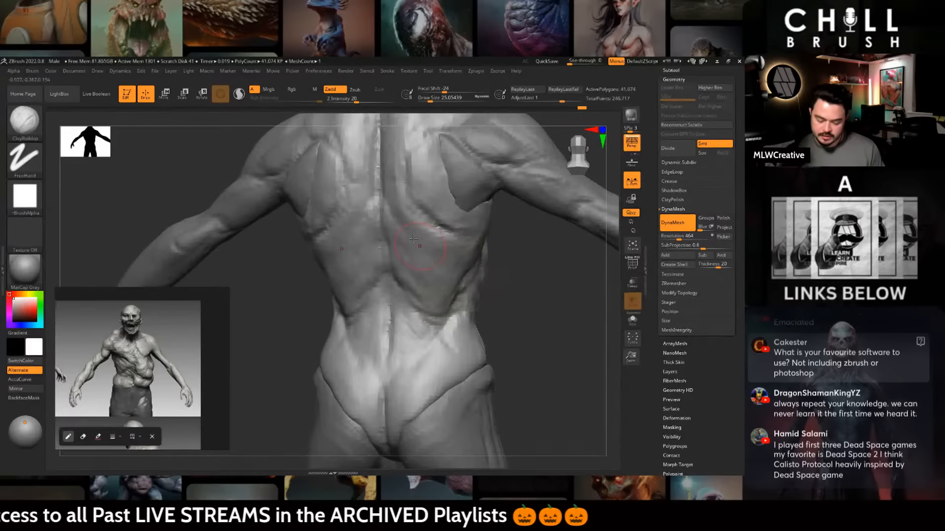
pyautogui.moveTo(413, 239)
pyautogui.mouseDown(button='right')
pyautogui.moveTo(561, 285)
pyautogui.moveTo(509, 254)
pyautogui.moveTo(534, 229)
pyautogui.moveTo(516, 225)
pyautogui.mouseUp(button='right')
# - Make the arms the active subtool and adjust the forearm shape with the Move brush at a draw size of about 41.42
pyautogui.press('b')
pyautogui.press('m')
pyautogui.press('v')
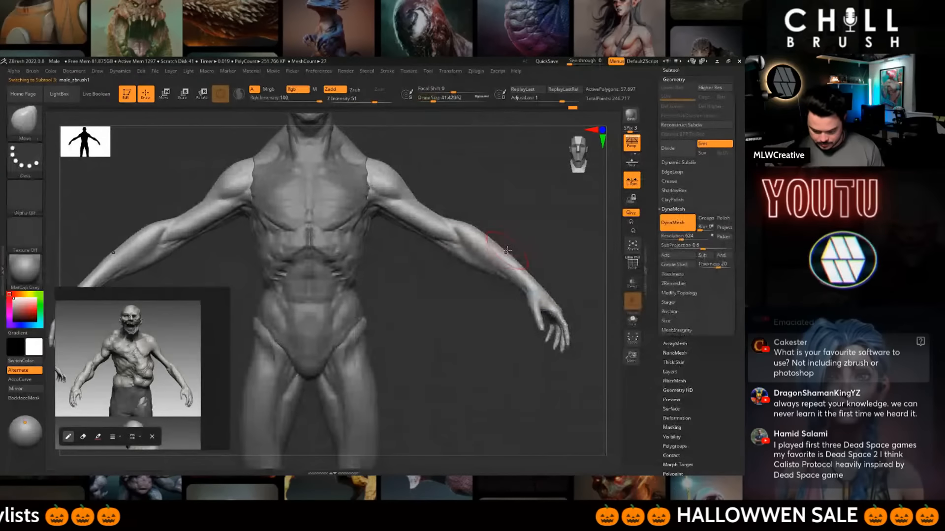
pyautogui.moveTo(518, 269)
pyautogui.mouseDown(button='right')
pyautogui.moveTo(516, 285)
pyautogui.moveTo(506, 251)
pyautogui.mouseUp(button='right')
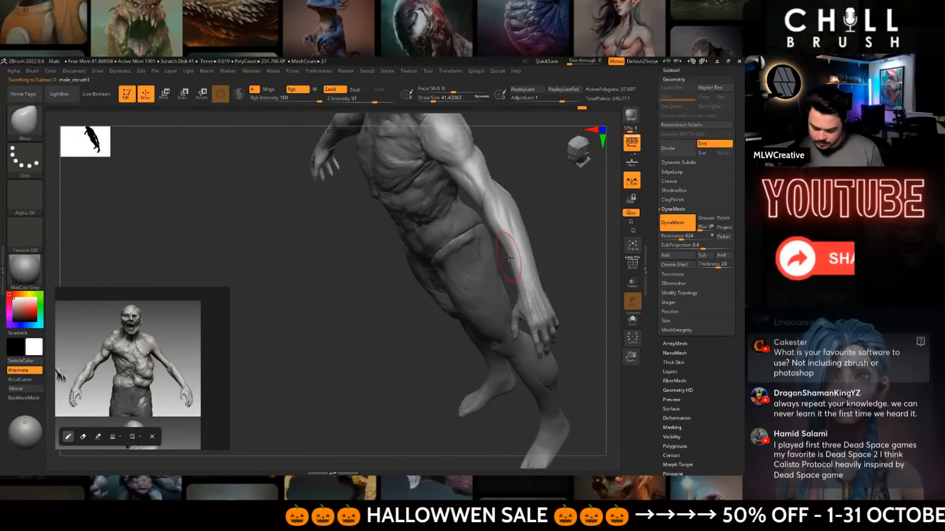
pyautogui.moveTo(519, 265)
pyautogui.mouseDown(button='right')
pyautogui.moveTo(526, 243)
pyautogui.moveTo(566, 215)
pyautogui.moveTo(552, 238)
pyautogui.moveTo(424, 232)
pyautogui.mouseUp(button='right')
# - Define the forearm muscles down to the wrist with the DamStandard brush at a draw size of about 32.71, and smooth them
pyautogui.press('b')
pyautogui.press('d')
pyautogui.press('s')
pyautogui.moveTo(498, 230); pyautogui.dragTo(483, 217, button='right')
pyautogui.moveTo(450, 248); pyautogui.dragTo(462, 208, button='right')
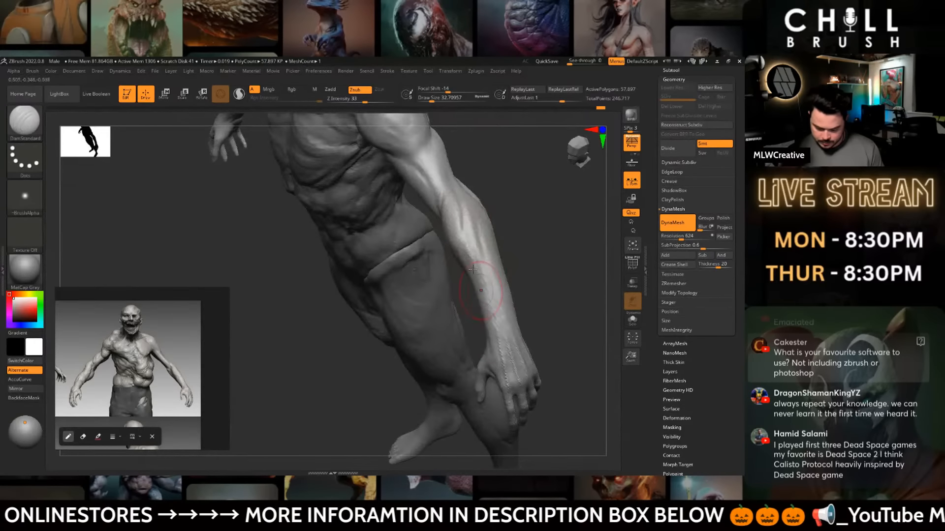
pyautogui.moveTo(500, 358); pyautogui.dragTo(497, 249, button='right')
pyautogui.press('shift')
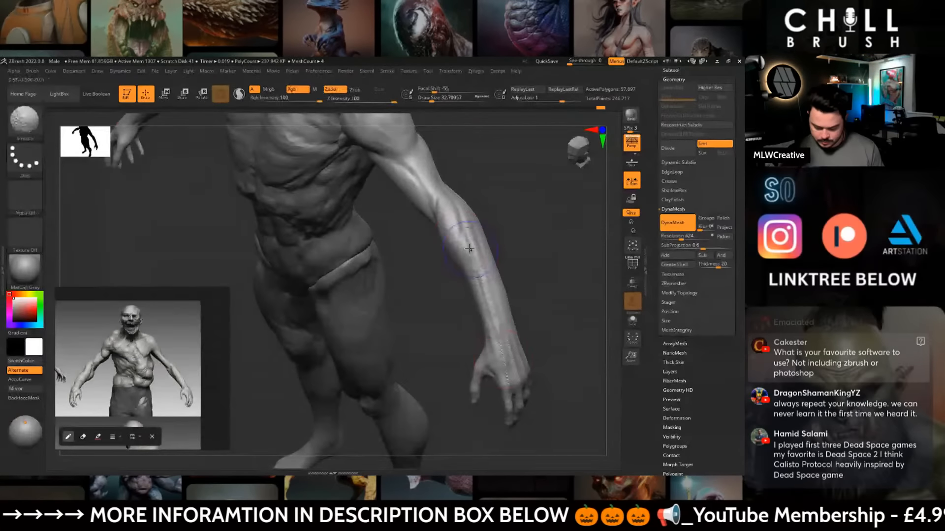
pyautogui.moveTo(501, 325)
pyautogui.mouseDown(button='right')
pyautogui.moveTo(436, 343)
pyautogui.moveTo(525, 226)
pyautogui.moveTo(405, 274)
pyautogui.moveTo(554, 236)
pyautogui.mouseUp(button='right')
# - Set the DamStandard draw size to about 30.7 and deepen the muscle separation behind the shoulder
pyautogui.press('space')
pyautogui.press('space')
pyautogui.moveTo(447, 238); pyautogui.dragTo(436, 239)
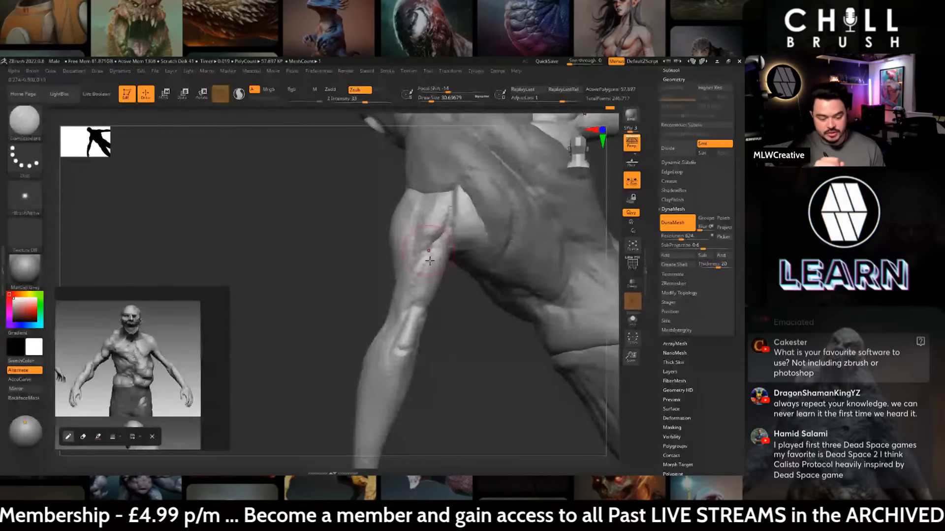
# - Build up the deltoid volume with the ClayBuildup brush at a draw size of about 30.7
pyautogui.press('b')
pyautogui.press('c')
pyautogui.press('b')
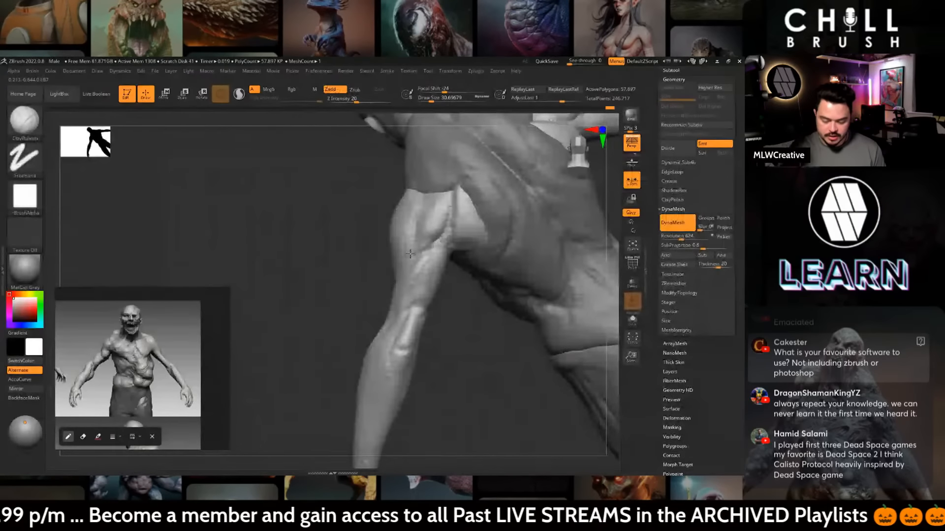
pyautogui.moveTo(410, 254)
pyautogui.mouseDown(button='right')
pyautogui.moveTo(508, 286)
pyautogui.moveTo(418, 209)
pyautogui.mouseUp(button='right')
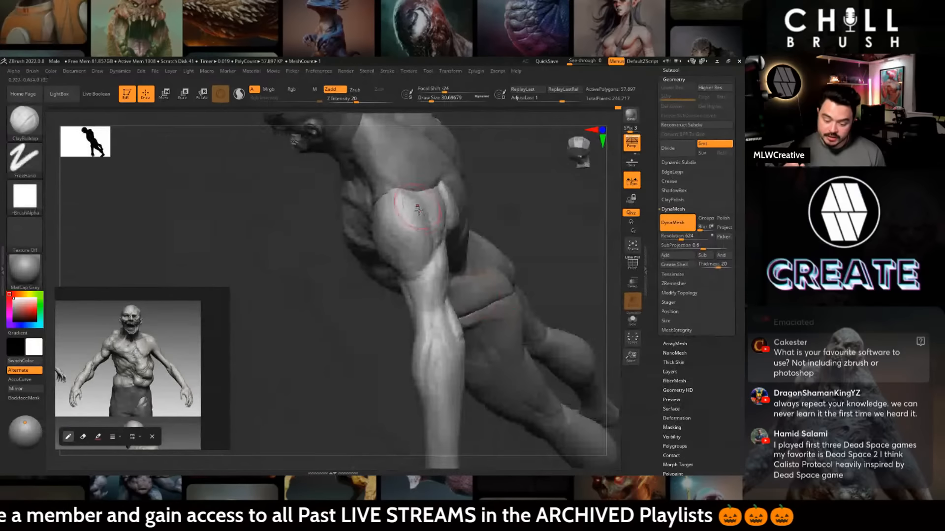
pyautogui.moveTo(403, 199)
pyautogui.mouseDown()
pyautogui.moveTo(397, 224)
pyautogui.moveTo(399, 202)
pyautogui.mouseUp()
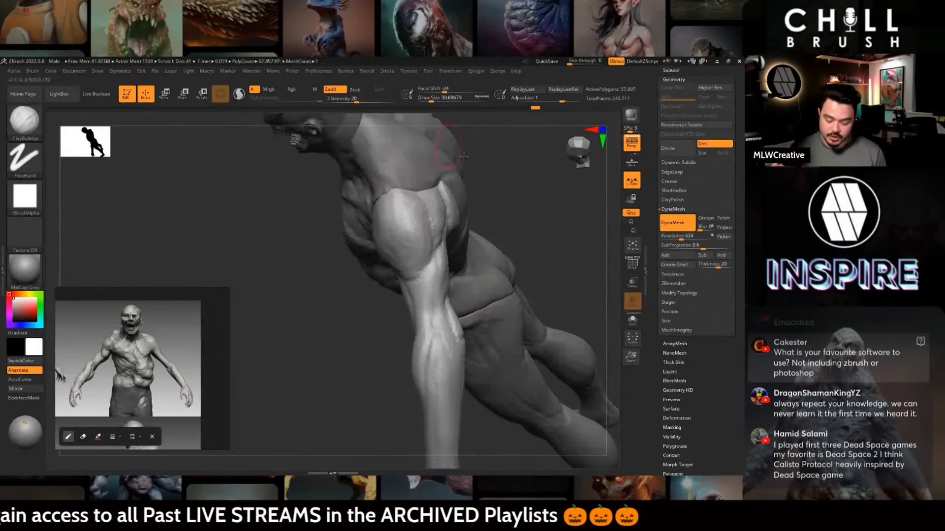
pyautogui.moveTo(507, 165)
pyautogui.keyDown('shift'); pyautogui.mouseDown()
pyautogui.moveTo(529, 177)
pyautogui.moveTo(500, 252)
pyautogui.moveTo(455, 254)
pyautogui.moveTo(528, 251)
pyautogui.mouseUp(); pyautogui.keyUp('shift')
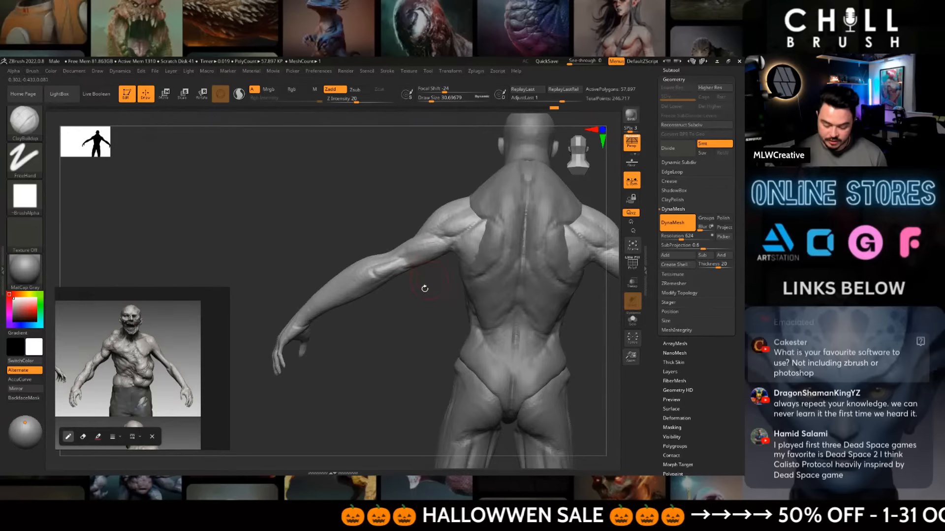
# - Add volume to the back of the upper arm around the triceps with the ClayBuildup brush
pyautogui.moveTo(425, 289); pyautogui.dragTo(436, 241)
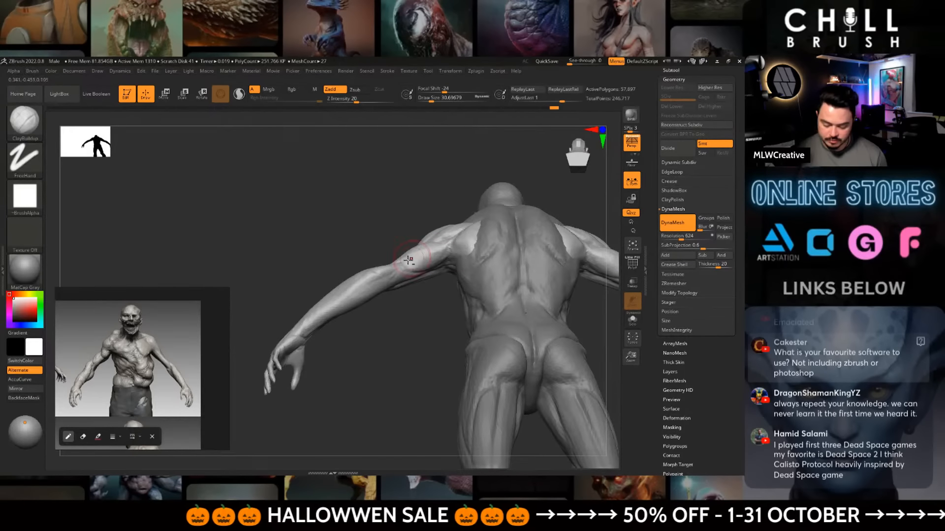
pyautogui.moveTo(436, 278); pyautogui.dragTo(421, 355)
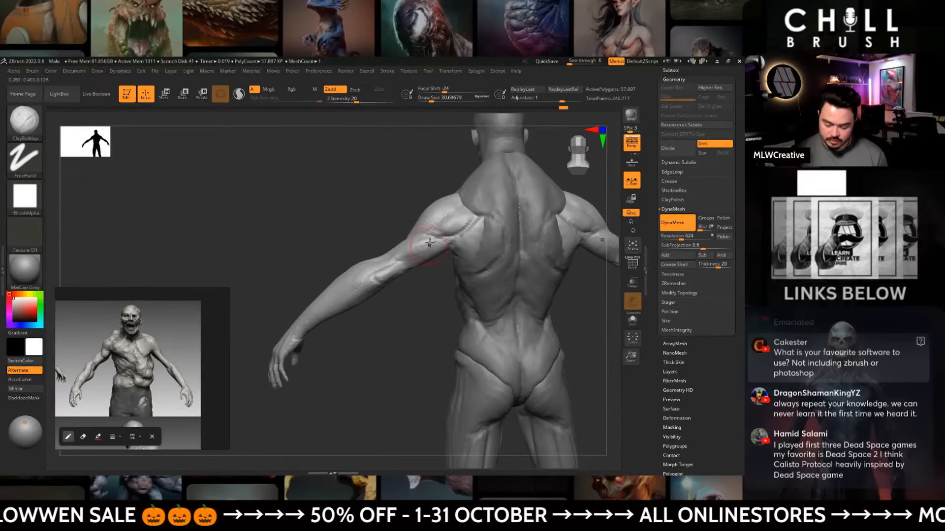
pyautogui.moveTo(436, 287)
pyautogui.mouseDown()
pyautogui.moveTo(422, 252)
pyautogui.moveTo(433, 246)
pyautogui.moveTo(423, 253)
pyautogui.moveTo(432, 266)
pyautogui.moveTo(483, 253)
pyautogui.moveTo(486, 238)
pyautogui.mouseUp()
# - Adjust the rear shoulder and upper arm silhouette with the Move brush at a draw size of about 43.76
pyautogui.press('b')
pyautogui.press('m')
pyautogui.press('v')
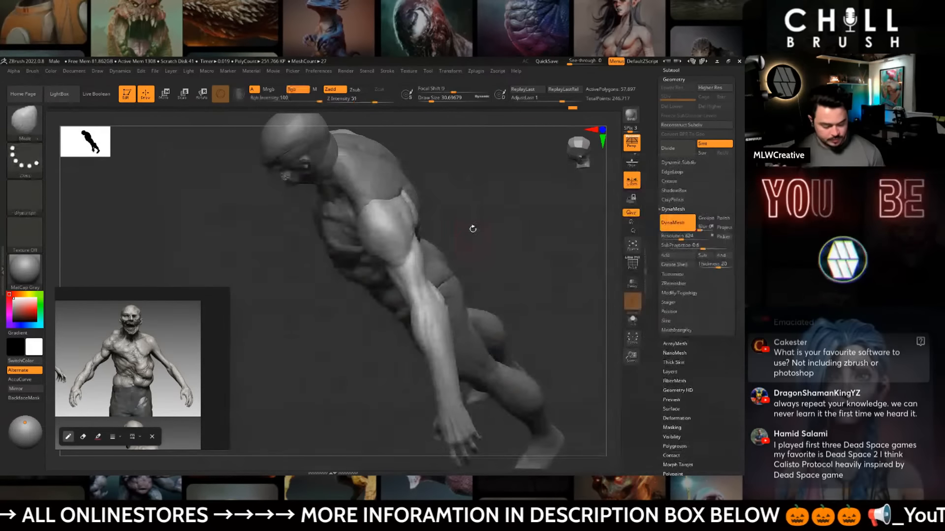
pyautogui.keyDown('ctrl'); pyautogui.moveTo(471, 229); pyautogui.dragTo(468, 266, button='right'); pyautogui.keyUp('ctrl')
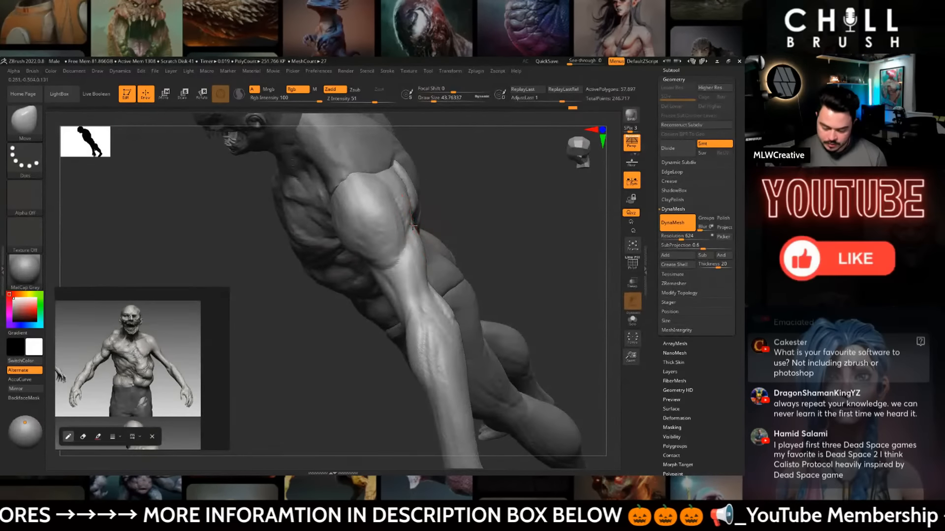
pyautogui.moveTo(507, 211); pyautogui.dragTo(440, 191)
# - Refine the triceps and deltoid shapes with the Move brush at draw sizes of about 39.14 and 28.75
pyautogui.press('space')
pyautogui.moveTo(437, 224); pyautogui.dragTo(435, 224)
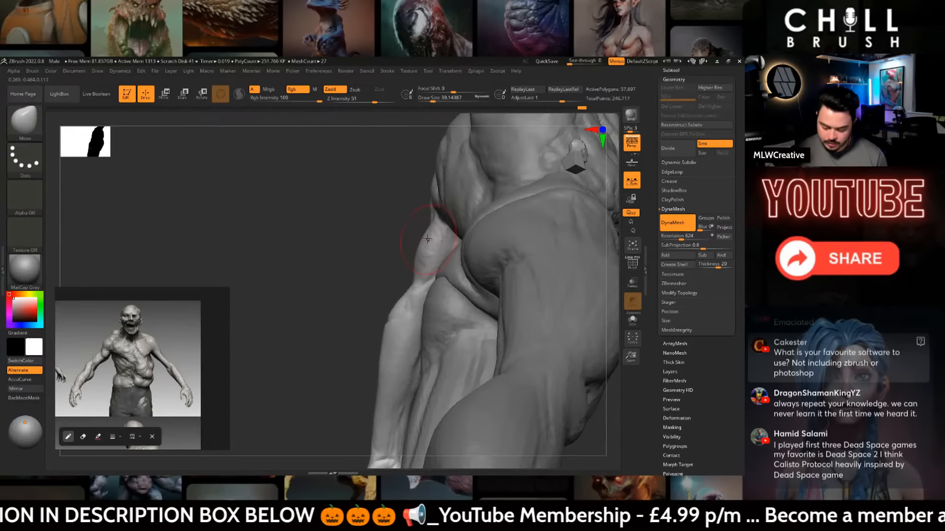
pyautogui.moveTo(393, 252); pyautogui.dragTo(429, 280)
pyautogui.press('space')
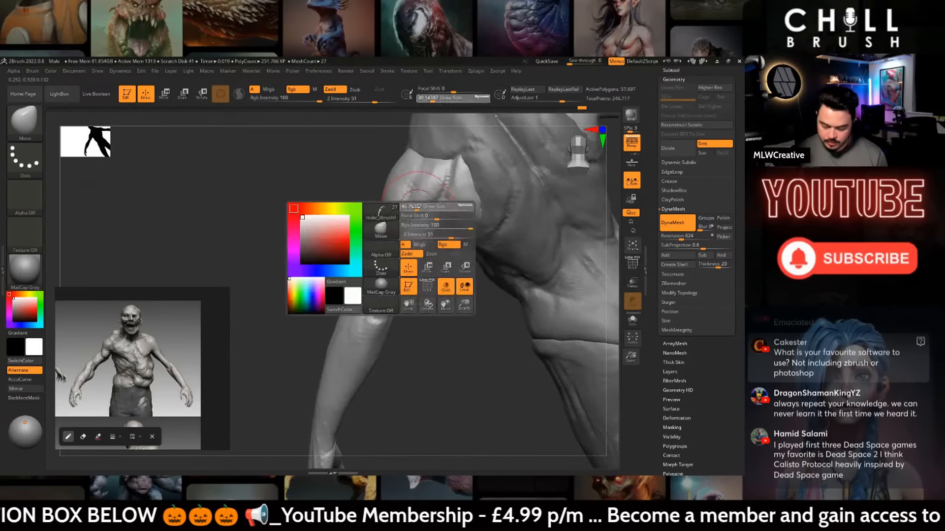
pyautogui.moveTo(419, 210); pyautogui.dragTo(417, 211)
pyautogui.moveTo(417, 211)
pyautogui.mouseDown(button='right')
pyautogui.moveTo(468, 216)
pyautogui.moveTo(517, 242)
pyautogui.mouseUp(button='right')
pyautogui.moveTo(363, 243); pyautogui.dragTo(378, 249, button='right')
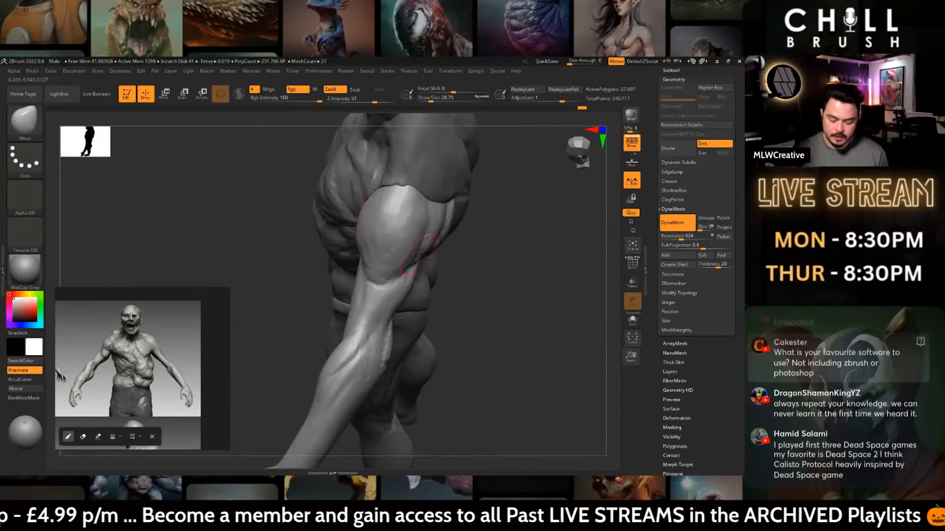
# - Make the legs the active subtool and work on the inner thighs with the ClayBuildup brush at a draw size of 28.75
pyautogui.moveTo(431, 260); pyautogui.dragTo(549, 283, button='right')
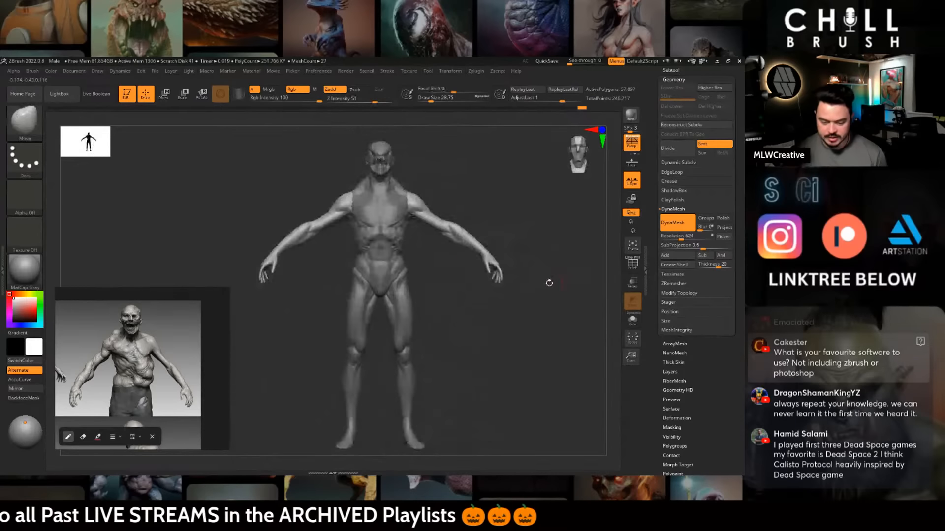
pyautogui.keyDown('alt'); pyautogui.click(407, 295); pyautogui.keyUp('alt')
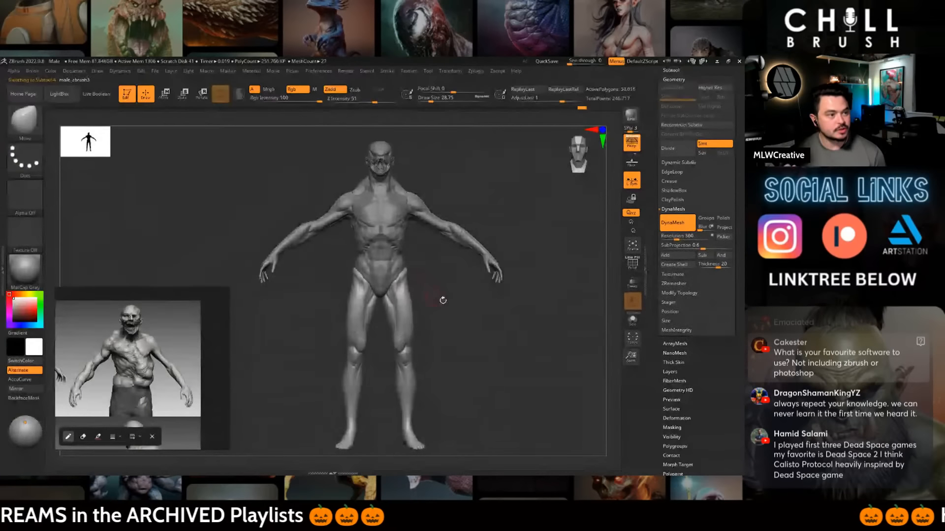
pyautogui.moveTo(443, 300); pyautogui.dragTo(469, 241, button='right')
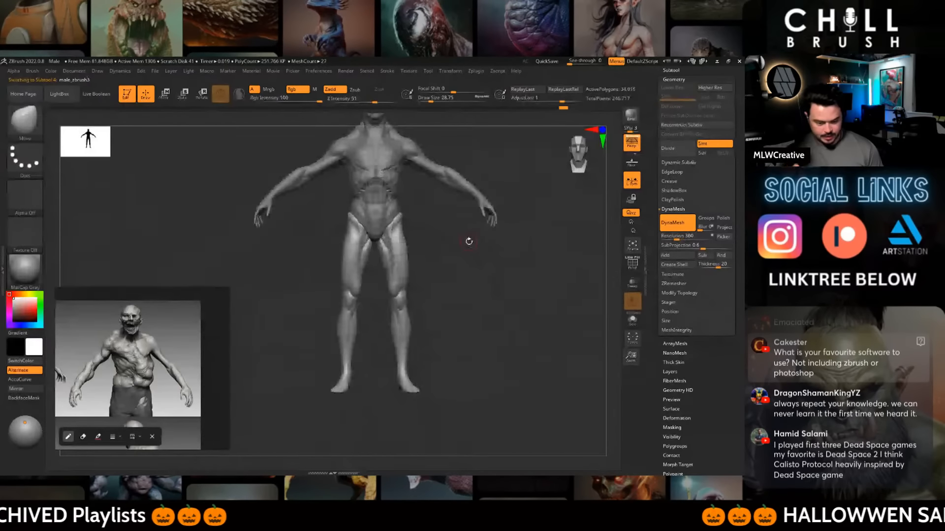
pyautogui.press('b')
pyautogui.press('c')
pyautogui.press('b')
pyautogui.moveTo(456, 250)
pyautogui.keyDown('ctrl'); pyautogui.mouseDown(button='right')
pyautogui.moveTo(479, 276)
pyautogui.moveTo(488, 342)
pyautogui.moveTo(498, 276)
pyautogui.moveTo(487, 234)
pyautogui.mouseUp(button='right'); pyautogui.keyUp('ctrl')
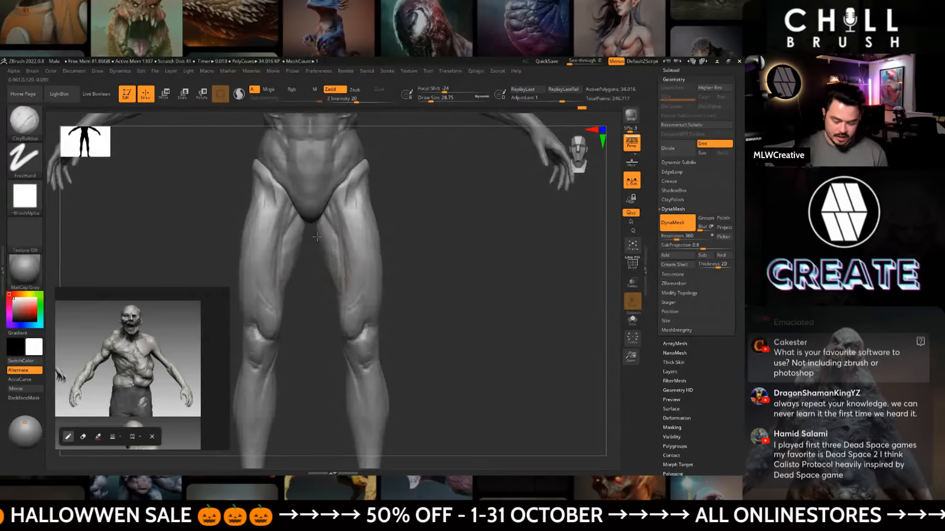
pyautogui.moveTo(317, 237); pyautogui.dragTo(325, 240, button='right')
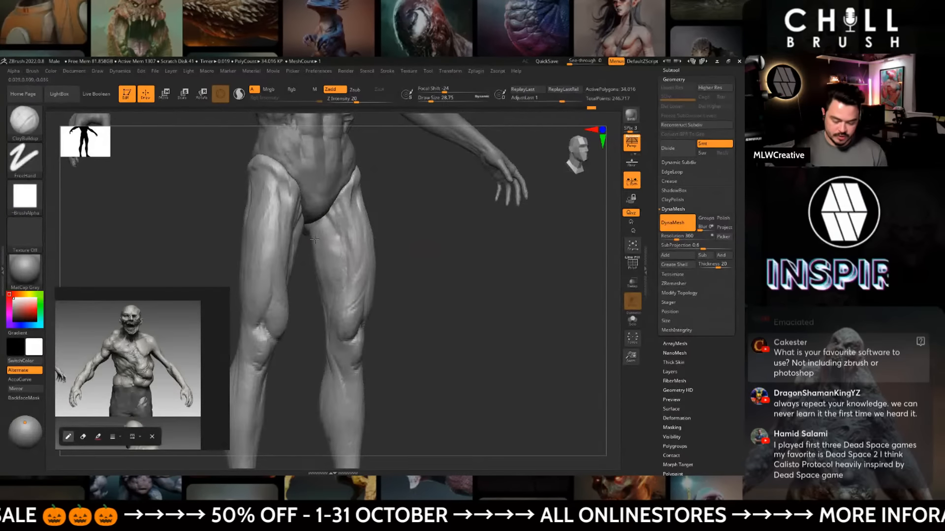
pyautogui.moveTo(331, 283)
pyautogui.keyDown('shift'); pyautogui.mouseDown(button='right')
pyautogui.moveTo(392, 282)
pyautogui.moveTo(409, 266)
pyautogui.moveTo(516, 375)
pyautogui.moveTo(511, 266)
pyautogui.moveTo(355, 226)
pyautogui.moveTo(513, 209)
pyautogui.moveTo(531, 261)
pyautogui.moveTo(532, 199)
pyautogui.moveTo(521, 236)
pyautogui.mouseUp(button='right'); pyautogui.keyUp('shift')
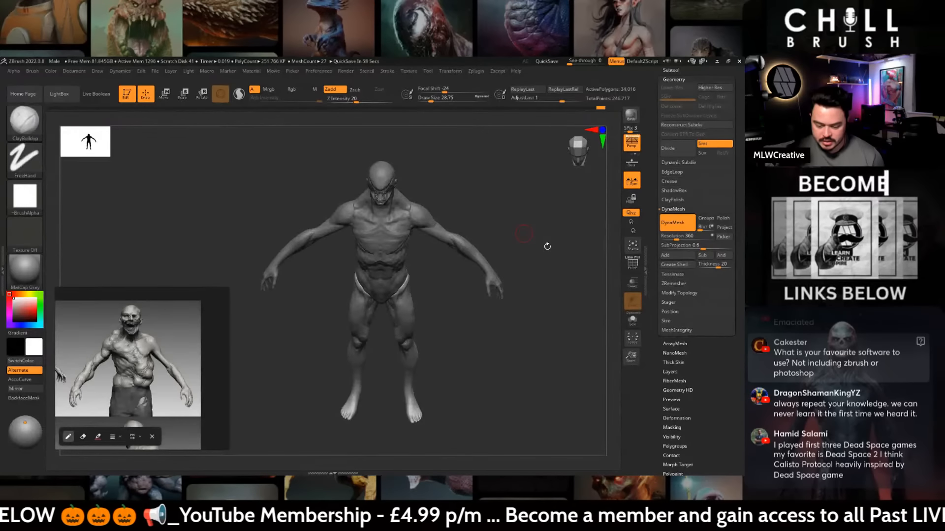
# - Make the torso the active subtool and adjust its silhouette with the Move brush at a draw size of about 41.4
pyautogui.moveTo(547, 246)
pyautogui.mouseDown()
pyautogui.moveTo(523, 284)
pyautogui.moveTo(470, 232)
pyautogui.moveTo(543, 214)
pyautogui.mouseUp()
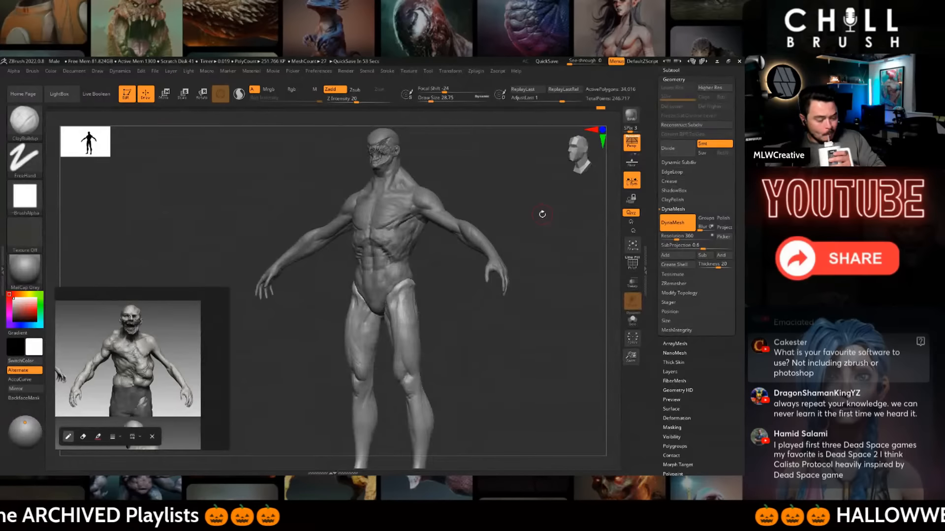
pyautogui.moveTo(542, 214)
pyautogui.mouseDown()
pyautogui.moveTo(539, 356)
pyautogui.moveTo(487, 331)
pyautogui.mouseUp()
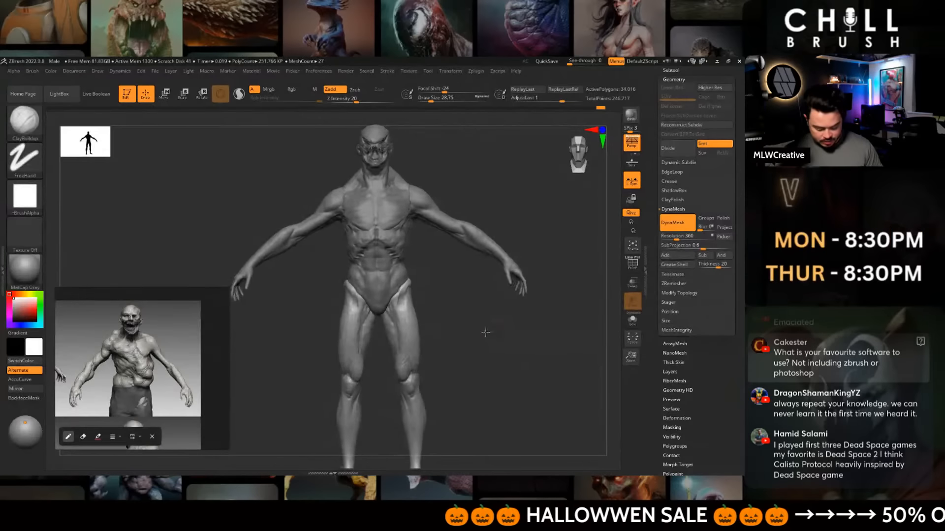
pyautogui.press('b')
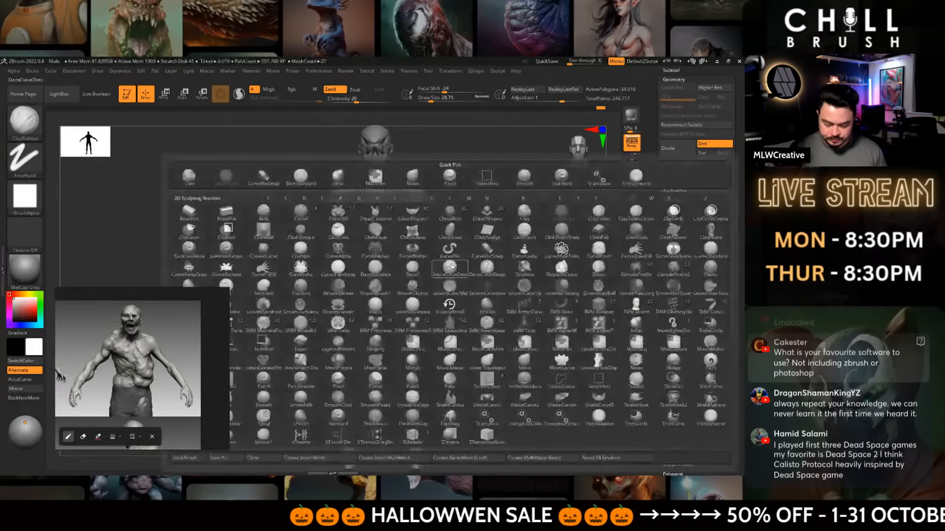
pyautogui.press('m')
pyautogui.press('v')
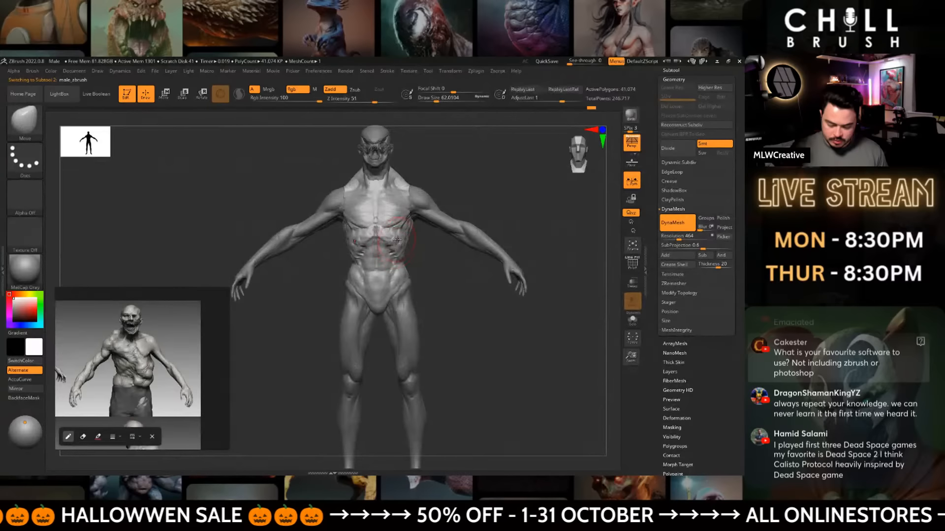
pyautogui.press('space')
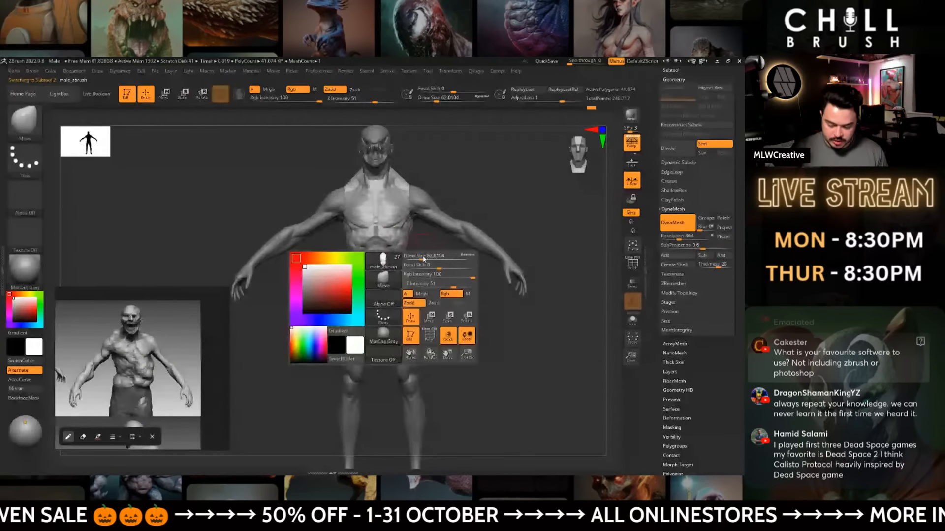
pyautogui.moveTo(424, 258); pyautogui.dragTo(419, 258)
pyautogui.moveTo(416, 250)
pyautogui.keyDown('ctrl'); pyautogui.mouseDown(button='right')
pyautogui.moveTo(546, 256)
pyautogui.moveTo(475, 242)
pyautogui.moveTo(463, 230)
pyautogui.mouseUp(button='right'); pyautogui.keyUp('ctrl')
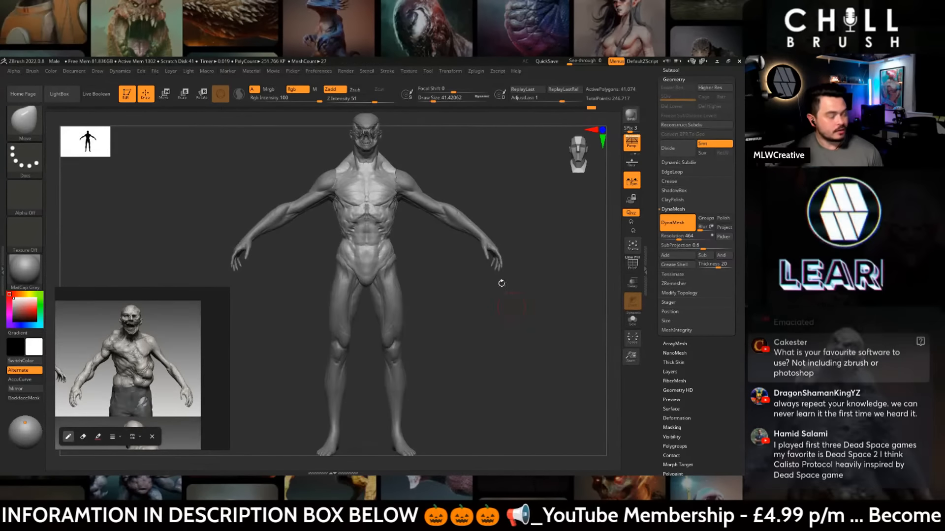
# - Select the legs subtool and build up the upper thigh muscles with the ClayBuildup brush at a draw size of about 17
pyautogui.keyDown('ctrl'); pyautogui.moveTo(501, 279); pyautogui.dragTo(529, 305, button='right'); pyautogui.keyUp('ctrl')
pyautogui.moveTo(528, 305); pyautogui.dragTo(537, 285)
pyautogui.keyDown('alt'); pyautogui.click(419, 308); pyautogui.keyUp('alt')
pyautogui.press('b')
pyautogui.press('c')
pyautogui.press('b')
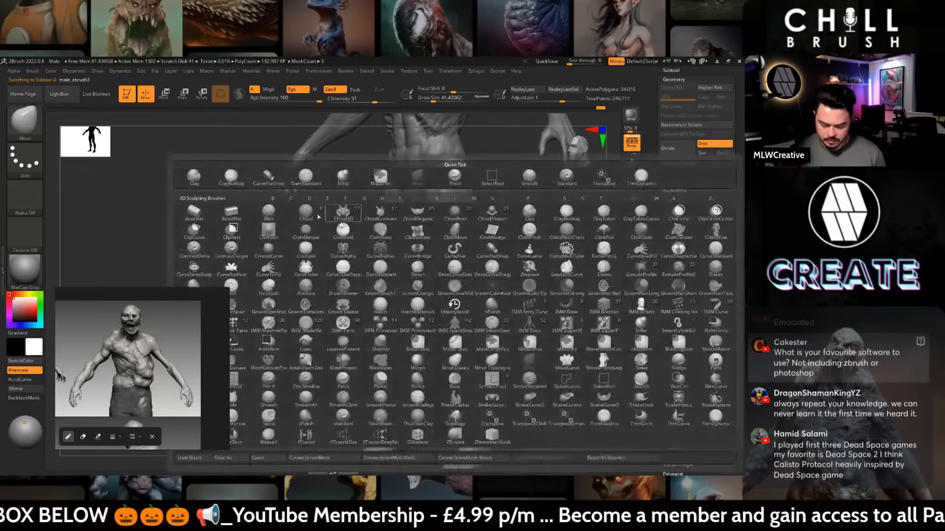
pyautogui.press('space')
pyautogui.moveTo(478, 244); pyautogui.dragTo(488, 206)
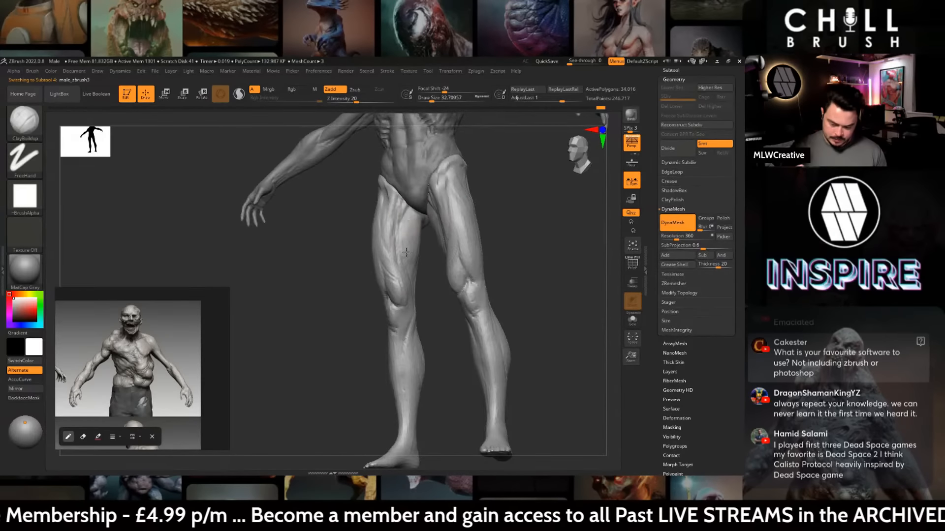
pyautogui.press('space')
pyautogui.moveTo(408, 208); pyautogui.dragTo(399, 236)
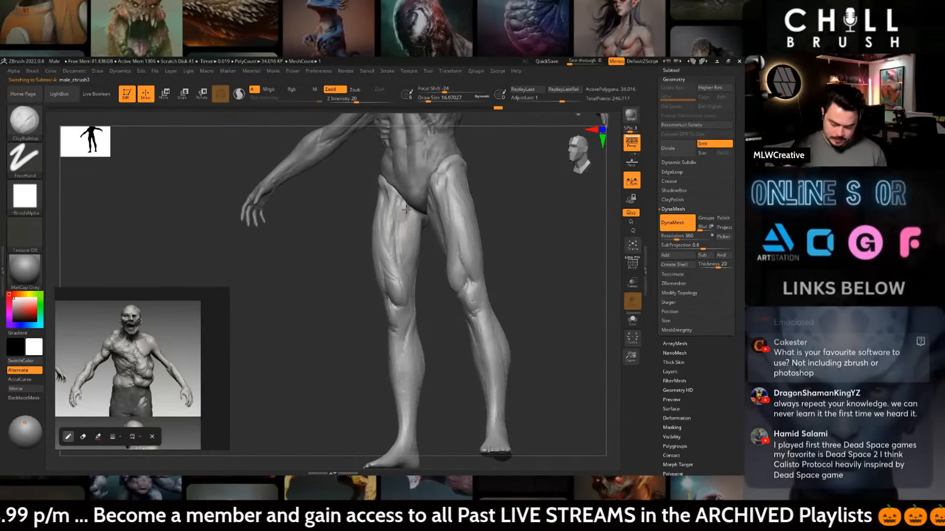
# - Smooth the upper inner thigh and build up the forms just below the kneecaps with the ClayBuildup brush
pyautogui.moveTo(515, 250); pyautogui.dragTo(435, 215)
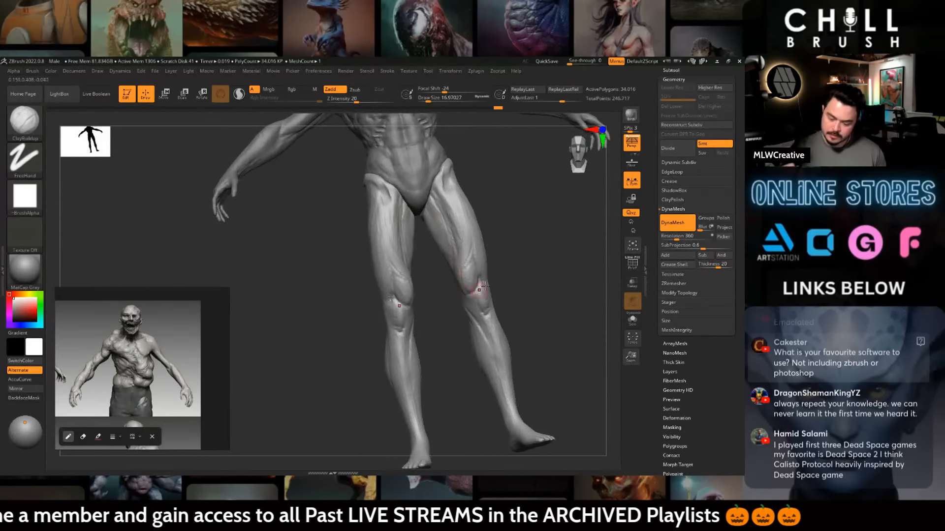
pyautogui.moveTo(503, 281); pyautogui.dragTo(484, 268)
pyautogui.keyDown('shift'); pyautogui.moveTo(443, 205); pyautogui.dragTo(431, 204); pyautogui.keyUp('shift')
pyautogui.moveTo(525, 255); pyautogui.dragTo(472, 275)
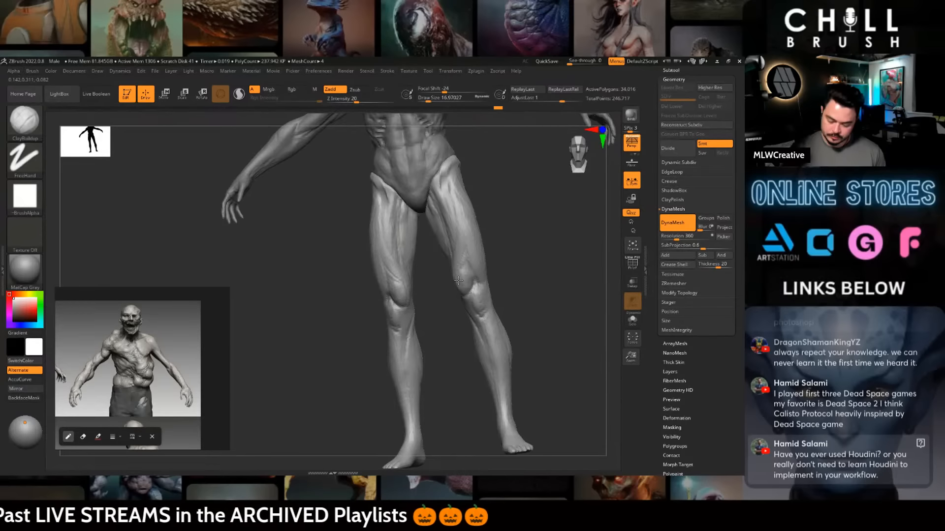
pyautogui.moveTo(512, 253)
pyautogui.keyDown('shift'); pyautogui.mouseDown()
pyautogui.moveTo(533, 323)
pyautogui.moveTo(509, 258)
pyautogui.mouseUp(); pyautogui.keyUp('shift')
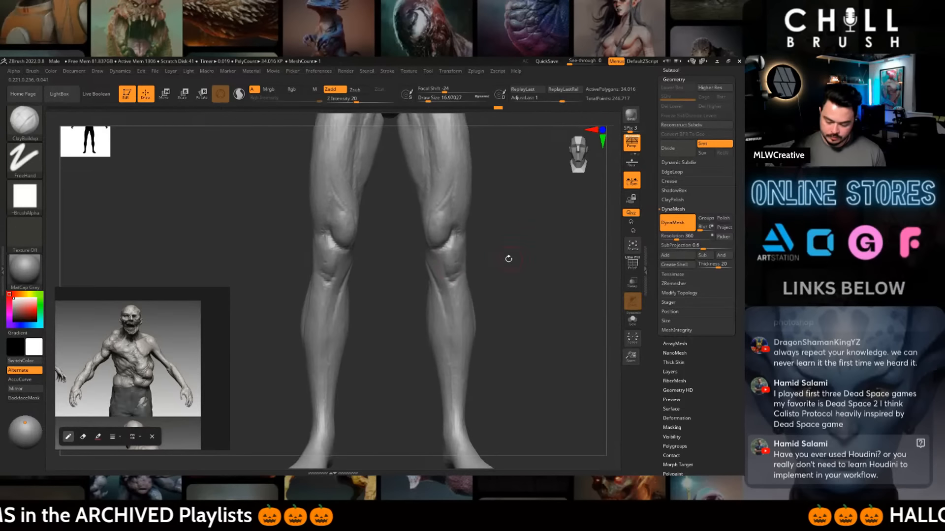
pyautogui.moveTo(440, 249); pyautogui.dragTo(448, 272)
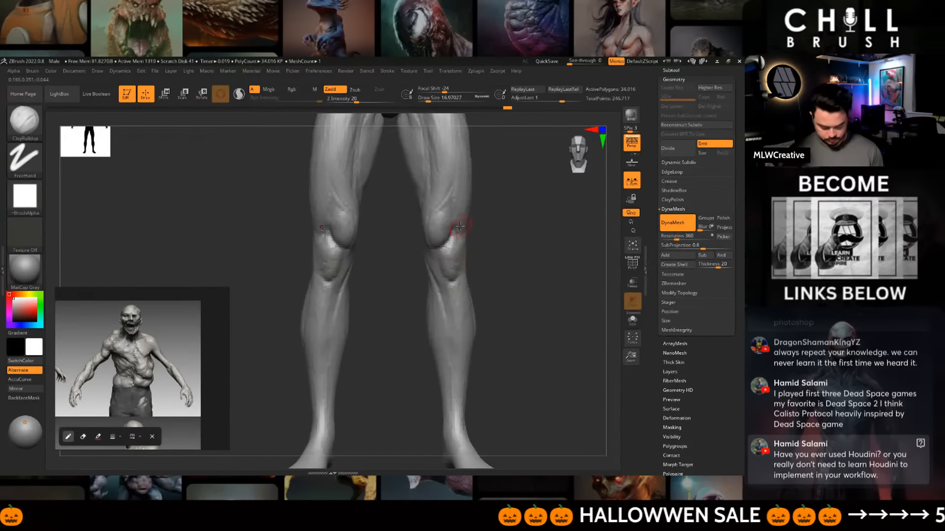
# - Carve creases around the kneecaps with the DamStandard brush at a draw size of about 32.7
pyautogui.press('b')
pyautogui.press('d')
pyautogui.press('s')
pyautogui.press('space')
pyautogui.moveTo(465, 241); pyautogui.dragTo(470, 241)
pyautogui.moveTo(491, 253); pyautogui.dragTo(460, 261)
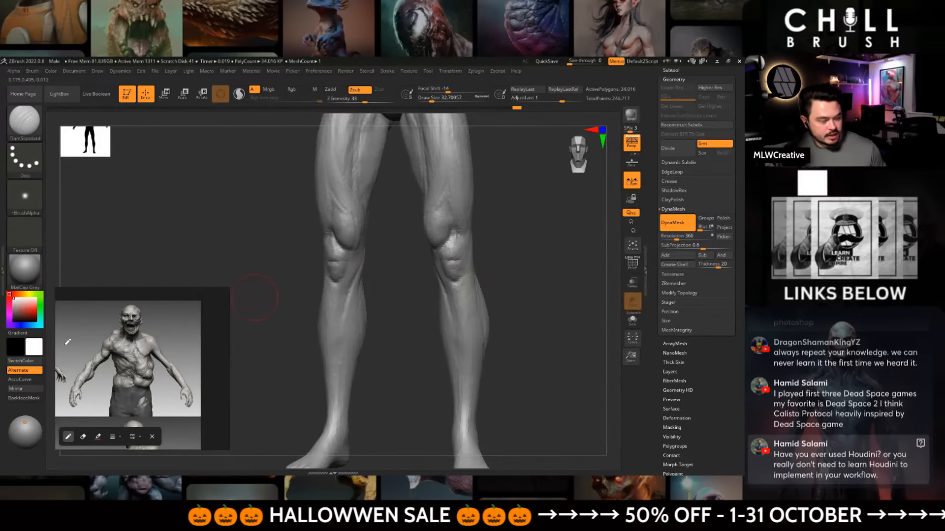
# - Browse the reference board and examine the full-body creature image for its leg anatomy
pyautogui.scroll(-5, 176, 334)
pyautogui.moveTo(85, 417); pyautogui.dragTo(125, 338, button='middle')
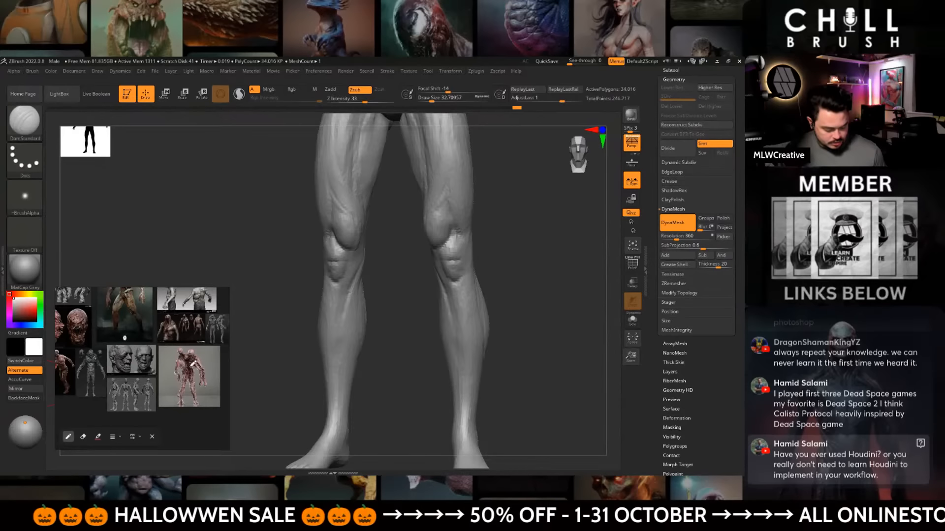
pyautogui.scroll(5, 192, 363)
pyautogui.moveTo(133, 393); pyautogui.dragTo(175, 349, button='middle')
pyautogui.moveTo(93, 377)
pyautogui.mouseDown(button='middle')
pyautogui.moveTo(176, 370)
pyautogui.moveTo(175, 393)
pyautogui.moveTo(237, 394)
pyautogui.moveTo(252, 470)
pyautogui.mouseUp(button='middle')
pyautogui.scroll(-5, 168, 314)
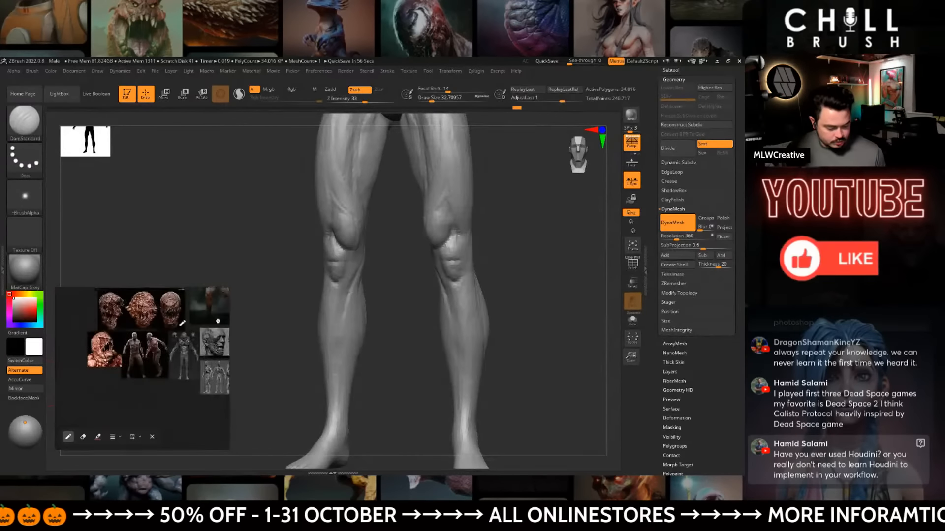
pyautogui.moveTo(195, 335)
pyautogui.mouseDown(button='middle')
pyautogui.moveTo(139, 396)
pyautogui.moveTo(68, 384)
pyautogui.mouseUp(button='middle')
pyautogui.scroll(4, 197, 349)
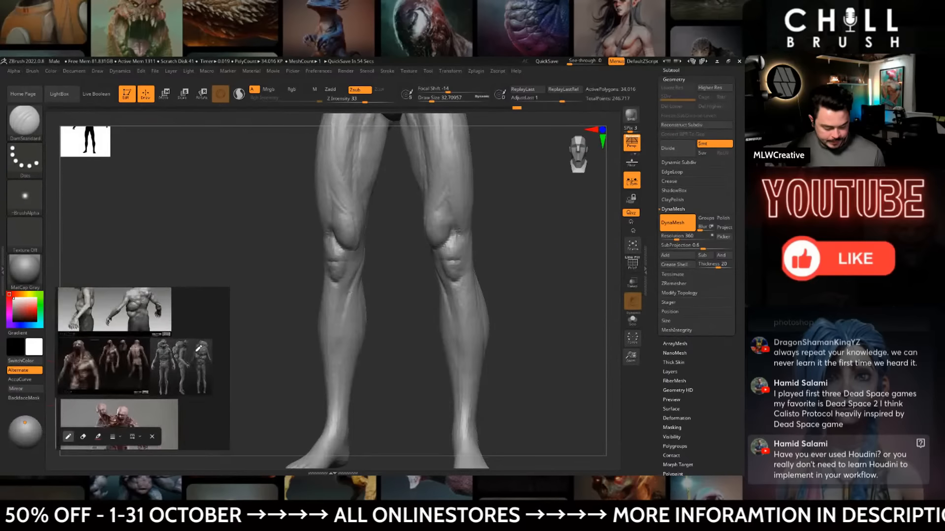
pyautogui.scroll(4, 199, 348)
pyautogui.moveTo(173, 400); pyautogui.dragTo(206, 355, button='middle')
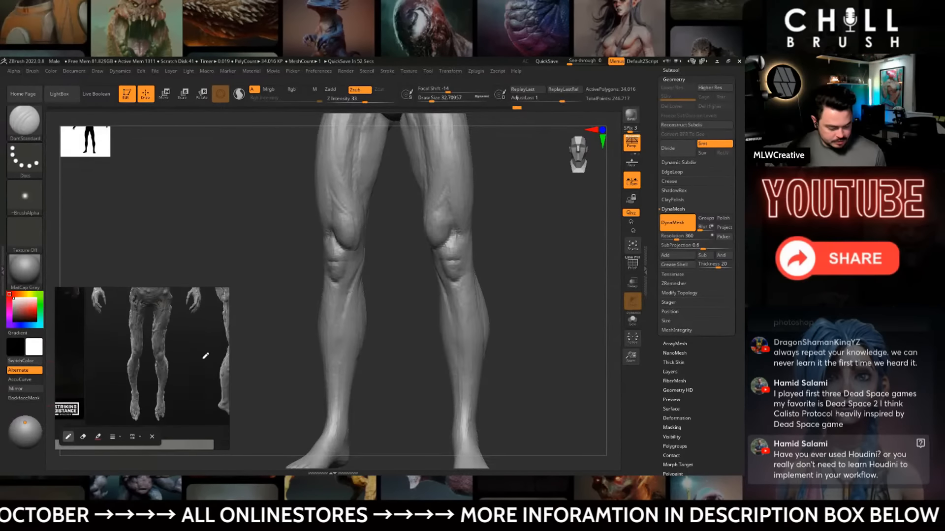
pyautogui.scroll(1, 197, 354)
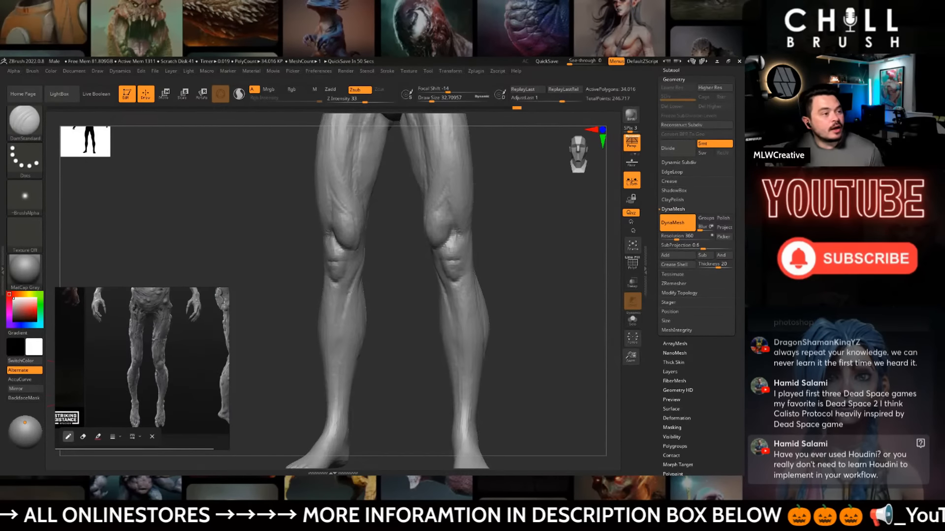
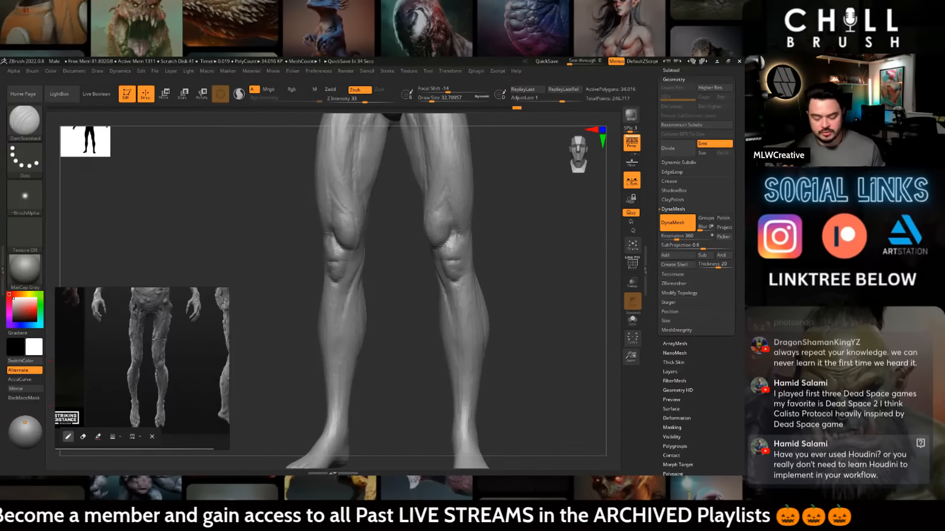
# - Build up the kneecaps, upper shins and lower thighs with the ClayBuildup brush at a draw size of about 21.6
pyautogui.moveTo(531, 258); pyautogui.dragTo(528, 257)
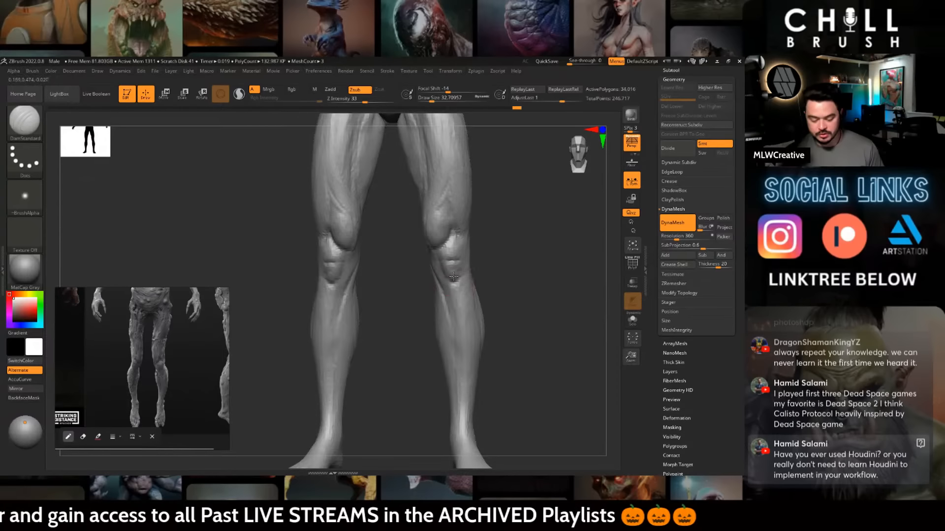
pyautogui.press('b')
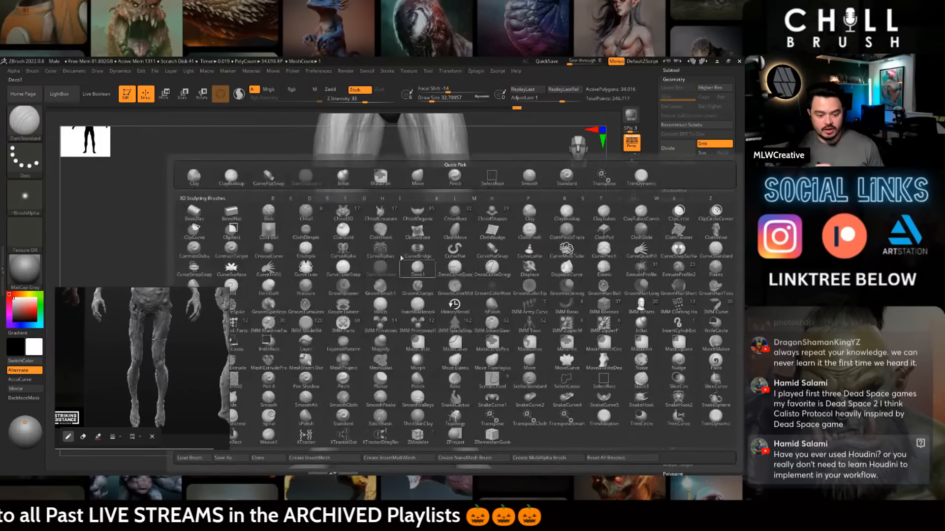
pyautogui.press('c')
pyautogui.press('b')
pyautogui.press('space')
pyautogui.moveTo(507, 250); pyautogui.dragTo(487, 251)
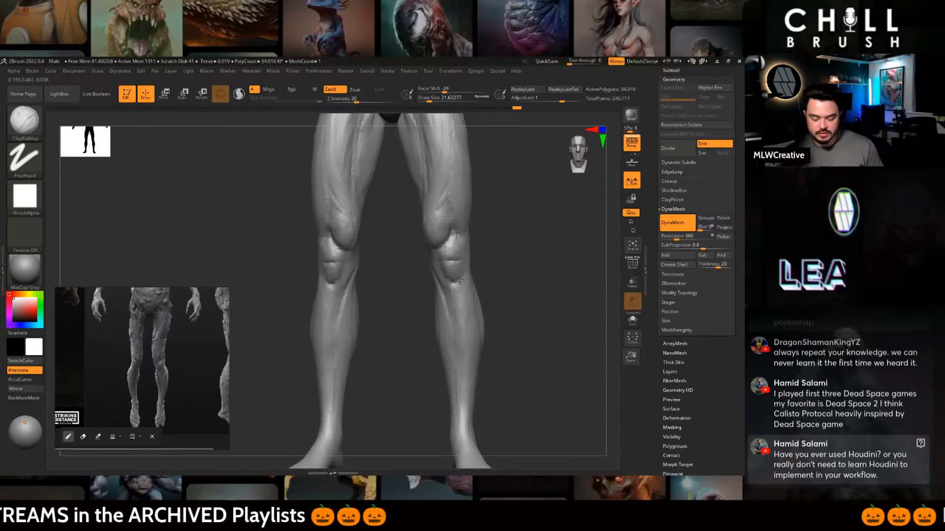
pyautogui.moveTo(457, 323)
pyautogui.mouseDown(button='right')
pyautogui.moveTo(510, 244)
pyautogui.moveTo(456, 258)
pyautogui.mouseUp(button='right')
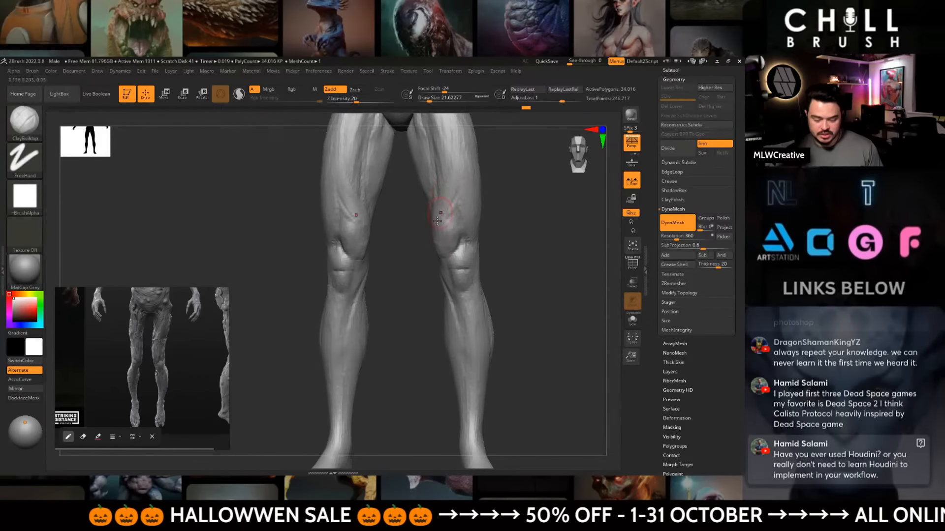
pyautogui.moveTo(501, 250)
pyautogui.mouseDown()
pyautogui.moveTo(482, 235)
pyautogui.moveTo(438, 247)
pyautogui.mouseUp()
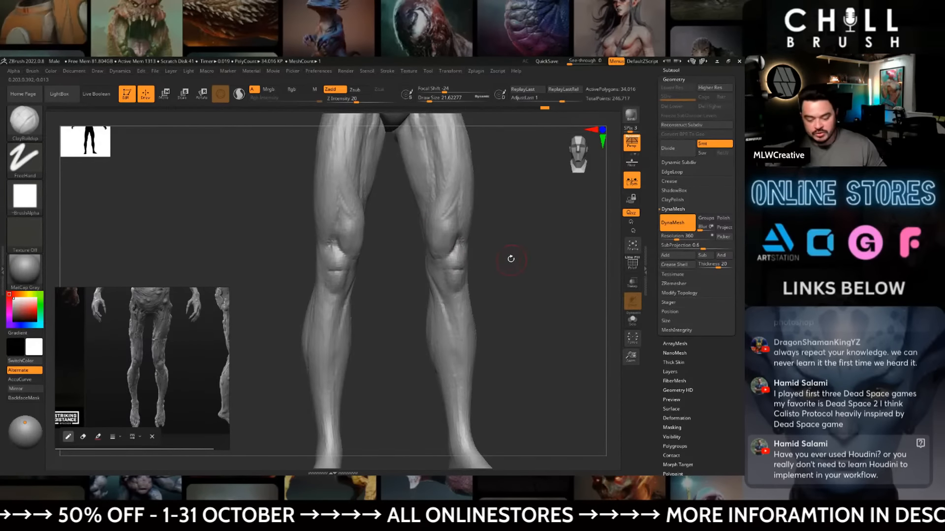
# - Carve the separations between the front thigh muscles with the DamStandard brush at a draw size of about 32.7
pyautogui.moveTo(511, 258); pyautogui.dragTo(492, 230)
pyautogui.press('b')
pyautogui.press('d')
pyautogui.press('s')
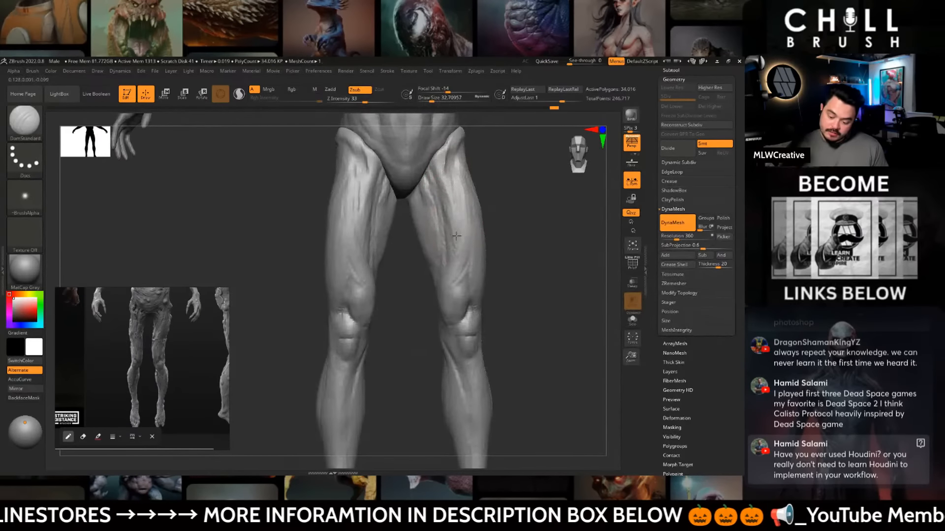
# - Add fine muscle strands to the upper inner thighs with the Clay brush at a draw size of about 11.7
pyautogui.press('b')
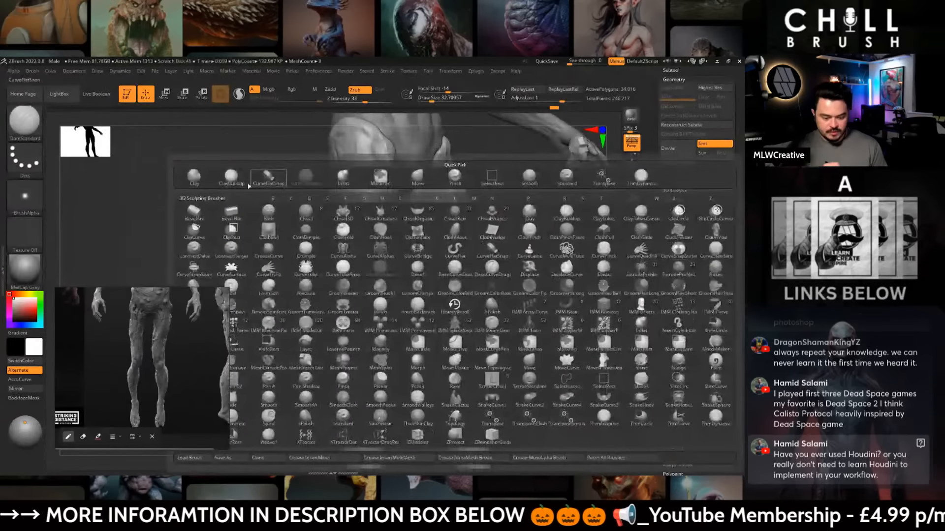
pyautogui.click(197, 180)
pyautogui.press('space')
pyautogui.moveTo(473, 215); pyautogui.dragTo(465, 215)
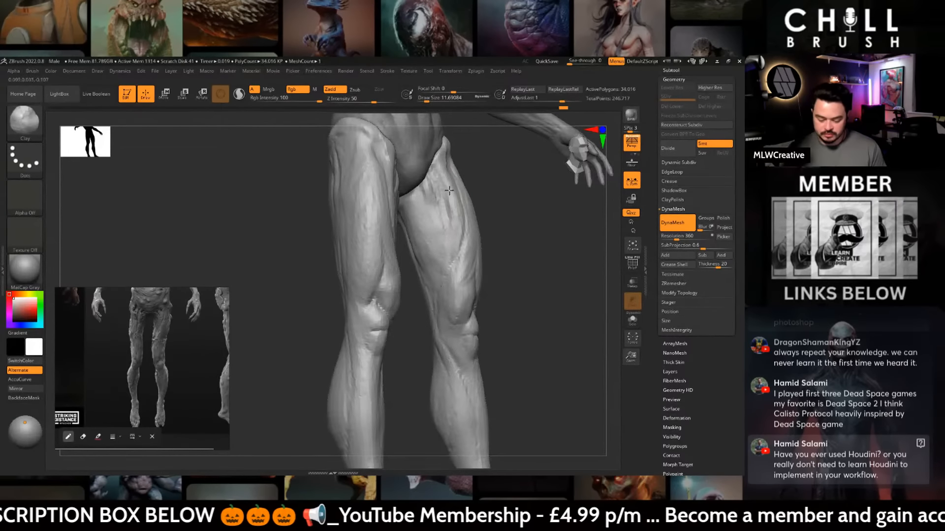
pyautogui.keyDown('shift'); pyautogui.moveTo(503, 247); pyautogui.dragTo(448, 219); pyautogui.keyUp('shift')
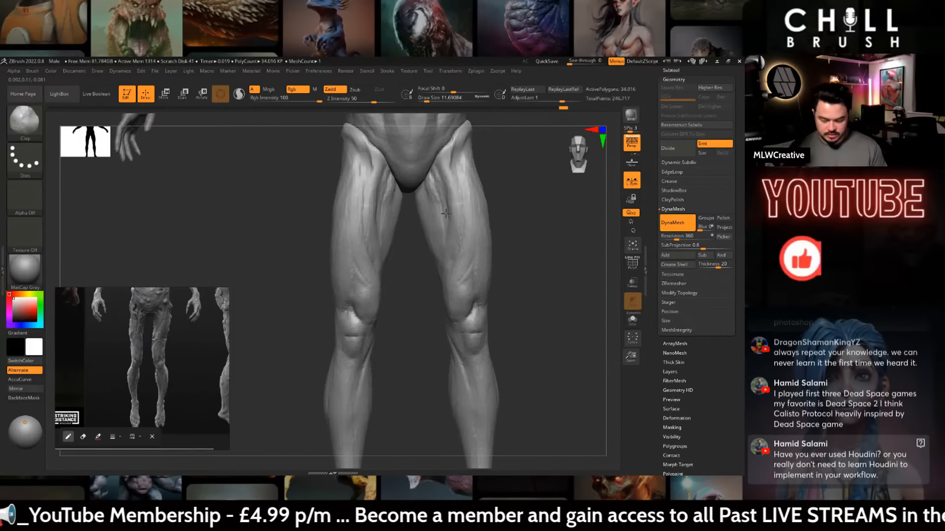
# - Add raised muscle strands to the upper front and inner thighs with the Clay brush at a draw size of about 14.2
pyautogui.press('b')
pyautogui.press('d')
pyautogui.press('s')
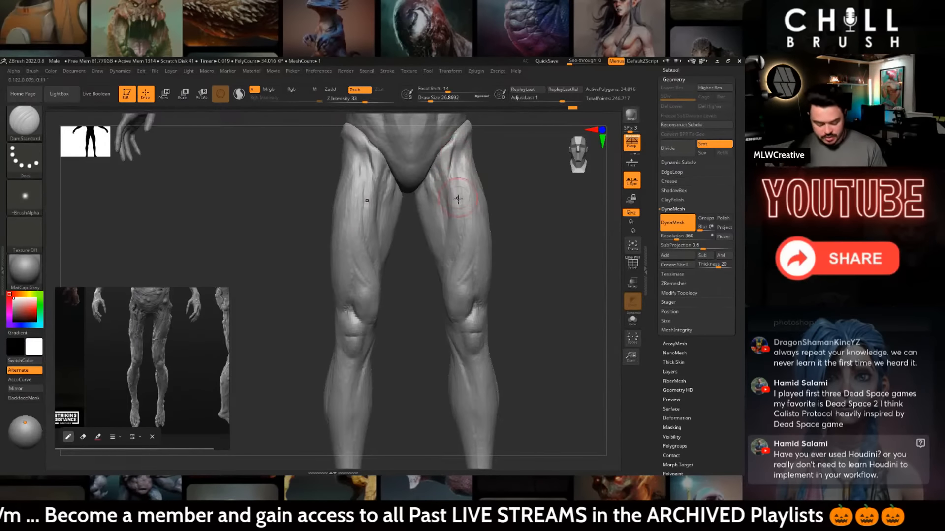
pyautogui.press('b')
pyautogui.press('c')
pyautogui.press('b')
pyautogui.press('b')
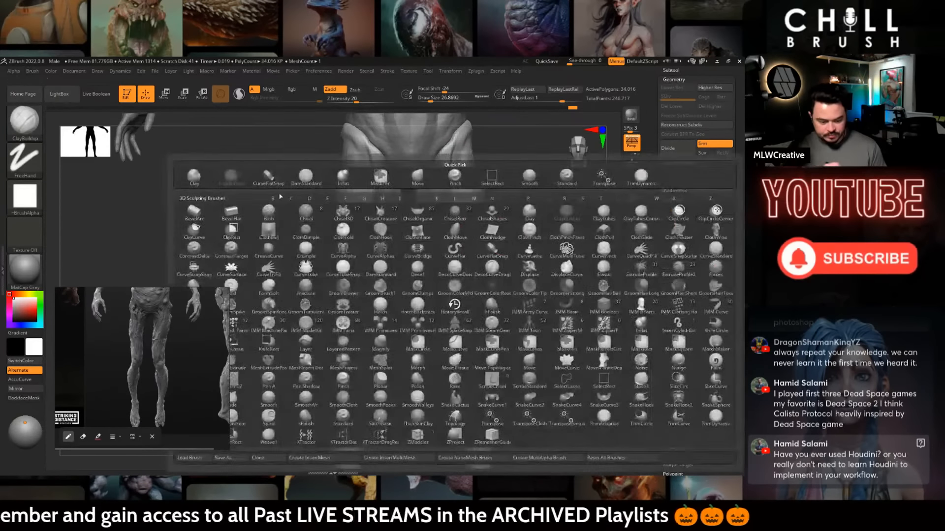
pyautogui.click(195, 177)
pyautogui.press('space')
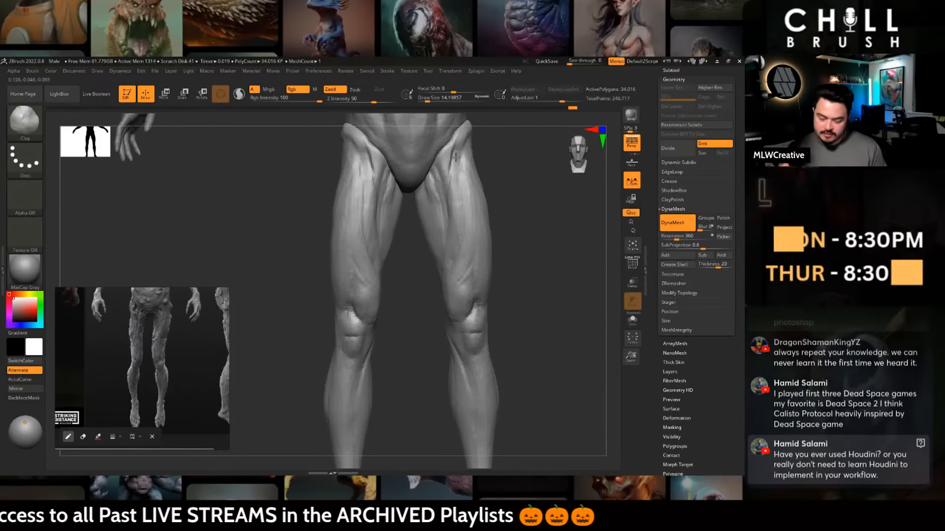
pyautogui.moveTo(455, 157)
pyautogui.mouseDown()
pyautogui.moveTo(476, 253)
pyautogui.moveTo(527, 267)
pyautogui.moveTo(493, 243)
pyautogui.moveTo(486, 268)
pyautogui.mouseUp()
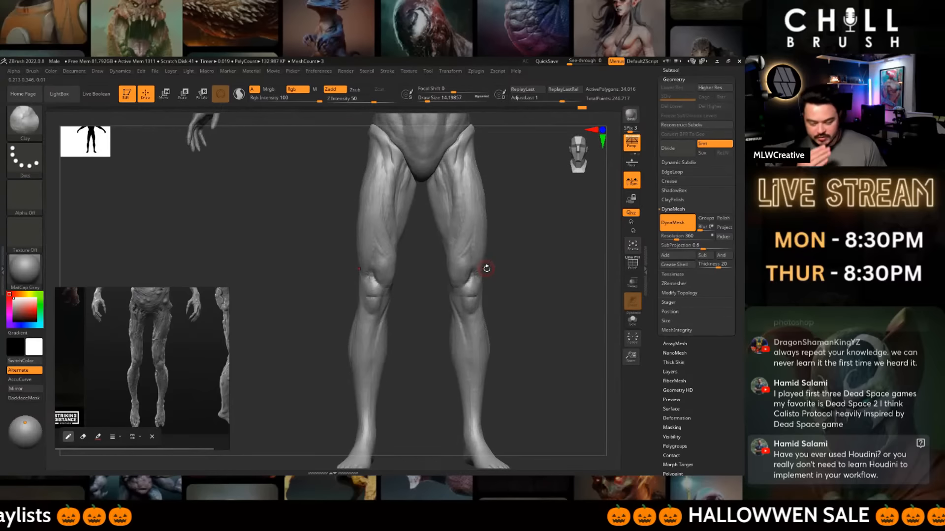
# - Carve grooves between the inner thigh muscles down toward the knees with the DamStandard brush at a draw size of about 36.6
pyautogui.press('b')
pyautogui.press('d')
pyautogui.press('s')
pyautogui.press('space')
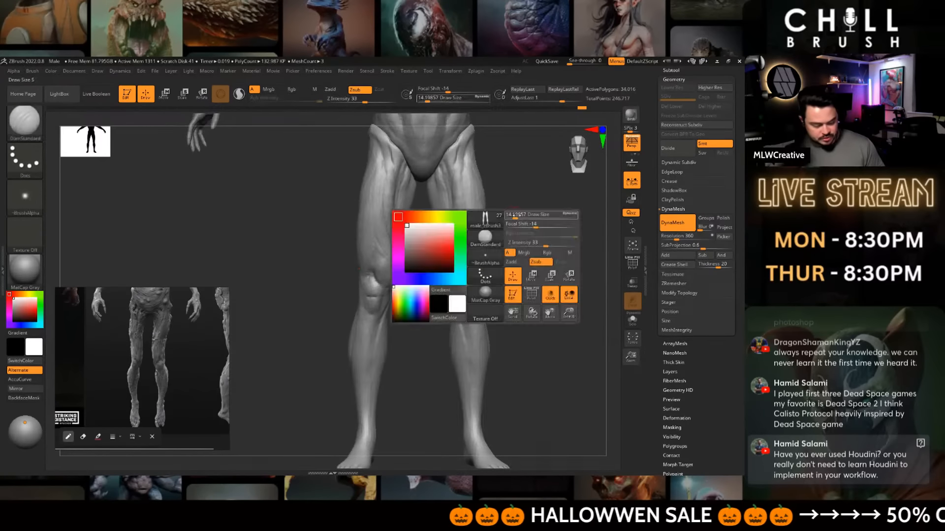
pyautogui.click(518, 215)
pyautogui.moveTo(519, 213)
pyautogui.mouseDown()
pyautogui.moveTo(497, 223)
pyautogui.moveTo(505, 210)
pyautogui.mouseUp()
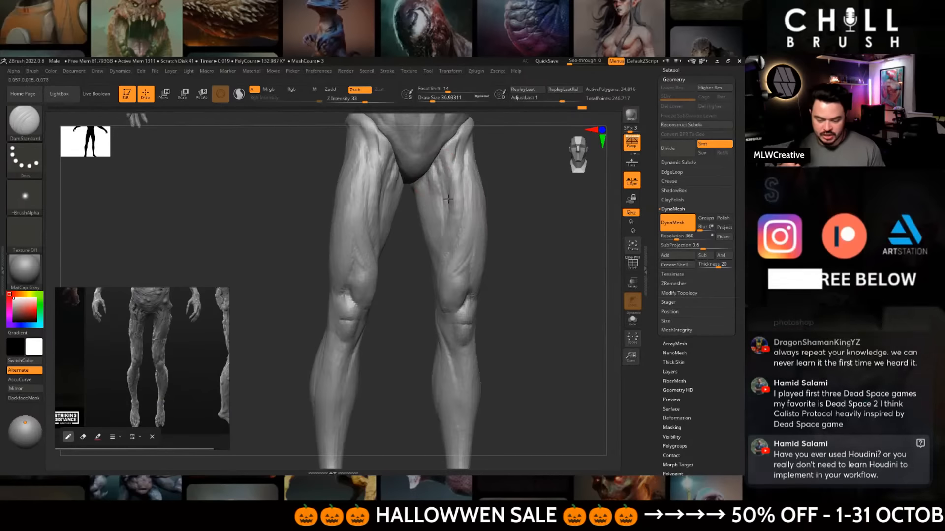
pyautogui.moveTo(437, 207); pyautogui.dragTo(444, 246)
pyautogui.moveTo(440, 154); pyautogui.dragTo(456, 218, button='right')
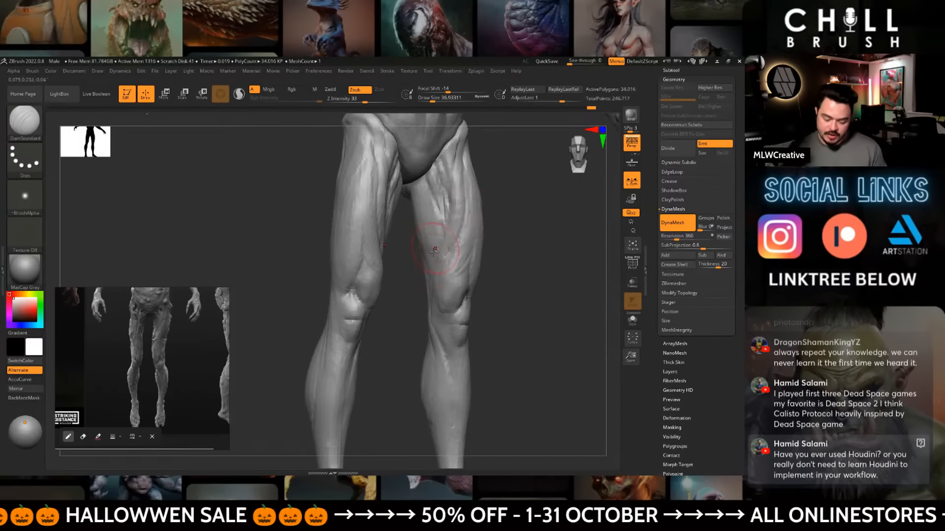
pyautogui.moveTo(434, 251); pyautogui.dragTo(433, 252, button='right')
pyautogui.moveTo(442, 213); pyautogui.dragTo(445, 211)
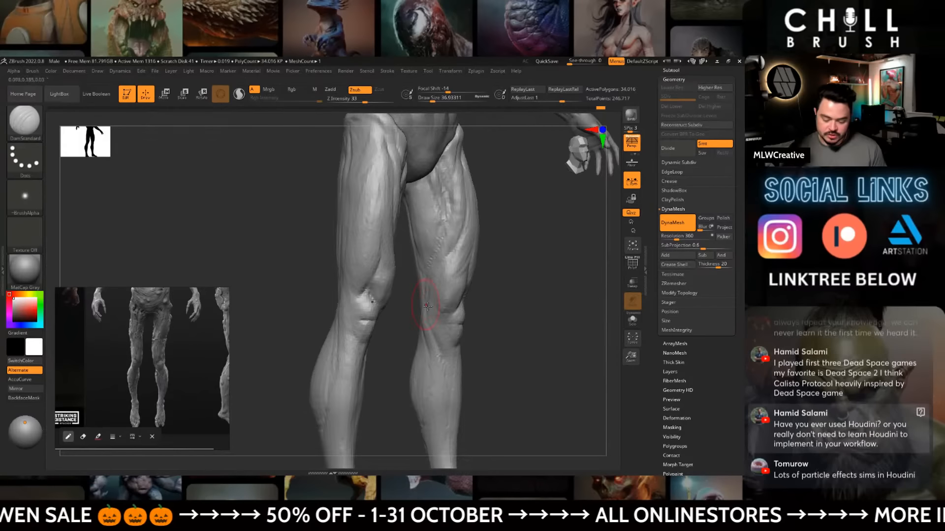
pyautogui.keyDown('shift'); pyautogui.moveTo(525, 261); pyautogui.dragTo(506, 276); pyautogui.keyUp('shift')
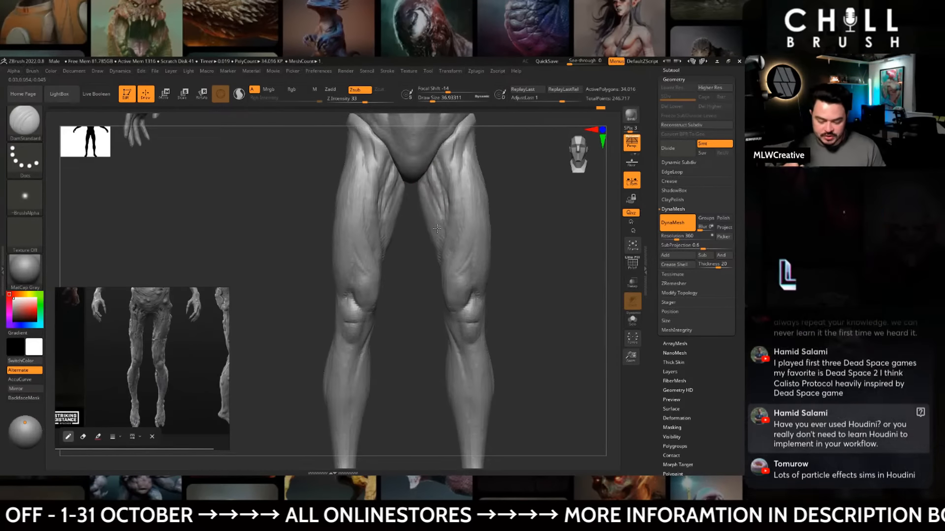
# - Smooth the muscle forms along the inner back of the upper thighs
pyautogui.moveTo(503, 232)
pyautogui.mouseDown()
pyautogui.moveTo(511, 227)
pyautogui.moveTo(493, 219)
pyautogui.mouseUp()
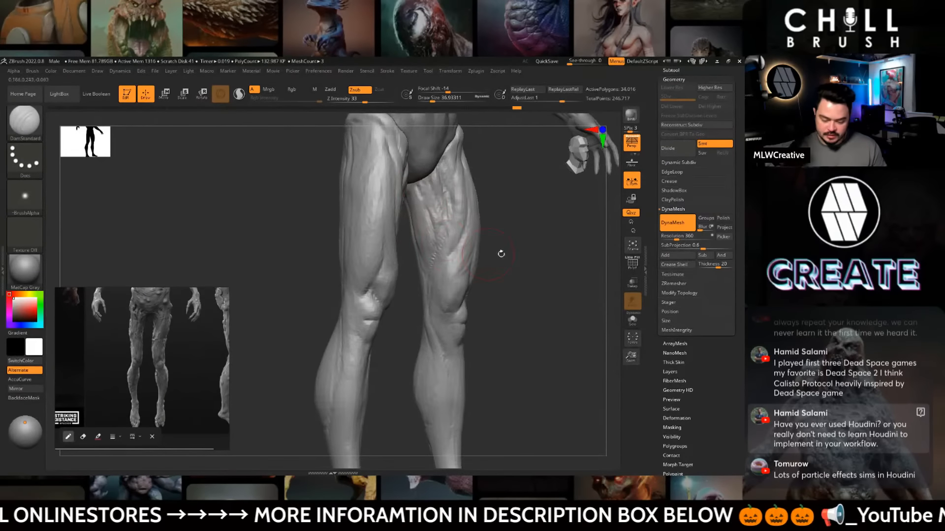
pyautogui.moveTo(500, 255); pyautogui.dragTo(532, 235)
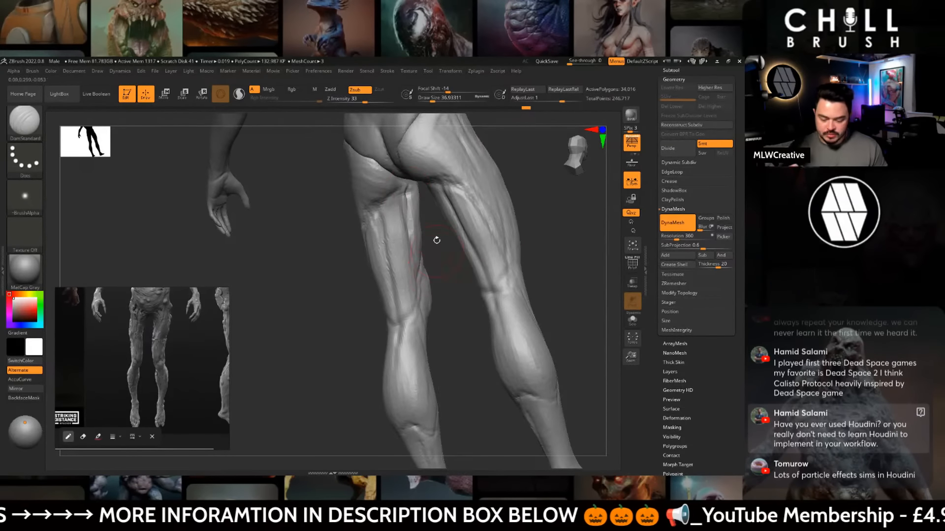
pyautogui.keyDown('shift'); pyautogui.moveTo(411, 195); pyautogui.dragTo(411, 211); pyautogui.keyUp('shift')
pyautogui.moveTo(529, 235)
pyautogui.mouseDown()
pyautogui.moveTo(553, 249)
pyautogui.moveTo(477, 312)
pyautogui.mouseUp()
# - Build up the hamstrings and the area above the back of the knees with ClayBuildup at a draw size of about 30.7
pyautogui.press('b')
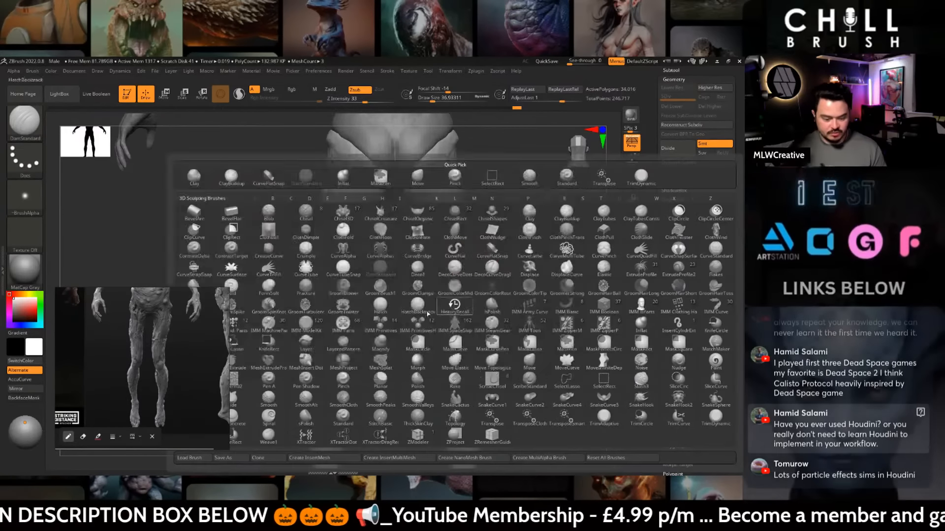
pyautogui.press('c')
pyautogui.press('b')
pyautogui.press('space')
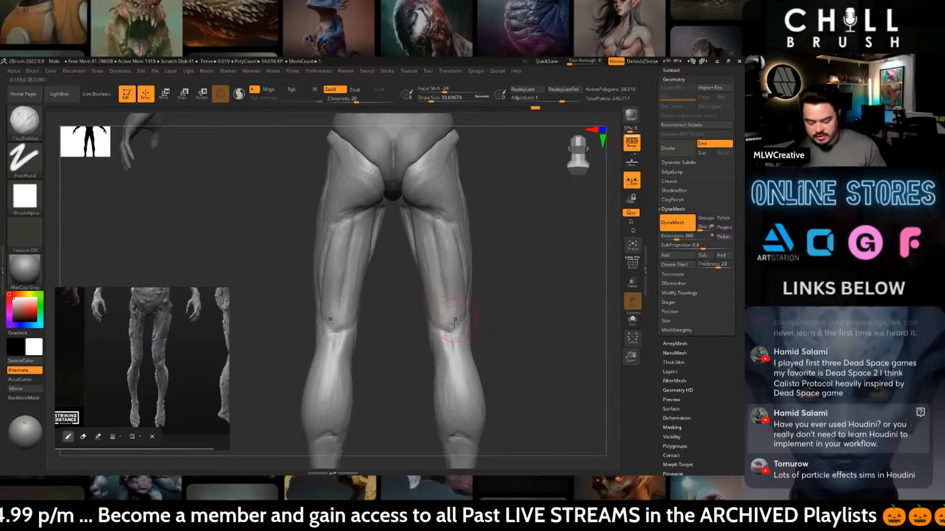
pyautogui.moveTo(512, 325); pyautogui.dragTo(476, 291)
pyautogui.keyDown('shift'); pyautogui.moveTo(551, 300); pyautogui.dragTo(508, 270); pyautogui.keyUp('shift')
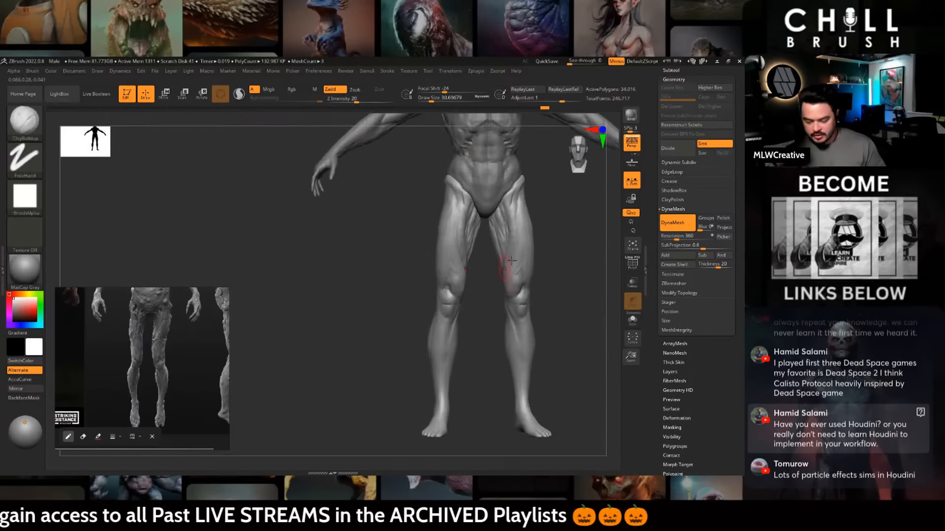
# - Reshape the hips and upper thighs with the Move brush, starting at a draw size of about 73.9
pyautogui.keyDown('alt'); pyautogui.moveTo(576, 271); pyautogui.dragTo(494, 309); pyautogui.keyUp('alt')
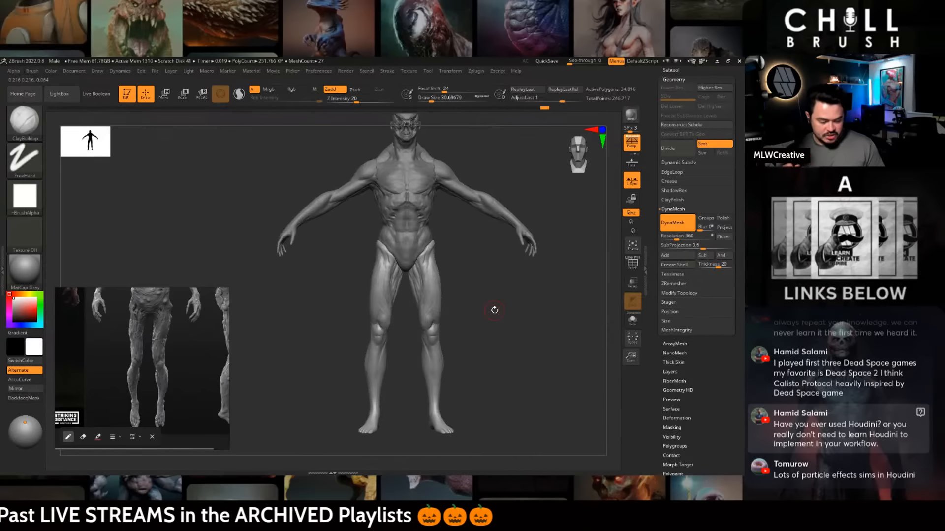
pyautogui.moveTo(501, 272)
pyautogui.keyDown('alt'); pyautogui.mouseDown()
pyautogui.moveTo(500, 295)
pyautogui.moveTo(492, 268)
pyautogui.moveTo(498, 302)
pyautogui.moveTo(459, 301)
pyautogui.mouseUp(); pyautogui.keyUp('alt')
pyautogui.press('b')
pyautogui.press('m')
pyautogui.press('v')
pyautogui.press('space')
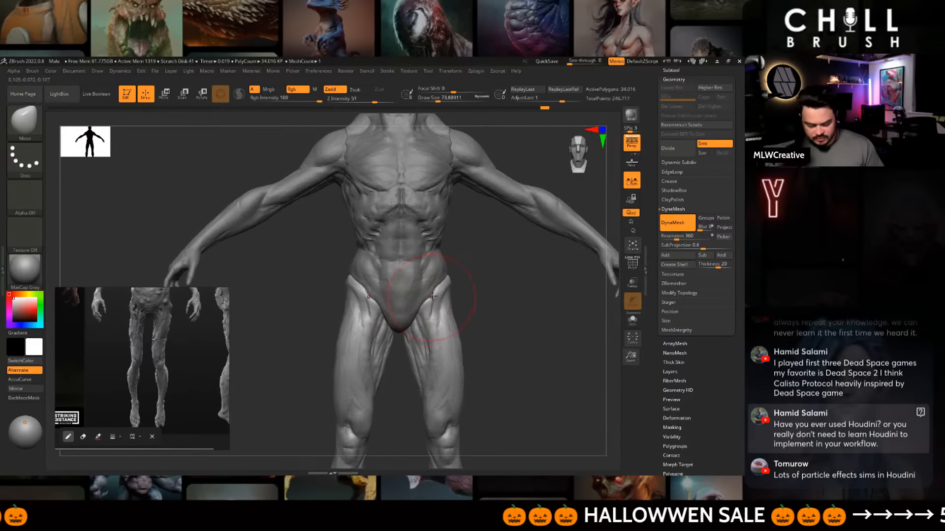
pyautogui.moveTo(468, 301)
pyautogui.mouseDown()
pyautogui.moveTo(480, 270)
pyautogui.moveTo(467, 271)
pyautogui.mouseUp()
pyautogui.press('space')
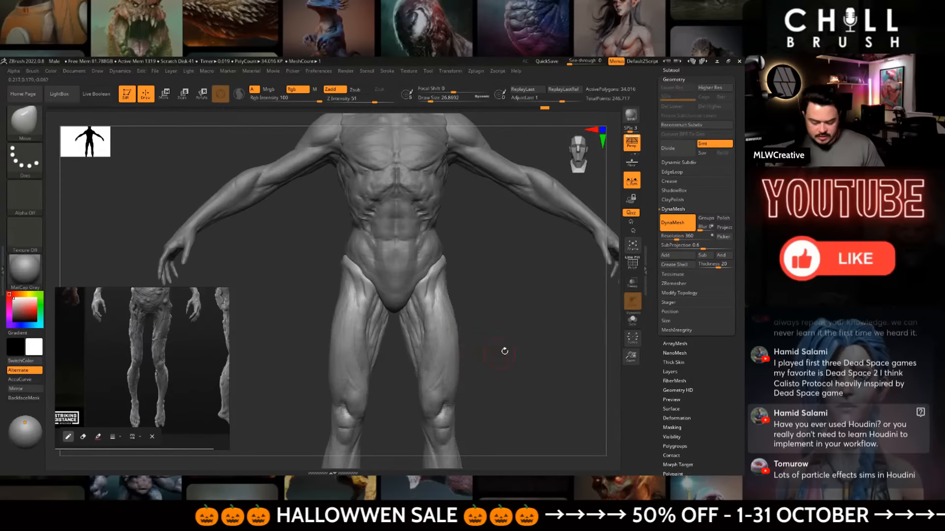
pyautogui.moveTo(504, 352)
pyautogui.mouseDown()
pyautogui.moveTo(494, 258)
pyautogui.moveTo(493, 285)
pyautogui.mouseUp()
# - Adjust the side profile of the thighs and buttocks with the Move brush at draw sizes of about 70.8 and 51.2
pyautogui.press('b')
pyautogui.press('d')
pyautogui.press('s')
pyautogui.press('b')
pyautogui.press('m')
pyautogui.press('v')
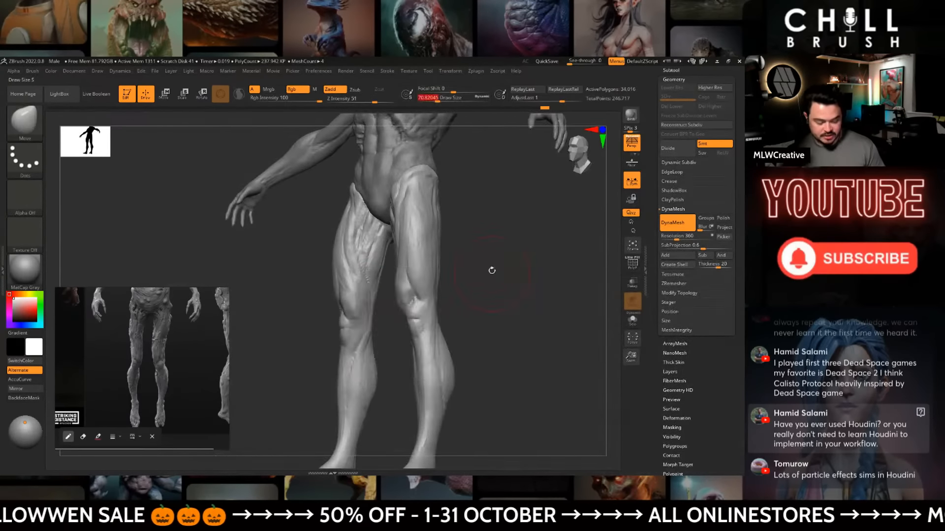
pyautogui.moveTo(454, 274); pyautogui.dragTo(390, 263)
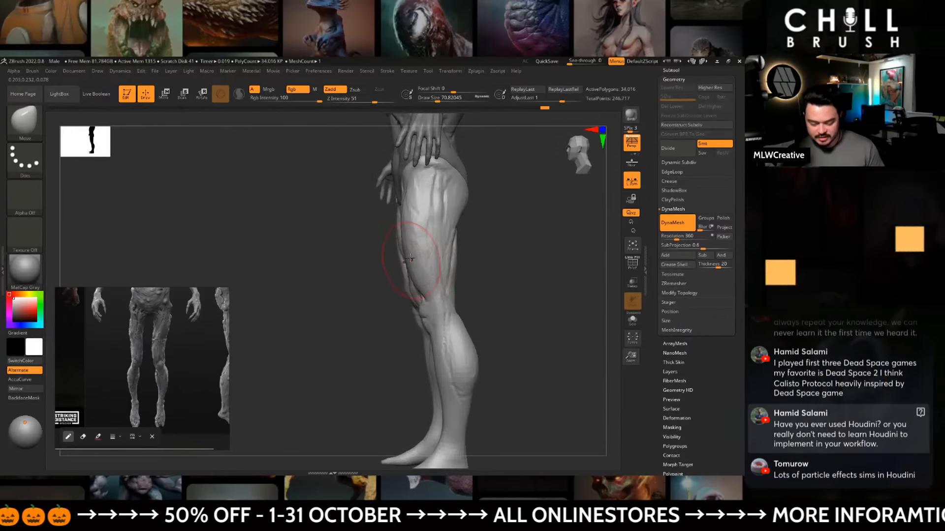
pyautogui.moveTo(405, 254); pyautogui.dragTo(405, 249)
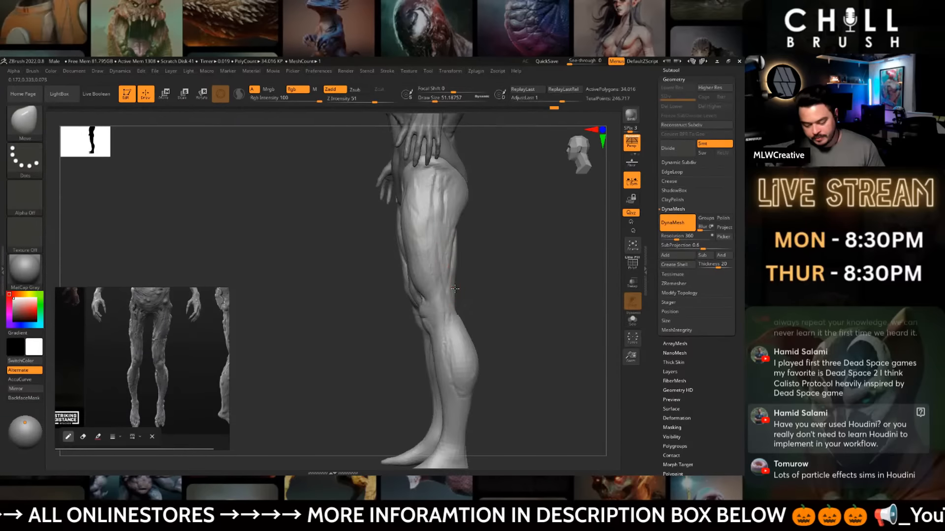
pyautogui.moveTo(456, 255); pyautogui.dragTo(481, 293)
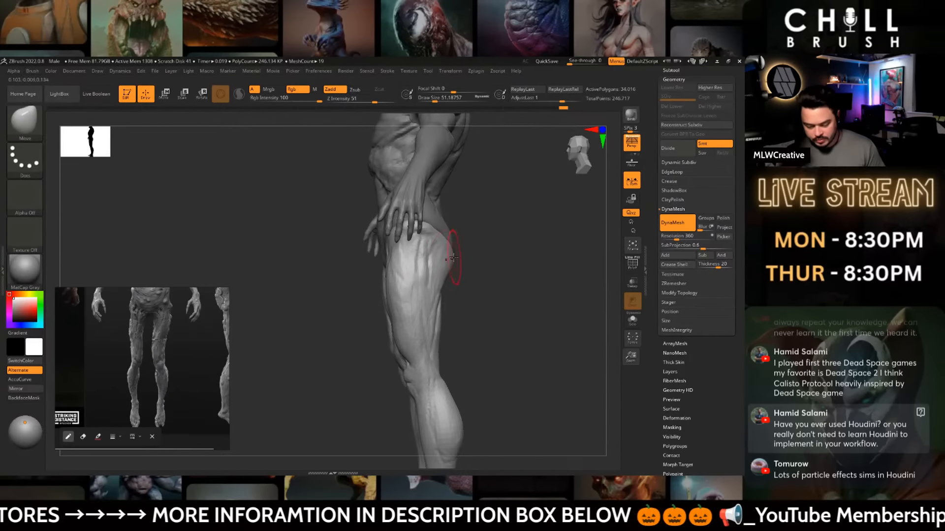
pyautogui.moveTo(449, 238)
pyautogui.mouseDown()
pyautogui.moveTo(502, 263)
pyautogui.moveTo(509, 308)
pyautogui.moveTo(490, 274)
pyautogui.moveTo(438, 317)
pyautogui.mouseUp()
# - Reshape the shins and calves from the front with the Move brush at a draw size of about 136.2
pyautogui.press('b')
pyautogui.press('d')
pyautogui.press('s')
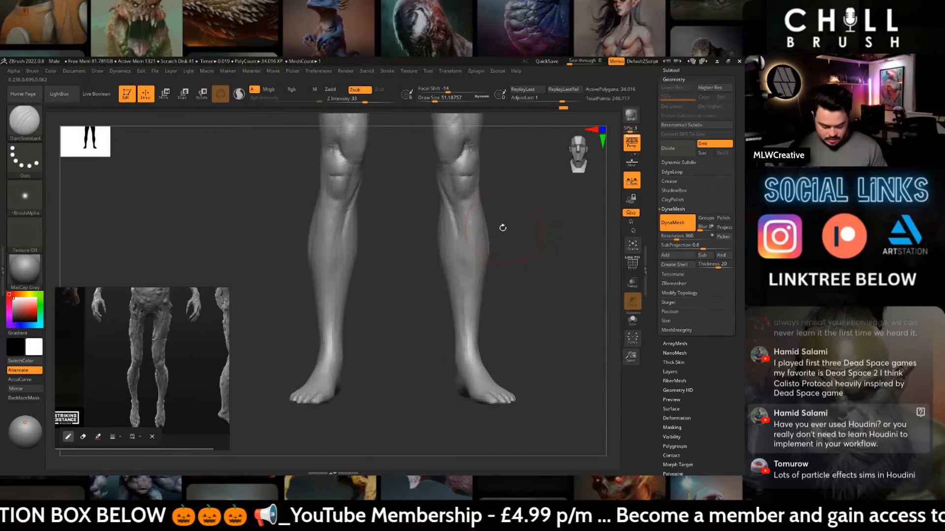
pyautogui.press('b')
pyautogui.press('m')
pyautogui.press('v')
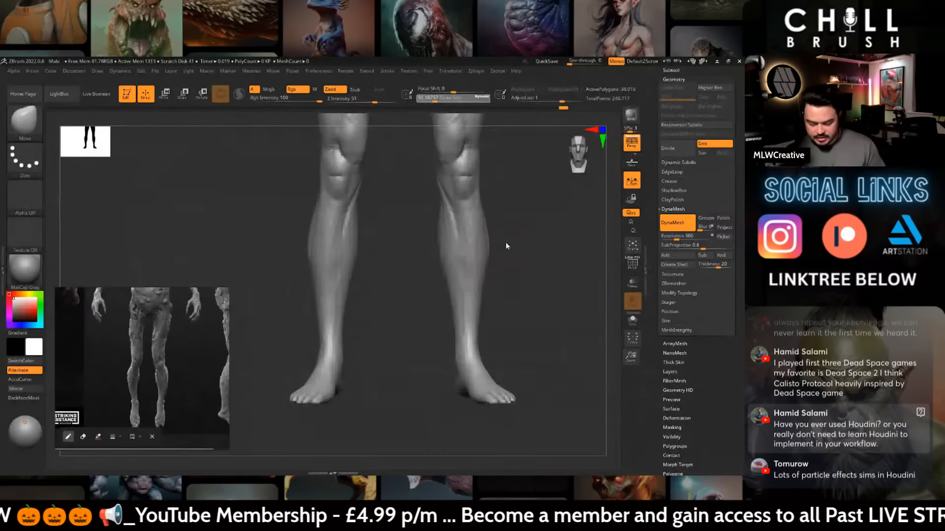
pyautogui.click(437, 105)
pyautogui.moveTo(509, 276)
pyautogui.keyDown('alt'); pyautogui.mouseDown()
pyautogui.moveTo(507, 216)
pyautogui.moveTo(509, 281)
pyautogui.mouseUp(); pyautogui.keyUp('alt')
pyautogui.press('space')
pyautogui.moveTo(522, 209)
pyautogui.keyDown('alt'); pyautogui.mouseDown()
pyautogui.moveTo(507, 242)
pyautogui.moveTo(506, 327)
pyautogui.moveTo(495, 202)
pyautogui.mouseUp(); pyautogui.keyUp('alt')
pyautogui.press('space')
pyautogui.click(421, 311)
pyautogui.moveTo(421, 311); pyautogui.dragTo(417, 311)
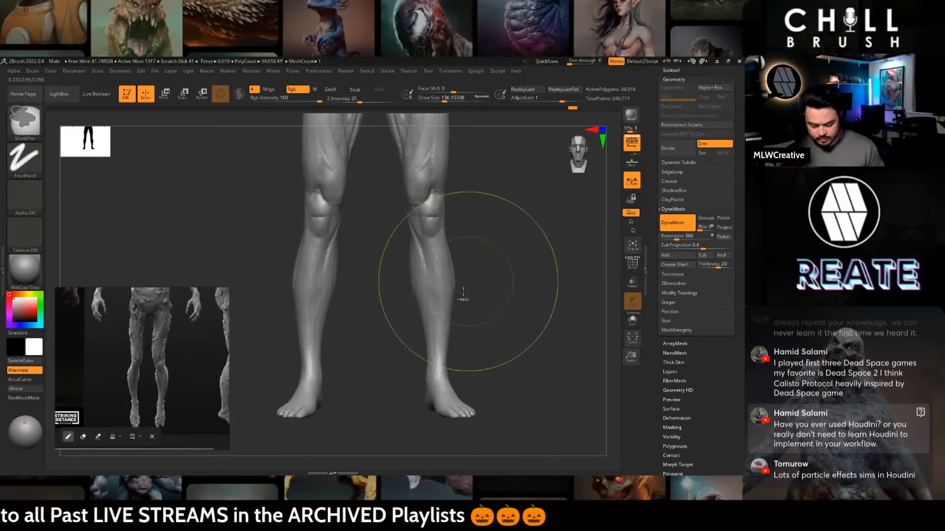
pyautogui.moveTo(426, 318); pyautogui.dragTo(431, 319)
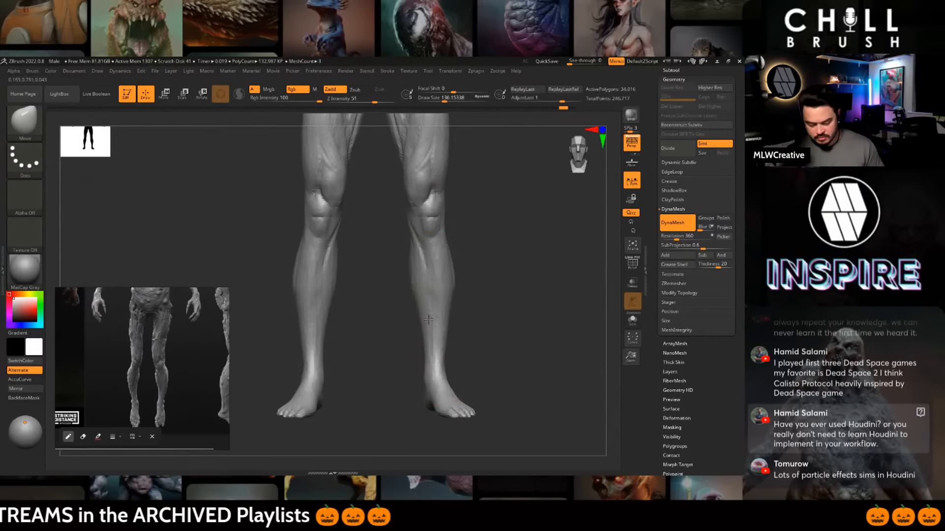
# - Refine the inner and outer thigh contours with the Move brush, reducing the draw size from about 115.9 to 64.9
pyautogui.keyDown('alt'); pyautogui.moveTo(426, 122); pyautogui.dragTo(435, 202, button='right'); pyautogui.keyUp('alt')
pyautogui.press('space')
pyautogui.moveTo(424, 204); pyautogui.dragTo(419, 204)
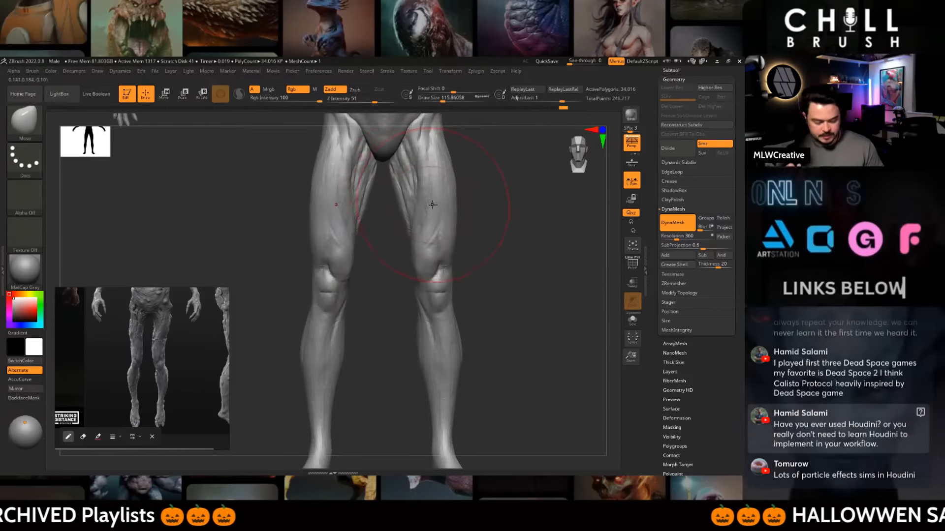
pyautogui.press('space')
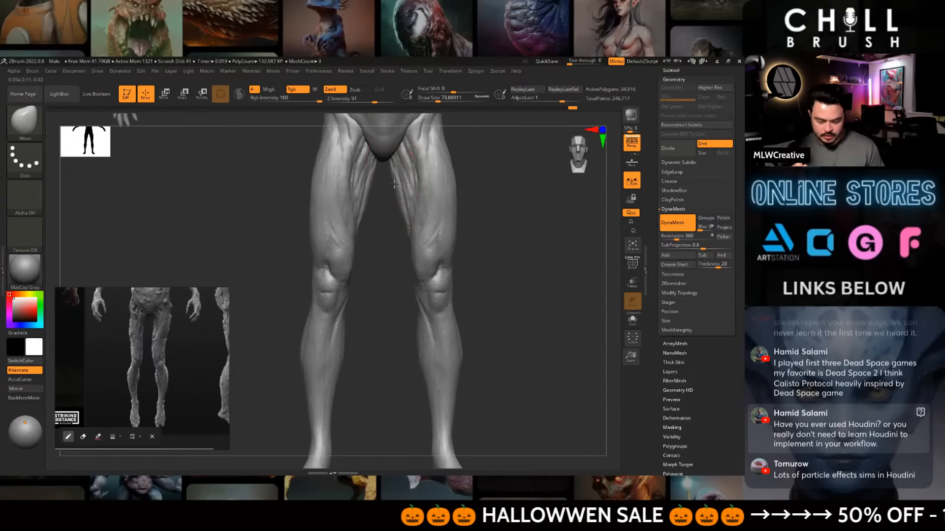
pyautogui.press('[')
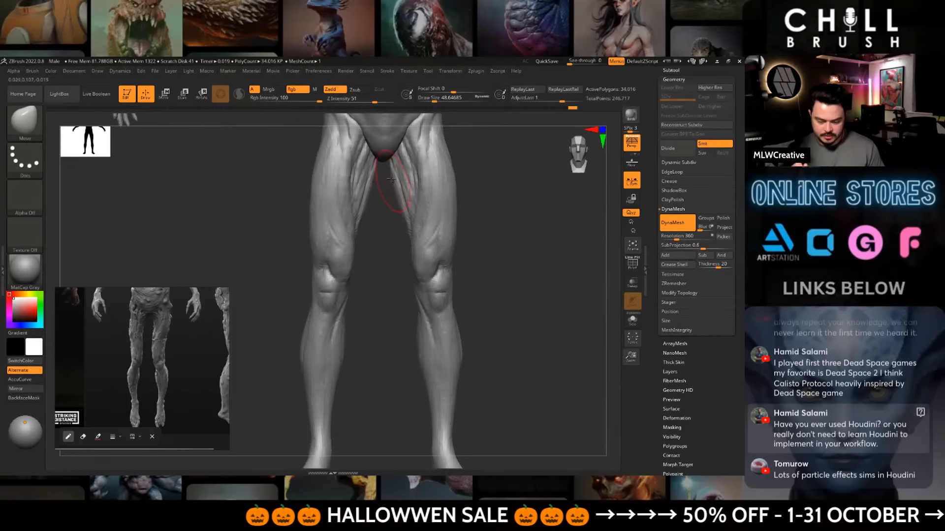
pyautogui.press(']')
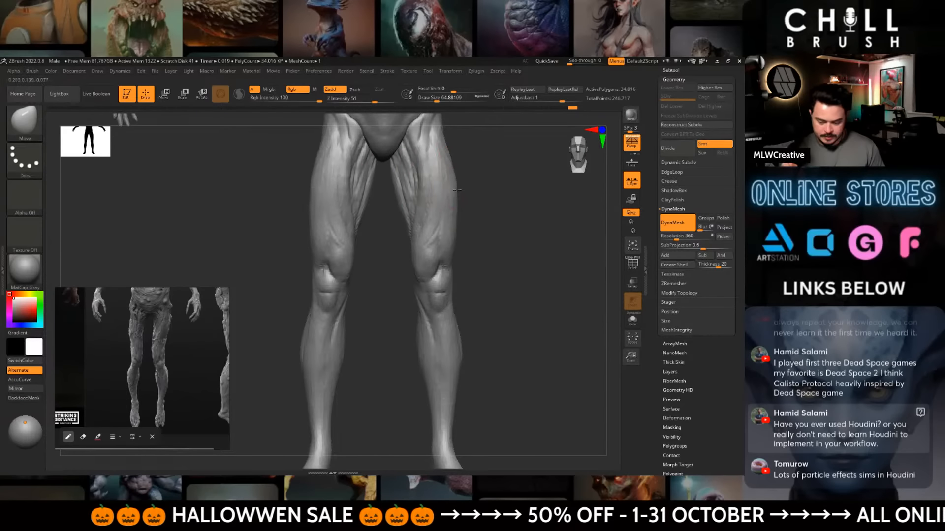
pyautogui.moveTo(457, 190); pyautogui.dragTo(451, 188)
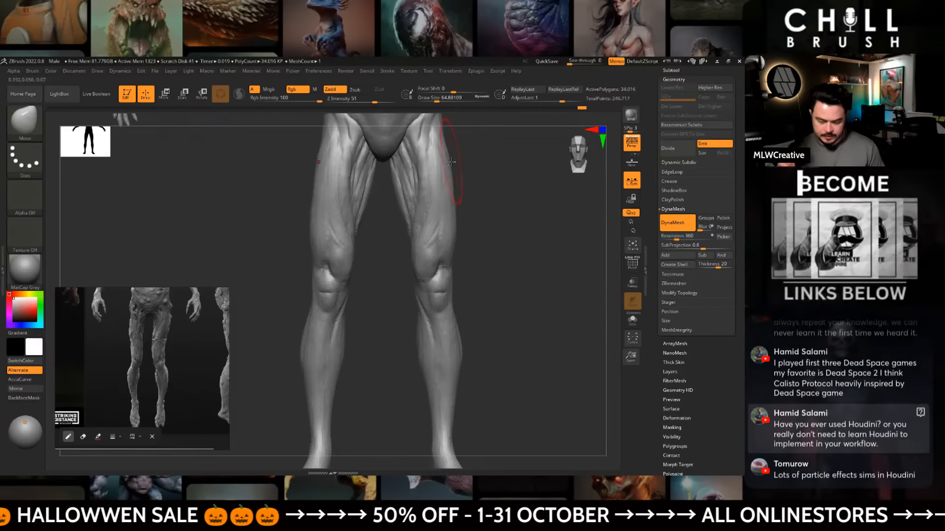
# - Adjust the thigh silhouette from the front and side with the Move brush at a draw size of about 59.2
pyautogui.press('f')
pyautogui.moveTo(506, 266)
pyautogui.mouseDown()
pyautogui.moveTo(487, 274)
pyautogui.moveTo(505, 252)
pyautogui.moveTo(516, 275)
pyautogui.mouseUp()
pyautogui.moveTo(516, 275); pyautogui.dragTo(553, 283)
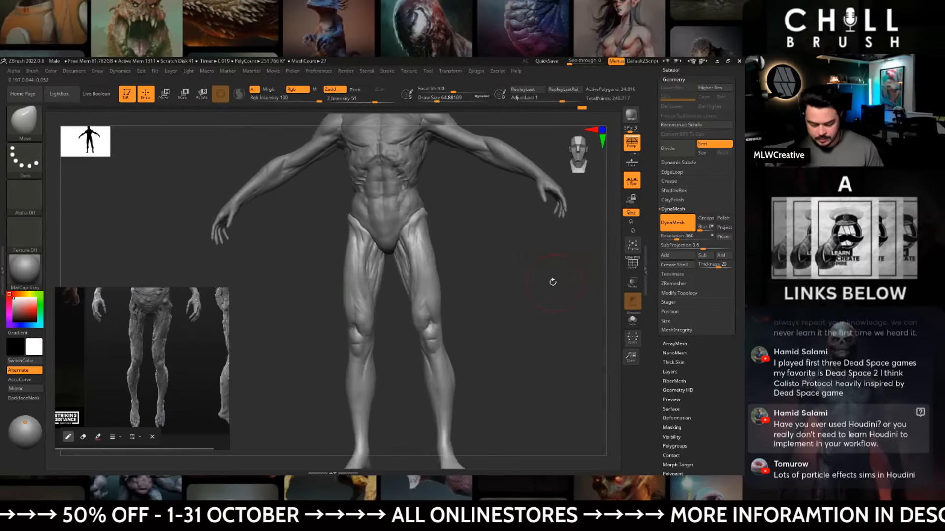
pyautogui.press('space')
pyautogui.moveTo(465, 265); pyautogui.dragTo(461, 264)
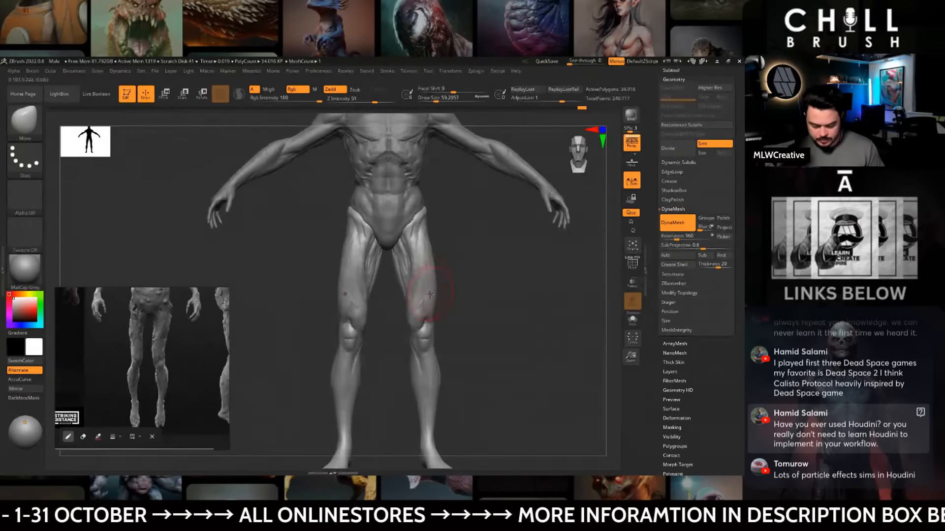
pyautogui.keyDown('shift'); pyautogui.moveTo(430, 294); pyautogui.dragTo(432, 287); pyautogui.keyUp('shift')
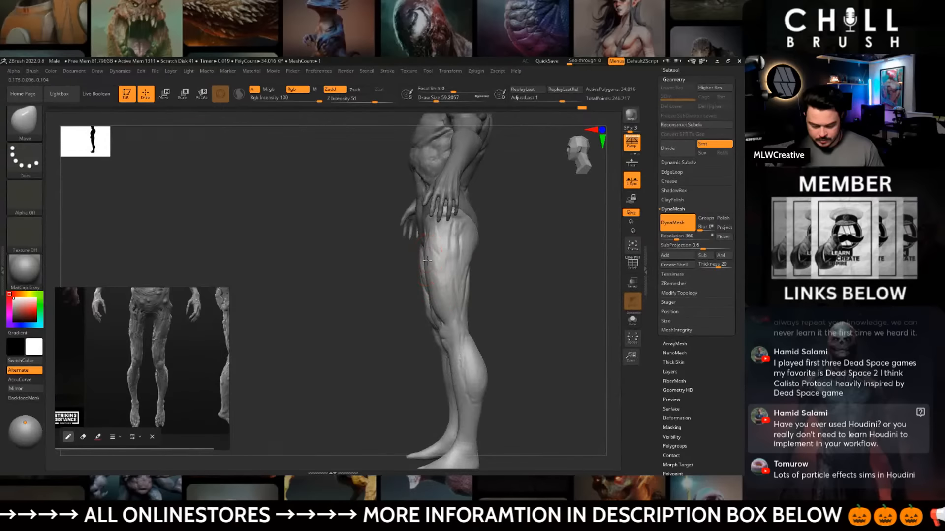
# - Carve the creases behind the knees with the DamStandard brush at a draw size of about 43.8, following the rear leg reference
pyautogui.moveTo(510, 272); pyautogui.dragTo(480, 287)
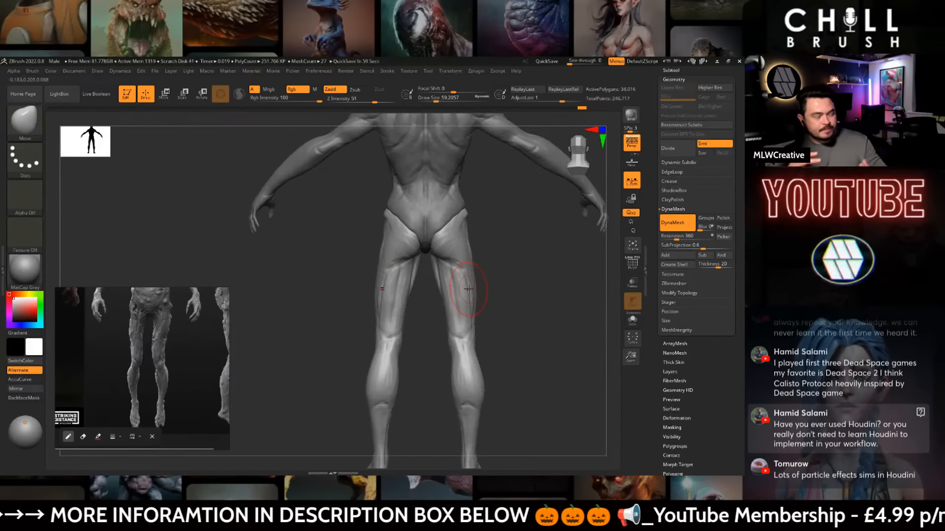
pyautogui.press('b')
pyautogui.press('d')
pyautogui.press('s')
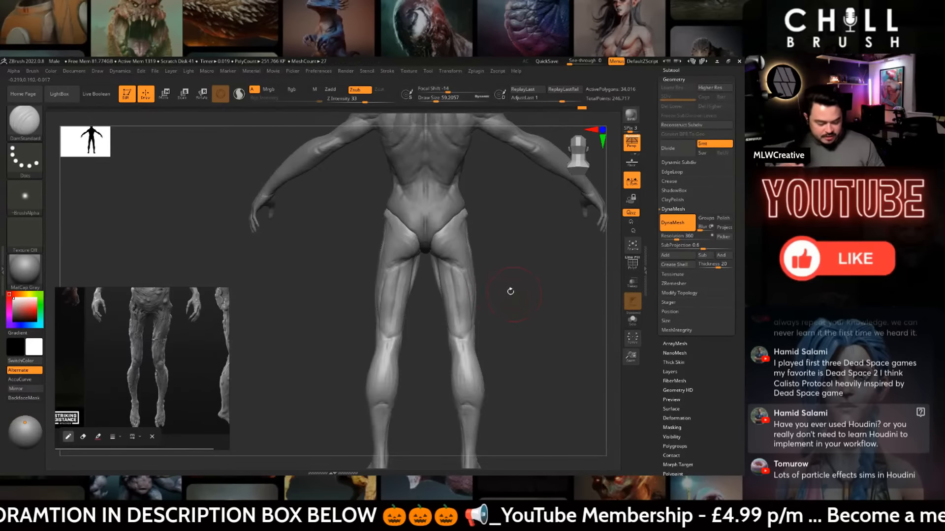
pyautogui.scroll(-5, 128, 339)
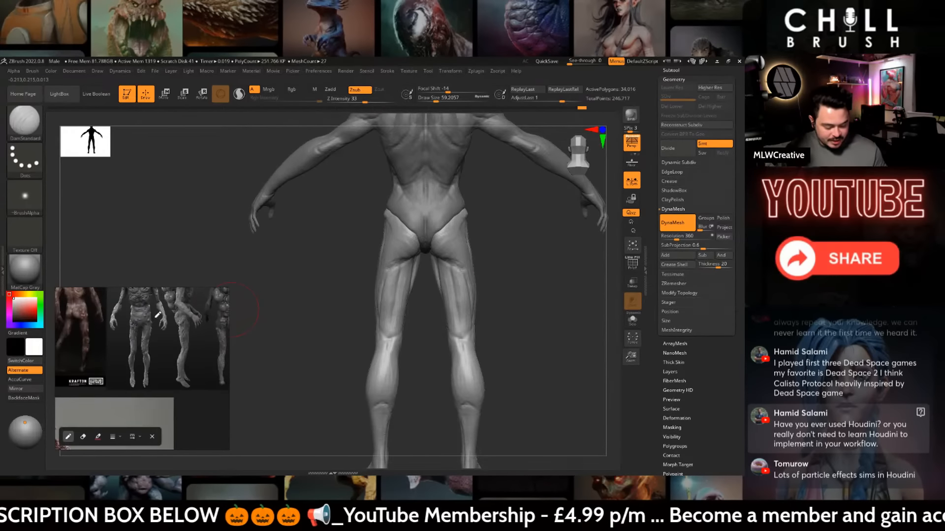
pyautogui.moveTo(167, 326); pyautogui.dragTo(126, 337, button='middle')
pyautogui.scroll(3, 183, 373)
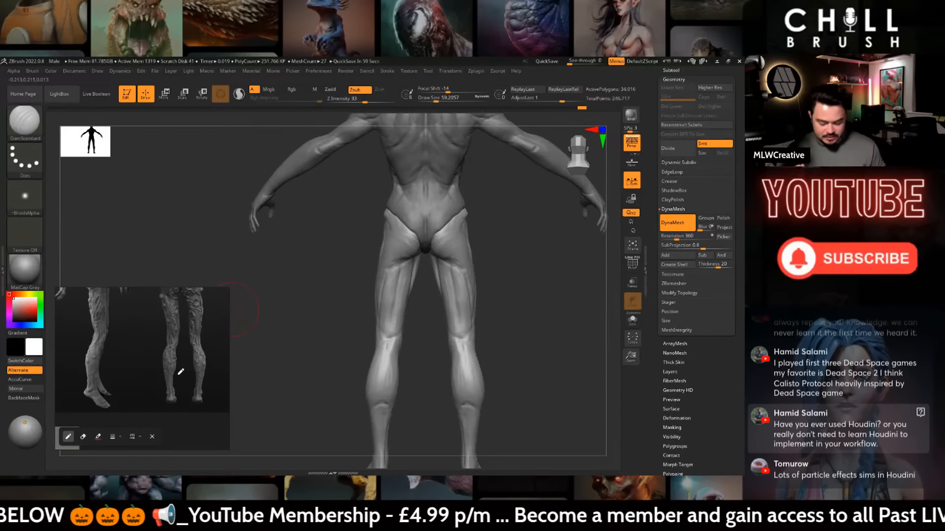
pyautogui.keyDown('alt'); pyautogui.moveTo(504, 312); pyautogui.dragTo(498, 281); pyautogui.keyUp('alt')
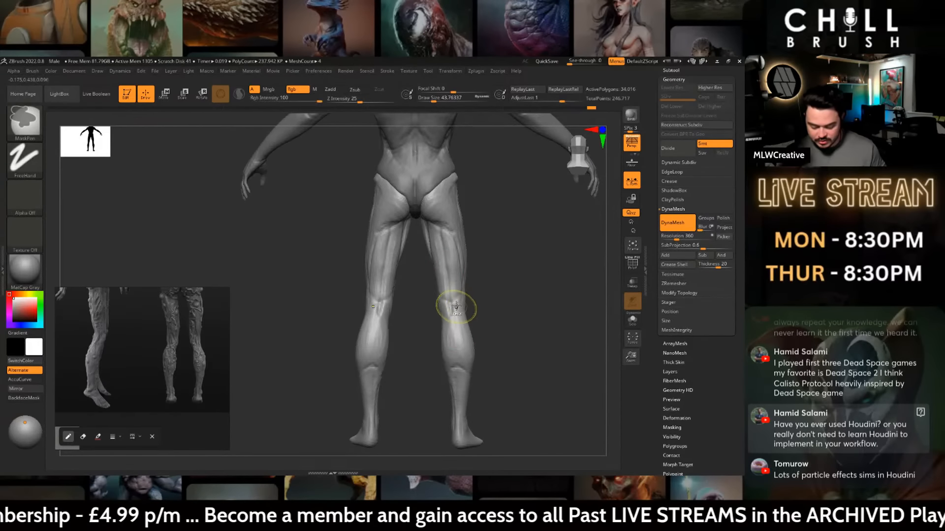
pyautogui.moveTo(451, 320)
pyautogui.mouseDown(button='right')
pyautogui.moveTo(466, 292)
pyautogui.moveTo(477, 306)
pyautogui.mouseUp(button='right')
pyautogui.press('ctrl')
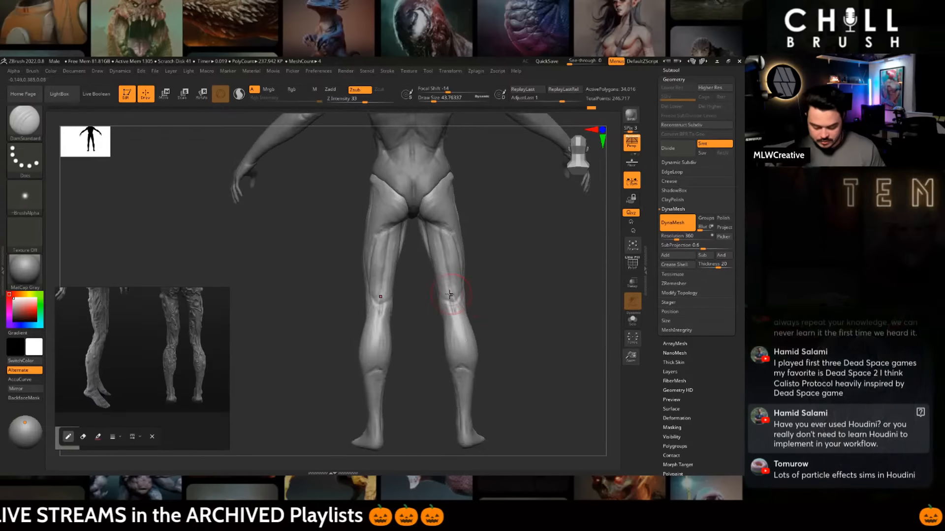
pyautogui.moveTo(454, 296)
pyautogui.mouseDown(button='right')
pyautogui.moveTo(444, 315)
pyautogui.moveTo(473, 293)
pyautogui.mouseUp(button='right')
# - Build up the hamstring tendons around the backs of the knees with ClayBuildup at draw sizes of about 12.9 and 20
pyautogui.press('b')
pyautogui.press('c')
pyautogui.press('b')
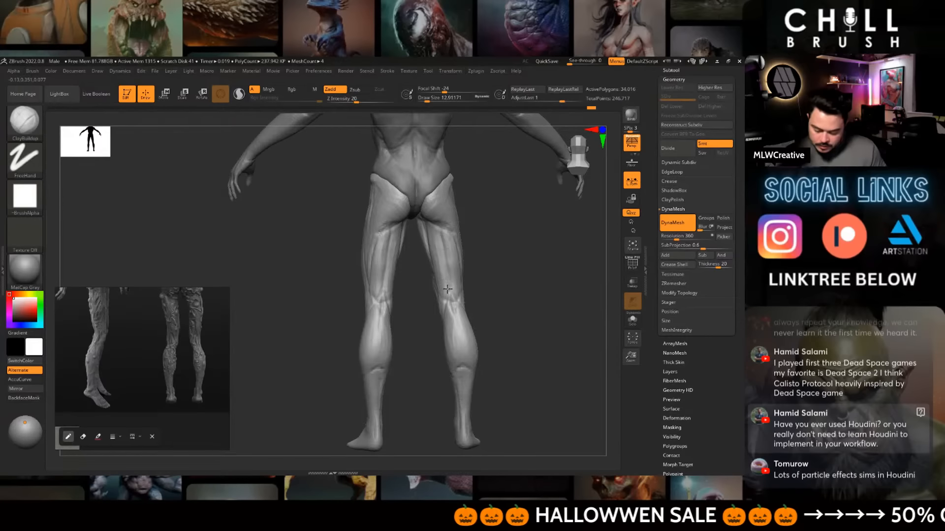
pyautogui.moveTo(450, 262); pyautogui.dragTo(488, 270, button='right')
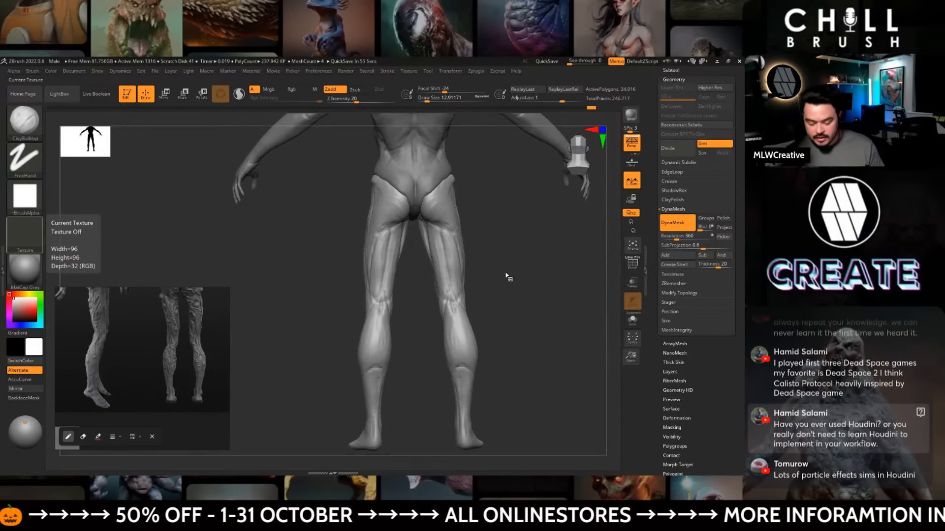
pyautogui.moveTo(506, 276); pyautogui.dragTo(481, 274)
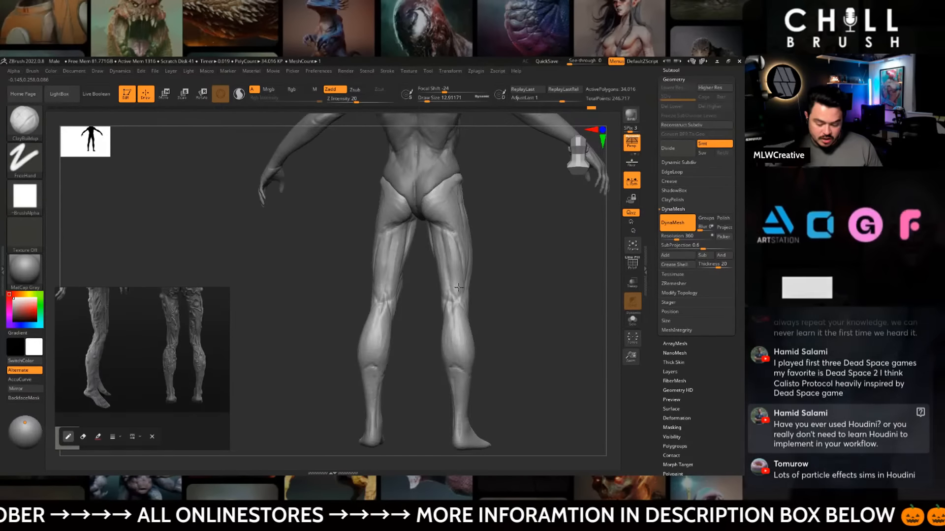
pyautogui.moveTo(459, 279)
pyautogui.mouseDown()
pyautogui.moveTo(476, 317)
pyautogui.moveTo(463, 296)
pyautogui.mouseUp()
pyautogui.press('space')
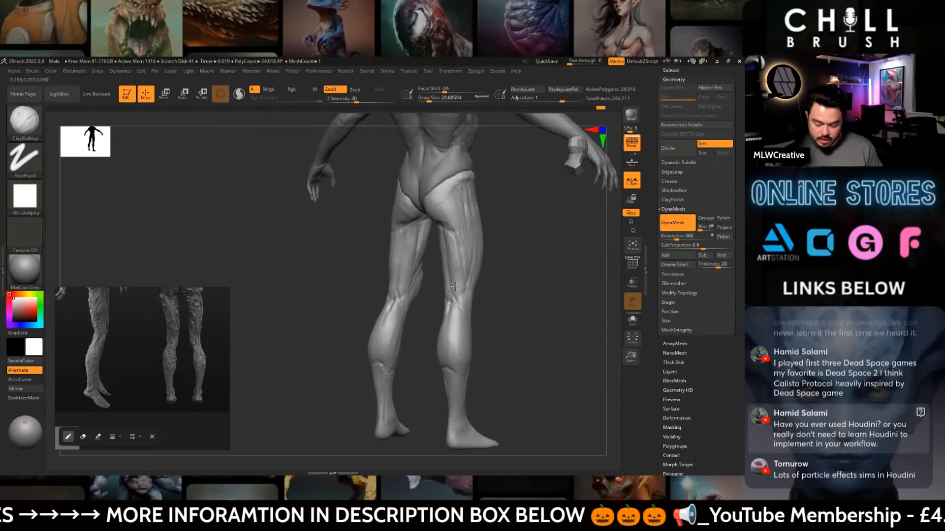
pyautogui.moveTo(493, 294); pyautogui.dragTo(481, 276)
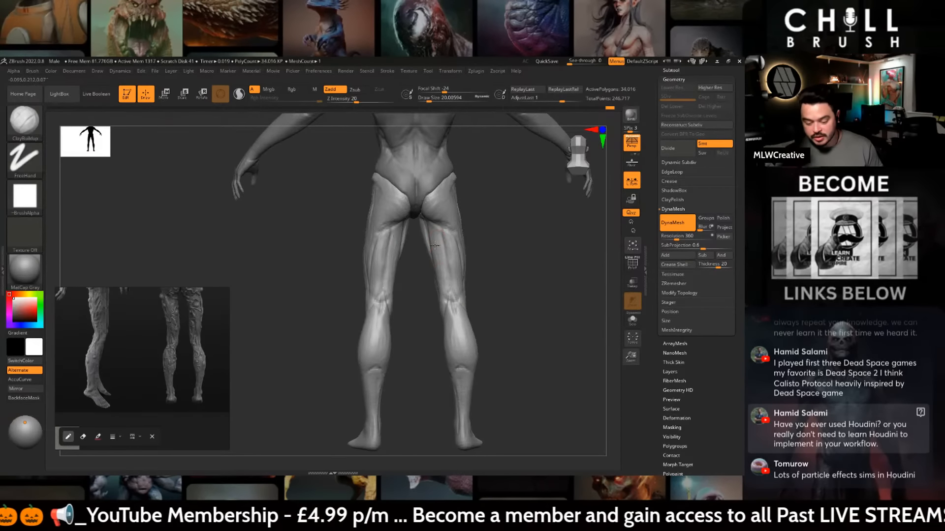
# - Define the hamstring separations below the buttocks with the DamStandard brush at a draw size of about 32.7
pyautogui.press('b')
pyautogui.press('d')
pyautogui.press('s')
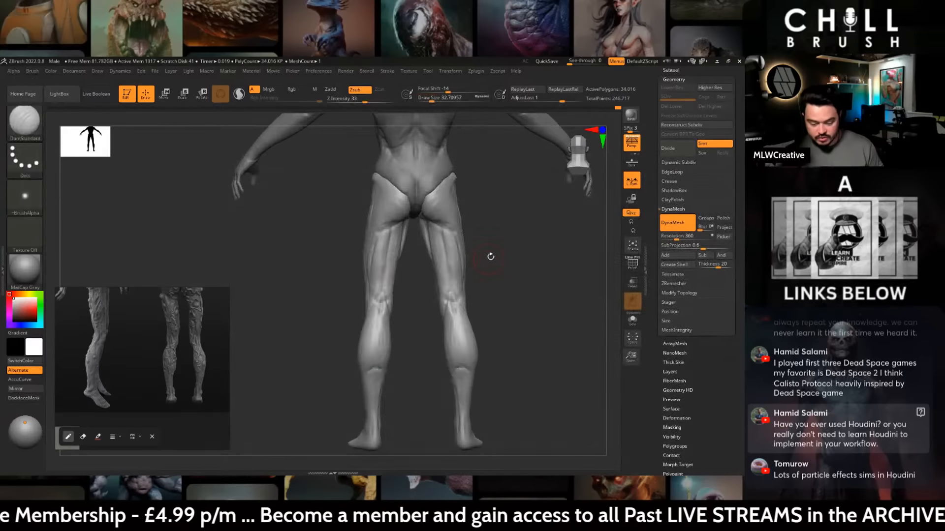
pyautogui.moveTo(489, 257); pyautogui.dragTo(495, 280)
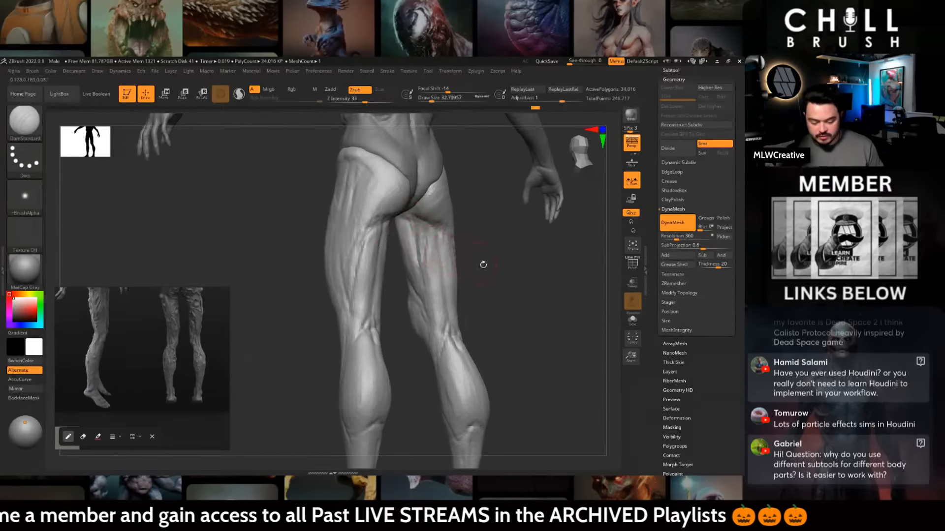
pyautogui.moveTo(483, 264); pyautogui.dragTo(419, 213)
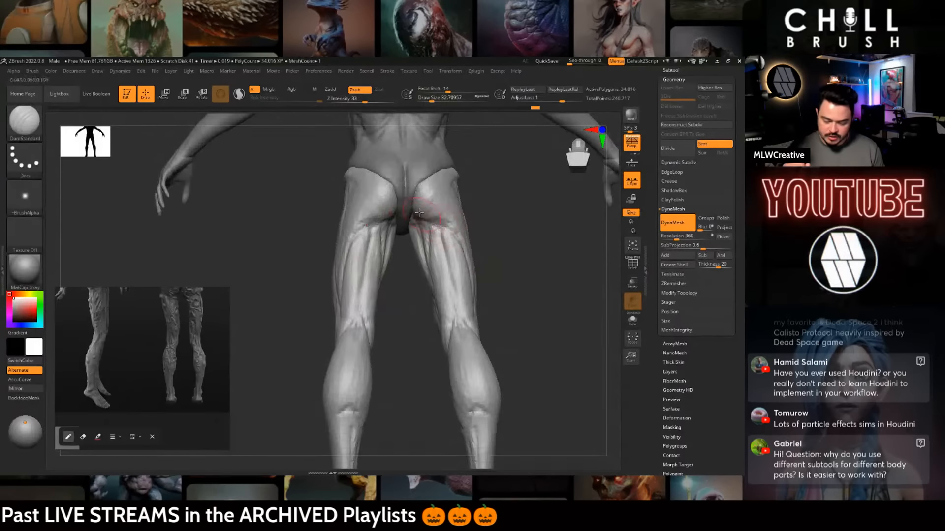
# - Refine the lower buttocks and upper hamstrings with TrimDynamic and ClayBuildup at a draw size of about 32.7
pyautogui.press('b')
pyautogui.press('t')
pyautogui.press('d')
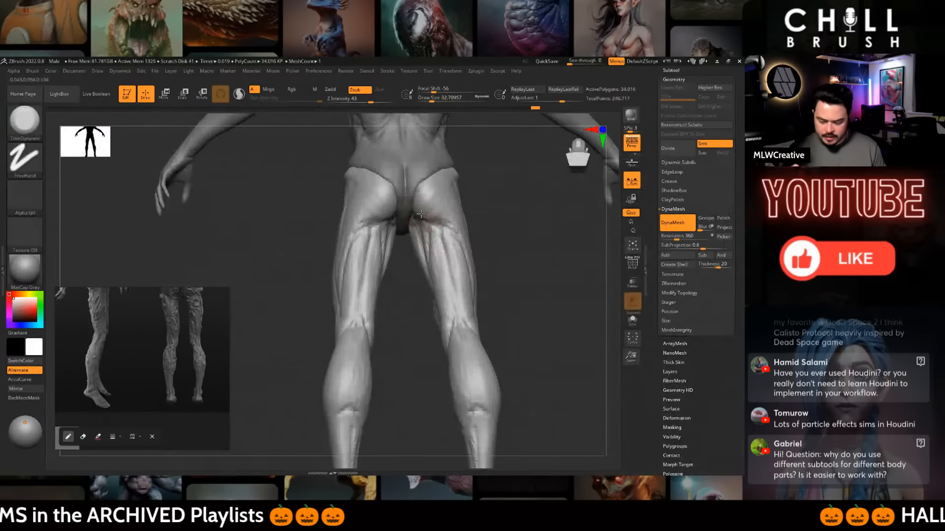
pyautogui.moveTo(506, 247); pyautogui.dragTo(509, 274)
pyautogui.press('b')
pyautogui.press('c')
pyautogui.press('b')
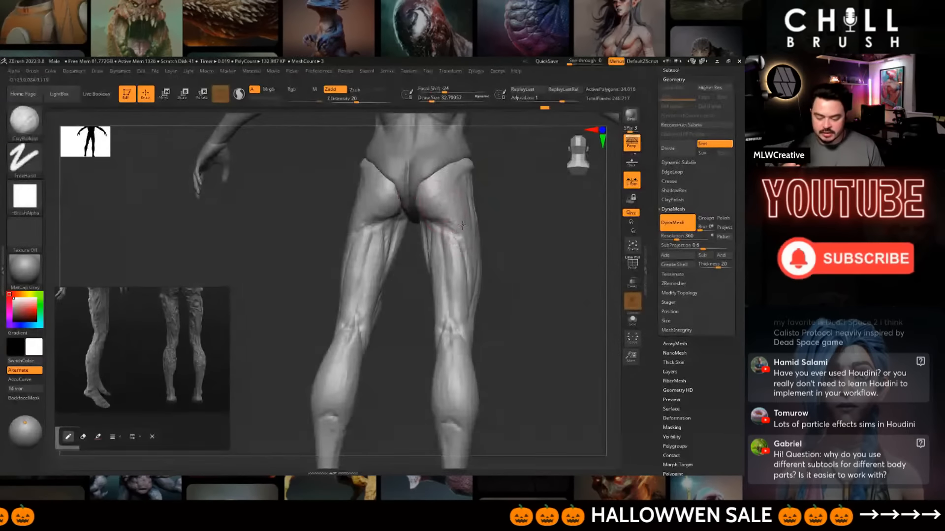
pyautogui.moveTo(519, 267); pyautogui.dragTo(474, 275)
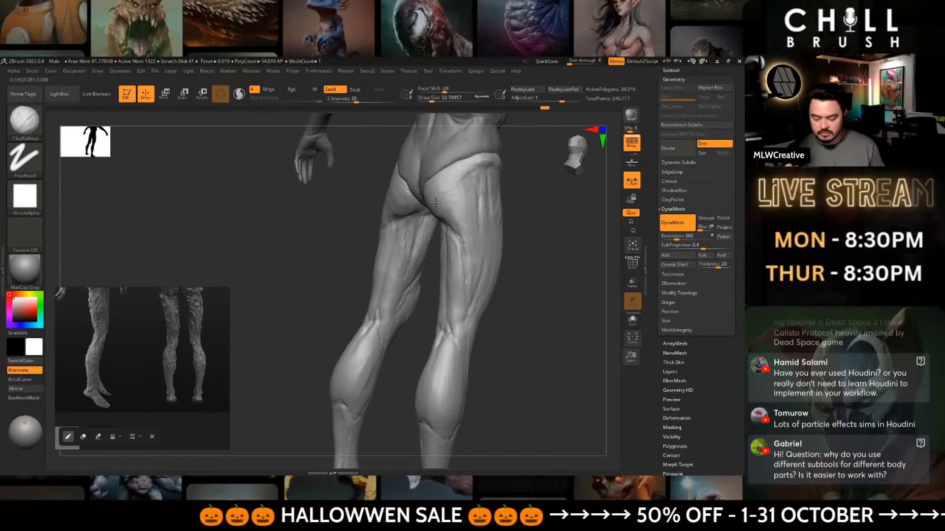
pyautogui.moveTo(509, 291)
pyautogui.mouseDown()
pyautogui.moveTo(523, 297)
pyautogui.moveTo(528, 320)
pyautogui.moveTo(517, 291)
pyautogui.mouseUp()
# - Sharpen the grooves behind the knees and at the top of the calves with DamStandard at a draw size of about 32.7
pyautogui.press('b')
pyautogui.press('d')
pyautogui.press('s')
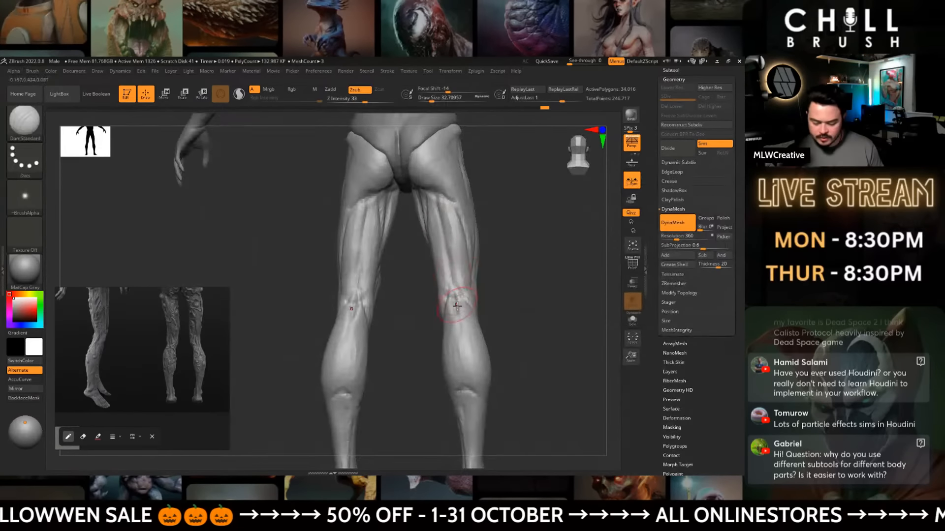
pyautogui.moveTo(457, 306); pyautogui.dragTo(463, 314)
pyautogui.keyDown('alt'); pyautogui.moveTo(494, 360); pyautogui.dragTo(493, 289); pyautogui.keyUp('alt')
pyautogui.moveTo(523, 319); pyautogui.dragTo(507, 273)
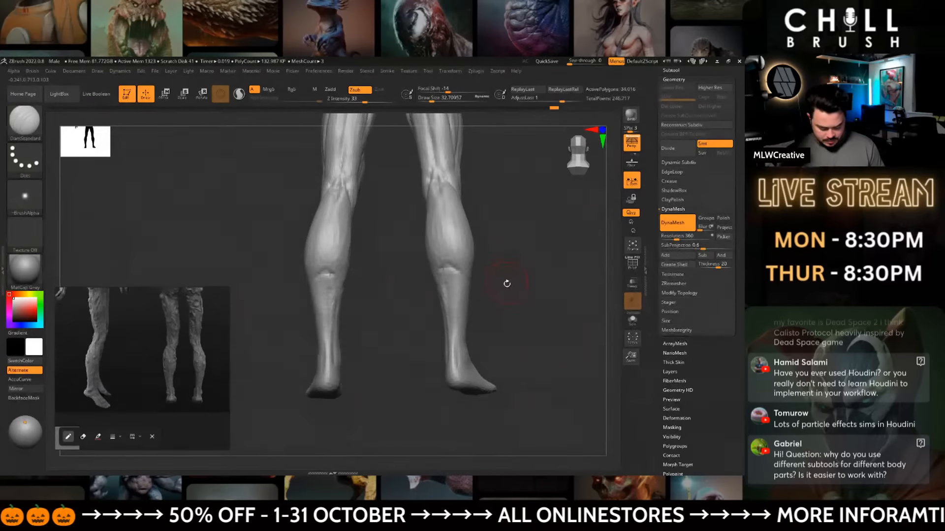
# - Build up the lower calves and Achilles tendons with ClayBuildup, reducing the draw size from about 32.7 to 26.9
pyautogui.press('b')
pyautogui.click(244, 183)
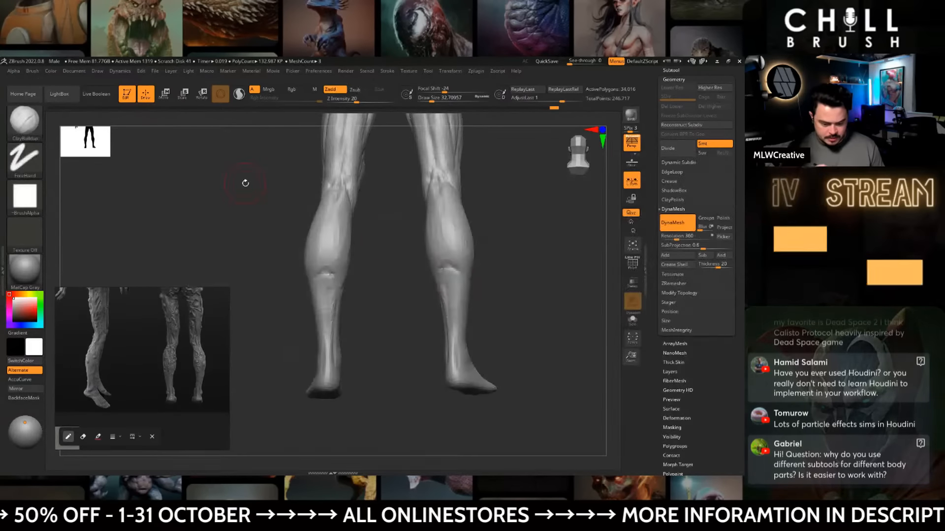
pyautogui.moveTo(460, 295); pyautogui.dragTo(451, 309)
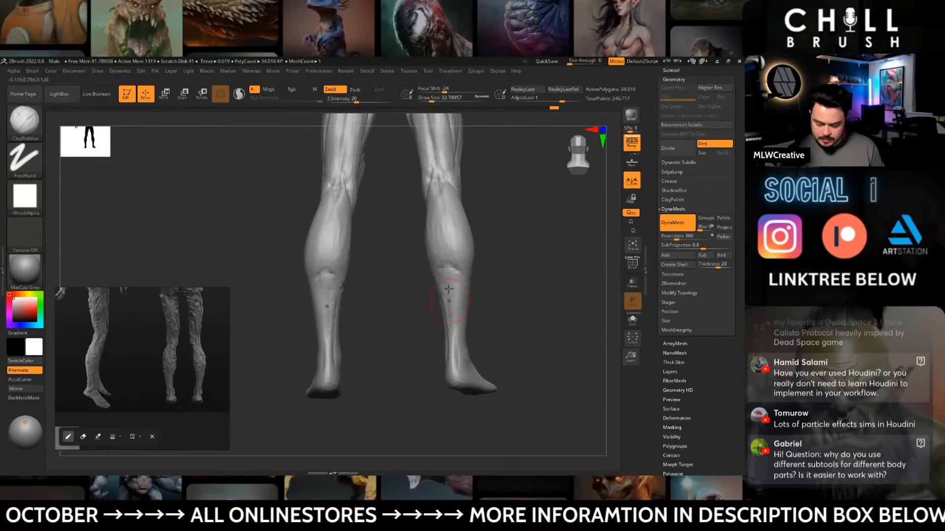
pyautogui.moveTo(483, 350); pyautogui.dragTo(513, 326)
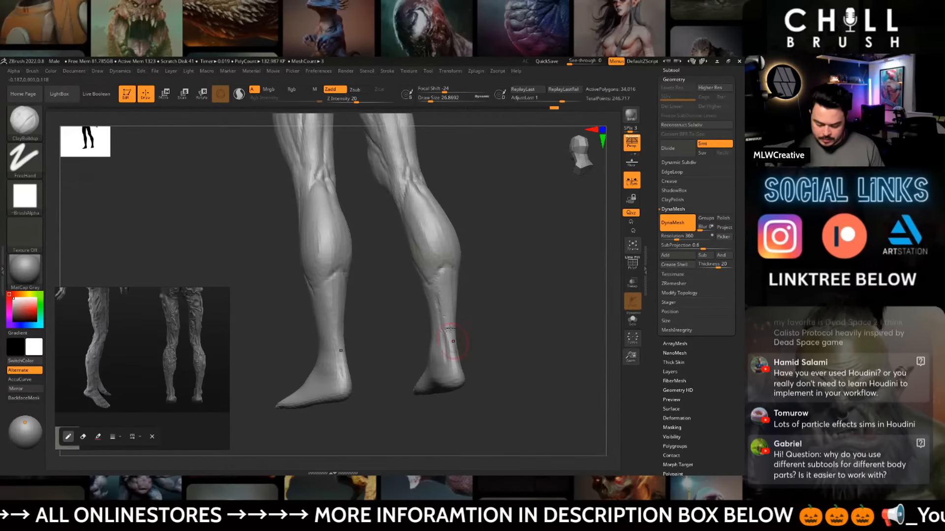
pyautogui.moveTo(438, 308); pyautogui.dragTo(453, 350, button='right')
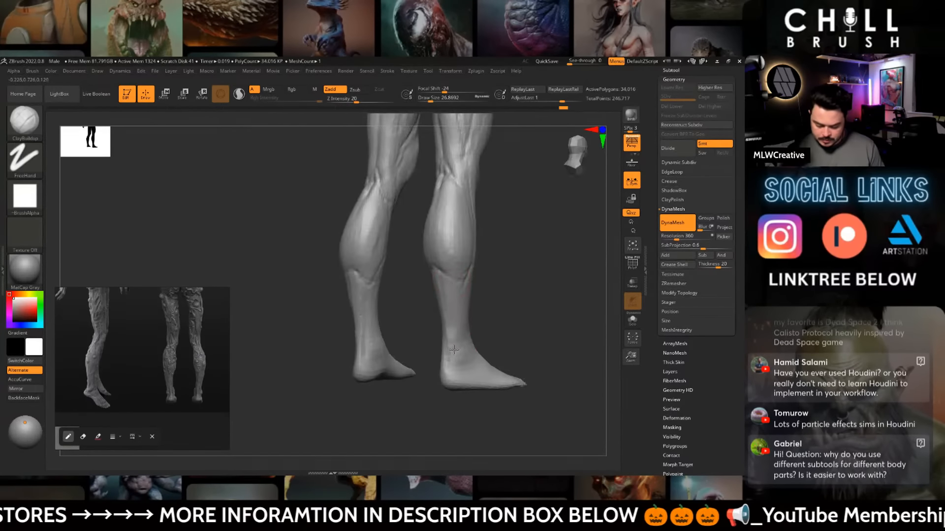
pyautogui.moveTo(473, 382); pyautogui.dragTo(451, 326, button='right')
pyautogui.press('space')
pyautogui.moveTo(420, 241); pyautogui.dragTo(463, 295, button='right')
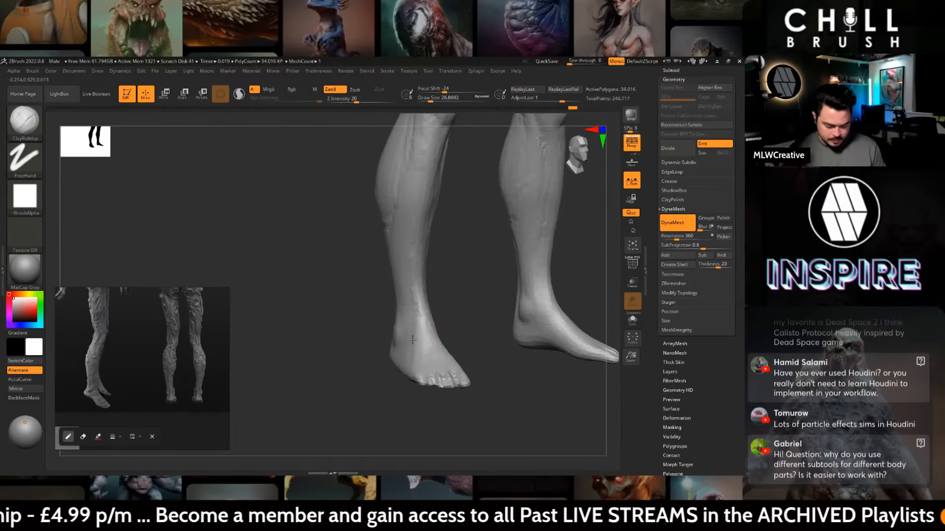
# - Sculpt the ankles and the tops of the feet with ClayBuildup at a draw size of about 26.9
pyautogui.moveTo(445, 340); pyautogui.dragTo(430, 344, button='right')
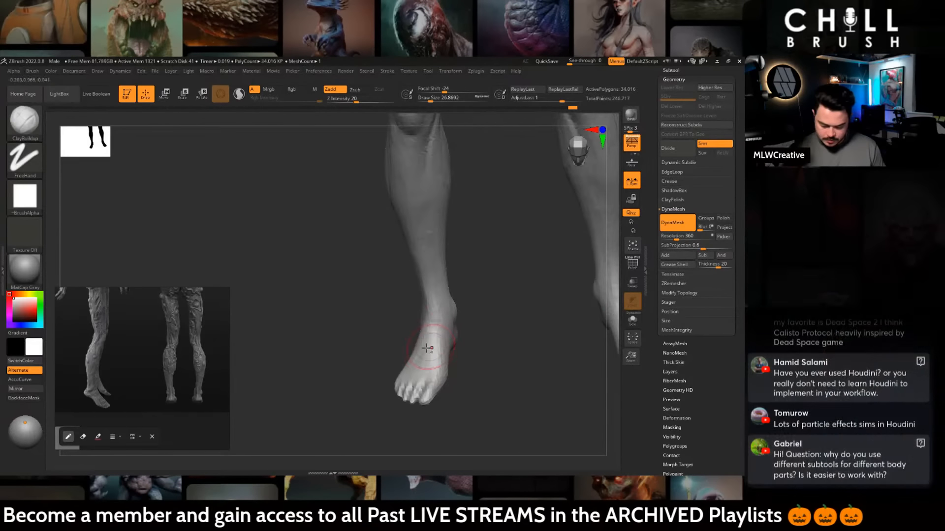
pyautogui.moveTo(428, 253); pyautogui.dragTo(413, 284, button='right')
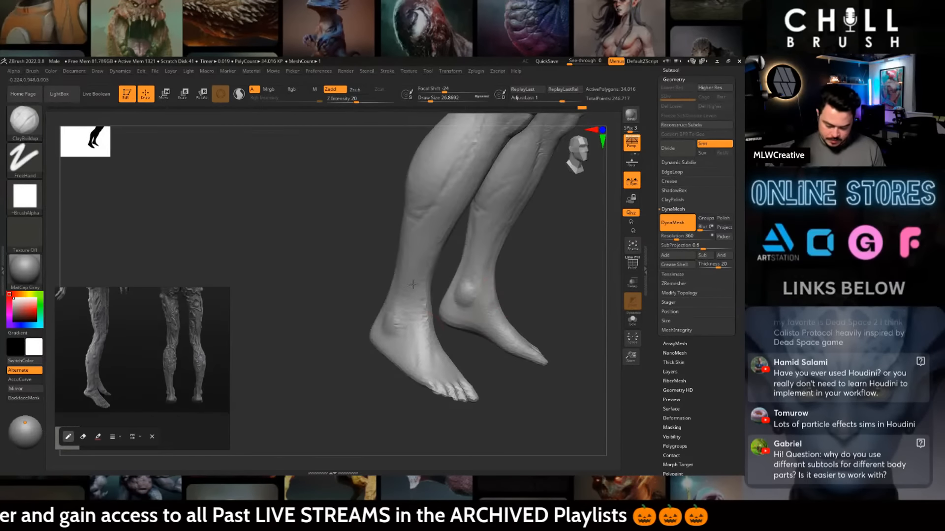
pyautogui.moveTo(465, 342); pyautogui.dragTo(431, 334, button='right')
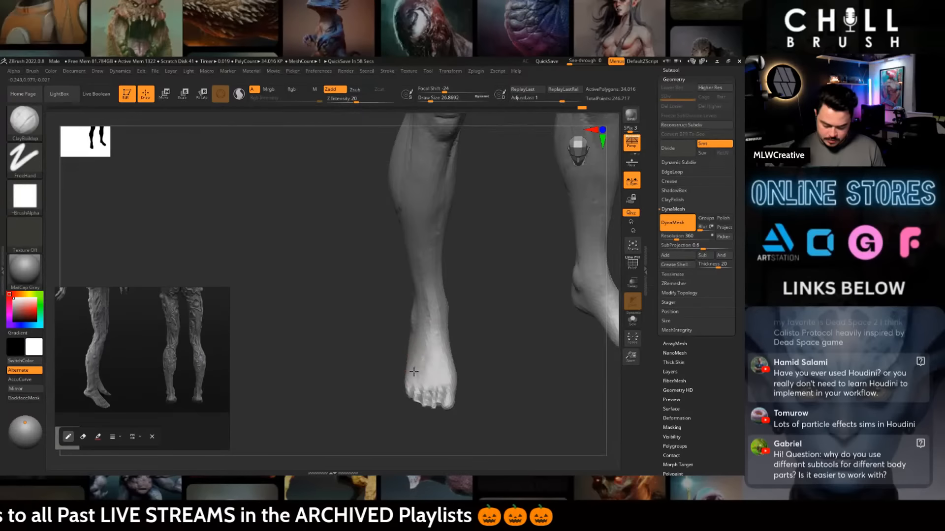
pyautogui.moveTo(414, 372)
pyautogui.mouseDown(button='right')
pyautogui.moveTo(397, 325)
pyautogui.moveTo(456, 337)
pyautogui.moveTo(488, 324)
pyautogui.moveTo(512, 289)
pyautogui.moveTo(478, 251)
pyautogui.mouseUp(button='right')
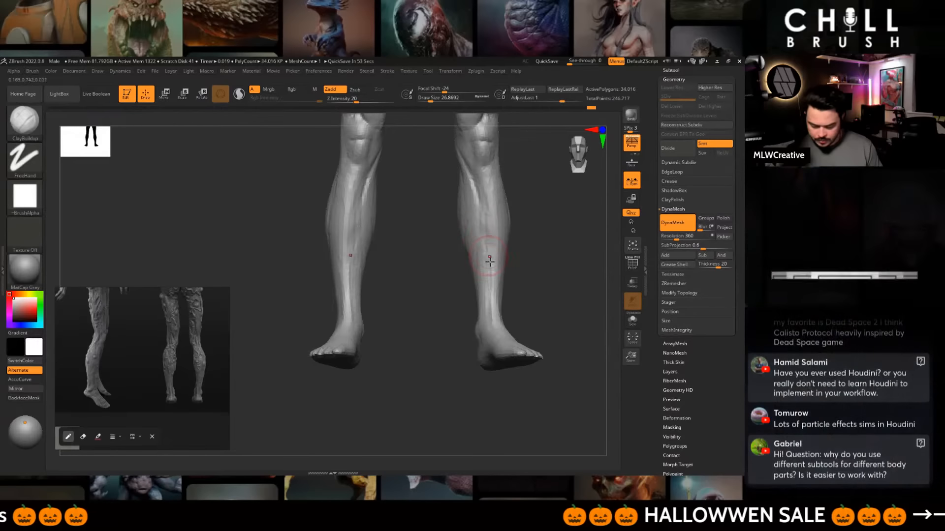
# - Add muscle form along the front and outer shins with ClayBuildup at a draw size of about 14.2
pyautogui.press('space')
pyautogui.moveTo(488, 262); pyautogui.dragTo(482, 261)
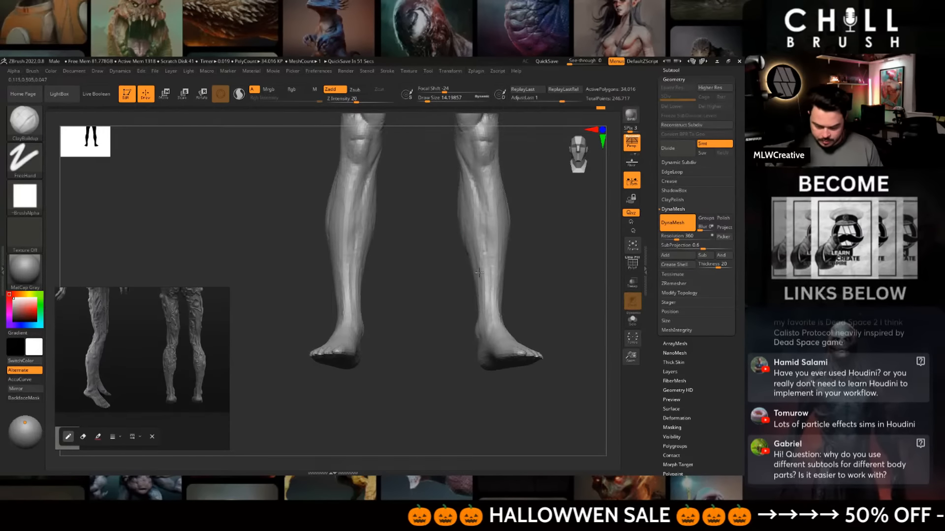
pyautogui.moveTo(486, 307); pyautogui.dragTo(495, 173, button='right')
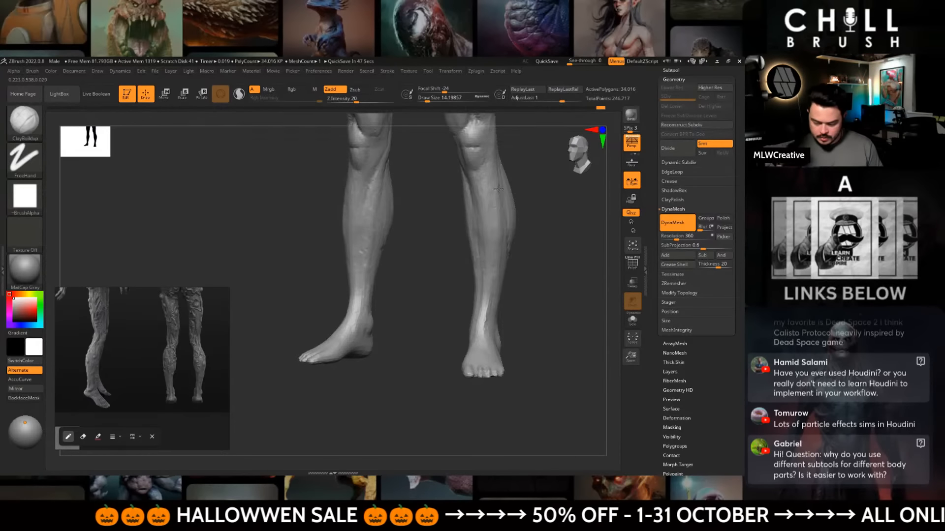
pyautogui.moveTo(544, 287); pyautogui.dragTo(536, 237, button='right')
pyautogui.keyDown('alt'); pyautogui.moveTo(537, 236); pyautogui.dragTo(484, 362, button='right'); pyautogui.keyUp('alt')
pyautogui.keyDown('shift'); pyautogui.moveTo(504, 266); pyautogui.dragTo(521, 287, button='right'); pyautogui.keyUp('shift')
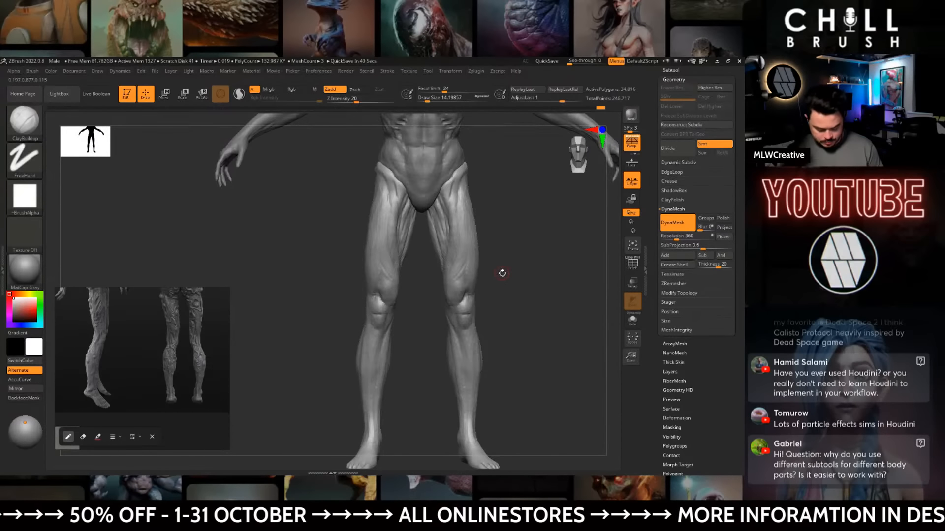
pyautogui.press('b')
pyautogui.press('c')
pyautogui.press('b')
pyautogui.moveTo(461, 222); pyautogui.dragTo(512, 237, button='right')
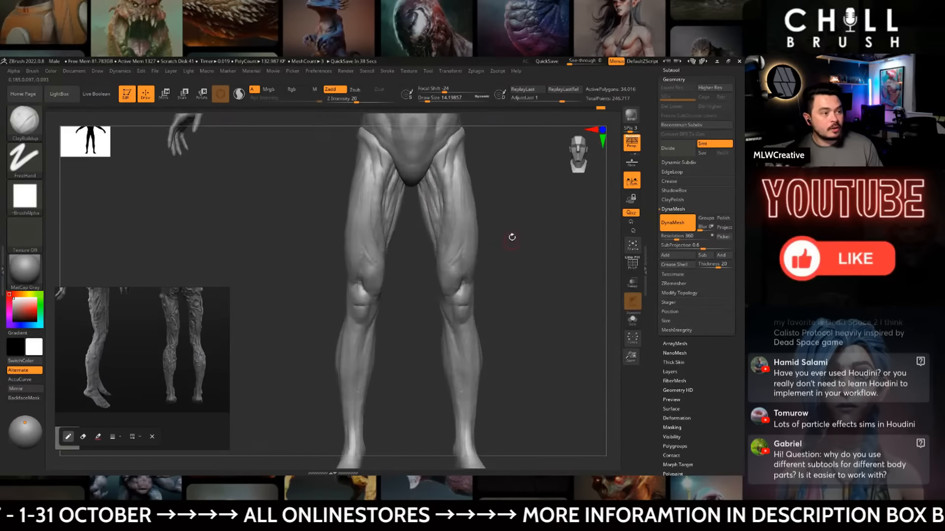
pyautogui.moveTo(25, 197)
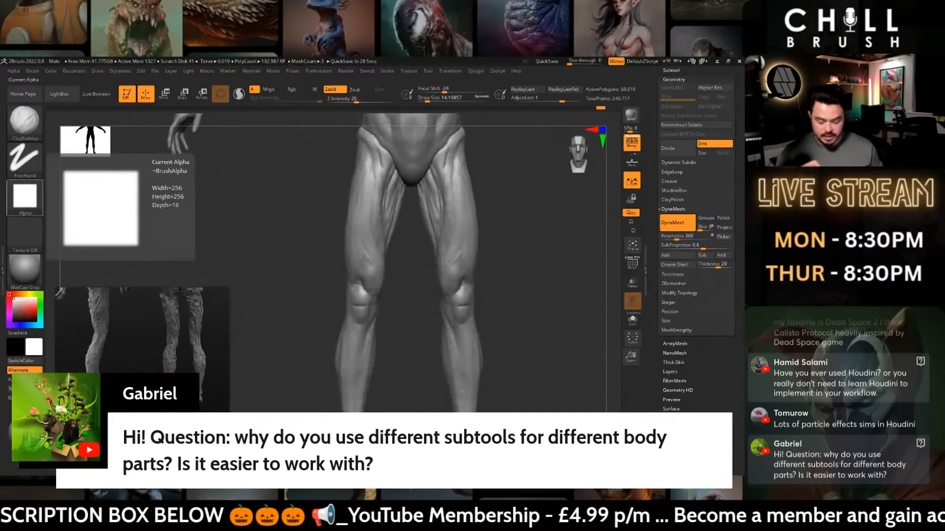
pyautogui.keyDown('alt'); pyautogui.moveTo(544, 273); pyautogui.dragTo(527, 311); pyautogui.keyUp('alt')
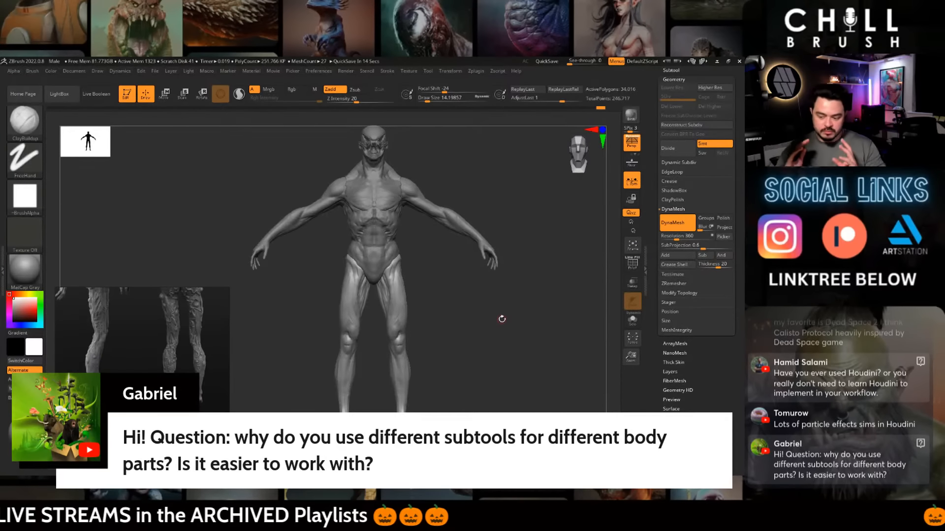
pyautogui.moveTo(486, 332); pyautogui.dragTo(483, 342)
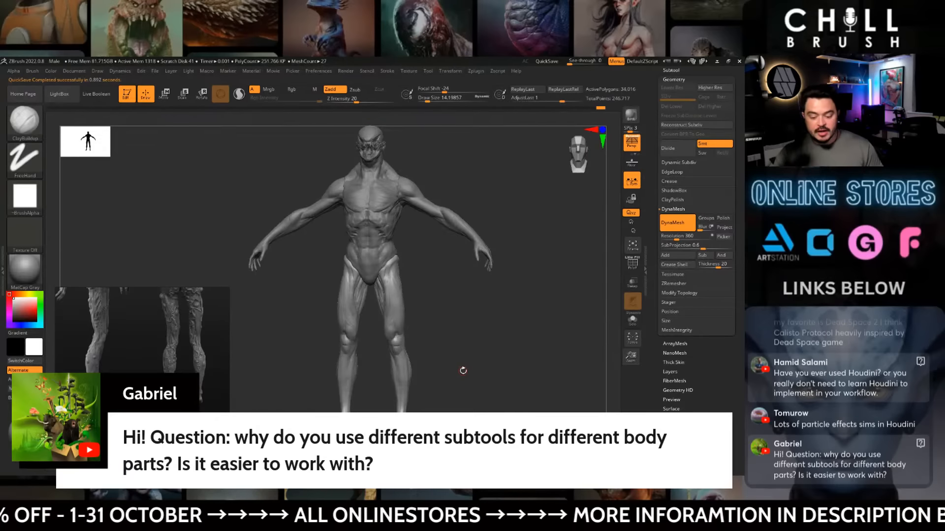
# - Select the arms subtool and set the Move brush to a draw size of about 36.6
pyautogui.moveTo(526, 234); pyautogui.dragTo(538, 329)
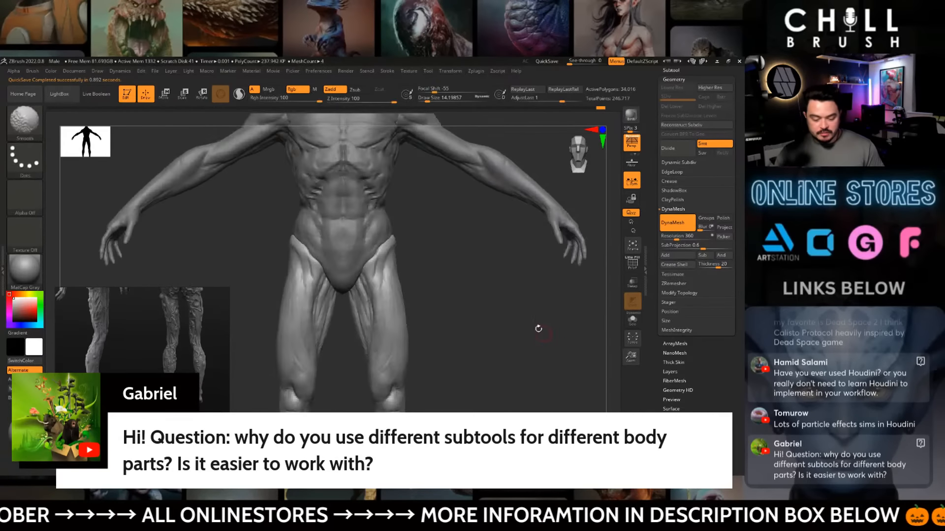
pyautogui.keyDown('alt'); pyautogui.moveTo(523, 256); pyautogui.dragTo(516, 411); pyautogui.keyUp('alt')
pyautogui.keyDown('alt'); pyautogui.click(447, 259); pyautogui.keyUp('alt')
pyautogui.press('space')
pyautogui.moveTo(492, 239)
pyautogui.mouseDown()
pyautogui.moveTo(505, 238)
pyautogui.moveTo(504, 220)
pyautogui.moveTo(501, 262)
pyautogui.moveTo(511, 255)
pyautogui.moveTo(530, 286)
pyautogui.moveTo(562, 291)
pyautogui.mouseUp()
pyautogui.press('b')
pyautogui.press('m')
pyautogui.press('v')
pyautogui.moveTo(517, 322)
pyautogui.mouseDown()
pyautogui.moveTo(559, 309)
pyautogui.moveTo(527, 329)
pyautogui.moveTo(513, 315)
pyautogui.mouseUp()
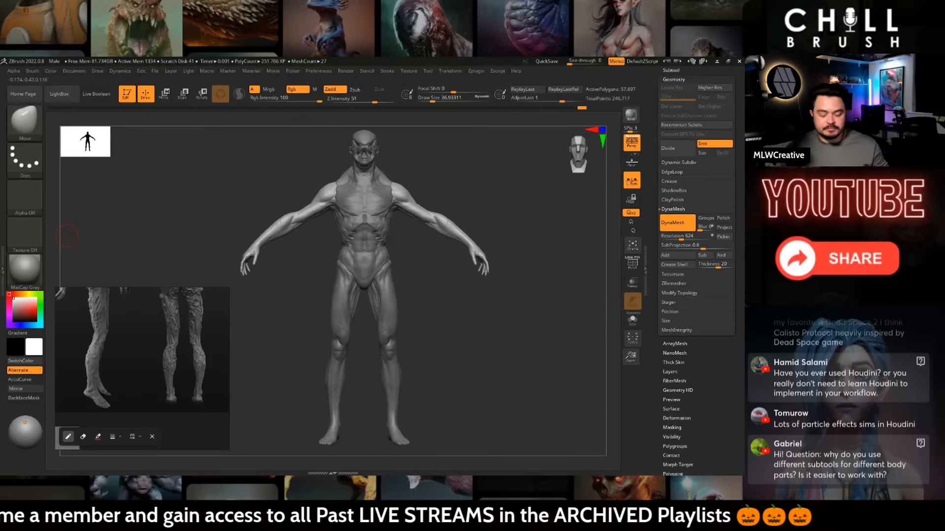
pyautogui.moveTo(504, 328); pyautogui.dragTo(517, 325)
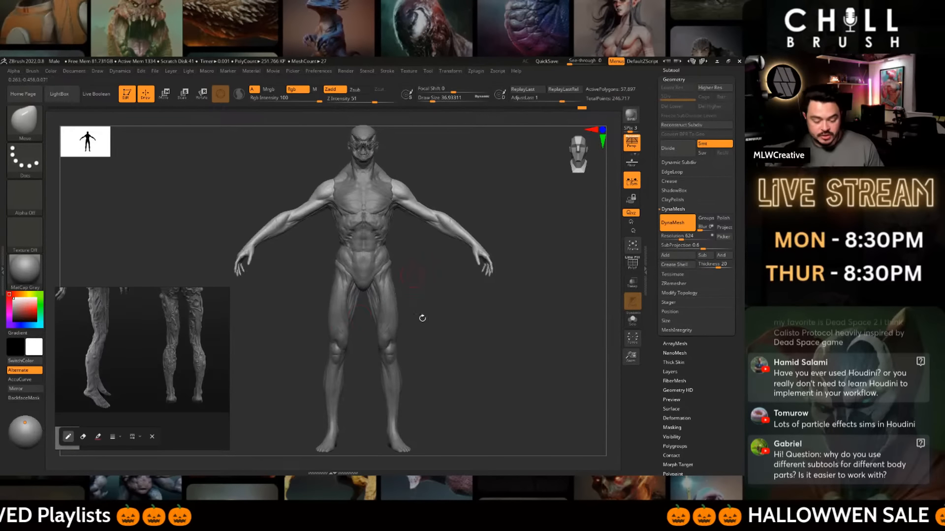
pyautogui.moveTo(520, 278); pyautogui.dragTo(469, 216)
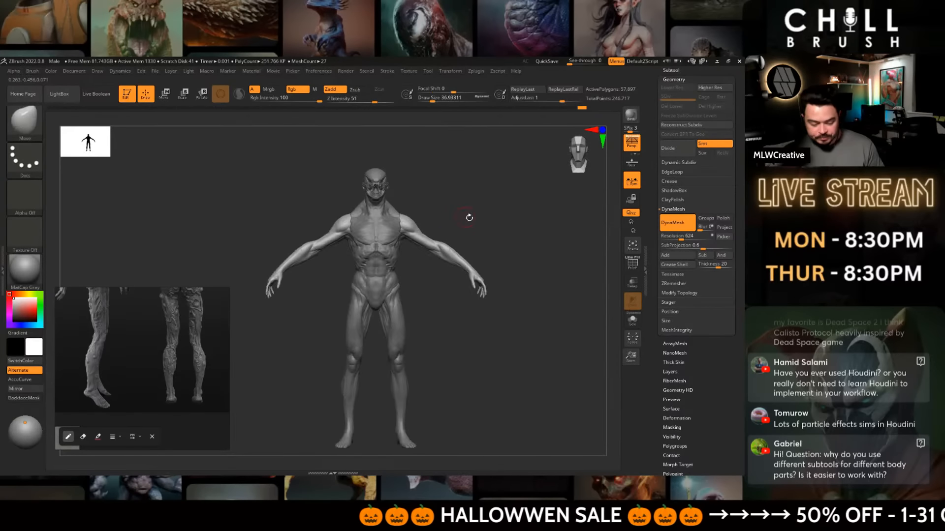
pyautogui.keyDown('alt'); pyautogui.moveTo(514, 255); pyautogui.dragTo(511, 247); pyautogui.keyUp('alt')
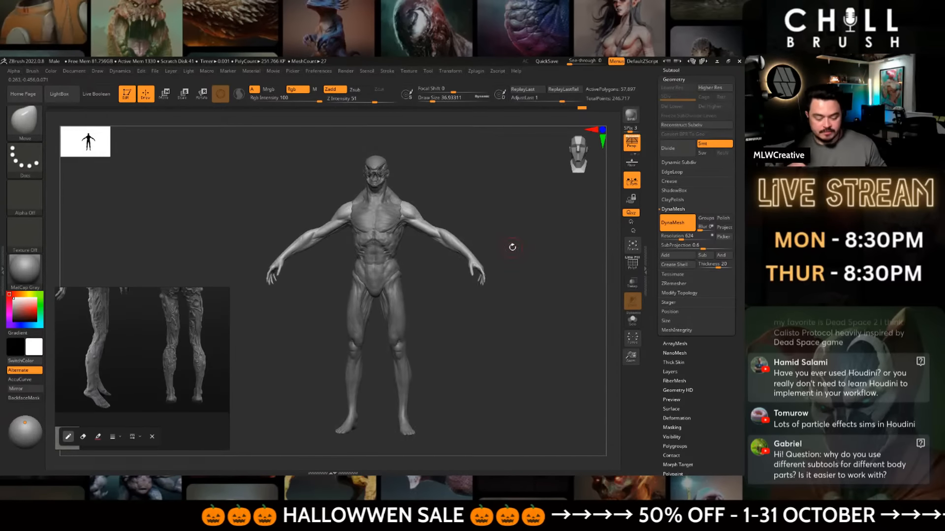
pyautogui.keyDown('shift'); pyautogui.moveTo(539, 346); pyautogui.dragTo(480, 359); pyautogui.keyUp('shift')
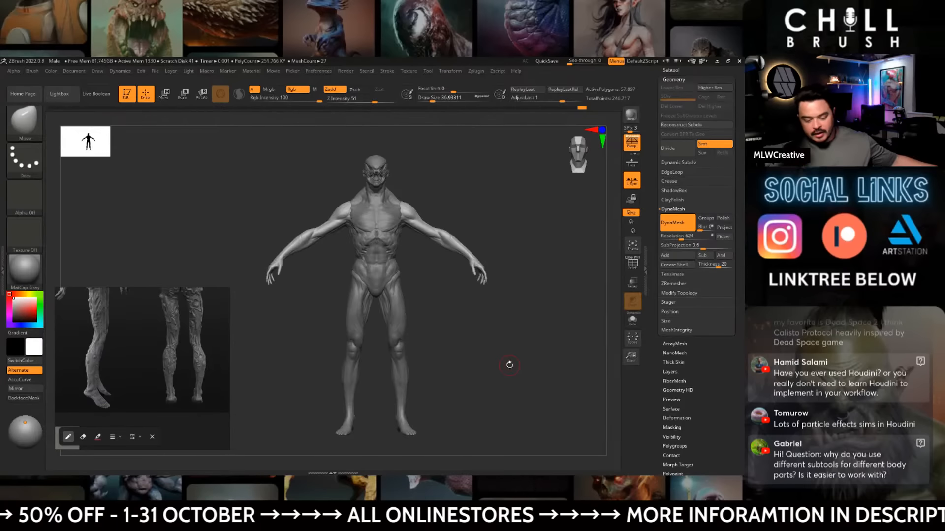
# - Select the torso subtool and try pulling its shoulders outward with the Move brush
pyautogui.click(671, 71)
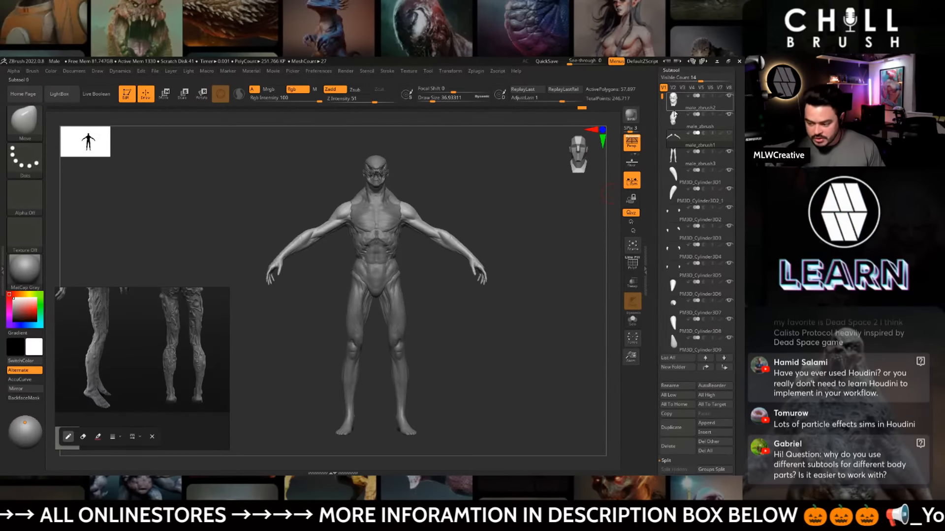
pyautogui.click(673, 117)
pyautogui.keyDown('shift'); pyautogui.moveTo(551, 235); pyautogui.dragTo(491, 272); pyautogui.keyUp('shift')
pyautogui.click(729, 133)
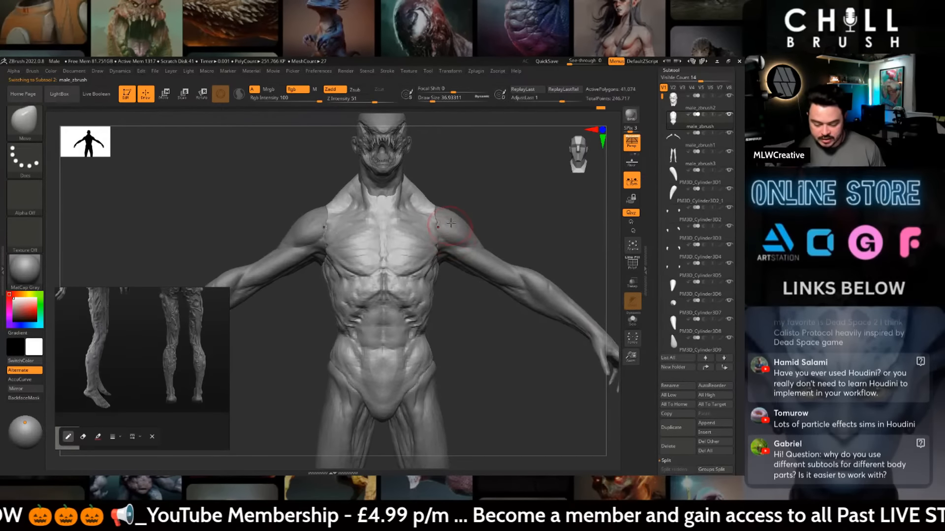
pyautogui.keyDown('alt'); pyautogui.click(439, 224); pyautogui.keyUp('alt')
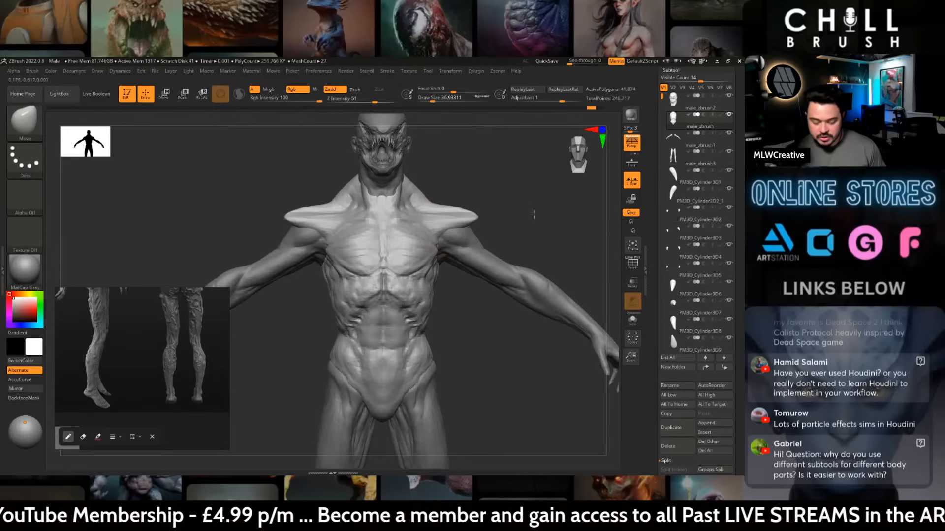
pyautogui.keyDown('ctrl'); pyautogui.keyDown('shift'); pyautogui.click(489, 233); pyautogui.keyUp('shift'); pyautogui.keyUp('ctrl')
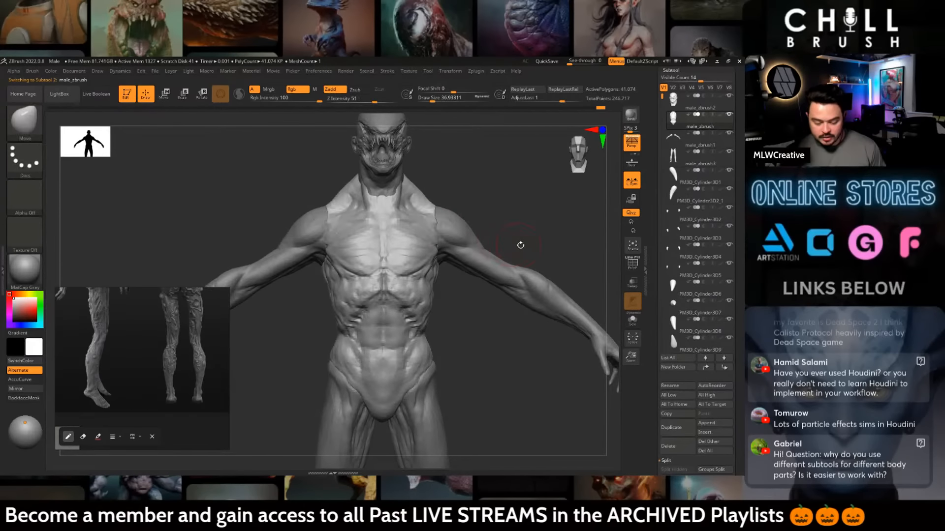
pyautogui.keyDown('alt'); pyautogui.click(521, 247); pyautogui.keyUp('alt')
# - Alternate between the torso and arms subtools at the rear shoulder with ClayBuildup active, ending on the arms
pyautogui.moveTo(526, 247)
pyautogui.mouseDown()
pyautogui.moveTo(459, 194)
pyautogui.moveTo(497, 194)
pyautogui.mouseUp()
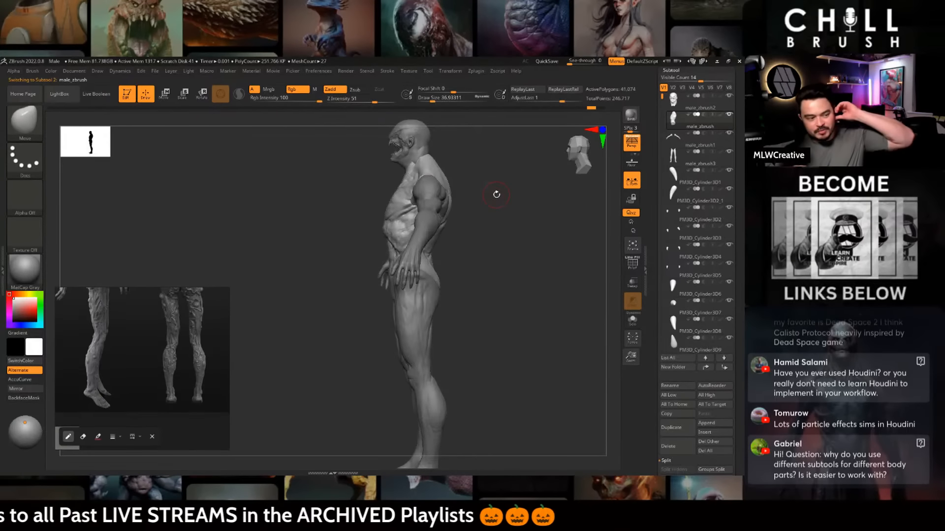
pyautogui.moveTo(521, 263)
pyautogui.mouseDown()
pyautogui.moveTo(468, 238)
pyautogui.moveTo(513, 227)
pyautogui.mouseUp()
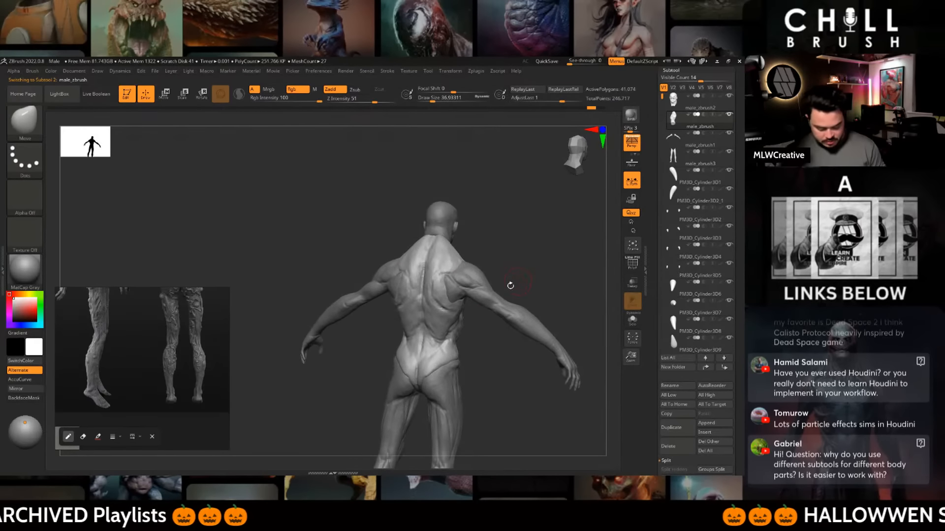
pyautogui.press('b')
pyautogui.press('c')
pyautogui.press('b')
pyautogui.moveTo(499, 181); pyautogui.dragTo(469, 273)
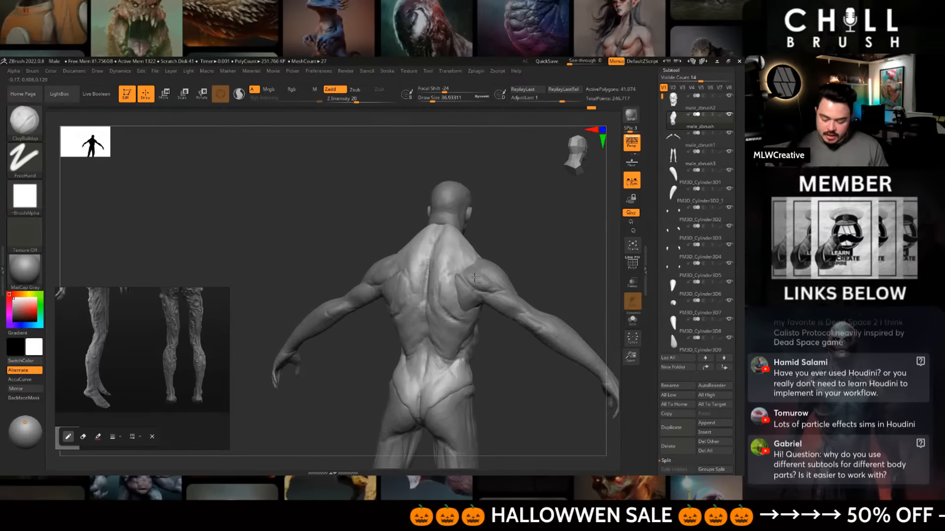
pyautogui.keyDown('alt'); pyautogui.click(470, 272); pyautogui.keyUp('alt')
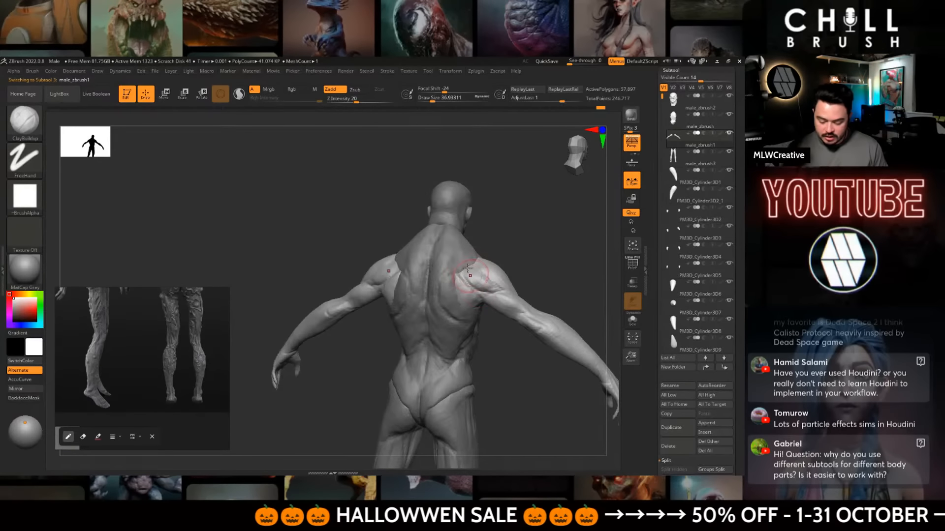
pyautogui.keyDown('alt'); pyautogui.click(466, 271); pyautogui.keyUp('alt')
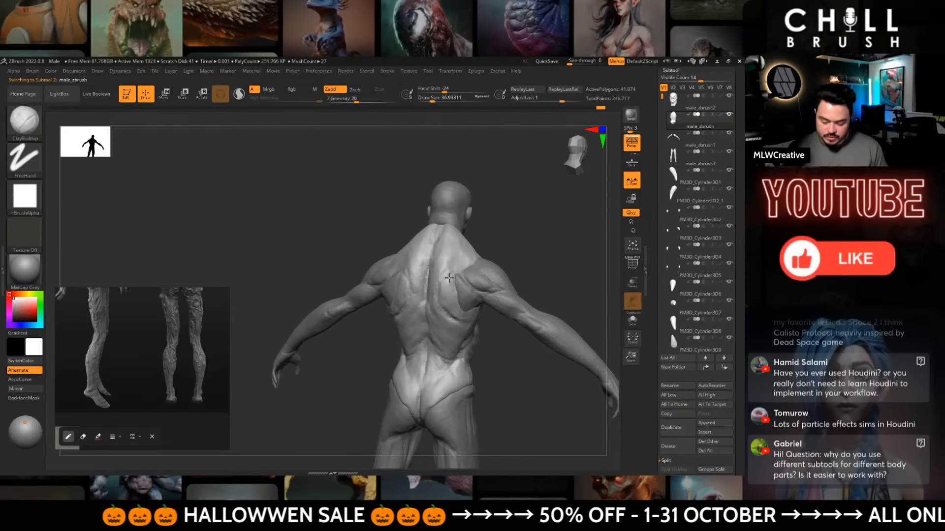
pyautogui.keyDown('alt'); pyautogui.click(464, 250); pyautogui.keyUp('alt')
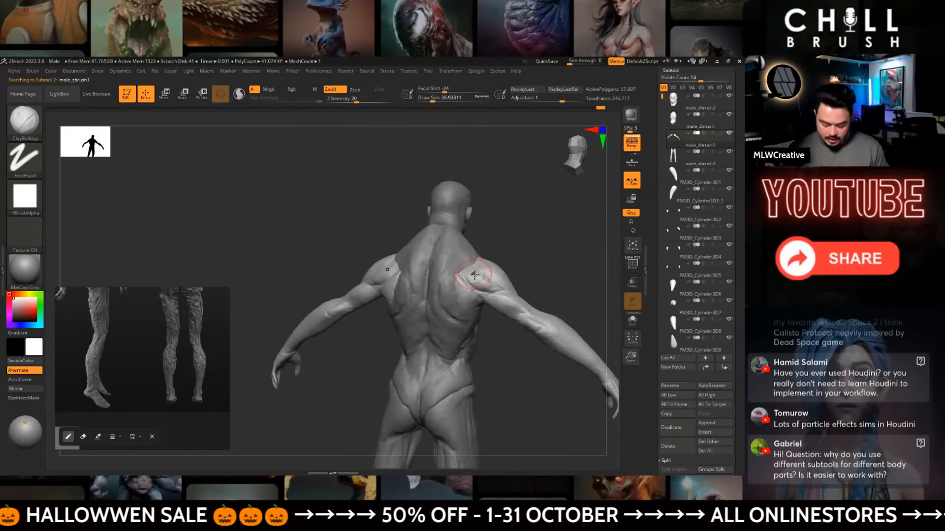
# - Reshape the rear deltoids where they meet the shoulder blades with the Move brush at a draw size of about 36.6
pyautogui.press('b')
pyautogui.press('m')
pyautogui.press('v')
pyautogui.moveTo(514, 249); pyautogui.dragTo(506, 244)
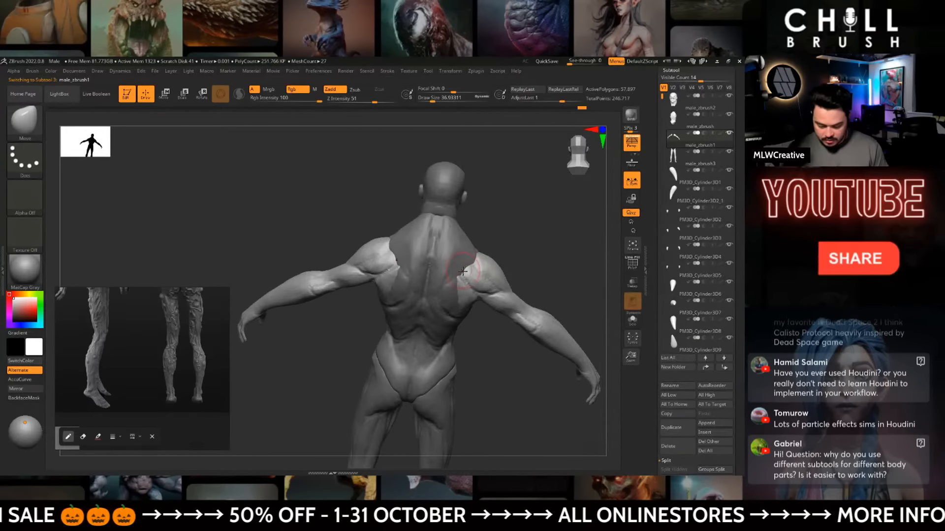
pyautogui.moveTo(468, 278); pyautogui.dragTo(459, 278)
pyautogui.moveTo(469, 270); pyautogui.dragTo(457, 266, button='right')
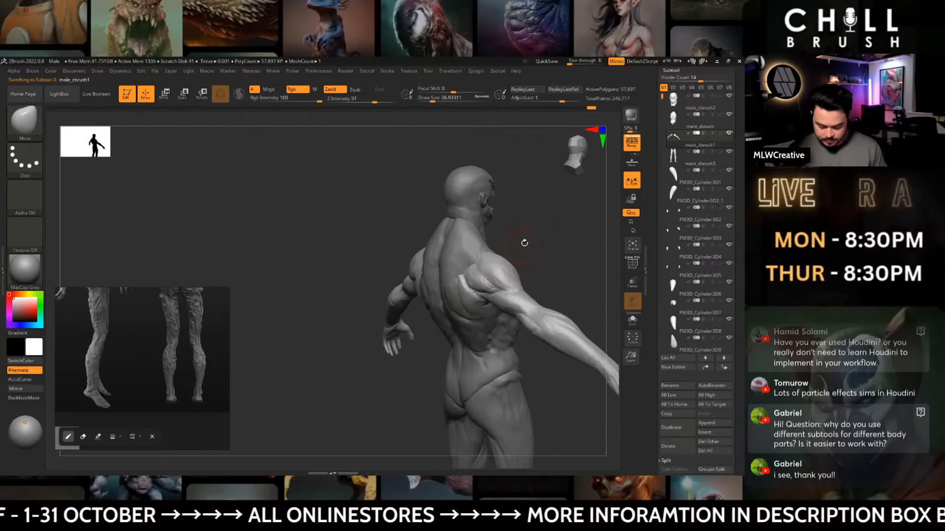
# - Build up the rear deltoids with ClayBuildup at a draw size of about 18.5
pyautogui.press('b')
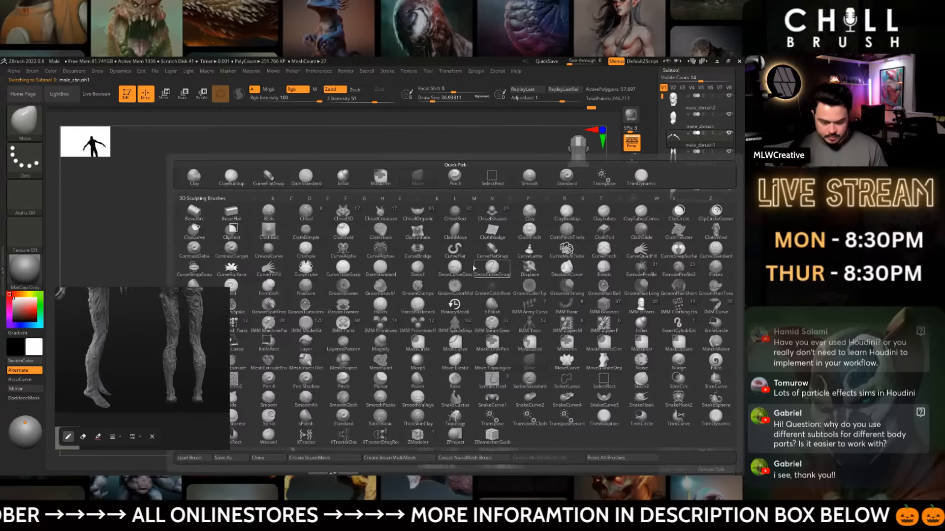
pyautogui.click(231, 178)
pyautogui.press('space')
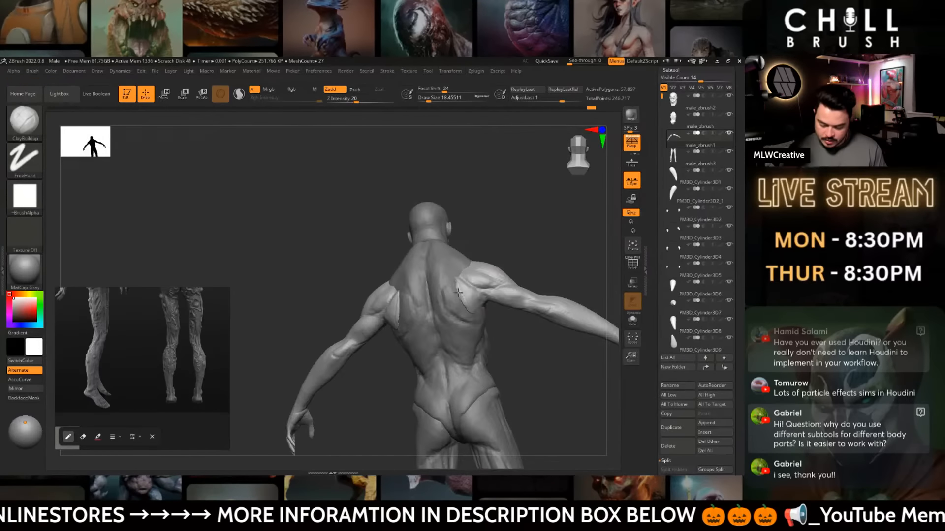
pyautogui.moveTo(457, 285)
pyautogui.mouseDown(button='right')
pyautogui.moveTo(515, 236)
pyautogui.moveTo(500, 263)
pyautogui.moveTo(491, 258)
pyautogui.moveTo(475, 306)
pyautogui.moveTo(523, 251)
pyautogui.moveTo(512, 271)
pyautogui.mouseUp(button='right')
# - Adjust the rear shoulder forms with the Move brush, setting the draw size to about 30.7
pyautogui.press('b')
pyautogui.press('m')
pyautogui.press('v')
pyautogui.press('space')
# - Select the torso and build up the upper back and trapezius with ClayBuildup at draw sizes of about 17 and 41.4
pyautogui.keyDown('alt'); pyautogui.click(459, 289); pyautogui.keyUp('alt')
pyautogui.press('b')
pyautogui.press('c')
pyautogui.press('b')
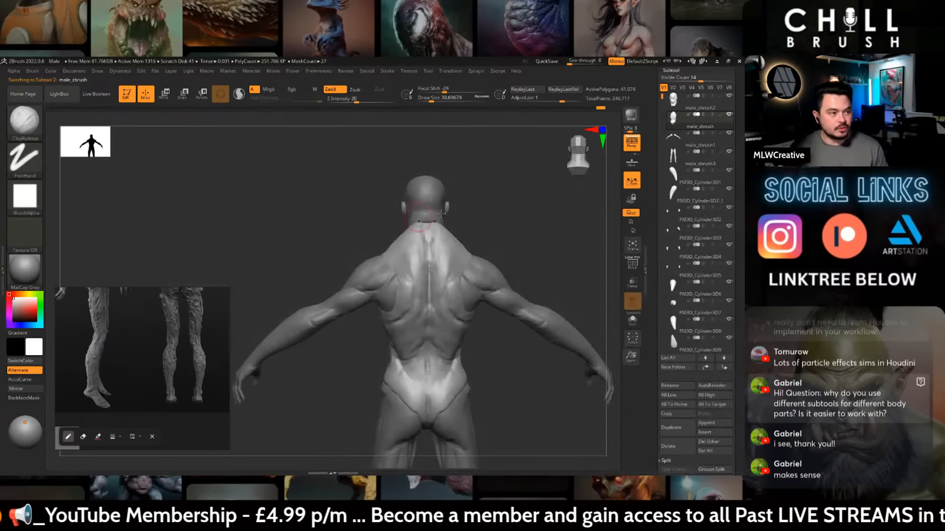
pyautogui.press('space')
pyautogui.click(465, 246)
pyautogui.moveTo(508, 202); pyautogui.dragTo(501, 220, button='right')
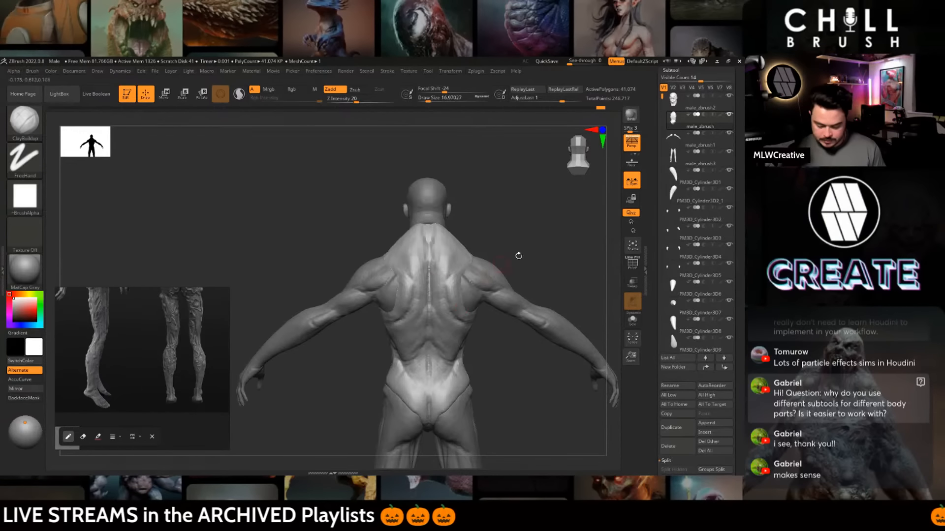
pyautogui.moveTo(518, 255)
pyautogui.mouseDown()
pyautogui.moveTo(429, 256)
pyautogui.moveTo(523, 250)
pyautogui.moveTo(458, 231)
pyautogui.moveTo(530, 221)
pyautogui.moveTo(512, 236)
pyautogui.moveTo(526, 241)
pyautogui.moveTo(500, 241)
pyautogui.moveTo(512, 256)
pyautogui.moveTo(521, 230)
pyautogui.moveTo(497, 281)
pyautogui.mouseUp()
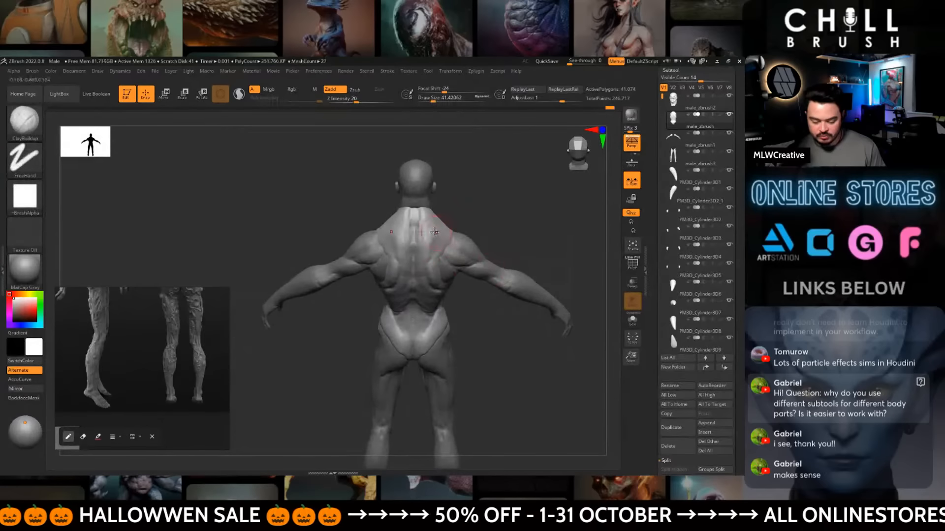
pyautogui.moveTo(430, 231); pyautogui.dragTo(472, 259)
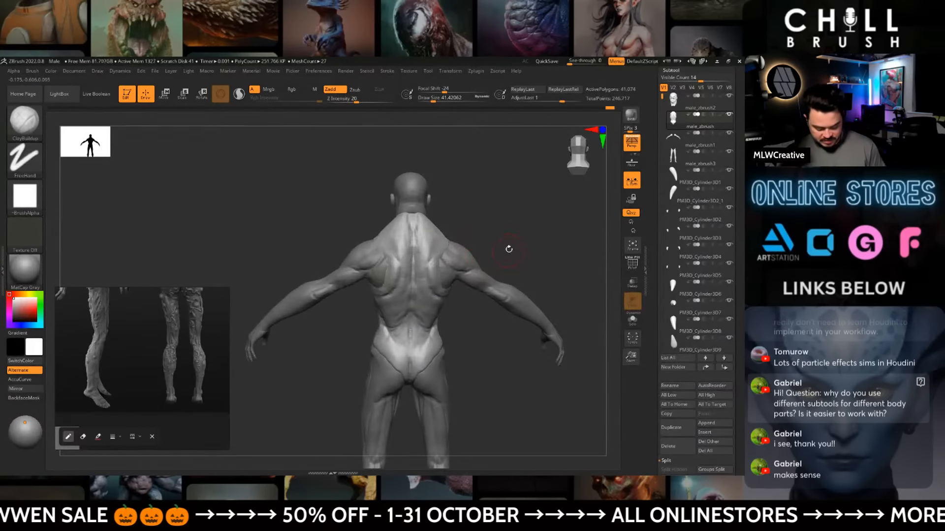
# - Carve grooves into the lower back and around the sacrum with DamStandard at a draw size of about 41.4
pyautogui.press('b')
pyautogui.press('d')
pyautogui.press('s')
pyautogui.keyDown('alt'); pyautogui.moveTo(522, 235); pyautogui.dragTo(515, 261); pyautogui.keyUp('alt')
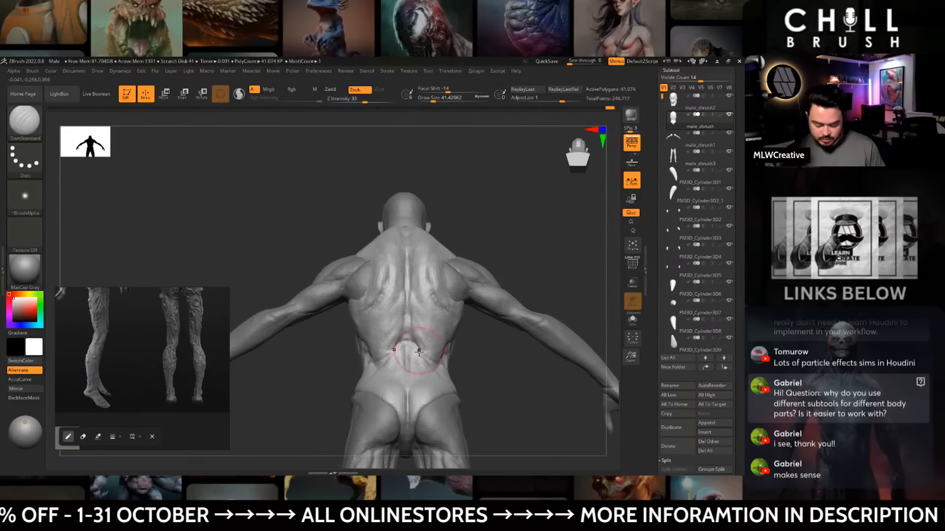
pyautogui.moveTo(432, 363); pyautogui.dragTo(446, 392)
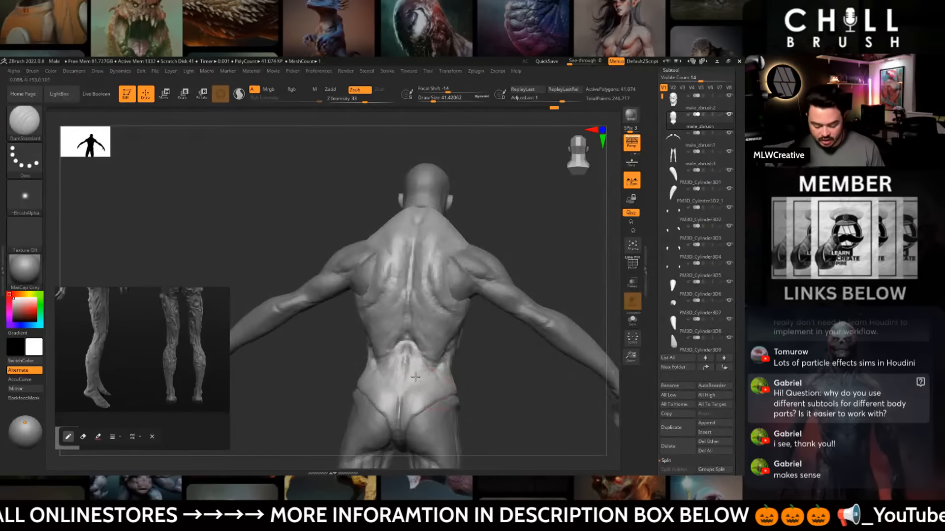
pyautogui.keyDown('alt'); pyautogui.moveTo(473, 406); pyautogui.dragTo(419, 330); pyautogui.keyUp('alt')
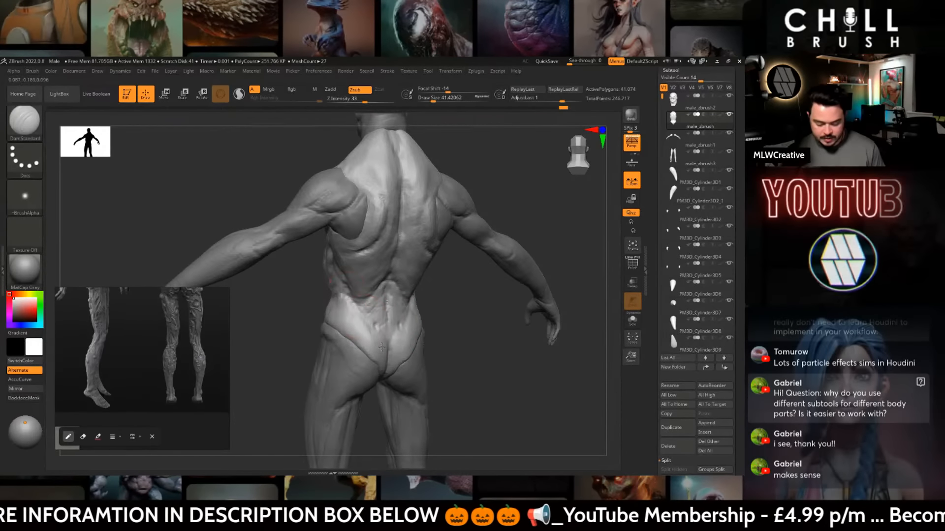
pyautogui.moveTo(366, 315)
pyautogui.mouseDown()
pyautogui.moveTo(392, 299)
pyautogui.moveTo(393, 339)
pyautogui.mouseUp()
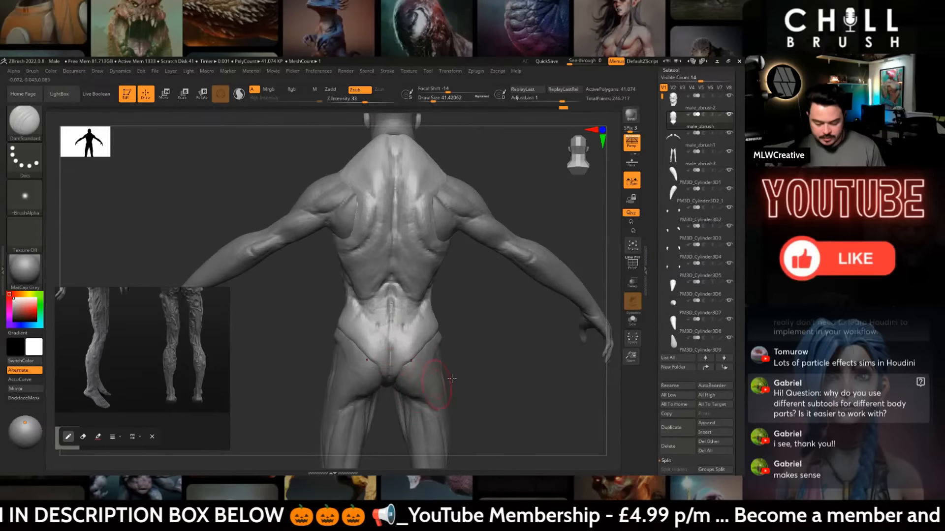
pyautogui.keyDown('alt'); pyautogui.moveTo(463, 380); pyautogui.dragTo(493, 289); pyautogui.keyUp('alt')
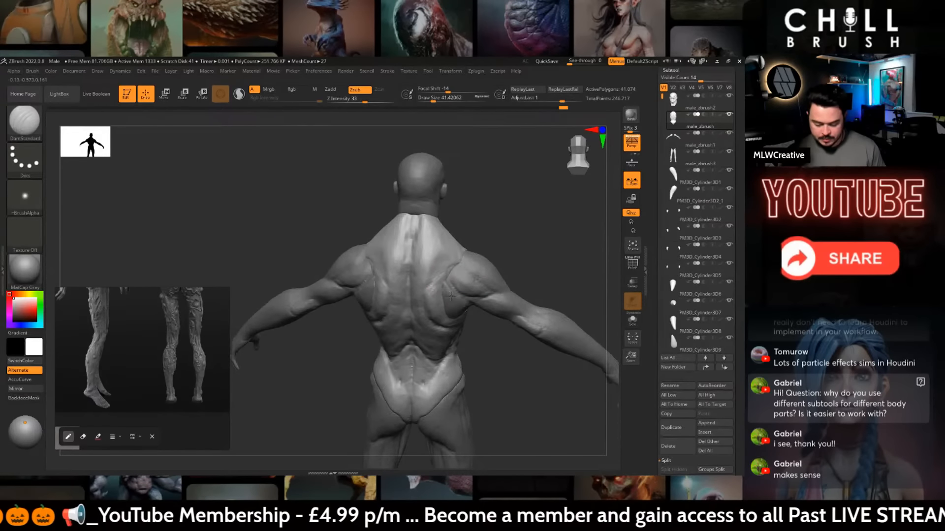
# - Add form to the sides of the abdomen below the ribs with ClayBuildup at a draw size of about 17
pyautogui.keyDown('alt'); pyautogui.moveTo(528, 216); pyautogui.dragTo(464, 224); pyautogui.keyUp('alt')
pyautogui.moveTo(546, 231)
pyautogui.keyDown('alt'); pyautogui.mouseDown()
pyautogui.moveTo(462, 223)
pyautogui.moveTo(510, 212)
pyautogui.moveTo(509, 197)
pyautogui.moveTo(512, 245)
pyautogui.moveTo(521, 244)
pyautogui.moveTo(510, 270)
pyautogui.mouseUp(); pyautogui.keyUp('alt')
pyautogui.press('b')
pyautogui.press('c')
pyautogui.press('b')
pyautogui.press('space')
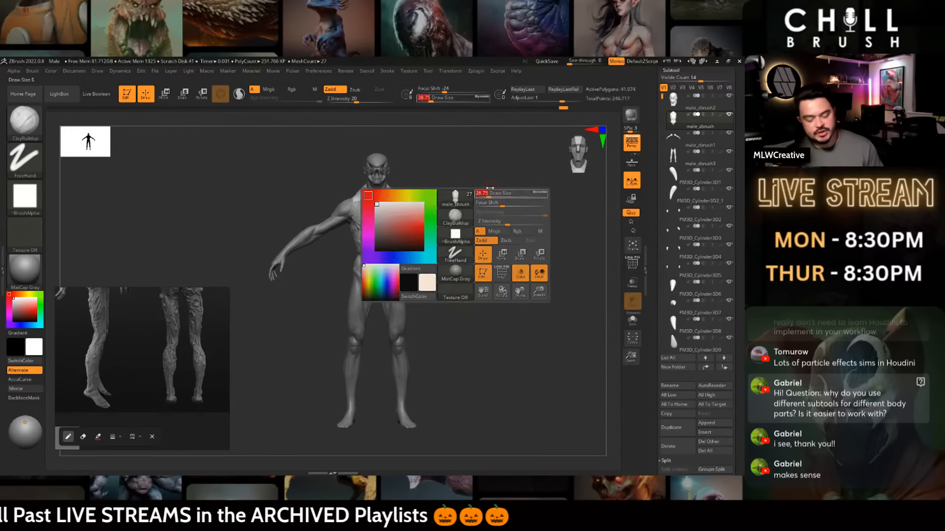
pyautogui.keyDown('alt'); pyautogui.moveTo(497, 210); pyautogui.dragTo(493, 270); pyautogui.keyUp('alt')
pyautogui.keyDown('alt'); pyautogui.moveTo(475, 308); pyautogui.dragTo(463, 263); pyautogui.keyUp('alt')
pyautogui.press('space')
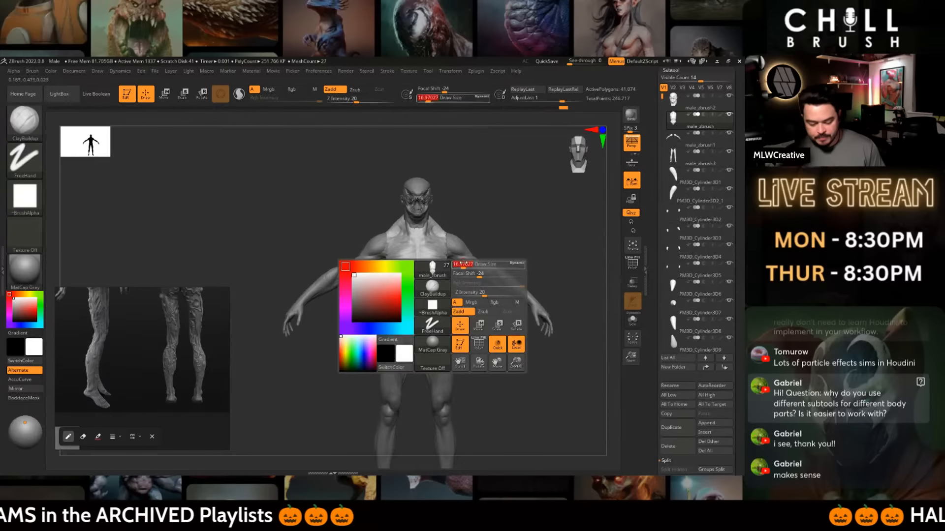
pyautogui.keyDown('alt'); pyautogui.moveTo(503, 229); pyautogui.dragTo(508, 310); pyautogui.keyUp('alt')
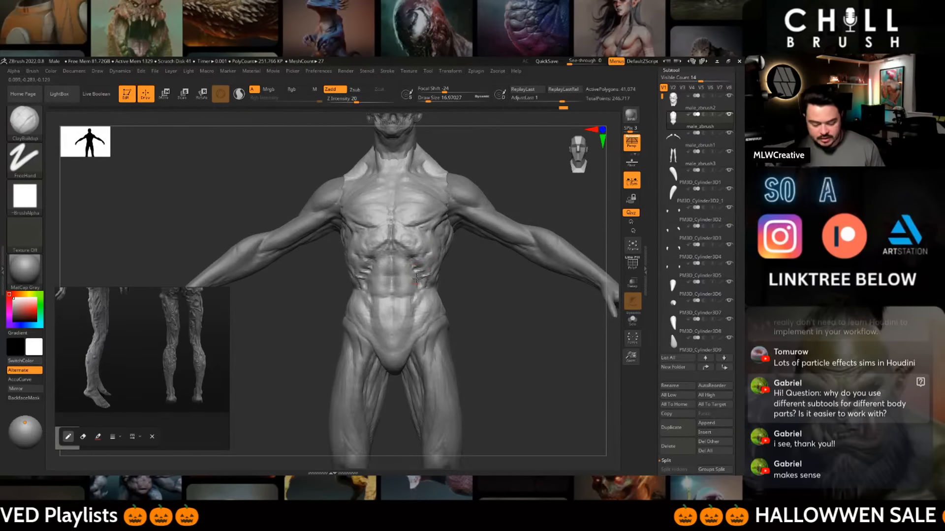
pyautogui.moveTo(415, 270); pyautogui.dragTo(412, 285)
pyautogui.moveTo(484, 340)
pyautogui.keyDown('alt'); pyautogui.mouseDown()
pyautogui.moveTo(464, 288)
pyautogui.moveTo(492, 261)
pyautogui.moveTo(527, 253)
pyautogui.moveTo(521, 232)
pyautogui.mouseUp(); pyautogui.keyUp('alt')
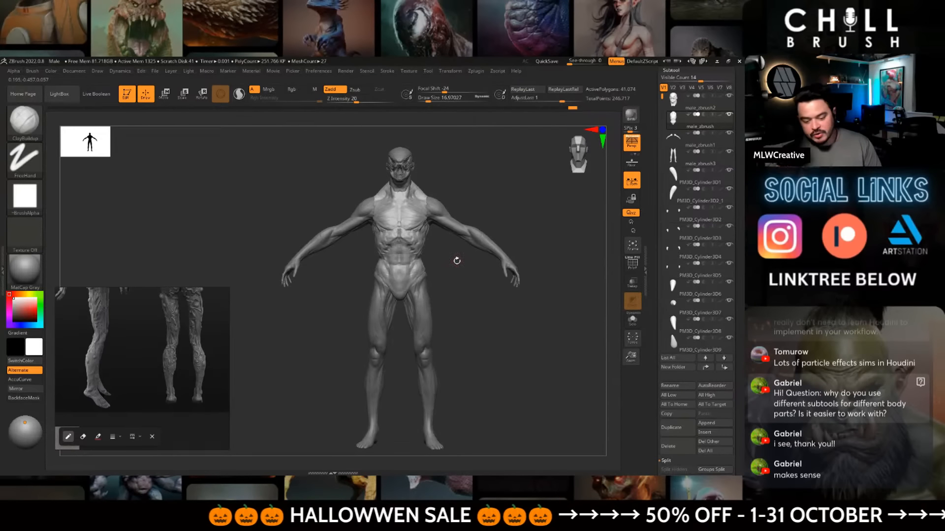
# - Flatten the outer pectorals with TrimDynamic, reducing the draw size from about 46.2 to 32.7
pyautogui.moveTo(504, 196)
pyautogui.mouseDown()
pyautogui.moveTo(458, 203)
pyautogui.moveTo(503, 213)
pyautogui.moveTo(504, 239)
pyautogui.mouseUp()
pyautogui.press('b')
pyautogui.press('t')
pyautogui.press('d')
pyautogui.moveTo(431, 248); pyautogui.dragTo(420, 254)
pyautogui.moveTo(476, 287); pyautogui.dragTo(500, 249)
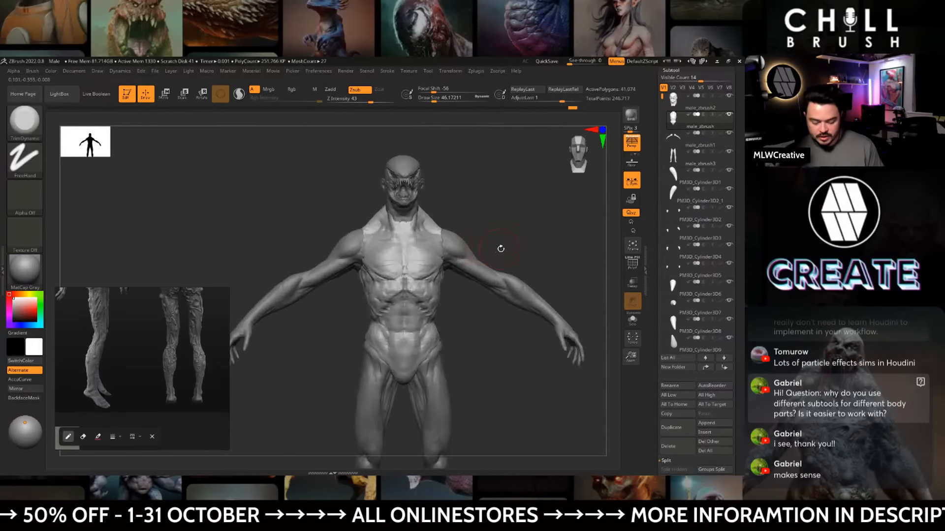
pyautogui.moveTo(426, 251); pyautogui.dragTo(431, 254)
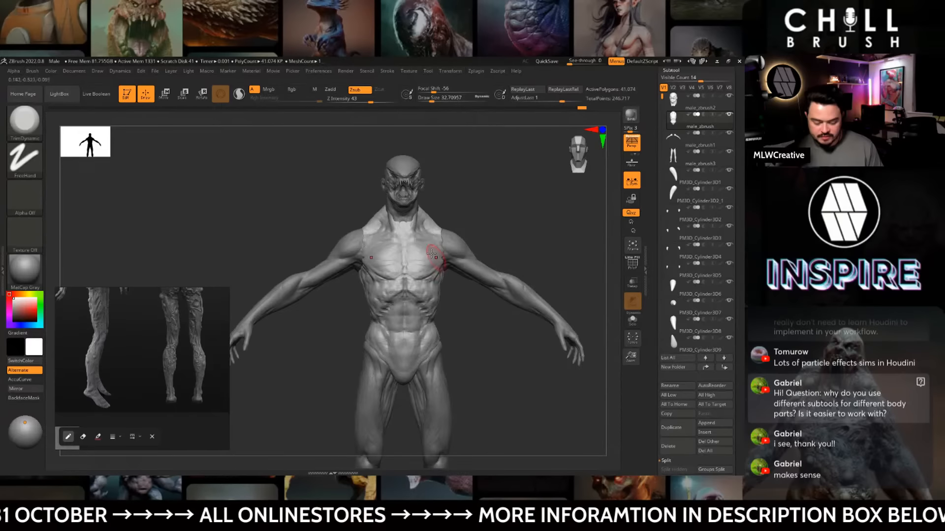
pyautogui.moveTo(510, 237)
pyautogui.keyDown('alt'); pyautogui.mouseDown()
pyautogui.moveTo(505, 211)
pyautogui.moveTo(492, 211)
pyautogui.mouseUp(); pyautogui.keyUp('alt')
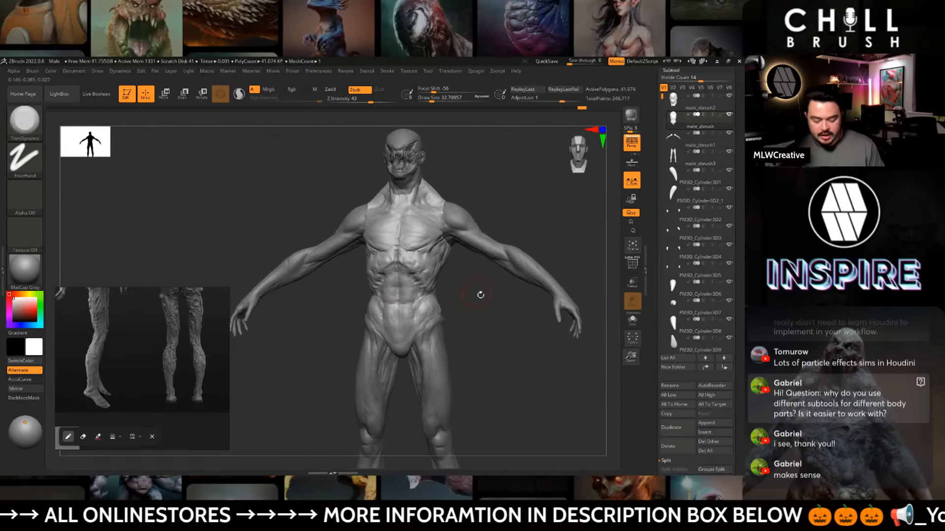
pyautogui.moveTo(480, 295); pyautogui.dragTo(489, 326)
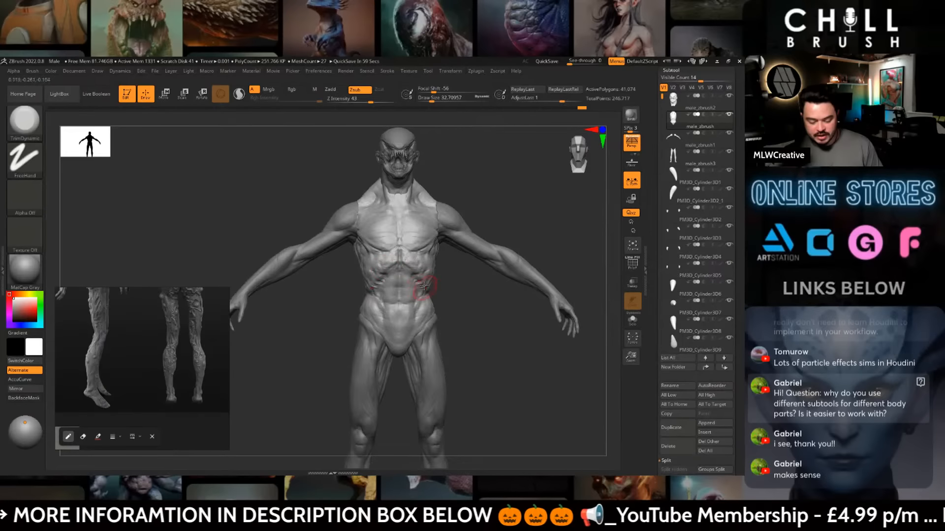
pyautogui.keyDown('alt'); pyautogui.moveTo(464, 316); pyautogui.dragTo(474, 289); pyautogui.keyUp('alt')
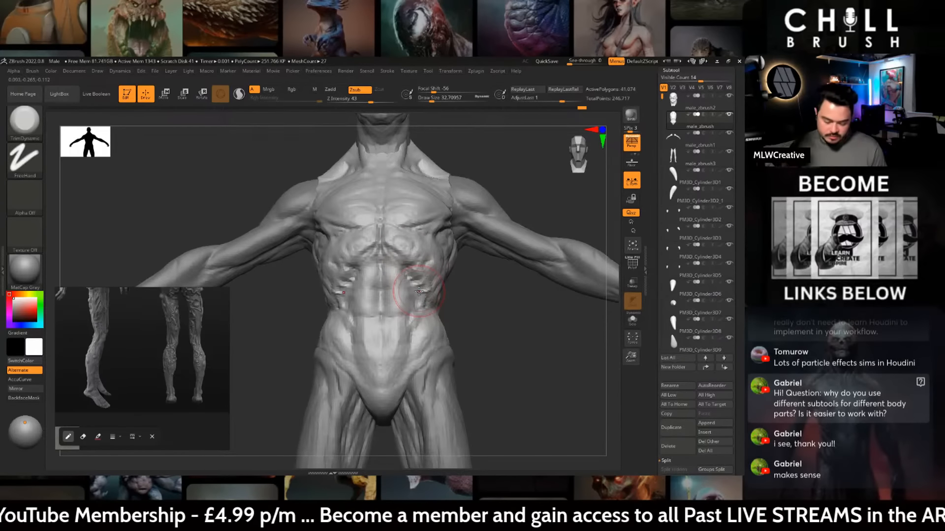
pyautogui.moveTo(461, 314); pyautogui.dragTo(482, 349)
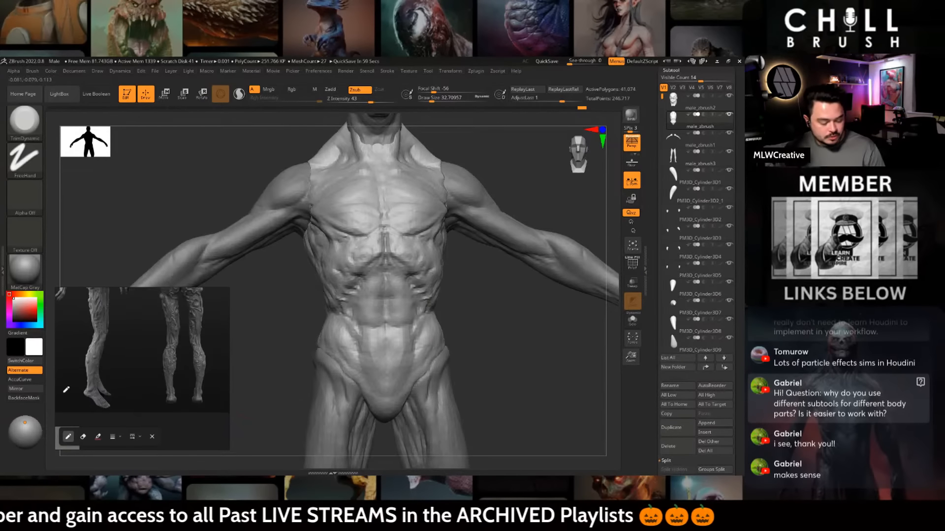
# - Browse the creature reference board and enlarge its window to cover the sculpting viewport
pyautogui.scroll(-3, 175, 363)
pyautogui.scroll(5, 129, 323)
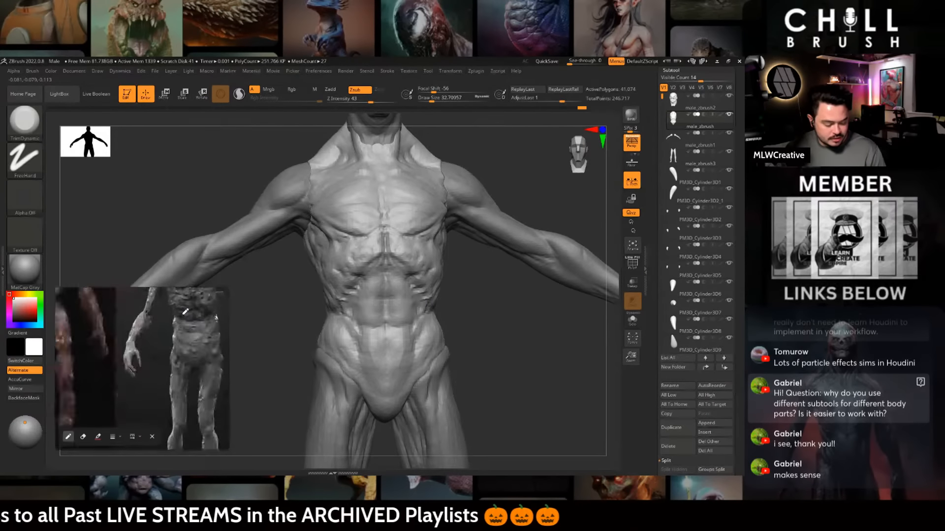
pyautogui.scroll(-5, 198, 324)
pyautogui.scroll(4, 160, 327)
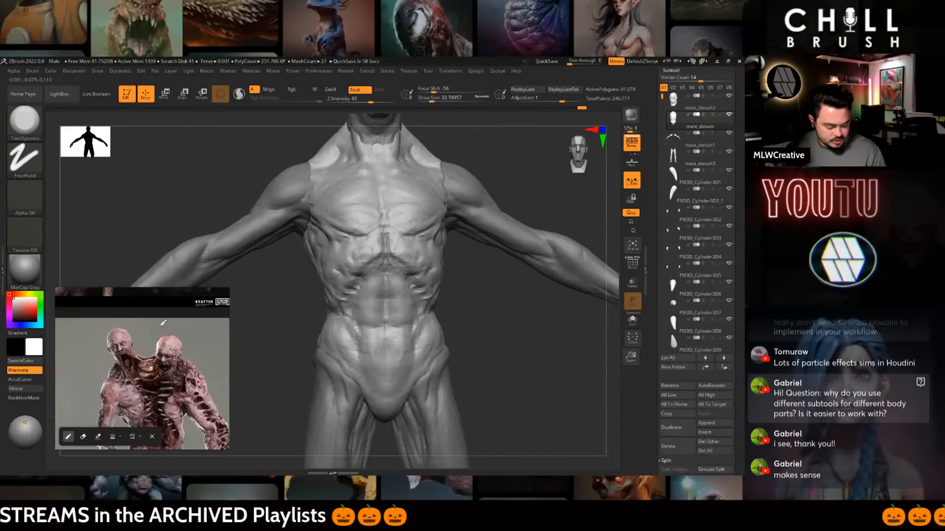
pyautogui.moveTo(160, 327)
pyautogui.mouseDown(button='middle')
pyautogui.moveTo(215, 300)
pyautogui.moveTo(396, 390)
pyautogui.mouseUp(button='middle')
pyautogui.scroll(-3, 213, 320)
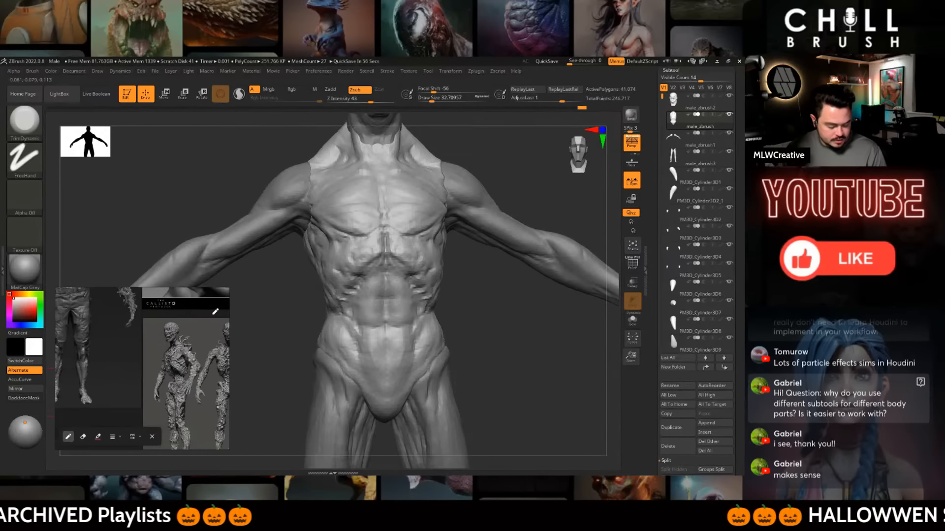
pyautogui.scroll(4, 173, 359)
pyautogui.moveTo(173, 358); pyautogui.dragTo(207, 394, button='middle')
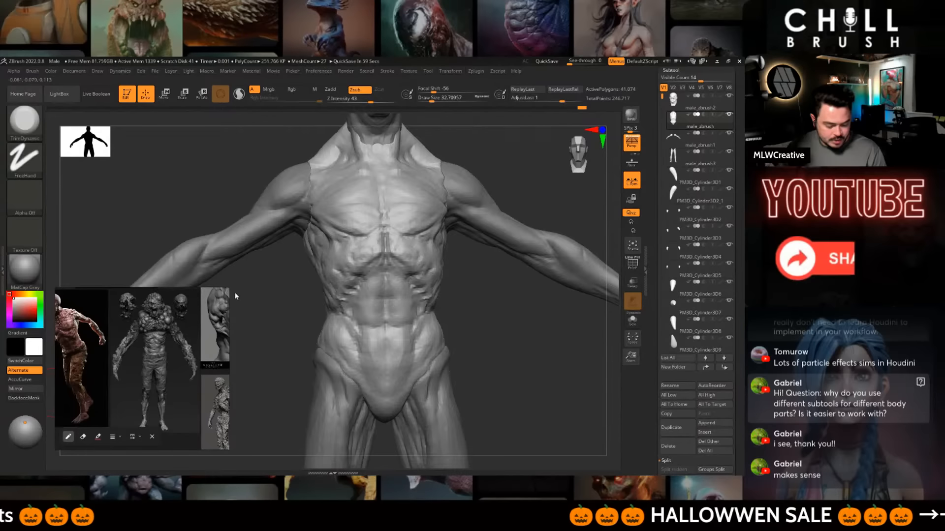
pyautogui.moveTo(229, 288); pyautogui.dragTo(672, 102)
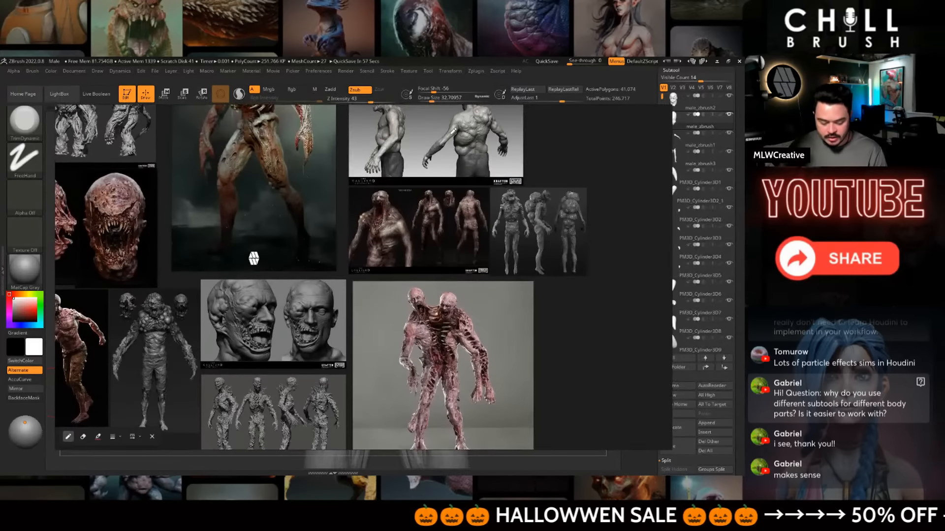
# - Examine the torsos and skin of the two trousered zombie figures and the four-view tendril-covered creature sculpt
pyautogui.scroll(-2, 348, 236)
pyautogui.moveTo(348, 236); pyautogui.dragTo(452, 167, button='middle')
pyautogui.scroll(2, 284, 247)
pyautogui.moveTo(284, 247)
pyautogui.mouseDown(button='middle')
pyautogui.moveTo(364, 296)
pyautogui.moveTo(331, 225)
pyautogui.moveTo(462, 203)
pyautogui.moveTo(574, 242)
pyautogui.mouseUp(button='middle')
pyautogui.scroll(5, 364, 295)
pyautogui.scroll(2, 363, 295)
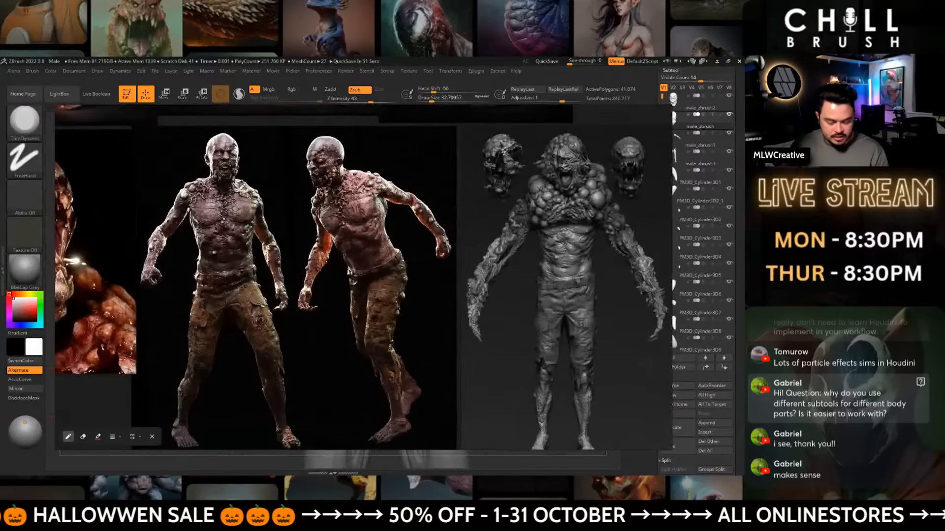
pyautogui.scroll(4, 361, 209)
pyautogui.moveTo(291, 187); pyautogui.dragTo(363, 207, button='middle')
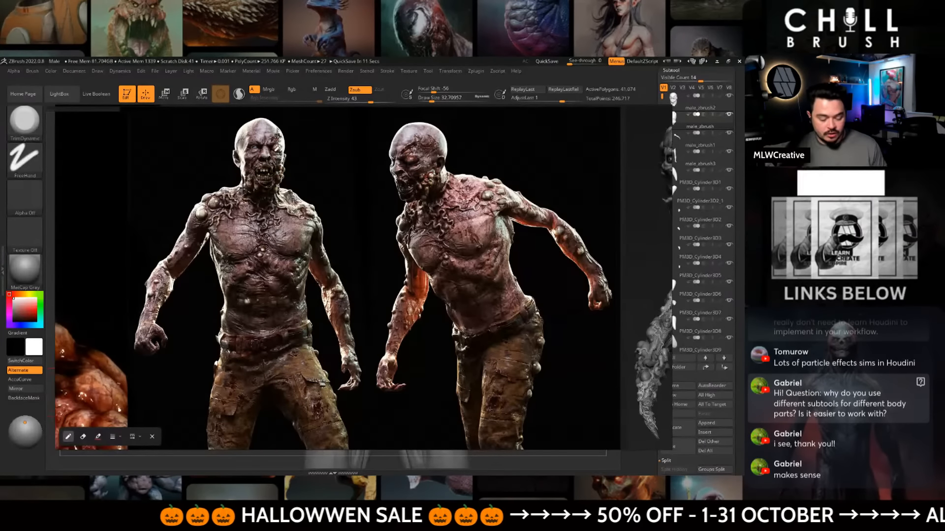
pyautogui.moveTo(286, 149); pyautogui.dragTo(369, 324, button='middle')
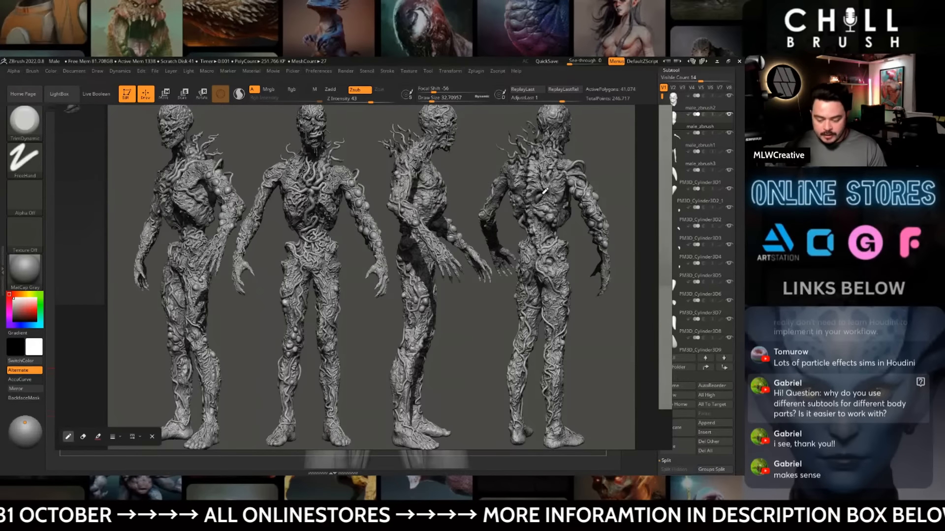
# - Examine the grey sculpt with the tumour-covered chest, from its head and abdomen down to the trousers and feet
pyautogui.scroll(-6, 542, 193)
pyautogui.moveTo(543, 193); pyautogui.dragTo(394, 320, button='middle')
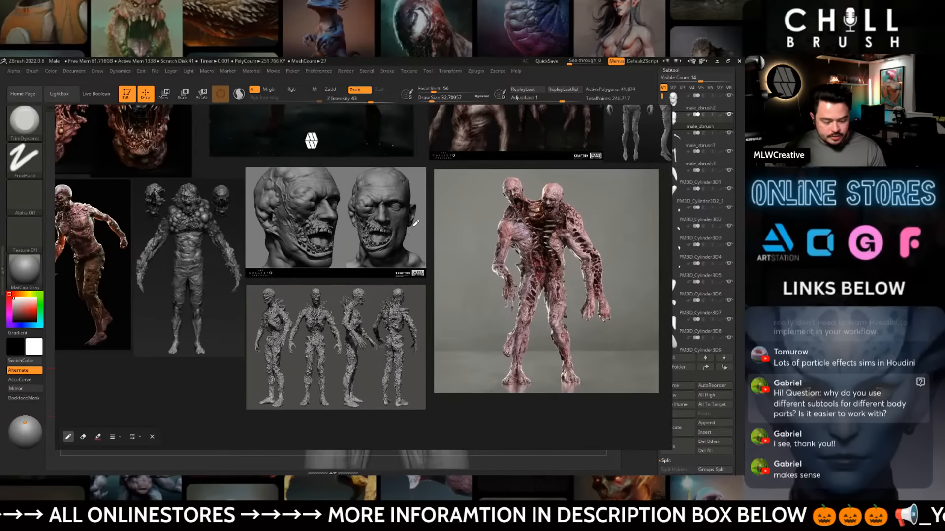
pyautogui.moveTo(197, 246); pyautogui.dragTo(290, 278, button='middle')
pyautogui.scroll(6, 306, 279)
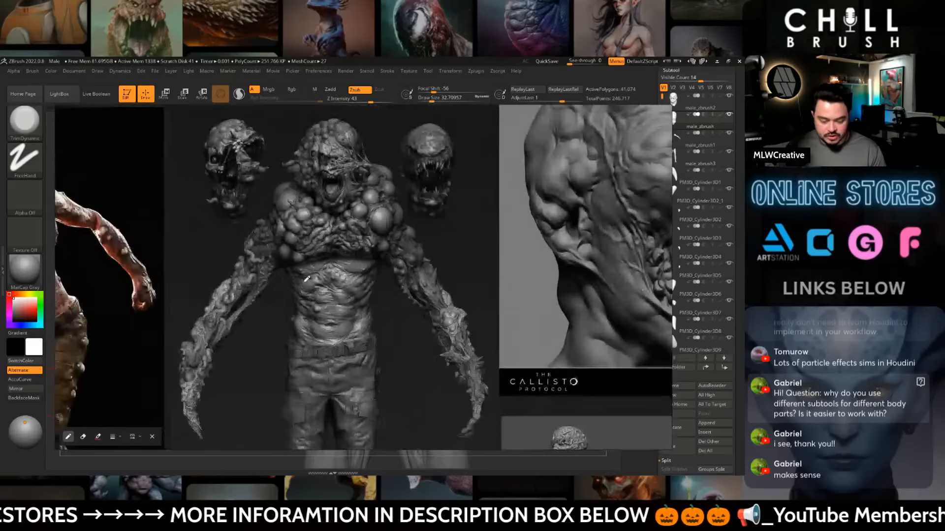
pyautogui.scroll(-1, 306, 279)
pyautogui.moveTo(359, 280); pyautogui.dragTo(379, 254, button='middle')
pyautogui.scroll(1, 373, 239)
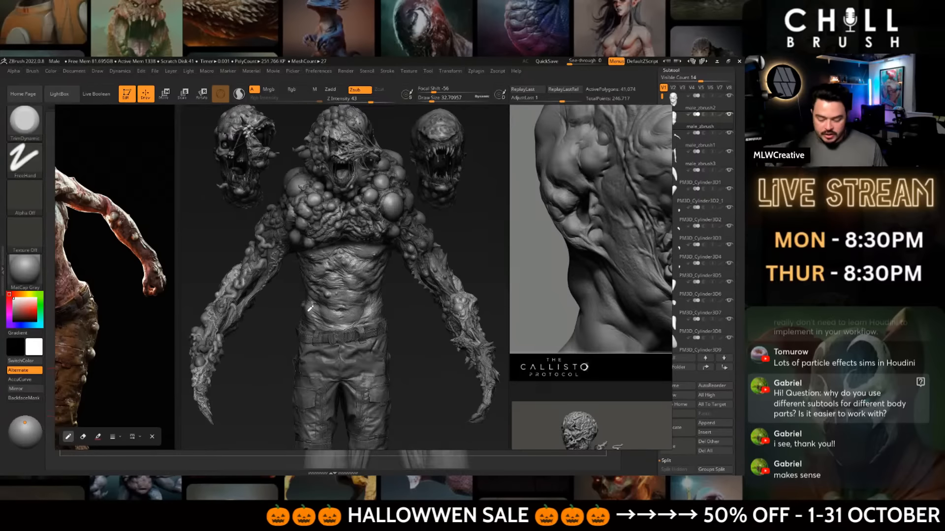
pyautogui.moveTo(362, 284); pyautogui.dragTo(382, 127, button='middle')
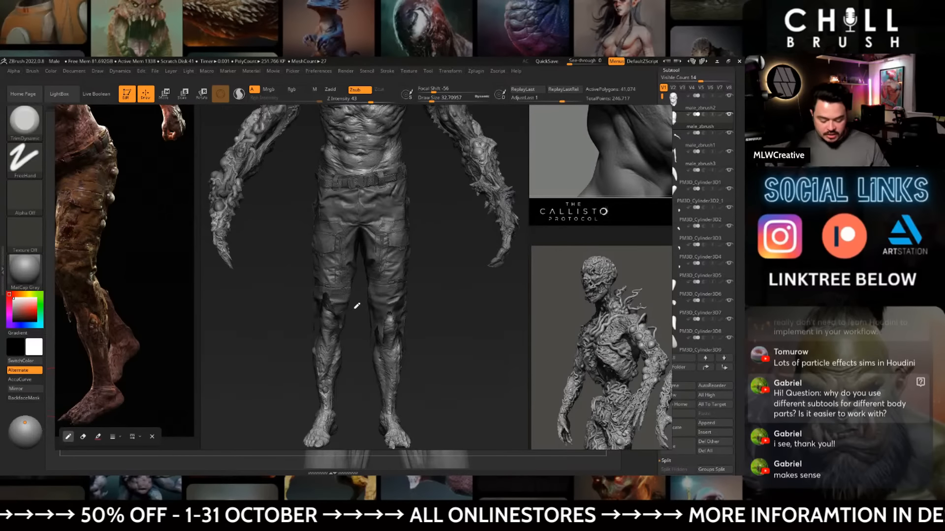
pyautogui.moveTo(362, 258); pyautogui.dragTo(330, 281, button='middle')
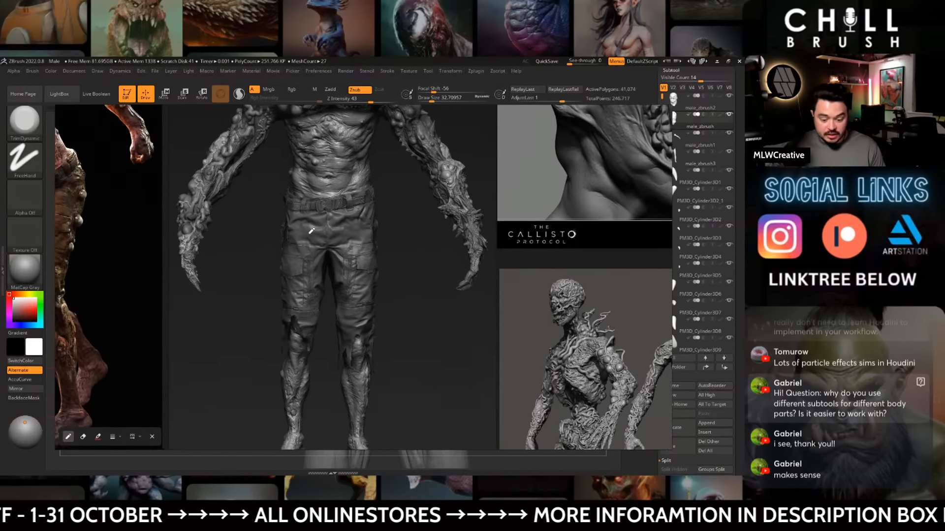
pyautogui.scroll(-2, 391, 177)
pyautogui.moveTo(391, 177); pyautogui.dragTo(389, 215, button='middle')
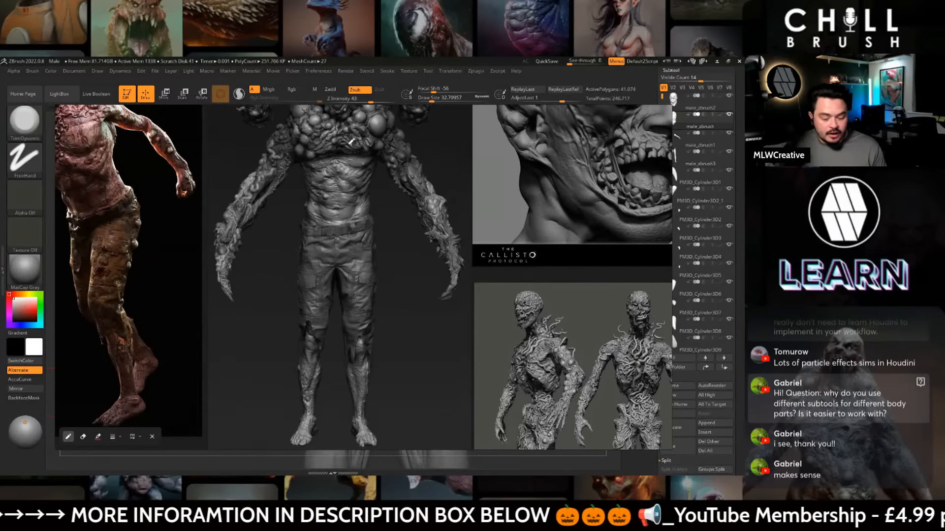
pyautogui.moveTo(351, 141); pyautogui.dragTo(349, 164, button='middle')
pyautogui.scroll(-5, 367, 231)
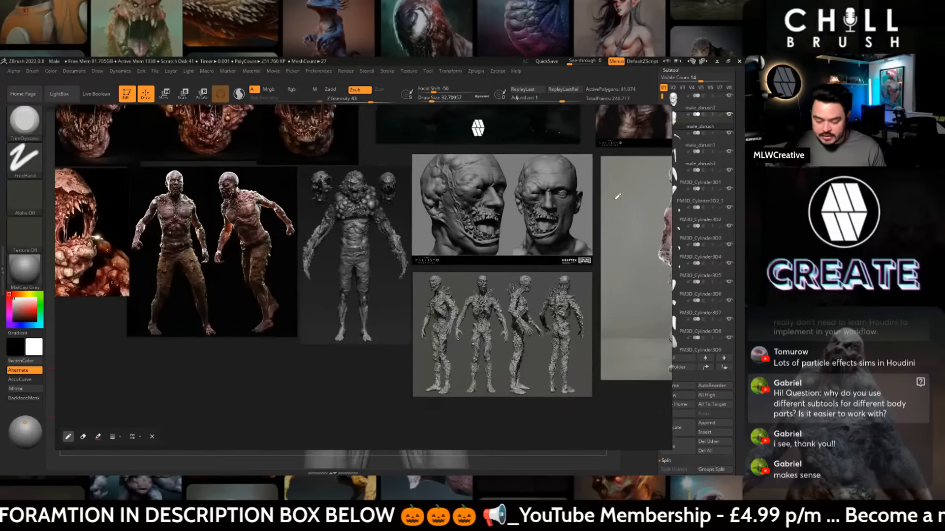
# - Examine the deformed head sculpts and the three-view creature with bulbous growths on its back
pyautogui.moveTo(617, 197); pyautogui.dragTo(489, 246, button='middle')
pyautogui.scroll(5, 396, 246)
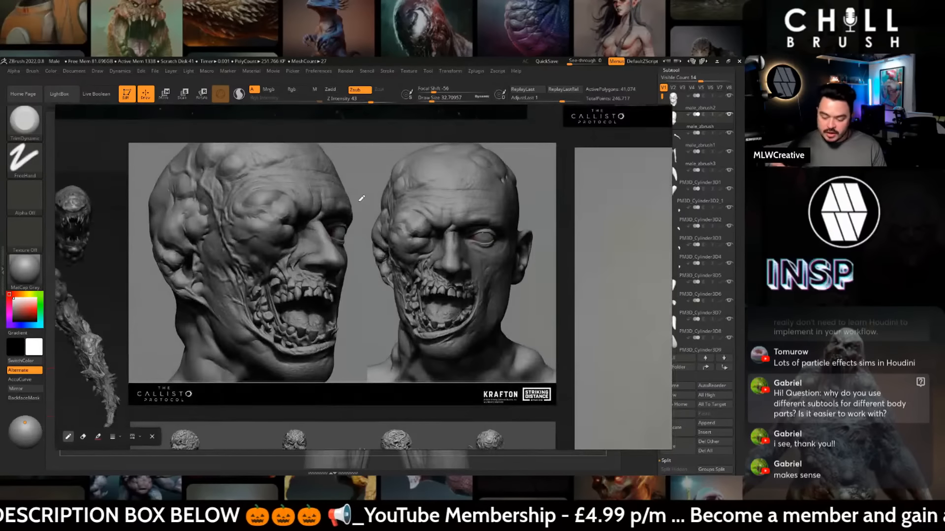
pyautogui.moveTo(496, 184); pyautogui.dragTo(512, 213, button='right')
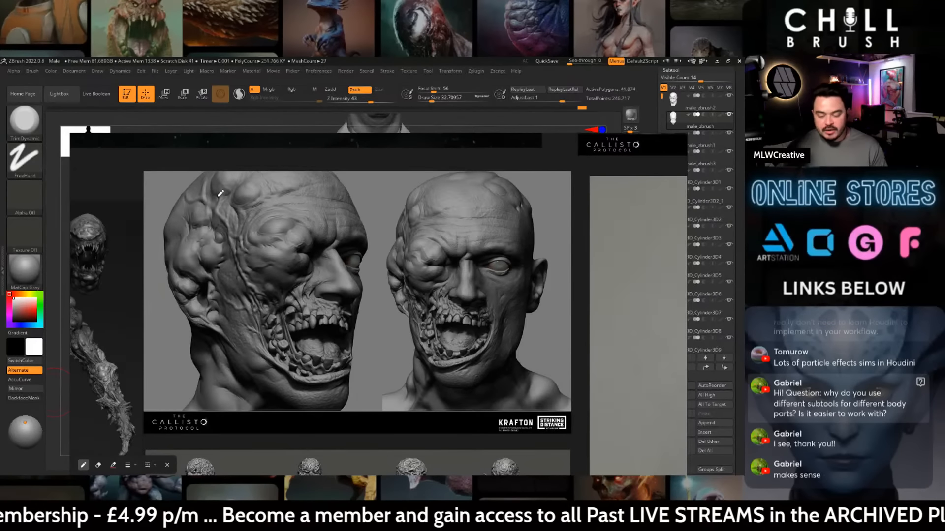
pyautogui.scroll(-4, 246, 206)
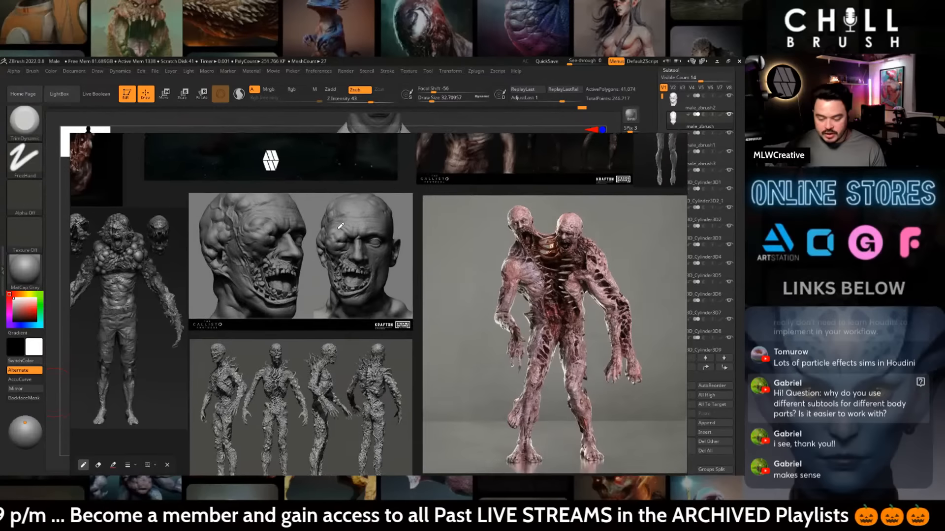
pyautogui.moveTo(347, 222); pyautogui.dragTo(278, 339, button='right')
pyautogui.moveTo(278, 339)
pyautogui.mouseDown(button='middle')
pyautogui.moveTo(205, 363)
pyautogui.moveTo(204, 421)
pyautogui.mouseUp(button='middle')
pyautogui.scroll(4, 578, 288)
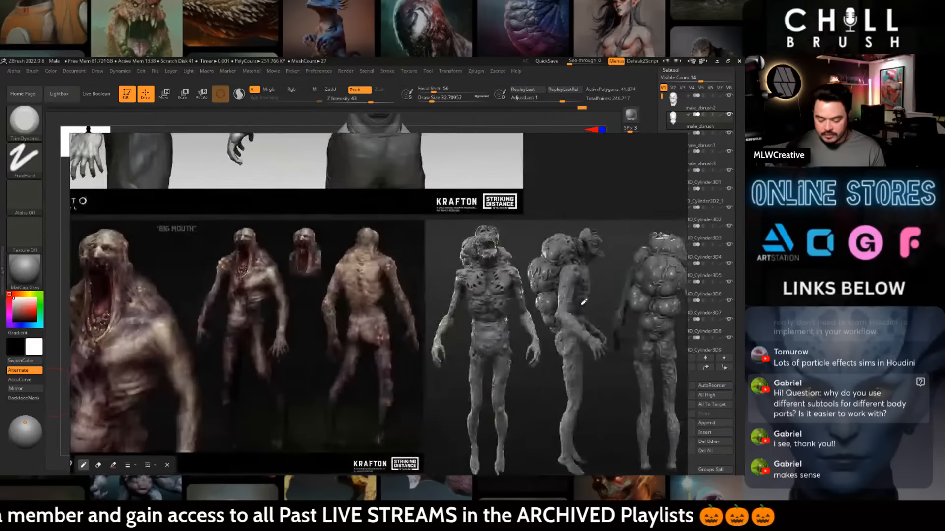
pyautogui.moveTo(584, 297)
pyautogui.mouseDown(button='middle')
pyautogui.moveTo(434, 292)
pyautogui.moveTo(414, 278)
pyautogui.mouseUp(button='middle')
pyautogui.scroll(2, 396, 272)
pyautogui.moveTo(321, 256); pyautogui.dragTo(310, 223, button='middle')
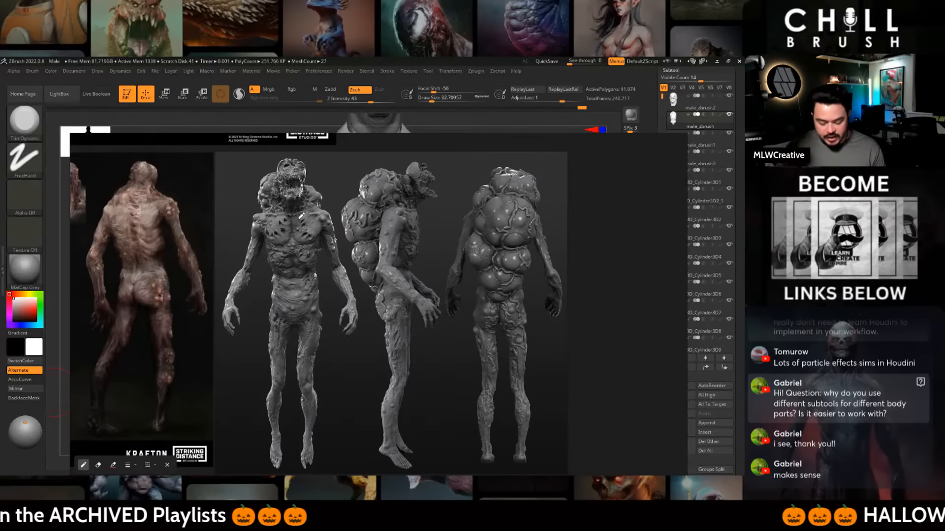
pyautogui.moveTo(371, 374)
pyautogui.mouseDown(button='middle')
pyautogui.moveTo(371, 336)
pyautogui.moveTo(375, 358)
pyautogui.mouseUp(button='middle')
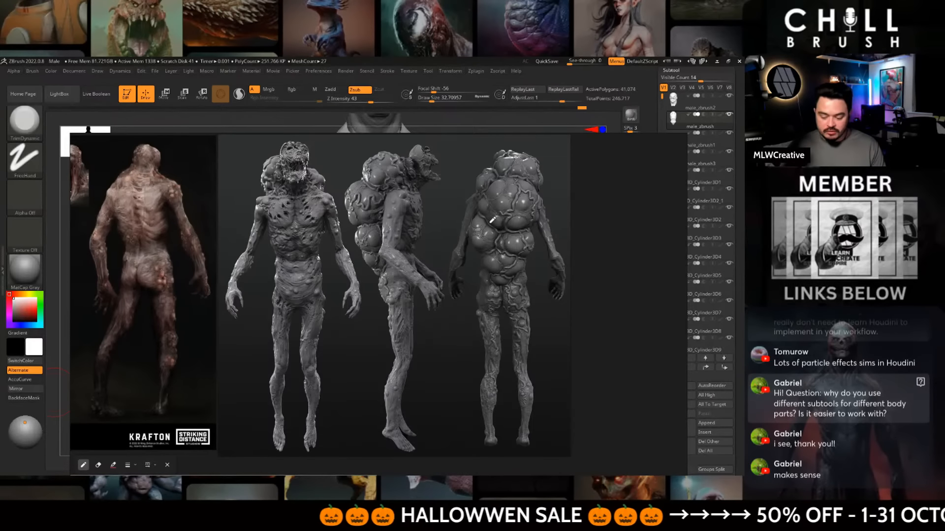
pyautogui.scroll(-3, 474, 259)
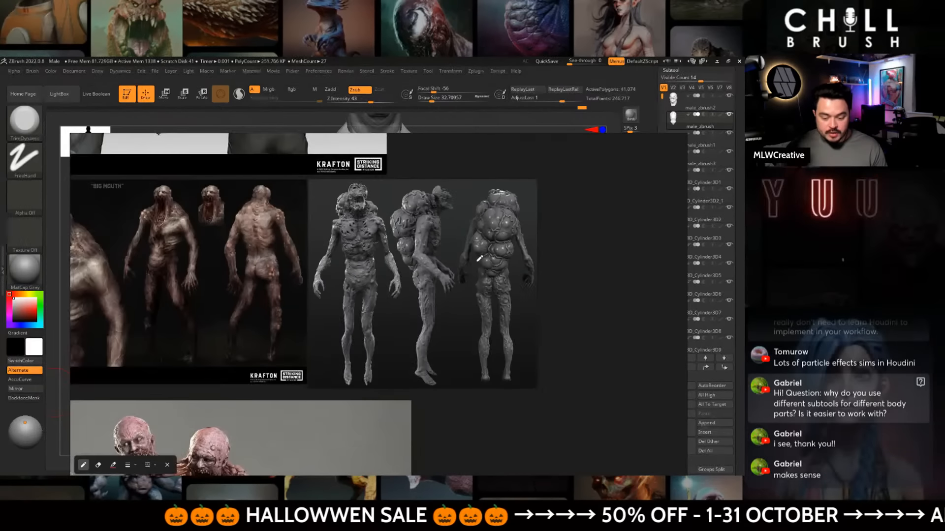
# - Examine the bare-chested zombie sculpt's back, side and front views, focusing on the swollen torso and arms
pyautogui.moveTo(441, 258); pyautogui.dragTo(581, 361, button='middle')
pyautogui.moveTo(289, 139); pyautogui.dragTo(319, 282, button='middle')
pyautogui.scroll(3, 320, 282)
pyautogui.scroll(-2, 365, 273)
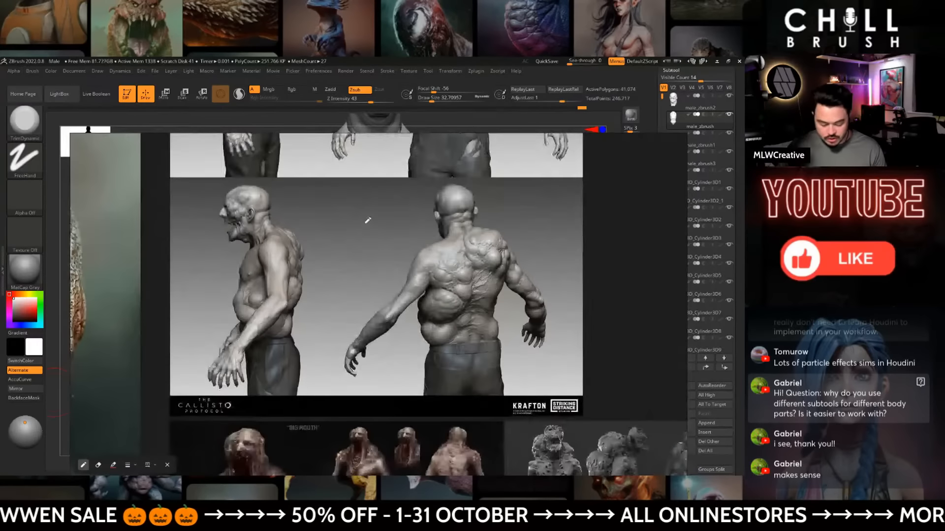
pyautogui.moveTo(368, 221); pyautogui.dragTo(336, 411, button='middle')
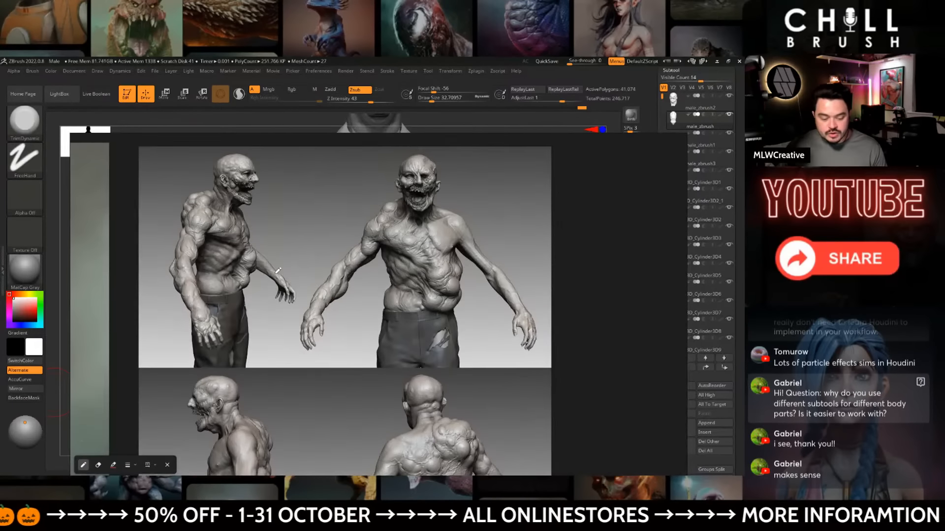
pyautogui.scroll(2, 278, 270)
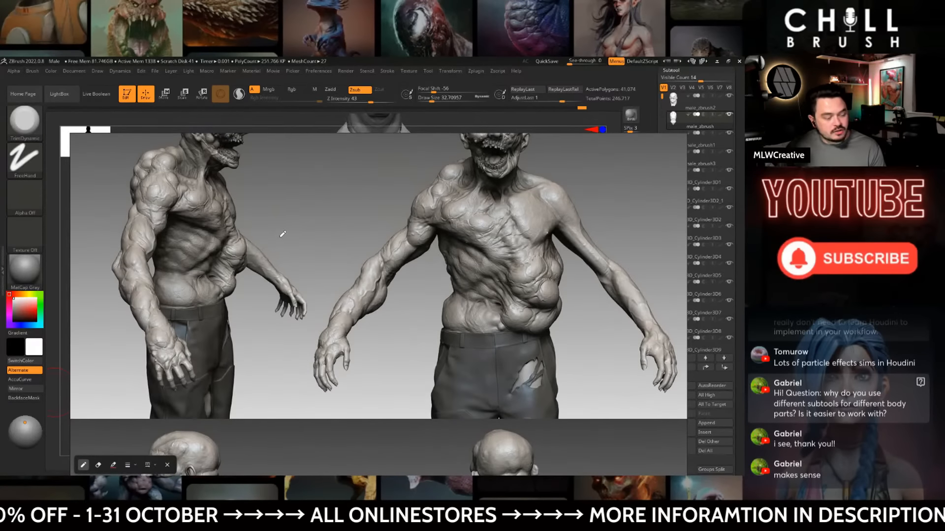
pyautogui.moveTo(283, 234); pyautogui.dragTo(283, 266, button='middle')
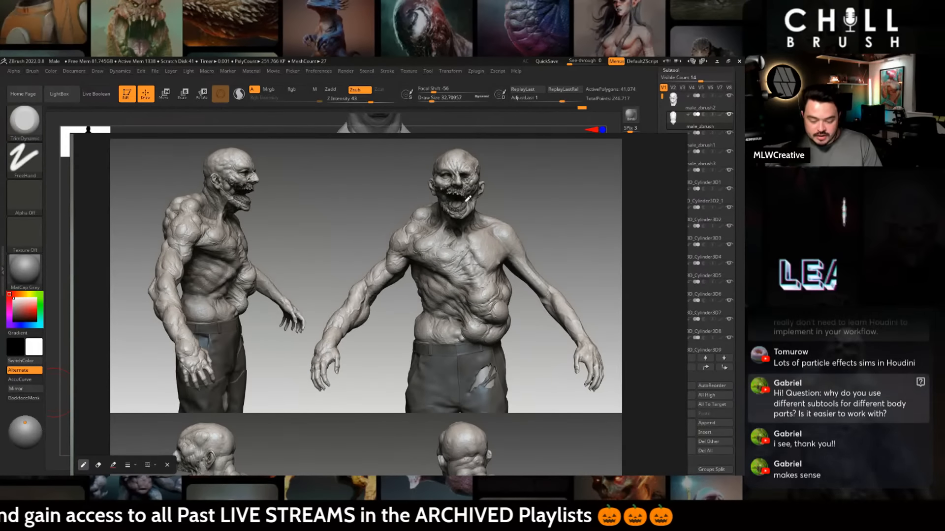
# - Examine the coloured and grey turnaround views of the hulking creature on the reference board
pyautogui.scroll(-5, 476, 180)
pyautogui.moveTo(311, 225); pyautogui.dragTo(380, 214, button='middle')
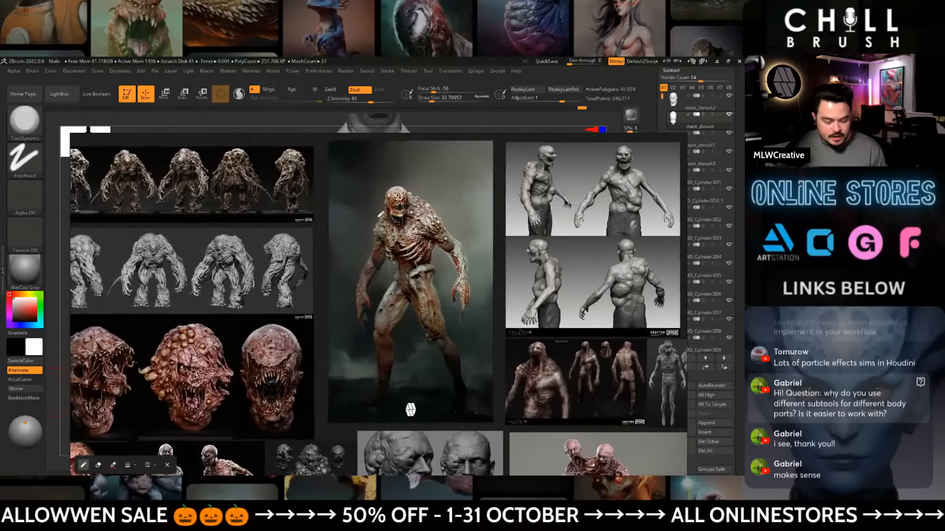
pyautogui.scroll(5, 254, 267)
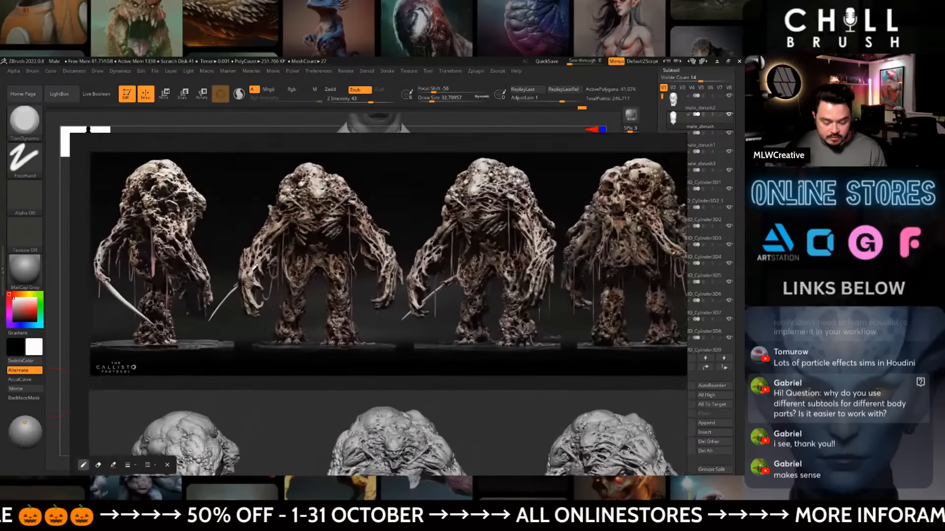
pyautogui.scroll(-3, 261, 256)
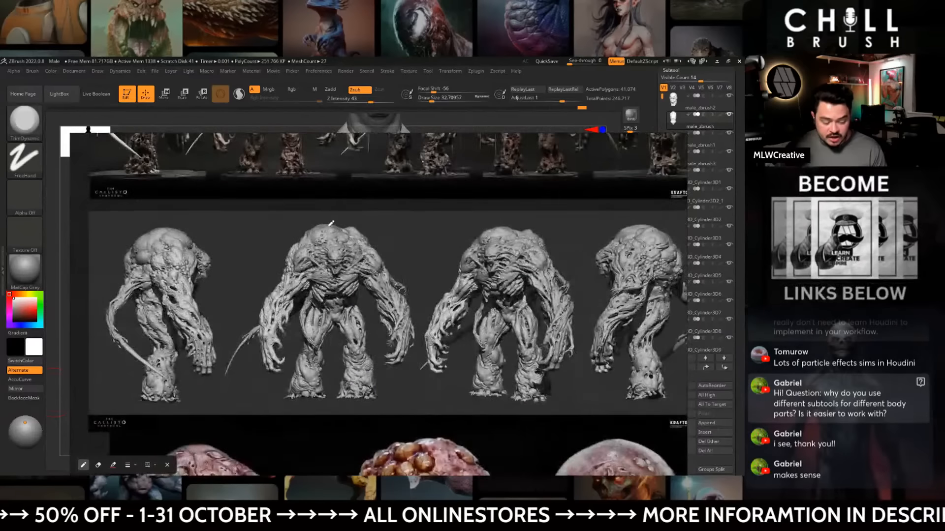
pyautogui.moveTo(330, 223); pyautogui.dragTo(307, 227, button='middle')
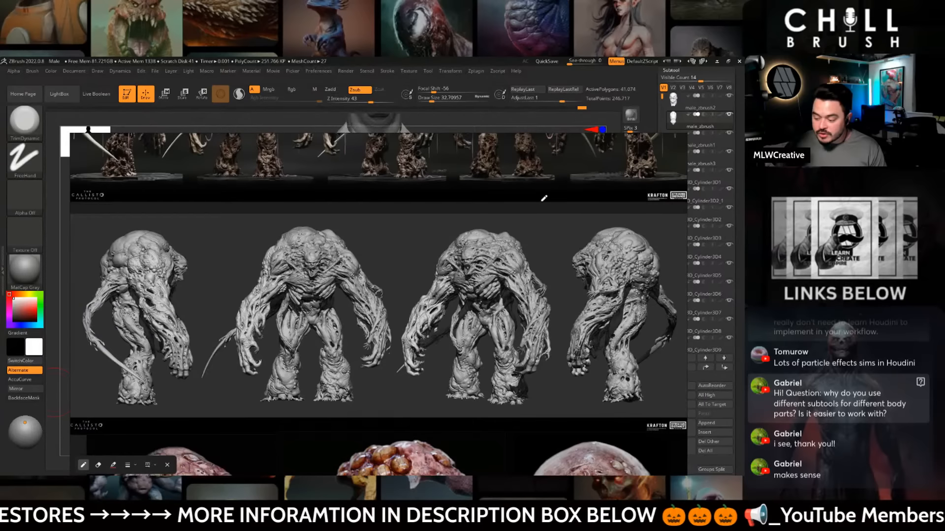
# - Shrink the reference window back beside the model's legs and frame the full-body creature concept painting in it
pyautogui.moveTo(687, 130)
pyautogui.mouseDown()
pyautogui.moveTo(635, 189)
pyautogui.moveTo(225, 258)
pyautogui.moveTo(190, 317)
pyautogui.moveTo(240, 332)
pyautogui.mouseUp()
pyautogui.moveTo(153, 375); pyautogui.dragTo(134, 358, button='right')
pyautogui.scroll(-4, 134, 358)
pyautogui.moveTo(148, 353); pyautogui.dragTo(107, 357, button='middle')
pyautogui.scroll(-3, 67, 353)
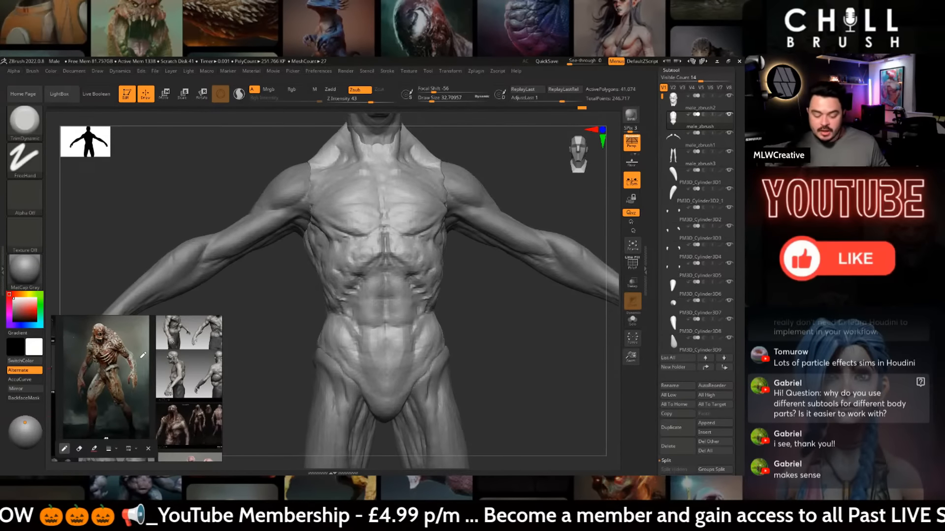
# - Examine the full creature's silhouette and proportions from the front and back, from the head down to the feet
pyautogui.keyDown('ctrl'); pyautogui.moveTo(515, 325); pyautogui.dragTo(500, 359, button='right'); pyautogui.keyUp('ctrl')
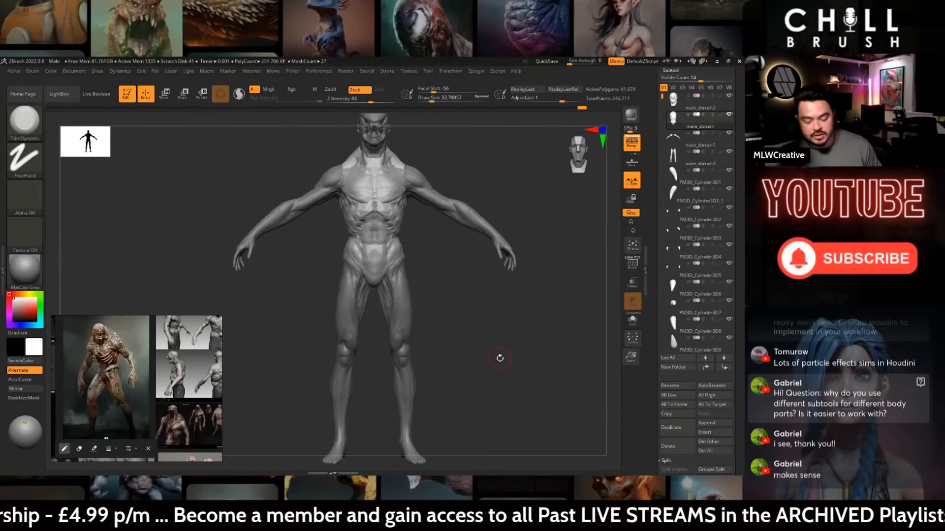
pyautogui.moveTo(488, 298); pyautogui.dragTo(533, 284, button='right')
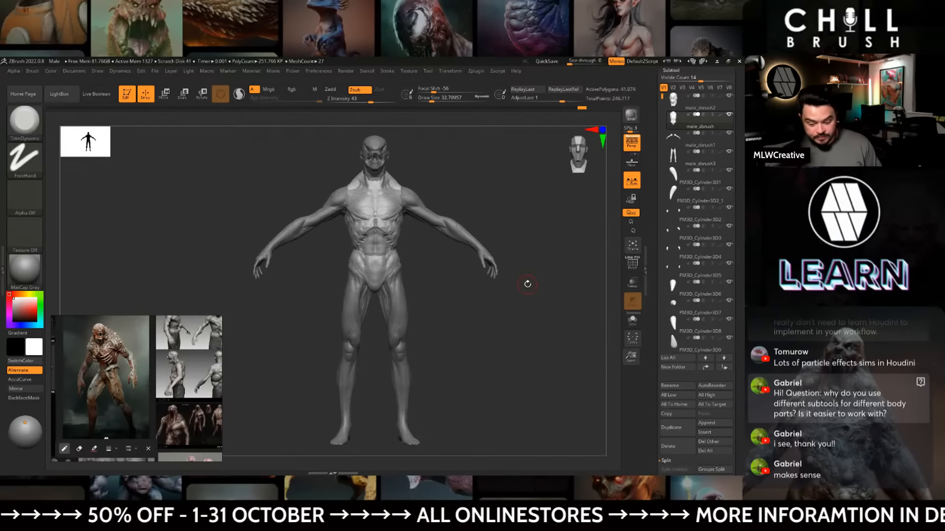
pyautogui.moveTo(515, 226)
pyautogui.mouseDown()
pyautogui.moveTo(468, 214)
pyautogui.moveTo(526, 236)
pyautogui.moveTo(507, 251)
pyautogui.mouseUp()
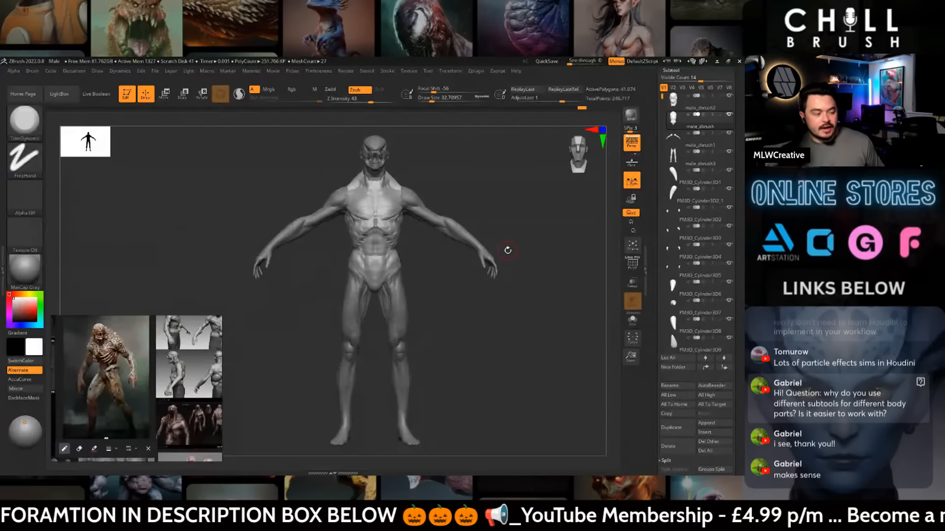
pyautogui.moveTo(537, 275)
pyautogui.mouseDown()
pyautogui.moveTo(518, 279)
pyautogui.moveTo(529, 281)
pyautogui.moveTo(523, 231)
pyautogui.moveTo(523, 253)
pyautogui.moveTo(546, 259)
pyautogui.mouseUp()
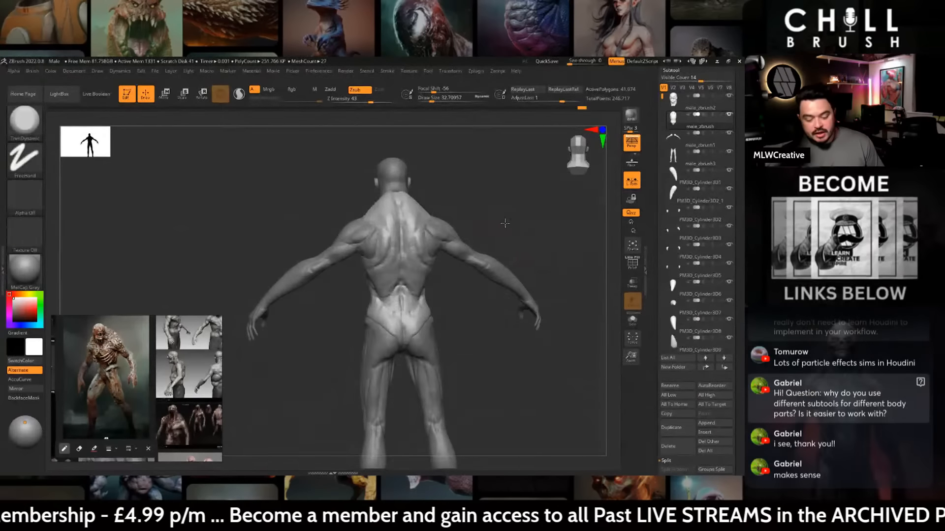
pyautogui.moveTo(491, 218); pyautogui.dragTo(434, 195)
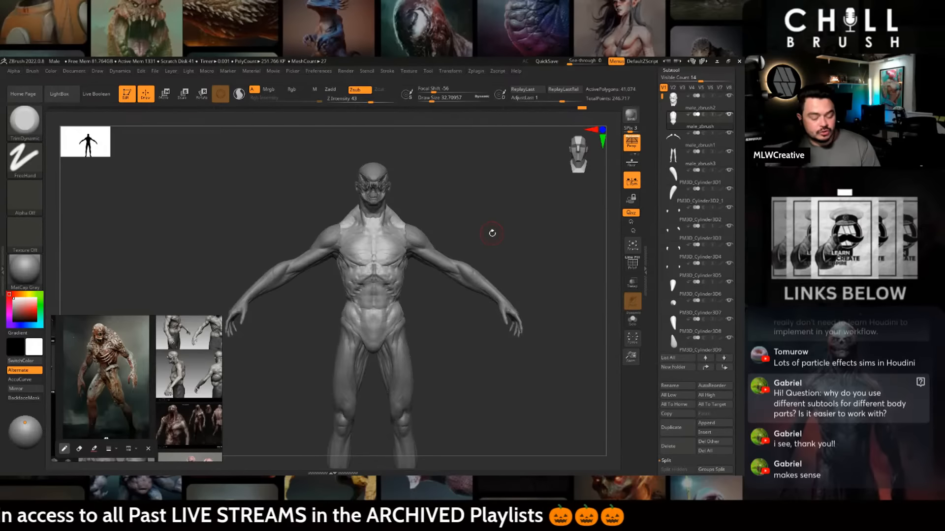
pyautogui.moveTo(496, 234)
pyautogui.mouseDown()
pyautogui.moveTo(472, 238)
pyautogui.moveTo(513, 235)
pyautogui.mouseUp()
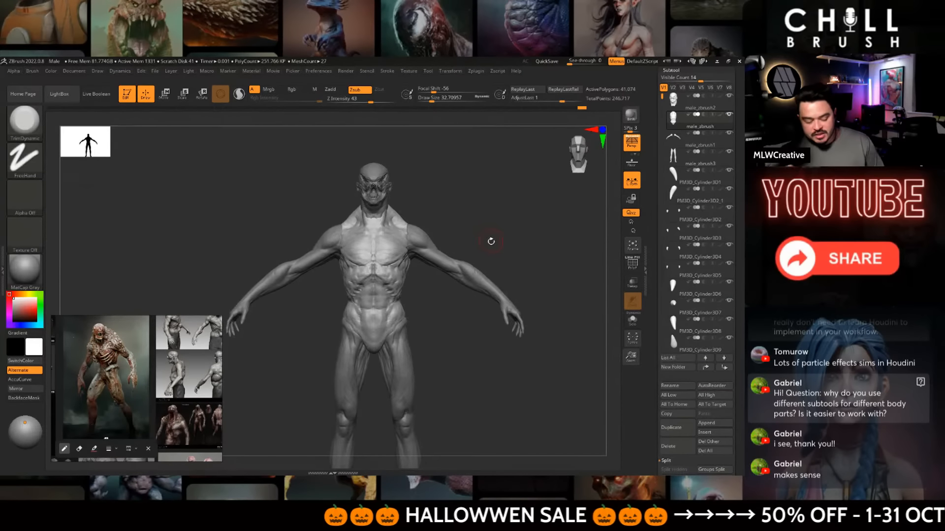
pyautogui.moveTo(533, 252)
pyautogui.keyDown('alt'); pyautogui.mouseDown()
pyautogui.moveTo(527, 257)
pyautogui.moveTo(534, 243)
pyautogui.mouseUp(); pyautogui.keyUp('alt')
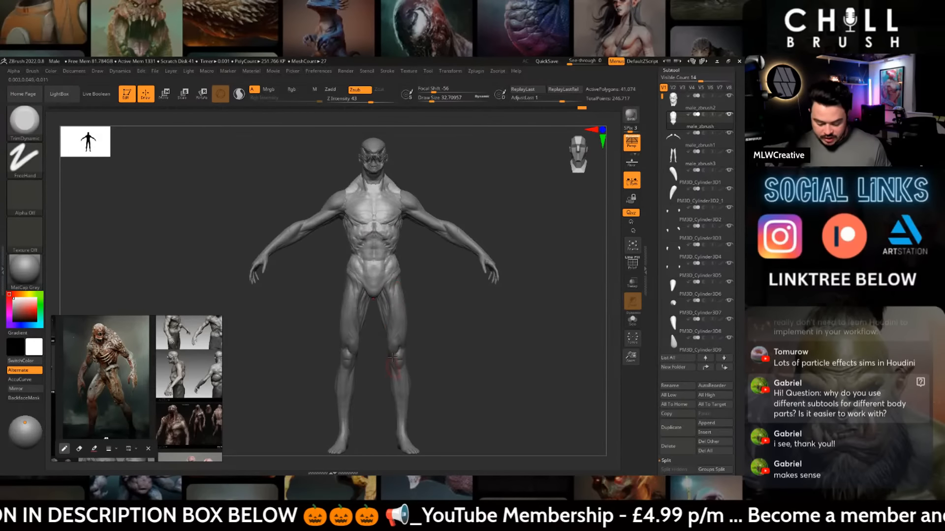
pyautogui.keyDown('alt'); pyautogui.moveTo(428, 377); pyautogui.dragTo(411, 247); pyautogui.keyUp('alt')
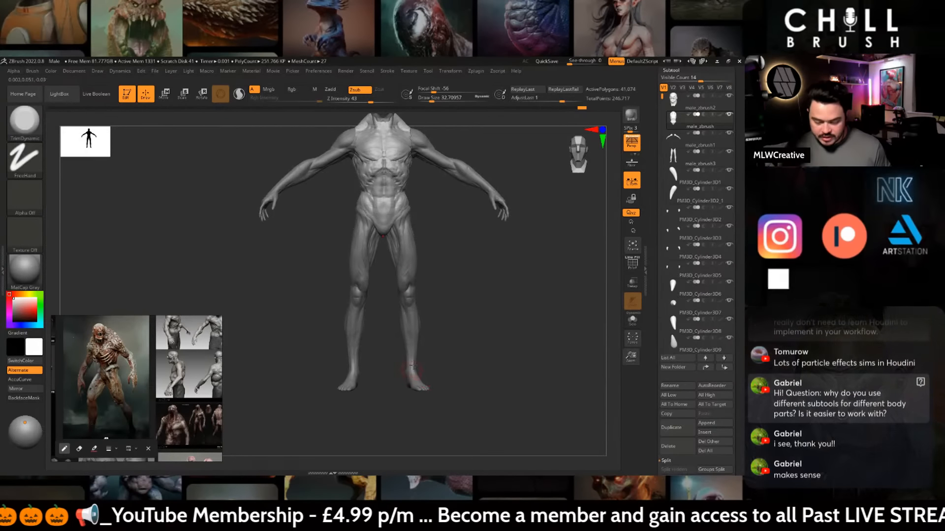
pyautogui.keyDown('alt'); pyautogui.moveTo(425, 295); pyautogui.dragTo(428, 377); pyautogui.keyUp('alt')
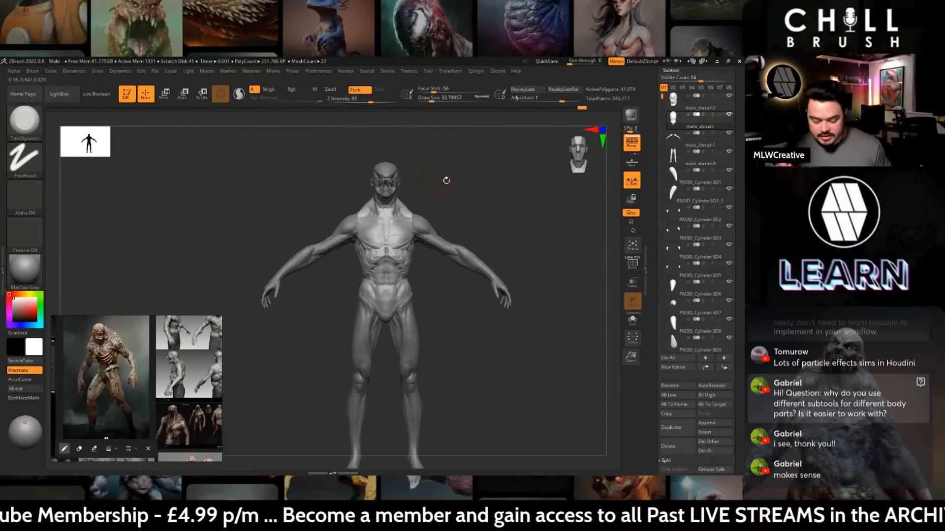
pyautogui.moveTo(446, 180)
pyautogui.mouseDown()
pyautogui.moveTo(483, 182)
pyautogui.moveTo(491, 209)
pyautogui.moveTo(480, 213)
pyautogui.mouseUp()
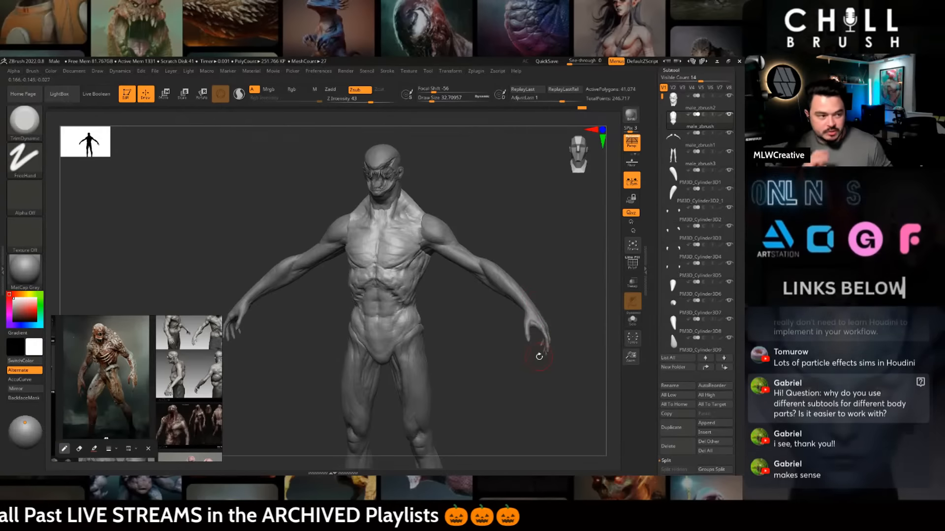
# - Examine the creature's fanged face, skull, neck and shoulders from the front and side
pyautogui.moveTo(439, 185); pyautogui.dragTo(521, 339)
pyautogui.keyDown('alt'); pyautogui.moveTo(519, 283); pyautogui.dragTo(483, 238); pyautogui.keyUp('alt')
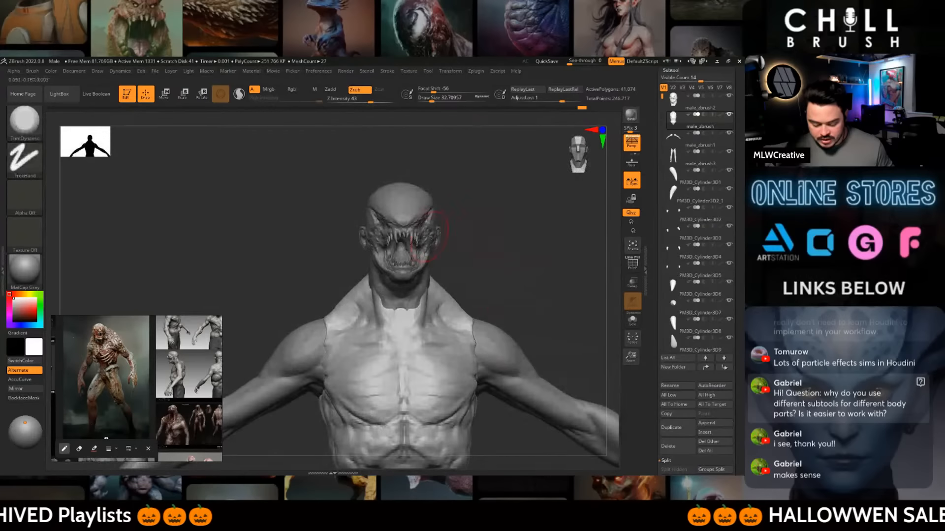
pyautogui.keyDown('alt'); pyautogui.moveTo(470, 195); pyautogui.dragTo(477, 235); pyautogui.keyUp('alt')
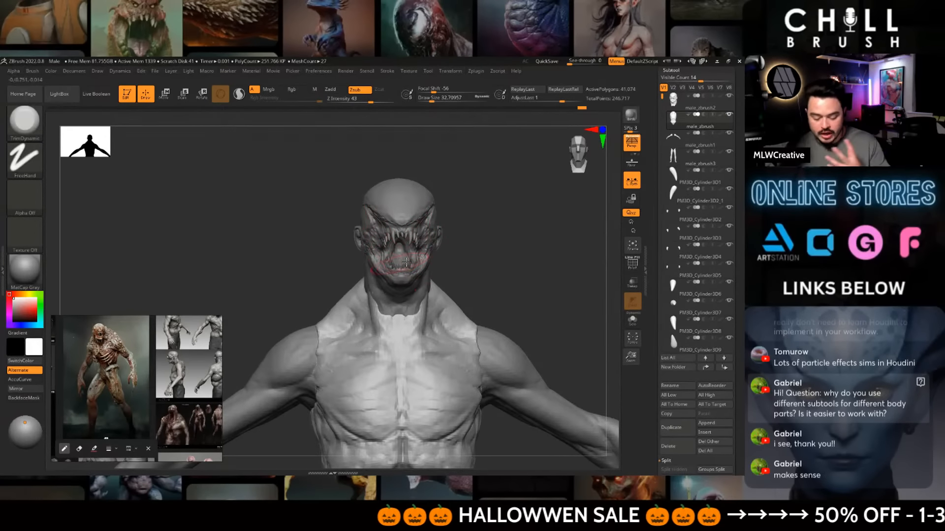
pyautogui.moveTo(465, 250)
pyautogui.mouseDown()
pyautogui.moveTo(487, 244)
pyautogui.moveTo(473, 246)
pyautogui.mouseUp()
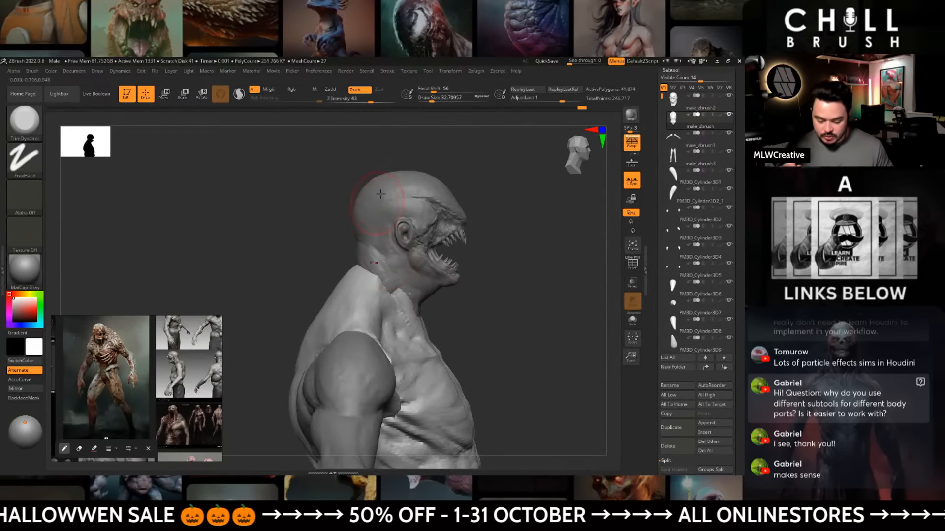
pyautogui.moveTo(518, 272); pyautogui.dragTo(473, 272)
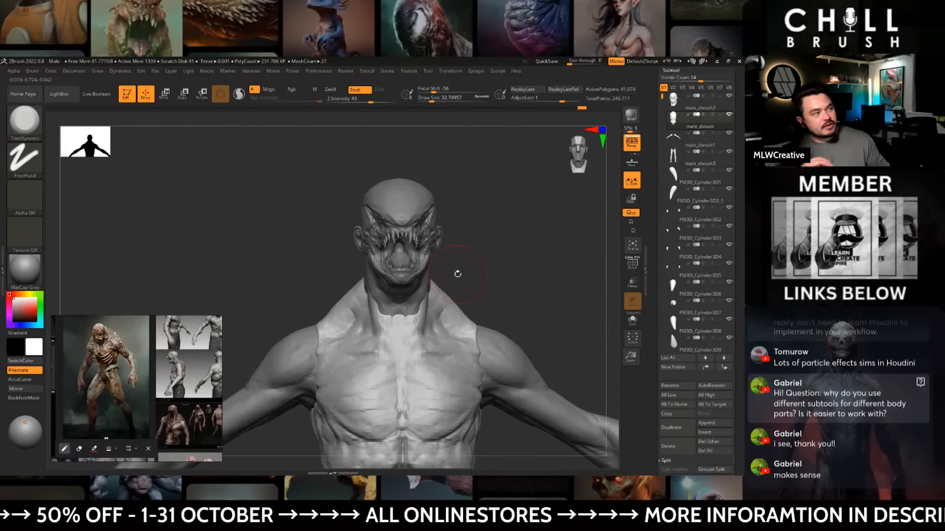
pyautogui.moveTo(502, 249); pyautogui.dragTo(504, 264)
# - Switch to the Move brush and set its draw size to about 39
pyautogui.keyDown('alt'); pyautogui.moveTo(510, 306); pyautogui.dragTo(499, 242); pyautogui.keyUp('alt')
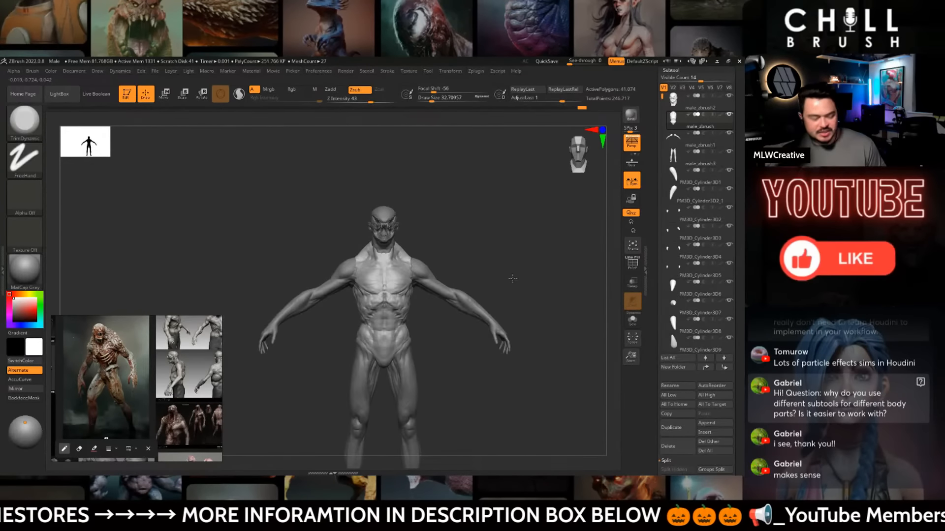
pyautogui.keyDown('alt'); pyautogui.moveTo(513, 279); pyautogui.dragTo(501, 307); pyautogui.keyUp('alt')
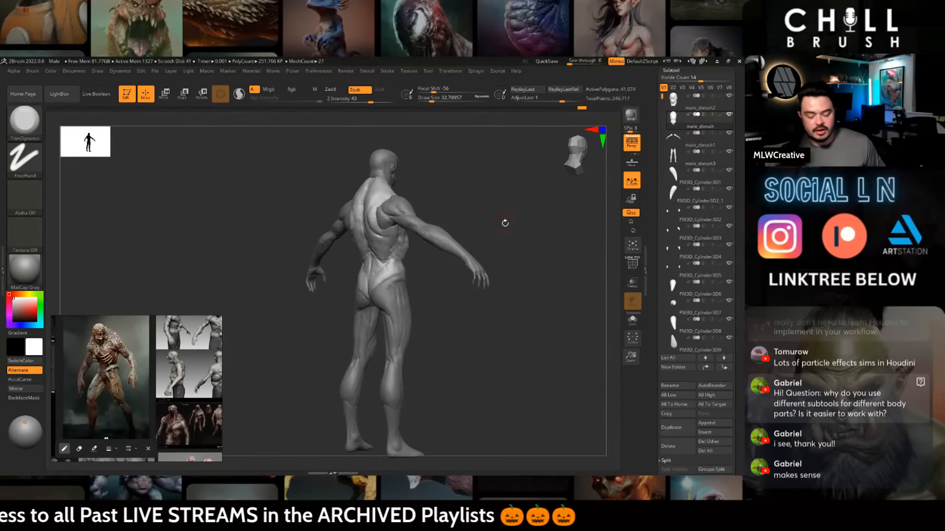
pyautogui.moveTo(504, 223)
pyautogui.mouseDown()
pyautogui.moveTo(480, 251)
pyautogui.moveTo(491, 254)
pyautogui.moveTo(483, 242)
pyautogui.moveTo(491, 234)
pyautogui.moveTo(489, 245)
pyautogui.mouseUp()
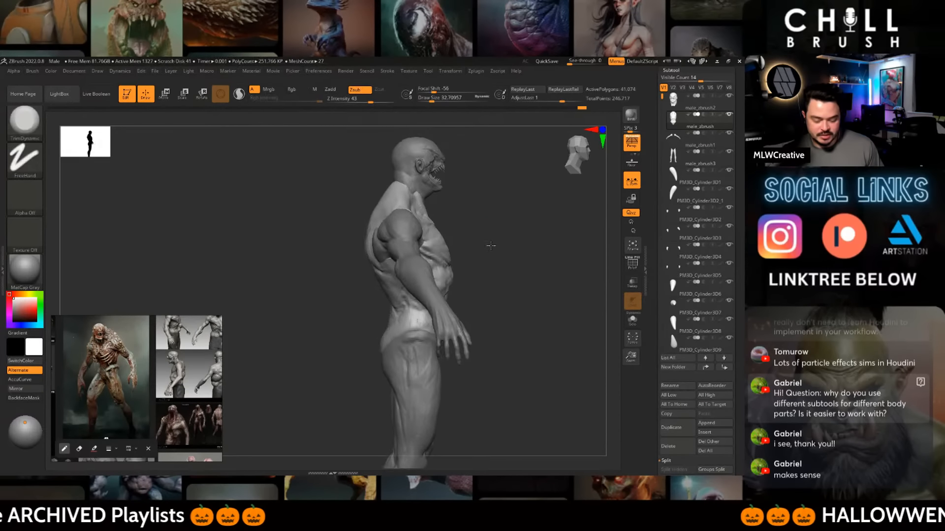
pyautogui.press('space')
pyautogui.press('b')
pyautogui.press('m')
pyautogui.press('v')
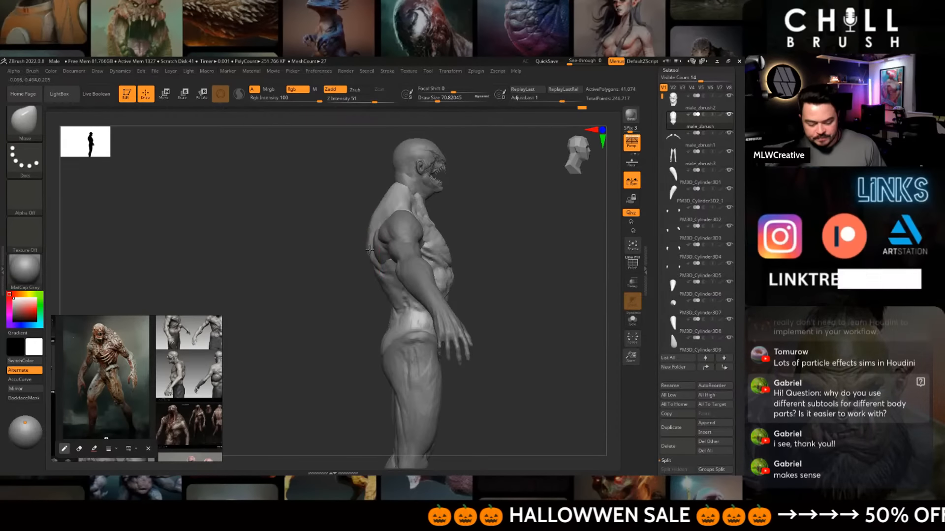
pyautogui.moveTo(546, 228); pyautogui.dragTo(492, 229)
pyautogui.rightClick(492, 229)
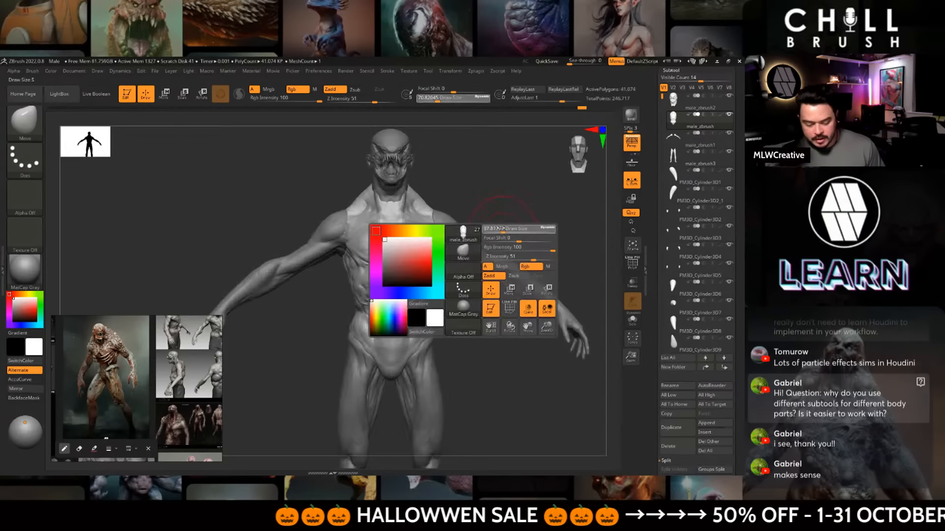
pyautogui.keyDown('ctrl'); pyautogui.moveTo(496, 211); pyautogui.dragTo(521, 231, button='right'); pyautogui.keyUp('ctrl')
pyautogui.moveTo(521, 231)
pyautogui.mouseDown(button='right')
pyautogui.moveTo(487, 226)
pyautogui.moveTo(519, 233)
pyautogui.moveTo(519, 255)
pyautogui.moveTo(527, 246)
pyautogui.mouseUp(button='right')
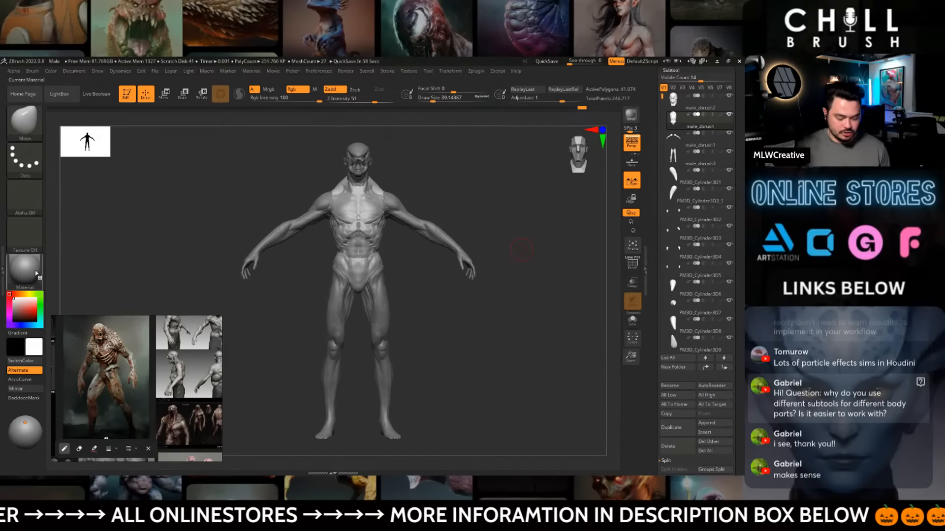
# - Change the creature's material to BasicMaterial and check the shading from a three-quarter and front view
pyautogui.moveTo(36, 273)
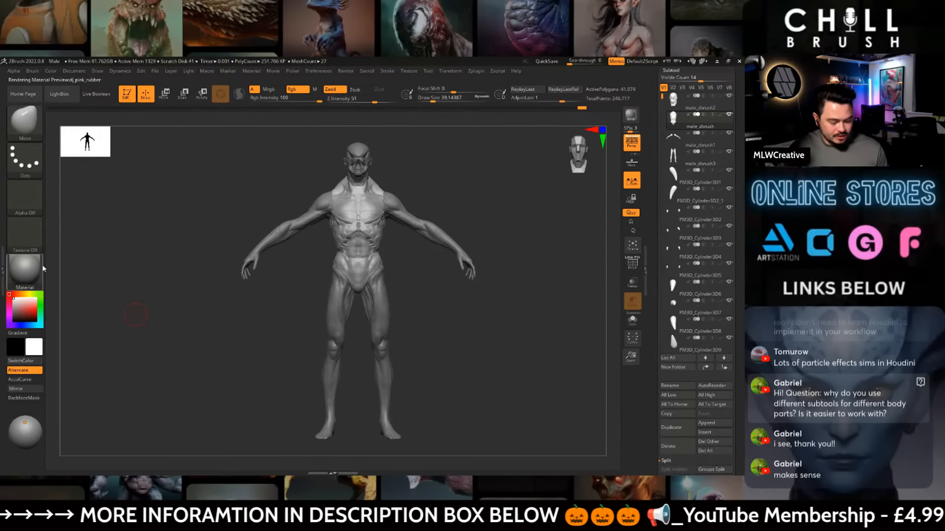
pyautogui.click(42, 268)
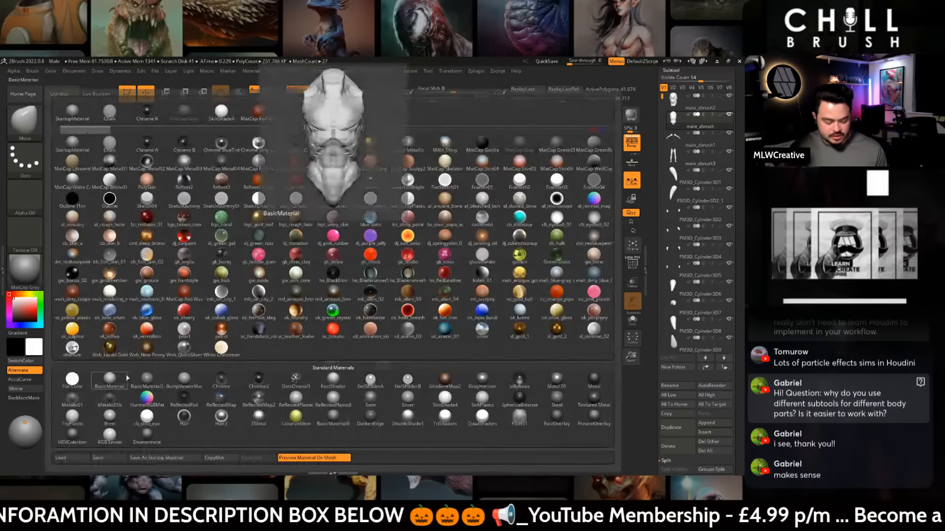
pyautogui.click(217, 352)
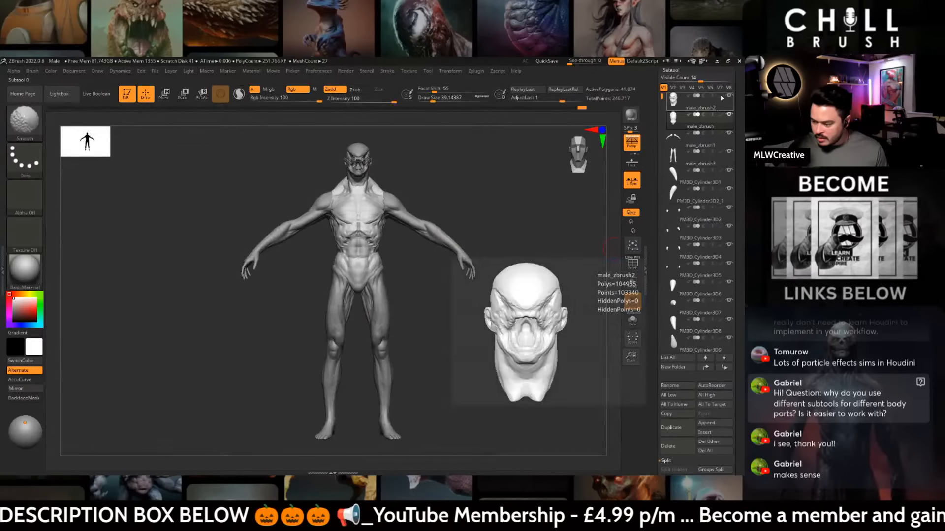
pyautogui.moveTo(519, 191); pyautogui.dragTo(500, 202)
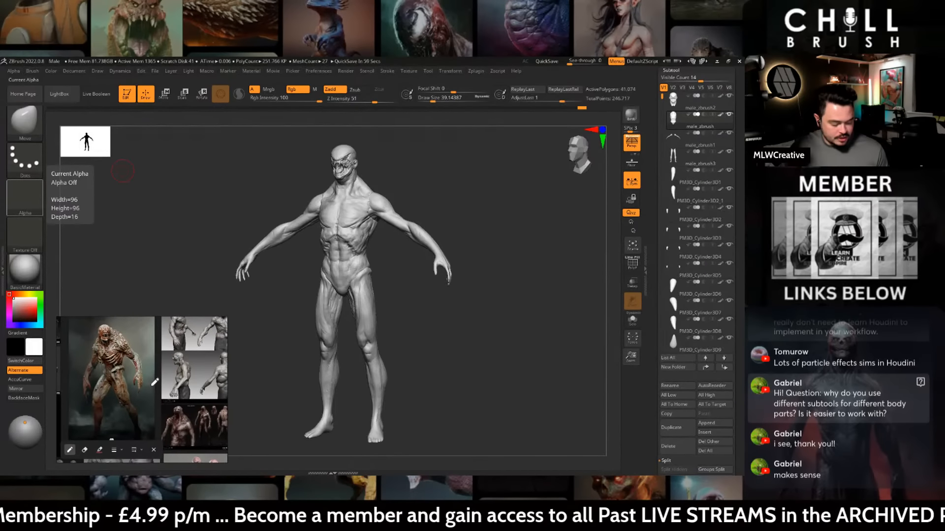
pyautogui.moveTo(500, 327); pyautogui.dragTo(522, 319)
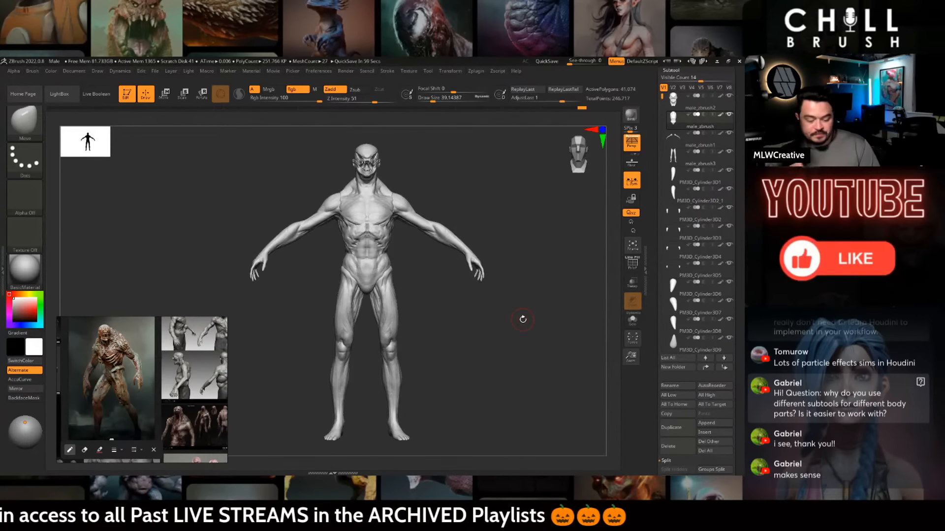
# - Set the Move brush's draw size to about 33 and review the torso and full figure
pyautogui.moveTo(537, 265); pyautogui.dragTo(461, 340)
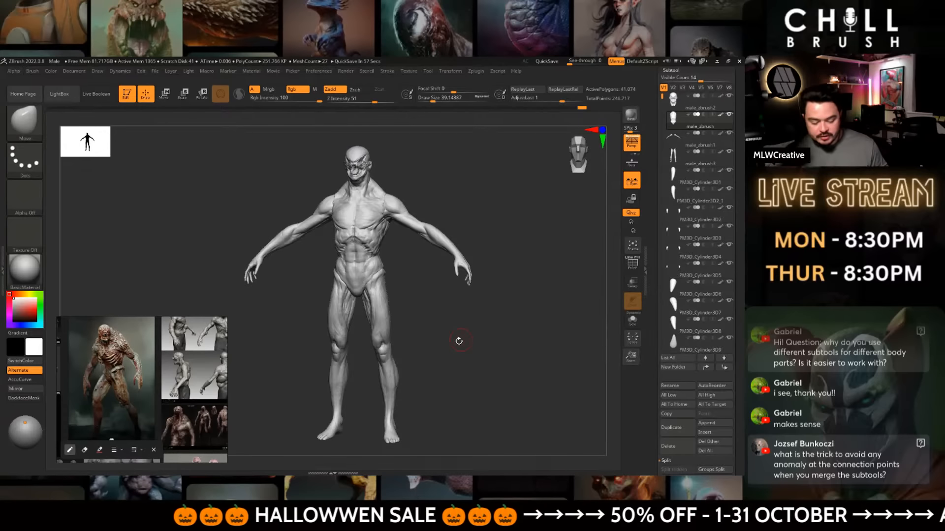
pyautogui.moveTo(478, 356)
pyautogui.mouseDown()
pyautogui.moveTo(476, 366)
pyautogui.moveTo(488, 360)
pyautogui.mouseUp()
pyautogui.press('space')
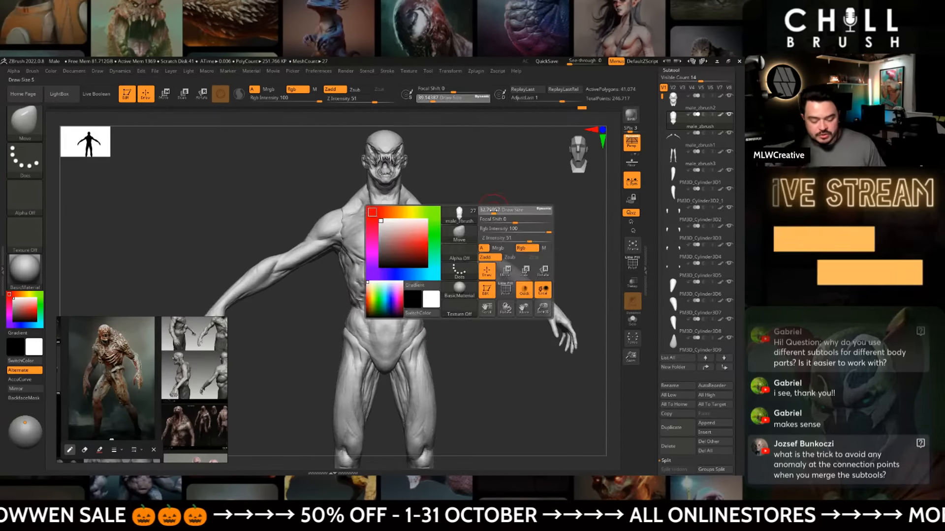
pyautogui.moveTo(491, 216); pyautogui.dragTo(489, 217)
pyautogui.moveTo(408, 285); pyautogui.dragTo(361, 286, button='right')
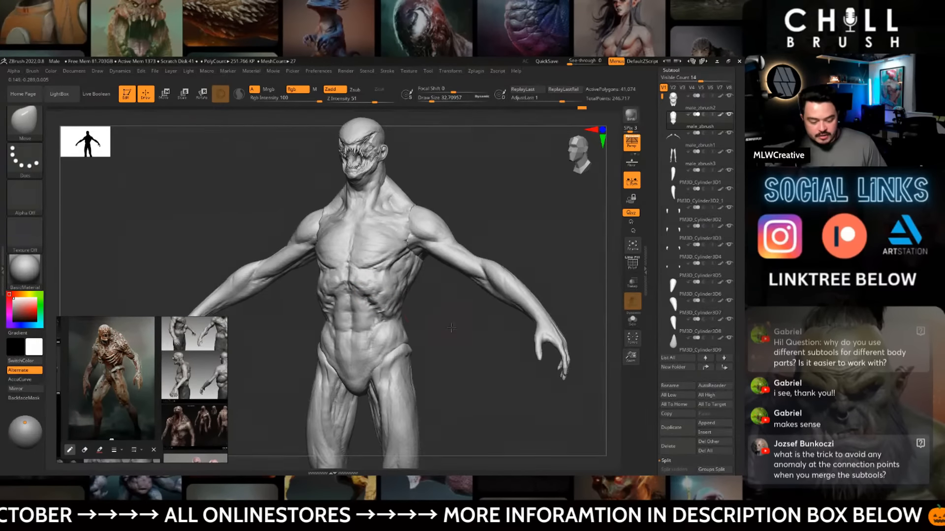
pyautogui.keyDown('shift'); pyautogui.moveTo(451, 327); pyautogui.dragTo(470, 235); pyautogui.keyUp('shift')
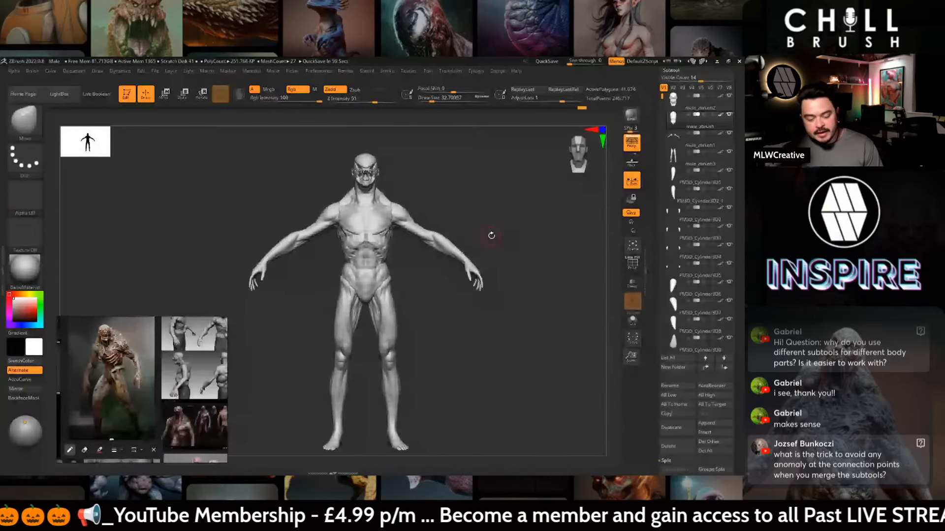
pyautogui.moveTo(523, 280)
pyautogui.mouseDown()
pyautogui.moveTo(525, 294)
pyautogui.moveTo(523, 281)
pyautogui.mouseUp()
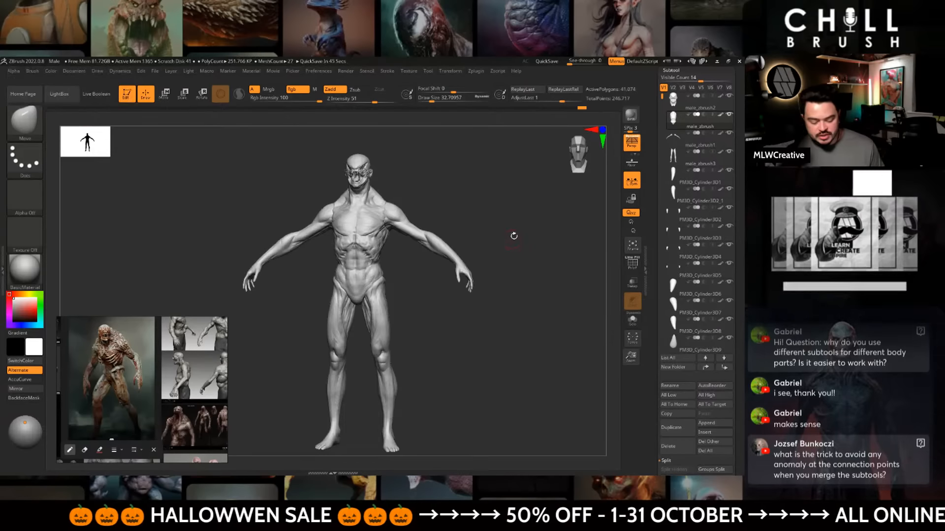
# - Select the arms subtool and pull the arm's front edge at the armpit away from the chest with the Move brush
pyautogui.keyDown('alt'); pyautogui.moveTo(512, 236); pyautogui.dragTo(433, 231); pyautogui.keyUp('alt')
pyautogui.keyDown('alt'); pyautogui.click(391, 279); pyautogui.keyUp('alt')
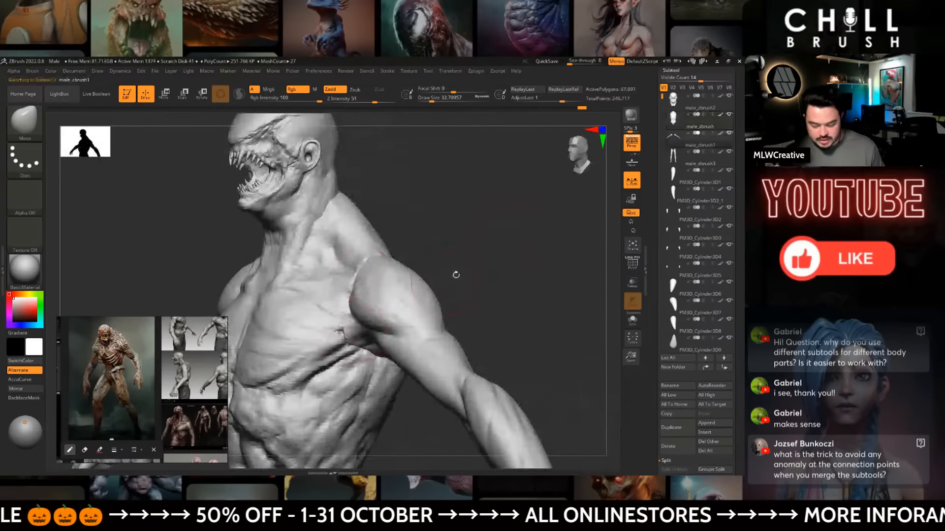
pyautogui.moveTo(453, 274)
pyautogui.keyDown('alt'); pyautogui.mouseDown()
pyautogui.moveTo(534, 234)
pyautogui.moveTo(529, 205)
pyautogui.mouseUp(); pyautogui.keyUp('alt')
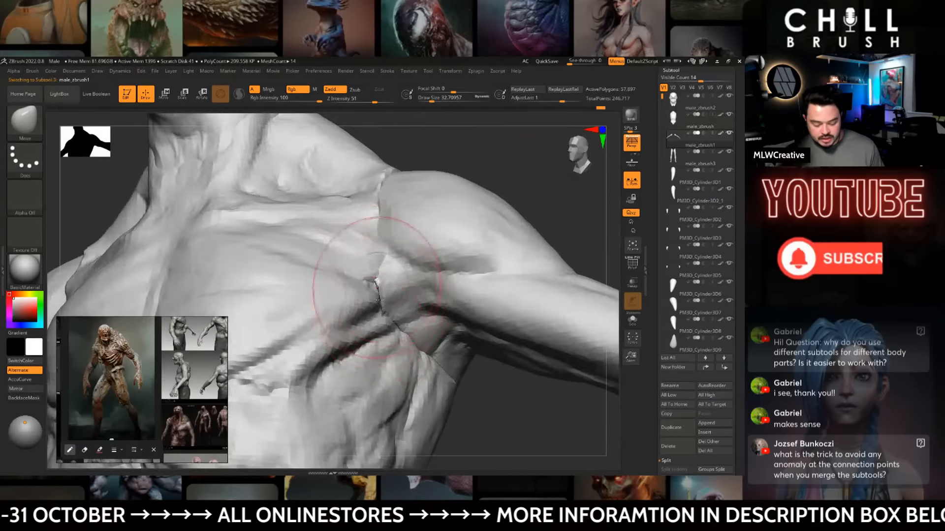
pyautogui.moveTo(489, 404)
pyautogui.mouseDown()
pyautogui.moveTo(459, 346)
pyautogui.moveTo(438, 380)
pyautogui.mouseUp()
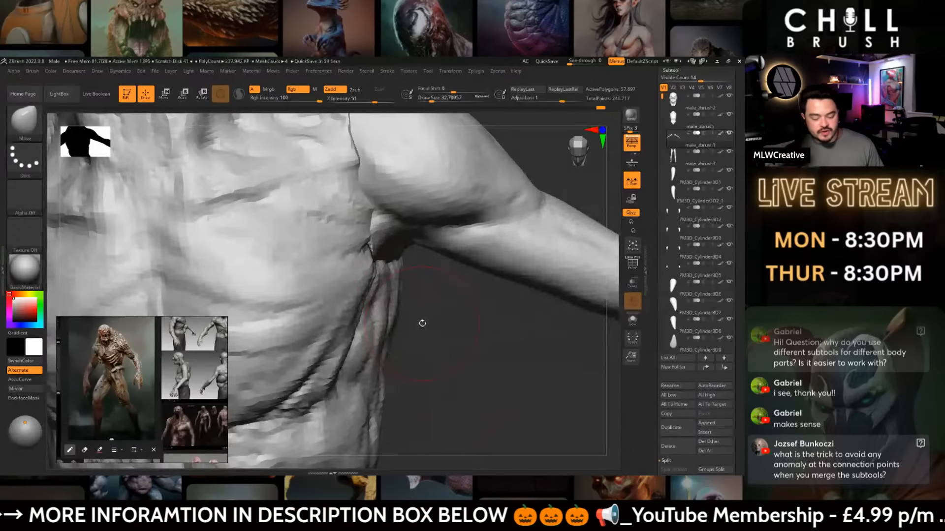
pyautogui.moveTo(423, 323)
pyautogui.mouseDown()
pyautogui.moveTo(432, 293)
pyautogui.moveTo(425, 280)
pyautogui.mouseUp()
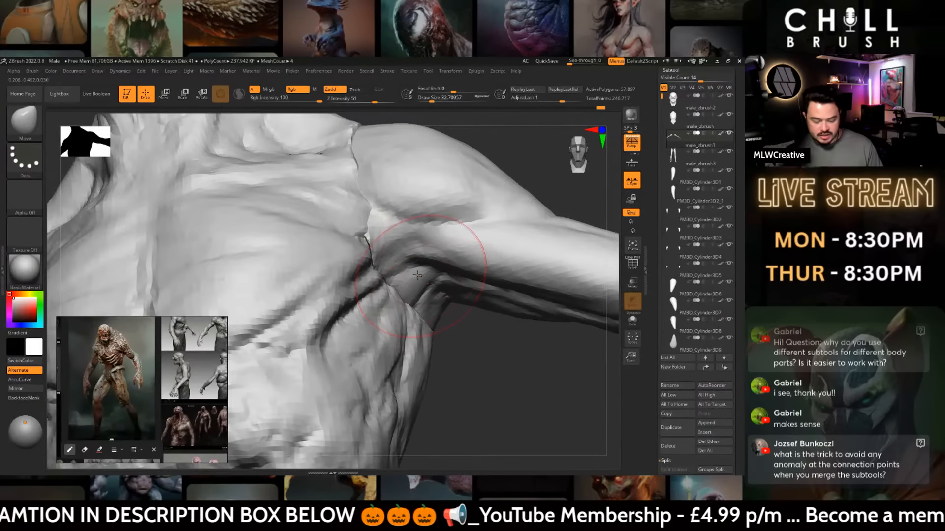
pyautogui.moveTo(376, 249)
pyautogui.mouseDown()
pyautogui.moveTo(389, 221)
pyautogui.moveTo(422, 233)
pyautogui.mouseUp()
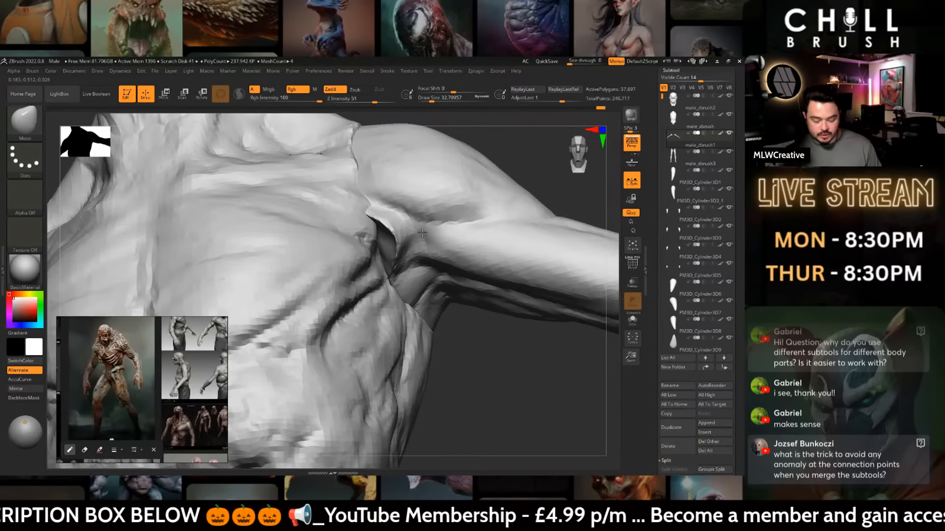
# - Swell the arm's edge at the armpit with the Inflate brush to close the gap against the chest, and smooth the seam
pyautogui.moveTo(473, 346); pyautogui.dragTo(452, 298)
pyautogui.moveTo(452, 299); pyautogui.dragTo(374, 261, button='right')
pyautogui.press('b')
pyautogui.press('i')
pyautogui.press('n')
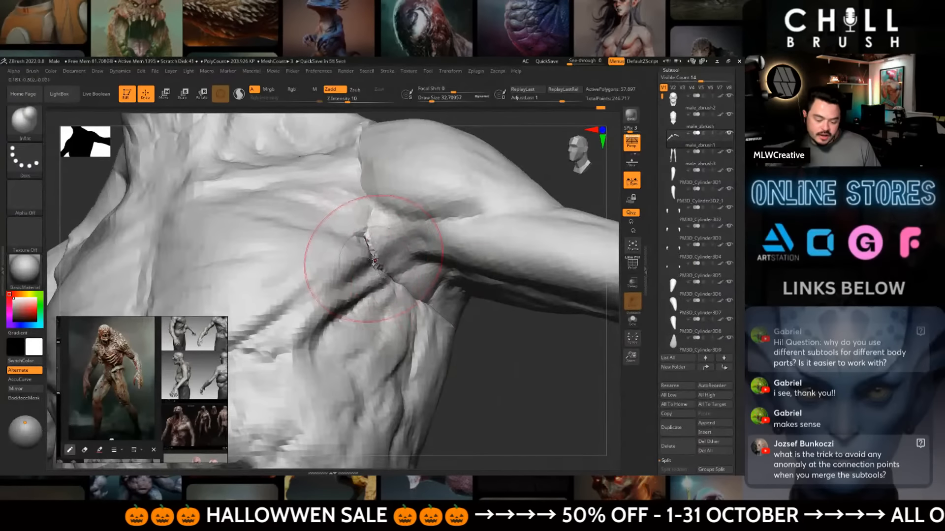
pyautogui.press('shift')
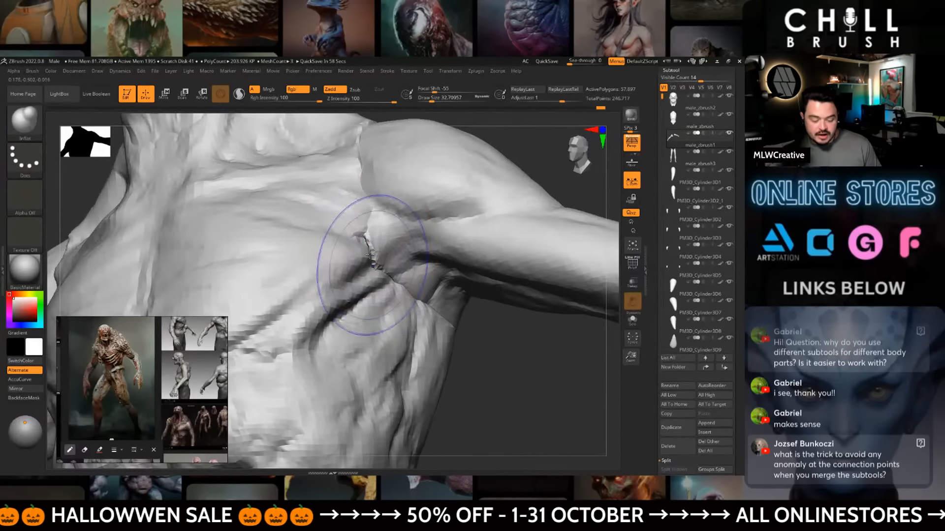
pyautogui.keyDown('shift'); pyautogui.moveTo(371, 255); pyautogui.dragTo(377, 270); pyautogui.keyUp('shift')
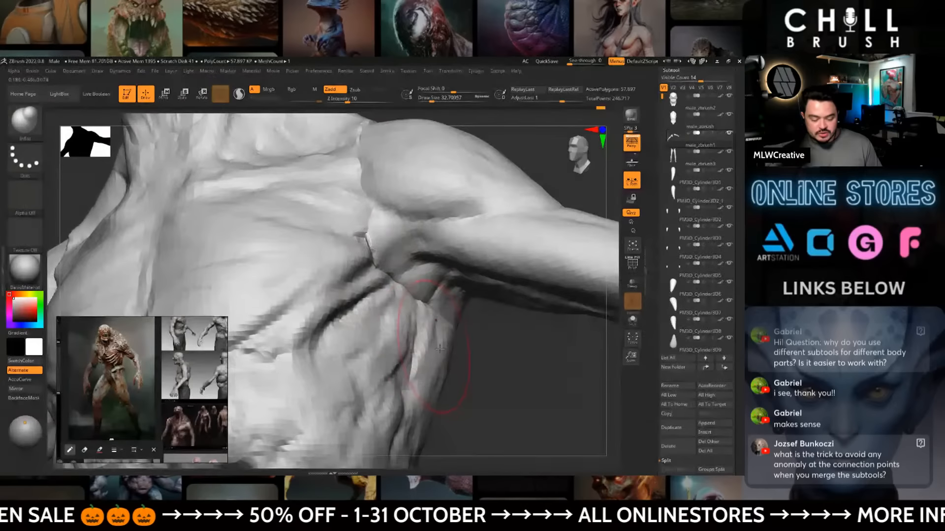
# - Set the Inflate brush's draw size to about 17 and check the armpit seam from three-quarter and front views
pyautogui.moveTo(440, 348)
pyautogui.keyDown('ctrl'); pyautogui.mouseDown(button='right')
pyautogui.moveTo(450, 325)
pyautogui.moveTo(474, 382)
pyautogui.moveTo(496, 219)
pyautogui.mouseUp(button='right'); pyautogui.keyUp('ctrl')
pyautogui.press('space')
pyautogui.moveTo(503, 219); pyautogui.dragTo(499, 219)
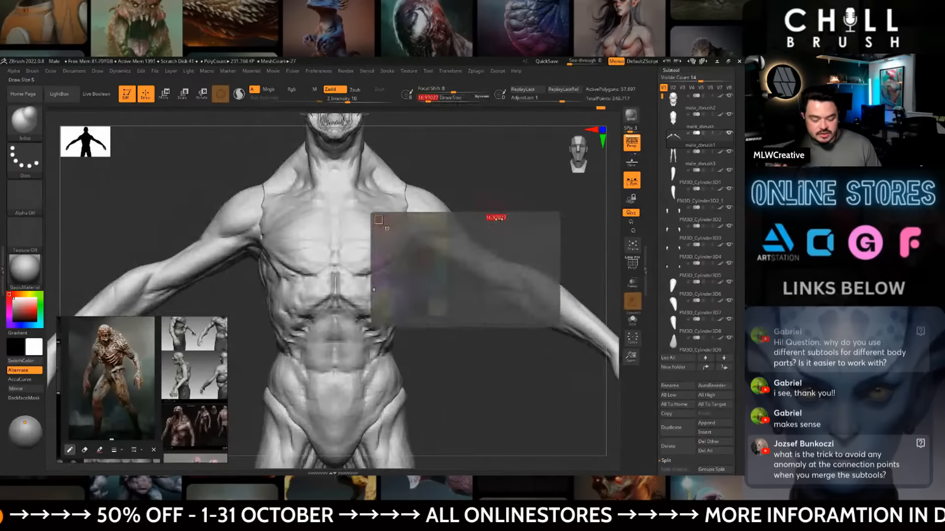
pyautogui.moveTo(498, 220); pyautogui.dragTo(502, 245, button='right')
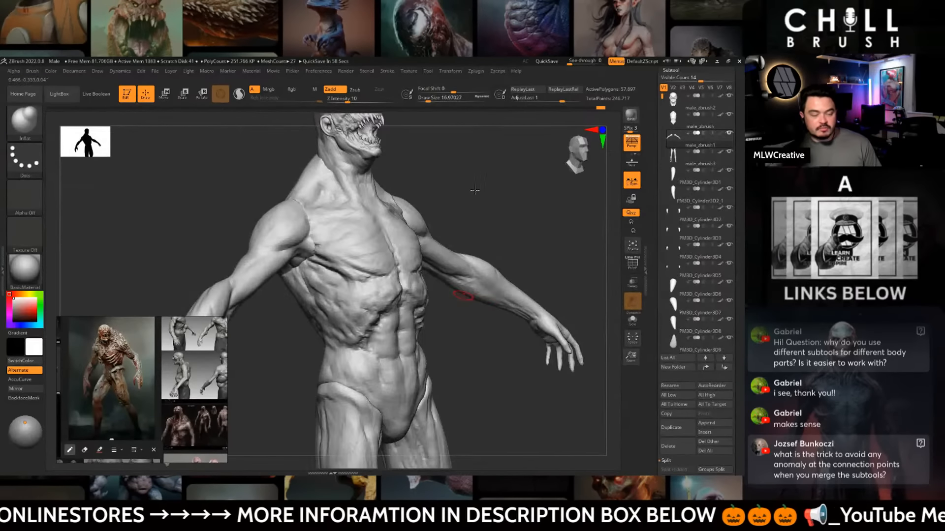
pyautogui.moveTo(482, 206); pyautogui.dragTo(500, 246, button='right')
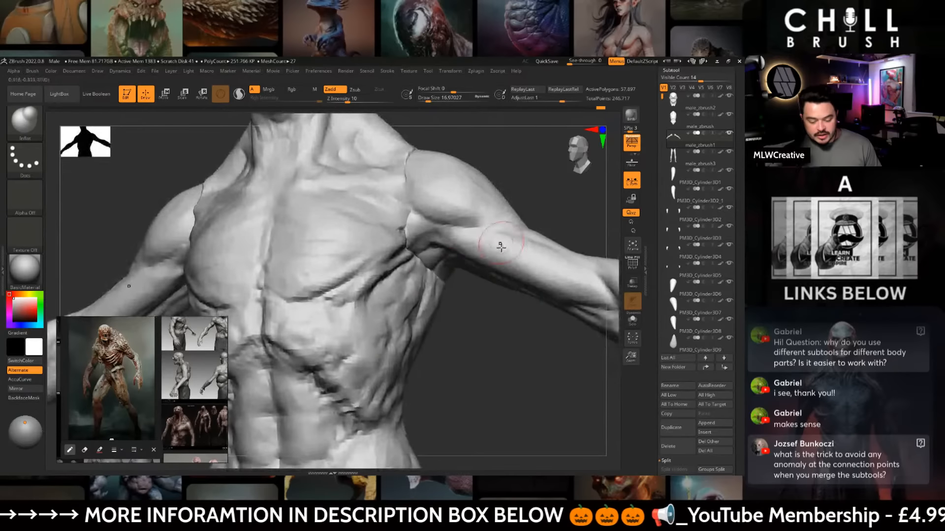
pyautogui.moveTo(437, 305); pyautogui.dragTo(411, 231, button='right')
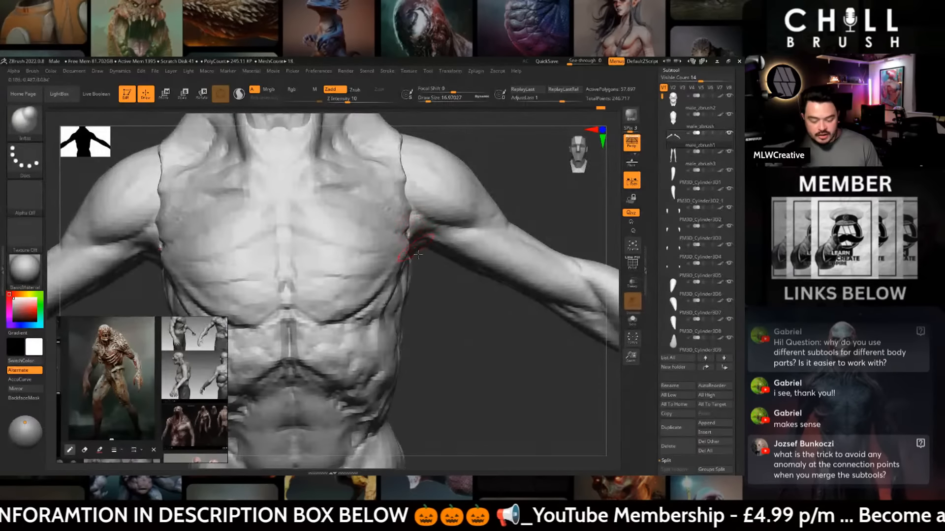
# - Switch to the Move brush with a draw size of about 27 and nudge the arm's edge at the seam behind the shoulder
pyautogui.press('space')
pyautogui.keyDown('ctrl'); pyautogui.moveTo(462, 345); pyautogui.dragTo(504, 319, button='right'); pyautogui.keyUp('ctrl')
pyautogui.rightClick(494, 227)
pyautogui.moveTo(493, 216); pyautogui.dragTo(508, 239)
pyautogui.press('b')
pyautogui.press('m')
pyautogui.press('v')
pyautogui.rightClick(504, 242)
pyautogui.moveTo(511, 287); pyautogui.dragTo(514, 278, button='right')
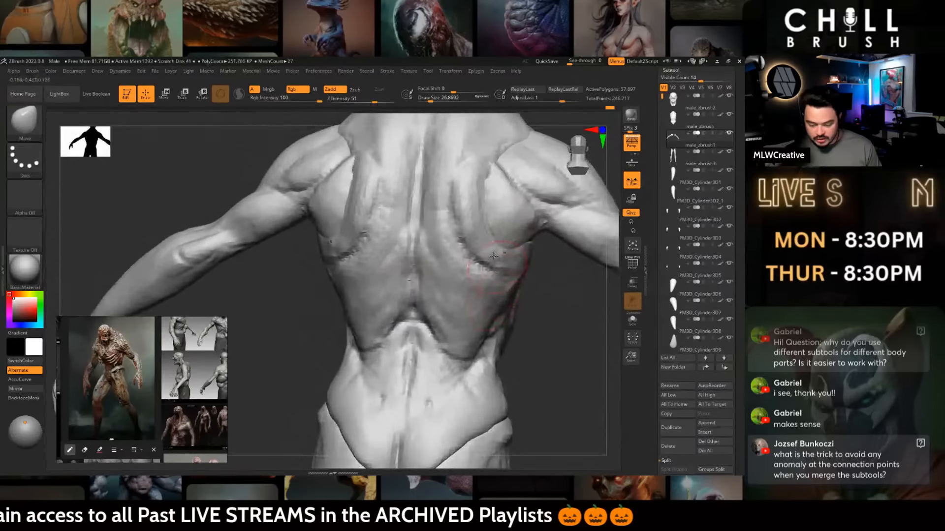
pyautogui.moveTo(544, 313); pyautogui.dragTo(526, 305, button='right')
pyautogui.moveTo(428, 213); pyautogui.dragTo(436, 202)
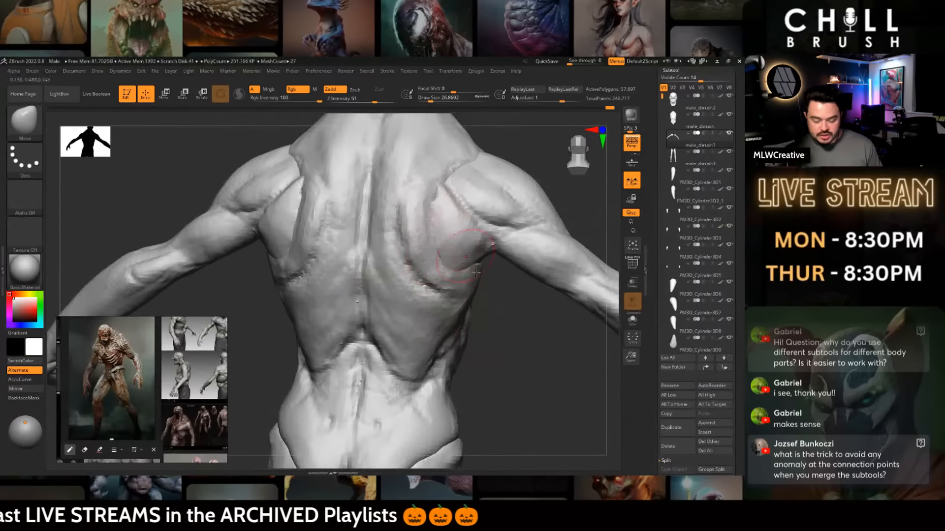
# - Examine the shoulder connections and the creature's overall proportions in a full-figure front view
pyautogui.moveTo(492, 295)
pyautogui.mouseDown(button='right')
pyautogui.moveTo(478, 271)
pyautogui.moveTo(457, 289)
pyautogui.moveTo(448, 221)
pyautogui.mouseUp(button='right')
pyautogui.moveTo(460, 302)
pyautogui.mouseDown(button='right')
pyautogui.moveTo(541, 312)
pyautogui.moveTo(533, 232)
pyautogui.moveTo(491, 275)
pyautogui.mouseUp(button='right')
pyautogui.moveTo(513, 235); pyautogui.dragTo(508, 217, button='right')
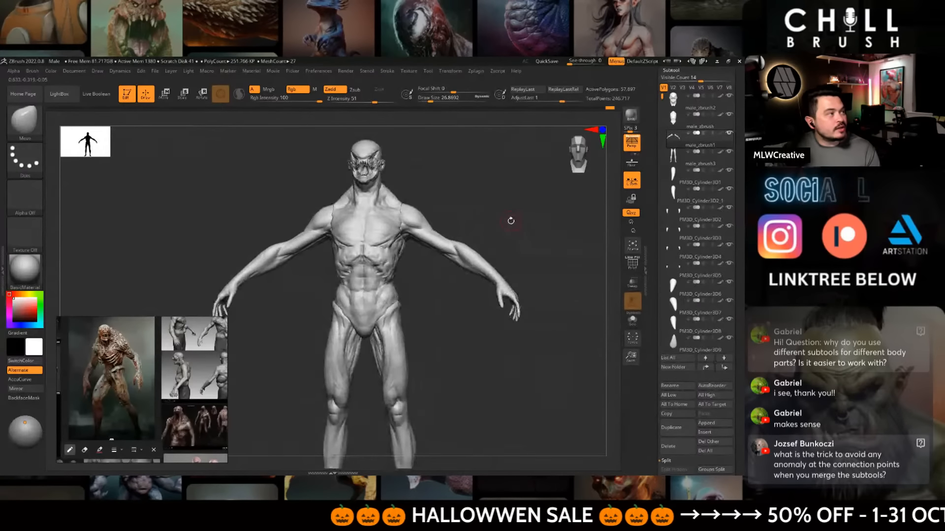
pyautogui.moveTo(486, 375)
pyautogui.keyDown('shift'); pyautogui.mouseDown(button='right')
pyautogui.moveTo(523, 408)
pyautogui.moveTo(536, 395)
pyautogui.mouseUp(button='right'); pyautogui.keyUp('shift')
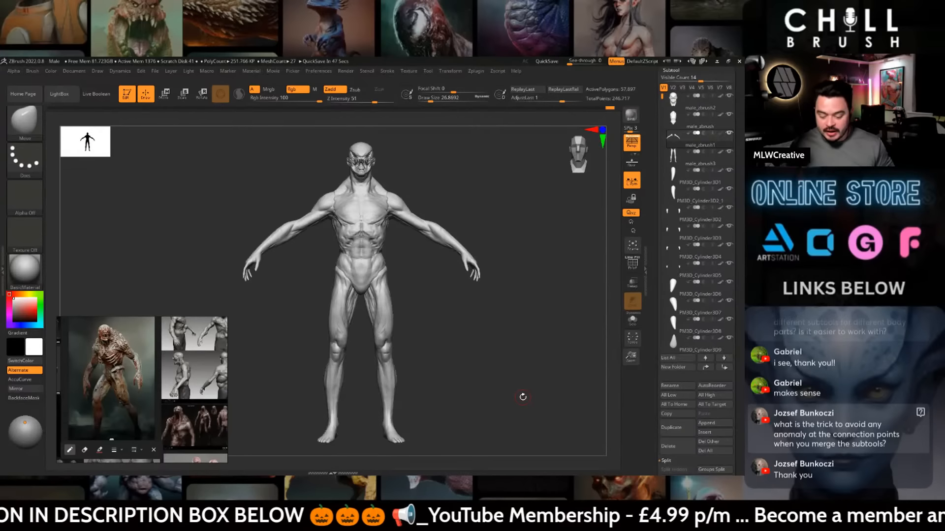
pyautogui.keyDown('ctrl'); pyautogui.moveTo(484, 338); pyautogui.dragTo(494, 359); pyautogui.keyUp('ctrl')
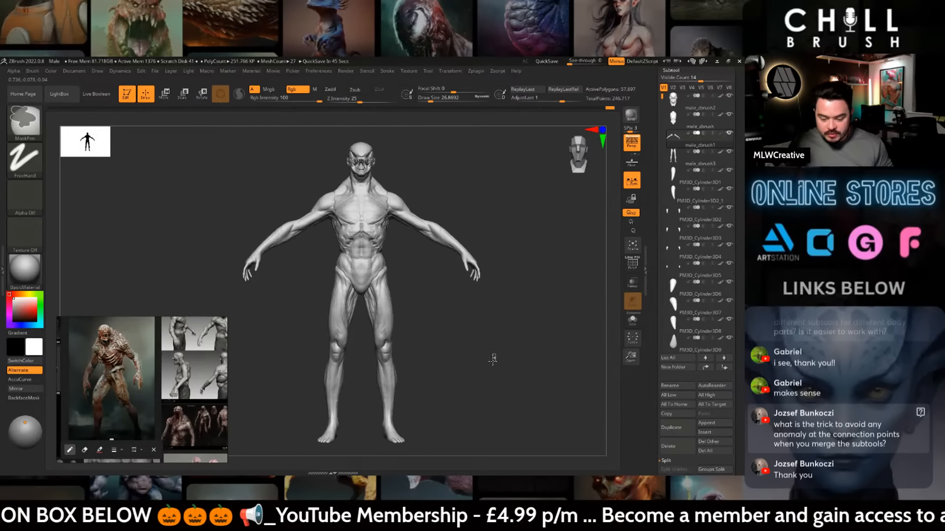